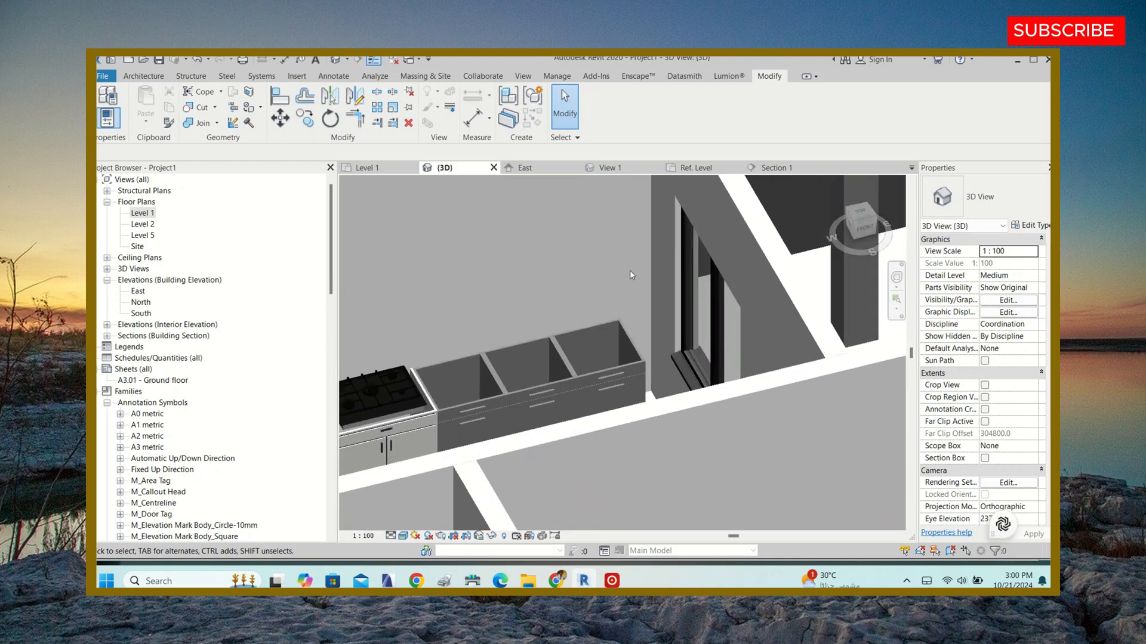
# - Examine the kitchen base cabinets and cooktop in the 3D view from several angles
pyautogui.scroll(-5, 629, 270)
pyautogui.scroll(5, 561, 280)
pyautogui.scroll(3, 574, 319)
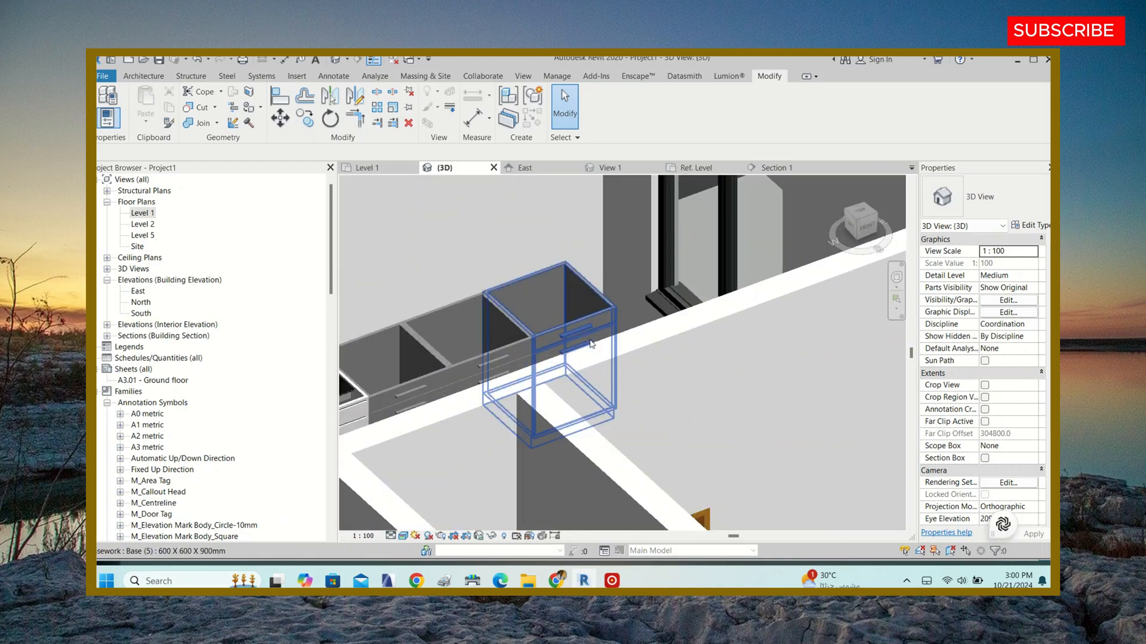
pyautogui.scroll(-5, 631, 281)
pyautogui.keyDown('shift'); pyautogui.moveTo(657, 324); pyautogui.dragTo(520, 322, button='middle'); pyautogui.keyUp('shift')
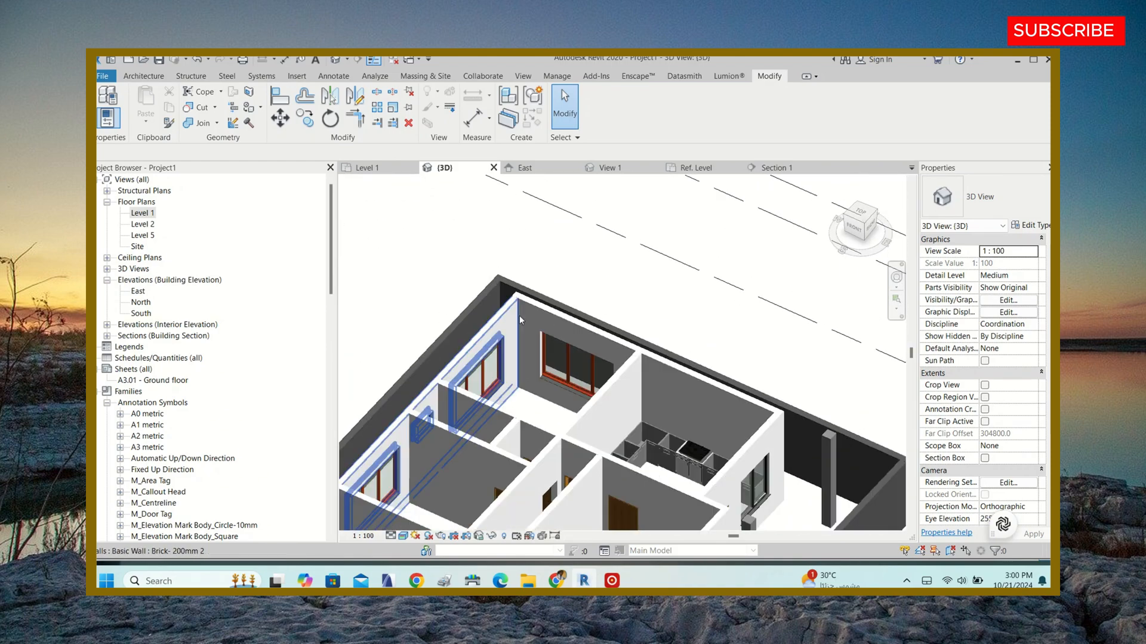
pyautogui.scroll(-4, 521, 321)
pyautogui.scroll(4, 587, 312)
pyautogui.scroll(-4, 589, 313)
pyautogui.keyDown('shift'); pyautogui.moveTo(654, 360); pyautogui.dragTo(513, 334, button='middle'); pyautogui.keyUp('shift')
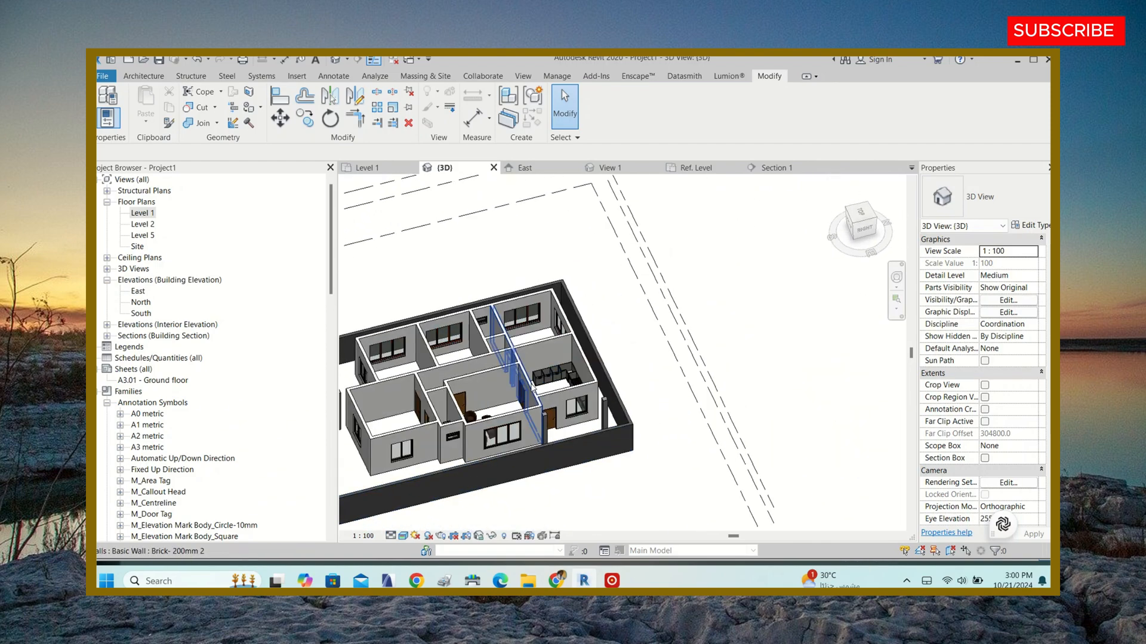
# - Check the type dimensions of the base cabinet at the free end of the kitchen run
pyautogui.scroll(8, 525, 376)
pyautogui.click(520, 395)
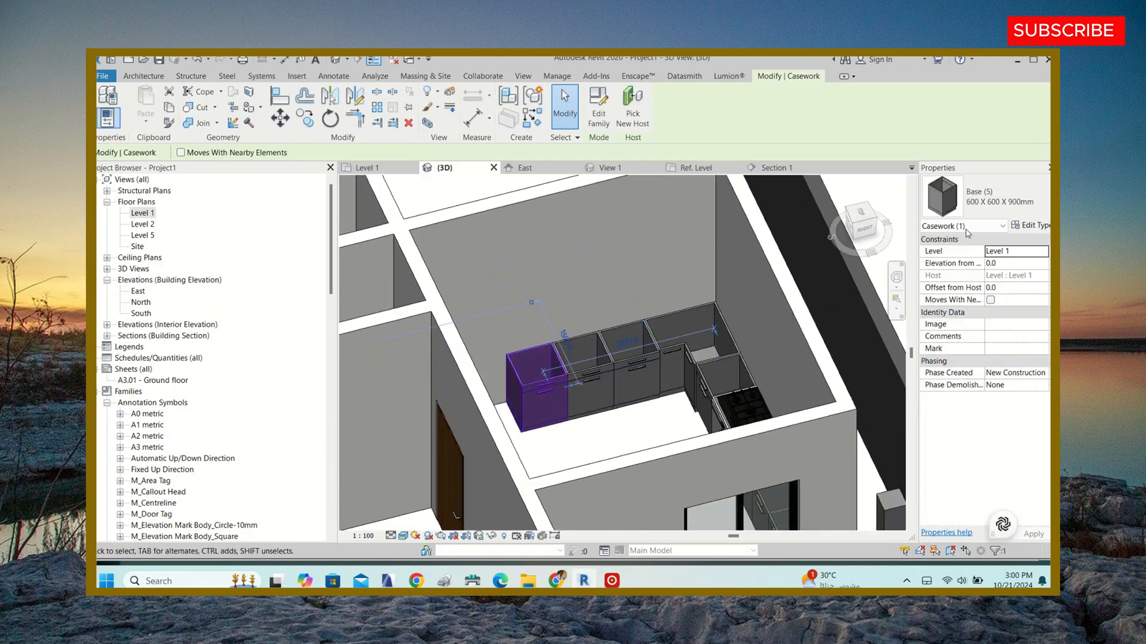
pyautogui.click(1029, 227)
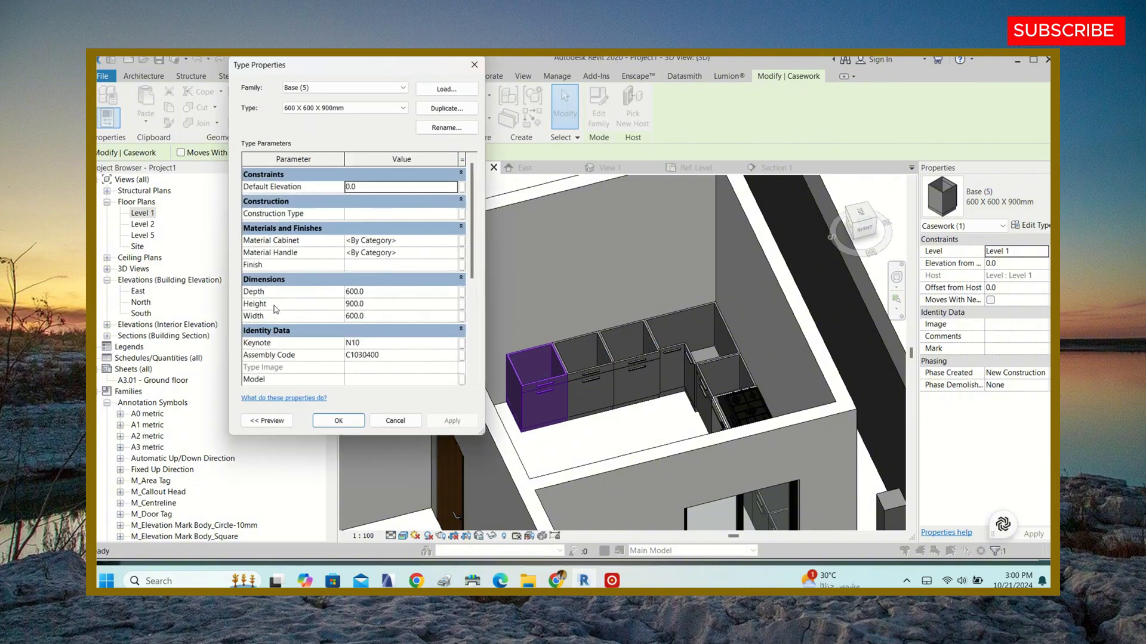
pyautogui.click(475, 68)
pyautogui.scroll(-5, 518, 337)
pyautogui.click(648, 288)
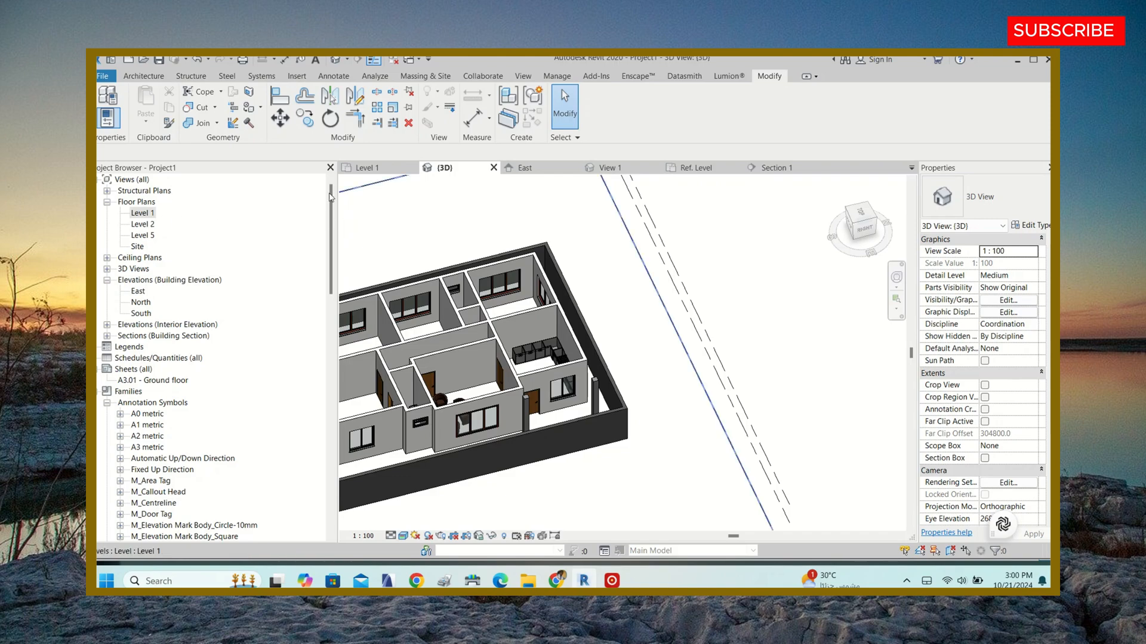
# - Start an in-place model in the Furniture category on the Level 1 floor plan, keeping the default name
pyautogui.click(388, 169)
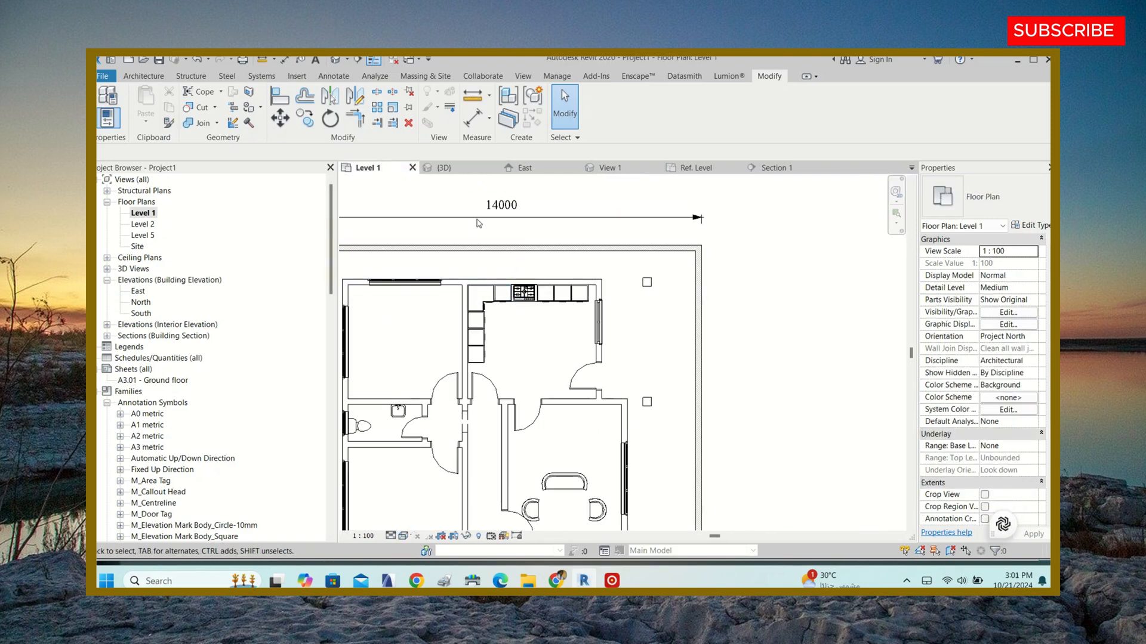
pyautogui.scroll(-2, 508, 270)
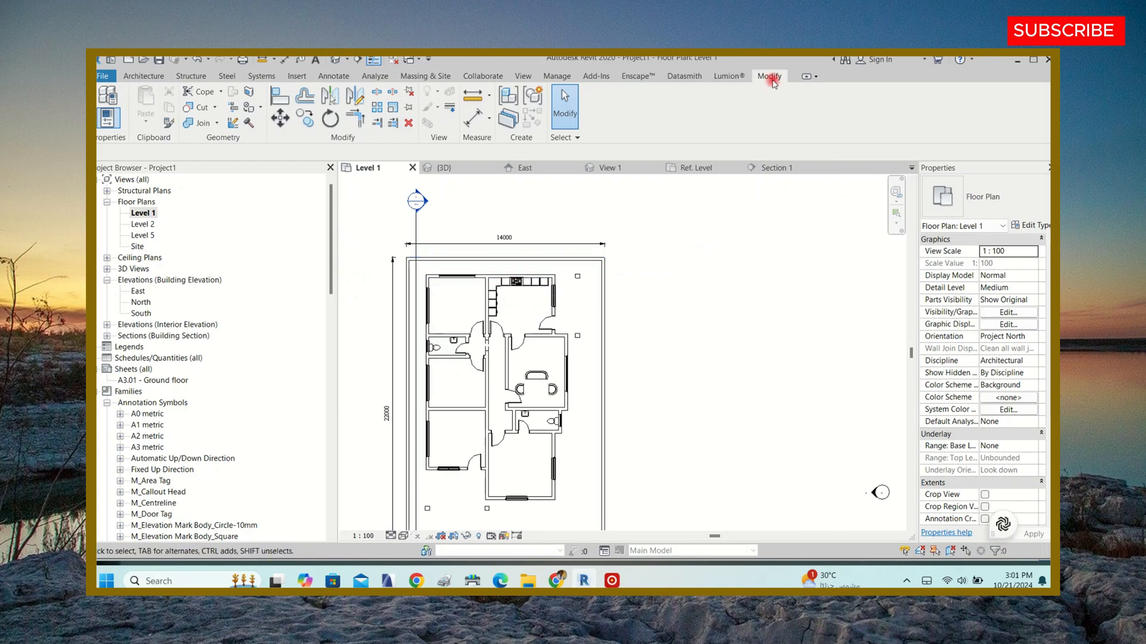
pyautogui.click(144, 76)
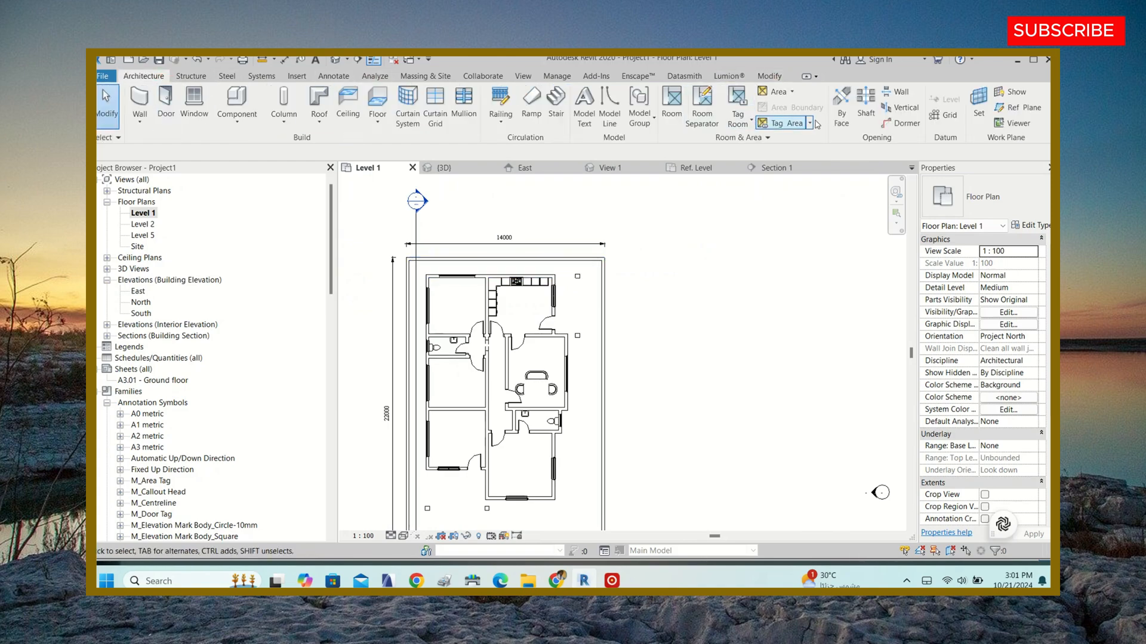
pyautogui.scroll(4, 499, 297)
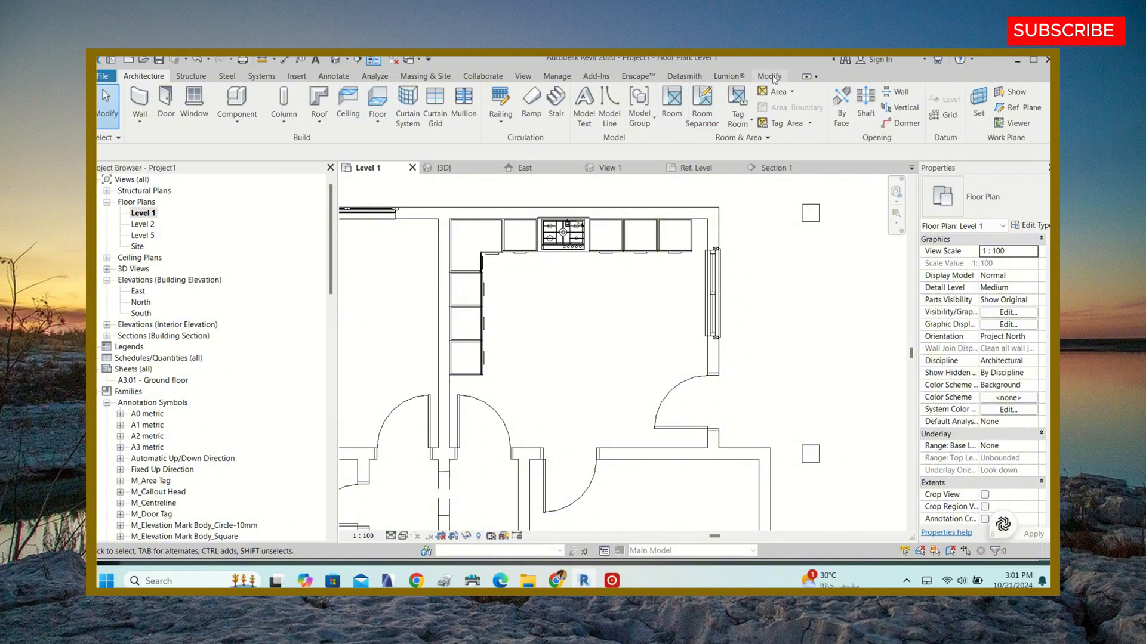
pyautogui.click(233, 118)
pyautogui.click(256, 169)
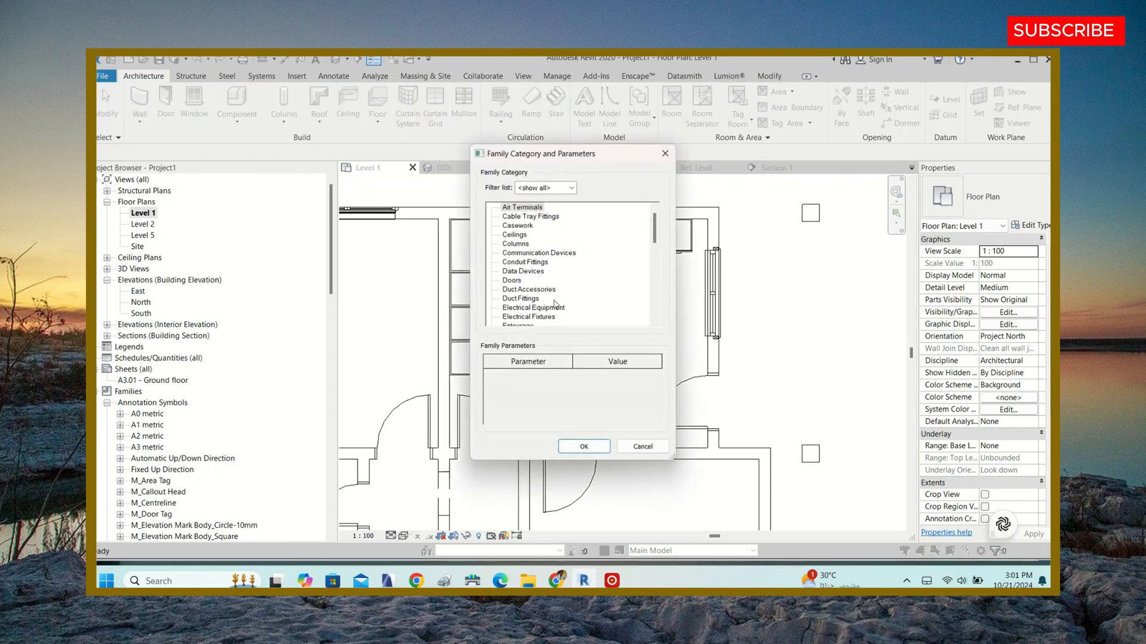
pyautogui.scroll(-3, 518, 286)
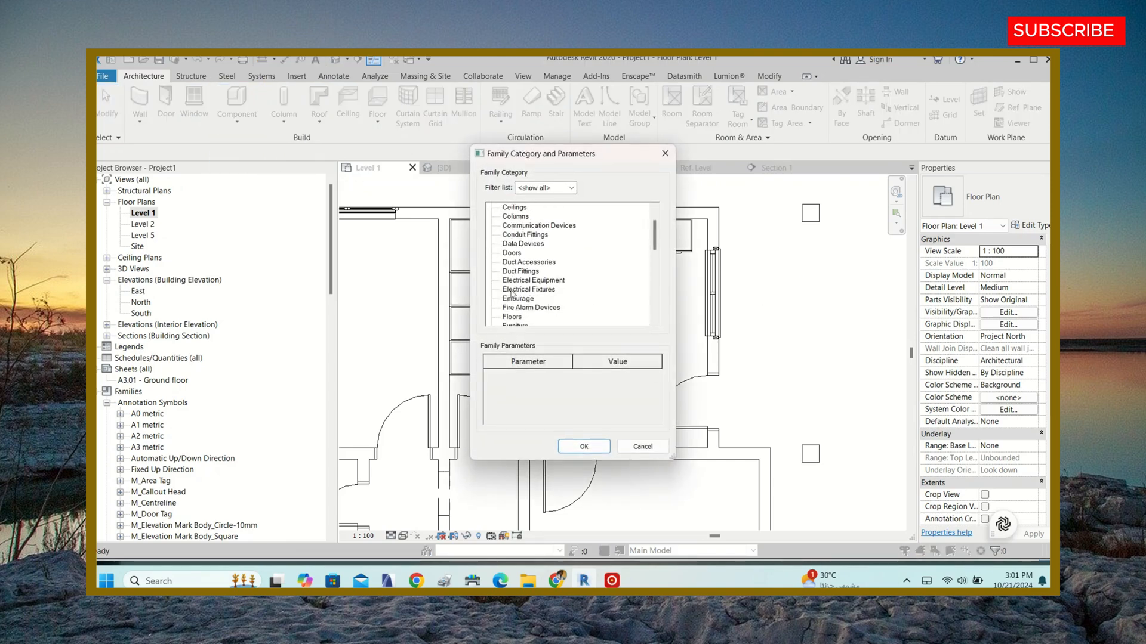
pyautogui.scroll(-2, 518, 303)
pyautogui.click(515, 309)
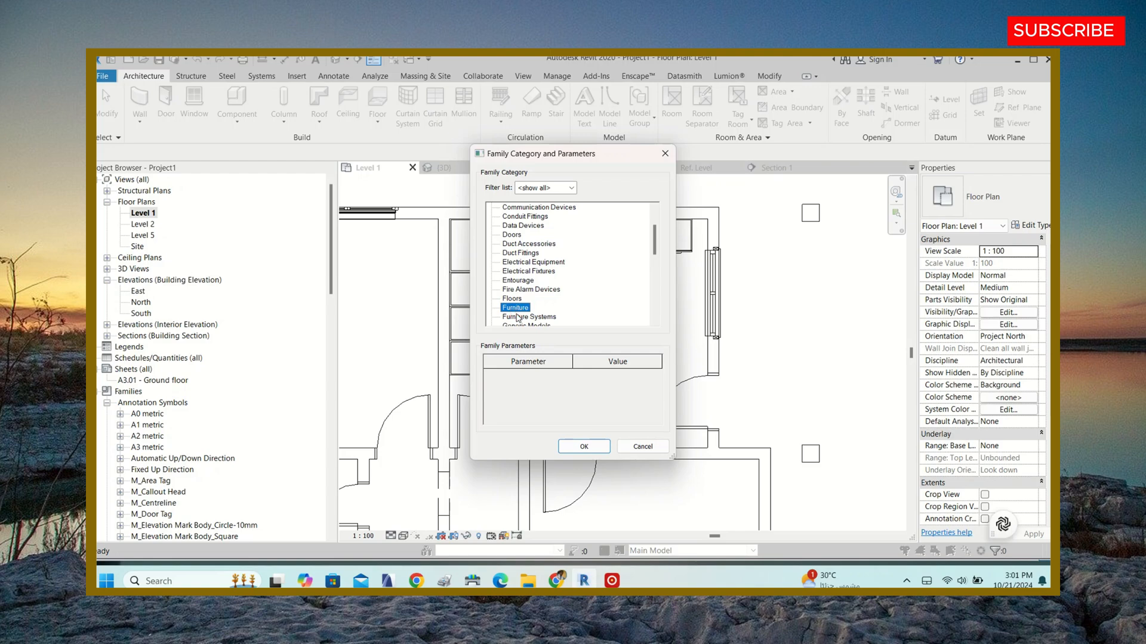
pyautogui.click(581, 446)
pyautogui.click(571, 333)
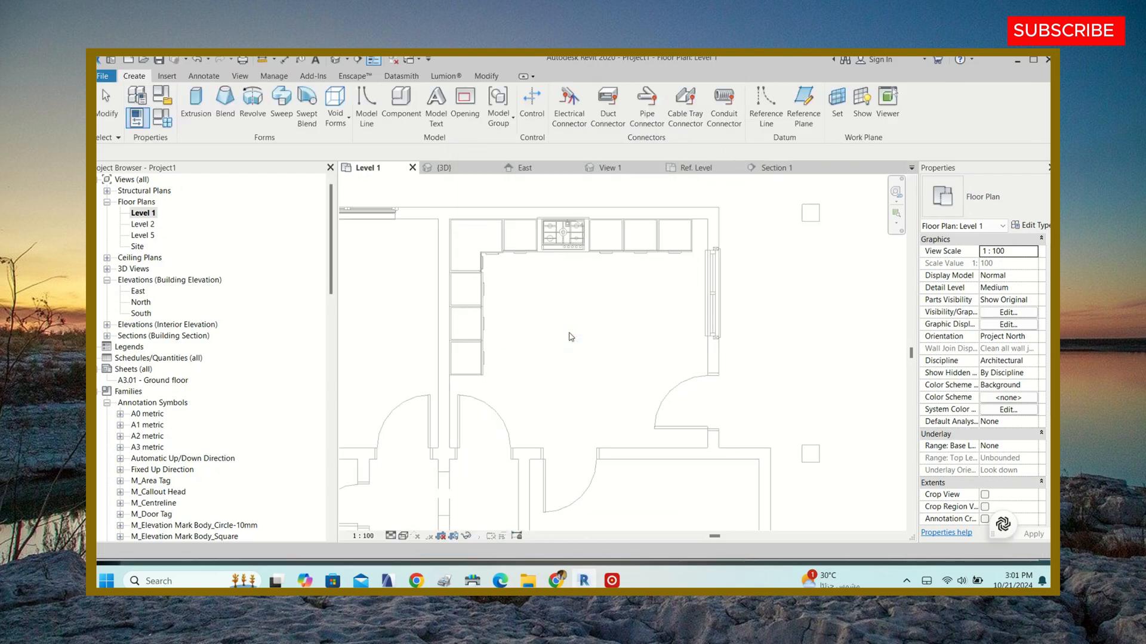
# - Start an extrusion and sketch a rectangle about 2731 mm long over the cabinet run perpendicular to the cooktop wall, up to the corner
pyautogui.click(197, 99)
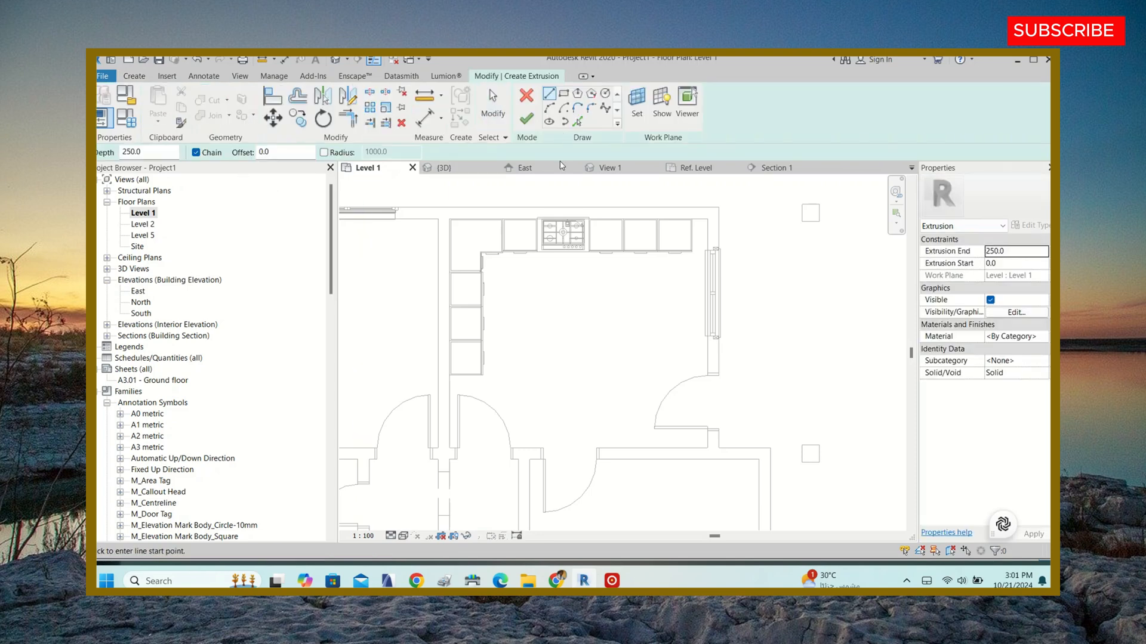
pyautogui.click(1018, 262)
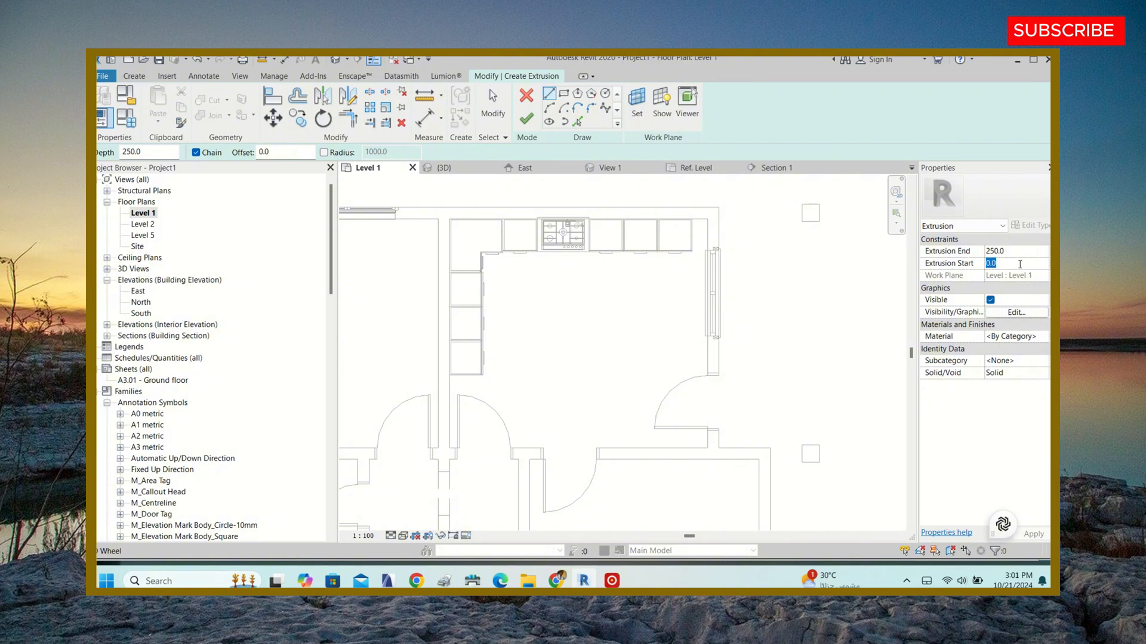
pyautogui.click(564, 95)
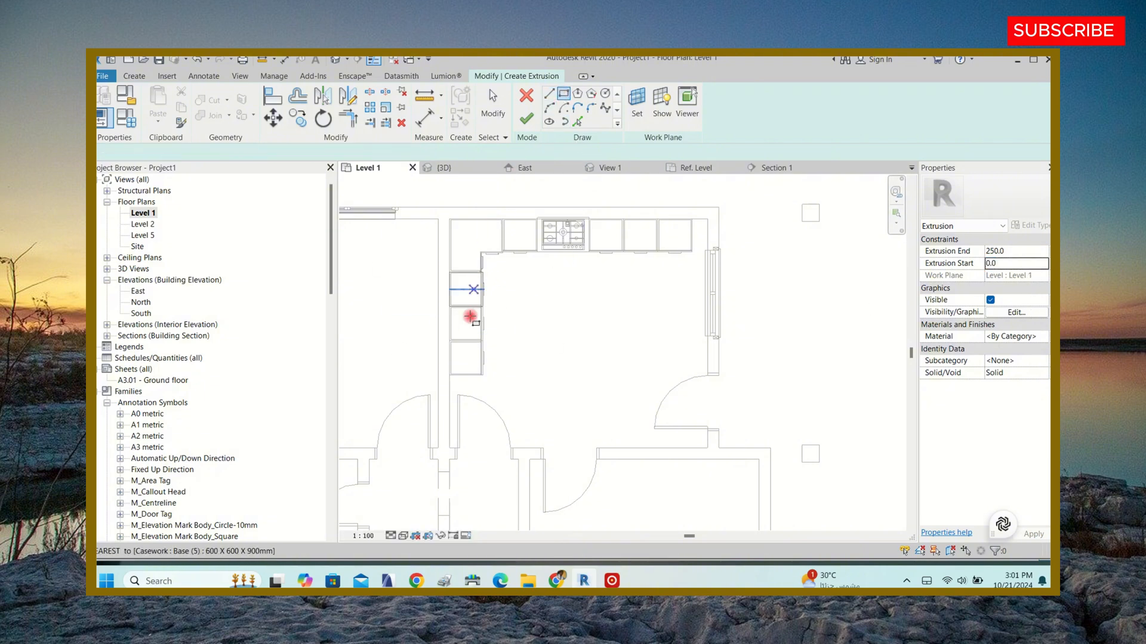
pyautogui.scroll(5, 449, 376)
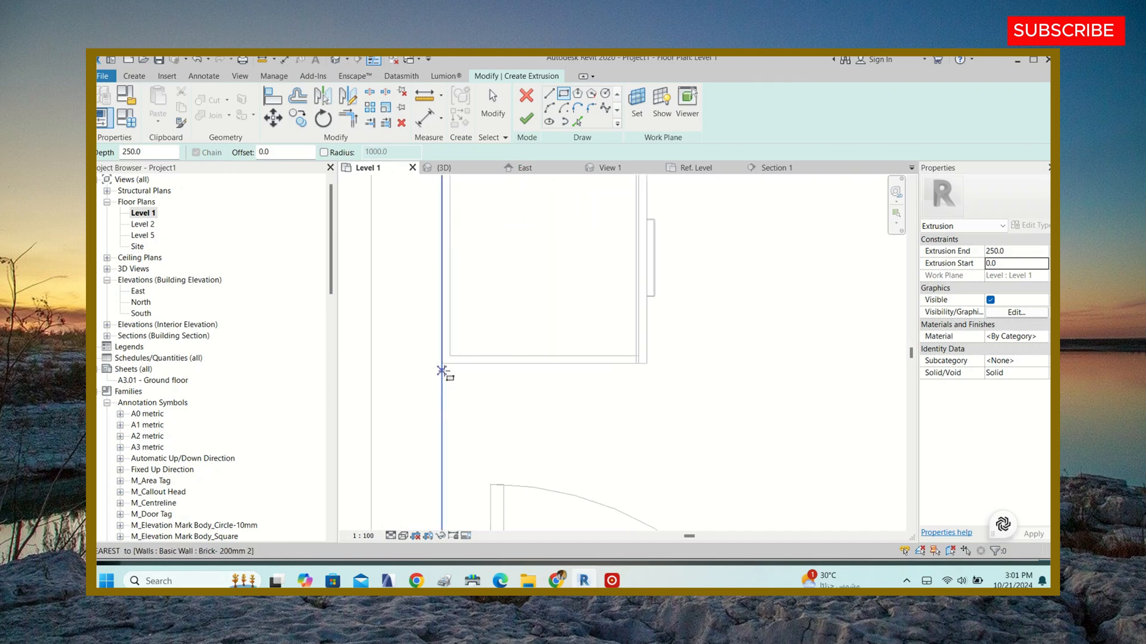
pyautogui.click(442, 365)
pyautogui.scroll(-4, 606, 412)
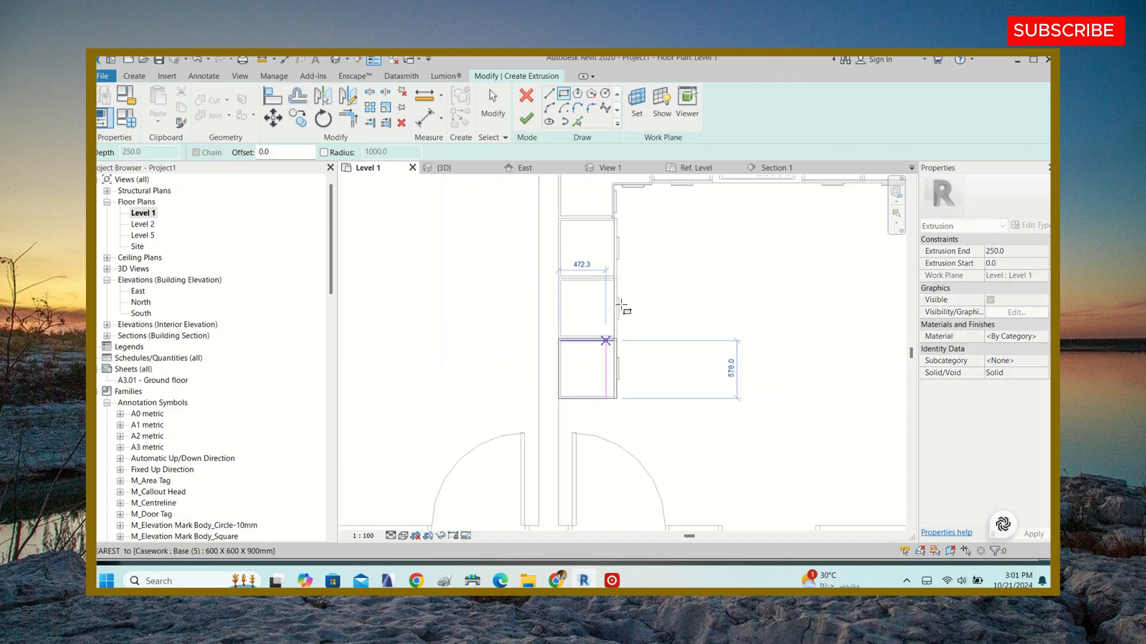
pyautogui.scroll(-3, 615, 280)
pyautogui.scroll(5, 602, 226)
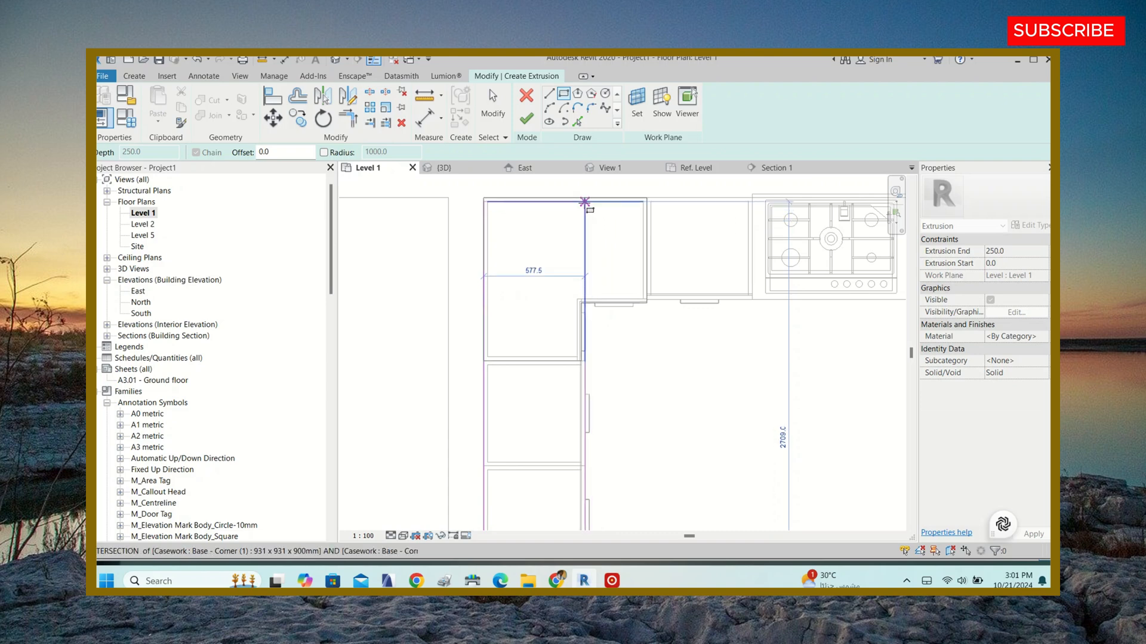
pyautogui.click(577, 198)
pyautogui.scroll(-4, 501, 297)
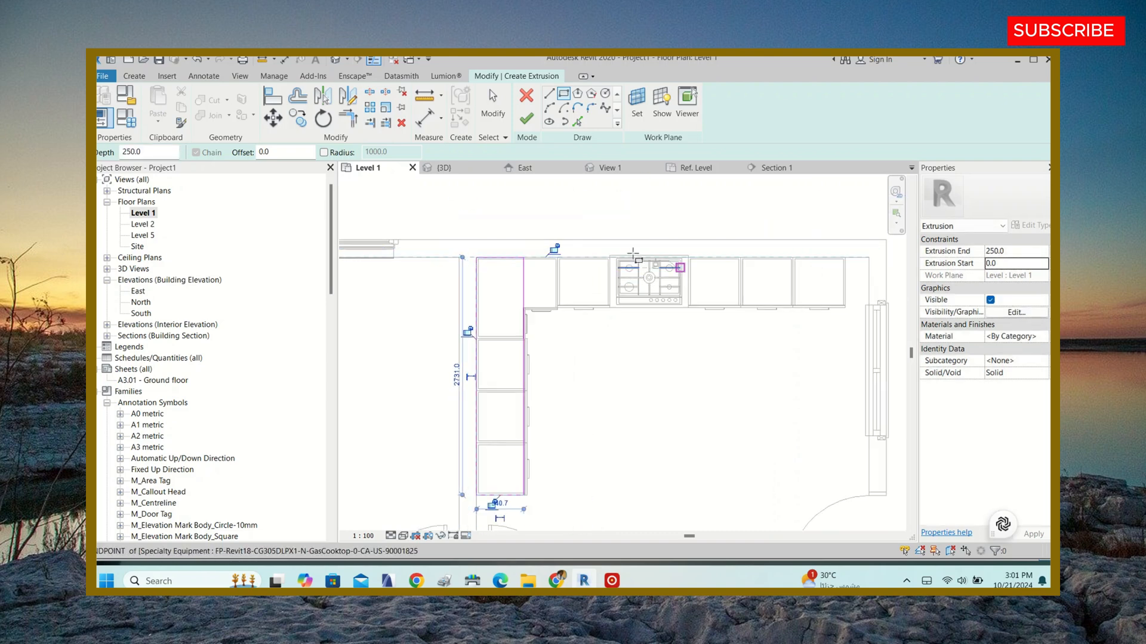
# - Sketch a second rectangle, about 1180 by 660 mm, over the end cabinets of the cooktop run, starting from the wall
pyautogui.scroll(6, 633, 253)
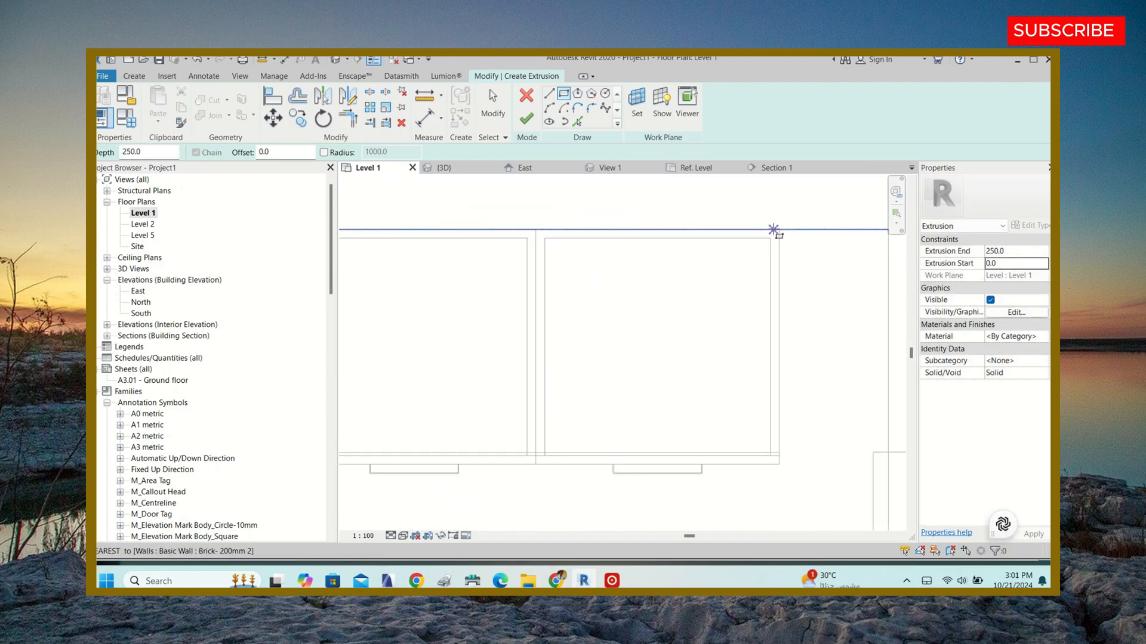
pyautogui.click(773, 230)
pyautogui.scroll(-2, 811, 271)
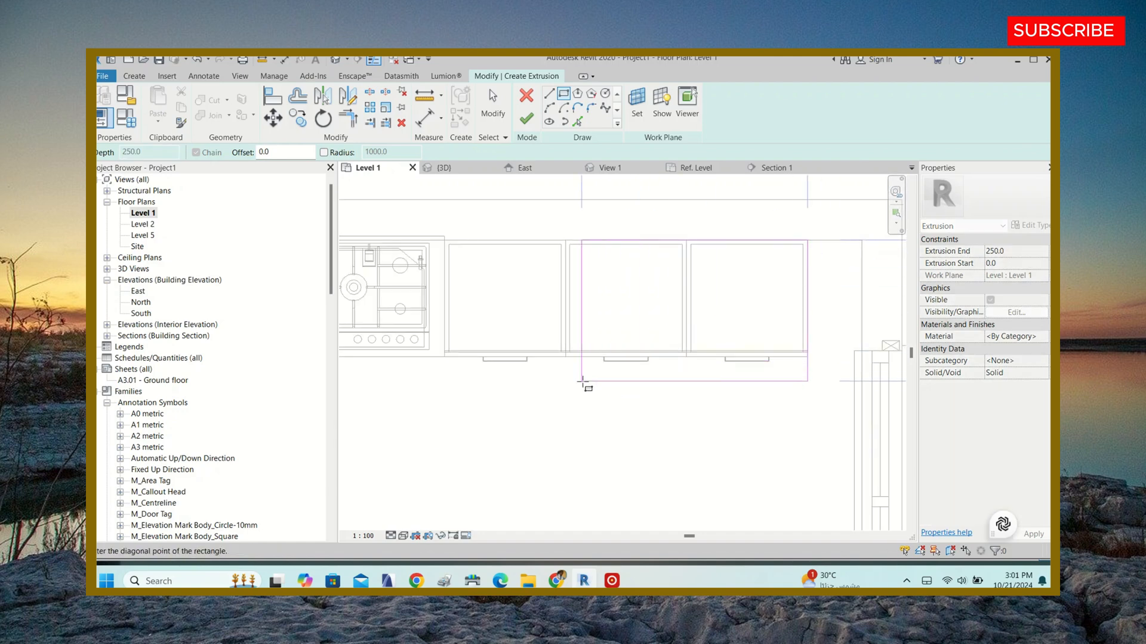
pyautogui.click(582, 381)
pyautogui.press('Escape')
pyautogui.scroll(-2, 581, 324)
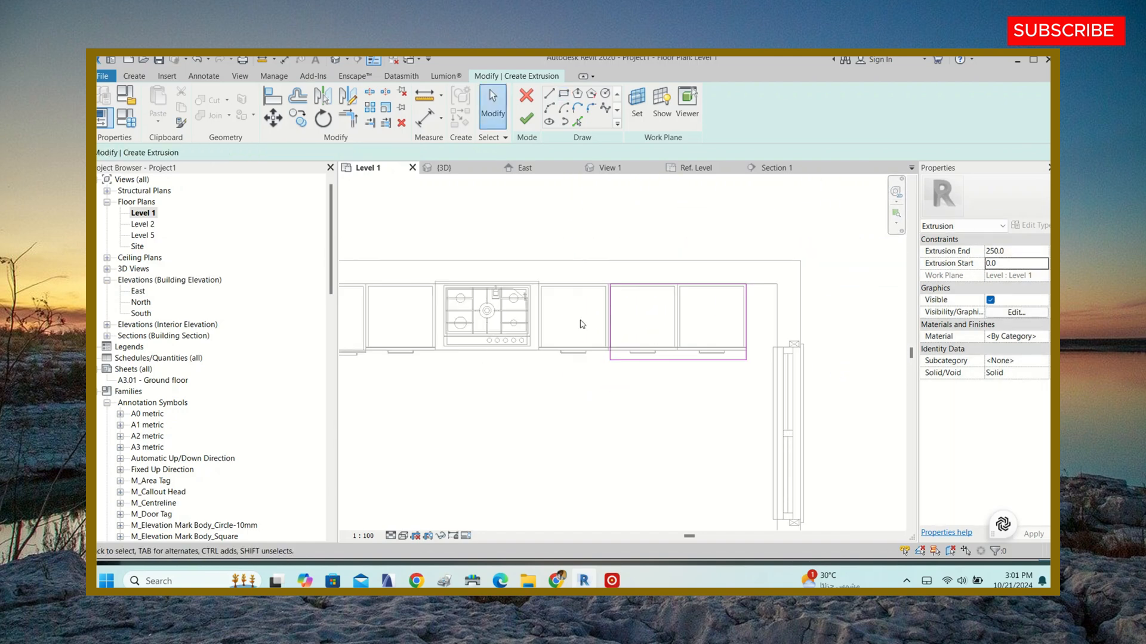
# - Align the long rectangle's room-side edge with the front face of the cabinets beneath it
pyautogui.scroll(-3, 582, 324)
pyautogui.scroll(6, 467, 378)
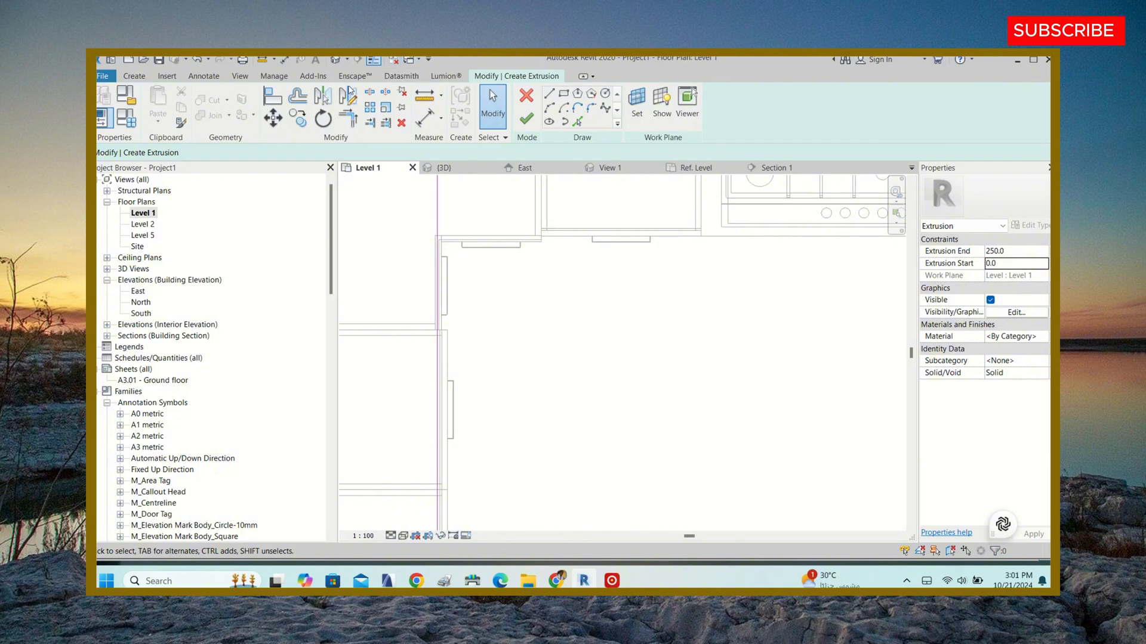
pyautogui.click(275, 96)
pyautogui.scroll(2, 442, 263)
pyautogui.click(452, 293)
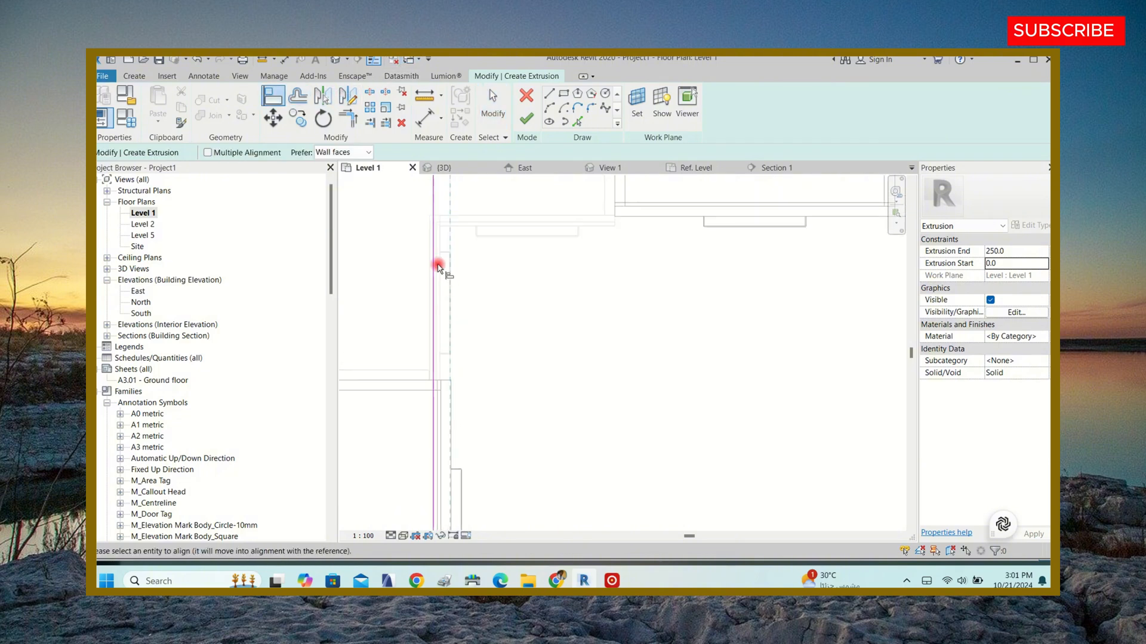
pyautogui.click(437, 263)
pyautogui.scroll(-5, 452, 313)
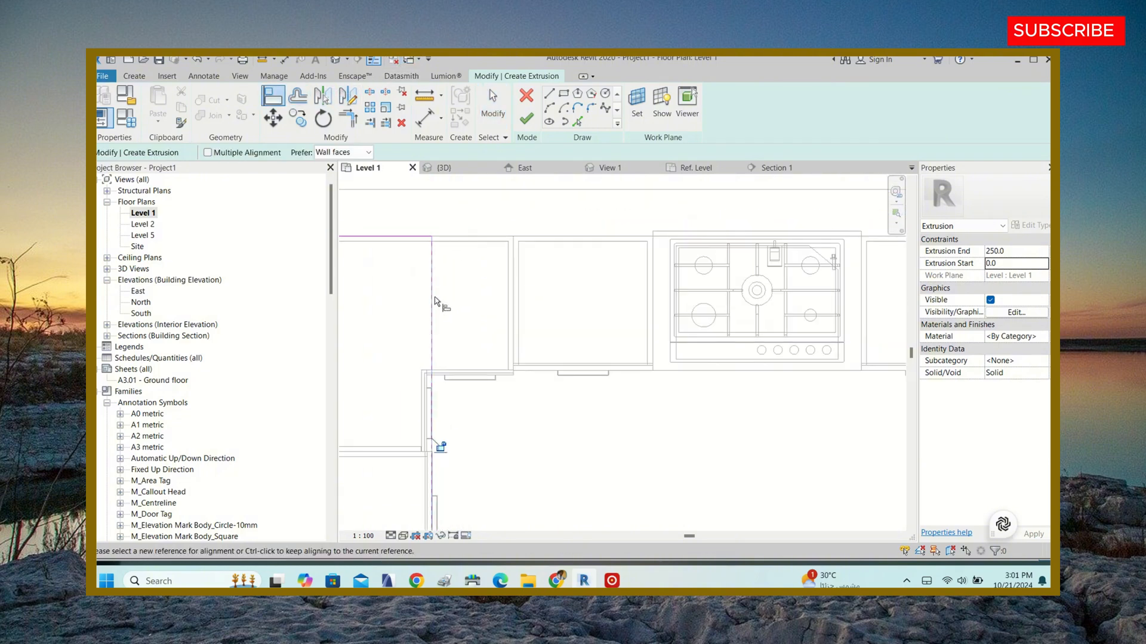
pyautogui.press('Escape')
pyautogui.press('Escape')
# - Delete the small rectangle's cooktop-side and wall-side edges, and trim the remaining lines with the long rectangle into one L-shaped outline
pyautogui.click(687, 302)
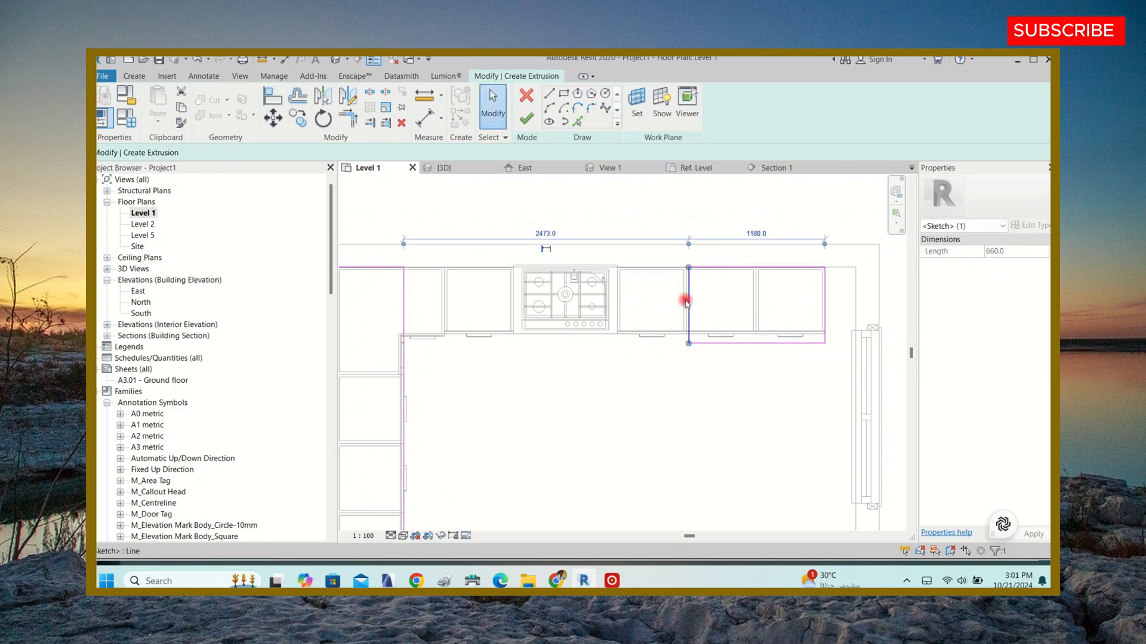
pyautogui.click(715, 296)
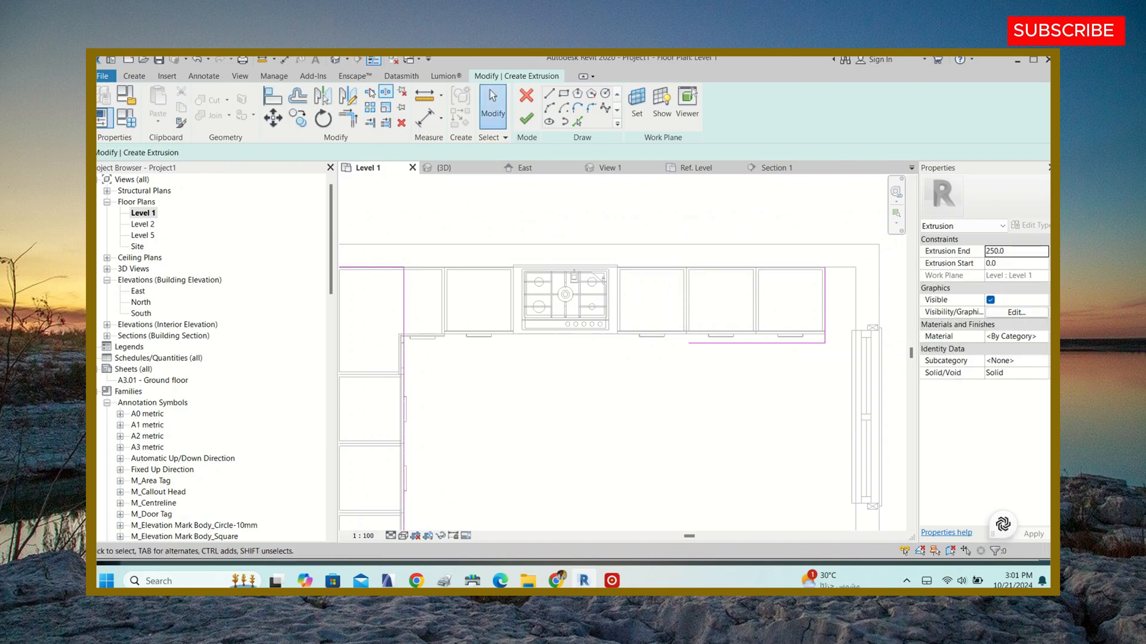
pyautogui.click(352, 121)
pyautogui.click(404, 286)
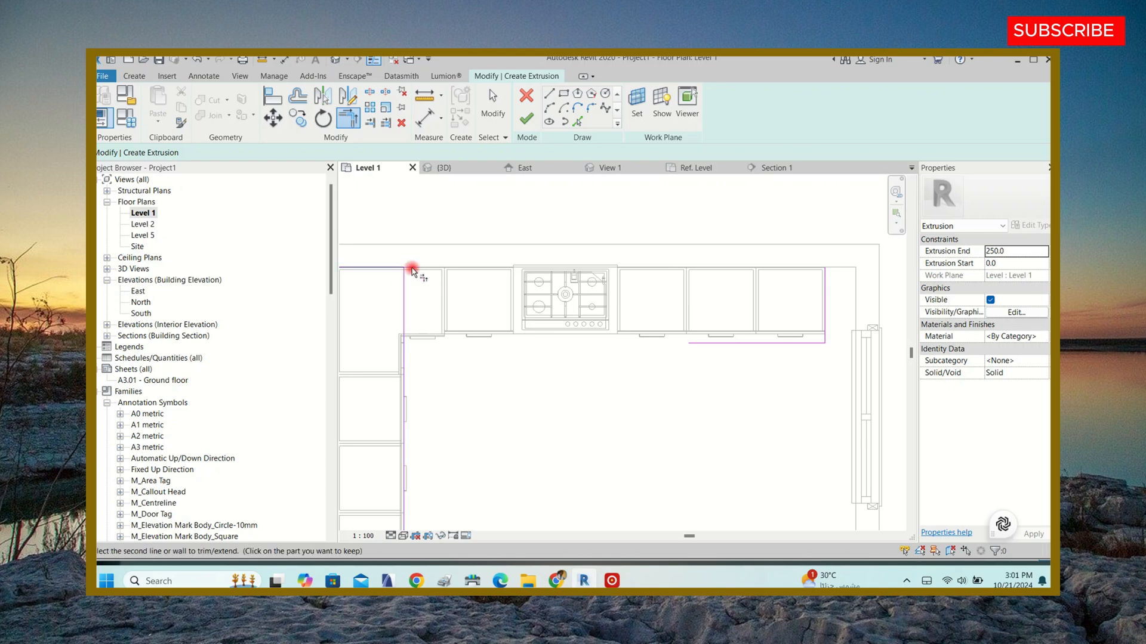
pyautogui.click(823, 291)
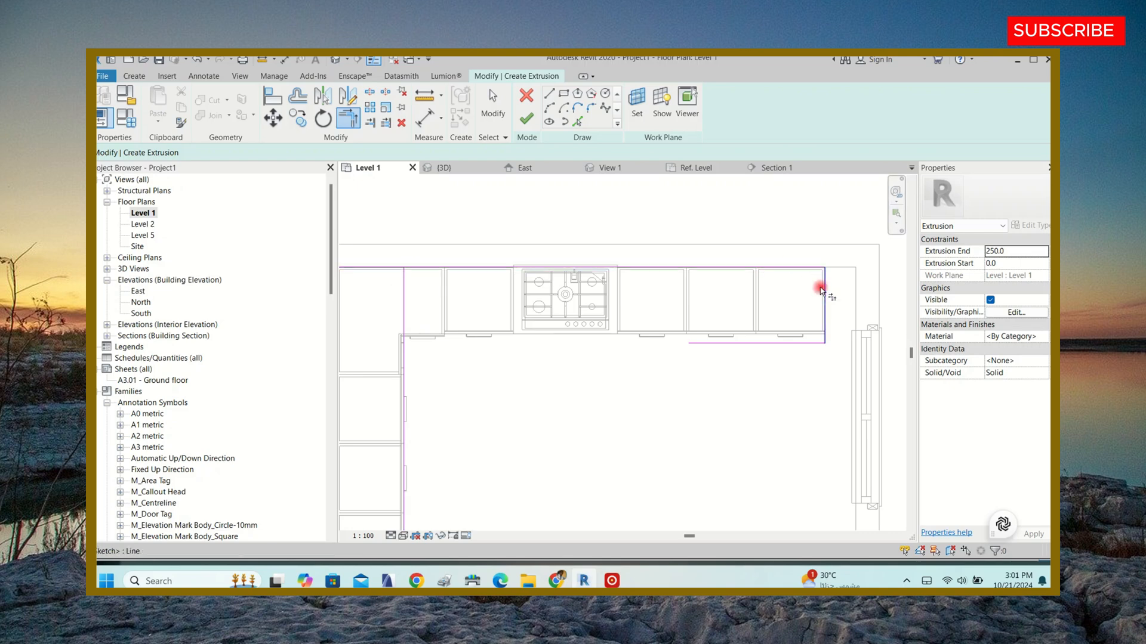
pyautogui.click(695, 343)
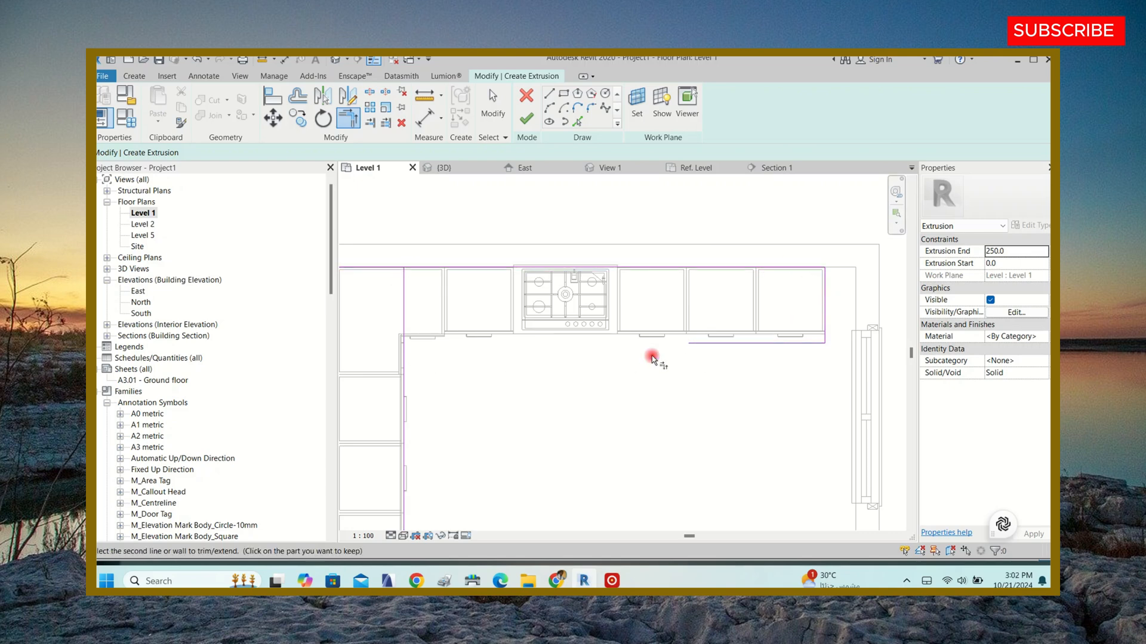
pyautogui.click(414, 373)
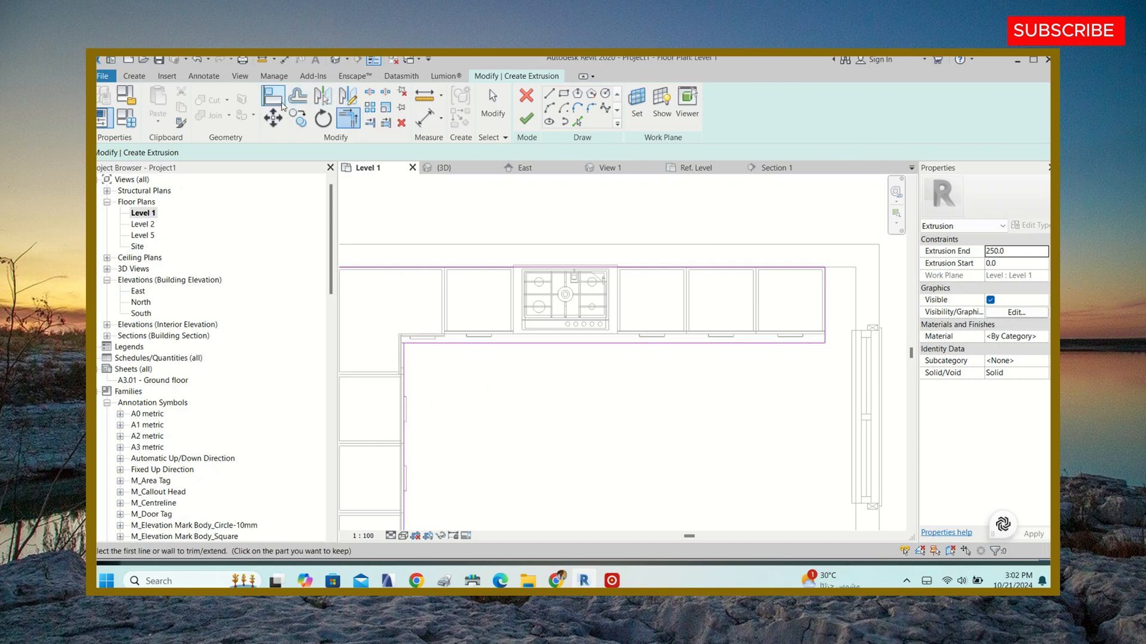
# - Align the cooktop run's room-side sketch edge with the front face of the drawer handles
pyautogui.click(278, 102)
pyautogui.scroll(3, 798, 320)
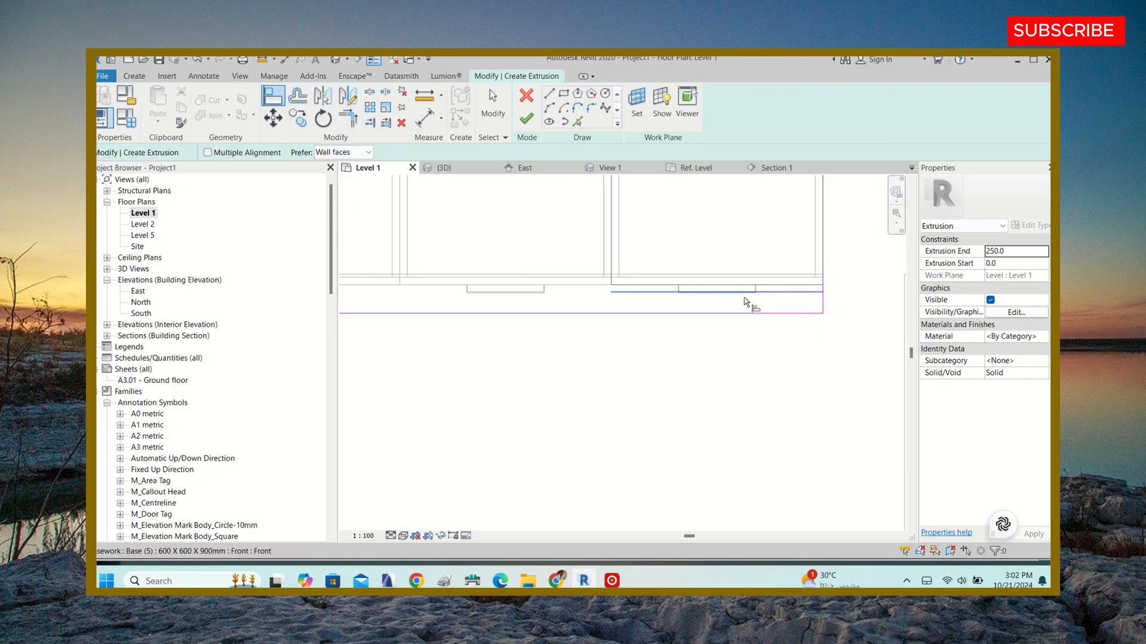
pyautogui.scroll(2, 744, 301)
pyautogui.scroll(2, 740, 298)
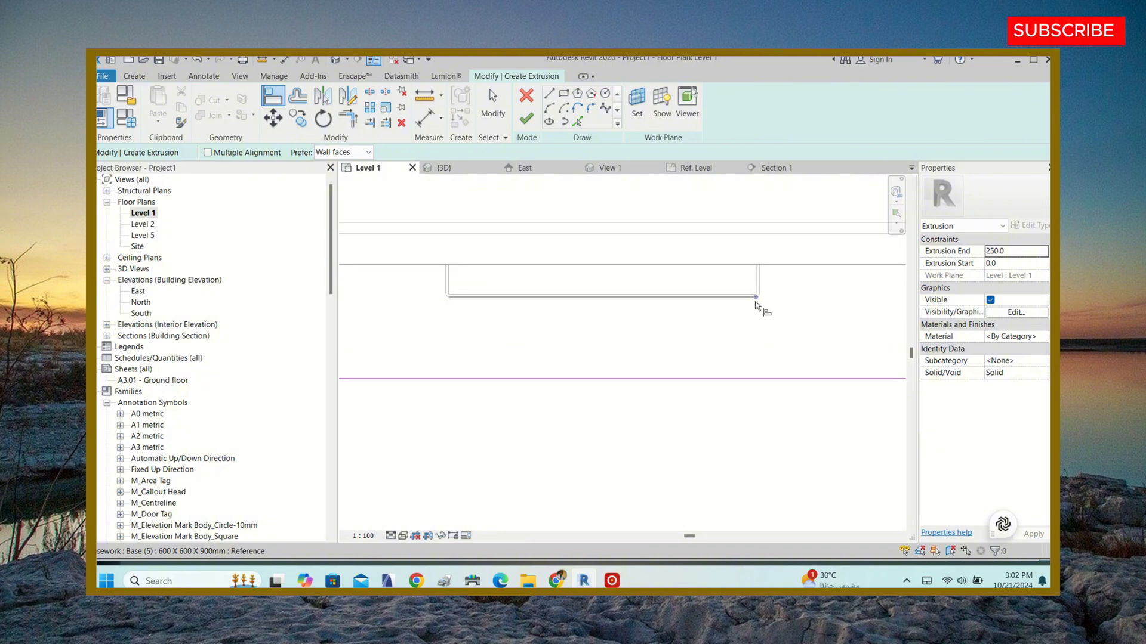
pyautogui.scroll(-3, 691, 307)
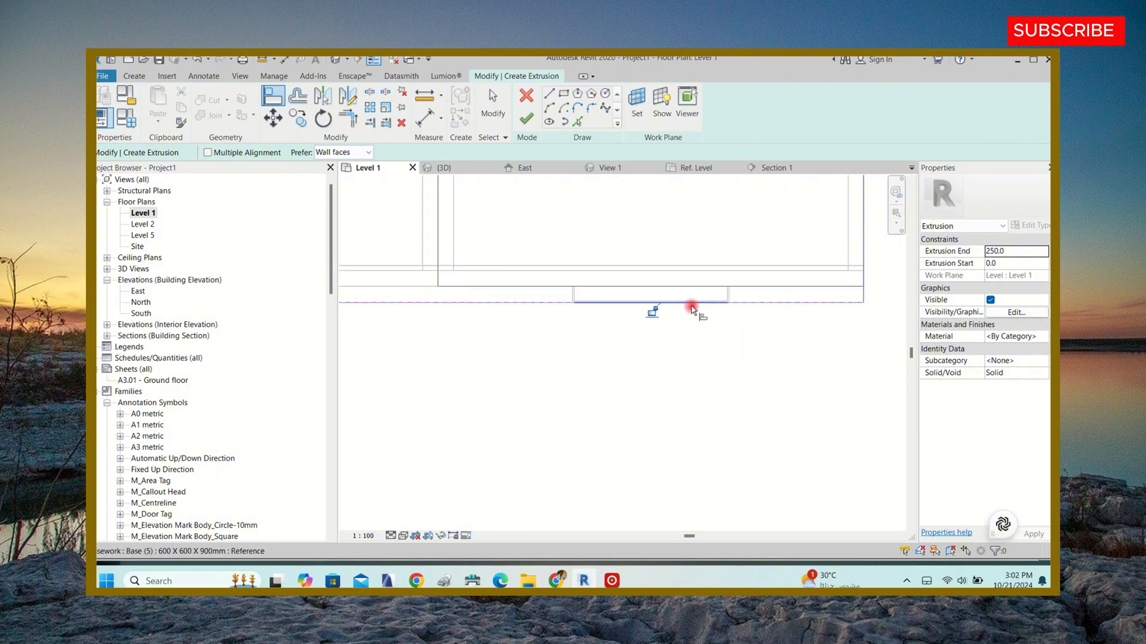
pyautogui.press('Escape')
pyautogui.press('Escape')
# - Nudge the outline's two end edges slightly outward past the end cabinets of each run
pyautogui.scroll(2, 729, 219)
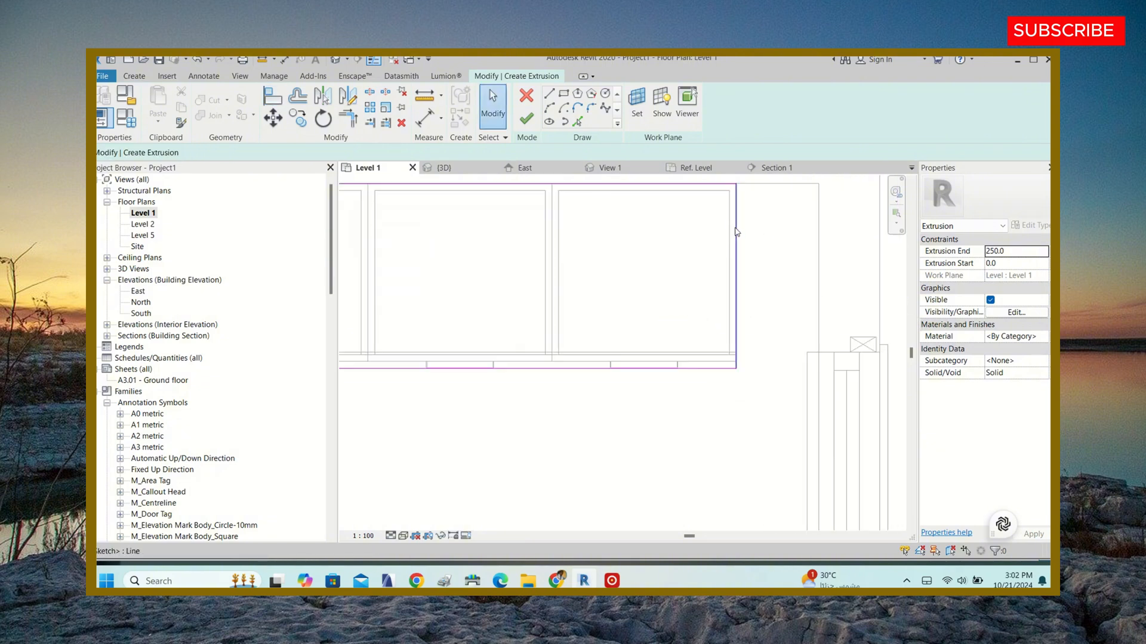
pyautogui.click(736, 232)
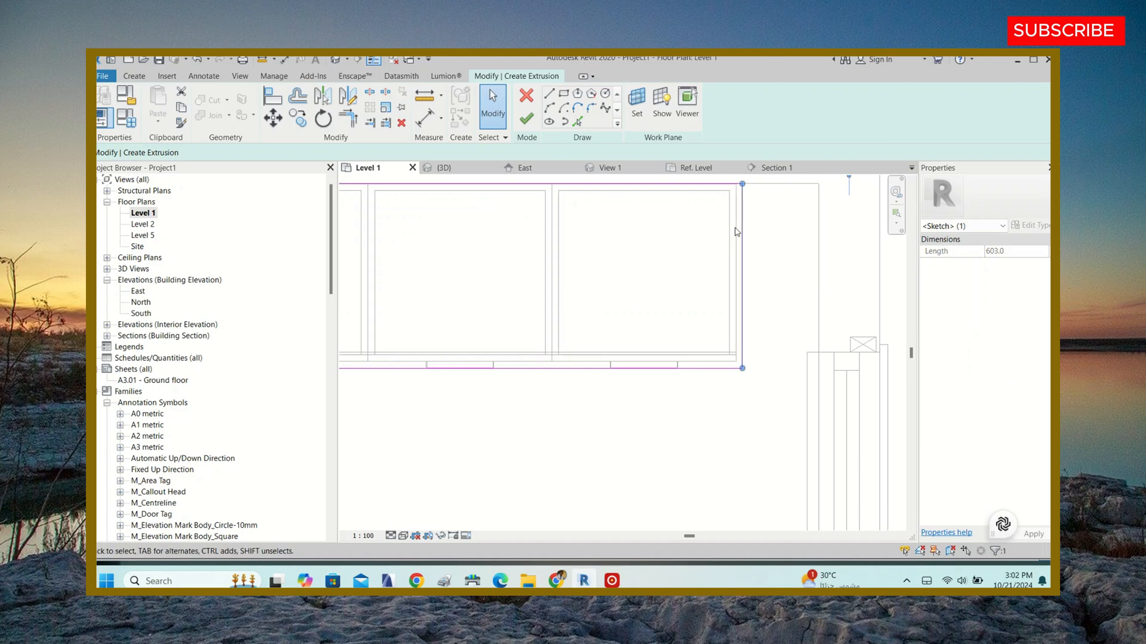
pyautogui.scroll(-4, 777, 239)
pyautogui.scroll(4, 501, 398)
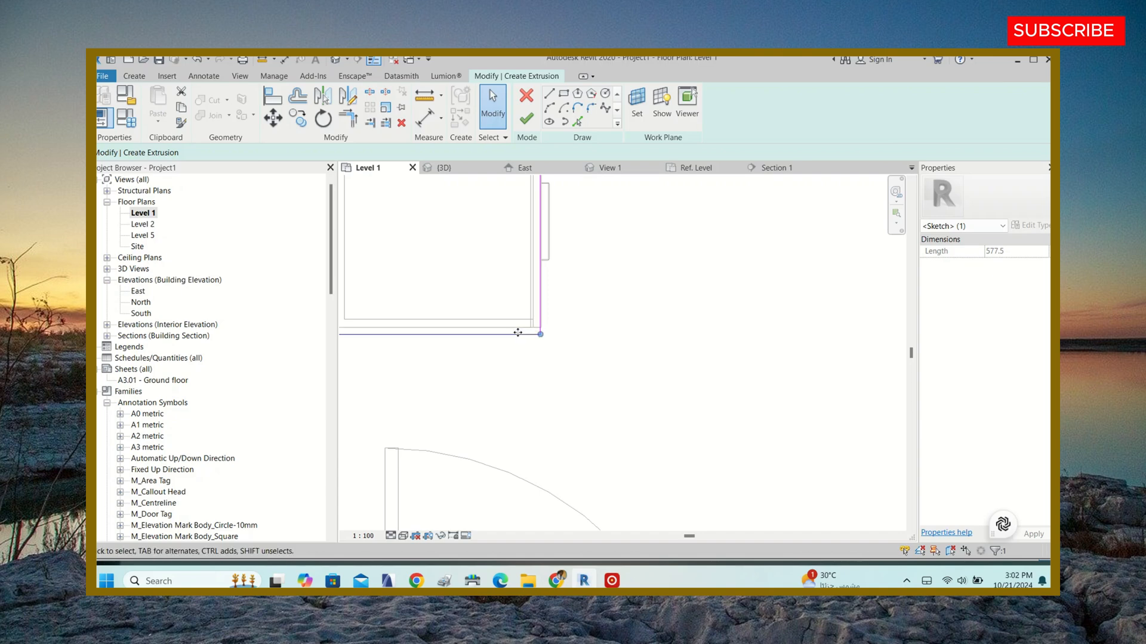
pyautogui.scroll(-2, 519, 422)
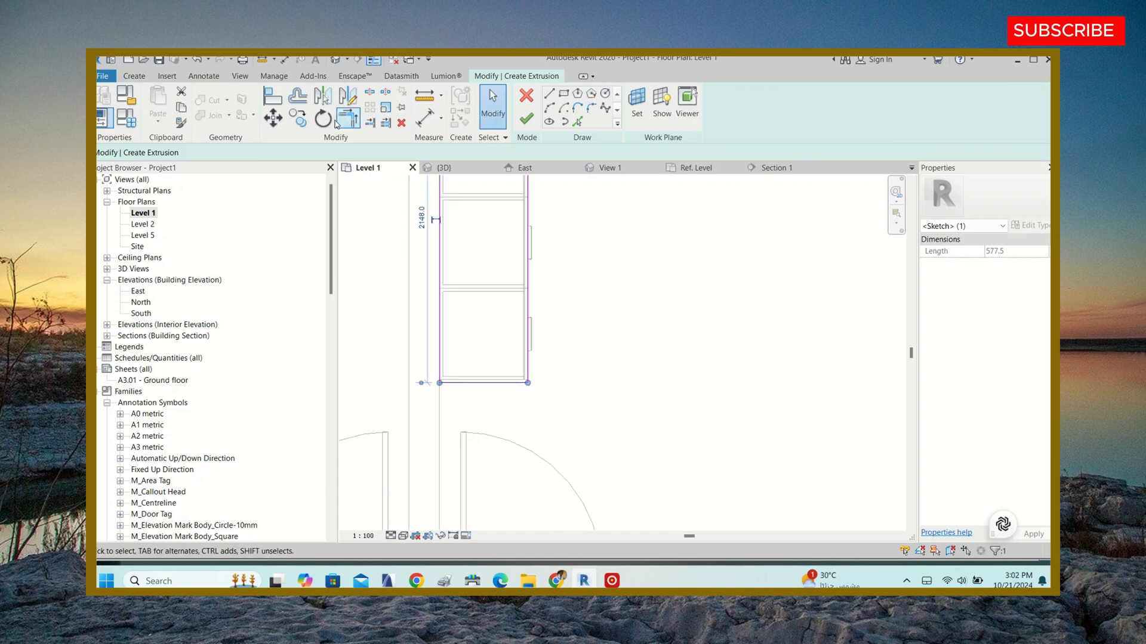
# - Align the room-side edge of the run perpendicular to the cooktop wall with the front face of its cabinet handles
pyautogui.click(273, 95)
pyautogui.scroll(5, 540, 343)
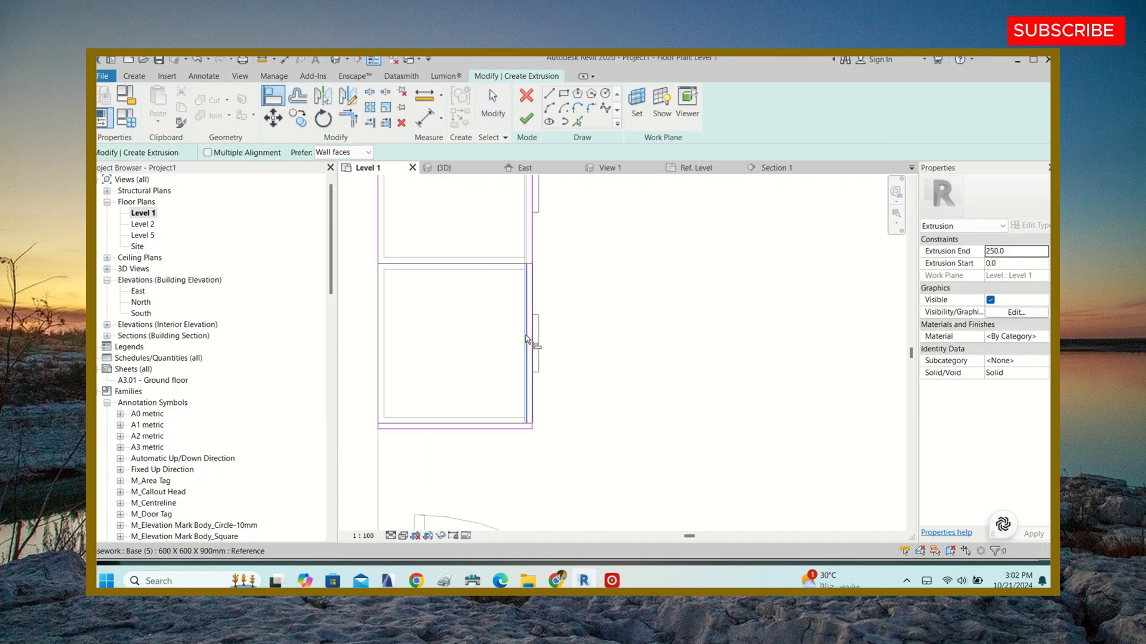
pyautogui.scroll(3, 542, 323)
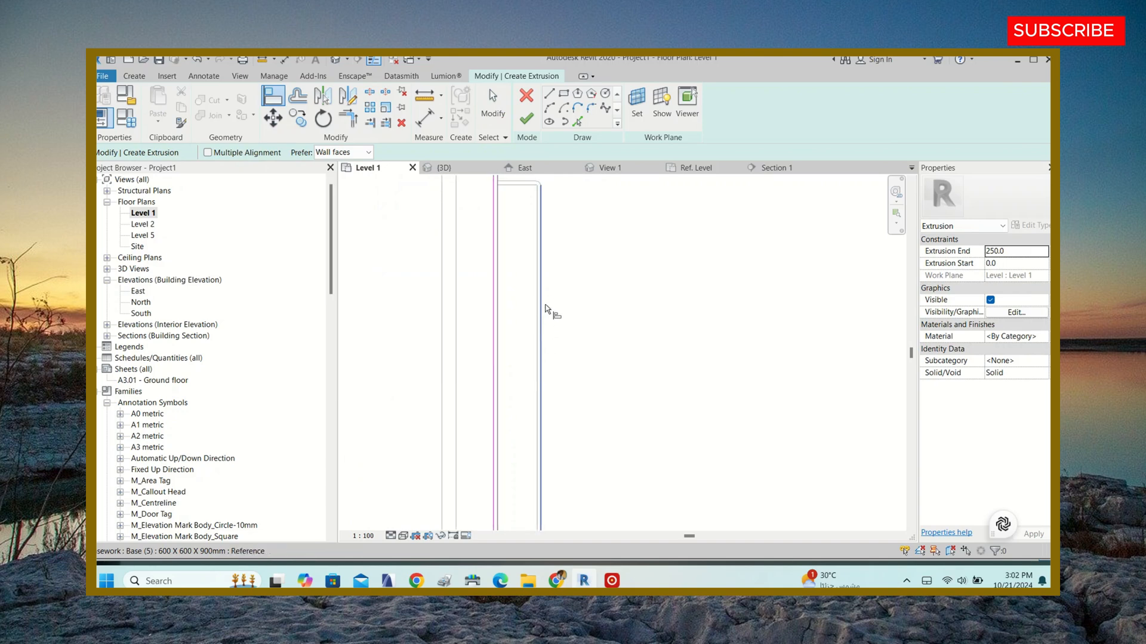
pyautogui.click(544, 306)
pyautogui.click(495, 305)
pyautogui.scroll(-2, 503, 358)
pyautogui.scroll(-4, 502, 358)
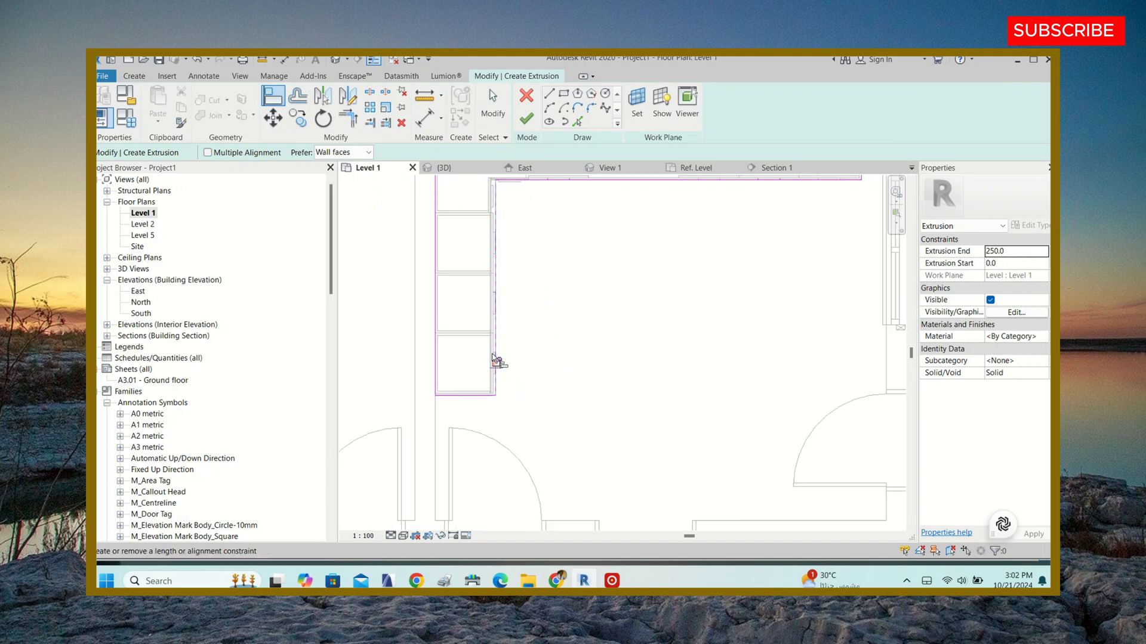
# - Align the cooktop run's room-side edge with the corner cabinet's handle front and finish the extrusion sketch
pyautogui.scroll(3, 511, 218)
pyautogui.scroll(5, 510, 218)
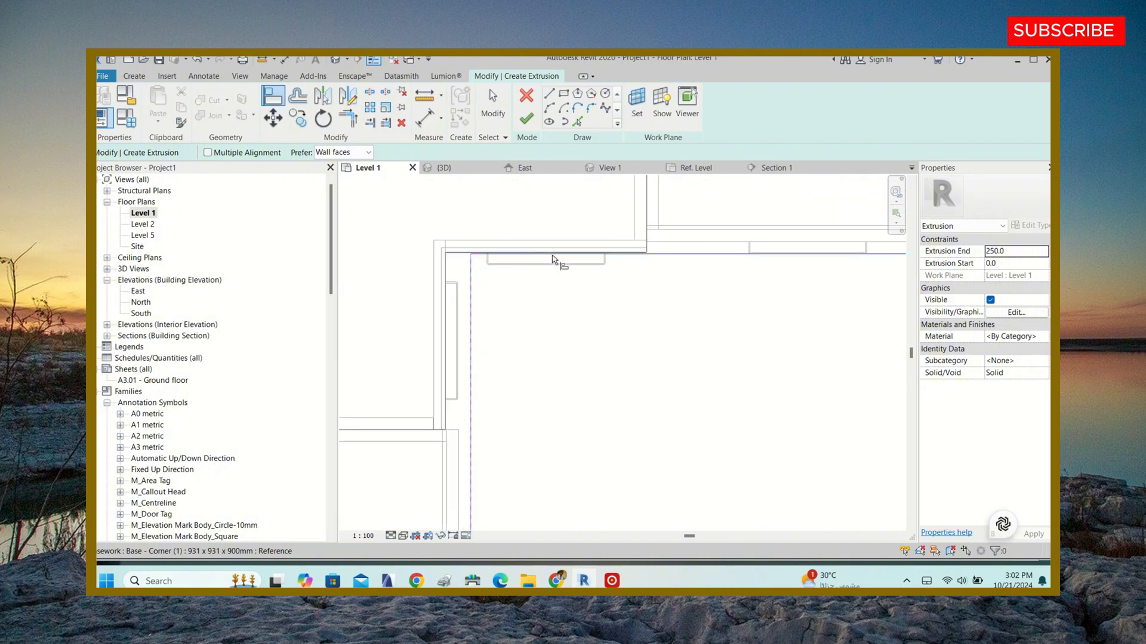
pyautogui.click(589, 283)
pyautogui.scroll(2, 589, 282)
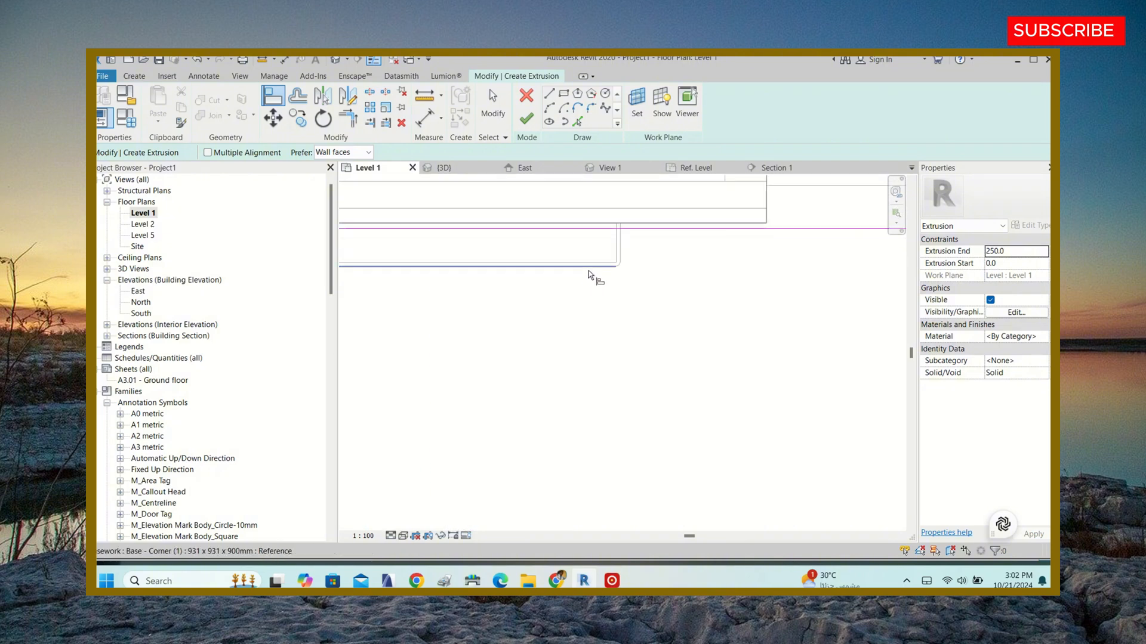
pyautogui.click(626, 228)
pyautogui.scroll(-3, 480, 309)
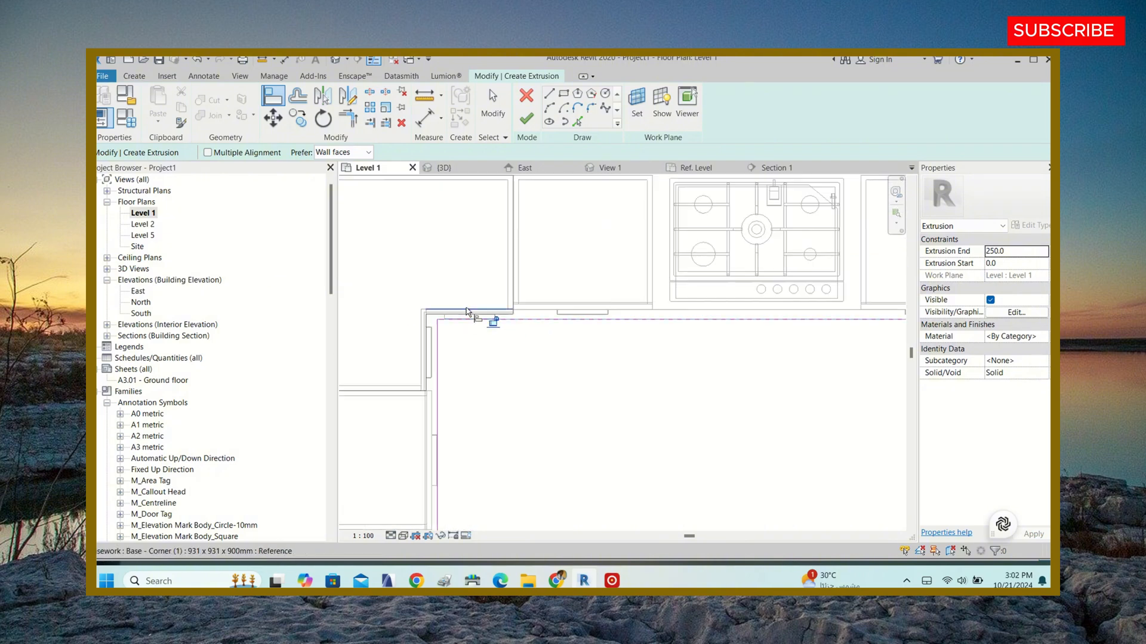
pyautogui.scroll(2, 477, 308)
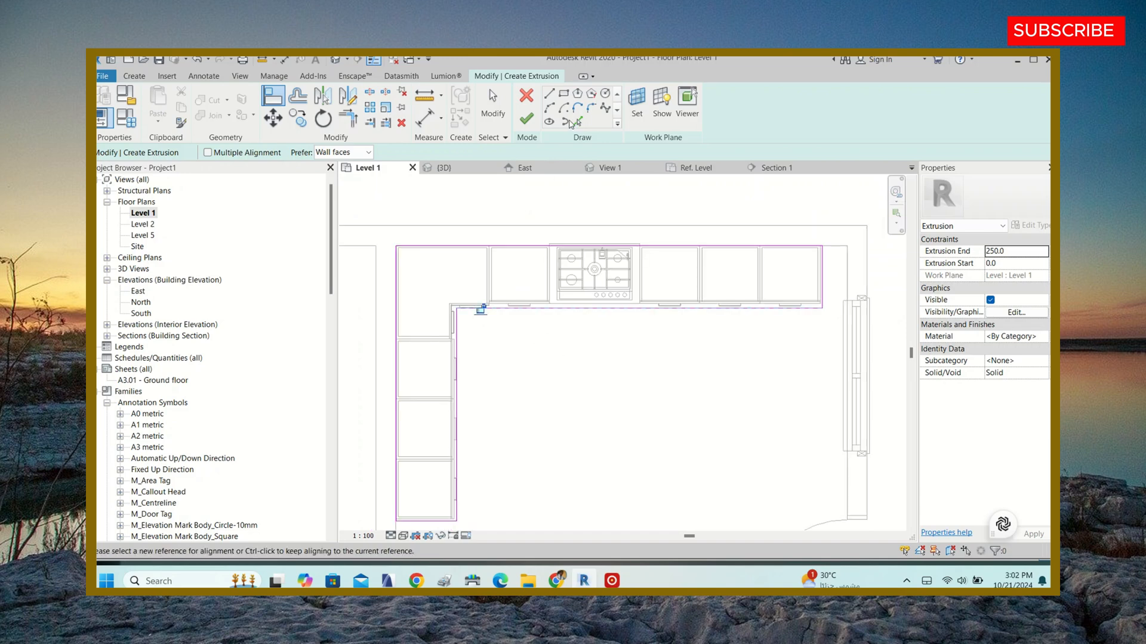
pyautogui.click(527, 120)
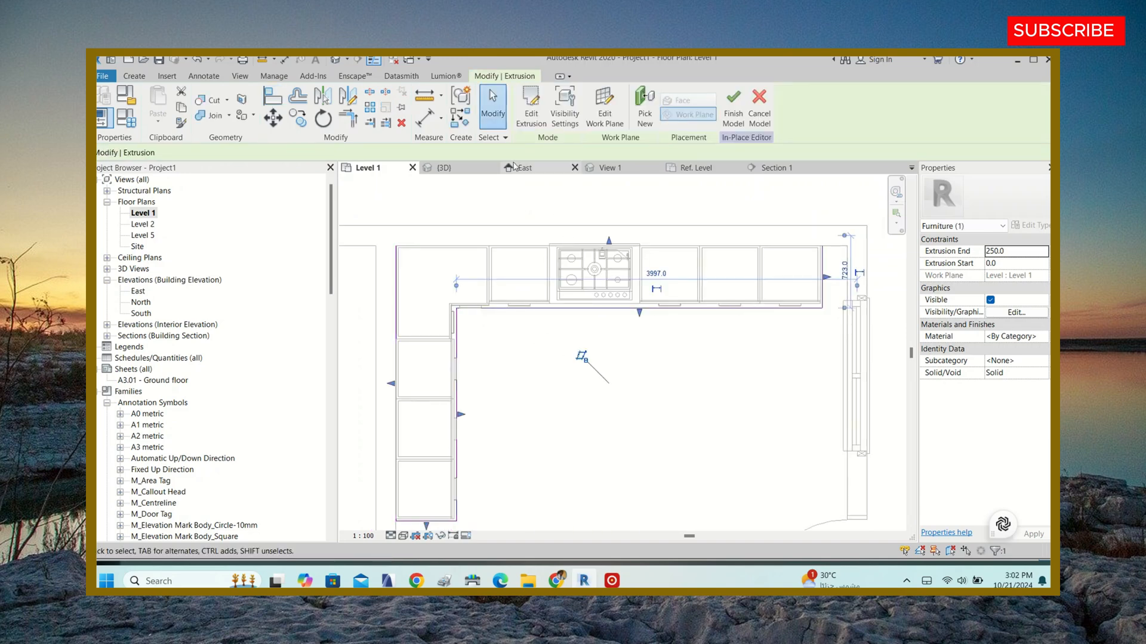
# - Try to stretch the countertop extrusion upward in the 3D view, and undo the change
pyautogui.click(442, 168)
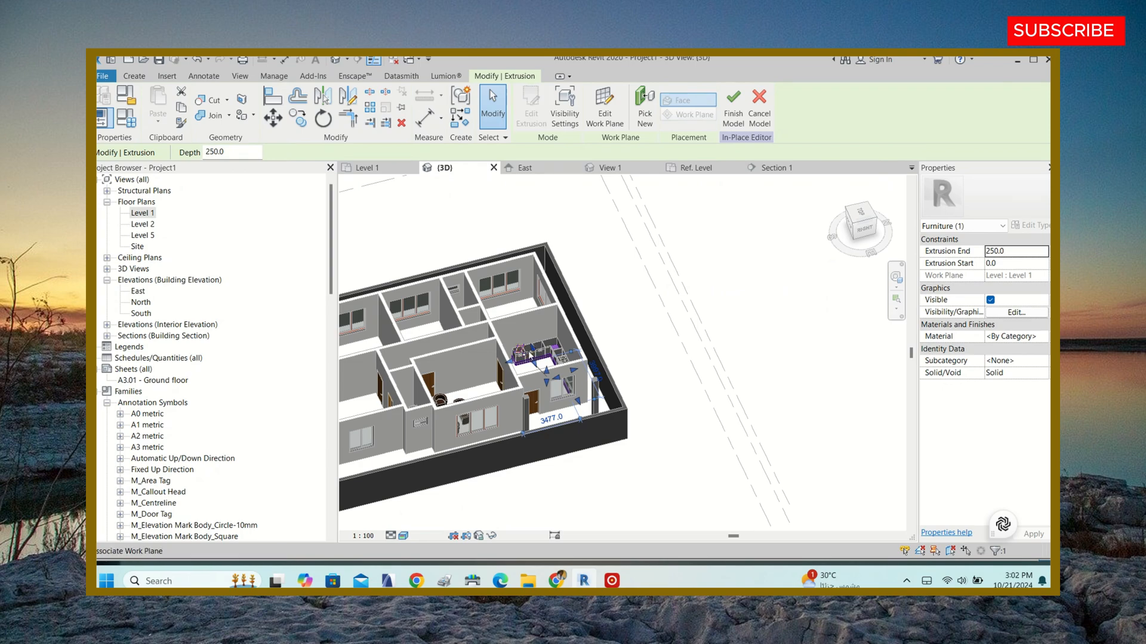
pyautogui.scroll(6, 528, 351)
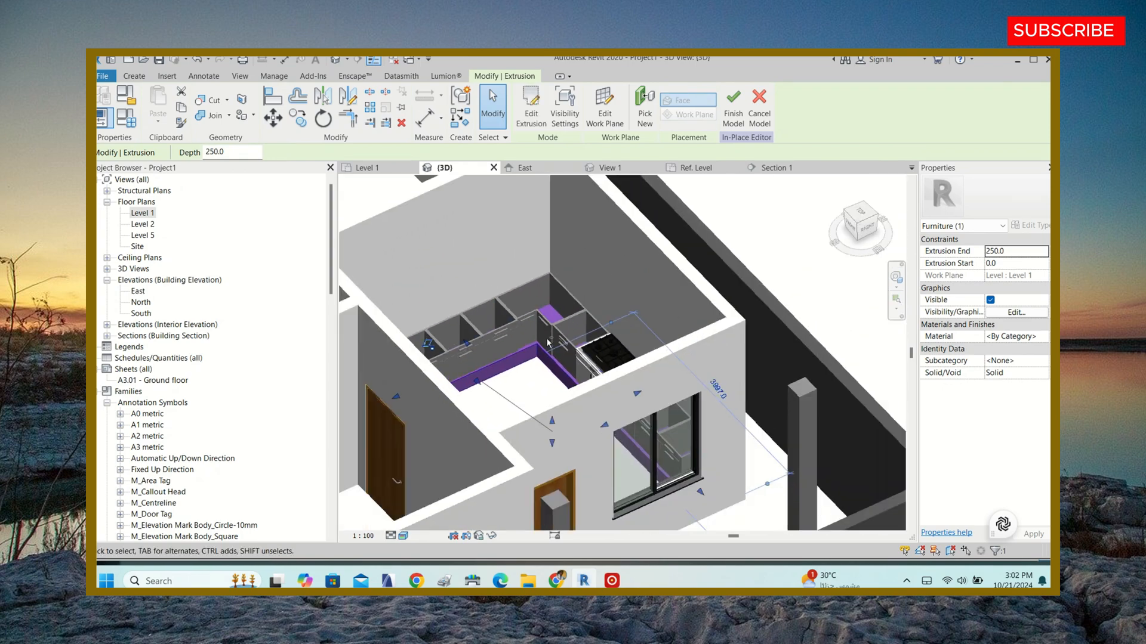
pyautogui.keyDown('shift'); pyautogui.moveTo(548, 342); pyautogui.dragTo(496, 325, button='middle'); pyautogui.keyUp('shift')
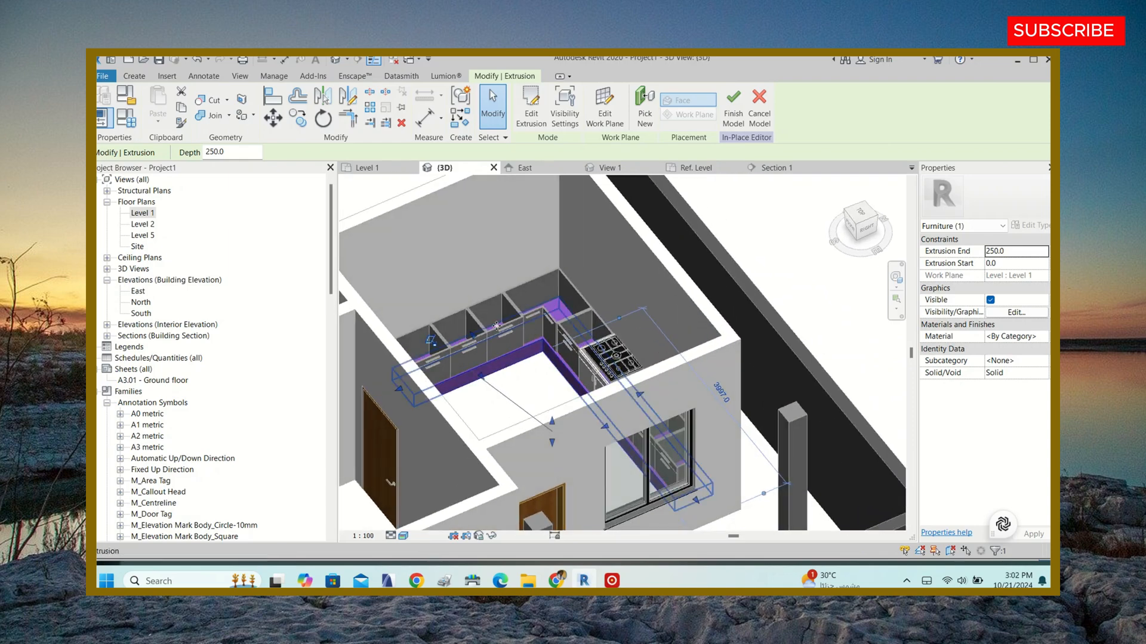
pyautogui.scroll(3, 469, 334)
pyautogui.moveTo(473, 335); pyautogui.dragTo(471, 282)
pyautogui.hotkey('ctrl', 'z')
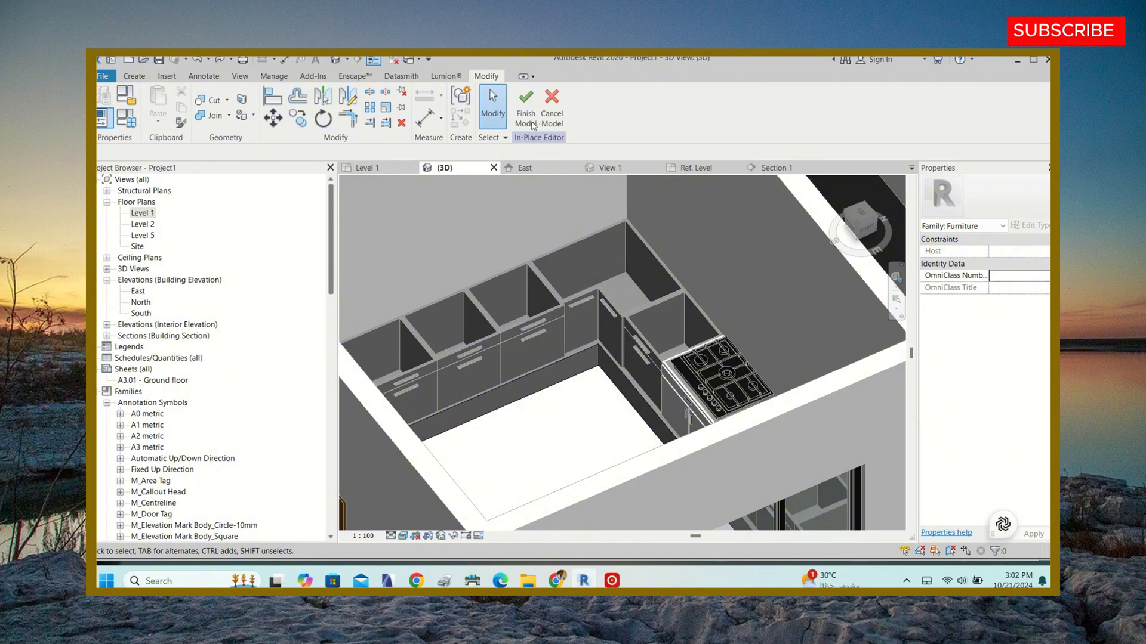
# - Return to the Level 1 floor plan and finish the in-place furniture model
pyautogui.doubleClick(142, 213)
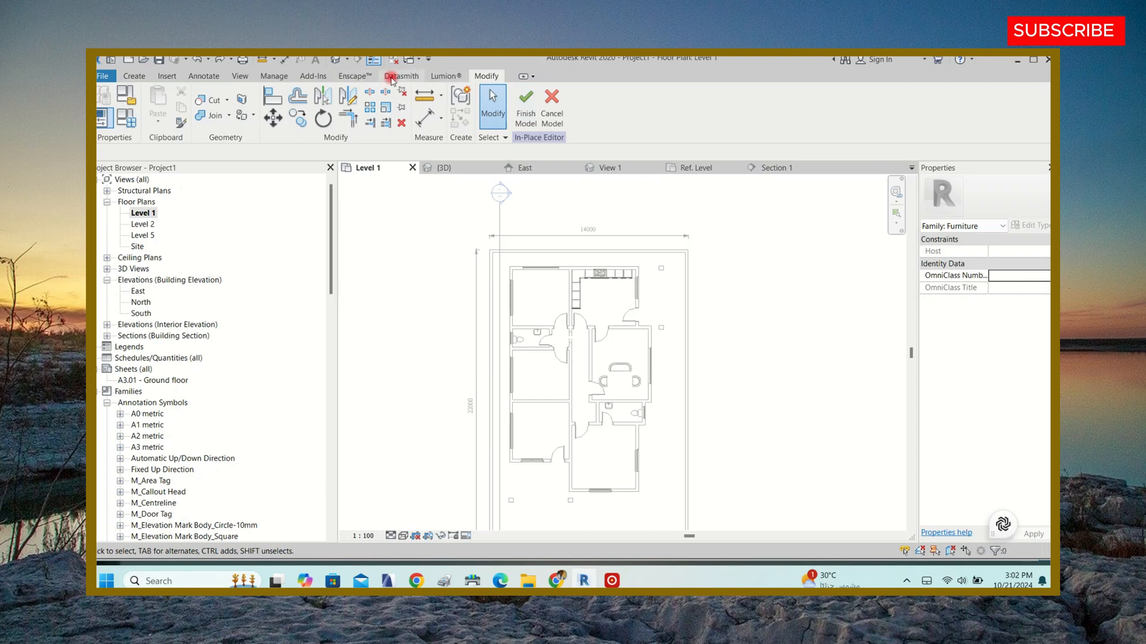
pyautogui.click(392, 77)
pyautogui.click(134, 76)
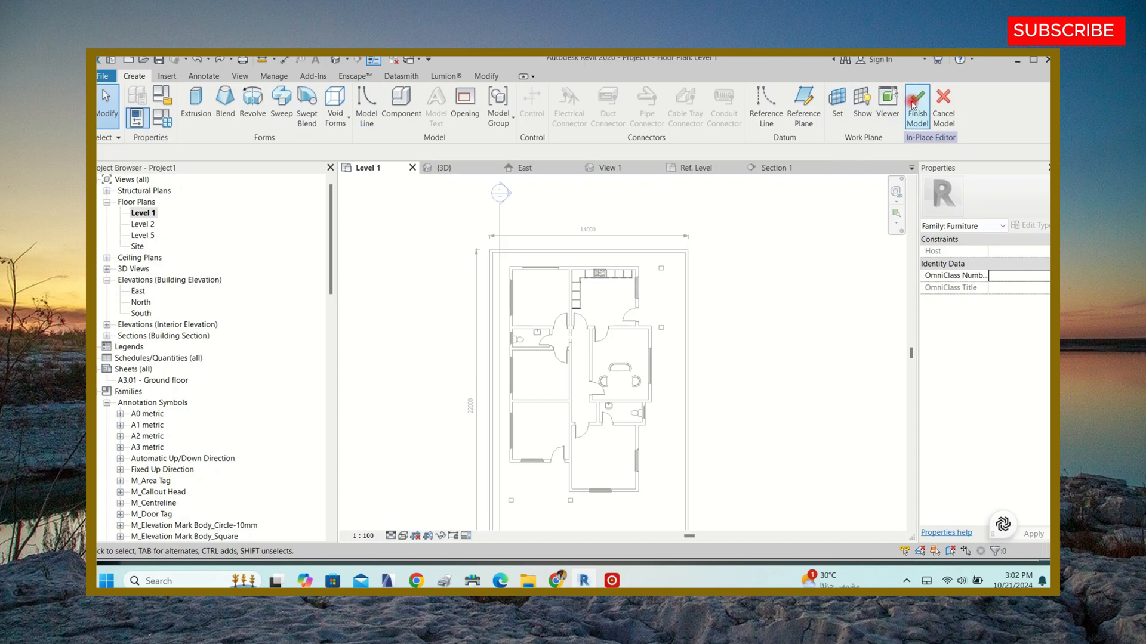
pyautogui.click(916, 104)
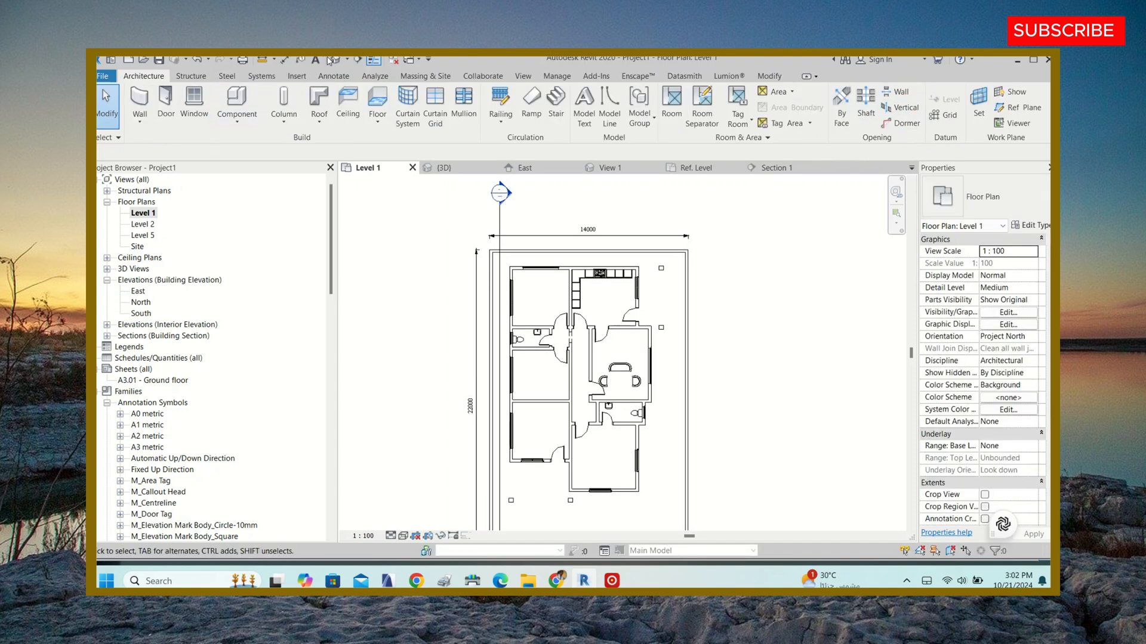
# - Cut a horizontal building section through the kitchen in plan, facing the cooktop wall, and open its view
pyautogui.click(460, 299)
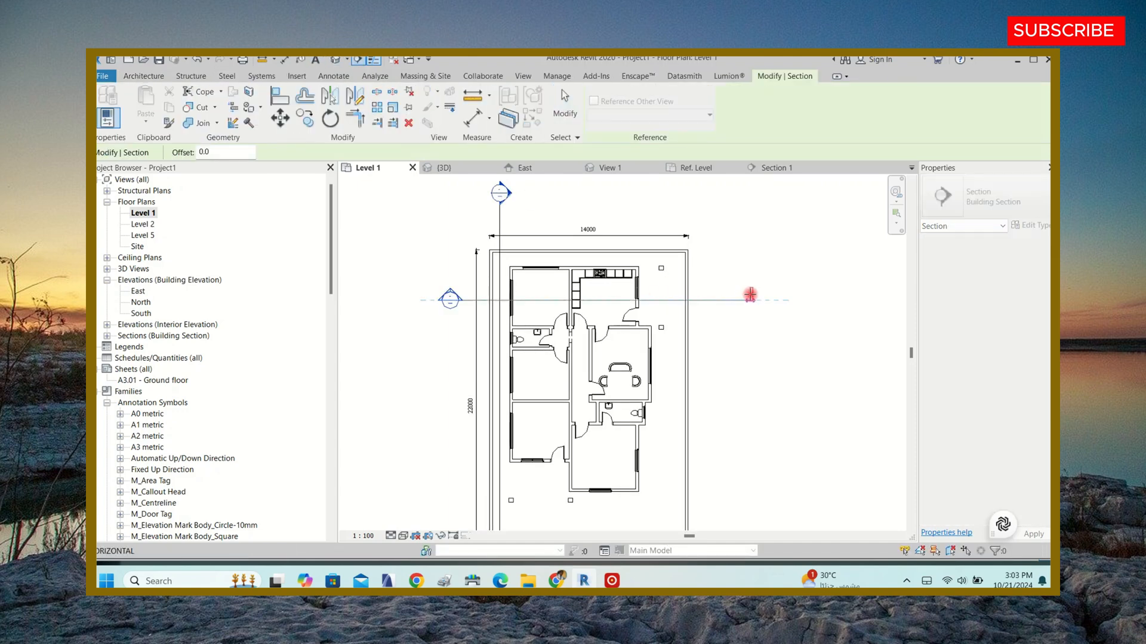
pyautogui.click(750, 296)
pyautogui.press('Escape')
pyautogui.press('Escape')
pyautogui.doubleClick(449, 300)
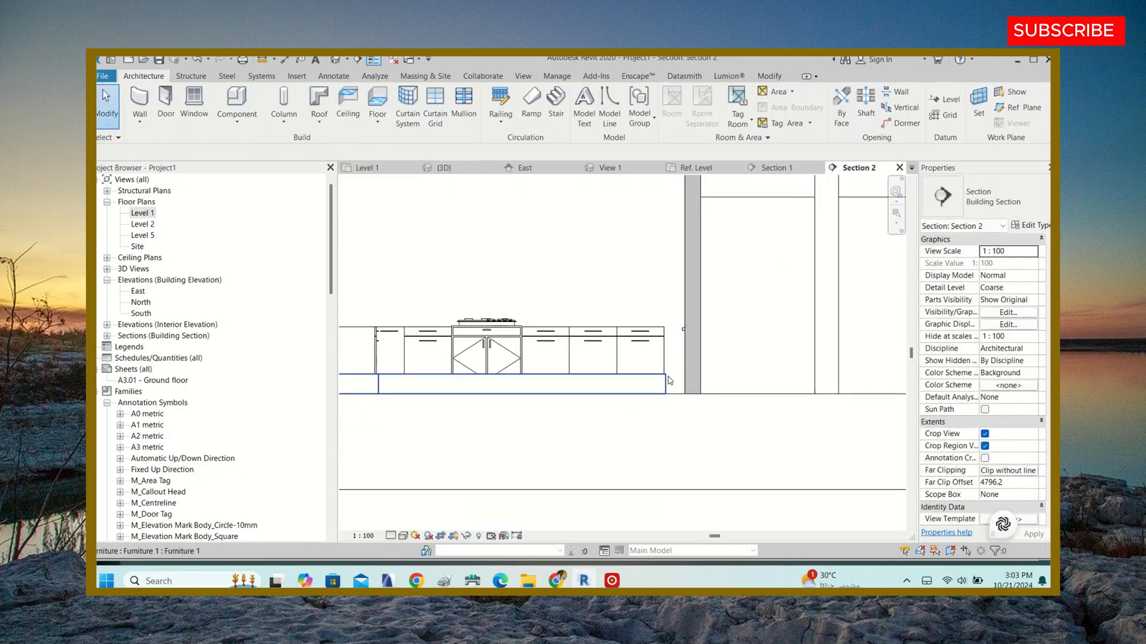
# - Stretch the countertop's top face above the cooktop and raise its underside to leave a thin slab above the cabinets
pyautogui.click(664, 380)
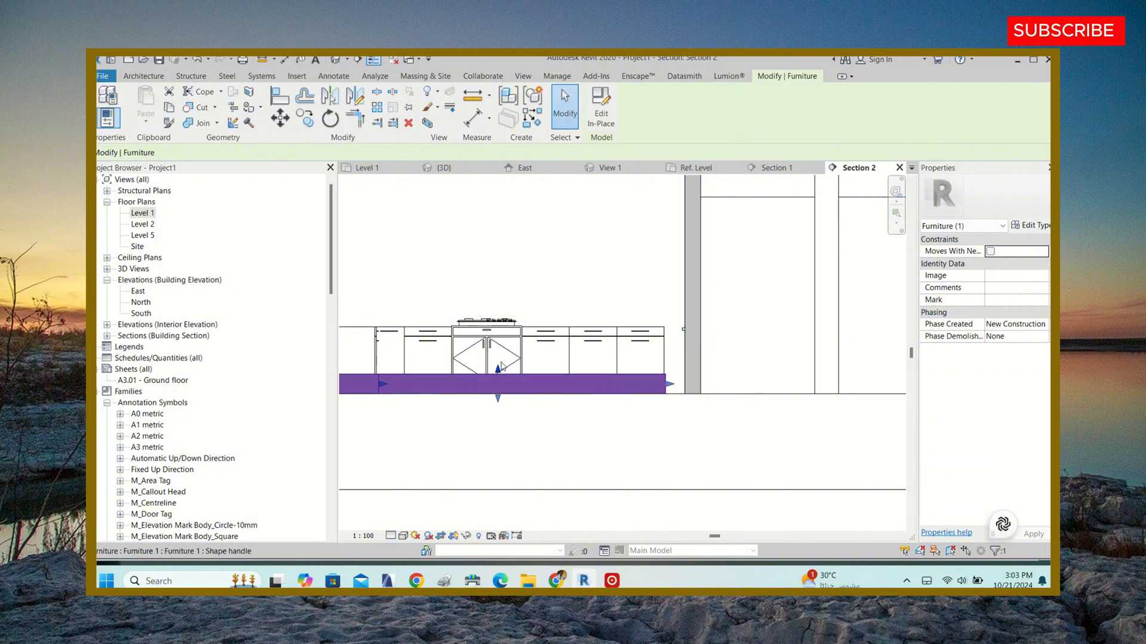
pyautogui.moveTo(497, 371); pyautogui.dragTo(497, 286)
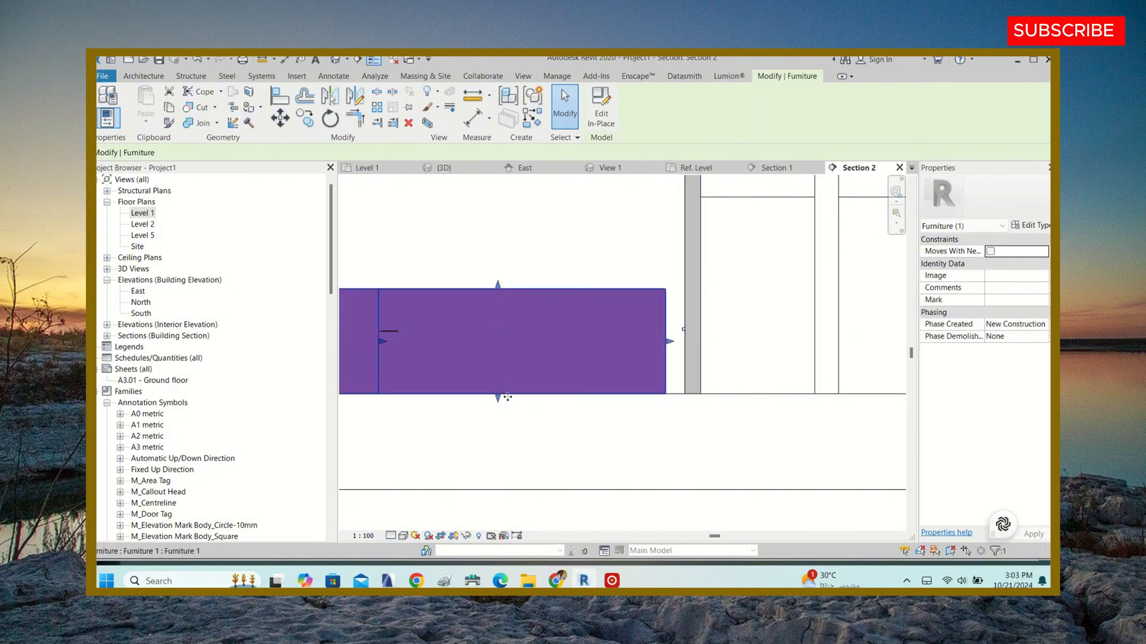
pyautogui.moveTo(499, 398); pyautogui.dragTo(506, 301)
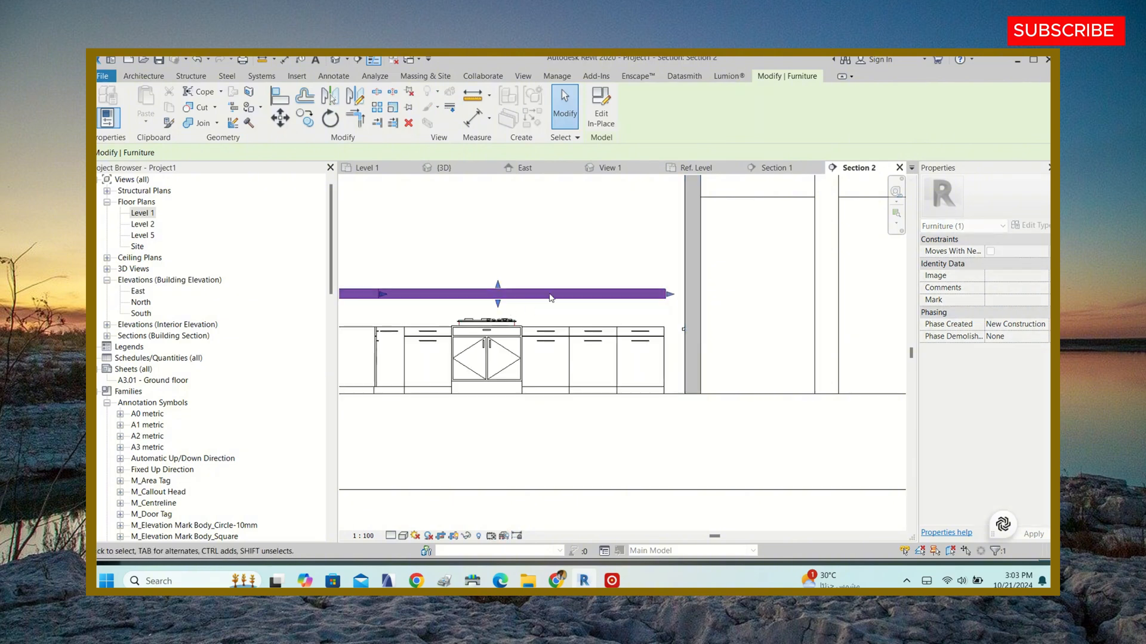
pyautogui.scroll(3, 542, 277)
pyautogui.click(542, 276)
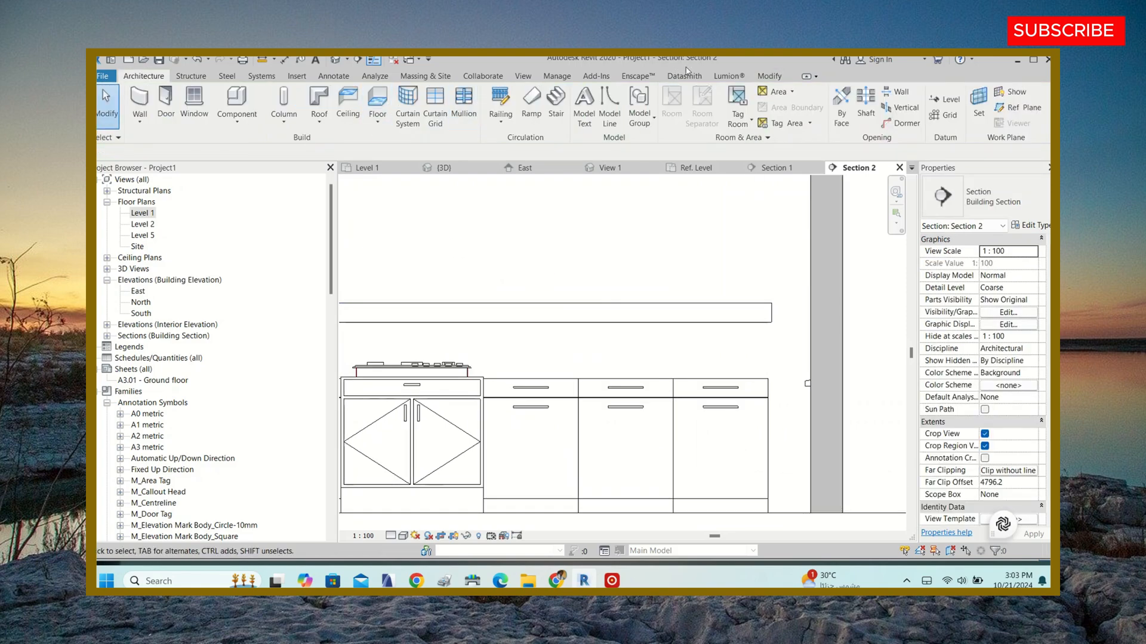
# - Align the countertop's underside with the top of the base cabinets
pyautogui.click(770, 75)
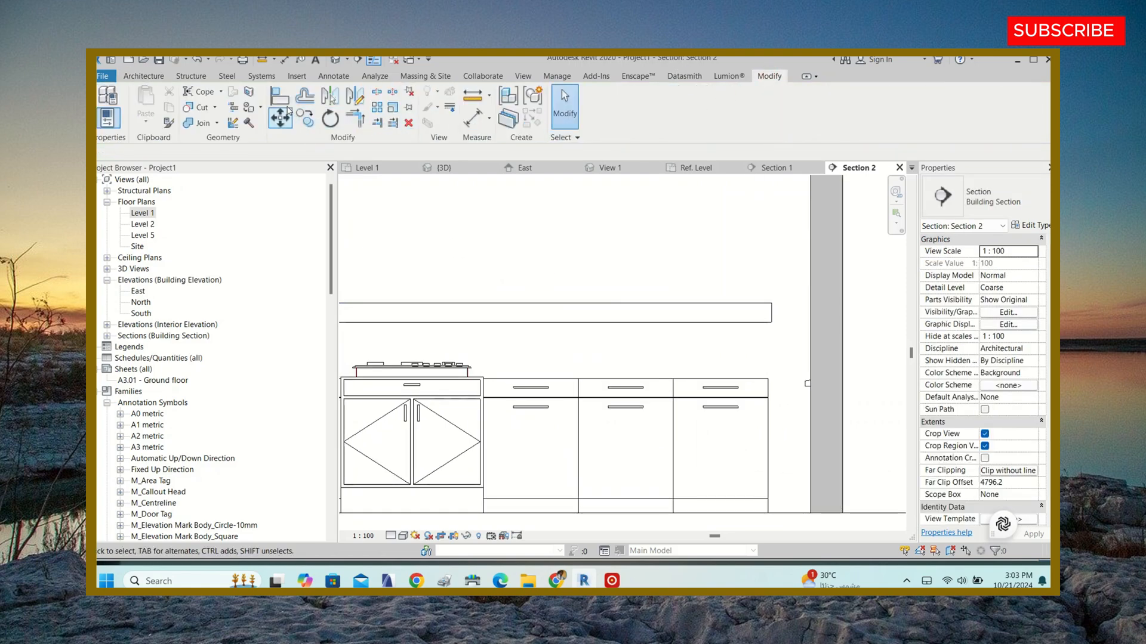
pyautogui.press('a')
pyautogui.press('l')
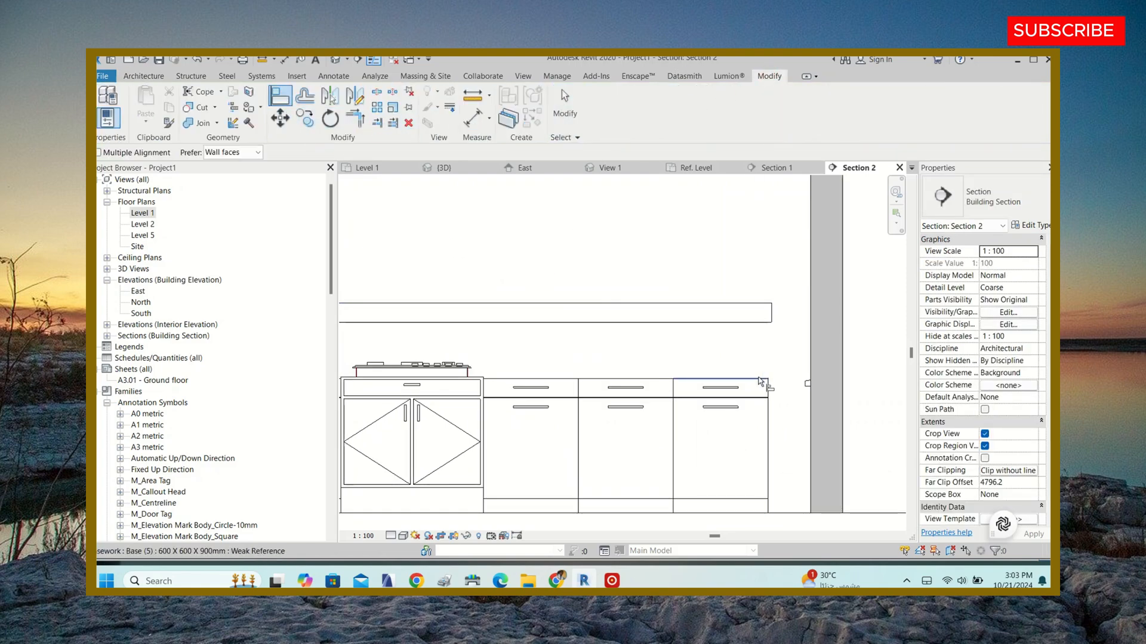
pyautogui.click(741, 329)
pyautogui.press('Escape')
# - Lower the countertop's top face to leave a thin slab resting on the base cabinets
pyautogui.click(723, 304)
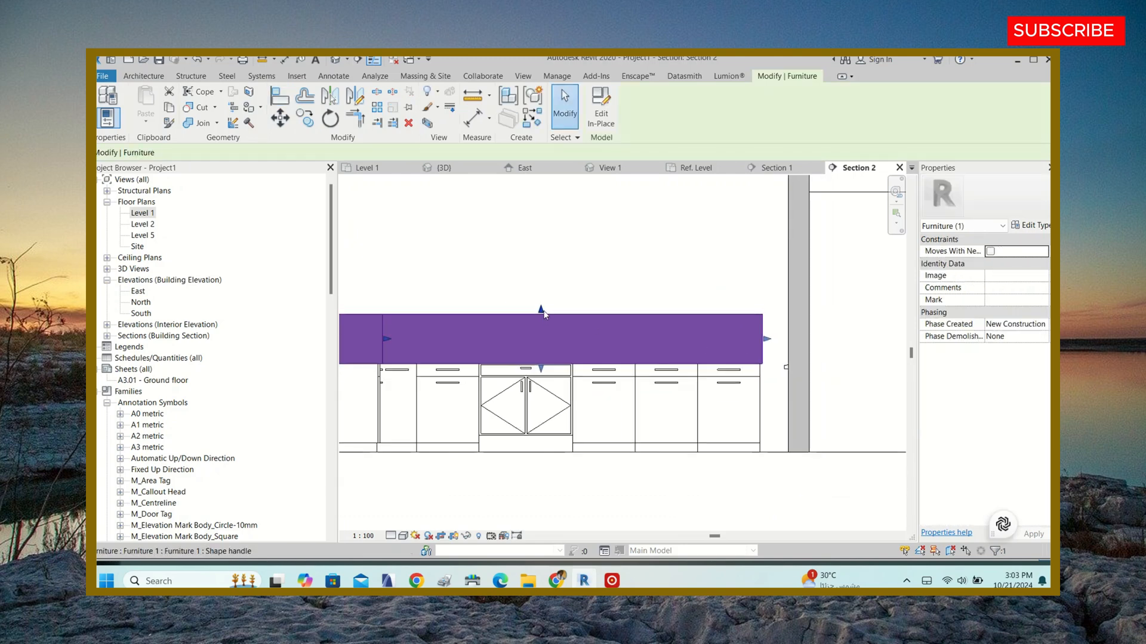
pyautogui.moveTo(544, 314); pyautogui.dragTo(528, 353)
pyautogui.scroll(5, 528, 333)
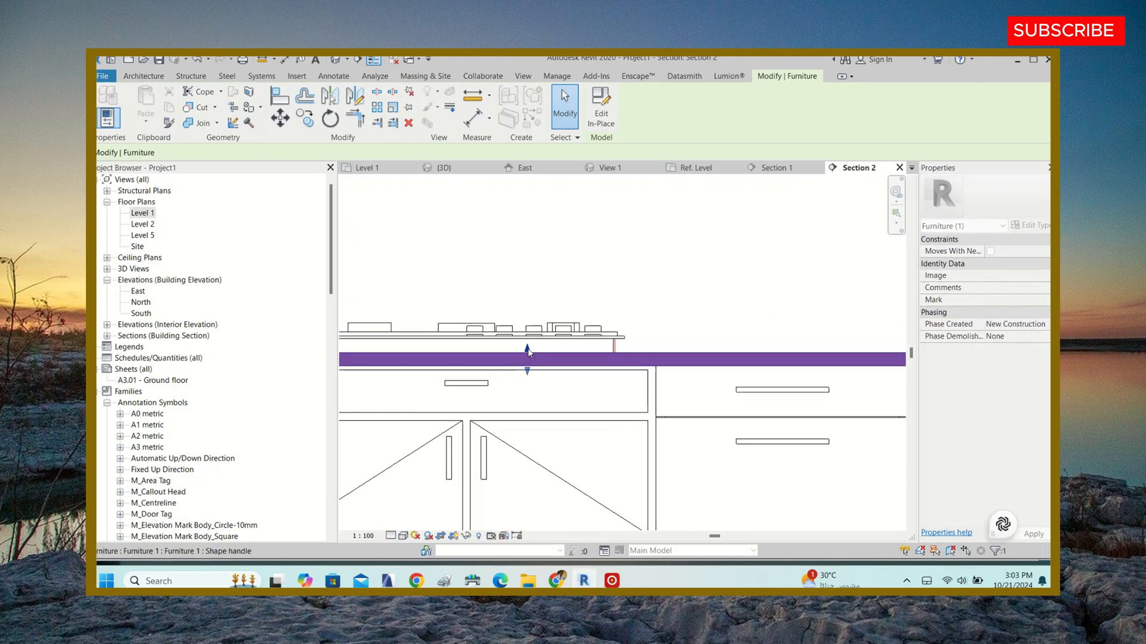
# - Set the gas cooktop's FFL Offset to 900.0
pyautogui.scroll(2, 533, 365)
pyautogui.scroll(-6, 640, 300)
pyautogui.scroll(5, 655, 307)
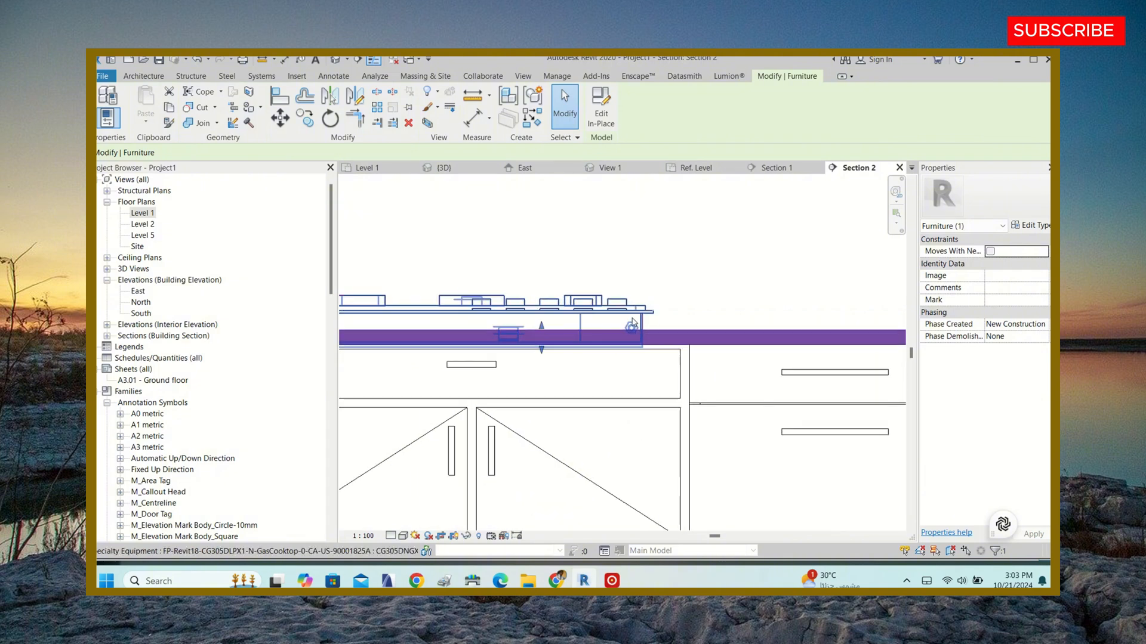
pyautogui.click(642, 318)
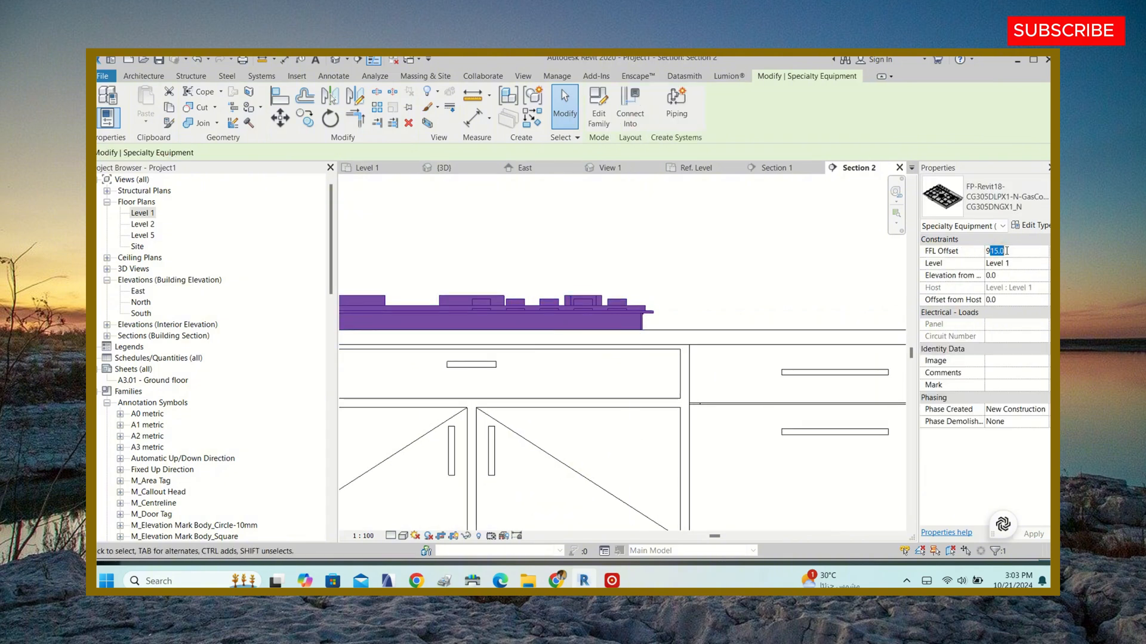
pyautogui.click(709, 256)
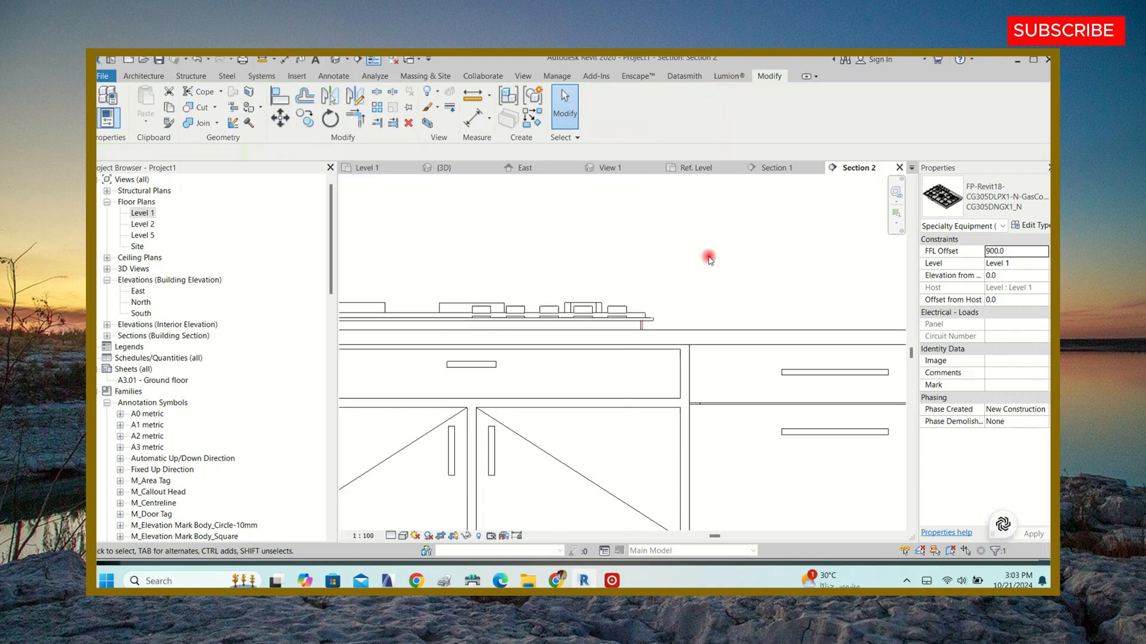
# - Set the gas cooktop's FFL Offset to 890.0
pyautogui.click(652, 316)
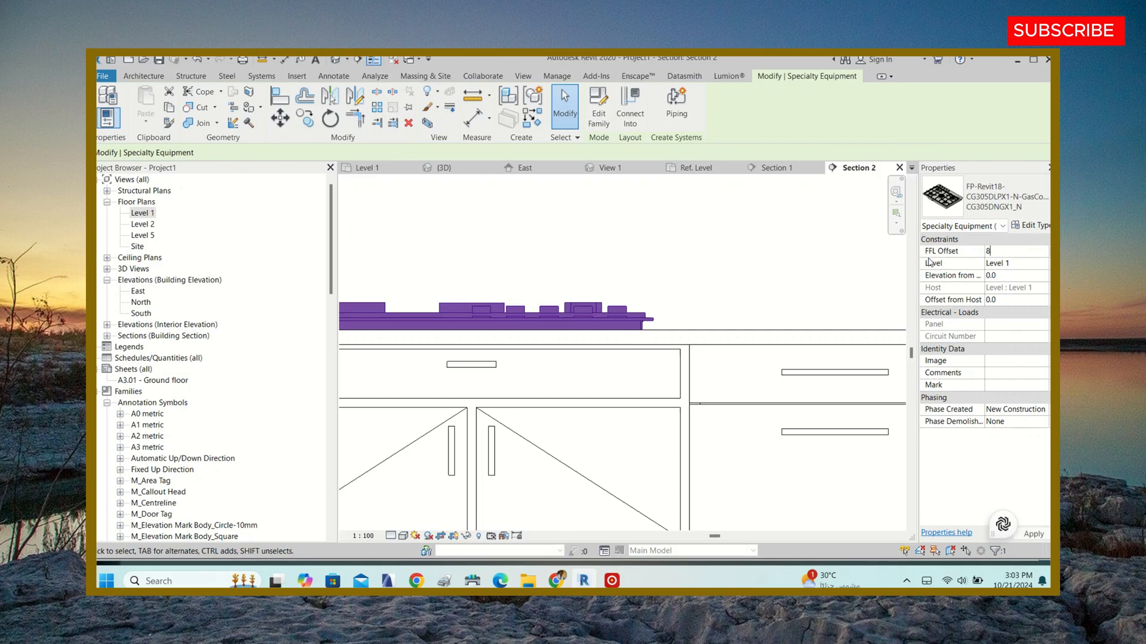
pyautogui.click(678, 278)
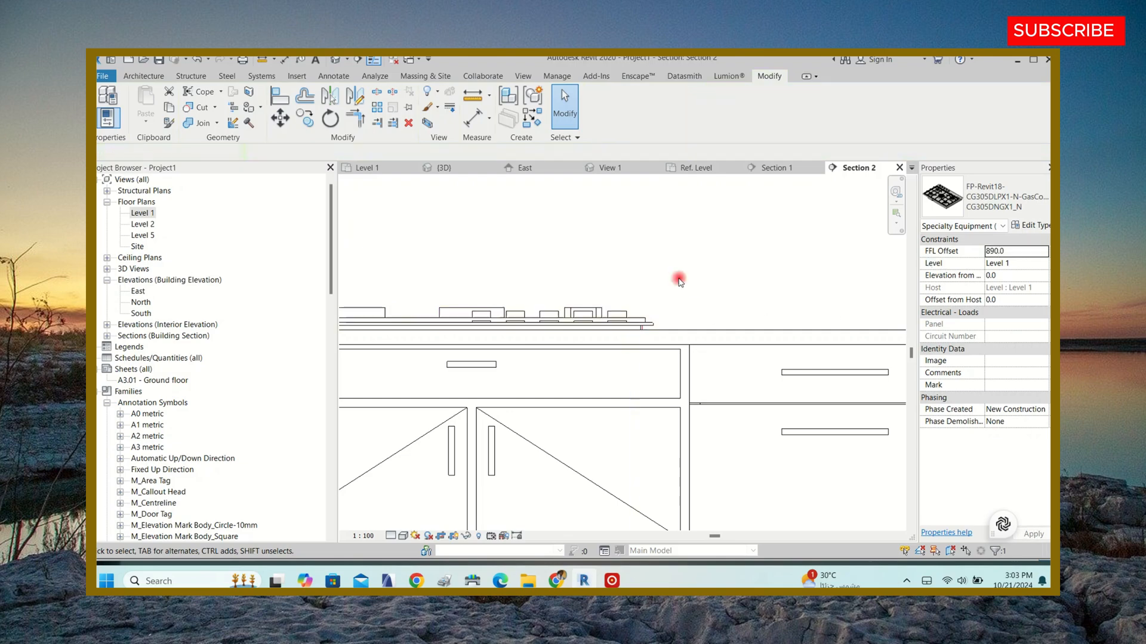
# - Align the countertop's top face with the underside of the gas cooktop's rim in Section 2
pyautogui.click(669, 330)
pyautogui.scroll(4, 559, 320)
pyautogui.press('Escape')
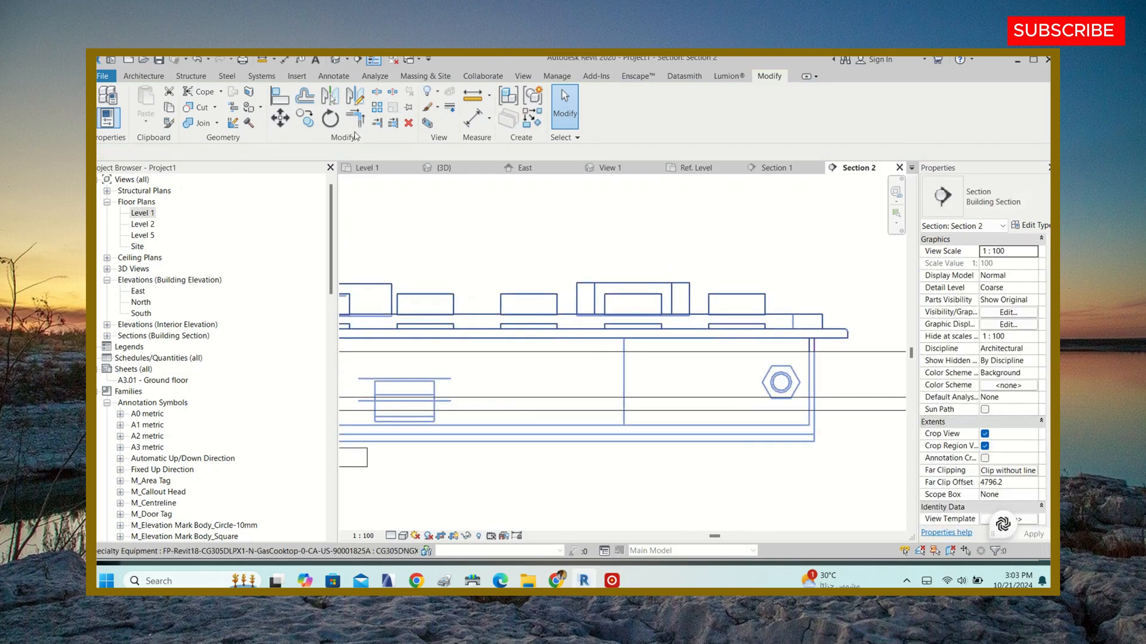
pyautogui.click(278, 95)
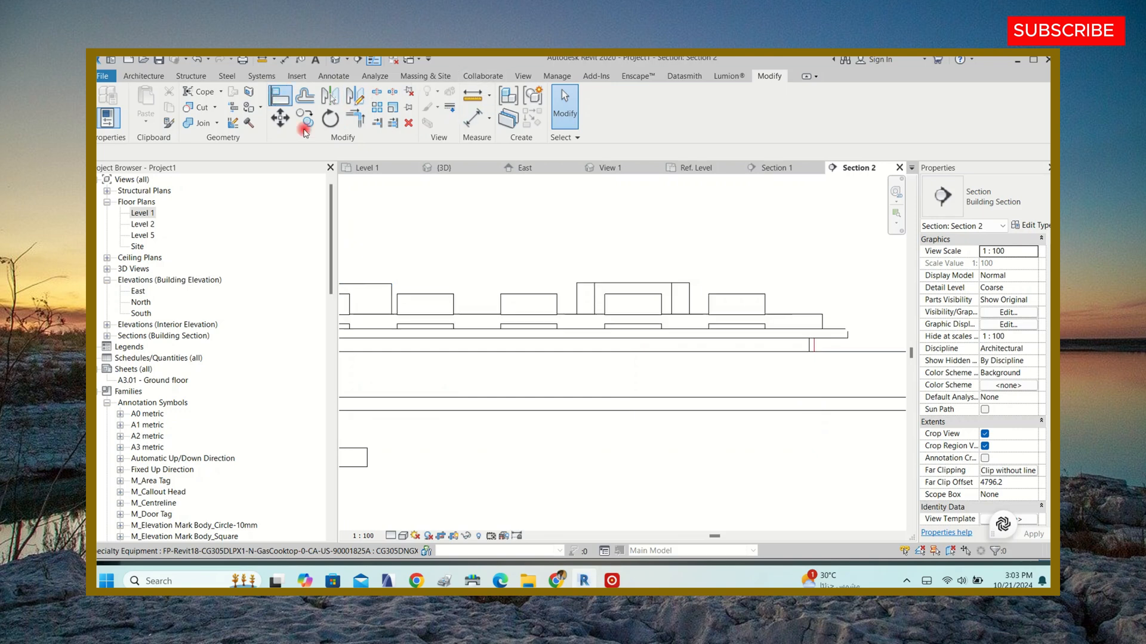
pyautogui.scroll(2, 722, 322)
pyautogui.click(727, 313)
pyautogui.click(738, 327)
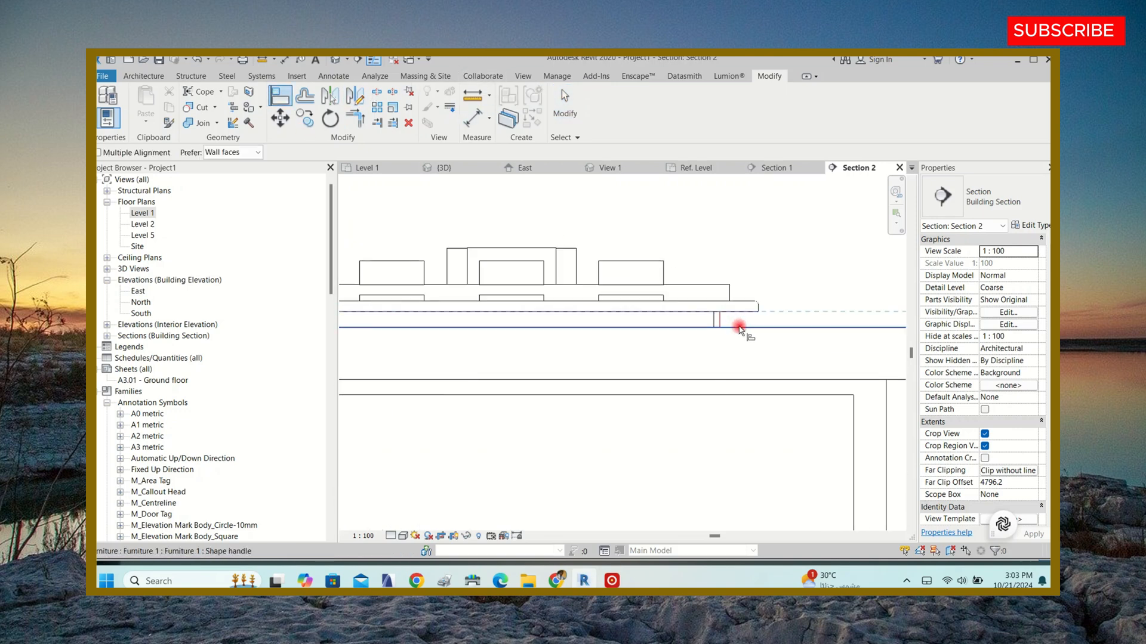
pyautogui.scroll(-2, 718, 306)
pyautogui.press('Escape')
pyautogui.press('Escape')
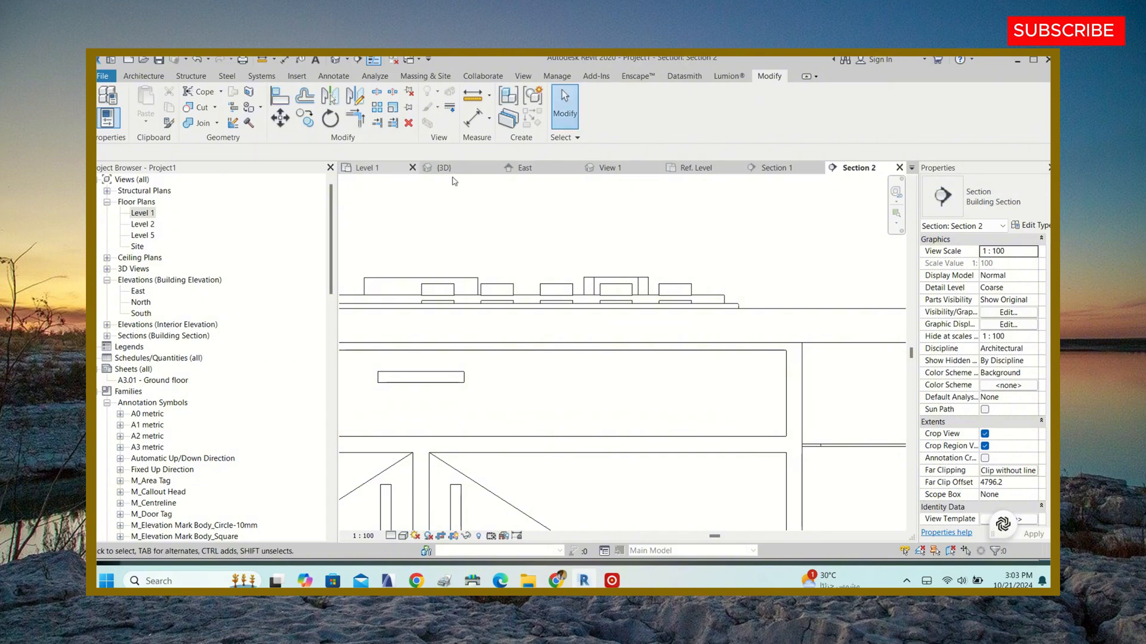
# - Examine the cooktop's fit in the countertop and the base cabinets from several angles in the 3D view
pyautogui.click(454, 166)
pyautogui.scroll(-4, 515, 304)
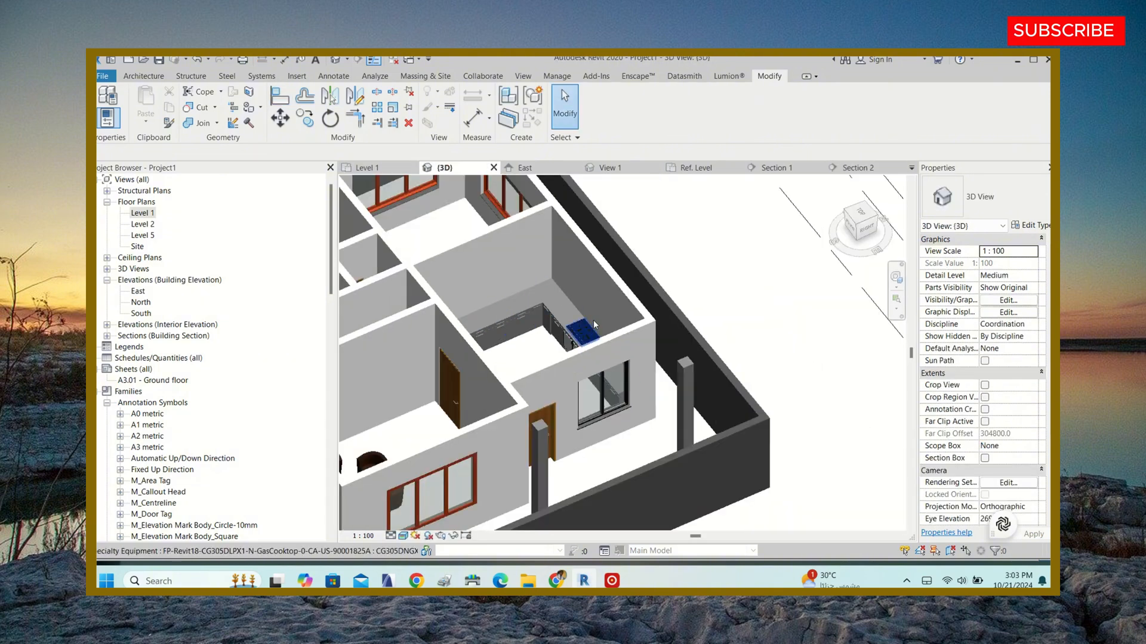
pyautogui.keyDown('shift'); pyautogui.moveTo(581, 326); pyautogui.dragTo(692, 335, button='middle'); pyautogui.keyUp('shift')
pyautogui.scroll(5, 576, 333)
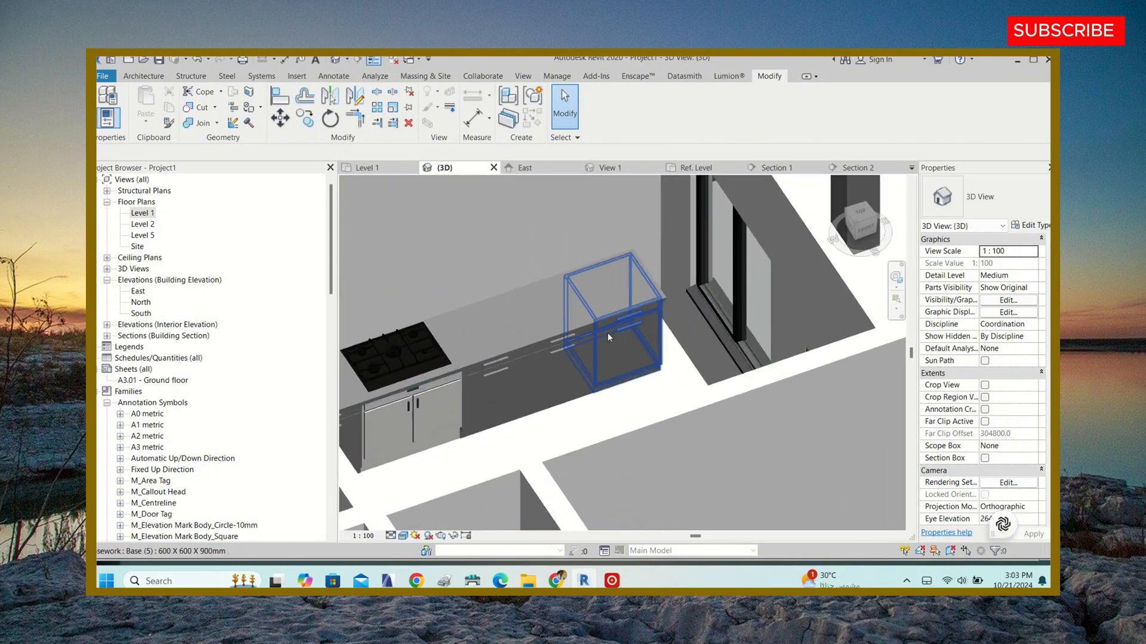
pyautogui.keyDown('shift'); pyautogui.moveTo(593, 313); pyautogui.dragTo(525, 326, button='middle'); pyautogui.keyUp('shift')
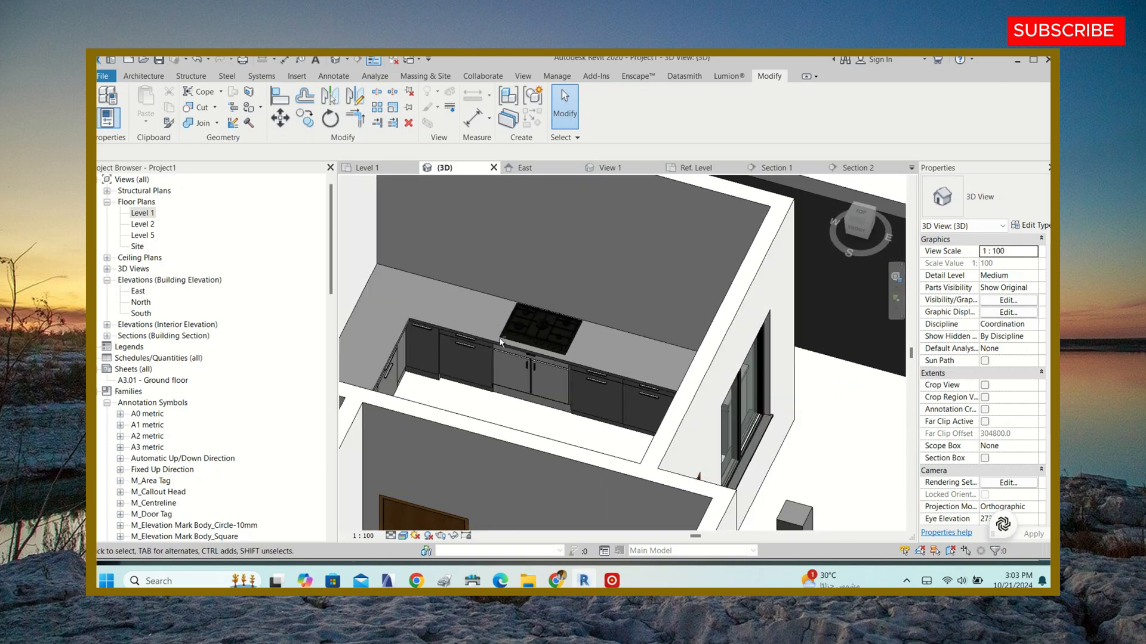
pyautogui.scroll(5, 526, 326)
pyautogui.scroll(-3, 644, 398)
pyautogui.keyDown('shift'); pyautogui.moveTo(680, 340); pyautogui.dragTo(614, 335, button='middle'); pyautogui.keyUp('shift')
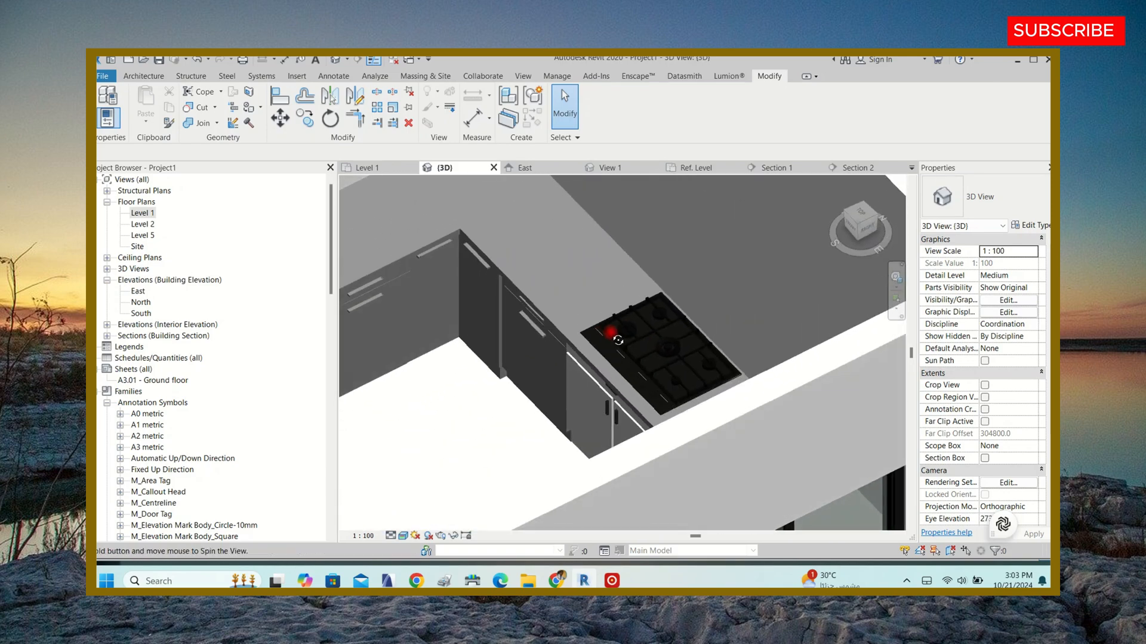
pyautogui.scroll(3, 609, 312)
pyautogui.scroll(-5, 602, 330)
pyautogui.keyDown('shift'); pyautogui.moveTo(597, 326); pyautogui.dragTo(634, 334, button='middle'); pyautogui.keyUp('shift')
pyautogui.scroll(5, 558, 323)
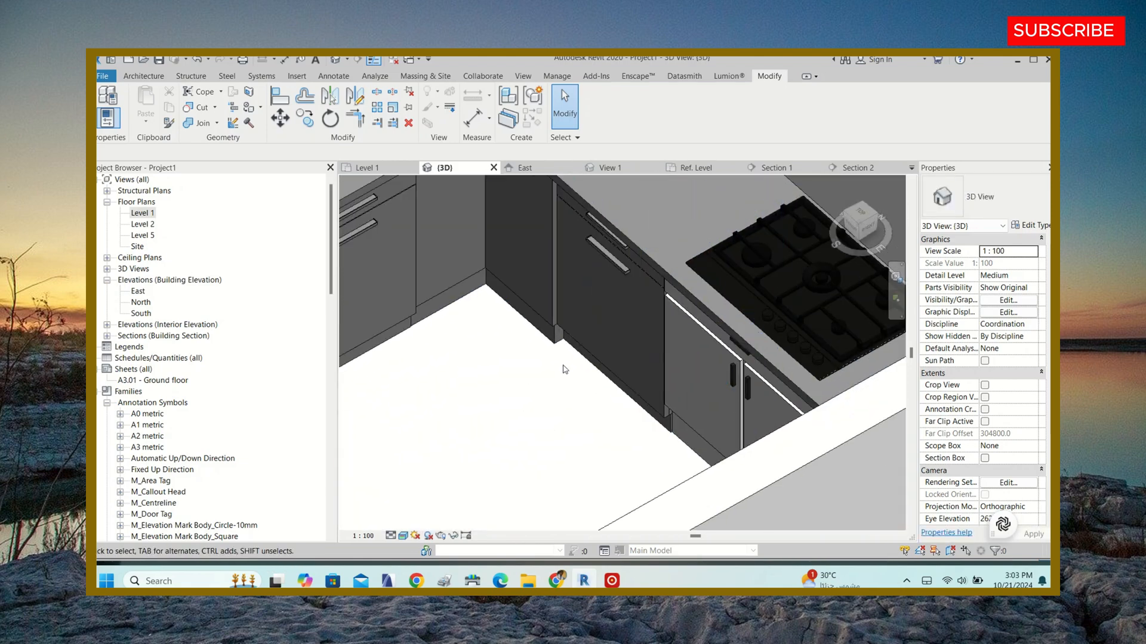
pyautogui.rightClick(651, 369)
pyautogui.click(528, 370)
pyautogui.scroll(-4, 528, 369)
pyautogui.keyDown('shift'); pyautogui.moveTo(519, 328); pyautogui.dragTo(645, 355, button='middle'); pyautogui.keyUp('shift')
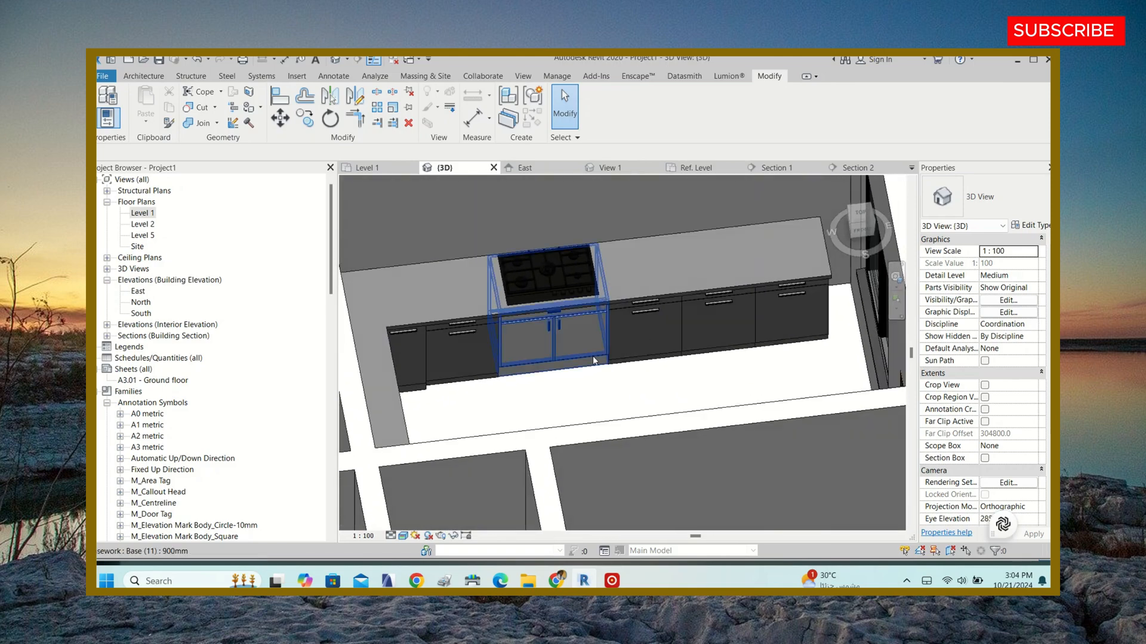
# - Copy the Material Cabinet value Cabinets from the type properties of the 900mm double-door cabinet under the cooktop
pyautogui.click(589, 364)
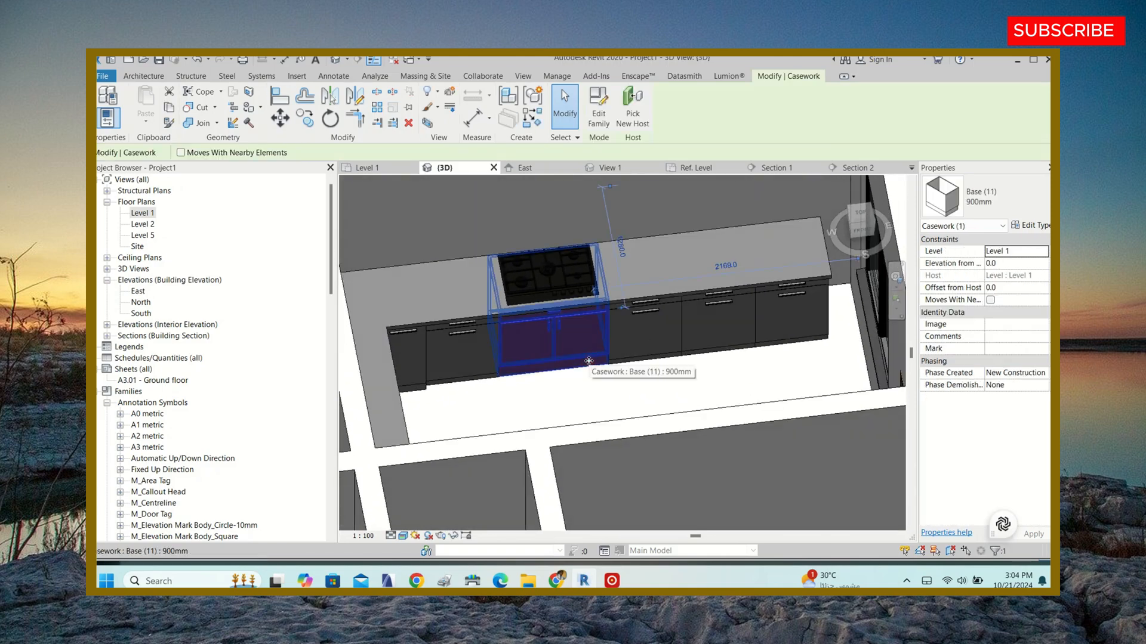
pyautogui.click(1025, 225)
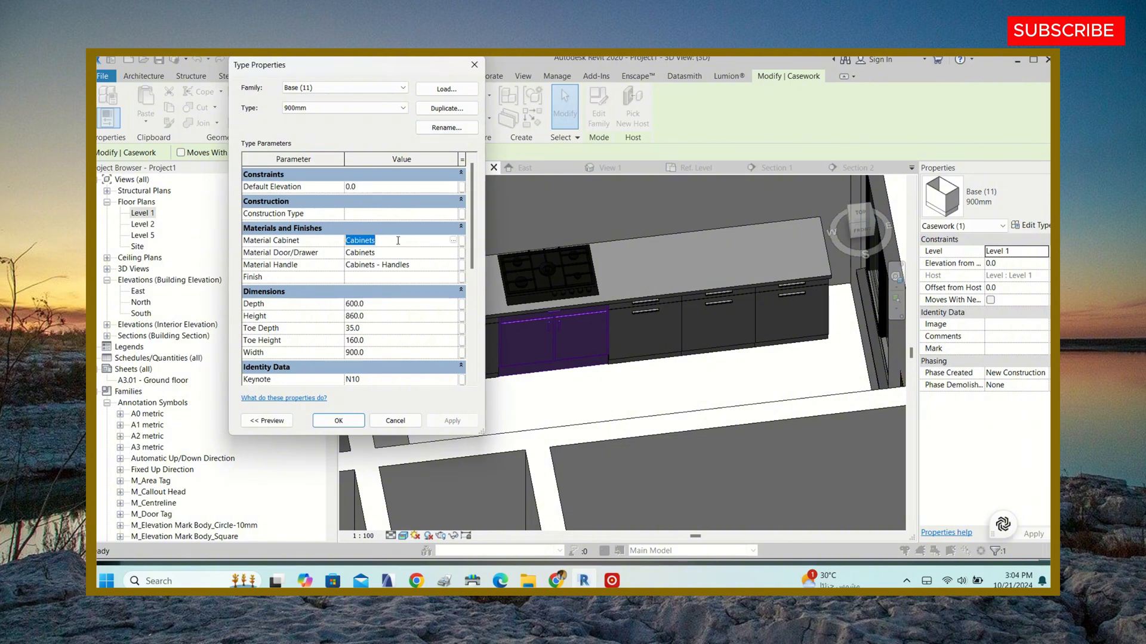
pyautogui.click(339, 420)
pyautogui.press('Escape')
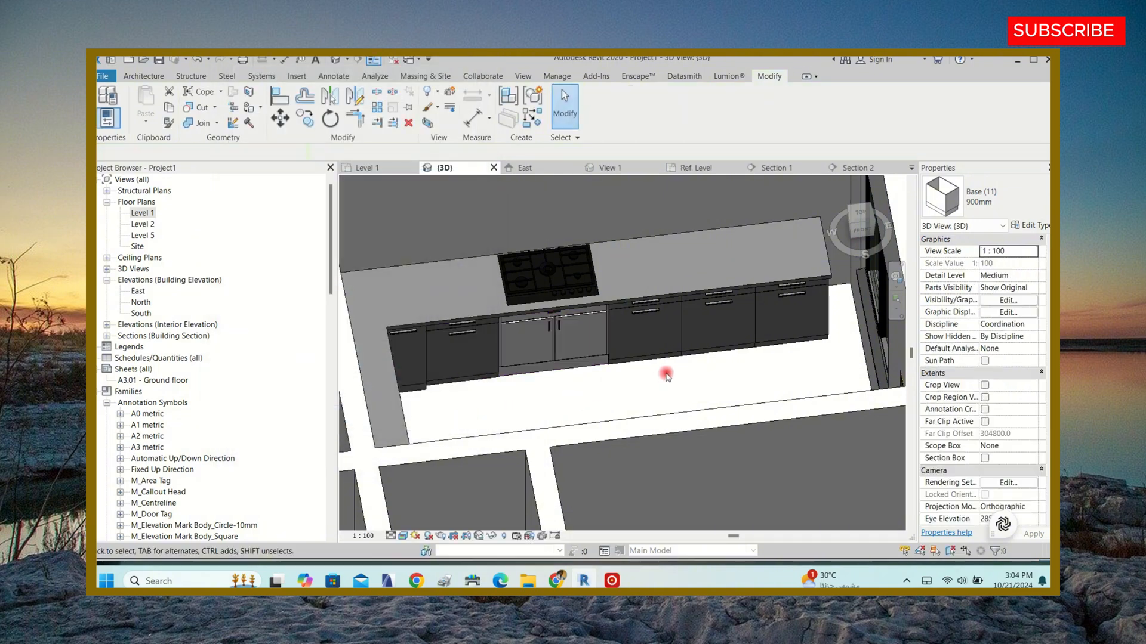
# - Set Material Cabinet to Cabinets in the Base (5) 600 X 600 X 900mm cabinet's type properties
pyautogui.keyDown('shift'); pyautogui.moveTo(665, 373); pyautogui.dragTo(515, 327, button='middle'); pyautogui.keyUp('shift')
pyautogui.click(475, 313)
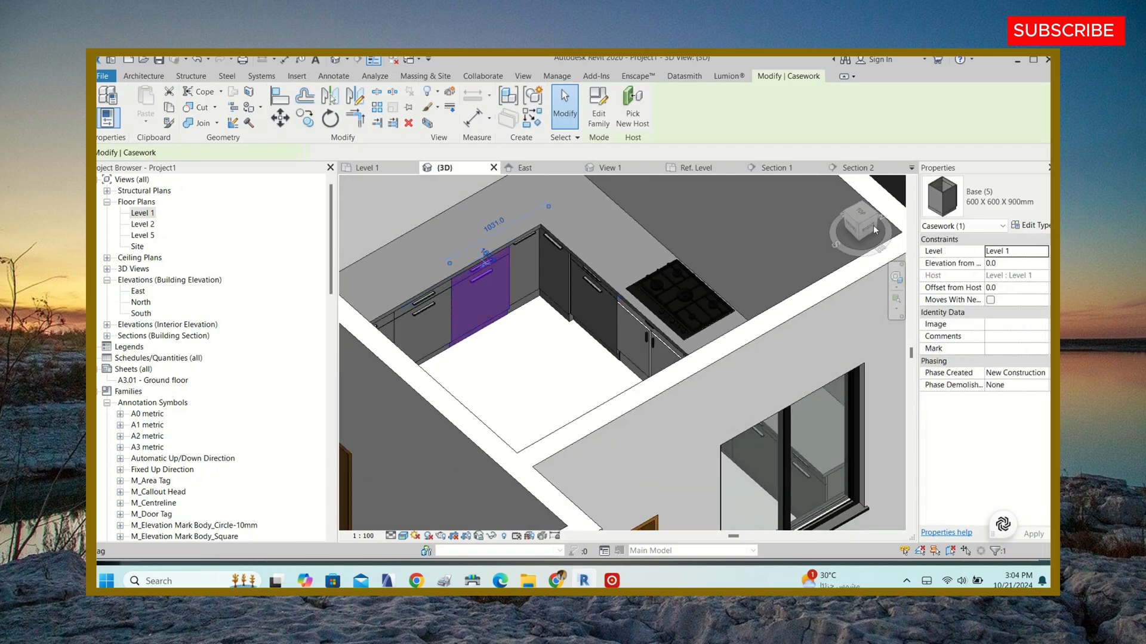
pyautogui.click(1022, 219)
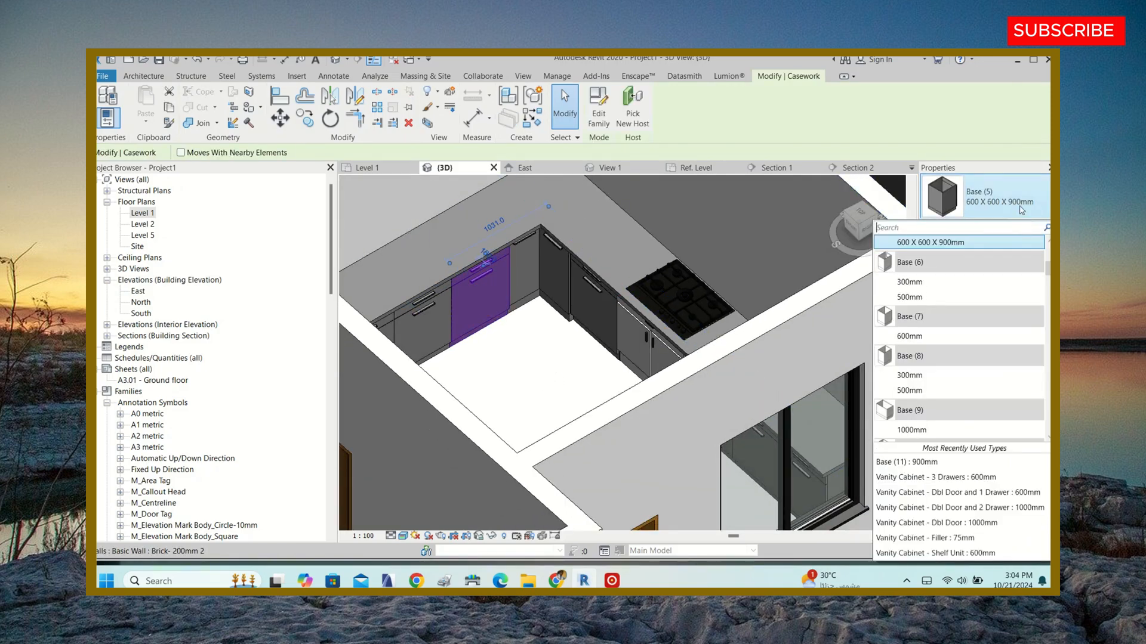
pyautogui.click(1031, 215)
pyautogui.click(1037, 225)
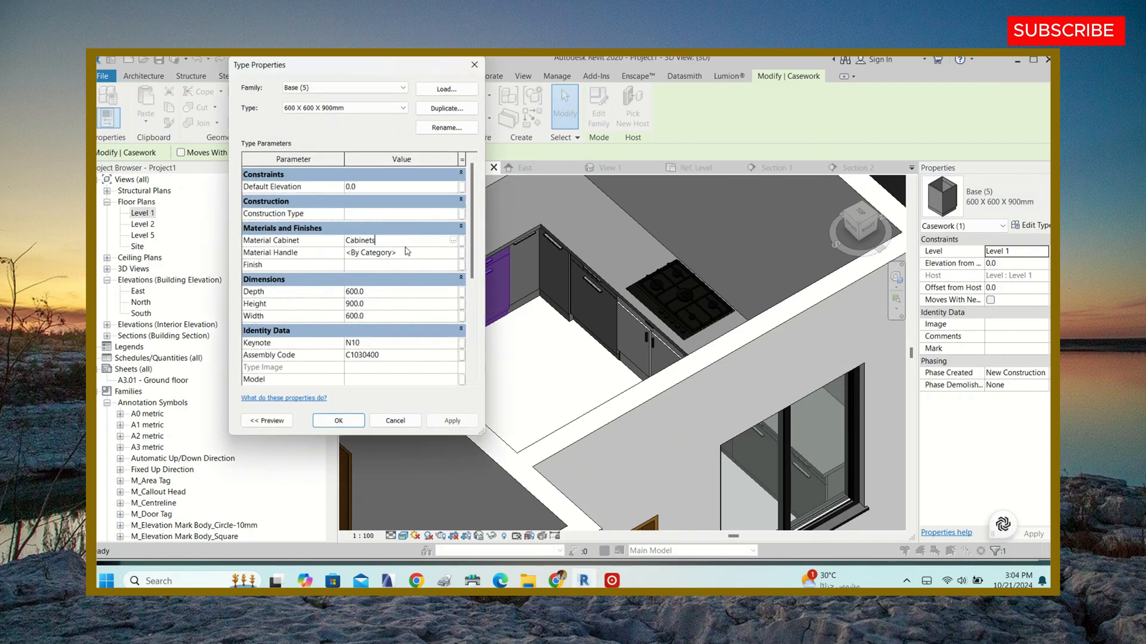
pyautogui.click(349, 420)
pyautogui.click(540, 379)
pyautogui.scroll(3, 548, 261)
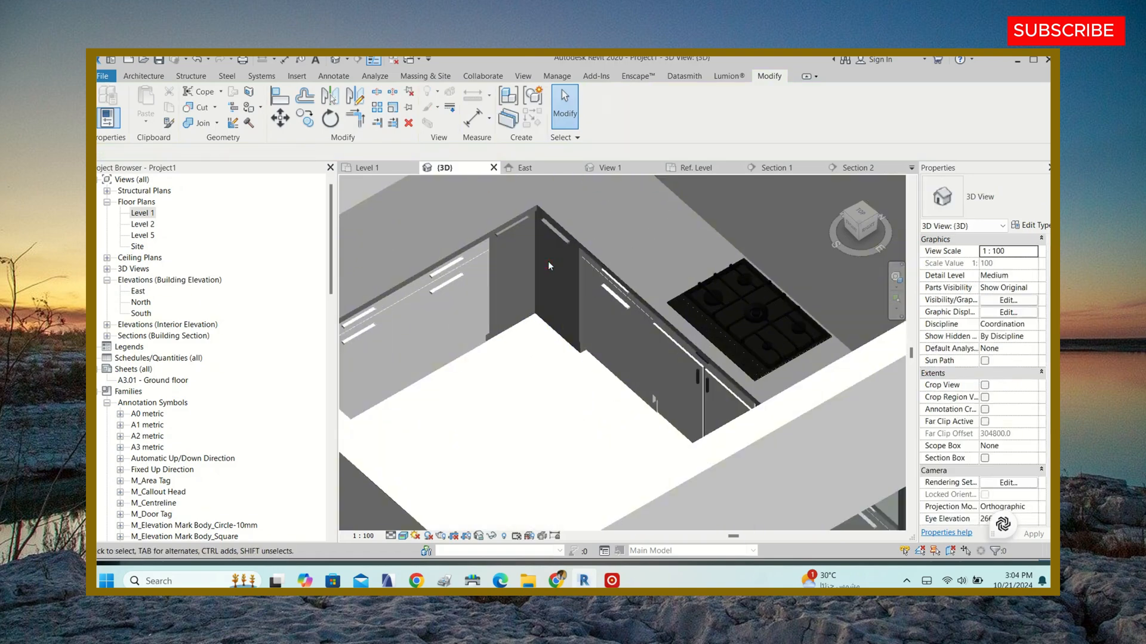
# - Set Material Cabinet to Cabinets in the type properties of the 931 x 931 x 900mm corner base cabinet
pyautogui.click(570, 356)
pyautogui.click(1030, 225)
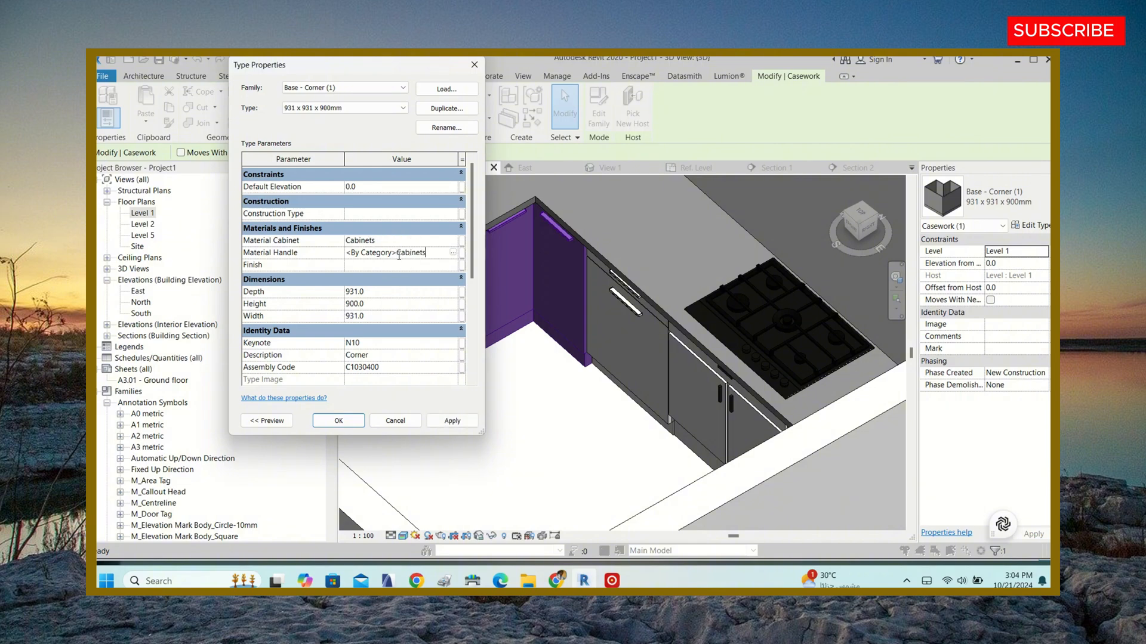
pyautogui.click(352, 419)
pyautogui.click(482, 408)
# - Check the finish of the kitchen cabinets from several angles and distances in the 3D view
pyautogui.scroll(-4, 498, 322)
pyautogui.keyDown('shift'); pyautogui.moveTo(498, 323); pyautogui.dragTo(402, 305, button='middle'); pyautogui.keyUp('shift')
pyautogui.scroll(6, 612, 300)
pyautogui.scroll(-5, 612, 300)
pyautogui.scroll(6, 353, 311)
pyautogui.scroll(-6, 473, 295)
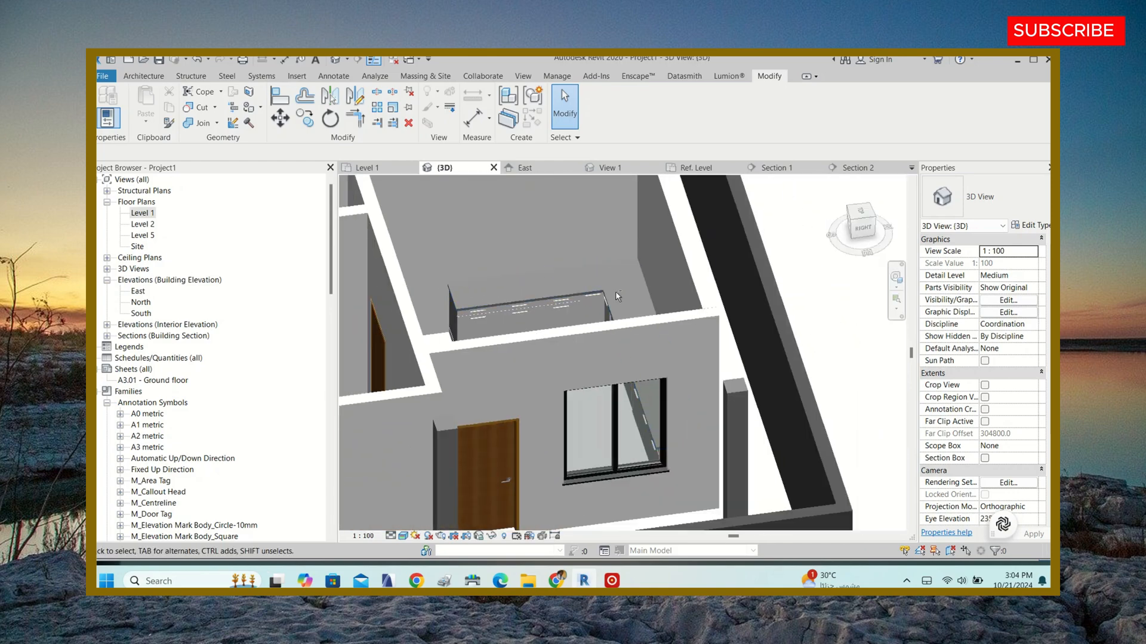
pyautogui.keyDown('shift'); pyautogui.moveTo(618, 296); pyautogui.dragTo(642, 281, button='middle'); pyautogui.keyUp('shift')
pyautogui.scroll(-5, 642, 281)
pyautogui.keyDown('shift'); pyautogui.moveTo(501, 274); pyautogui.dragTo(638, 335, button='middle'); pyautogui.keyUp('shift')
# - Open the Level 1 floor plan and examine the kitchen's cabinet, cooktop and countertop layout
pyautogui.doubleClick(139, 213)
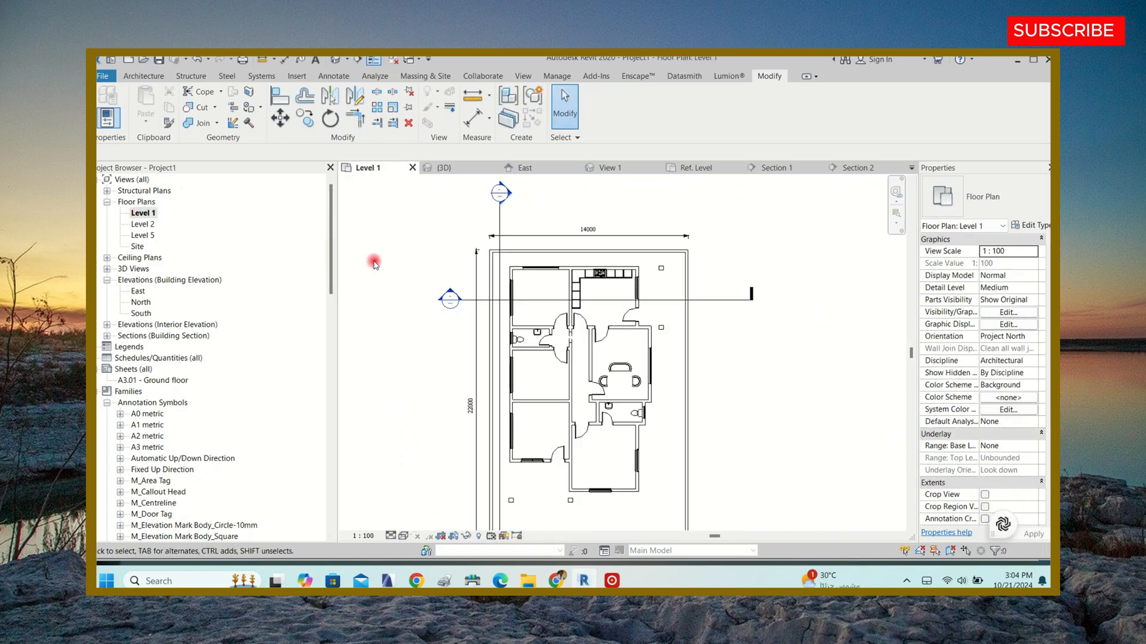
pyautogui.scroll(6, 599, 296)
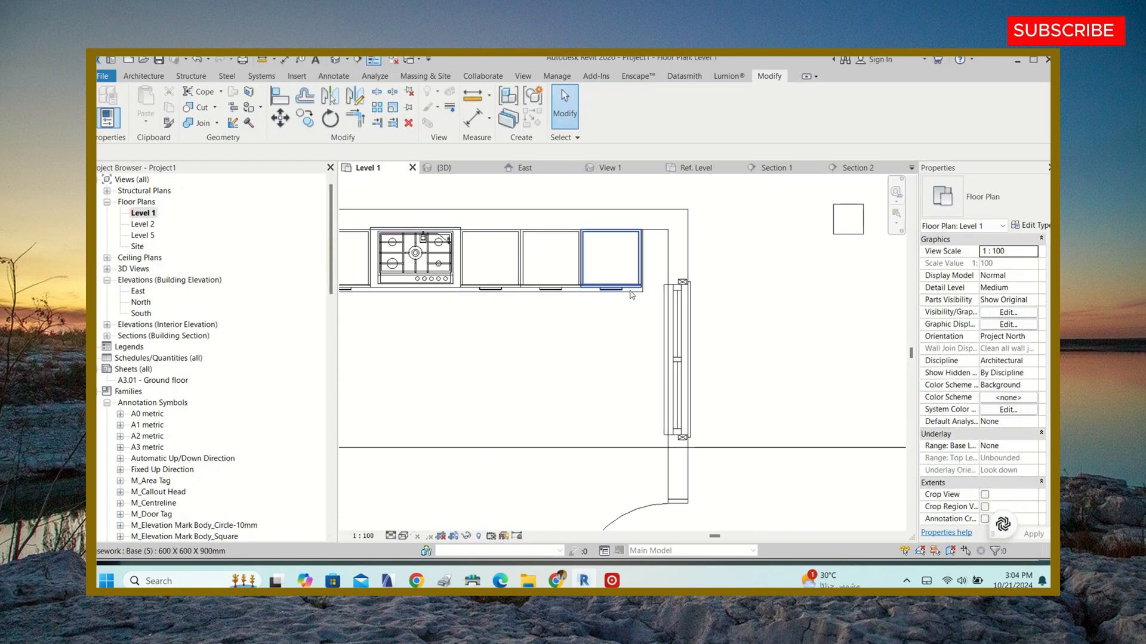
pyautogui.scroll(-8, 632, 294)
pyautogui.scroll(3, 523, 257)
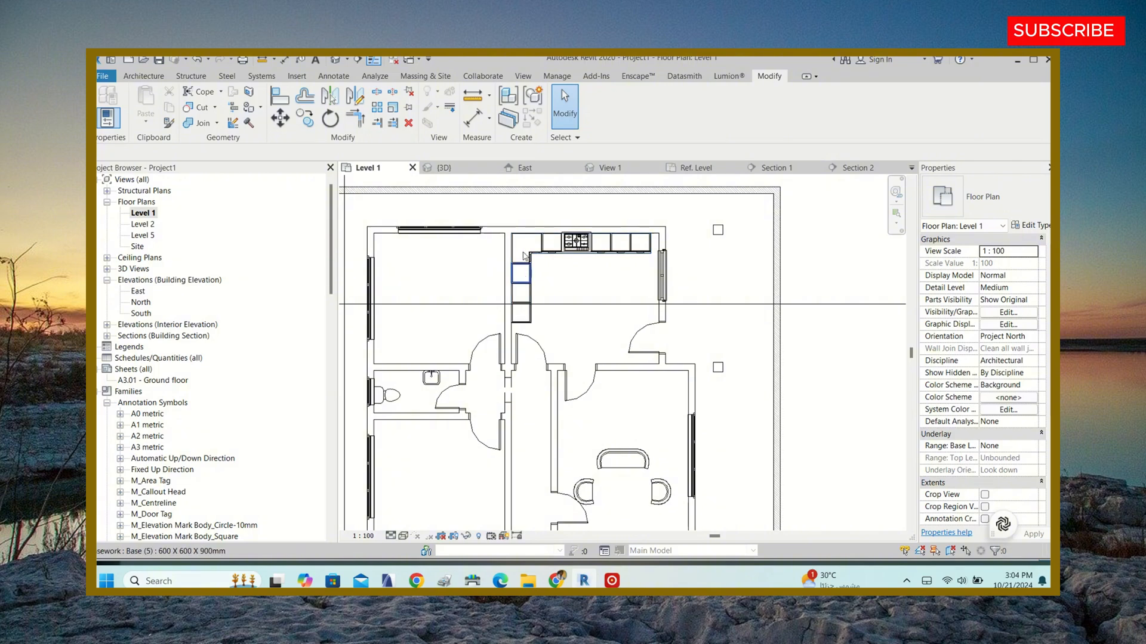
pyautogui.scroll(4, 683, 251)
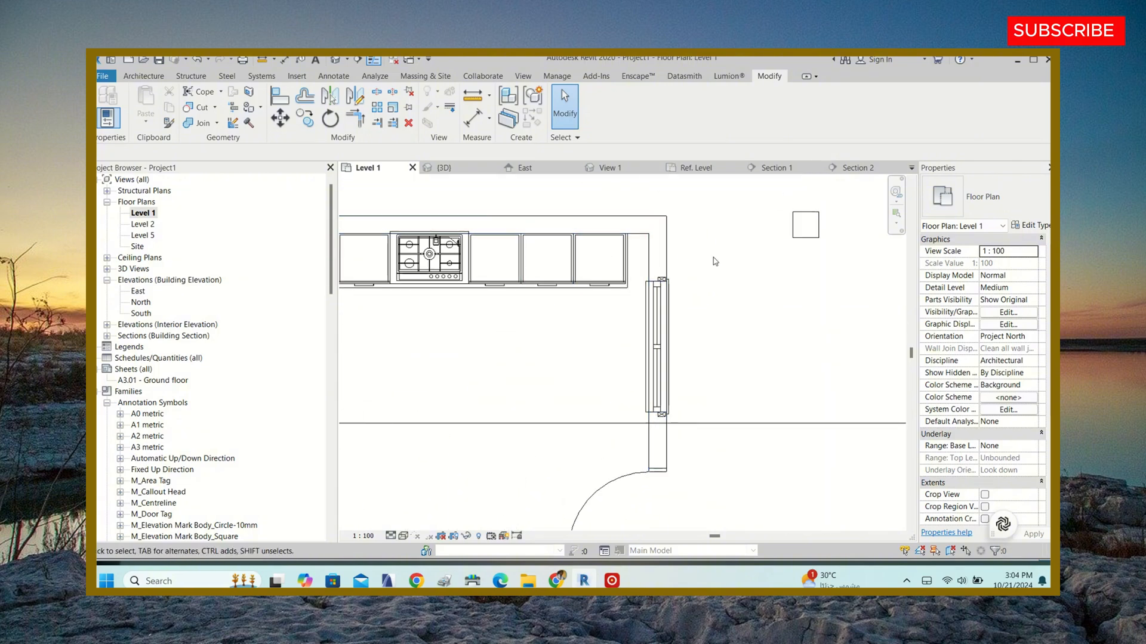
pyautogui.scroll(4, 597, 257)
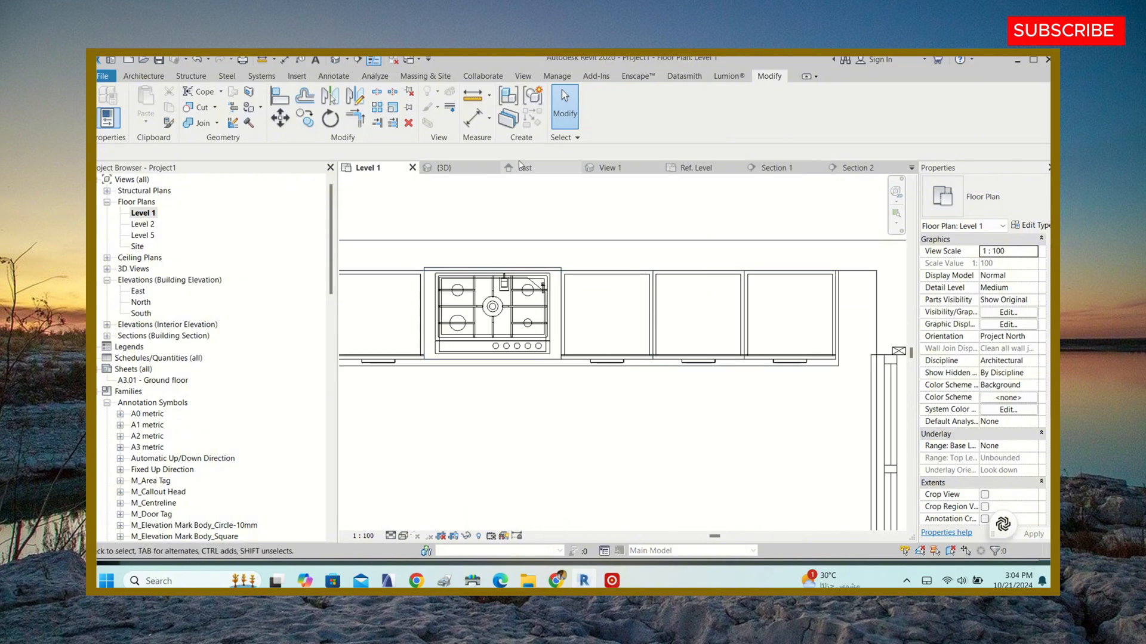
pyautogui.scroll(-8, 524, 217)
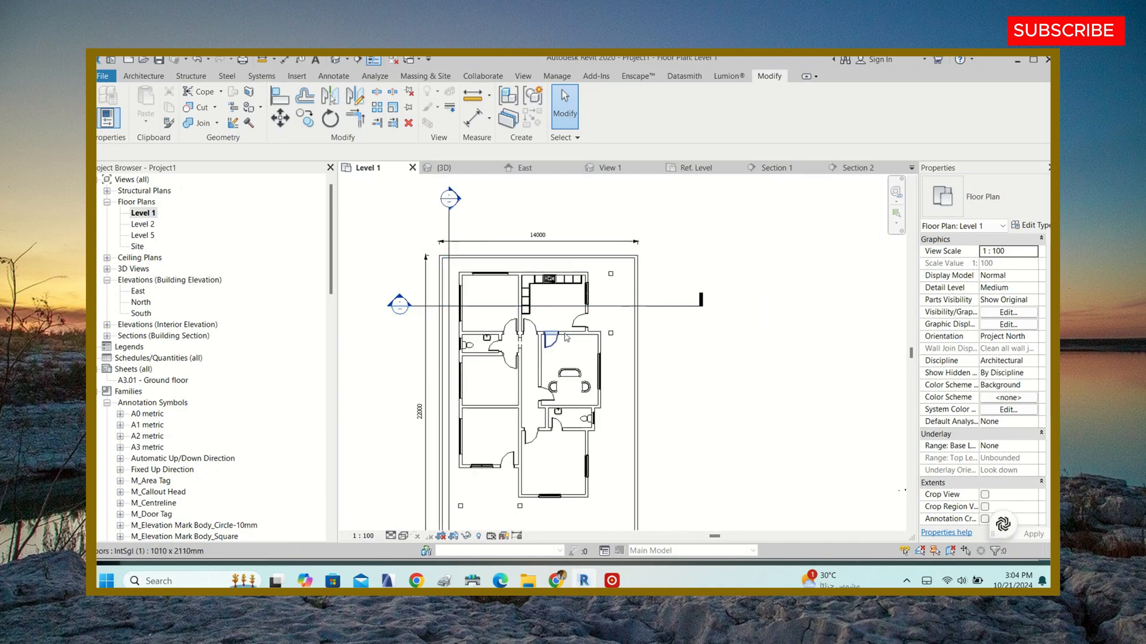
pyautogui.scroll(-2, 547, 370)
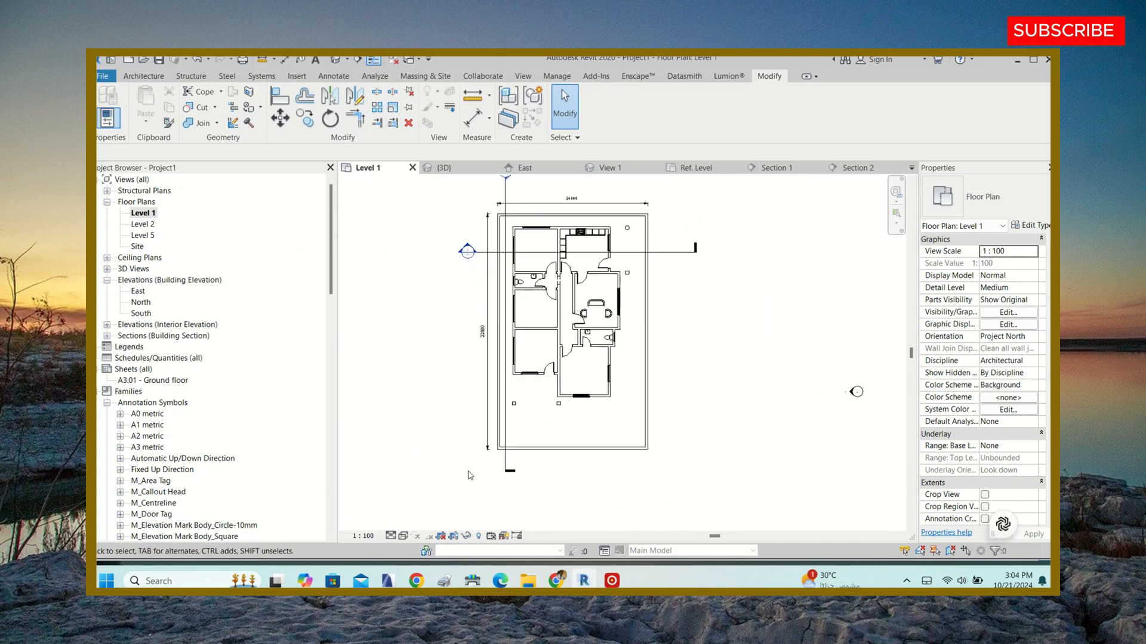
# - Start placing a component and choose the Wall Unit (4) 300mm type from the loaded families
pyautogui.click(145, 77)
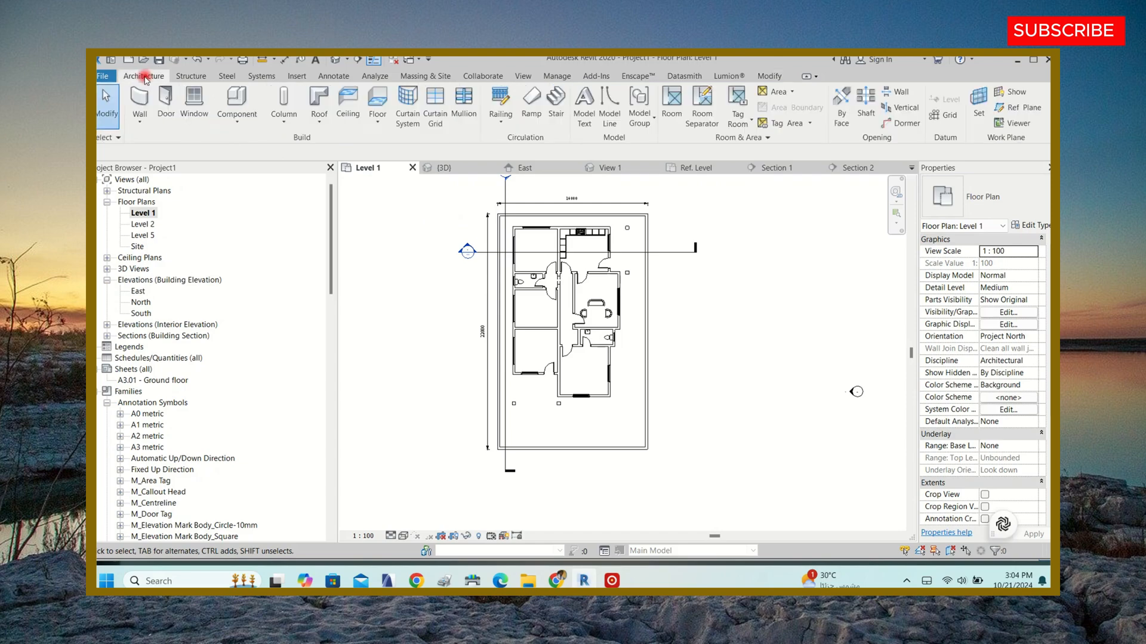
pyautogui.click(238, 104)
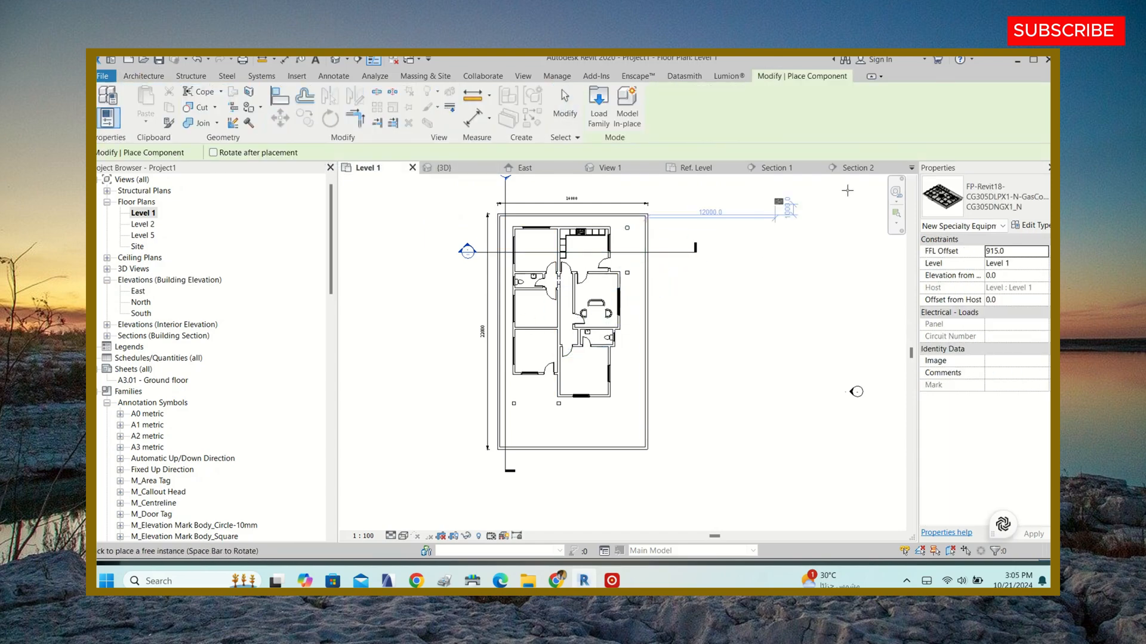
pyautogui.click(1012, 202)
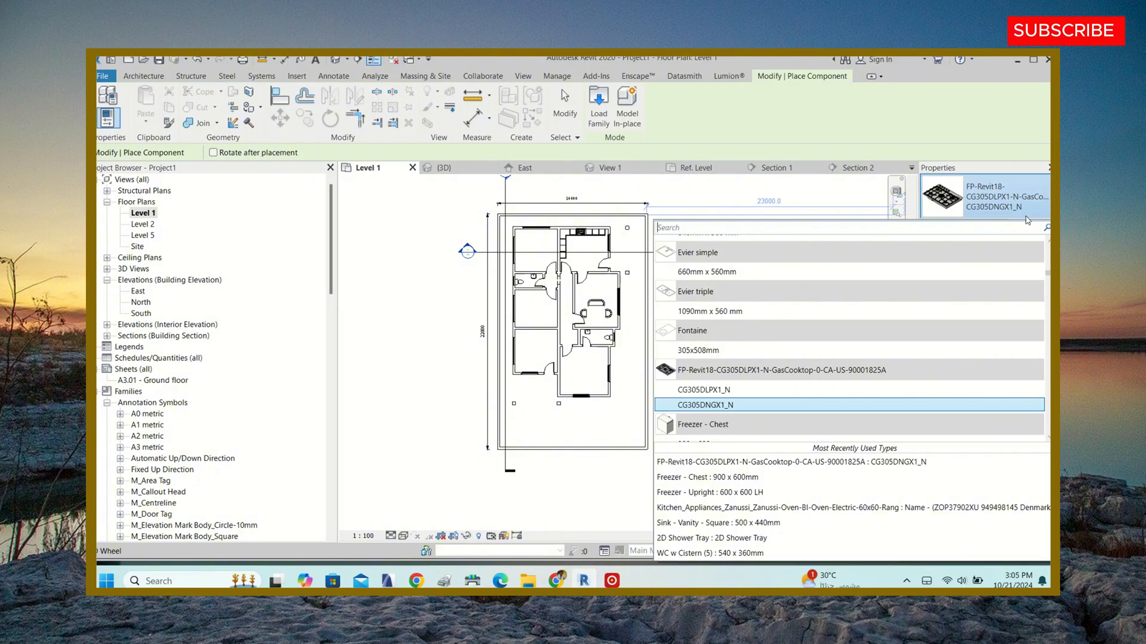
pyautogui.scroll(-6, 716, 382)
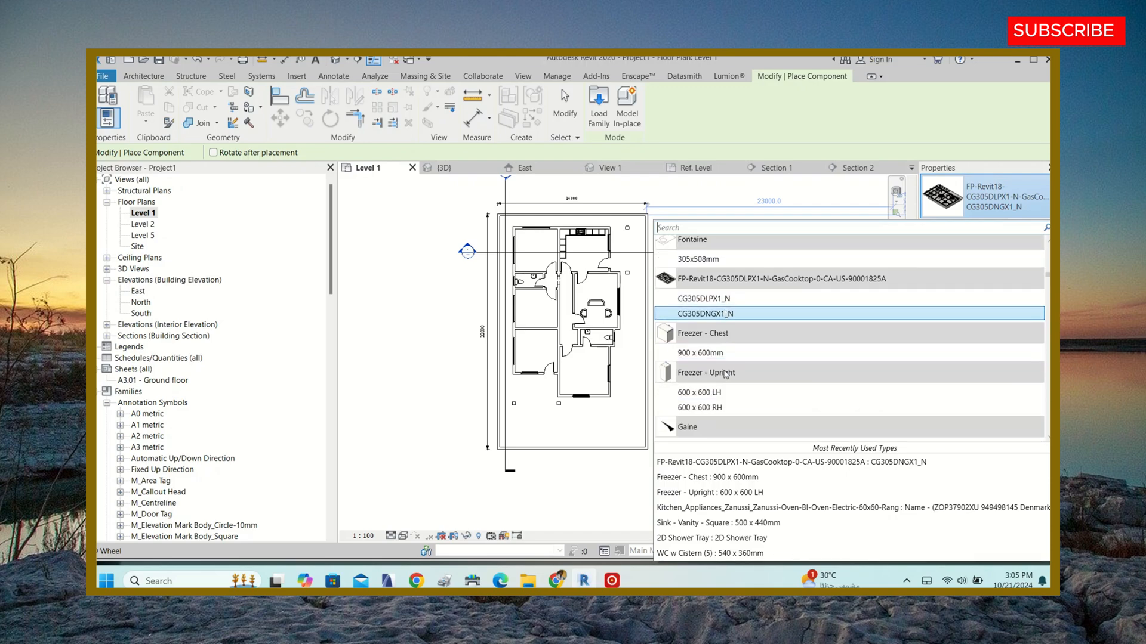
pyautogui.scroll(-6, 717, 383)
pyautogui.scroll(4, 704, 335)
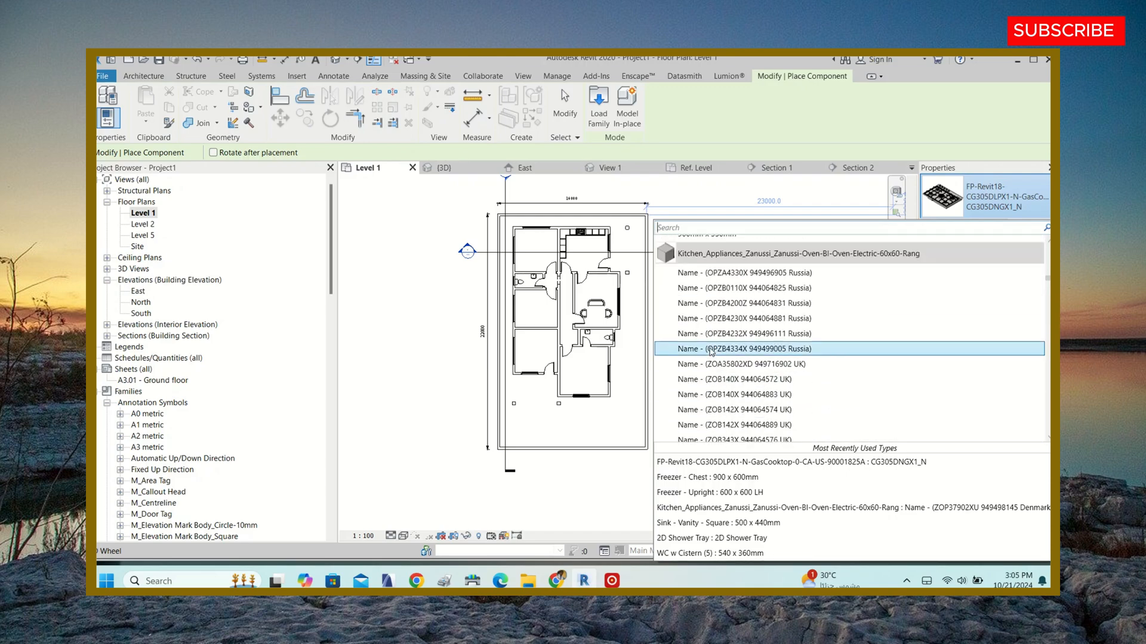
pyautogui.scroll(-5, 716, 358)
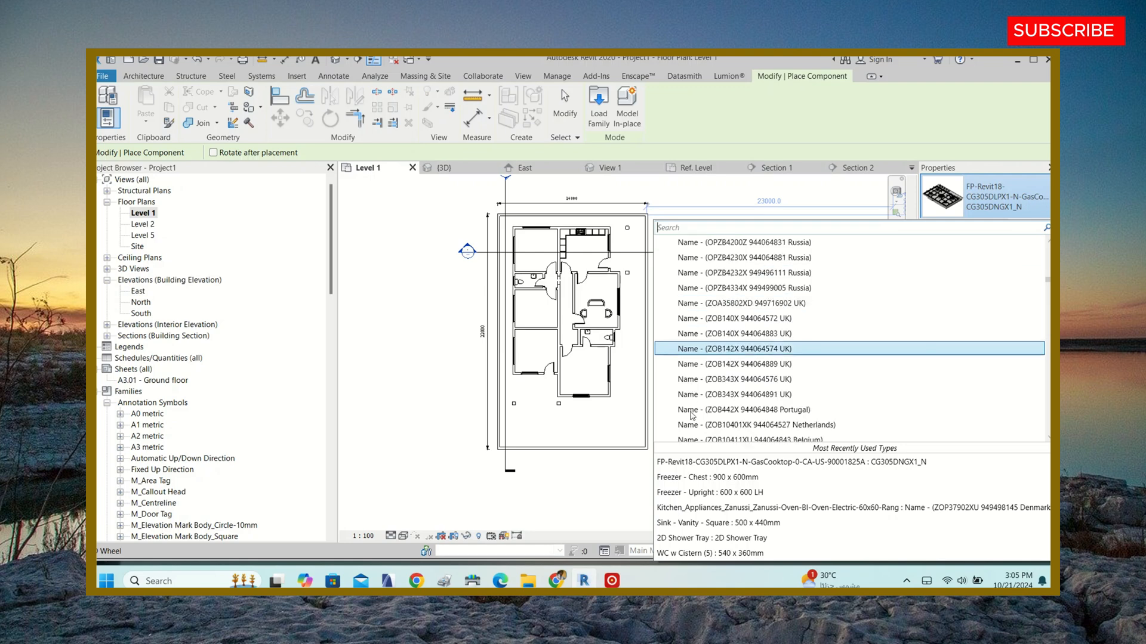
pyautogui.scroll(-4, 729, 394)
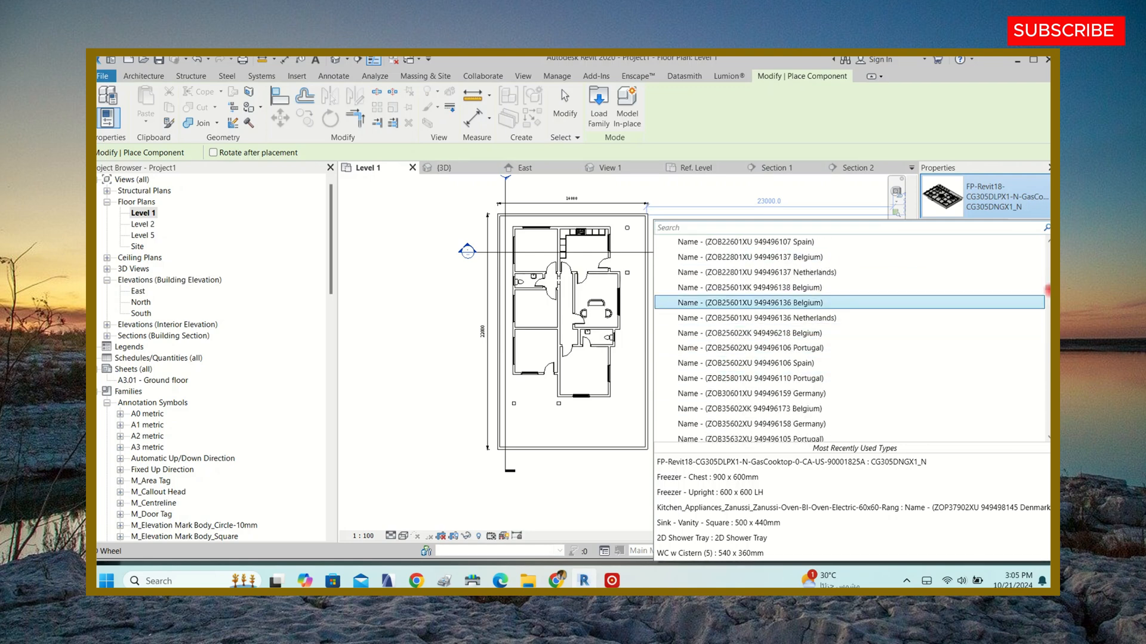
pyautogui.click(1049, 388)
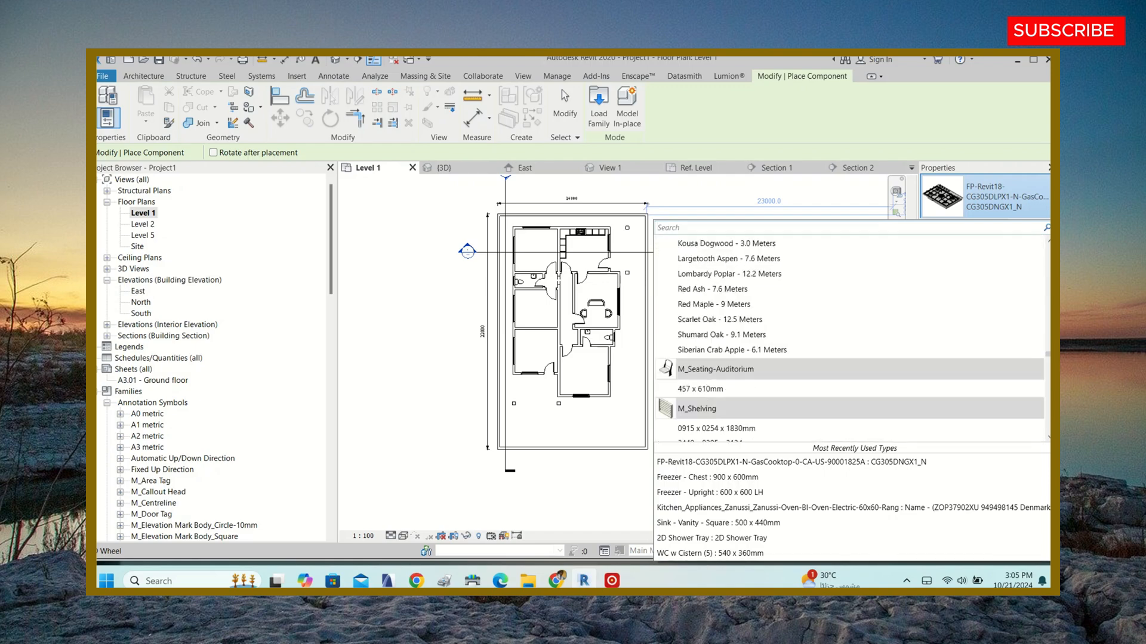
pyautogui.scroll(-10, 704, 389)
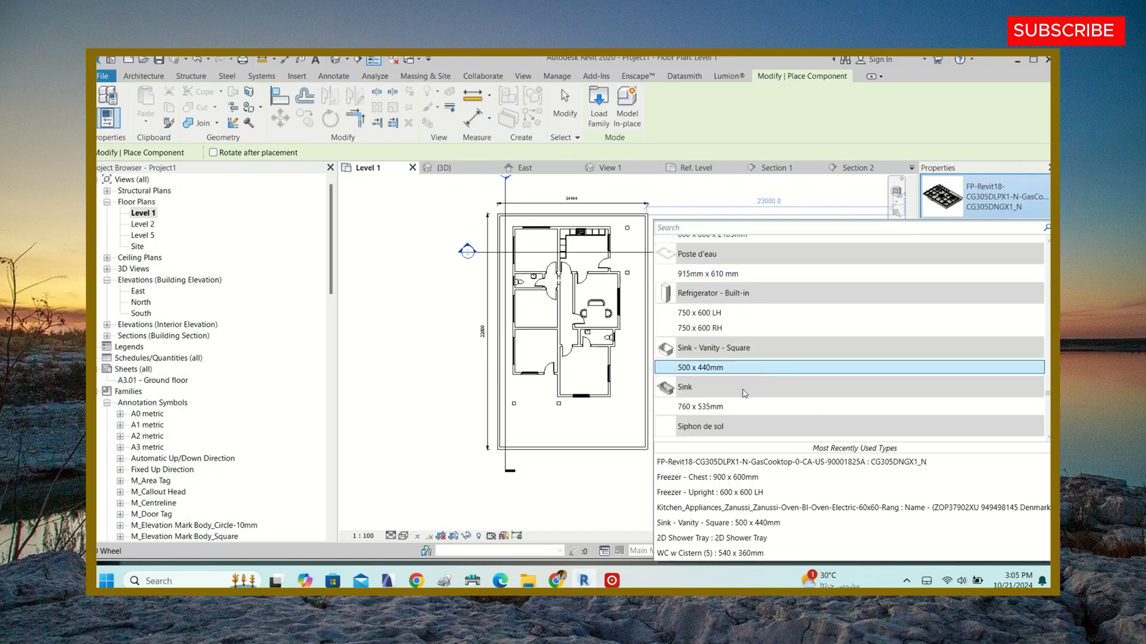
pyautogui.scroll(-6, 704, 389)
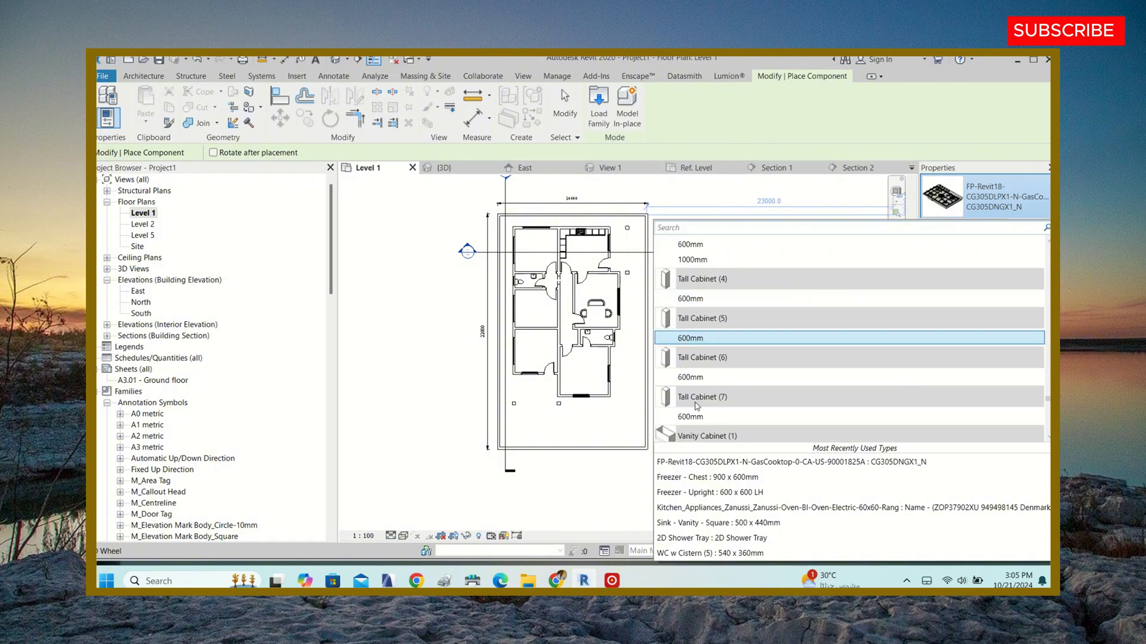
pyautogui.scroll(-5, 696, 407)
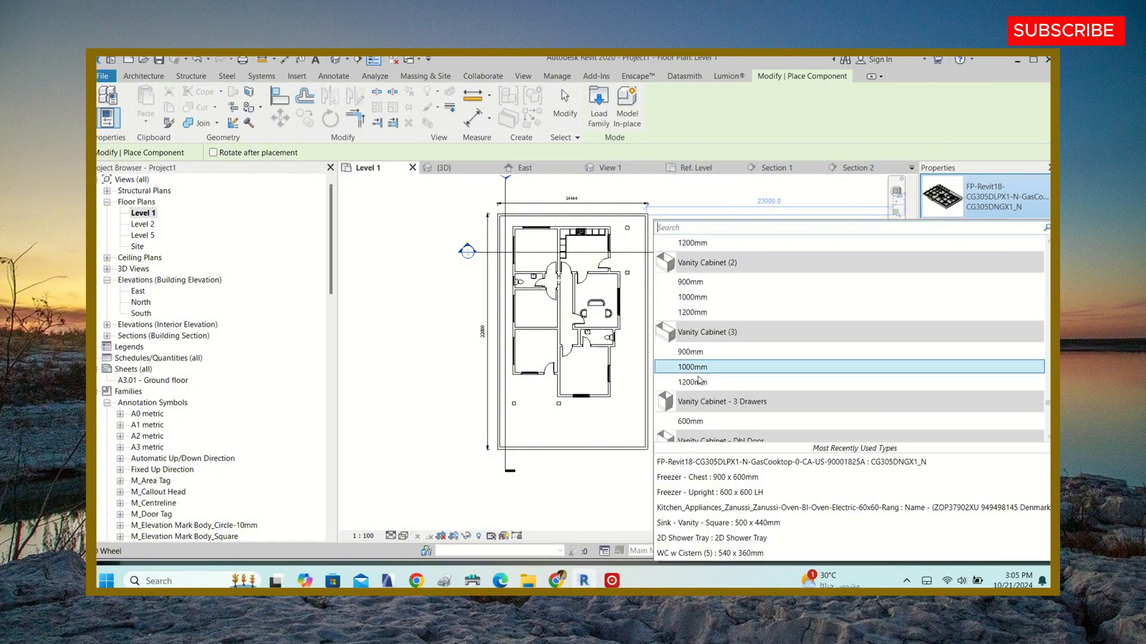
pyautogui.scroll(-5, 697, 385)
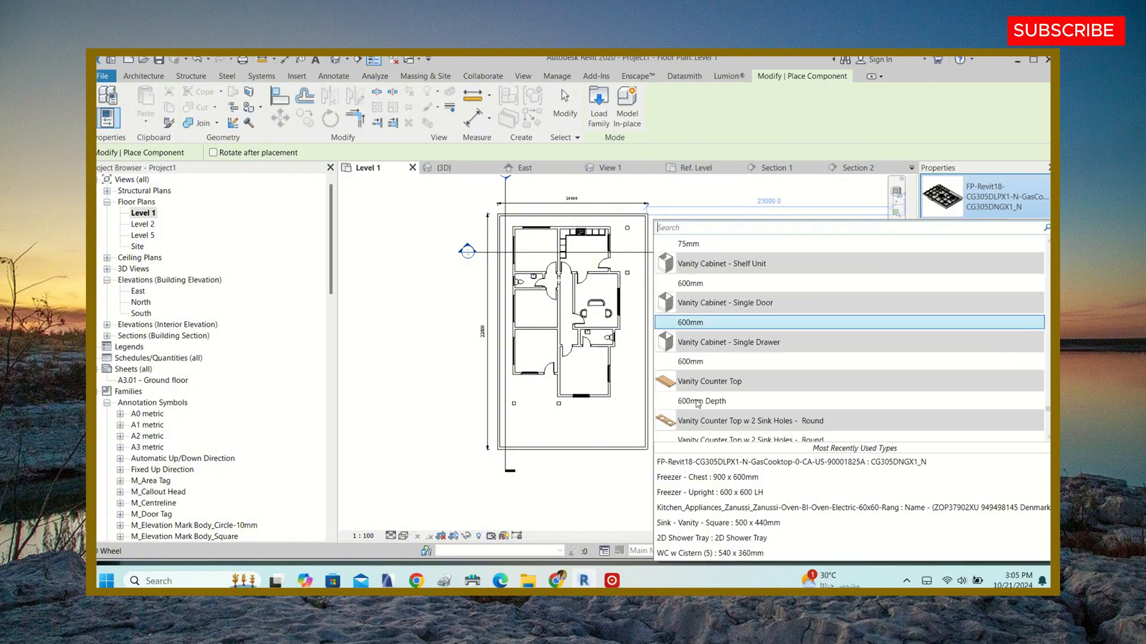
pyautogui.scroll(-6, 697, 408)
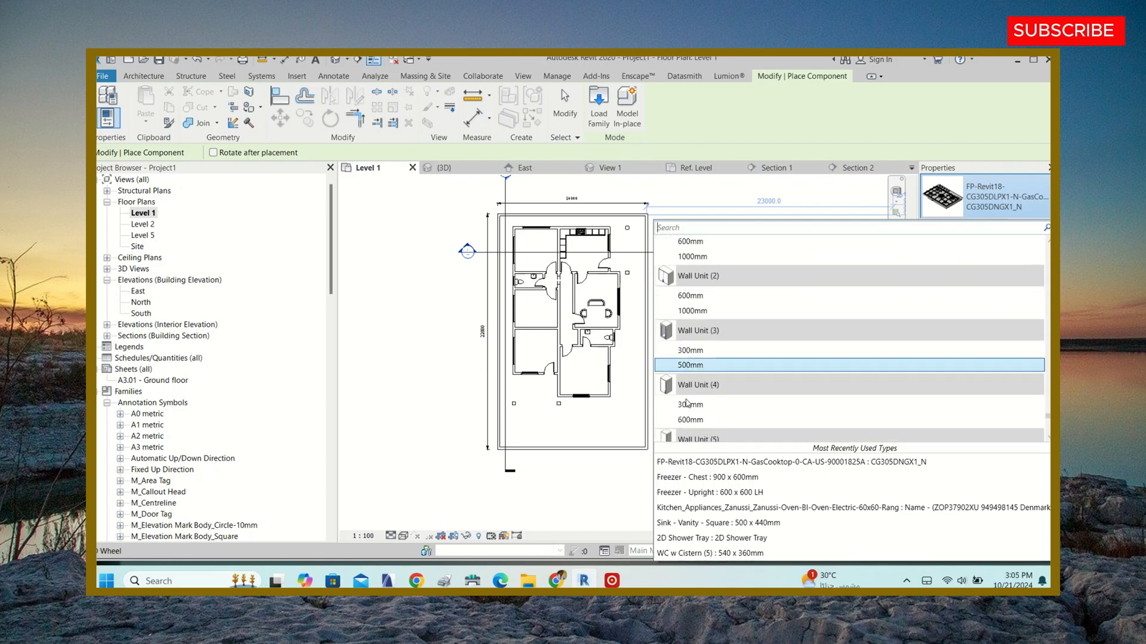
pyautogui.click(684, 344)
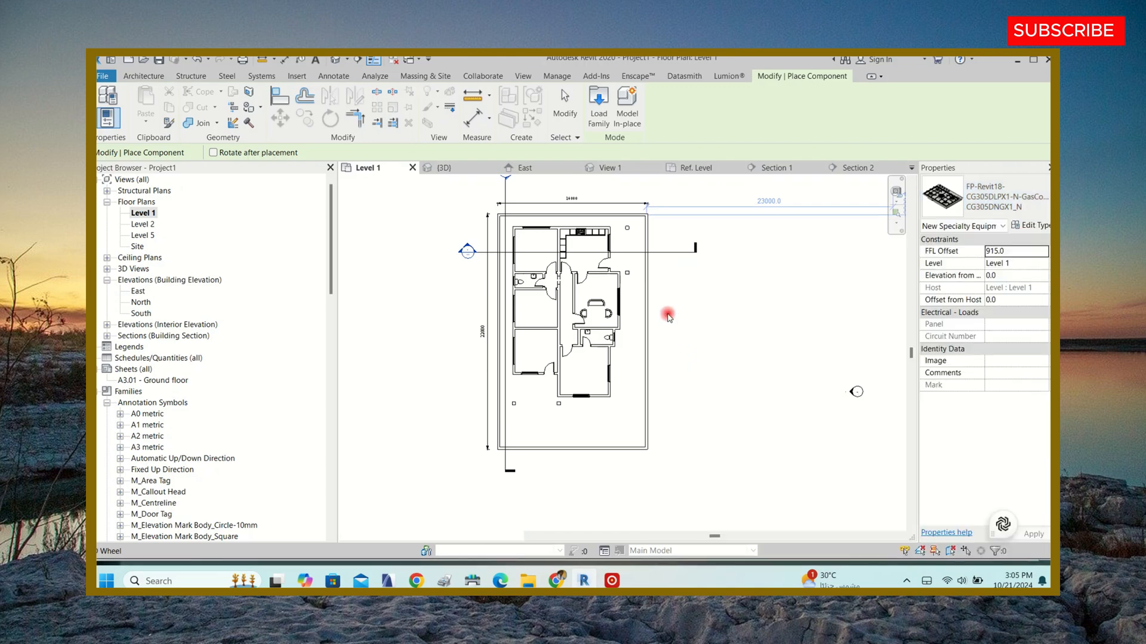
# - Switch the component type to Wall Unit (5) 720 x 300 x 290mm and place one on the kitchen's back wall near the corner base cabinet
pyautogui.scroll(5, 505, 235)
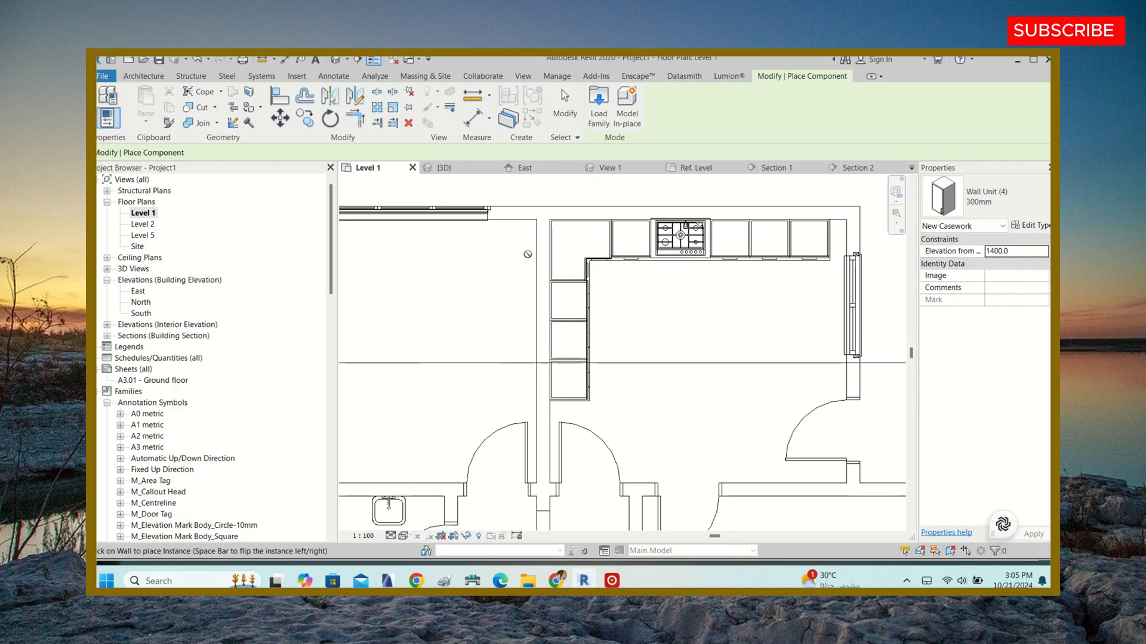
pyautogui.scroll(2, 558, 226)
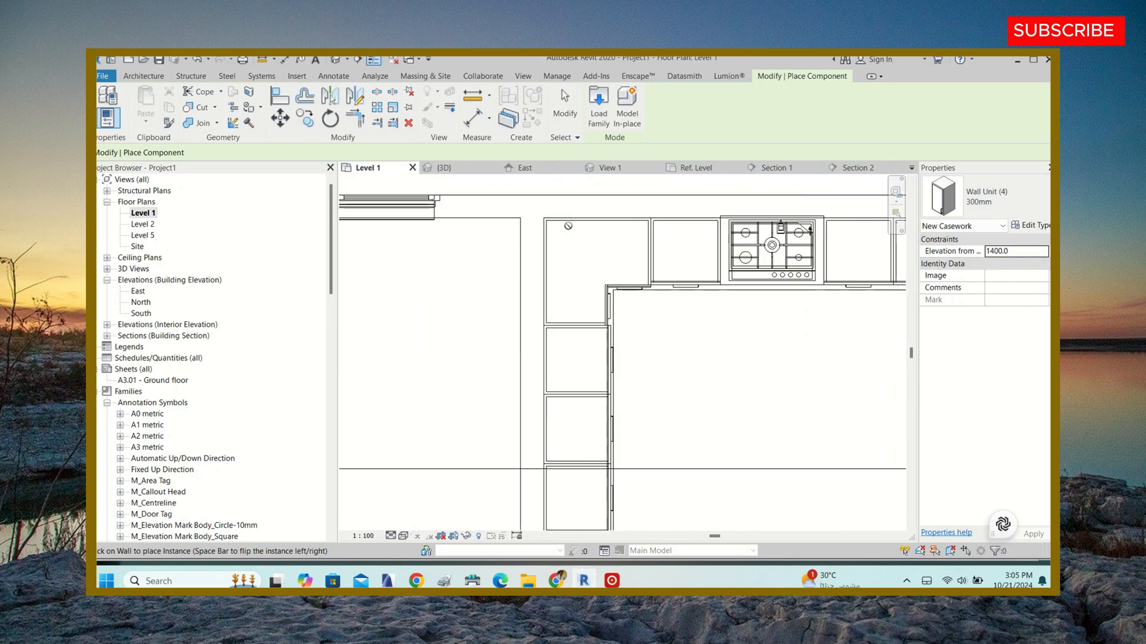
pyautogui.click(985, 191)
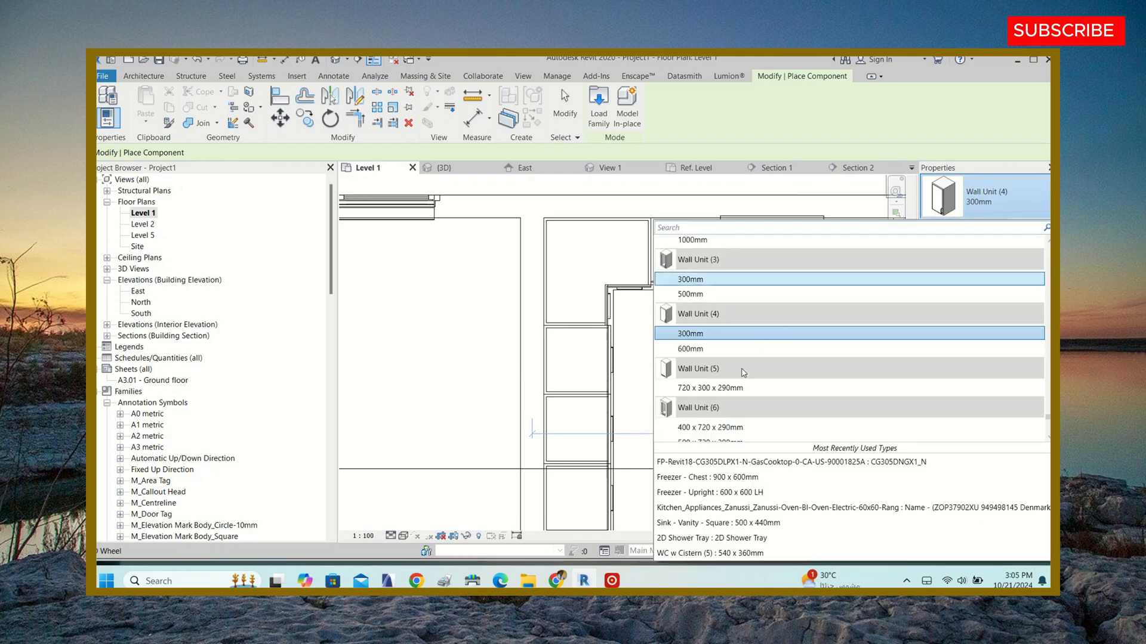
pyautogui.click(680, 389)
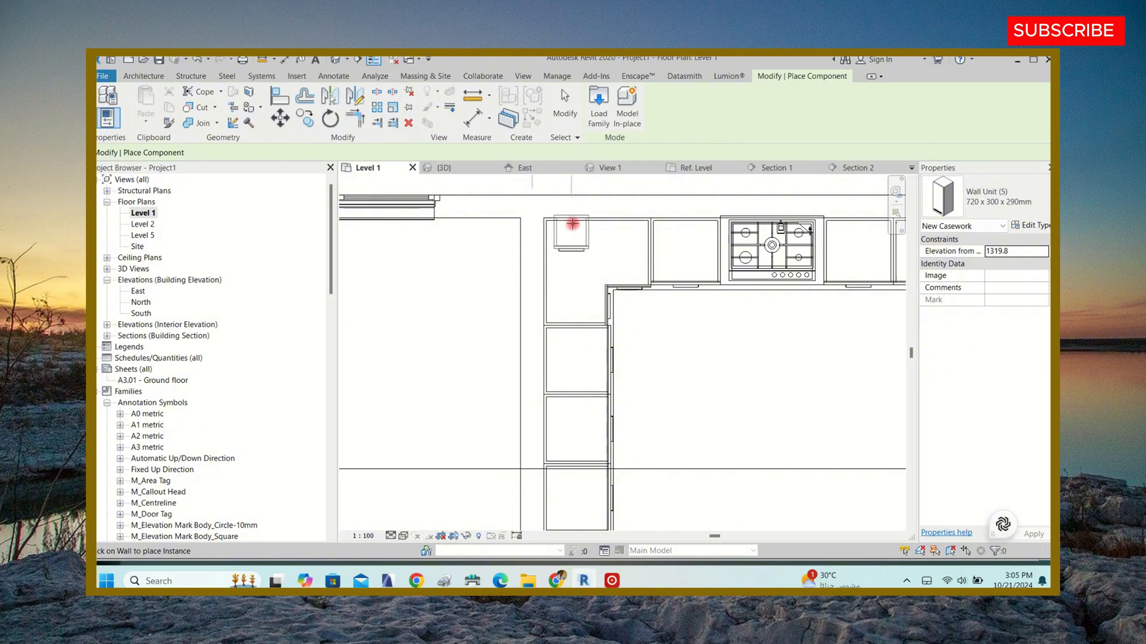
pyautogui.scroll(-5, 636, 257)
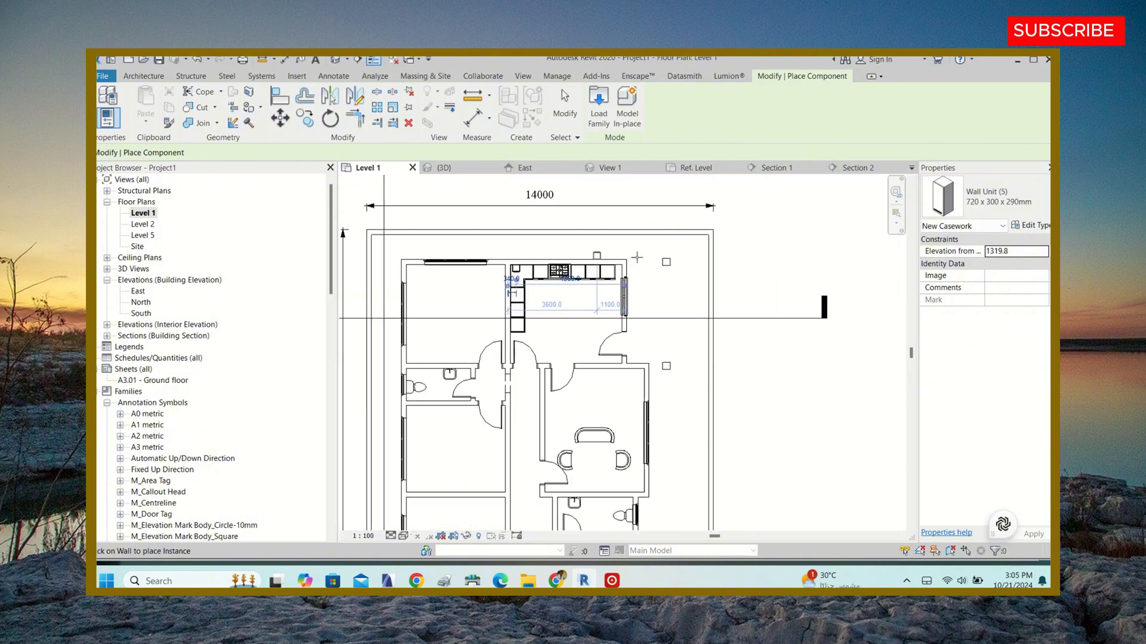
pyautogui.scroll(-2, 637, 258)
# - Open the Section 2 view and set the placed wall unit's elevation from level to 2000
pyautogui.doubleClick(438, 302)
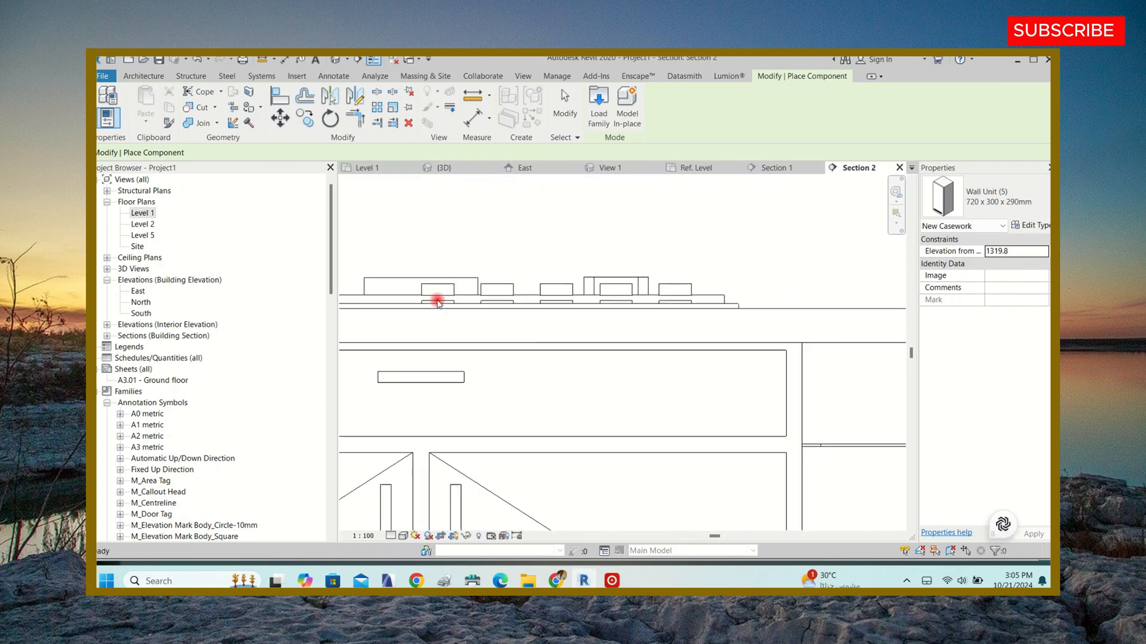
pyautogui.scroll(4, 531, 358)
pyautogui.scroll(2, 489, 323)
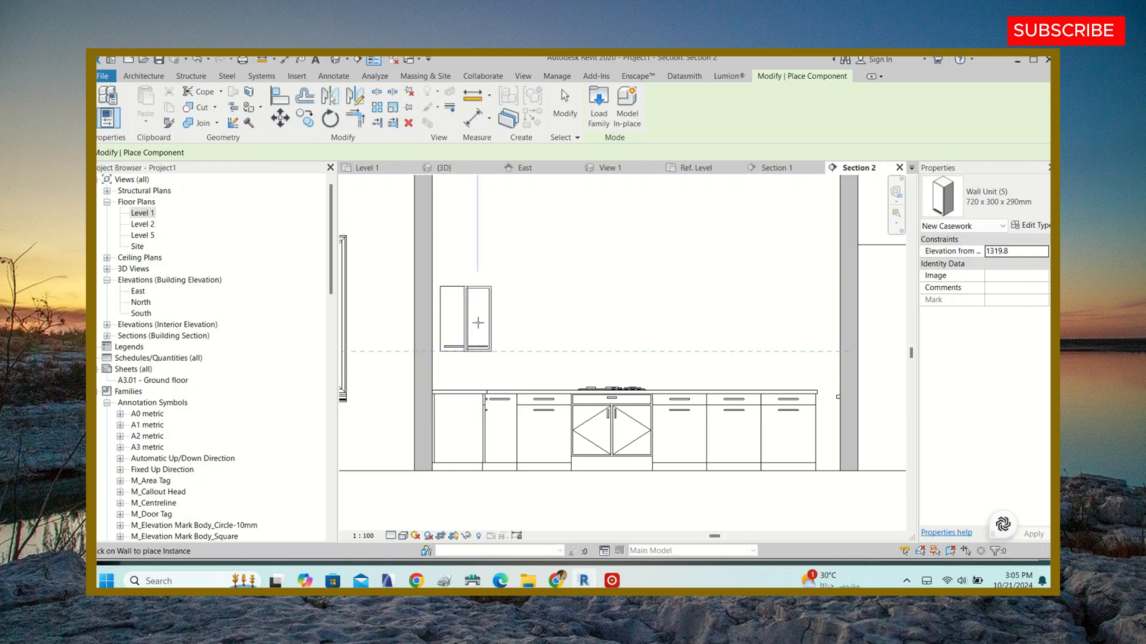
pyautogui.scroll(-3, 476, 340)
pyautogui.press('Escape')
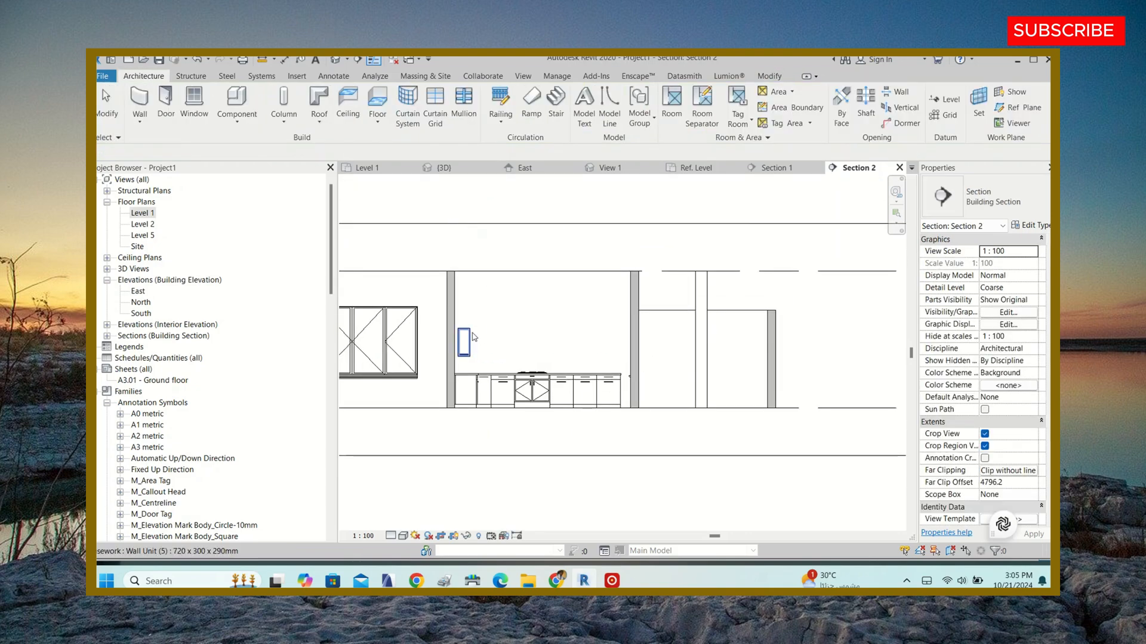
pyautogui.click(474, 337)
pyautogui.click(1027, 266)
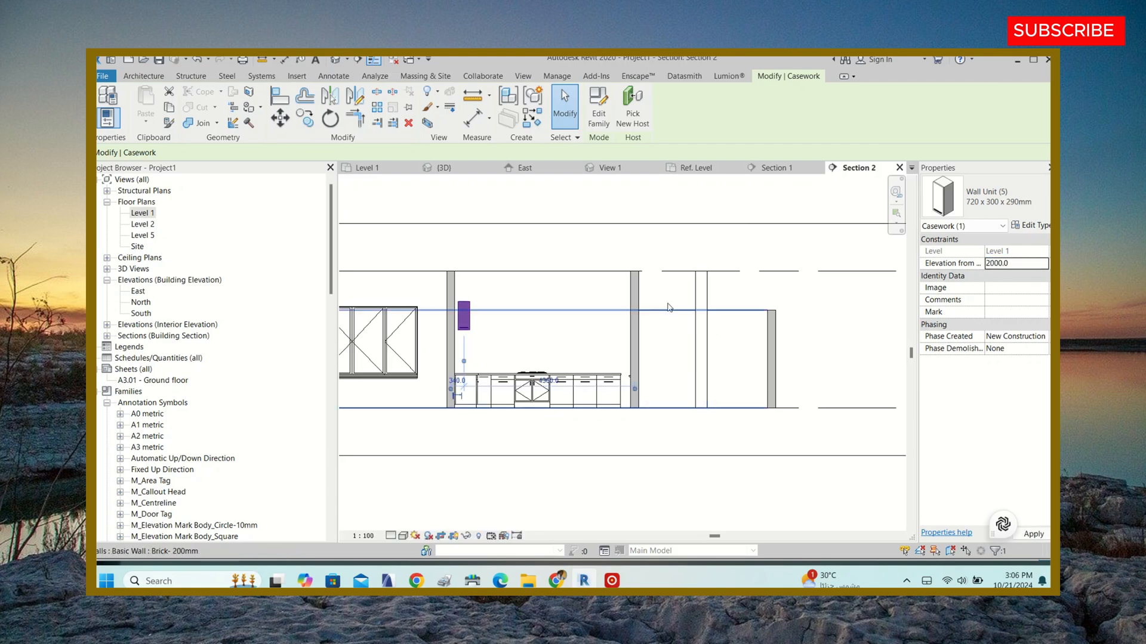
# - Align the outer edge of the wall unit with the inner face of the adjacent kitchen side wall
pyautogui.click(471, 317)
pyautogui.scroll(2, 472, 318)
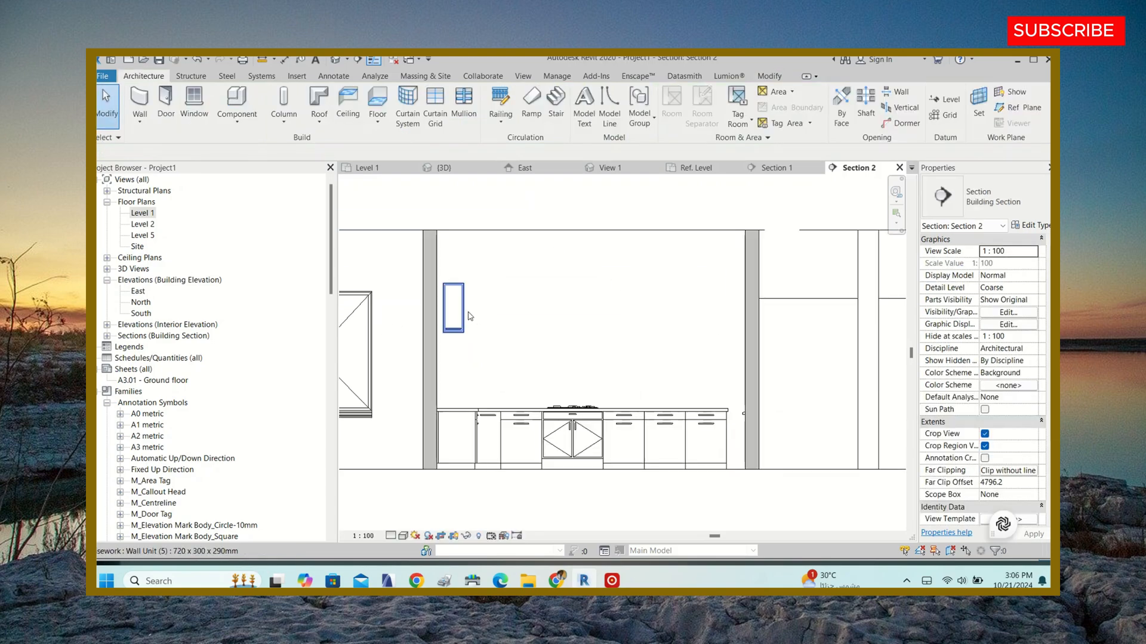
pyautogui.click(455, 307)
pyautogui.click(289, 102)
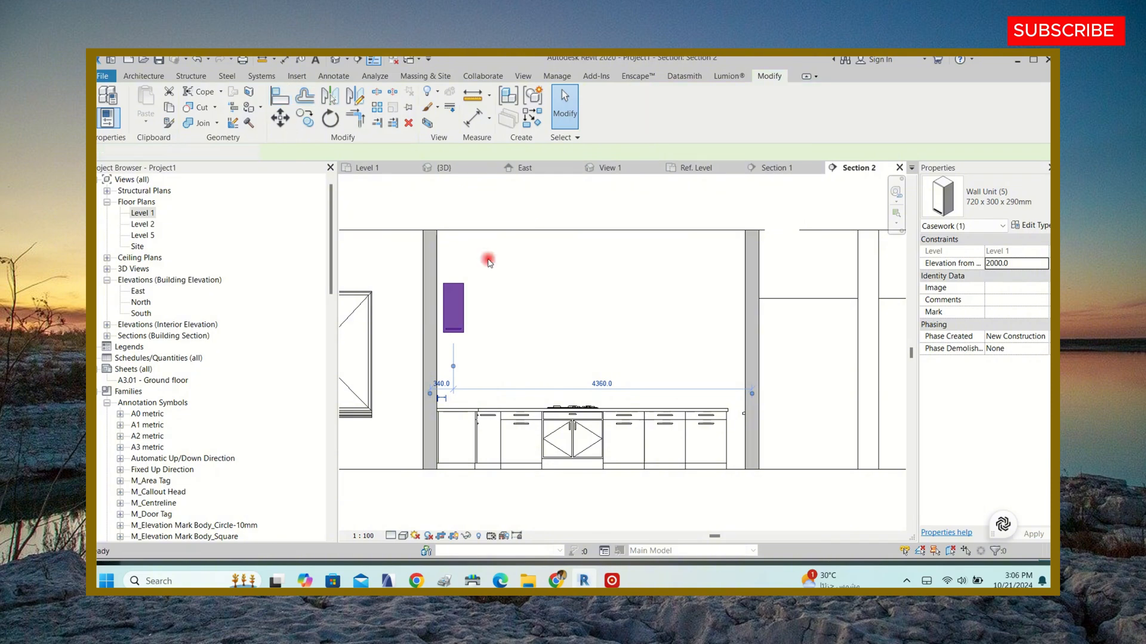
pyautogui.scroll(3, 469, 296)
pyautogui.click(387, 306)
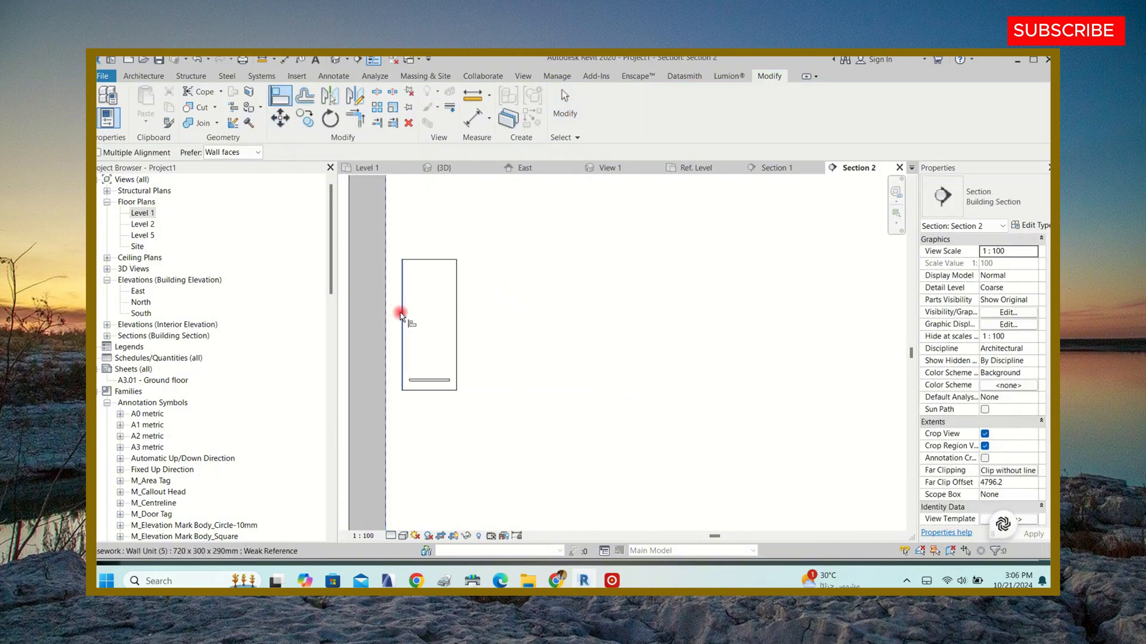
pyautogui.click(401, 315)
pyautogui.scroll(-3, 469, 322)
pyautogui.press('Escape')
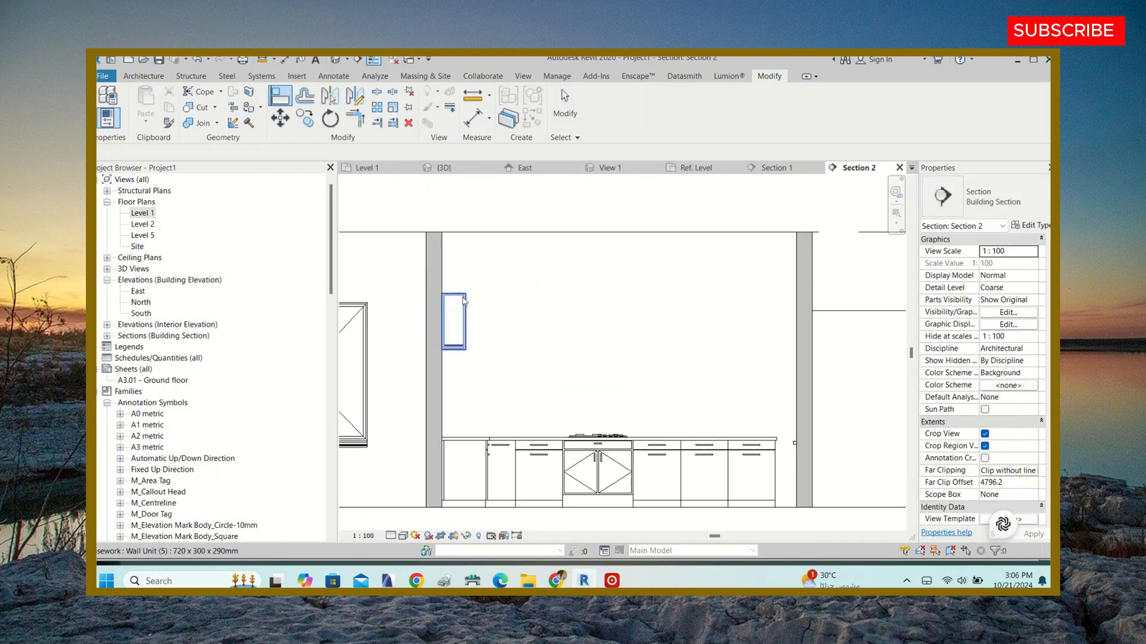
# - Copy the wall unit from its upper corner at the side wall with multiple copies enabled, placing four adjoining units spaced 300 mm apart
pyautogui.click(460, 311)
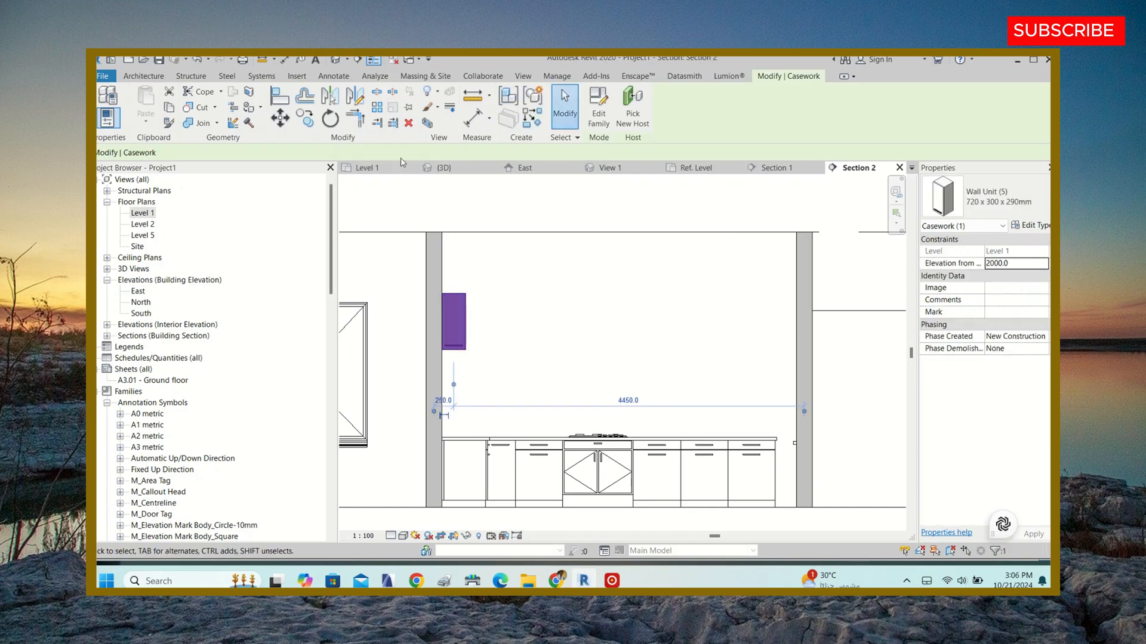
pyautogui.click(305, 119)
pyautogui.scroll(2, 432, 322)
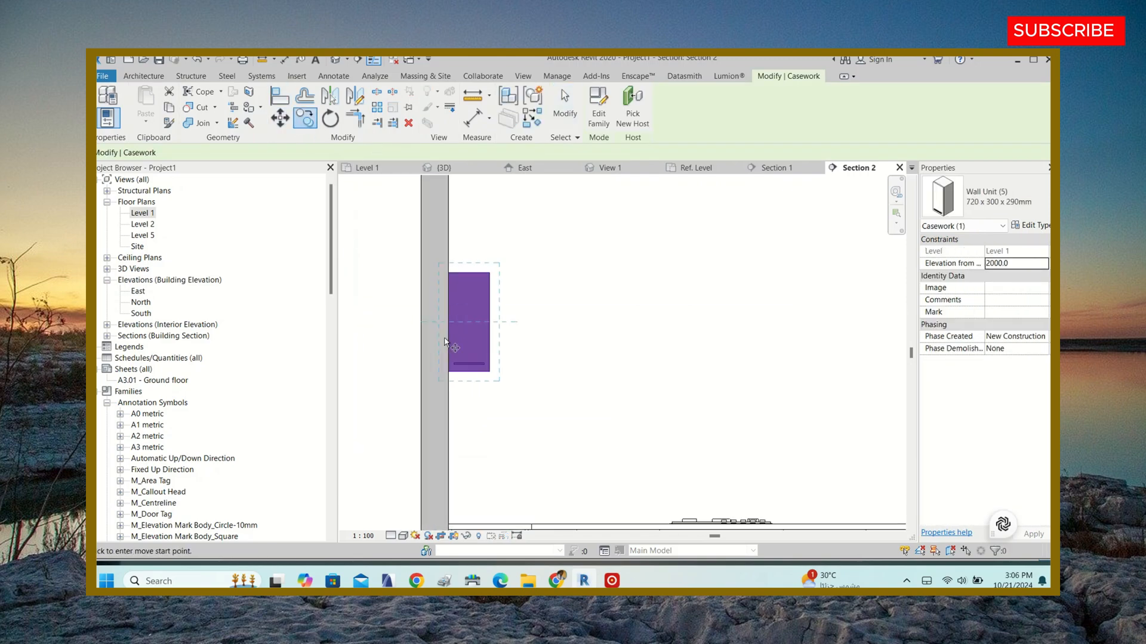
pyautogui.click(448, 272)
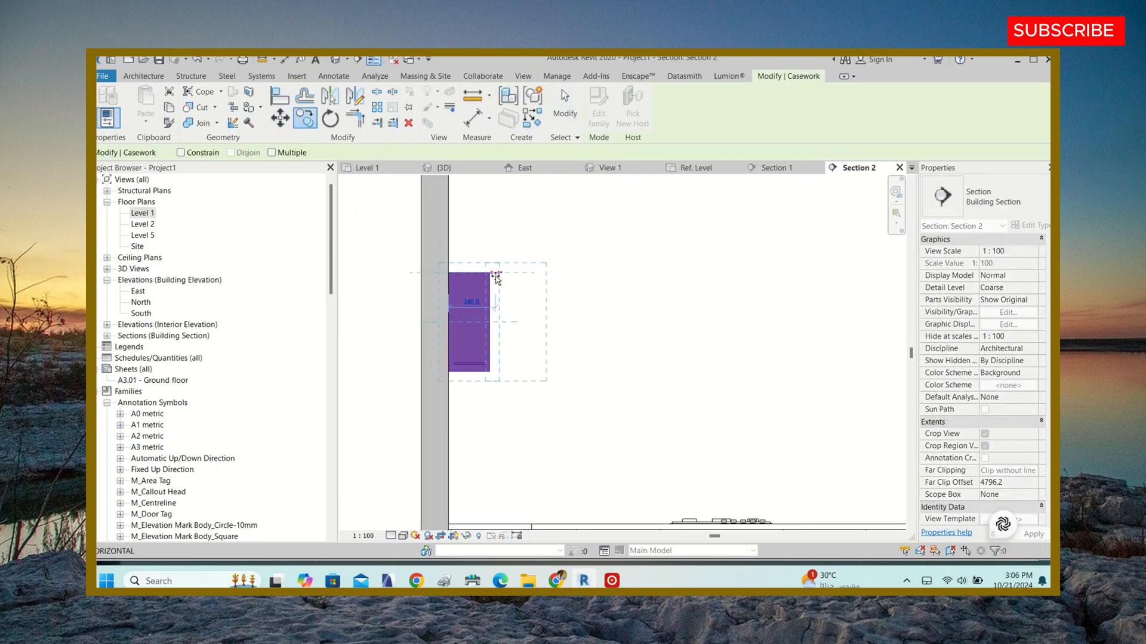
pyautogui.click(274, 153)
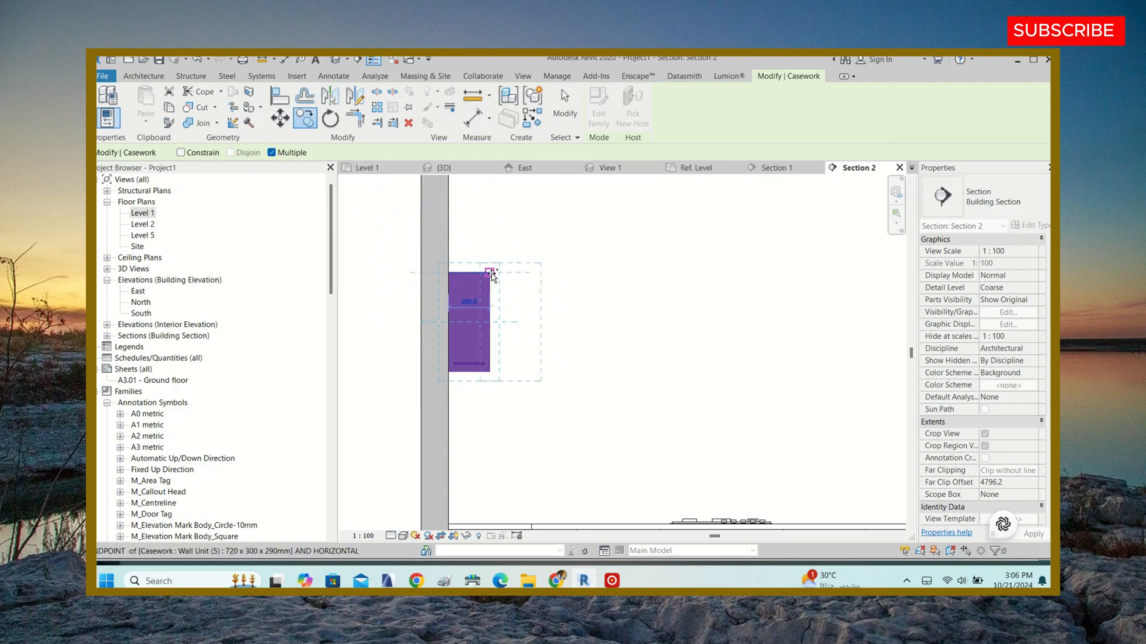
pyautogui.click(490, 273)
pyautogui.click(533, 274)
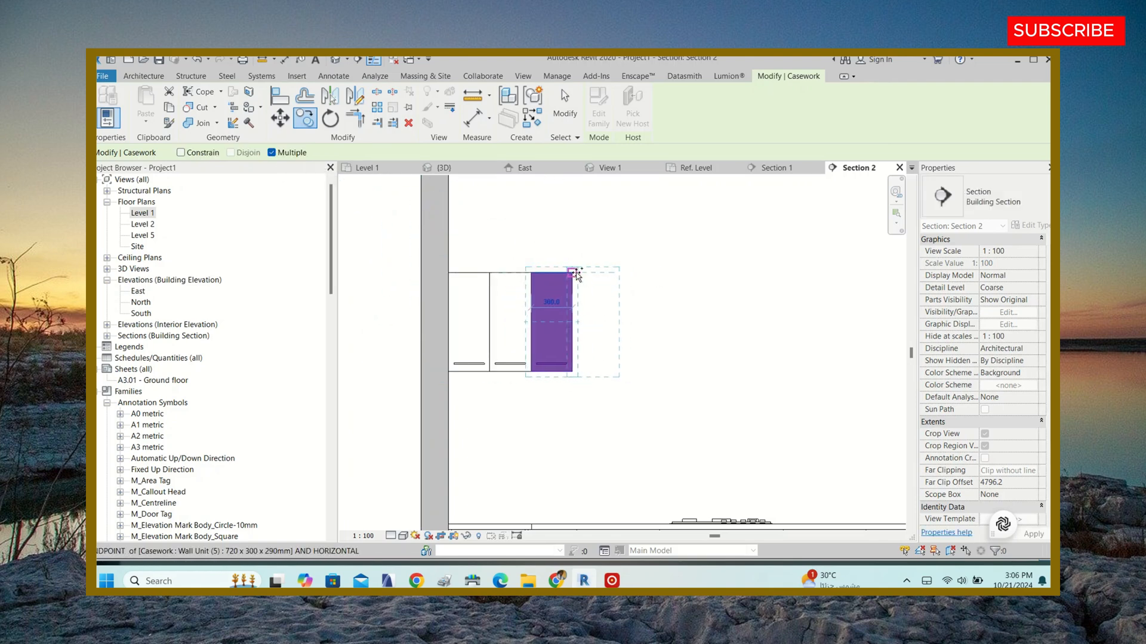
pyautogui.click(575, 273)
pyautogui.click(621, 276)
# - Continue copying the wall unit edge to edge along the back wall until the row ends above the countertop's far end
pyautogui.scroll(-3, 468, 299)
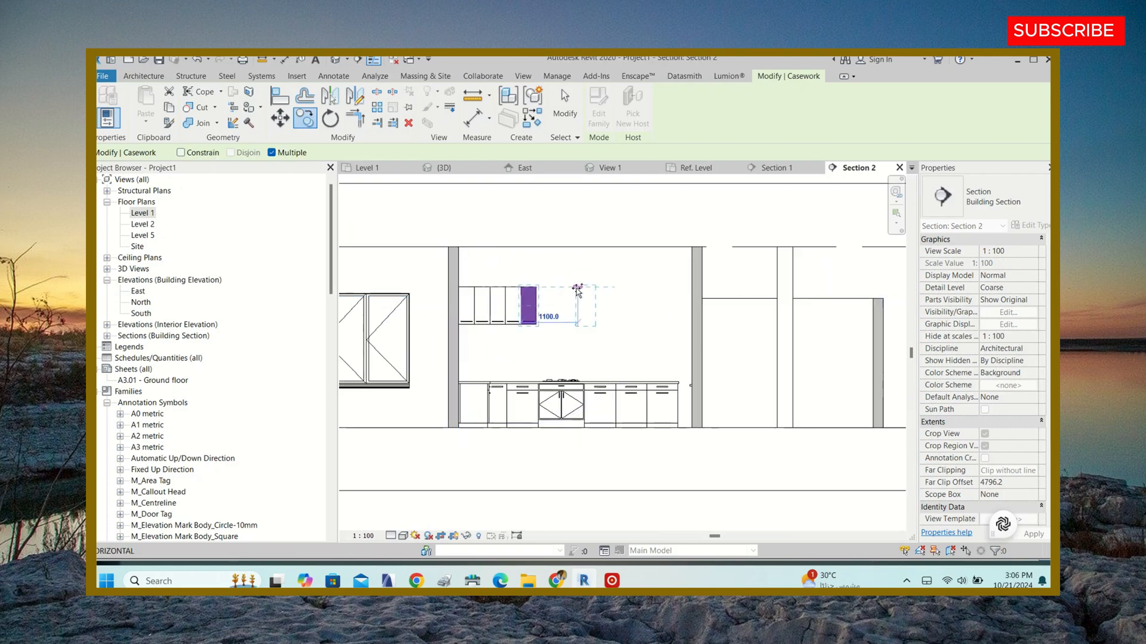
pyautogui.scroll(2, 531, 291)
pyautogui.click(536, 289)
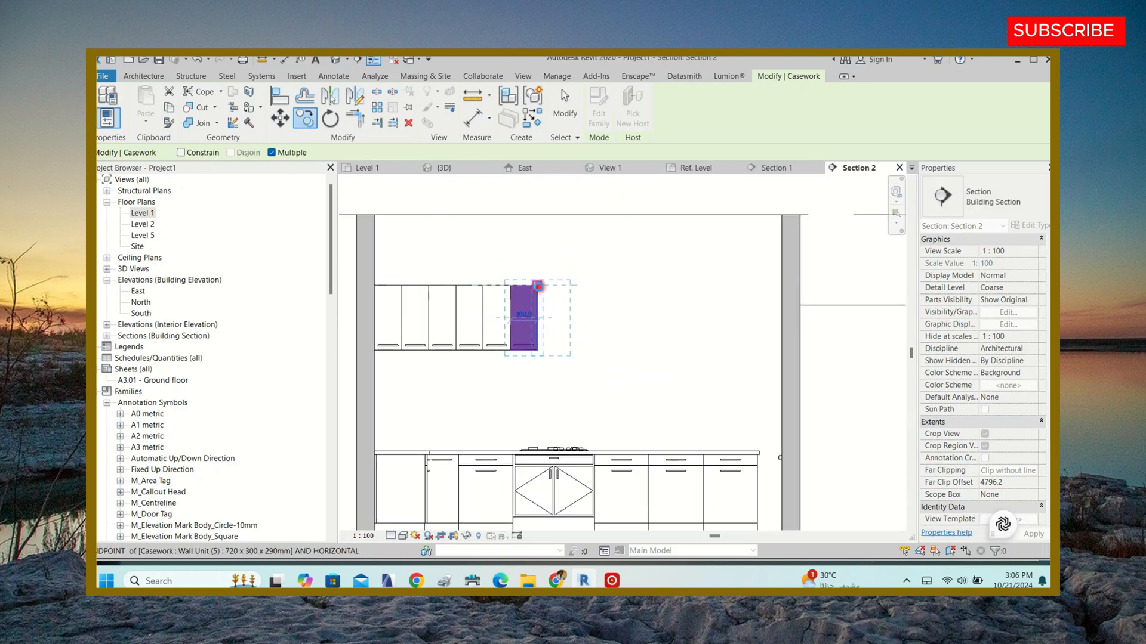
pyautogui.click(565, 286)
pyautogui.click(592, 286)
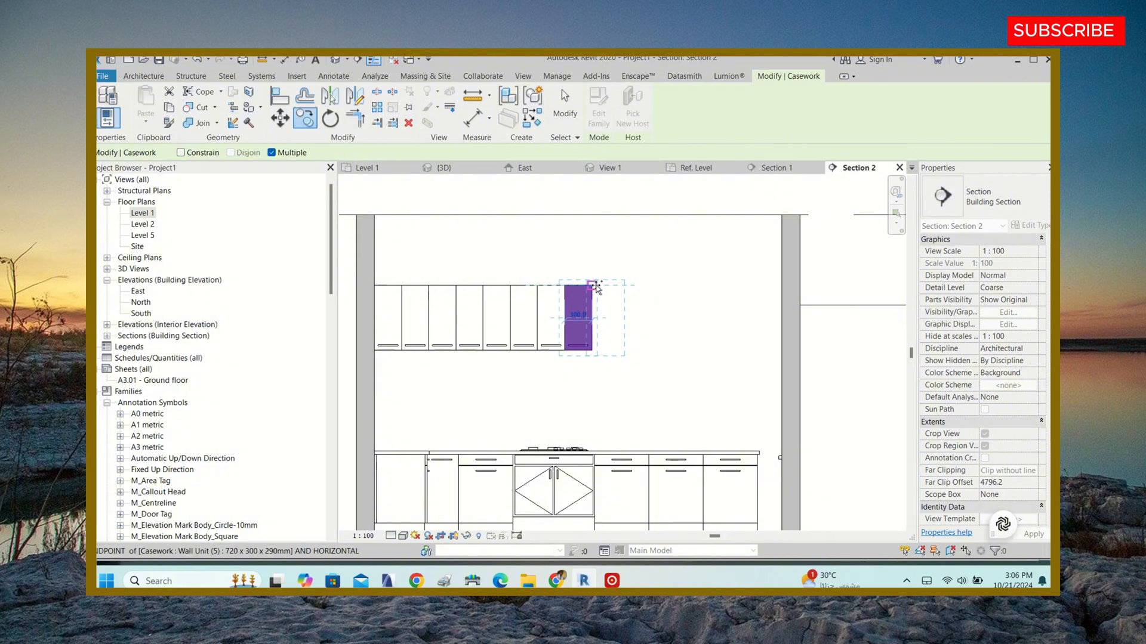
pyautogui.click(633, 286)
pyautogui.click(623, 286)
pyautogui.click(654, 287)
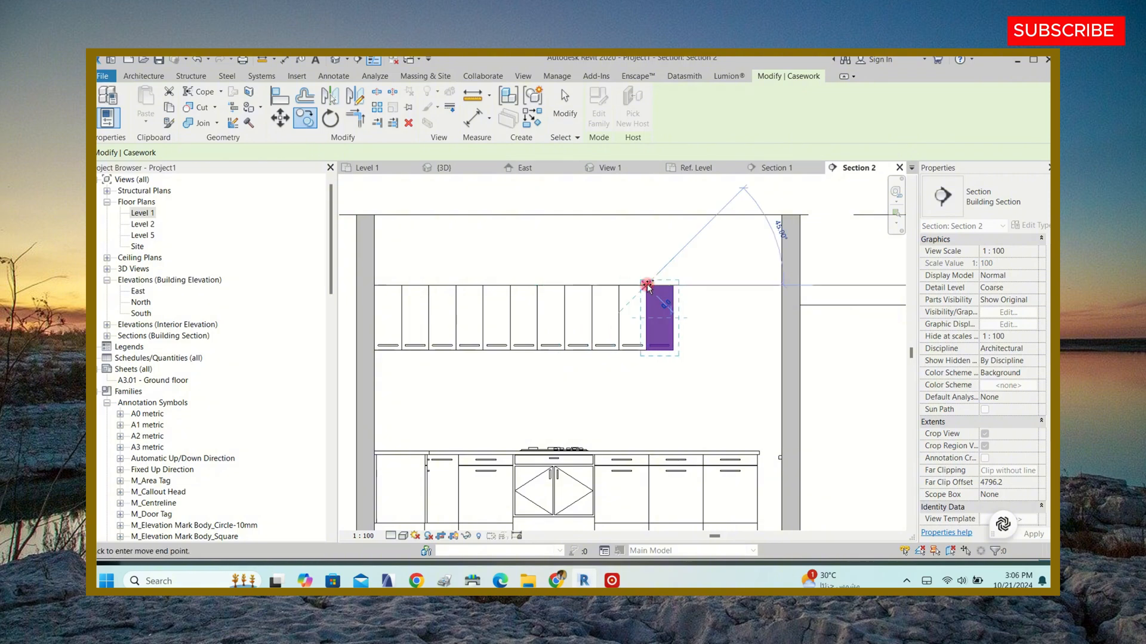
pyautogui.click(683, 287)
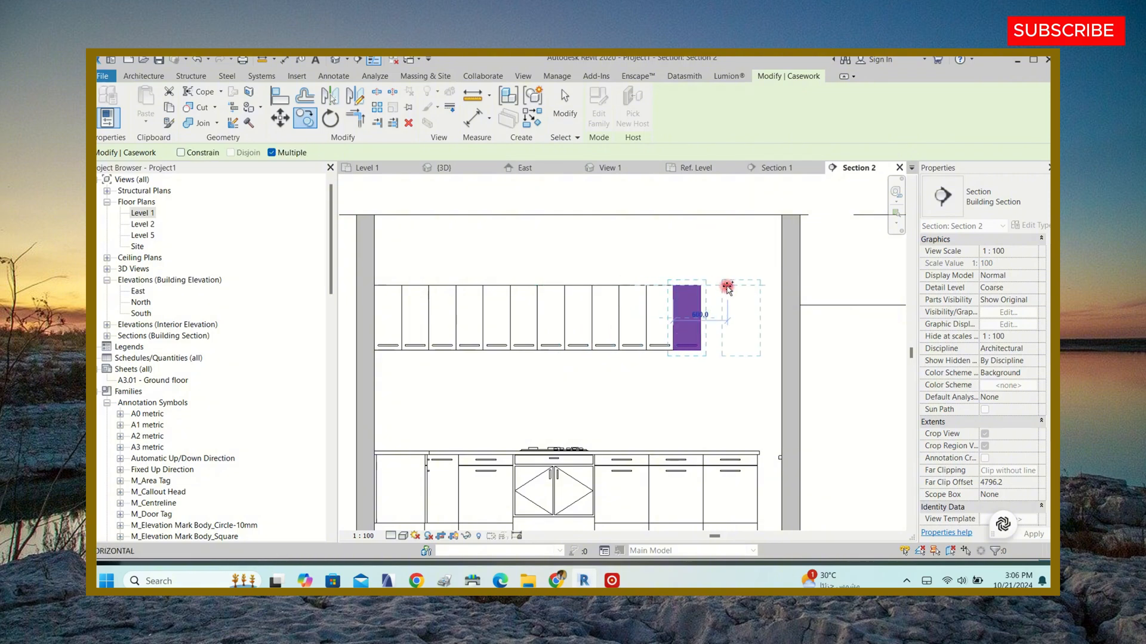
pyautogui.click(710, 287)
pyautogui.scroll(2, 728, 303)
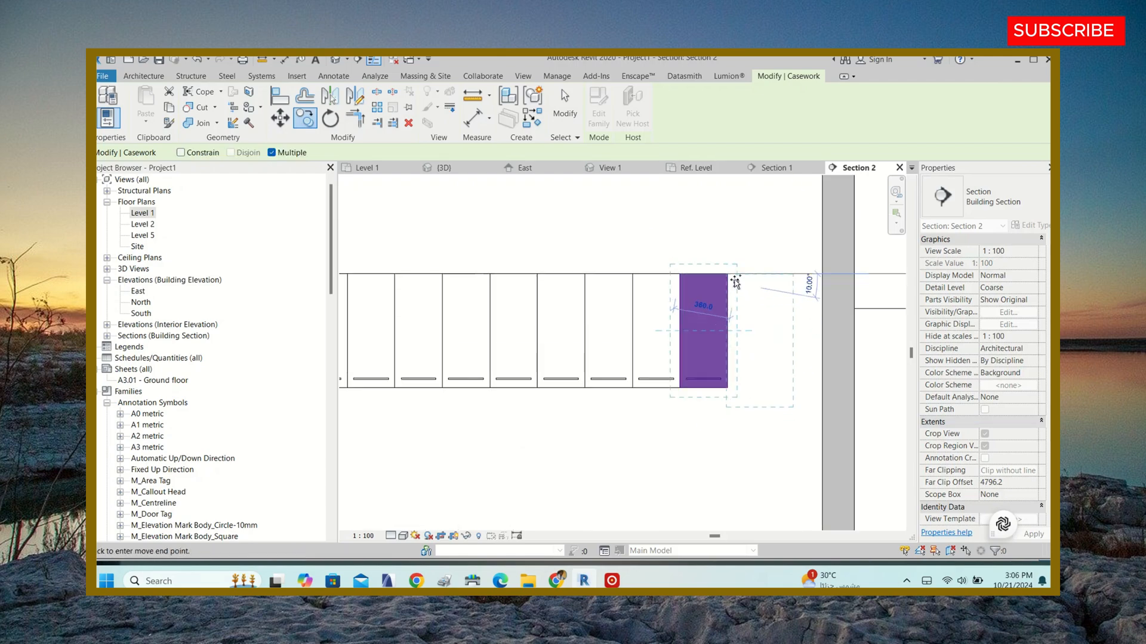
pyautogui.scroll(-4, 710, 301)
pyautogui.press('Escape')
pyautogui.press('Escape')
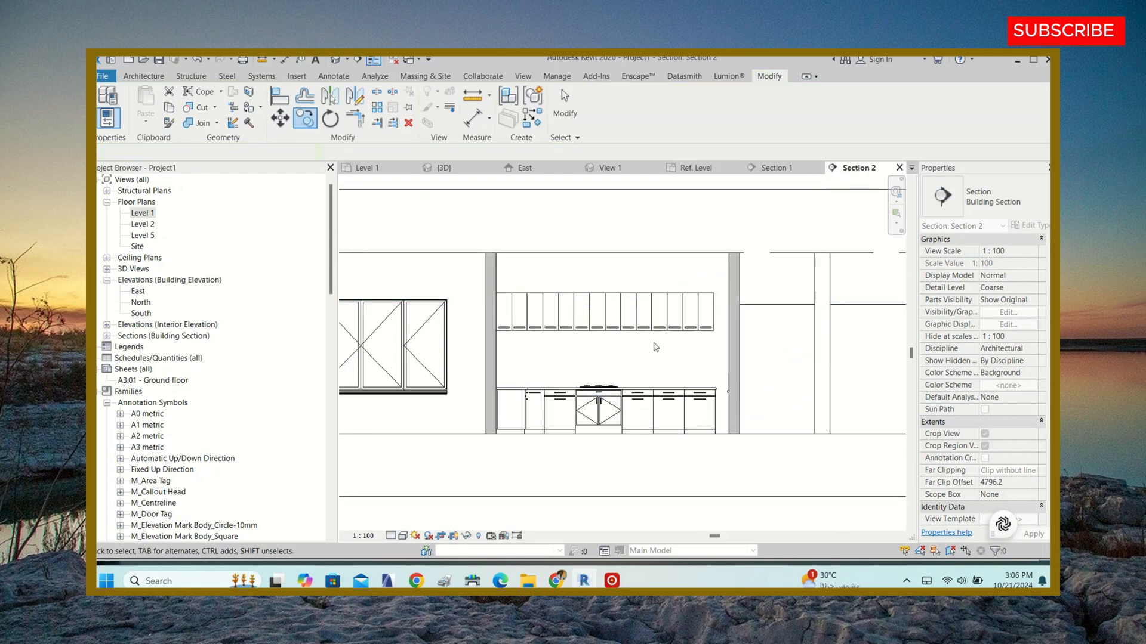
pyautogui.scroll(-3, 645, 354)
pyautogui.scroll(5, 625, 334)
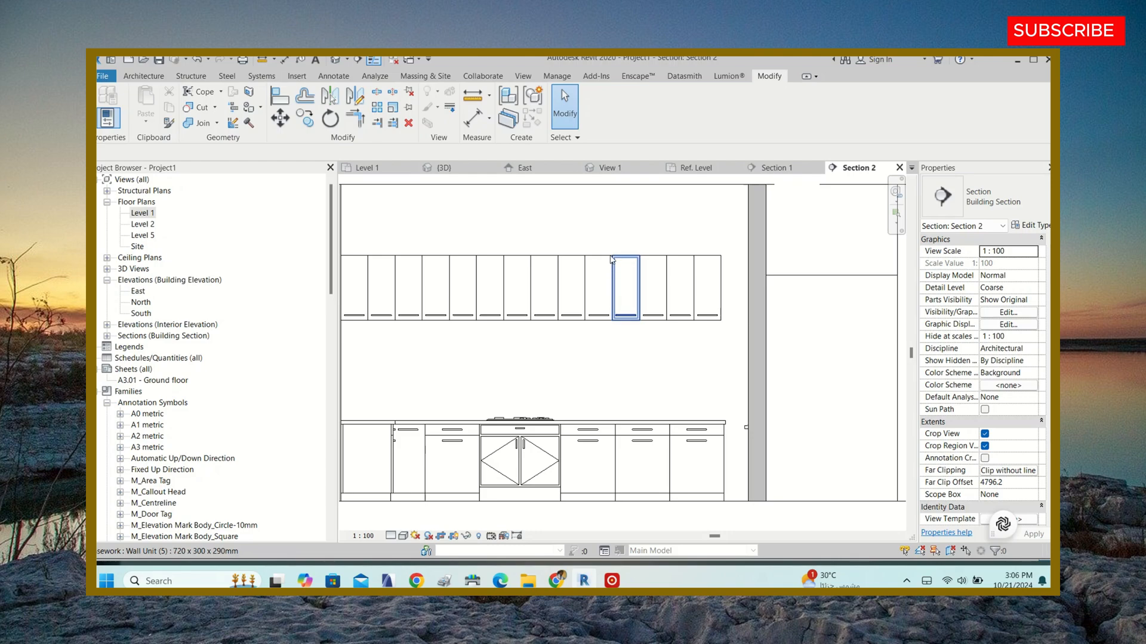
pyautogui.click(598, 258)
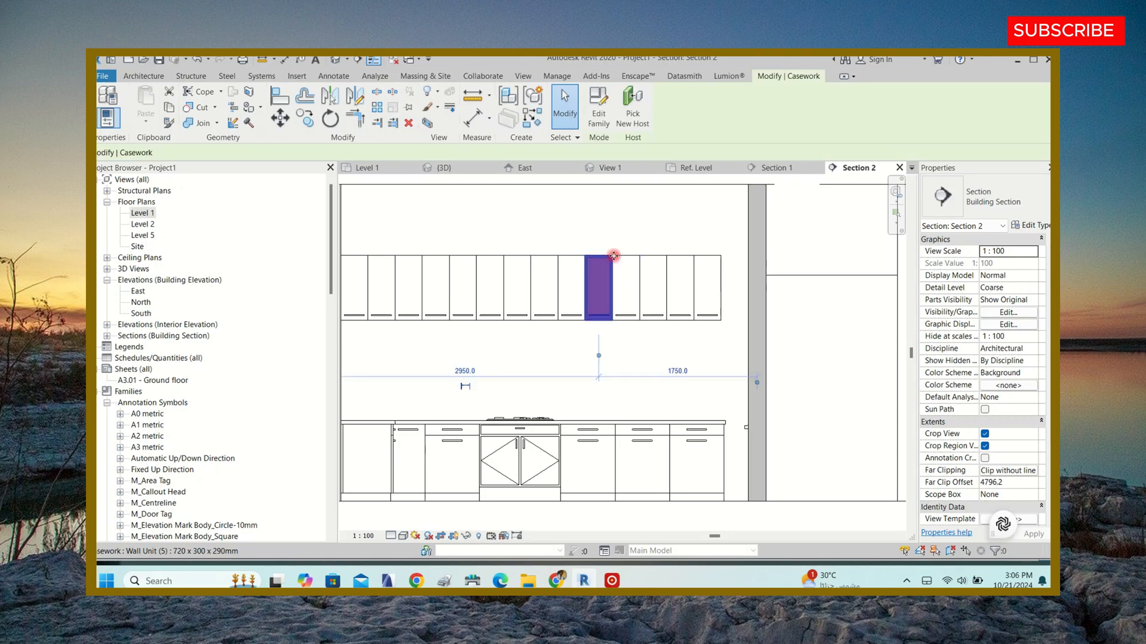
pyautogui.click(1025, 226)
pyautogui.click(441, 108)
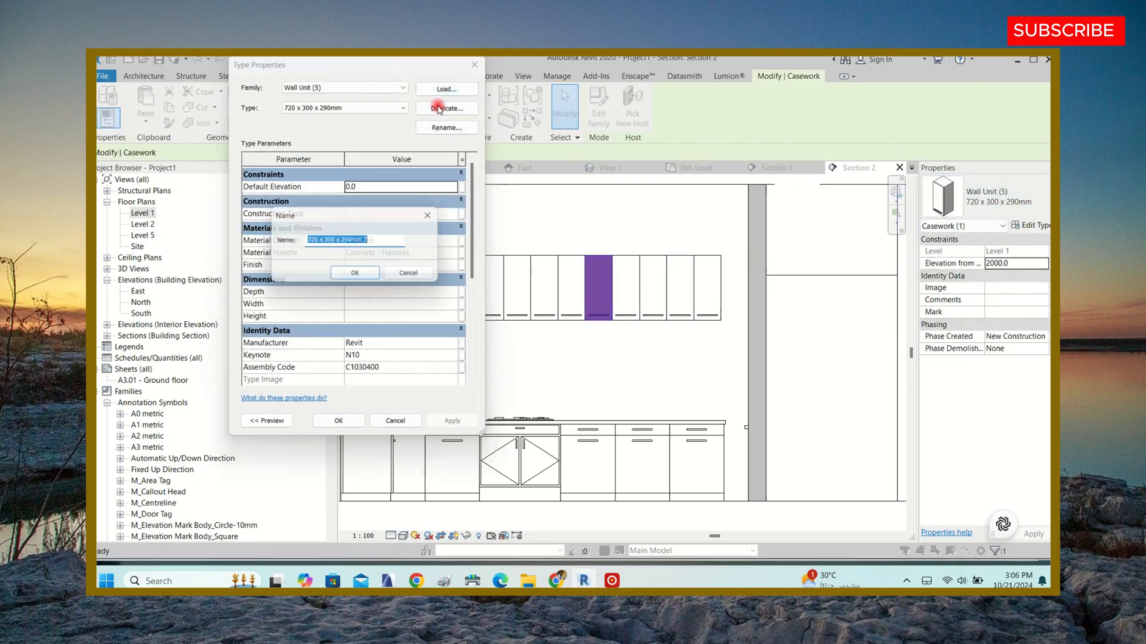
pyautogui.click(357, 275)
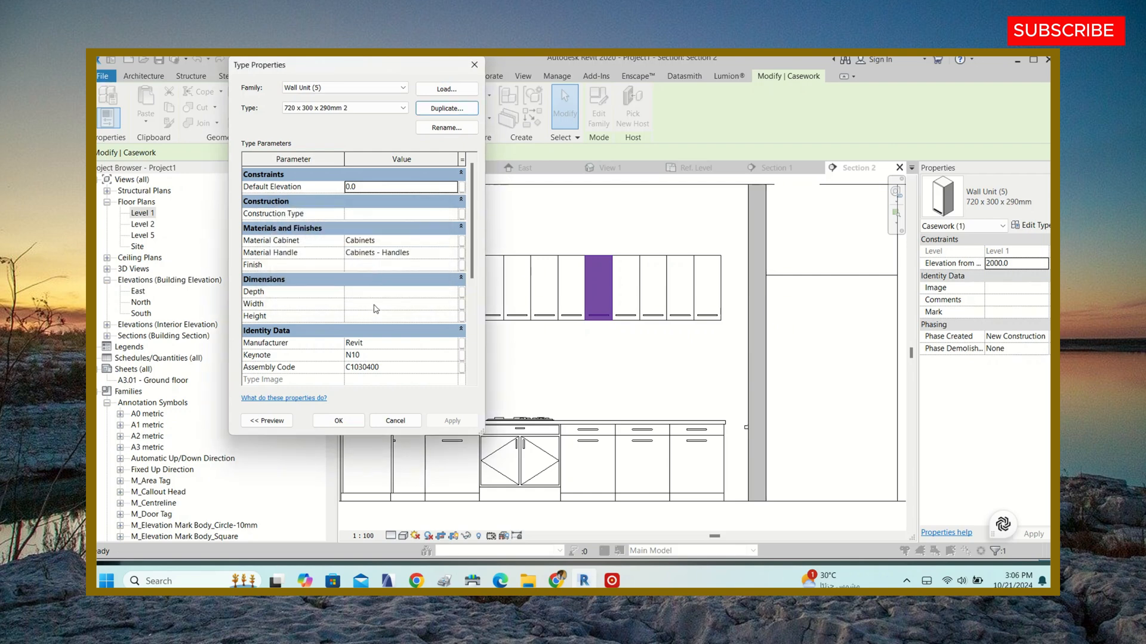
pyautogui.scroll(-2, 380, 361)
pyautogui.scroll(-2, 403, 291)
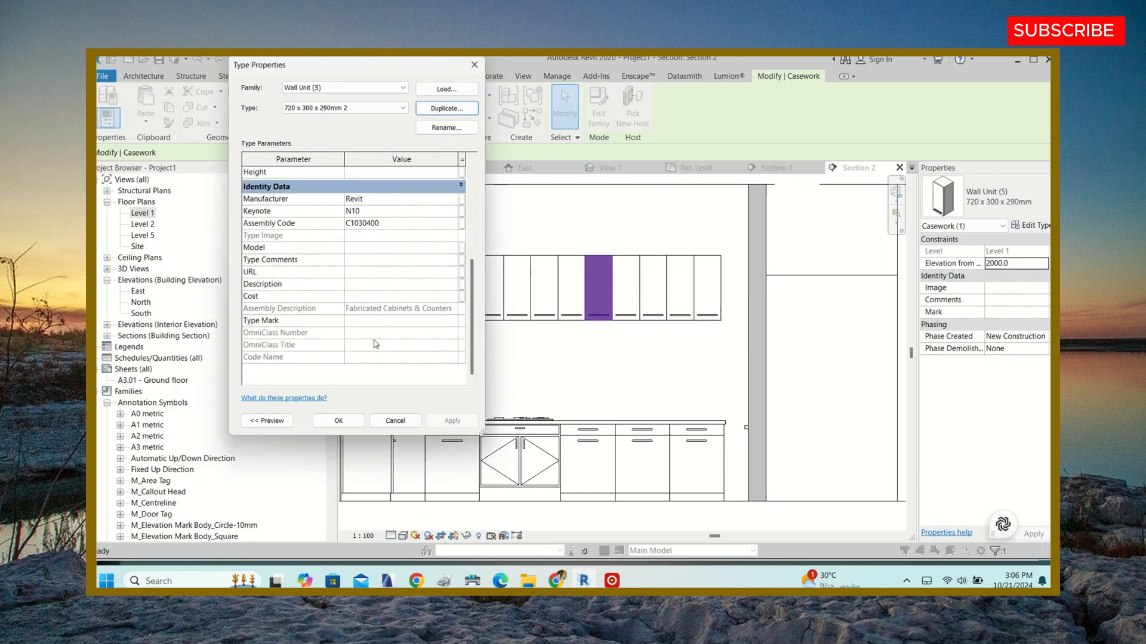
pyautogui.scroll(5, 376, 344)
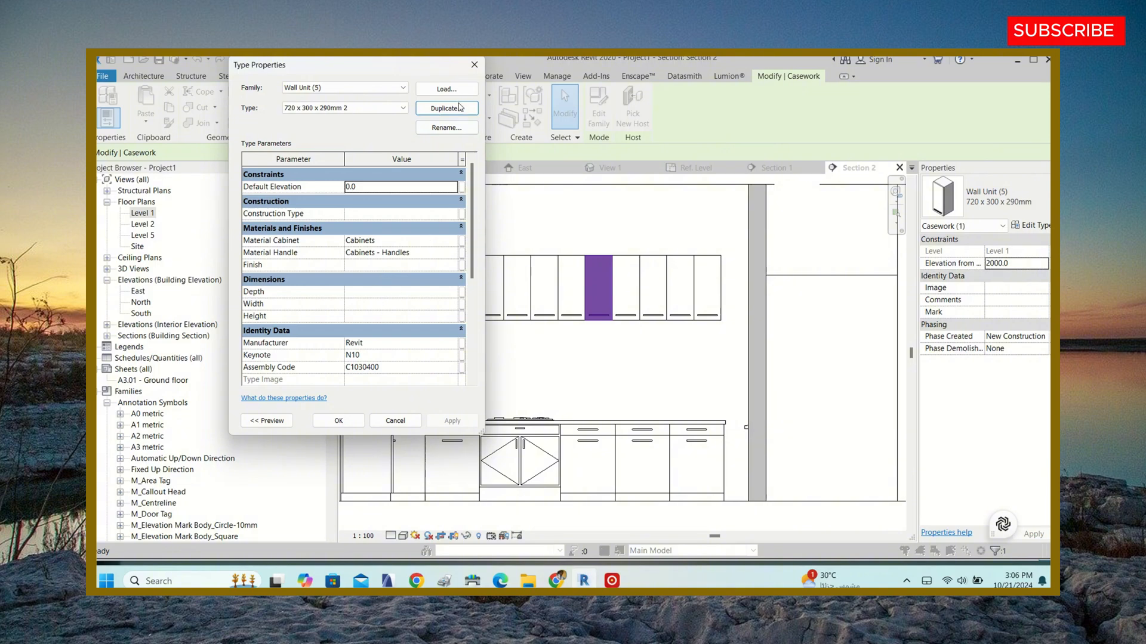
pyautogui.click(475, 66)
pyautogui.press('Escape')
# - Open the 3D view and examine the row of wall units above the countertop from several angles
pyautogui.scroll(-4, 571, 260)
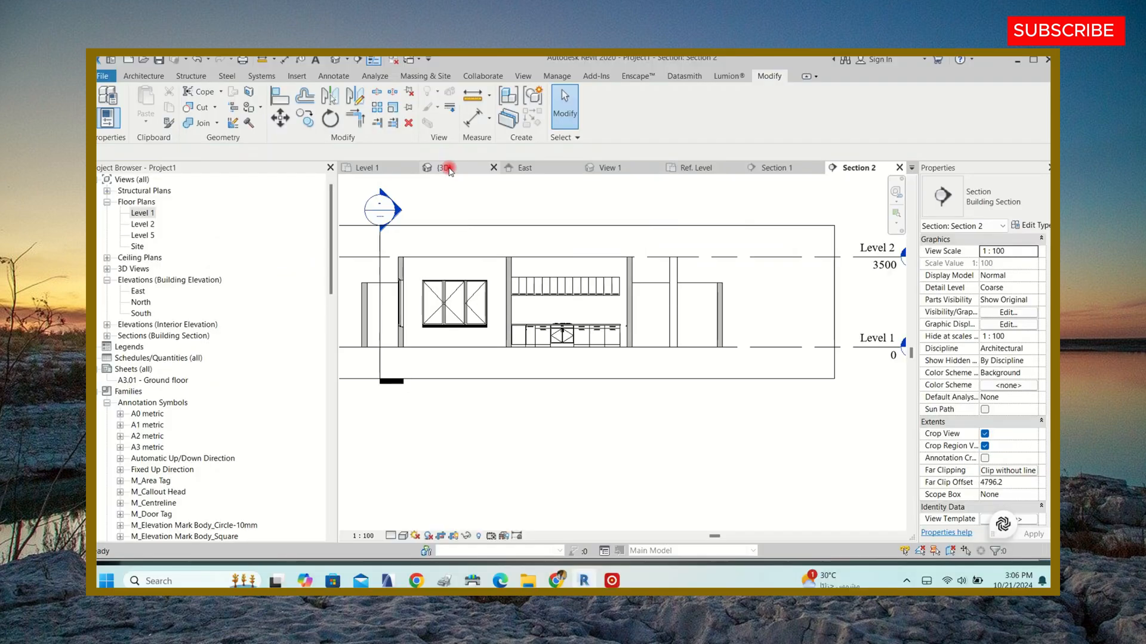
pyautogui.moveTo(573, 269)
pyautogui.keyDown('shift'); pyautogui.mouseDown(button='middle')
pyautogui.moveTo(591, 261)
pyautogui.moveTo(578, 256)
pyautogui.mouseUp(button='middle'); pyautogui.keyUp('shift')
pyautogui.scroll(6, 572, 255)
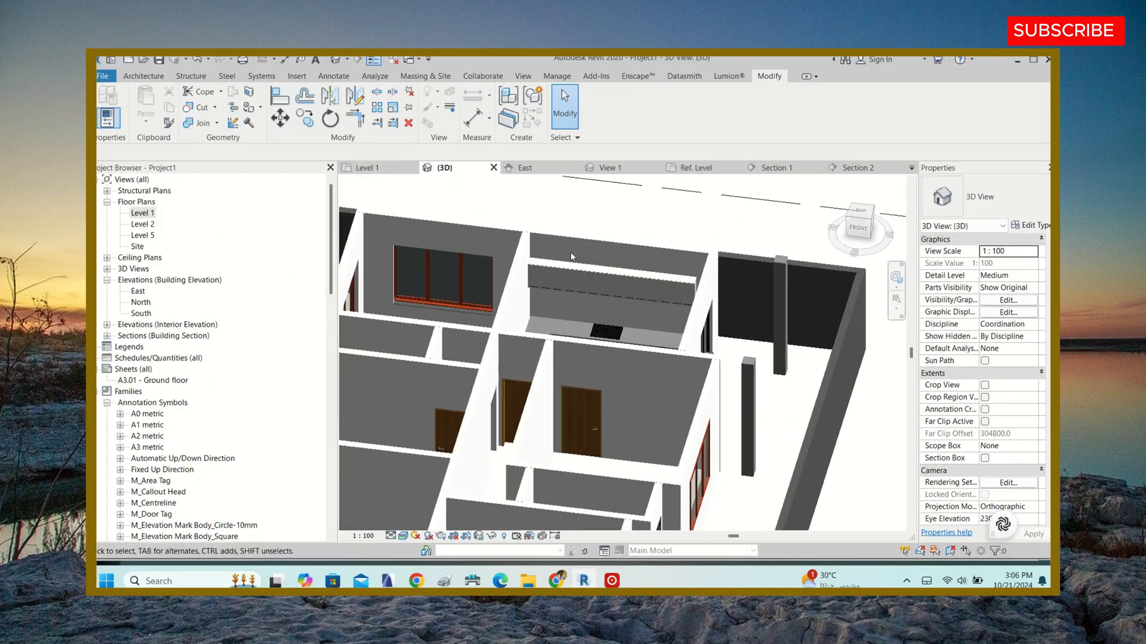
pyautogui.scroll(-3, 561, 300)
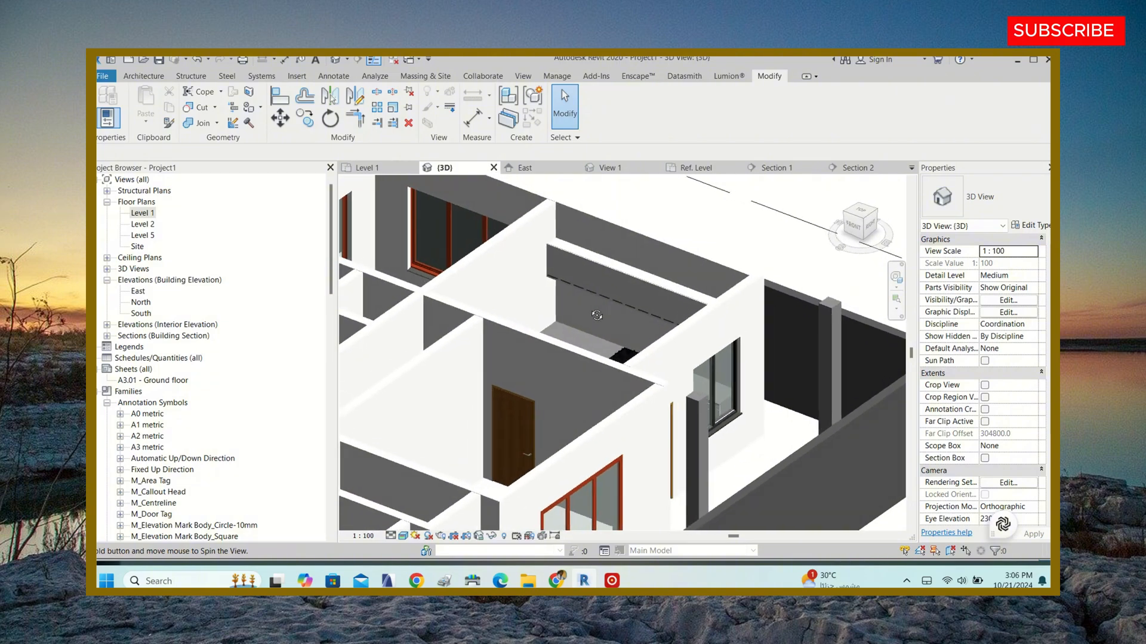
pyautogui.scroll(5, 603, 294)
pyautogui.scroll(-5, 615, 311)
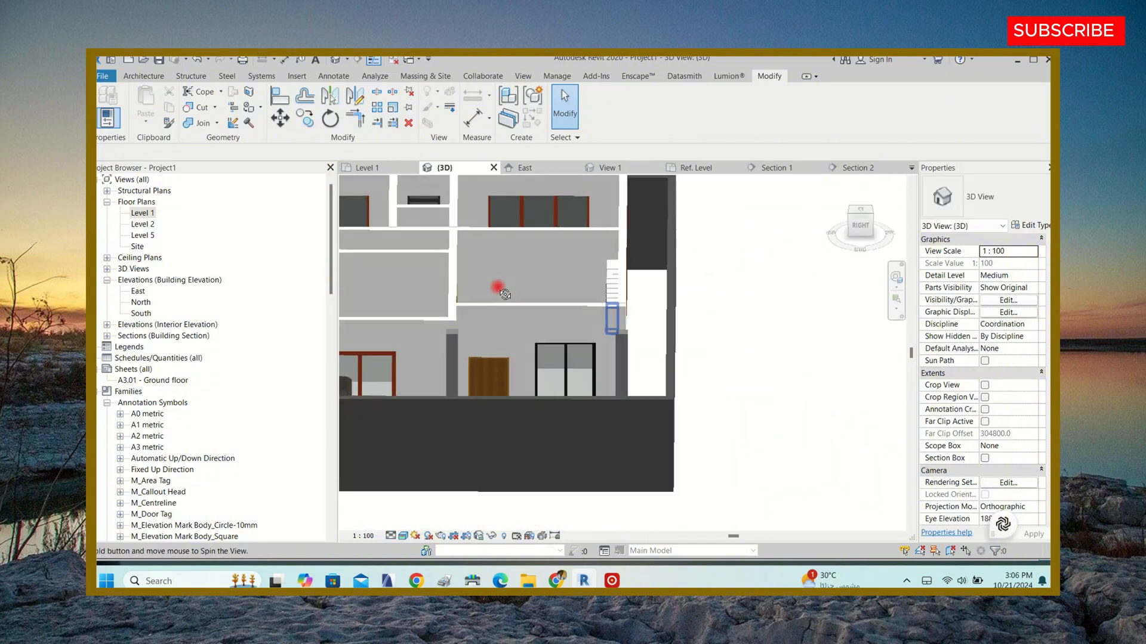
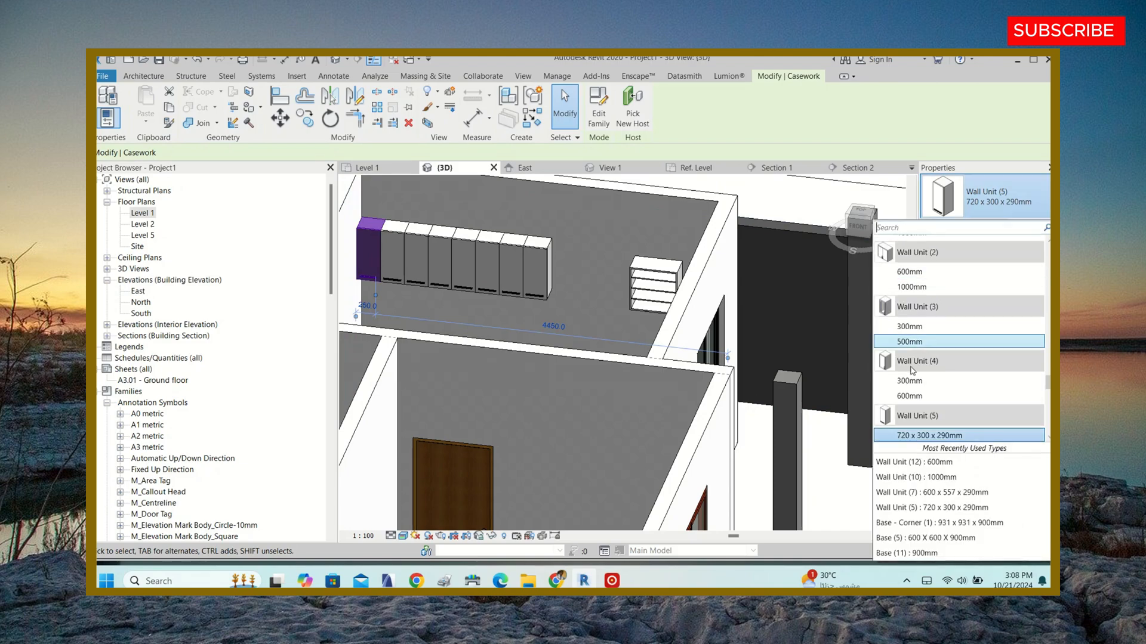
# - Try the Wall Unit - Corner (3), Corner (2) 300mm and Corner (1) 300mm types on the wall unit at the room corner
pyautogui.scroll(-5, 918, 375)
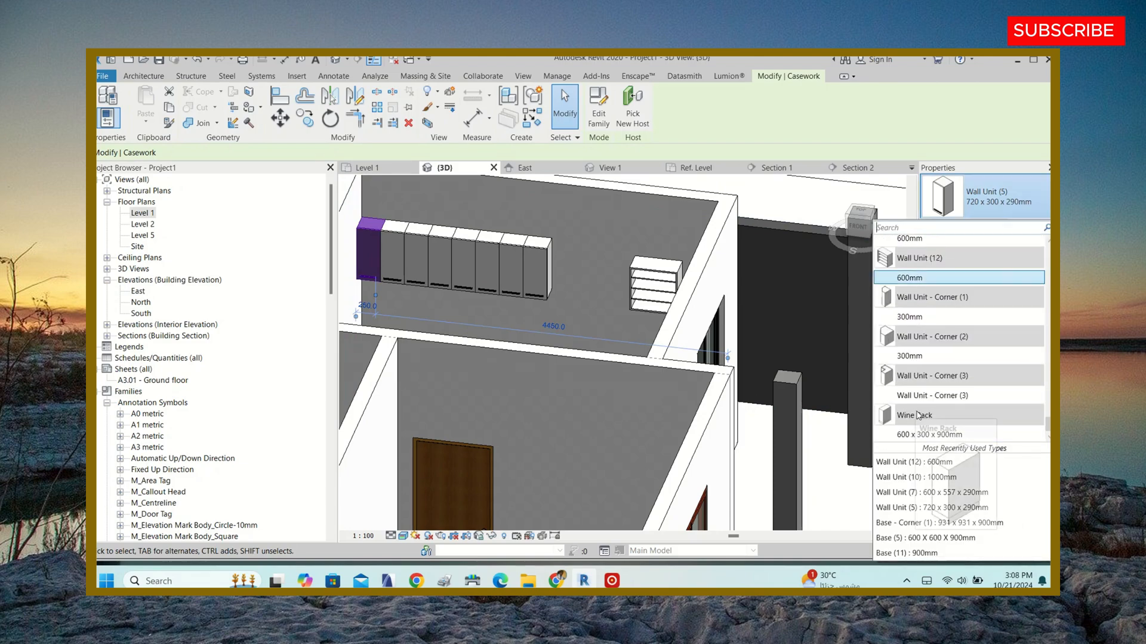
pyautogui.click(913, 395)
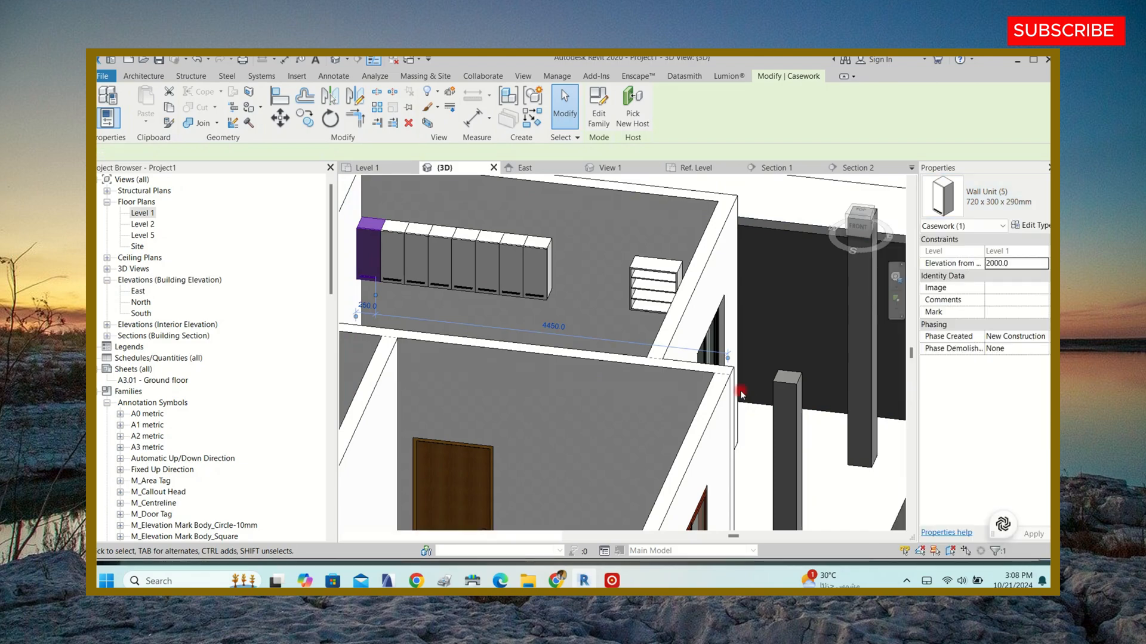
pyautogui.scroll(-3, 564, 278)
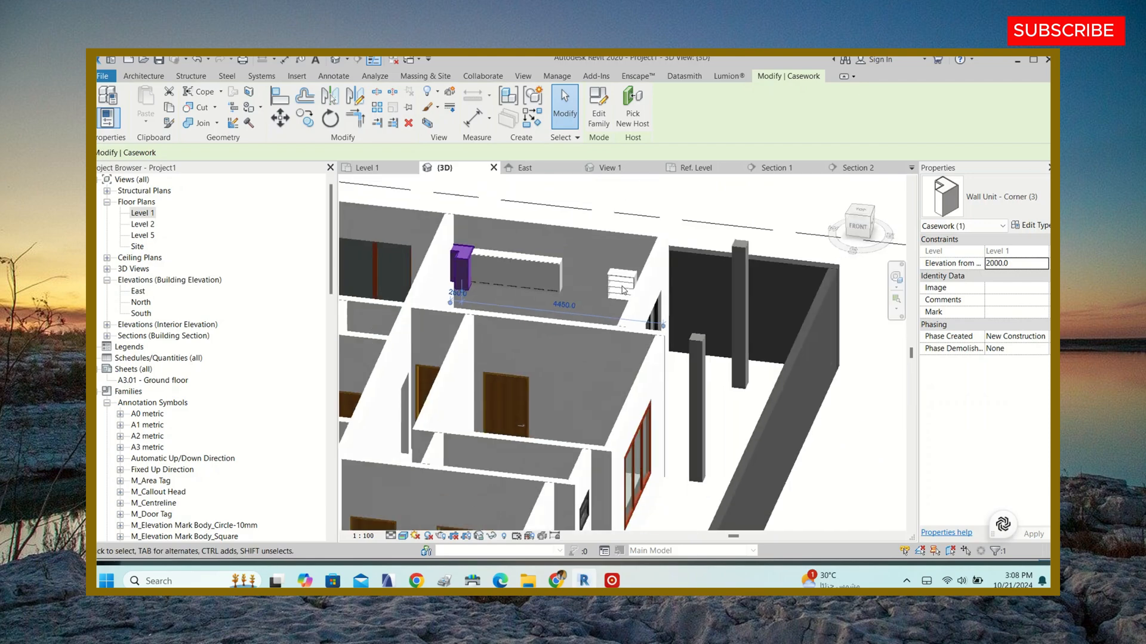
pyautogui.click(984, 197)
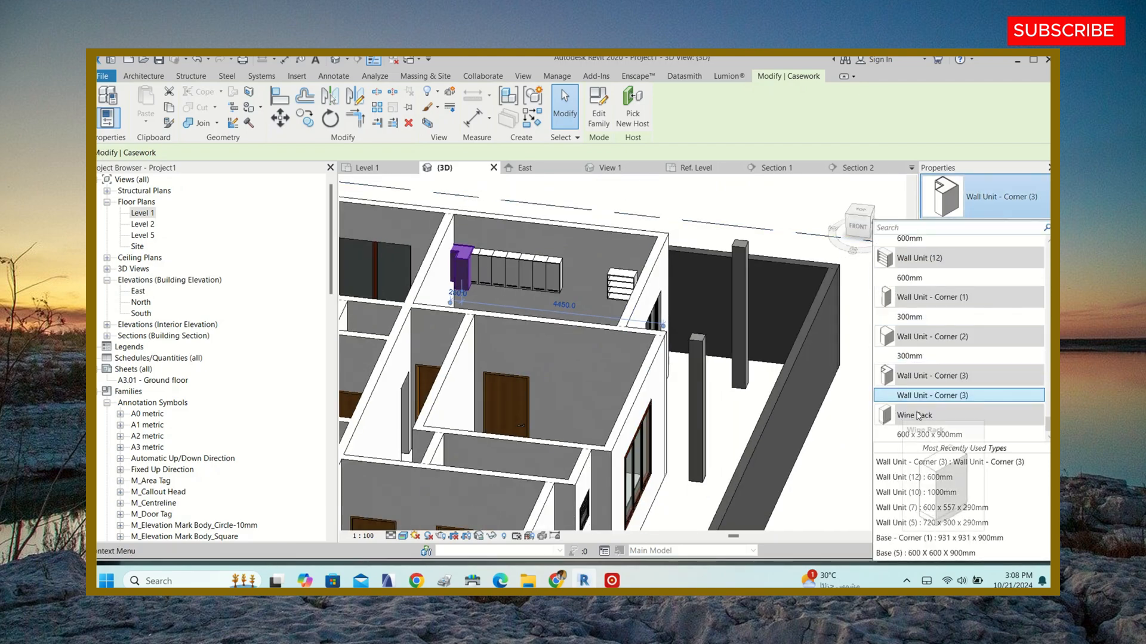
pyautogui.click(939, 356)
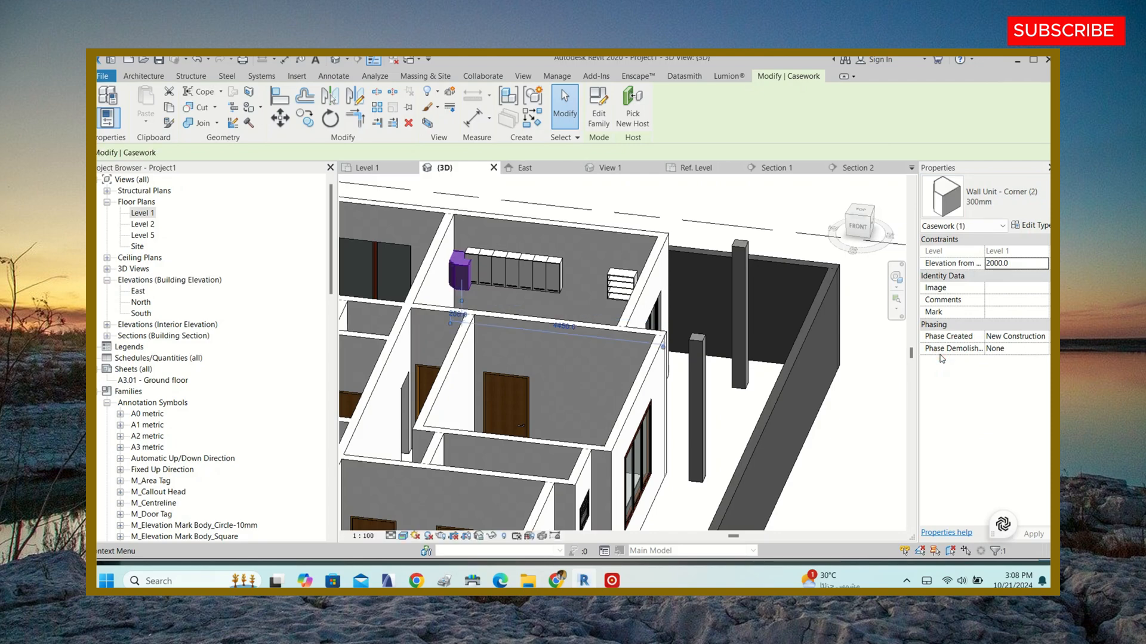
pyautogui.click(1002, 206)
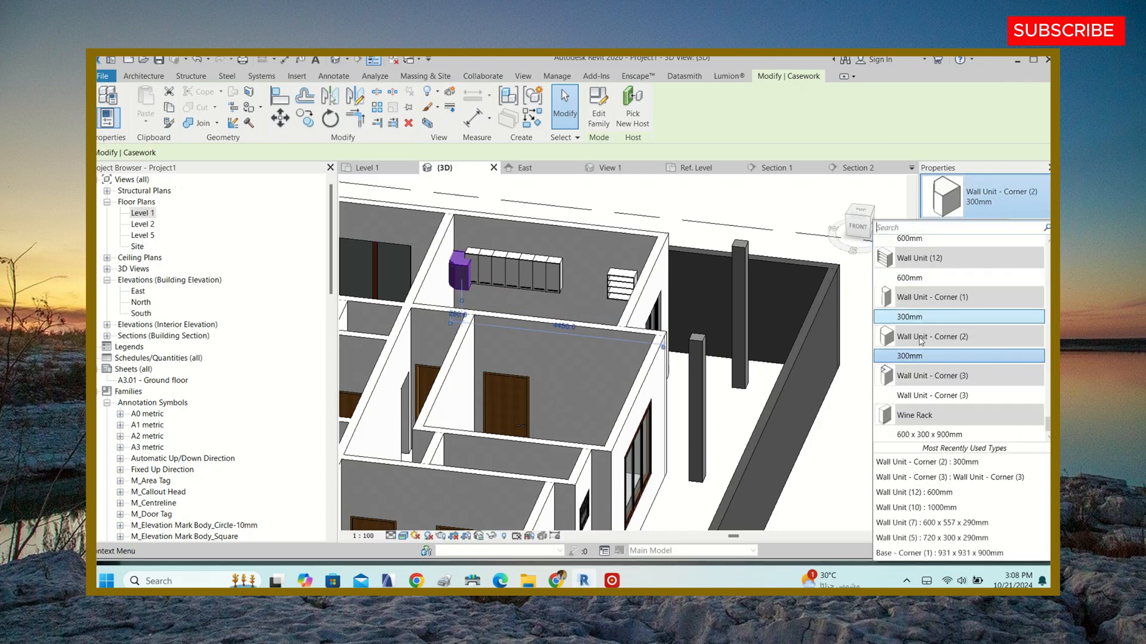
pyautogui.click(917, 316)
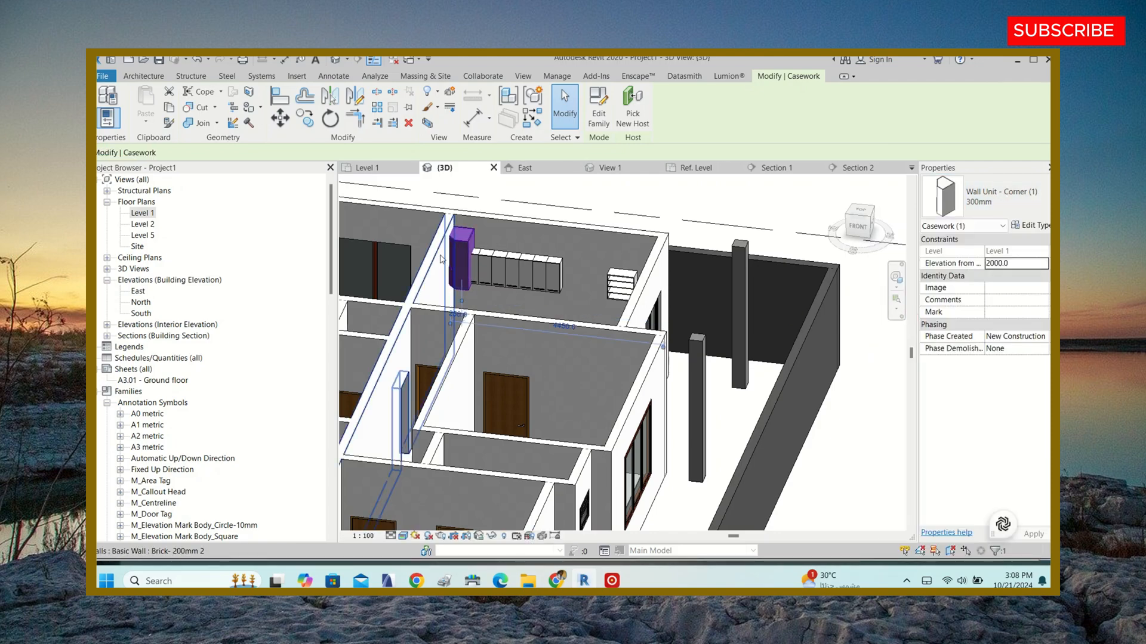
# - Try to change the corner wall unit to the Wine Rack 600 x 300 x 900mm type
pyautogui.scroll(2, 453, 275)
pyautogui.click(913, 182)
pyautogui.click(946, 185)
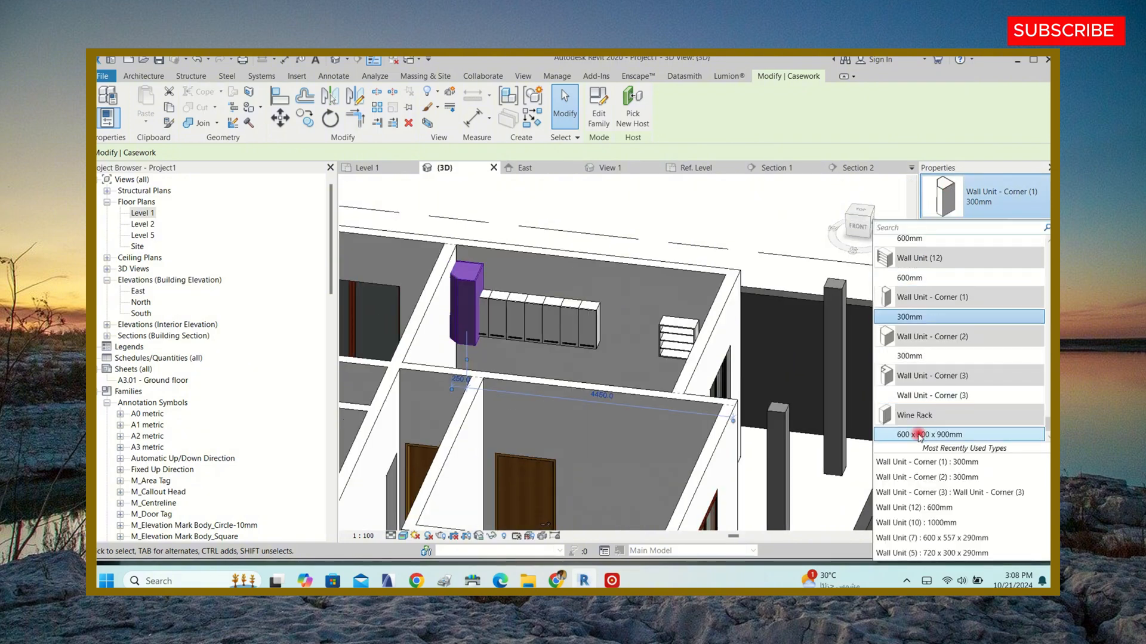
pyautogui.click(924, 434)
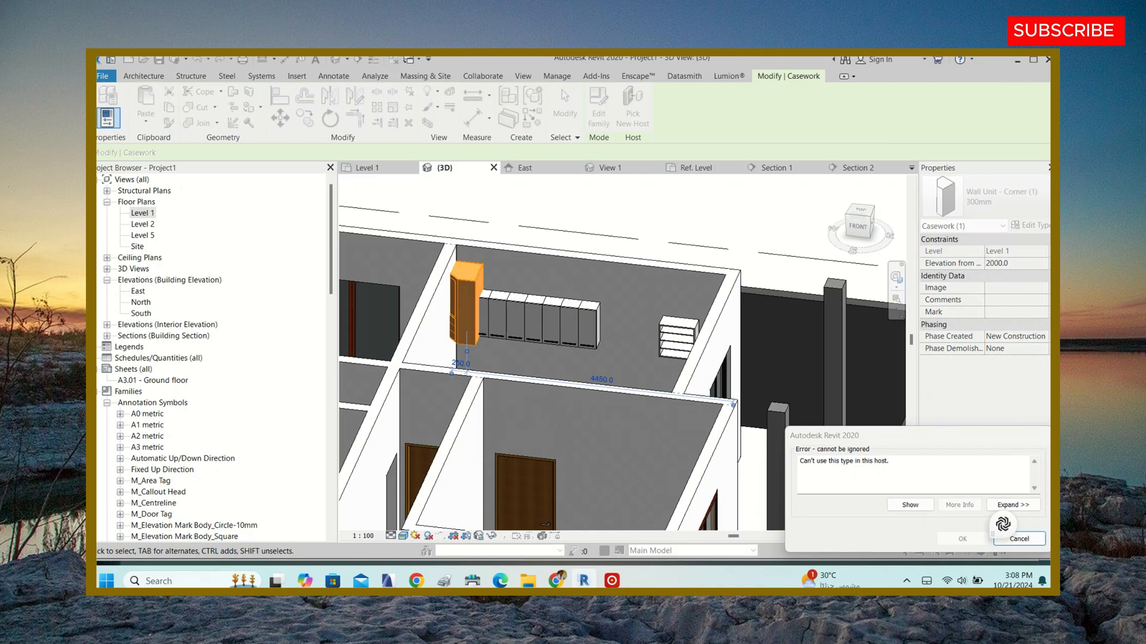
pyautogui.click(1019, 538)
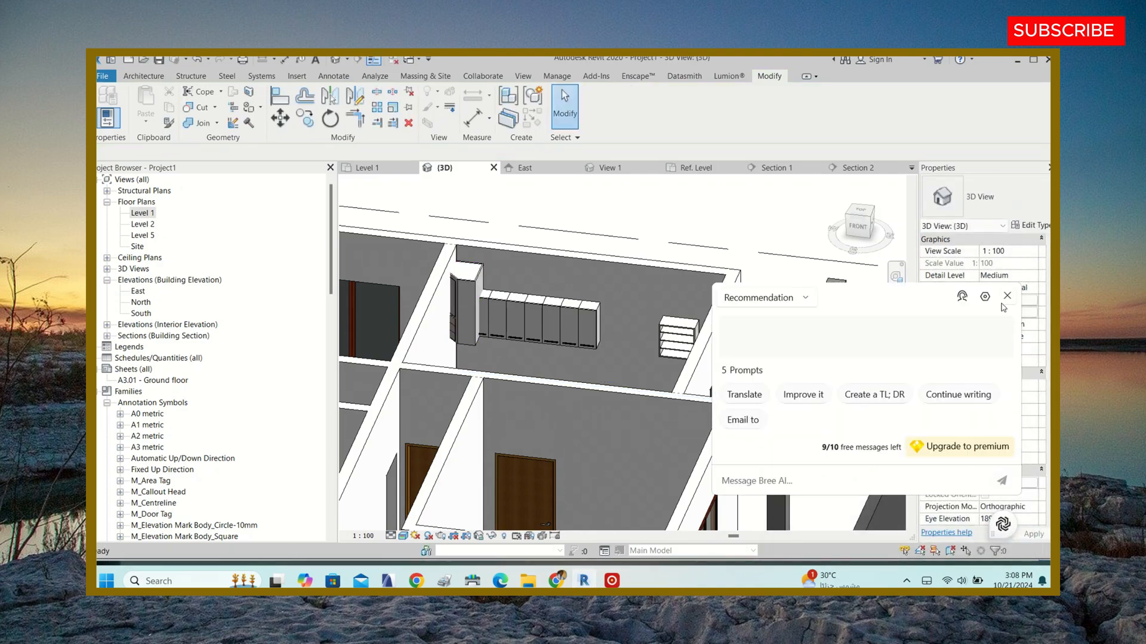
# - Change the second wall unit from the room corner to the Wall Unit (2) 1000mm type
pyautogui.click(475, 284)
pyautogui.press('Escape')
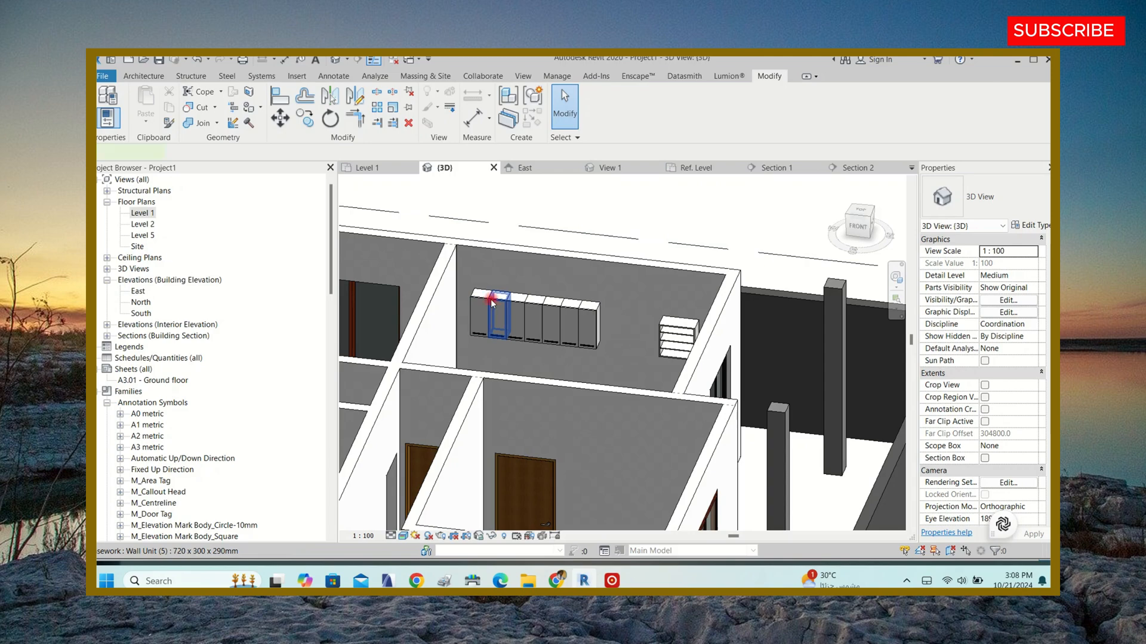
pyautogui.click(493, 303)
pyautogui.click(990, 196)
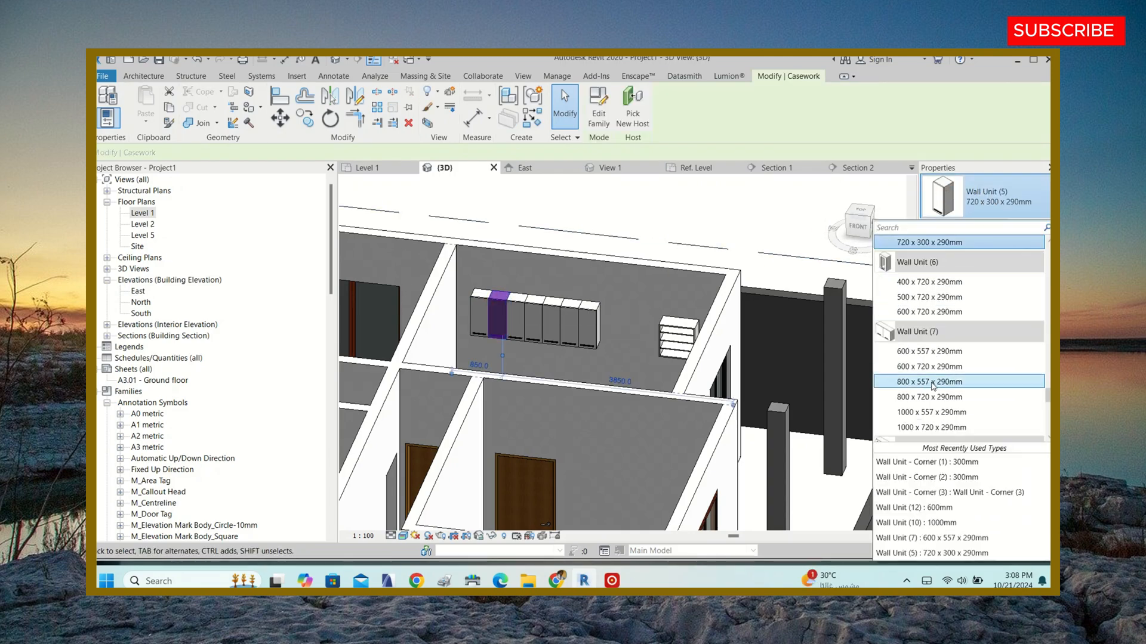
pyautogui.scroll(3, 932, 386)
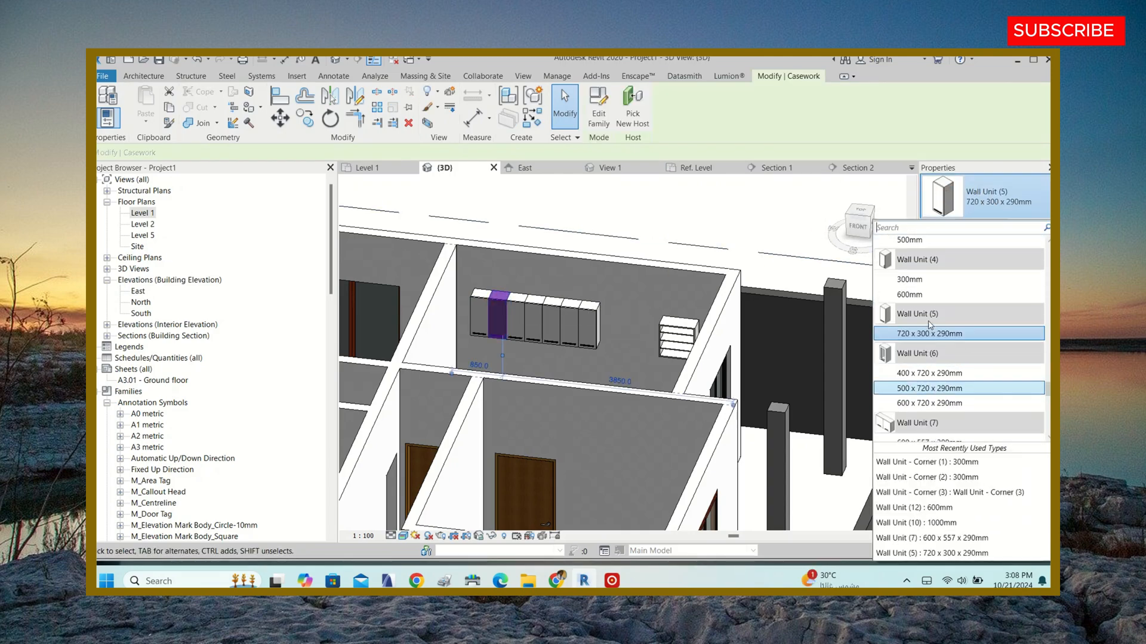
pyautogui.scroll(4, 928, 331)
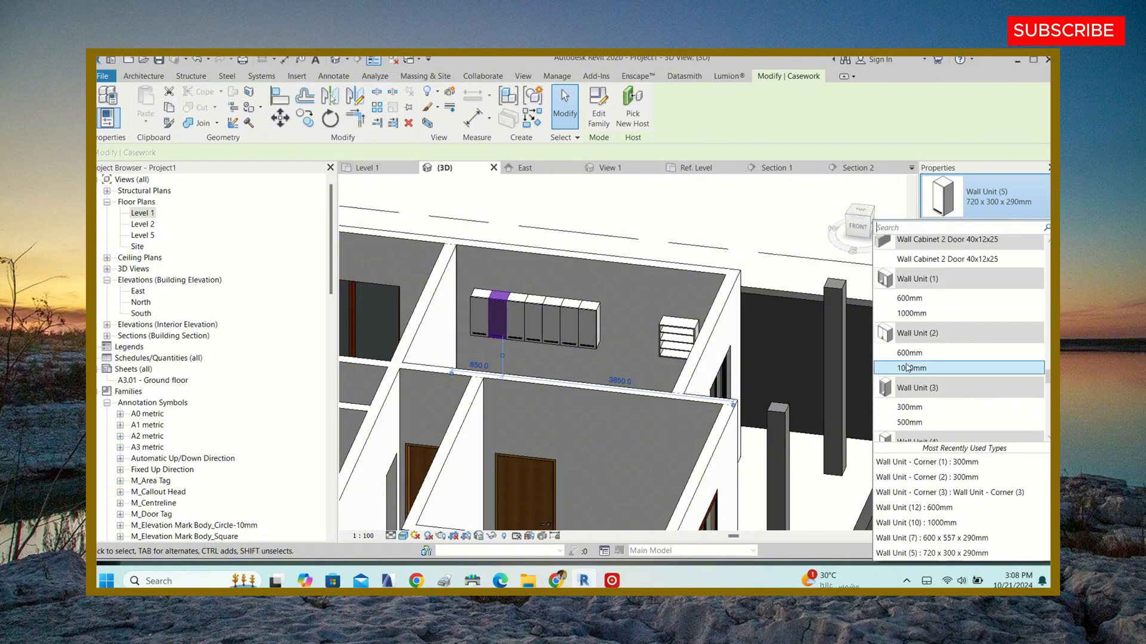
pyautogui.click(907, 367)
pyautogui.scroll(4, 484, 287)
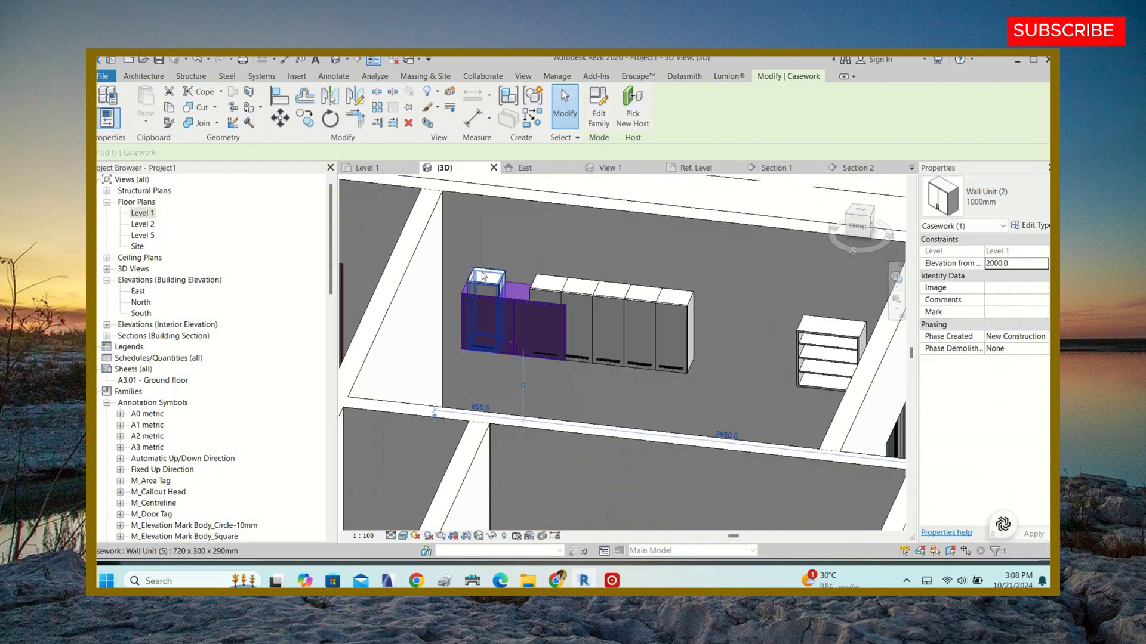
# - Delete the 720 x 300 x 290mm wall unit nearest the room corner in the Level 1 plan
pyautogui.press('Escape')
pyautogui.click(494, 278)
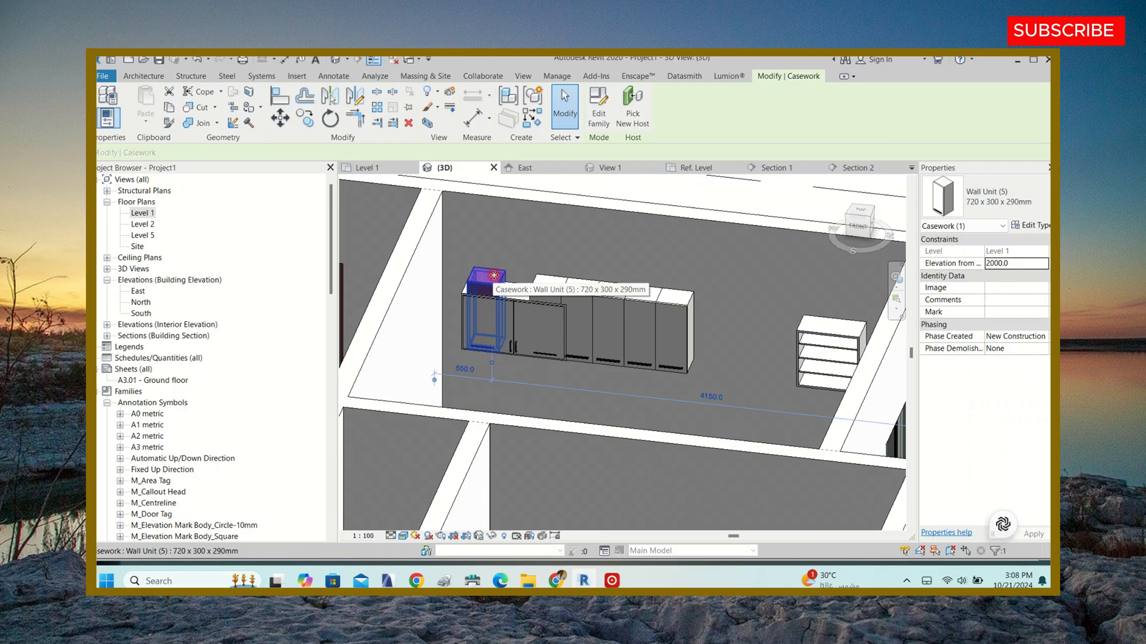
pyautogui.click(375, 168)
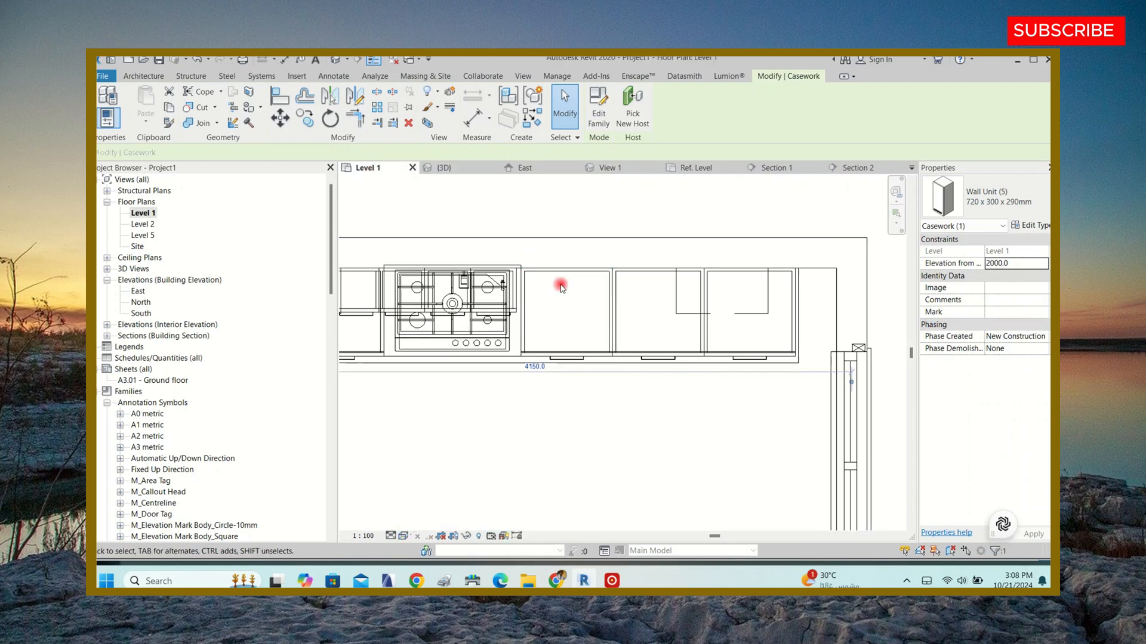
pyautogui.scroll(5, 499, 310)
pyautogui.press('Escape')
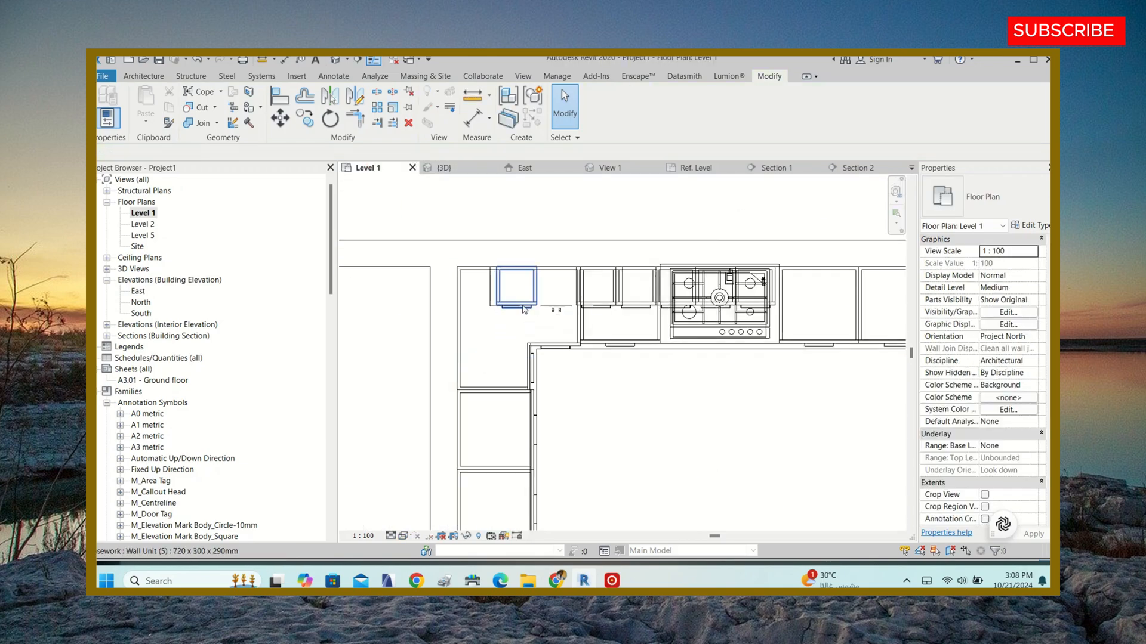
pyautogui.click(523, 306)
pyautogui.press('Delete')
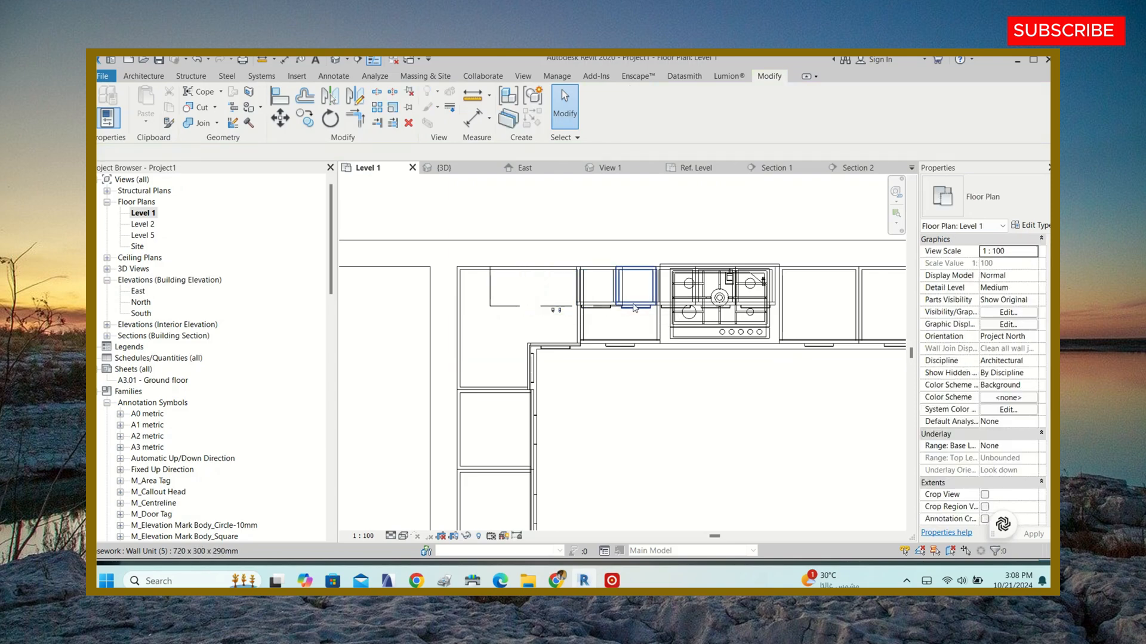
# - Delete the 720 x 300 x 290mm wall units between the 1000mm unit and the far side of the cooktop
pyautogui.click(611, 308)
pyautogui.press('Escape')
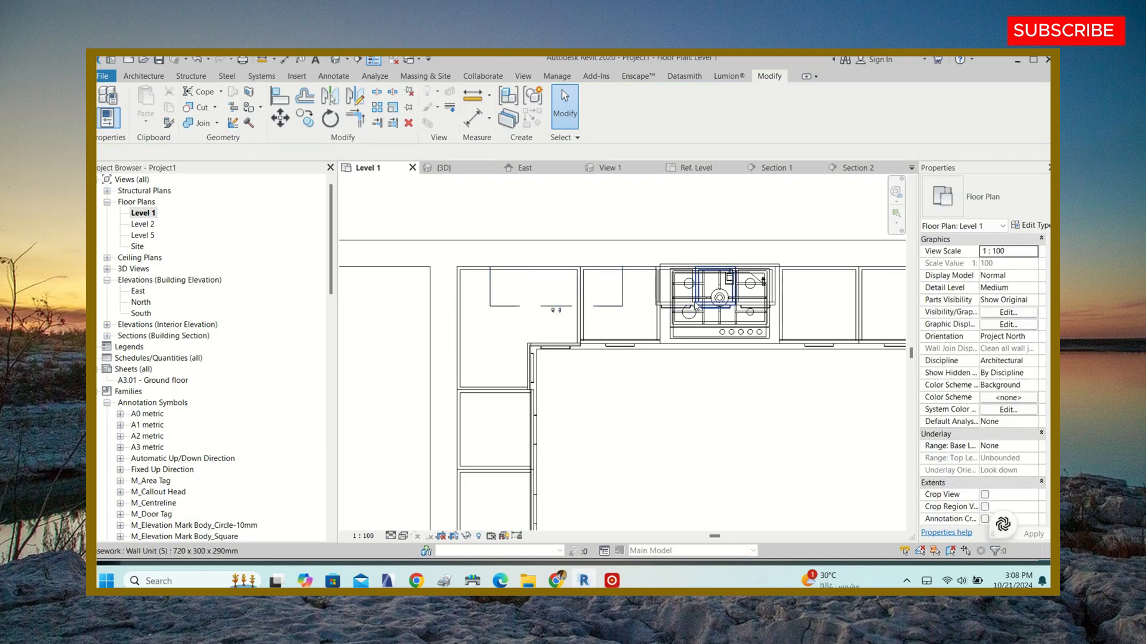
pyautogui.click(747, 306)
pyautogui.press('Delete')
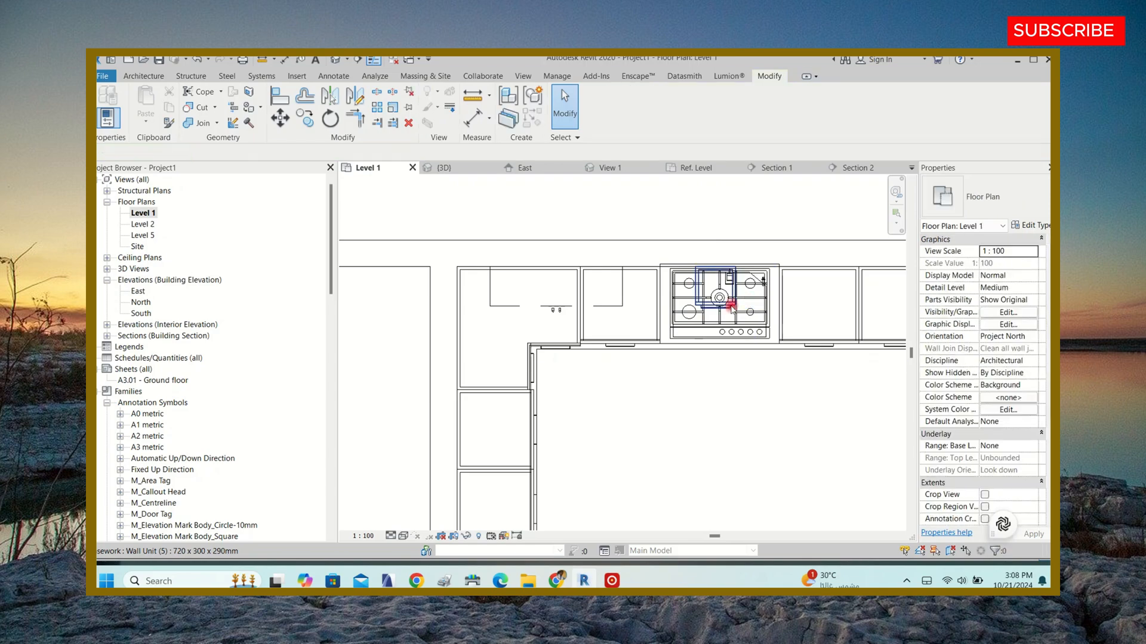
pyautogui.click(726, 304)
pyautogui.press('Delete')
pyautogui.scroll(-5, 631, 307)
pyautogui.scroll(1, 775, 297)
pyautogui.scroll(1, 775, 296)
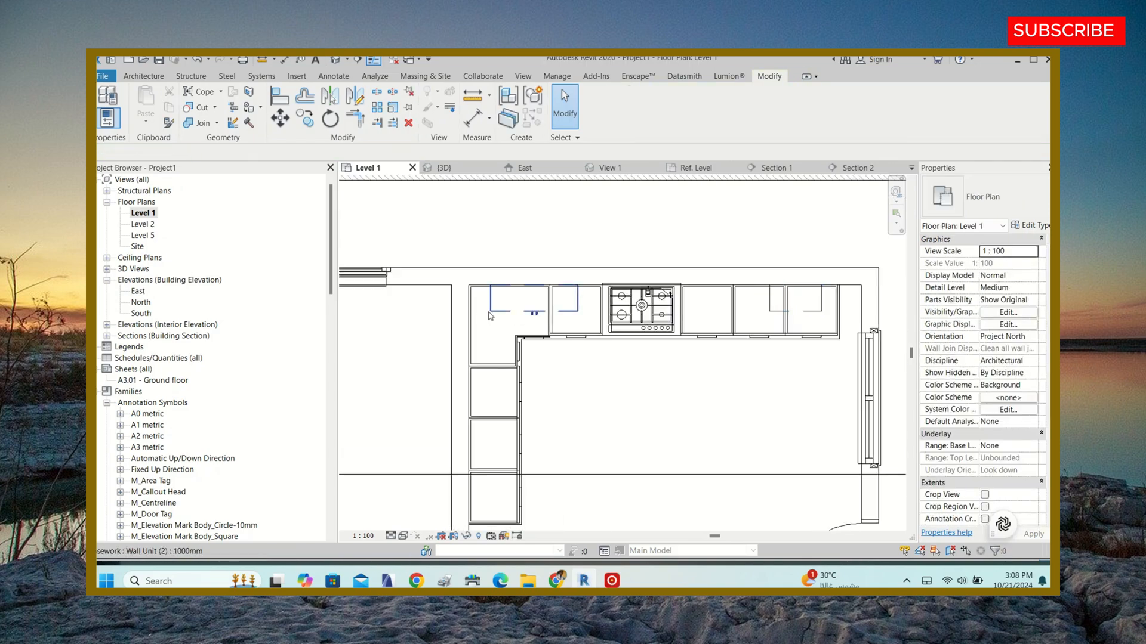
# - Align the side of the 1000mm wall unit with the side wall at the kitchen corner
pyautogui.click(531, 310)
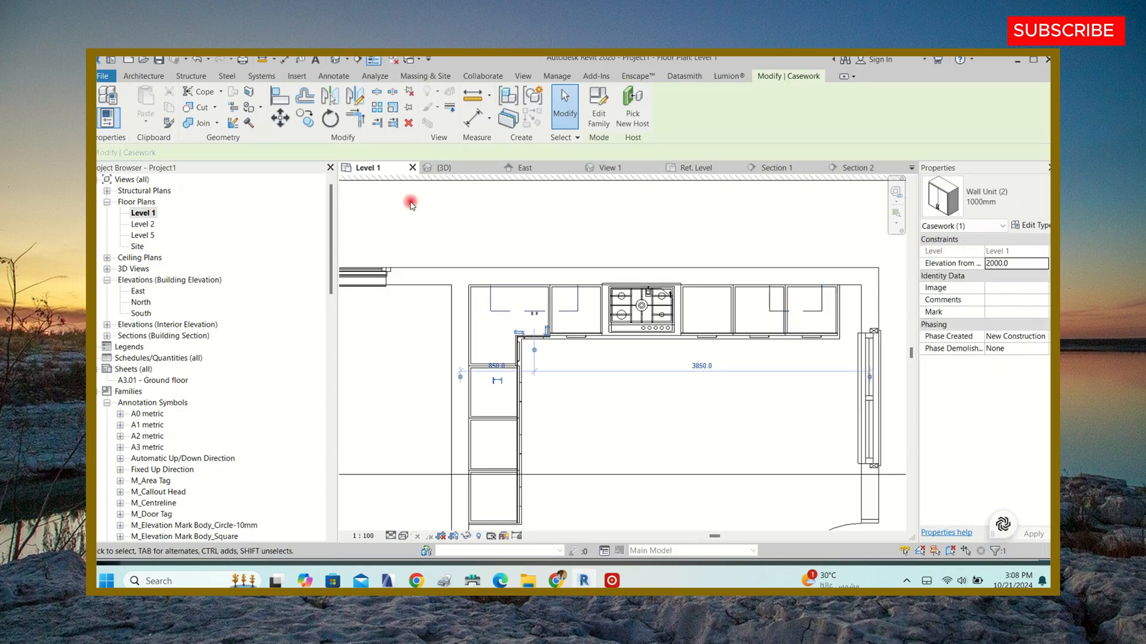
pyautogui.click(275, 101)
pyautogui.scroll(2, 442, 292)
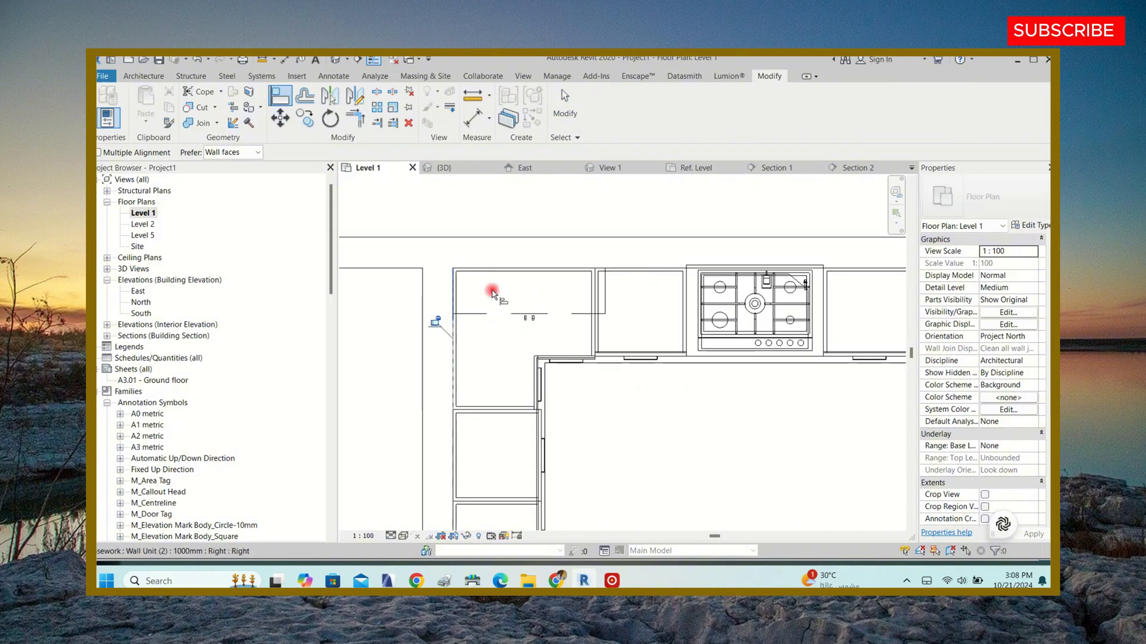
pyautogui.scroll(-3, 494, 295)
pyautogui.press('Escape')
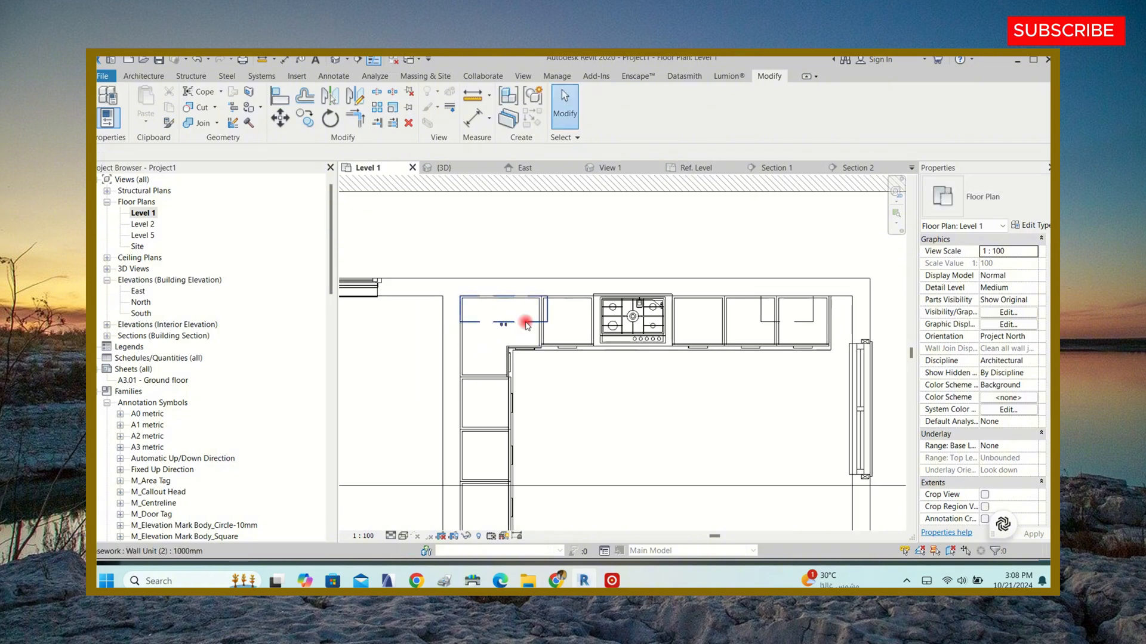
# - Copy the 1000mm wall unit along the back wall twice, once edge to edge and once just past the cooktop
pyautogui.click(526, 324)
pyautogui.click(305, 118)
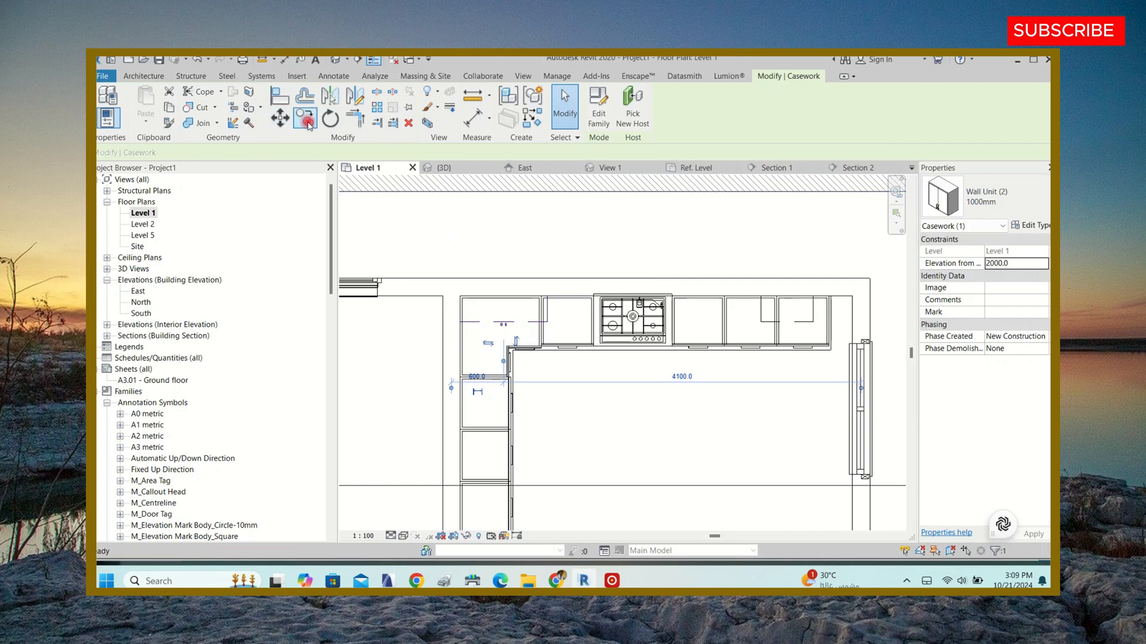
pyautogui.scroll(3, 468, 344)
pyautogui.click(464, 336)
pyautogui.click(696, 336)
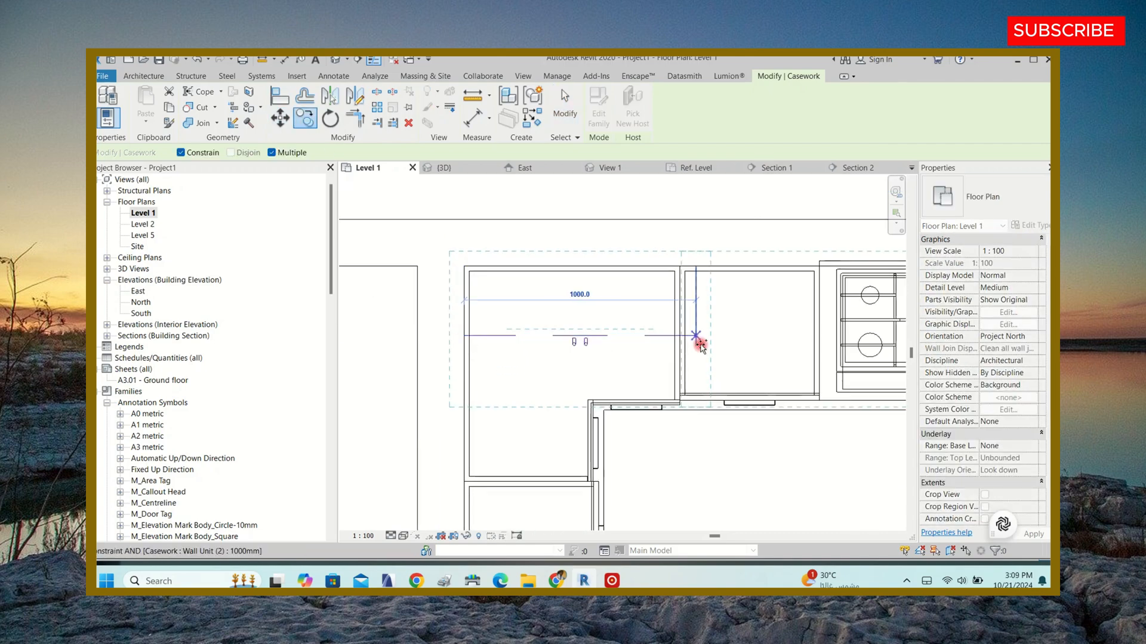
pyautogui.click(698, 342)
pyautogui.scroll(-3, 470, 341)
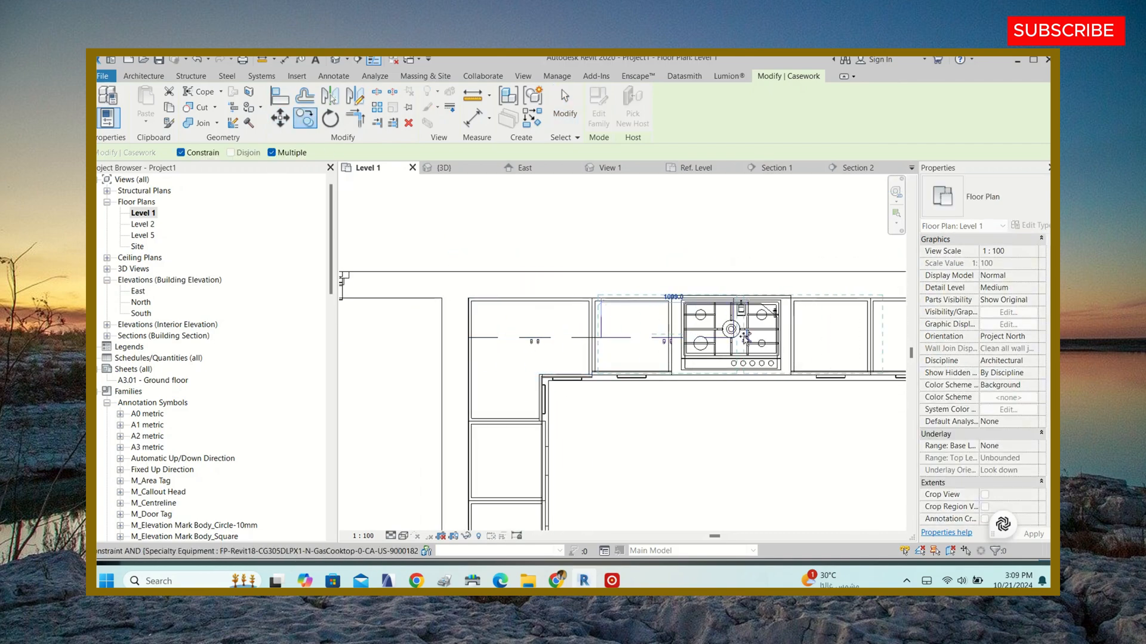
pyautogui.scroll(3, 746, 340)
pyautogui.click(777, 340)
pyautogui.scroll(-3, 704, 344)
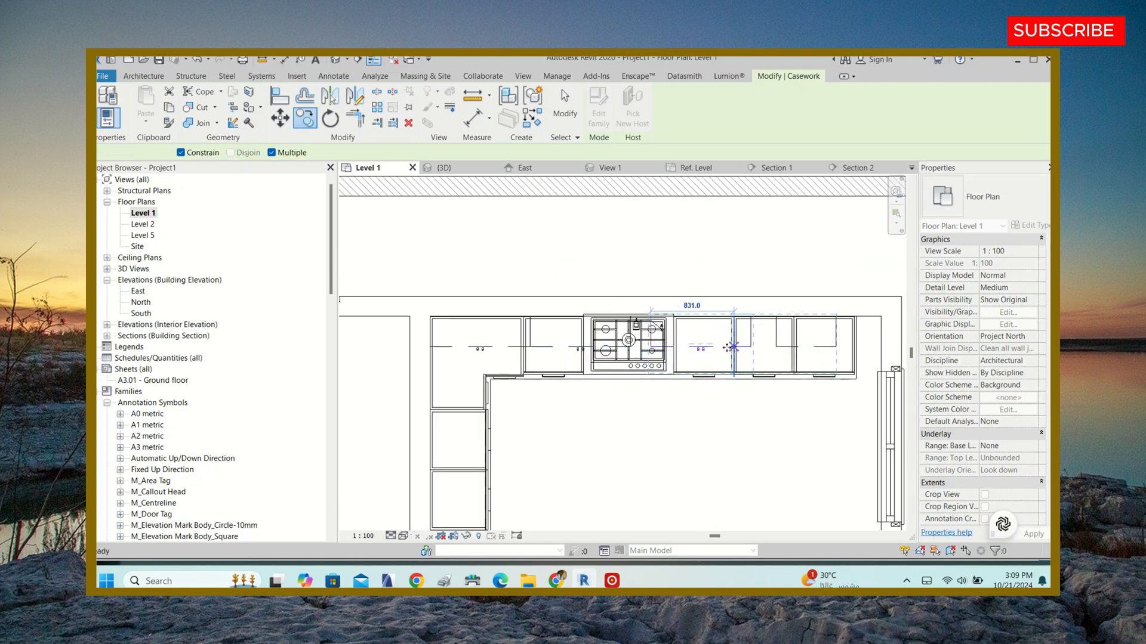
pyautogui.press('Escape')
pyautogui.press('Escape')
# - Examine the double-door wall units in the 3D view and in Section 2
pyautogui.click(442, 171)
pyautogui.scroll(-3, 711, 335)
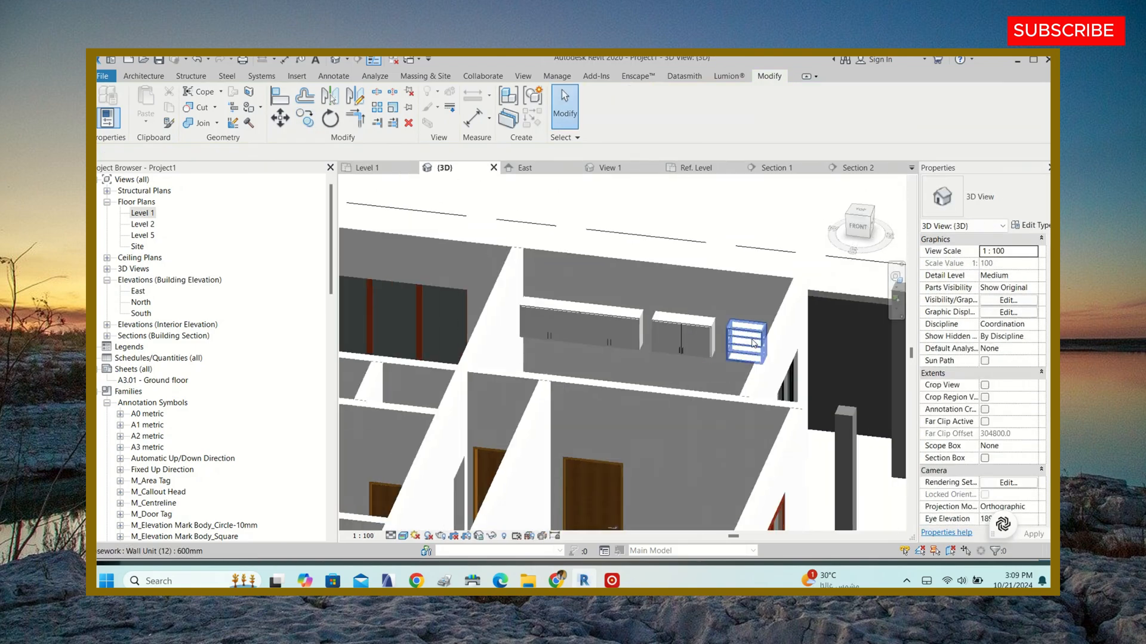
pyautogui.keyDown('shift'); pyautogui.moveTo(704, 342); pyautogui.dragTo(792, 204, button='middle'); pyautogui.keyUp('shift')
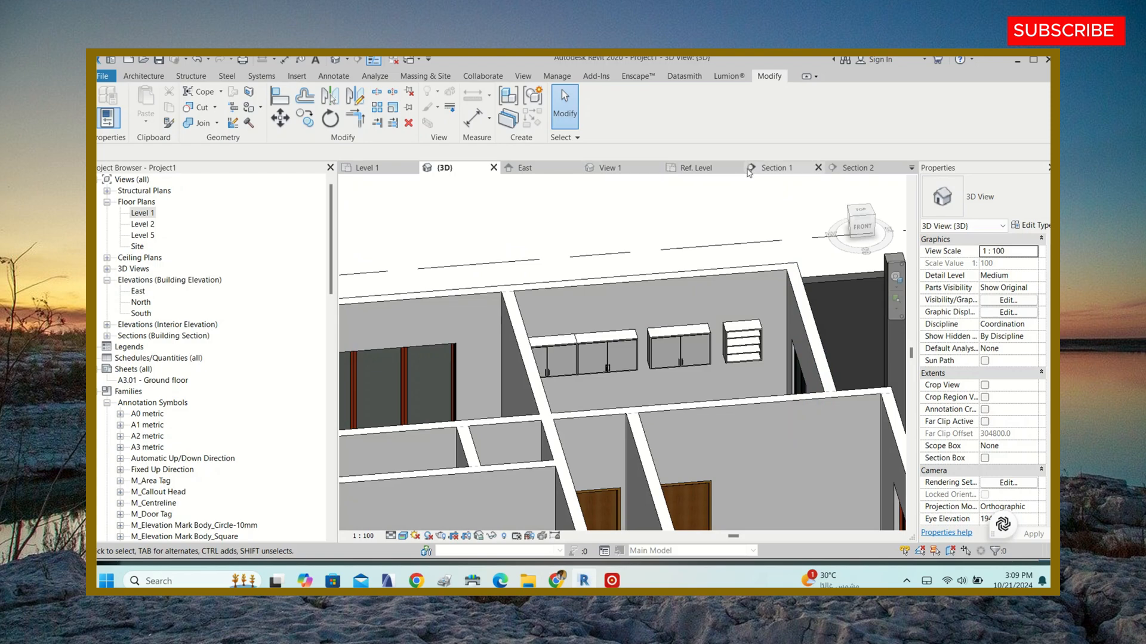
pyautogui.click(772, 168)
pyautogui.click(858, 167)
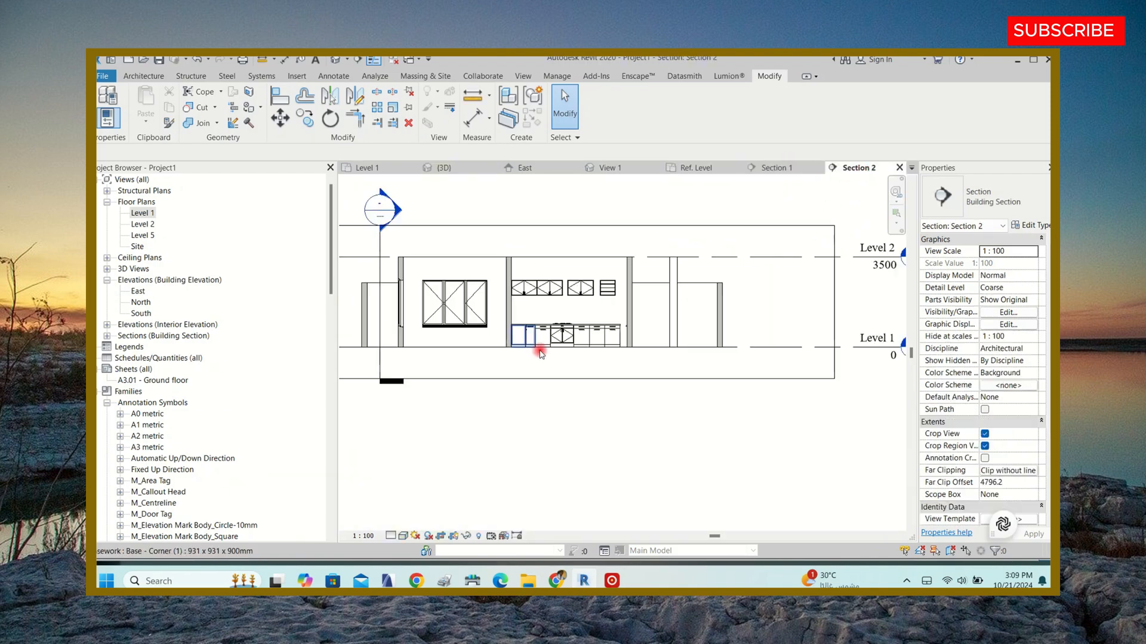
pyautogui.scroll(5, 540, 354)
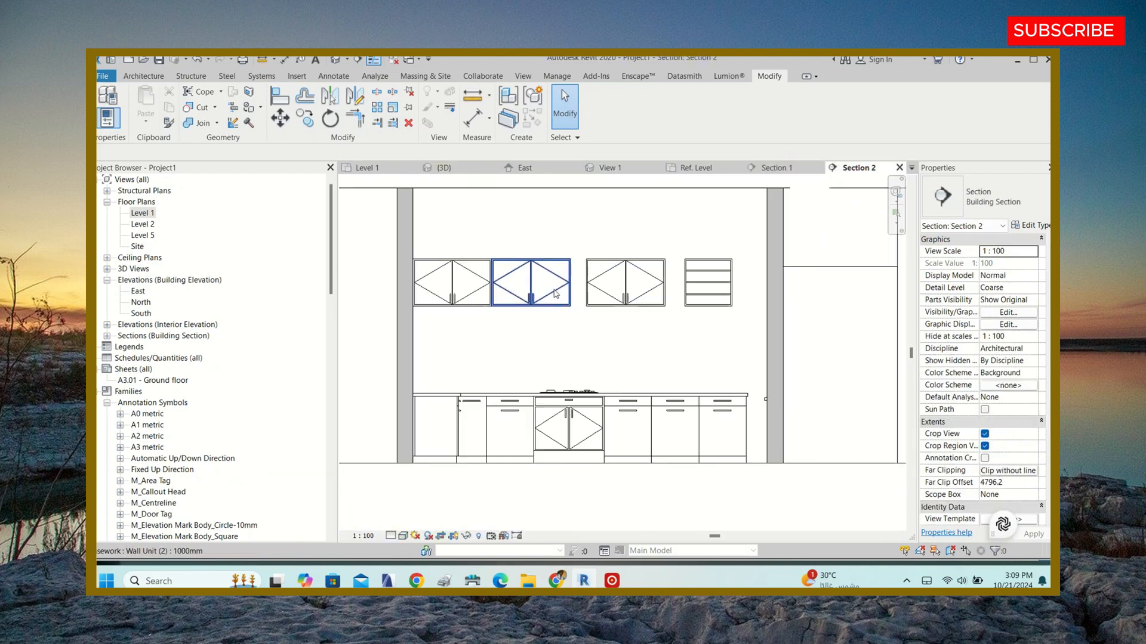
# - Align the open shelf unit's side with the outer edge of the second double-door wall unit in Section 2
pyautogui.scroll(2, 555, 293)
pyautogui.click(606, 301)
pyautogui.scroll(-2, 508, 317)
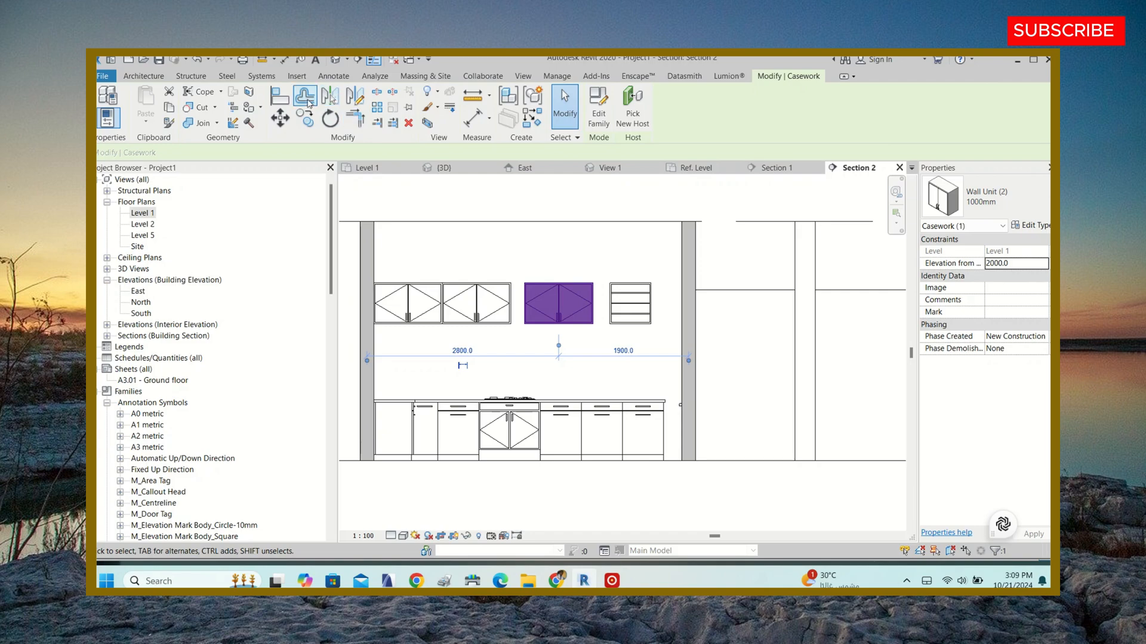
pyautogui.click(305, 98)
pyautogui.scroll(3, 569, 289)
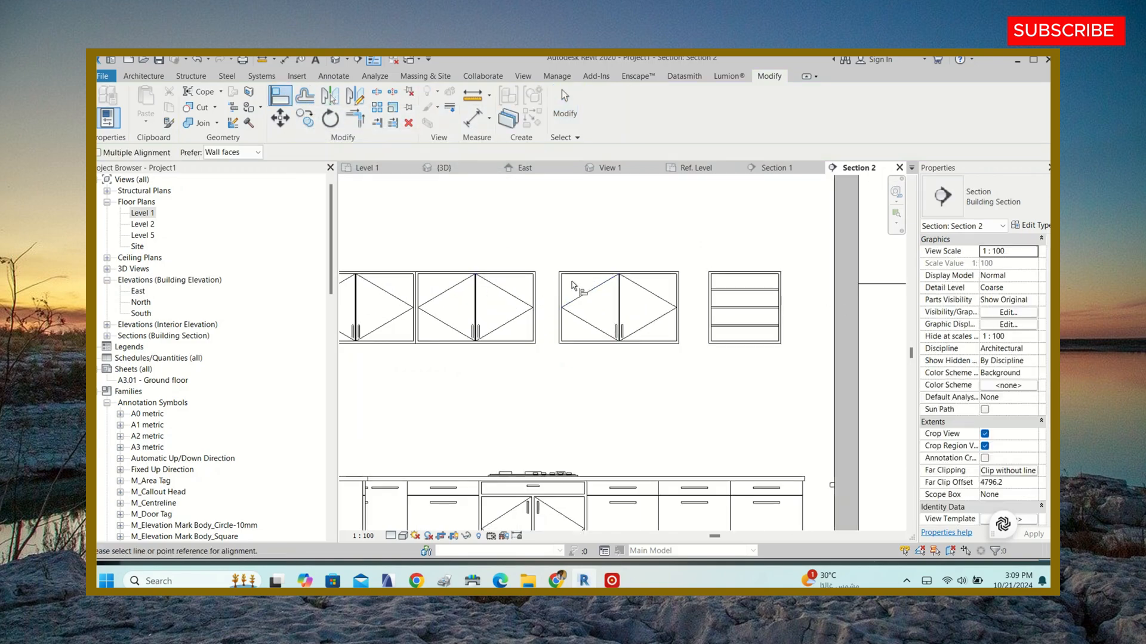
pyautogui.click(536, 288)
pyautogui.click(710, 292)
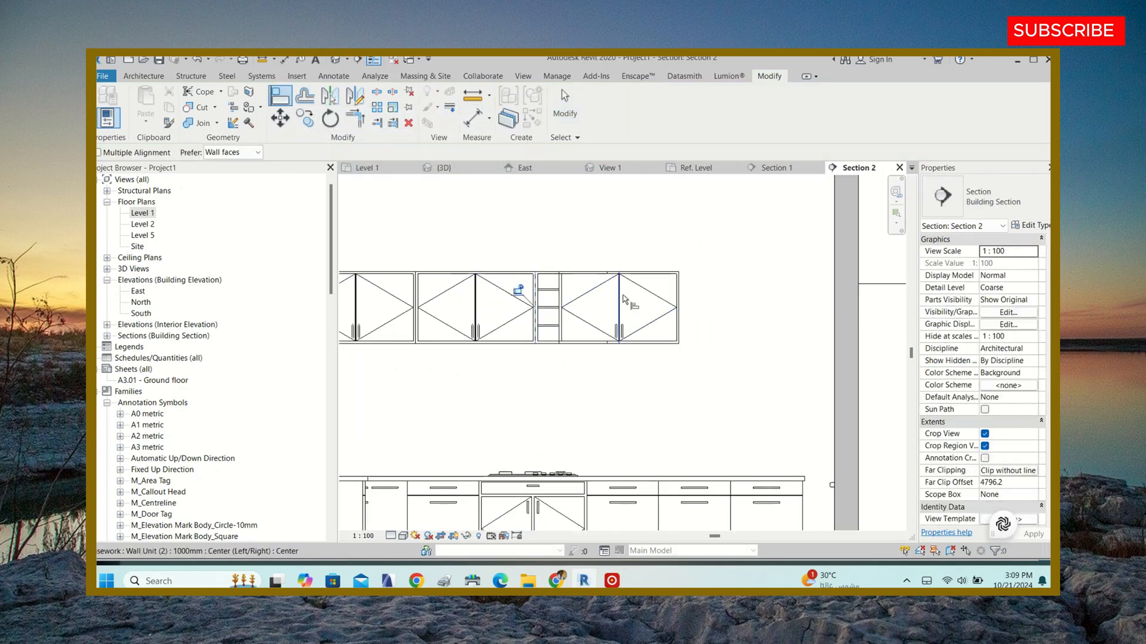
# - Move the third double-door wall unit clear of the open shelf unit and align its side with the shelf unit's free edge
pyautogui.press('Escape')
pyautogui.click(670, 307)
pyautogui.moveTo(670, 306); pyautogui.dragTo(768, 318)
pyautogui.press('Escape')
pyautogui.click(280, 97)
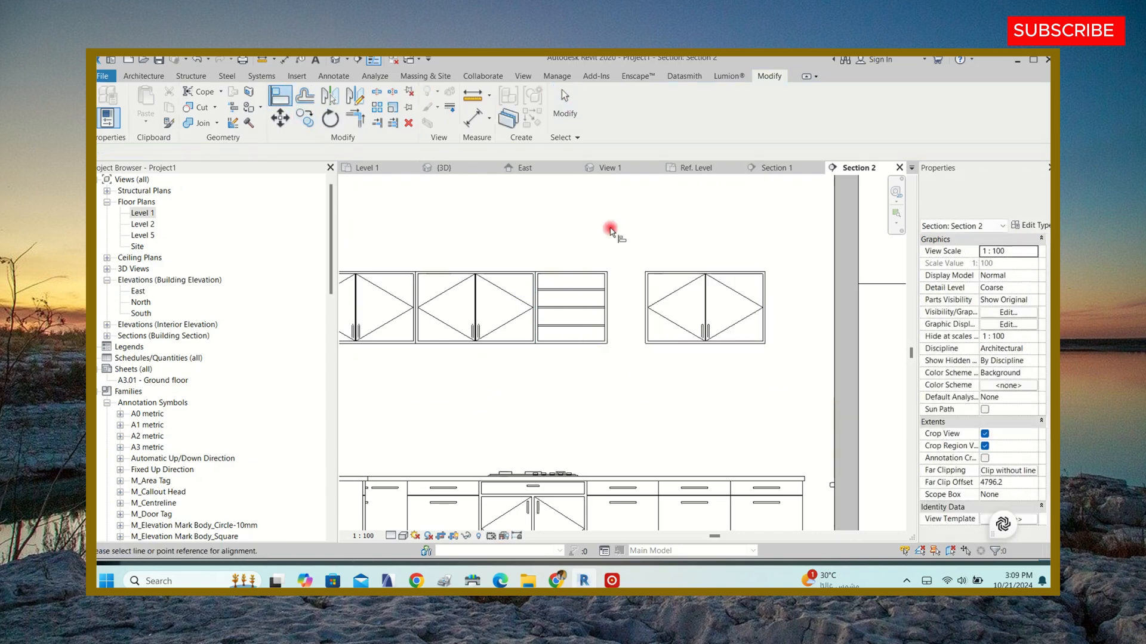
pyautogui.click(611, 305)
pyautogui.click(645, 304)
pyautogui.scroll(-4, 611, 293)
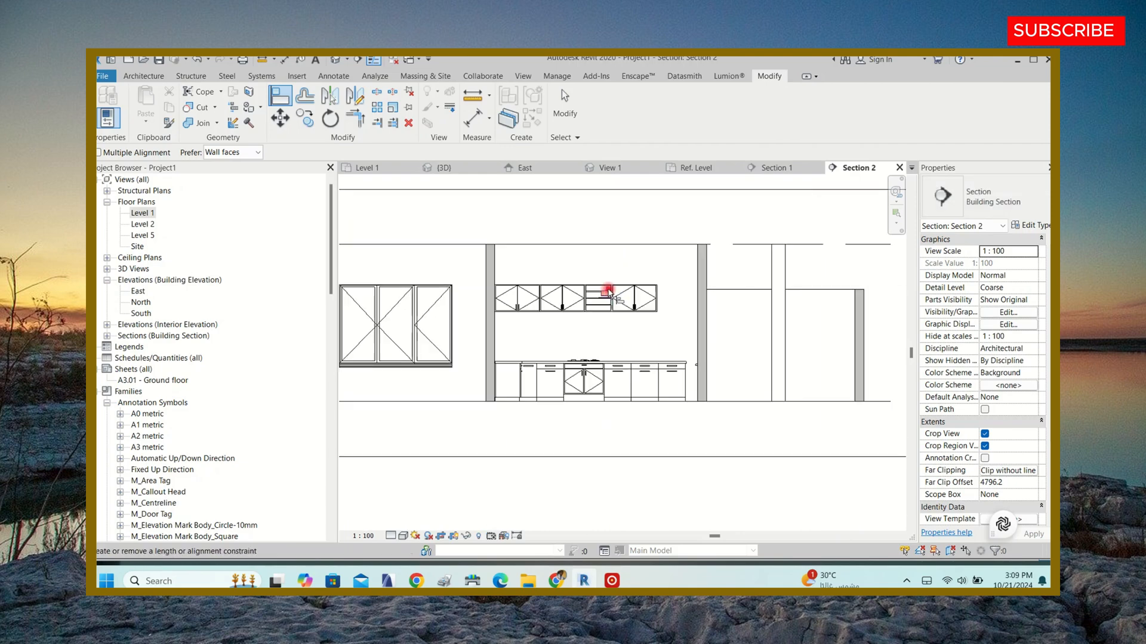
pyautogui.press('Escape')
# - Copy the Wall Unit (12) 600mm open shelf unit to the free edge of the last double-door unit
pyautogui.click(601, 295)
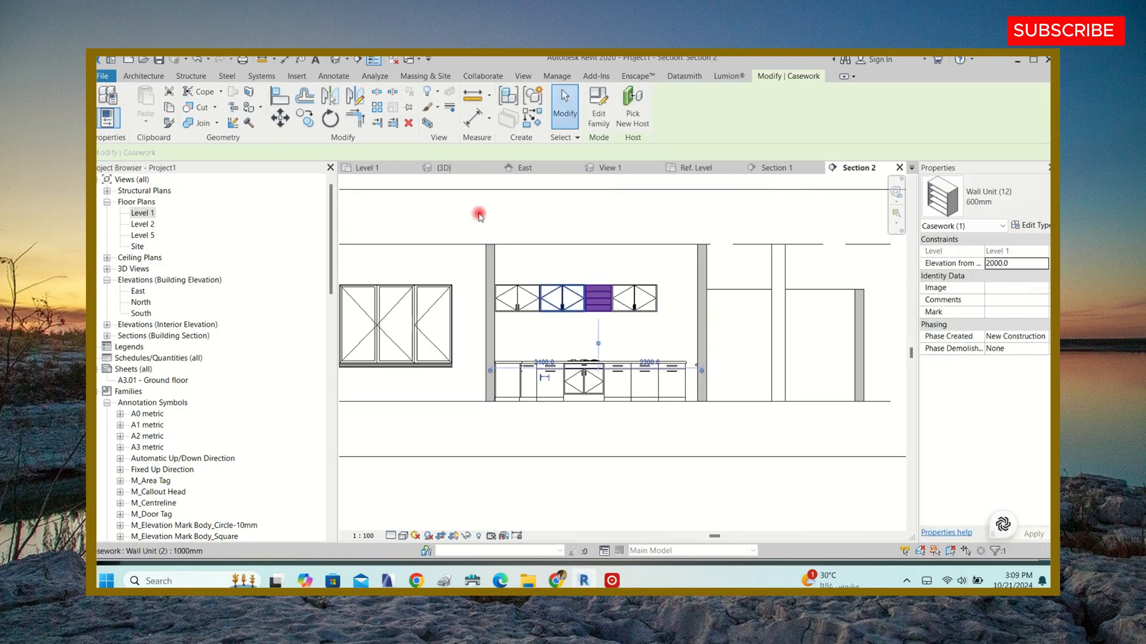
pyautogui.click(305, 119)
pyautogui.scroll(5, 602, 287)
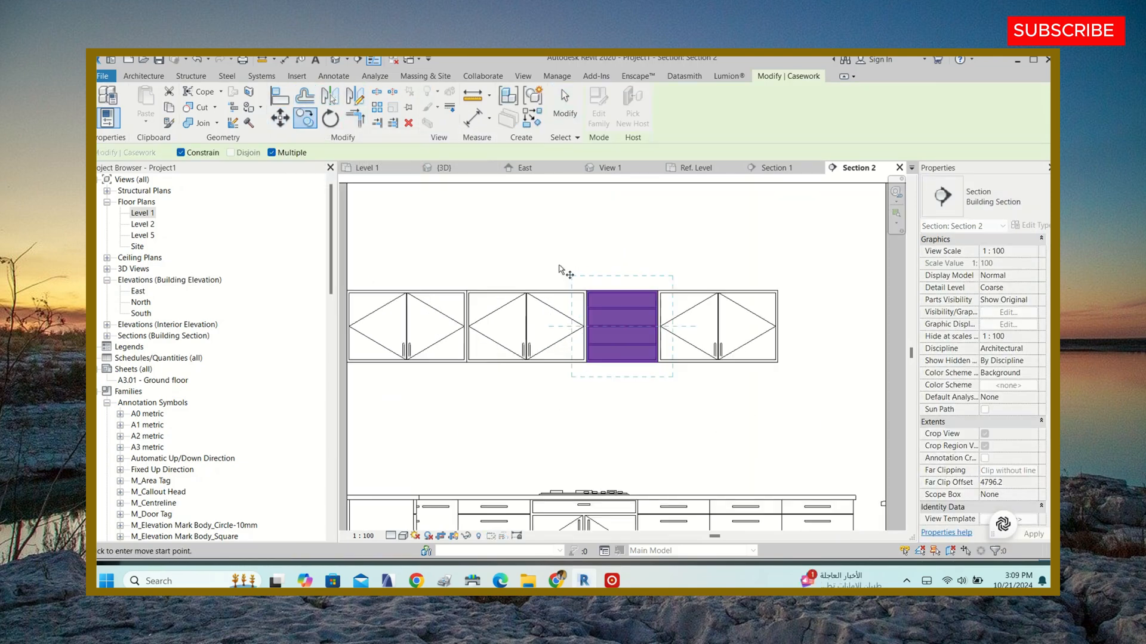
pyautogui.scroll(-4, 525, 292)
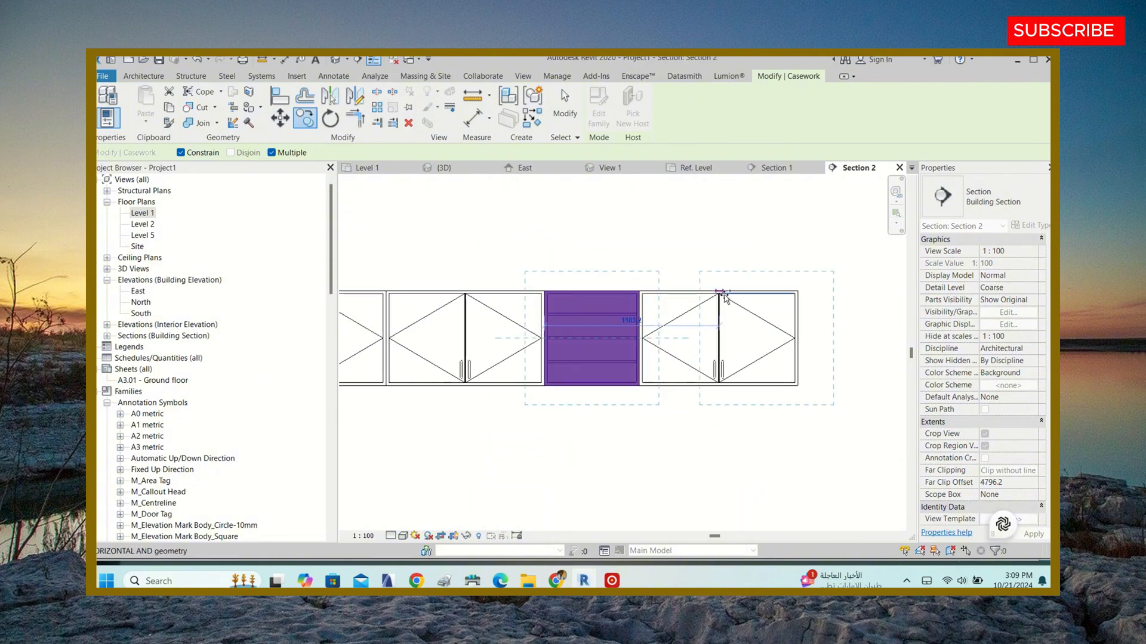
pyautogui.click(799, 292)
pyautogui.press('Escape')
pyautogui.press('Escape')
pyautogui.scroll(-3, 711, 289)
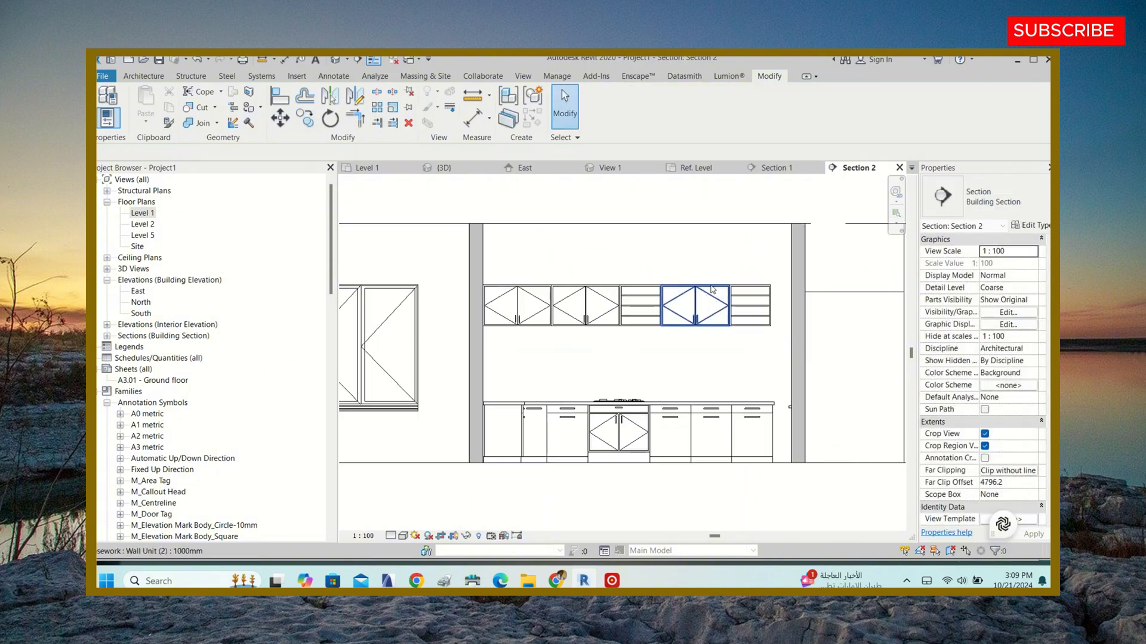
# - Open the 3D view and examine the finished row of double-door and open shelf units from several angles
pyautogui.scroll(-3, 588, 327)
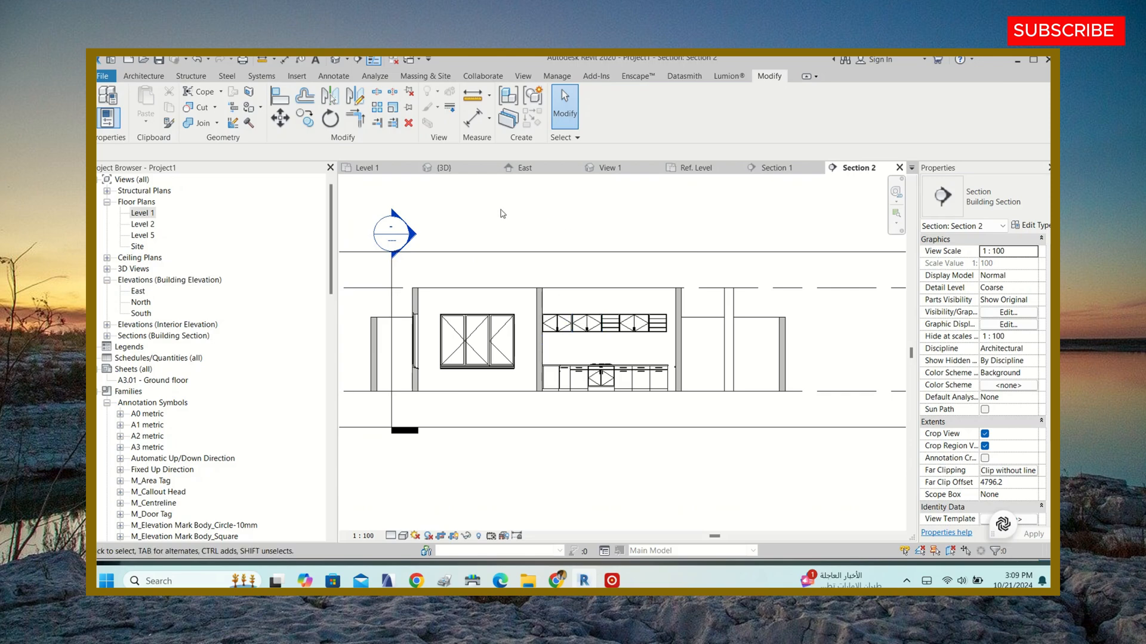
pyautogui.click(443, 167)
pyautogui.keyDown('shift'); pyautogui.moveTo(555, 364); pyautogui.dragTo(609, 335, button='middle'); pyautogui.keyUp('shift')
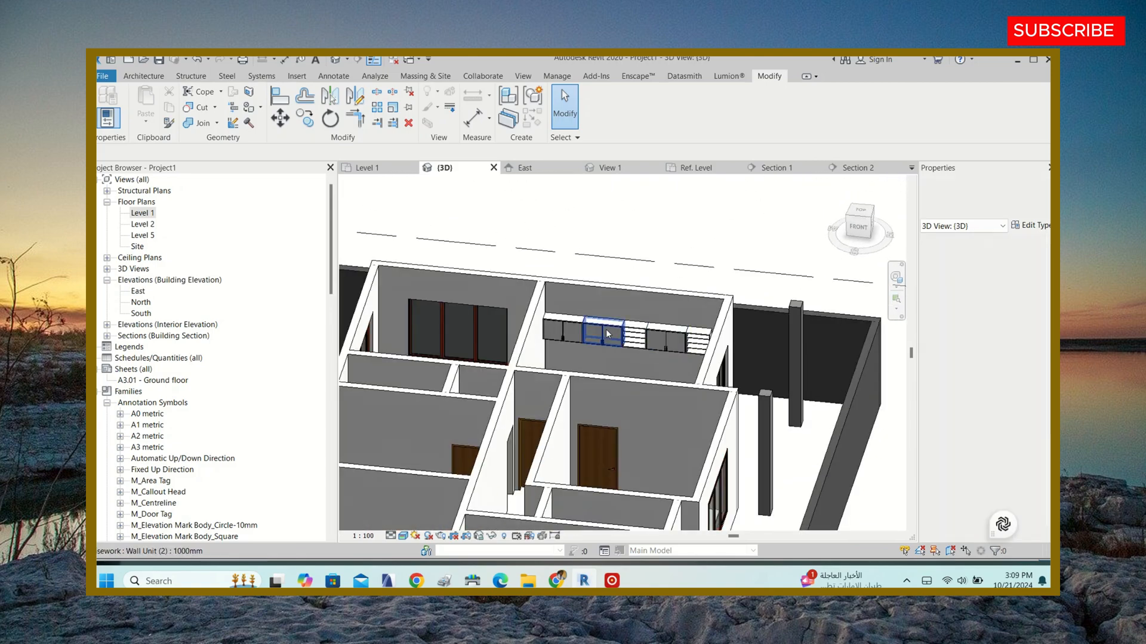
pyautogui.scroll(3, 559, 327)
pyautogui.scroll(2, 559, 326)
pyautogui.scroll(-4, 583, 324)
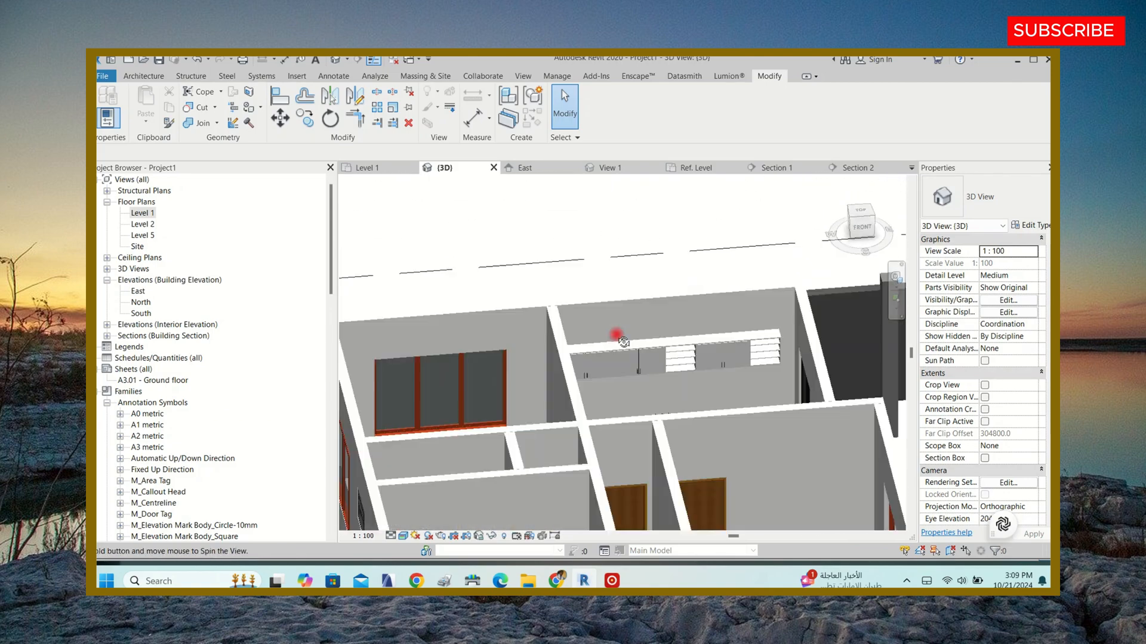
# - Reduce the type width of the Wall Unit (2) 1000mm double-door wall units
pyautogui.click(628, 360)
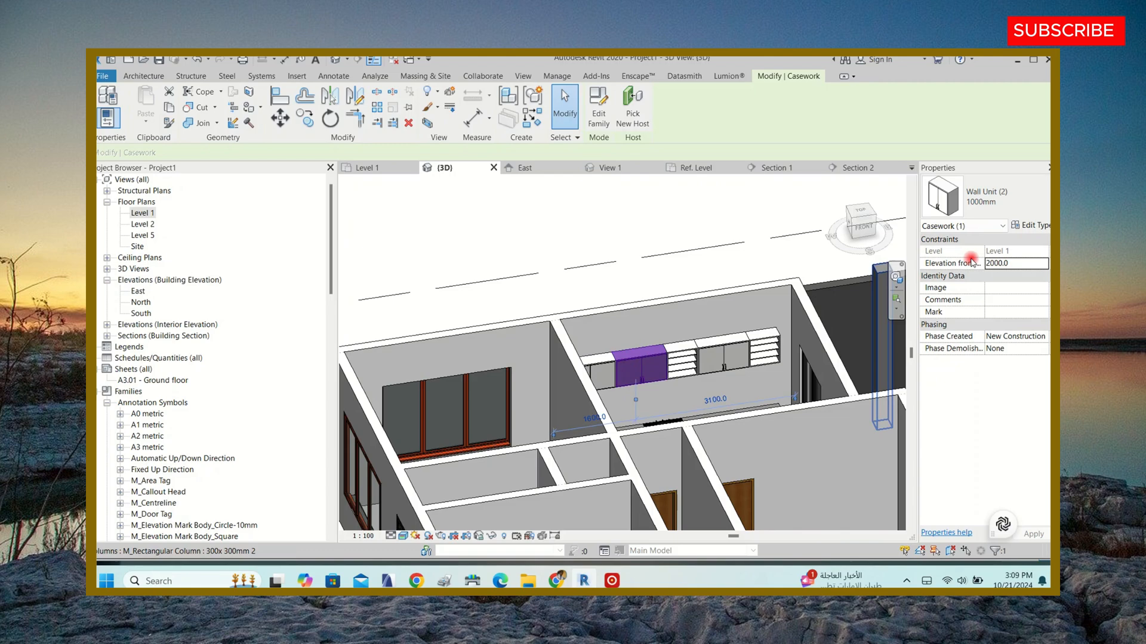
pyautogui.click(1040, 229)
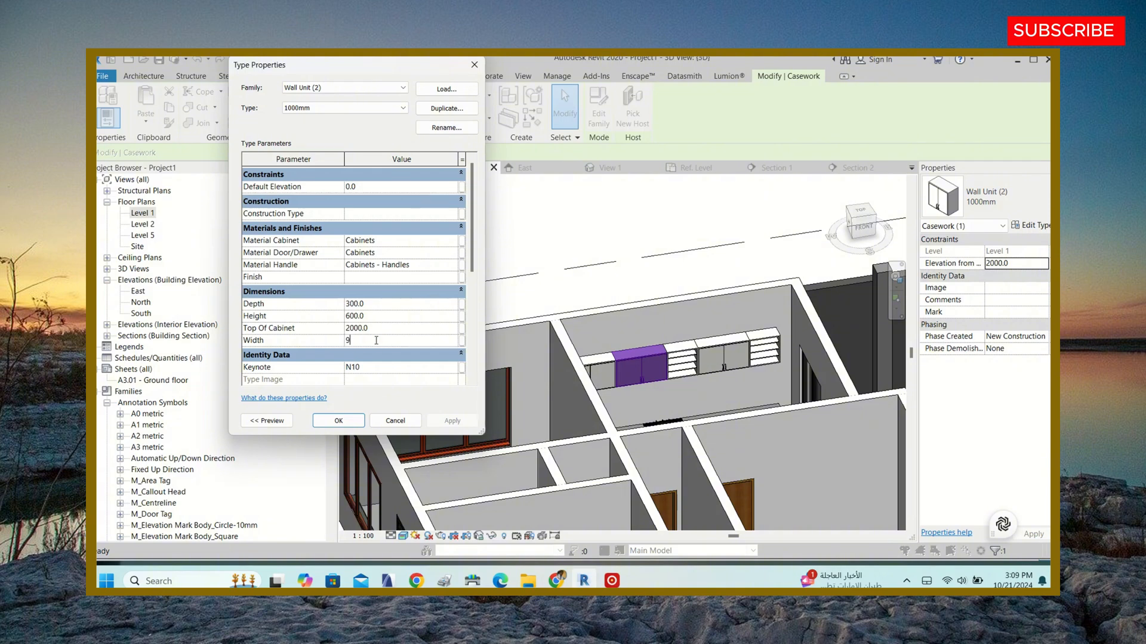
pyautogui.click(339, 422)
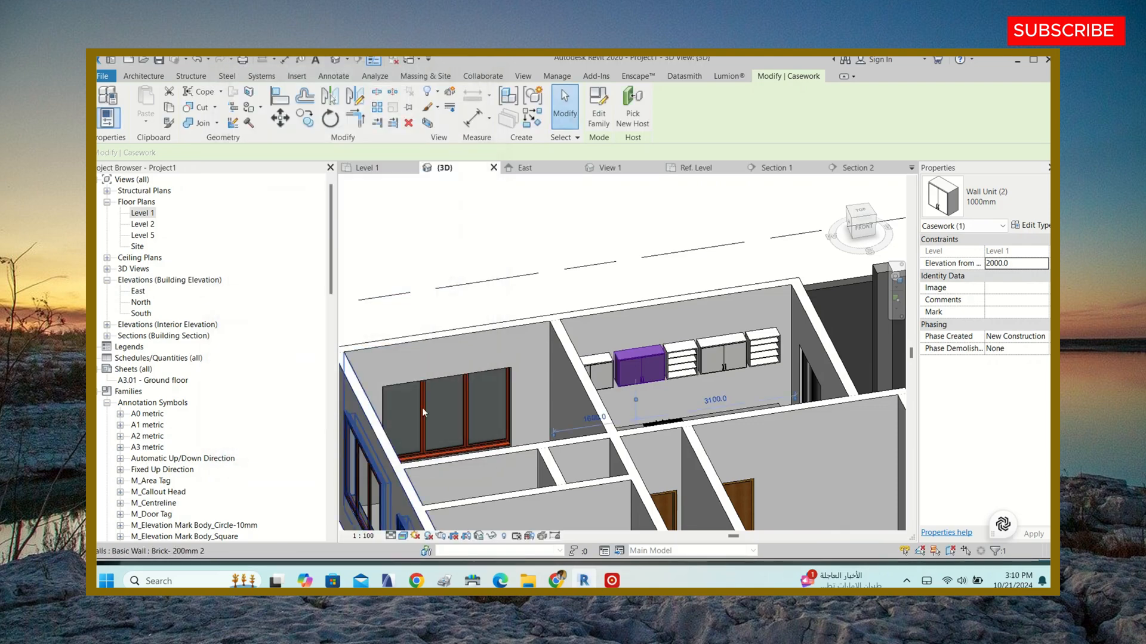
pyautogui.press('Escape')
pyautogui.scroll(2, 751, 361)
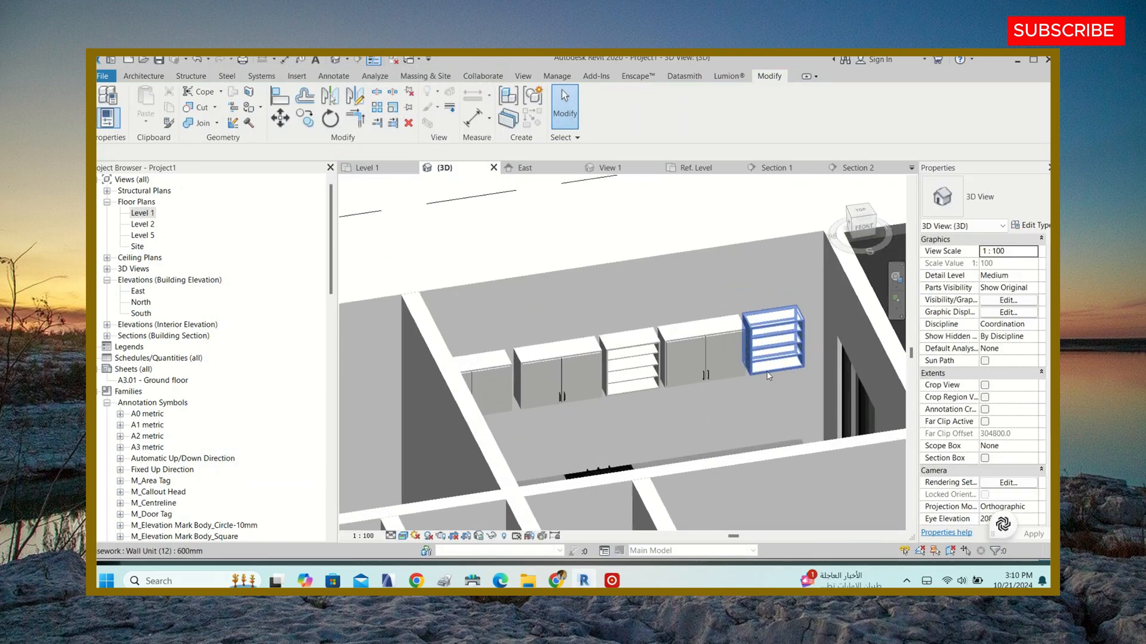
# - In Section 2, align the first double-door wall unit's side with the inner face of the adjacent kitchen wall
pyautogui.click(854, 172)
pyautogui.scroll(5, 560, 330)
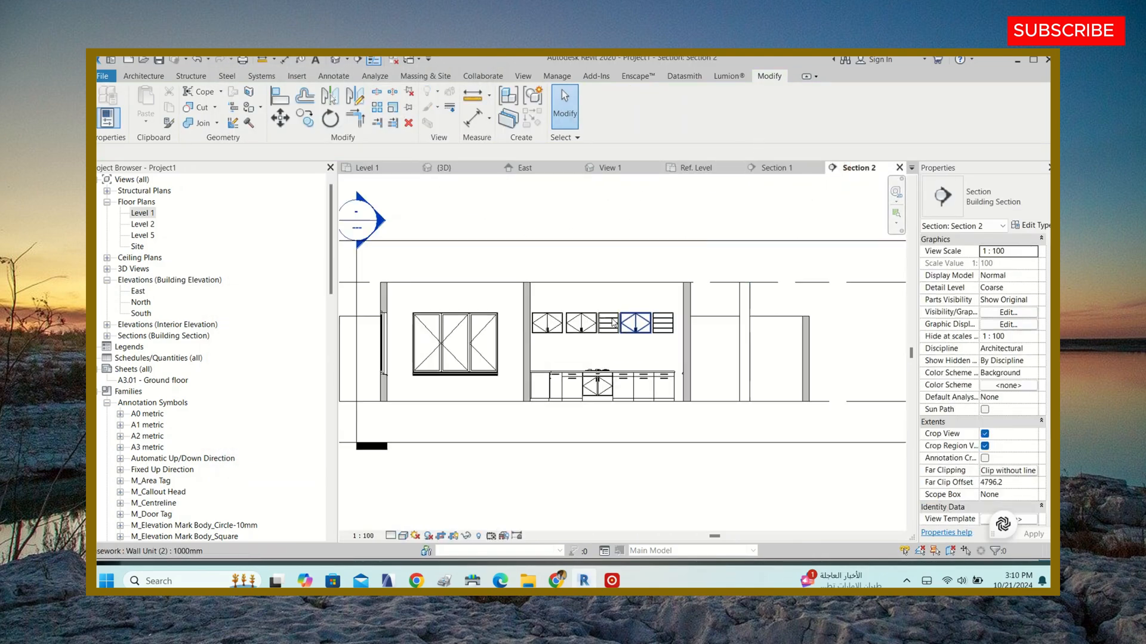
pyautogui.click(291, 102)
pyautogui.scroll(3, 442, 301)
pyautogui.click(445, 297)
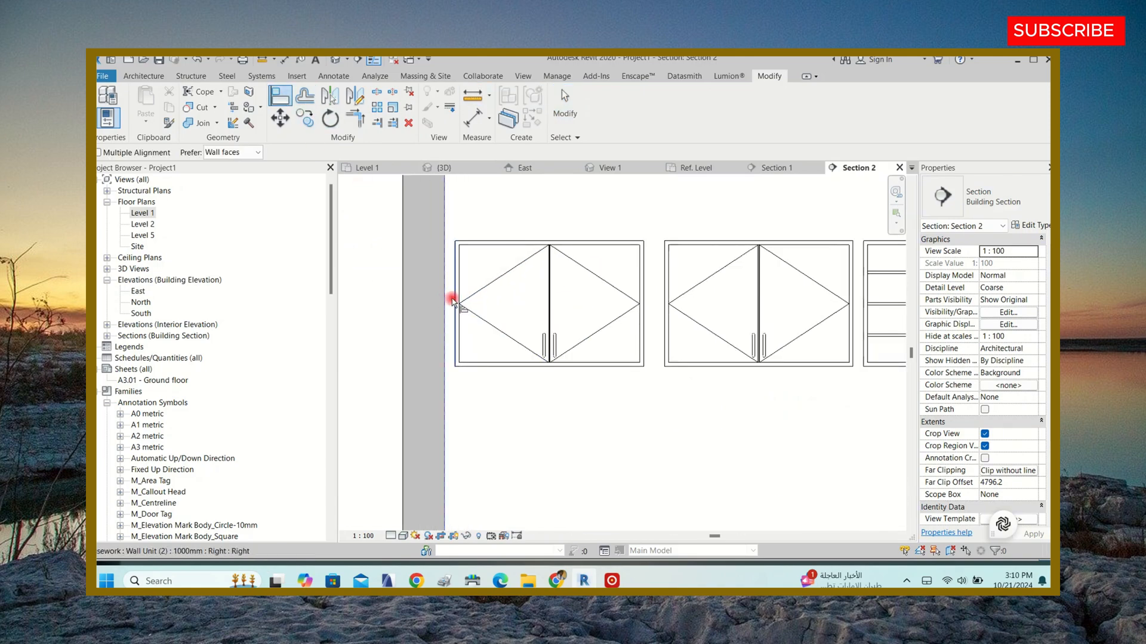
pyautogui.click(454, 299)
pyautogui.scroll(-3, 435, 302)
# - Align the second double-door wall unit's near side with the free edge of the first double-door unit
pyautogui.scroll(3, 571, 305)
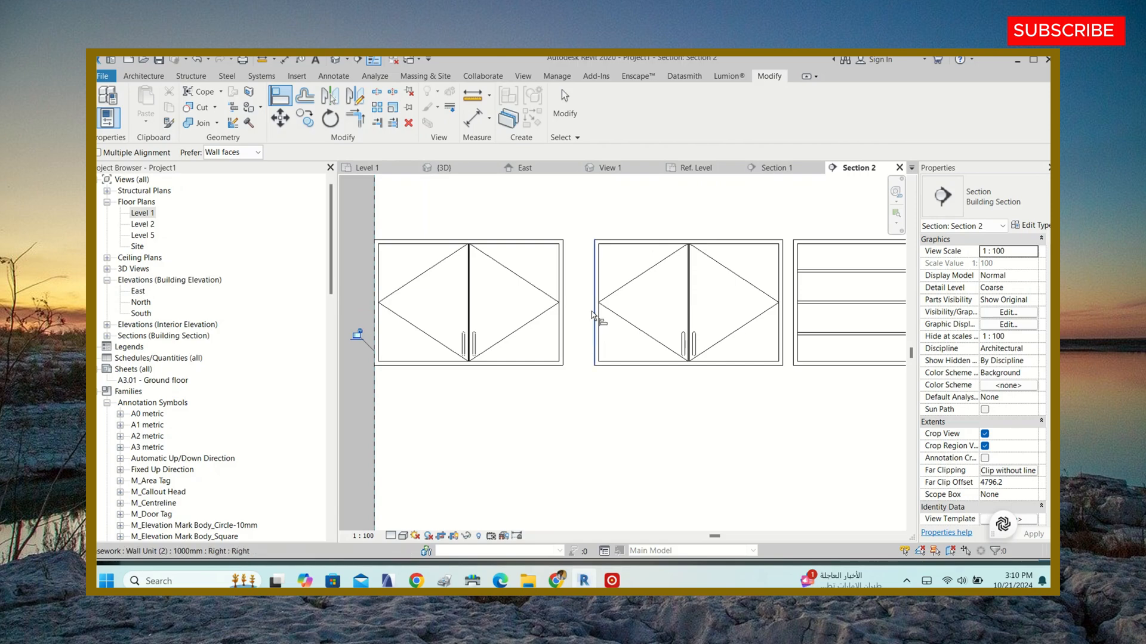
pyautogui.click(563, 300)
pyautogui.click(593, 315)
pyautogui.scroll(-3, 594, 315)
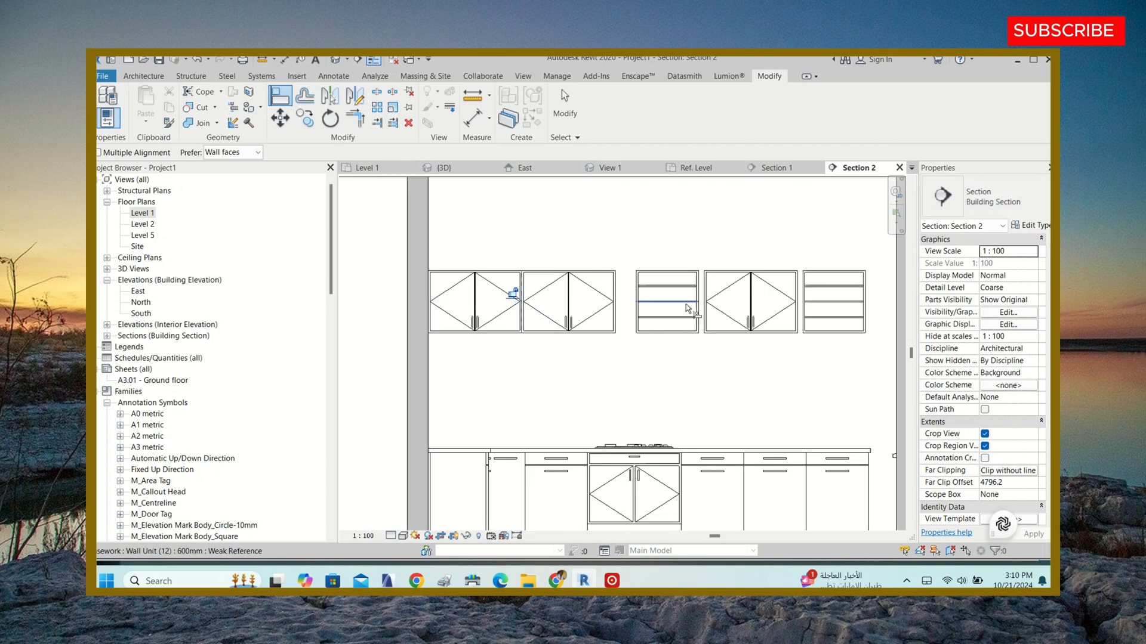
# - Try to align the second double-door unit's side with the near edge of the middle open shelf unit
pyautogui.scroll(4, 609, 301)
pyautogui.click(610, 299)
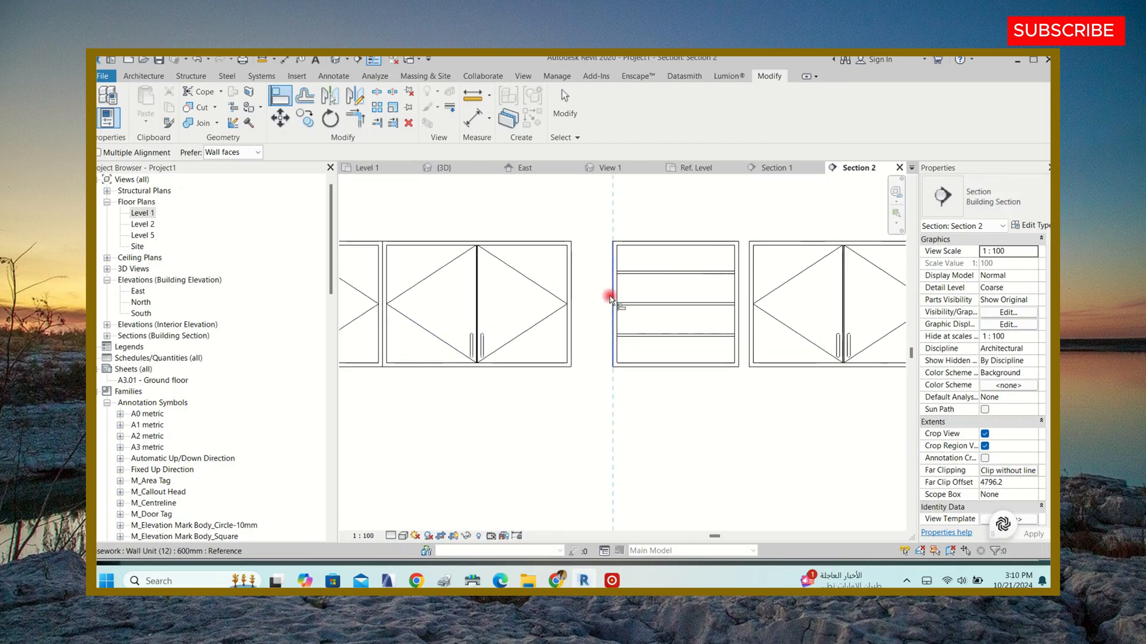
pyautogui.click(570, 291)
pyautogui.hotkey('ctrl', 'z')
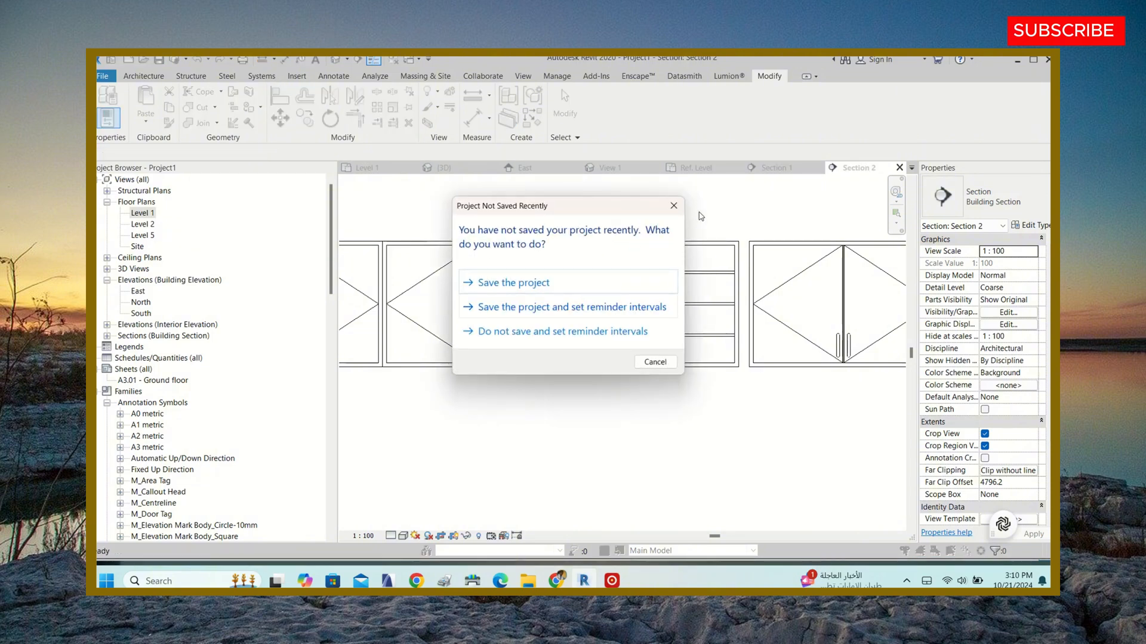
pyautogui.click(677, 204)
# - Align the middle open shelf unit's side with the free edge of the second double-door unit
pyautogui.click(570, 294)
pyautogui.click(609, 297)
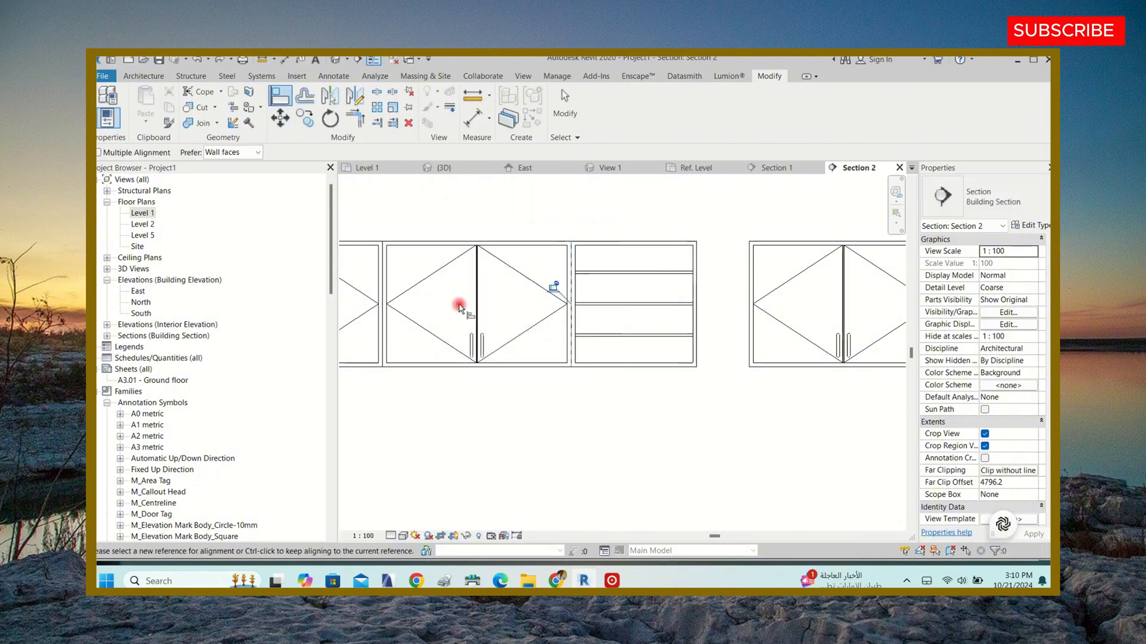
pyautogui.scroll(-2, 460, 307)
# - Align the last open shelf unit's outer side with the end of the base cabinets, and try aligning the third double-door unit there too
pyautogui.scroll(-2, 473, 272)
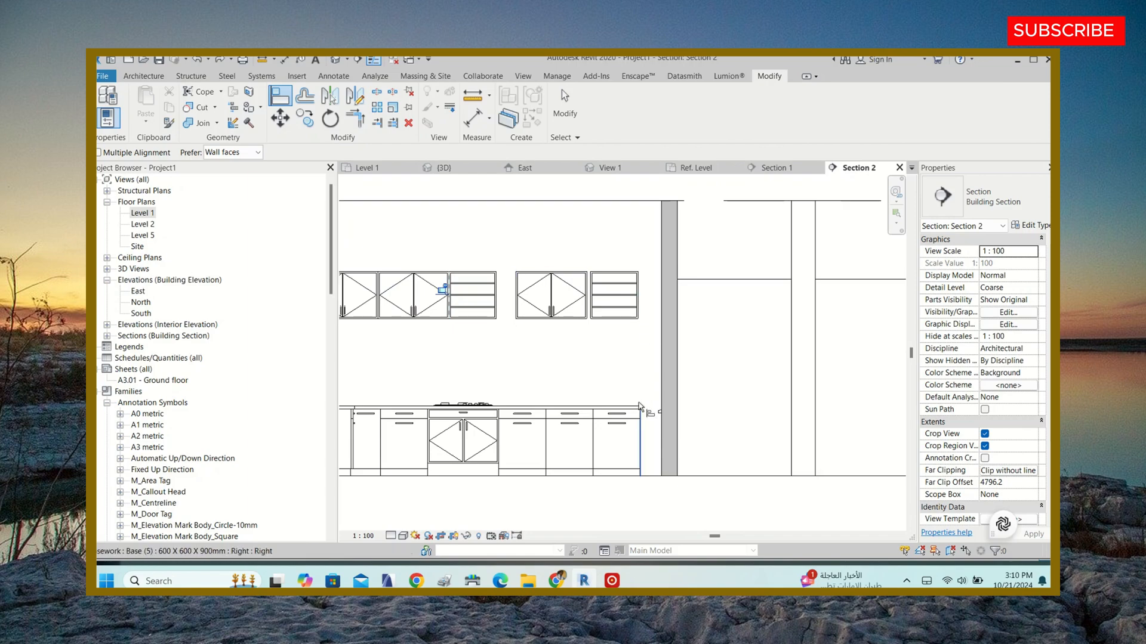
pyautogui.click(642, 431)
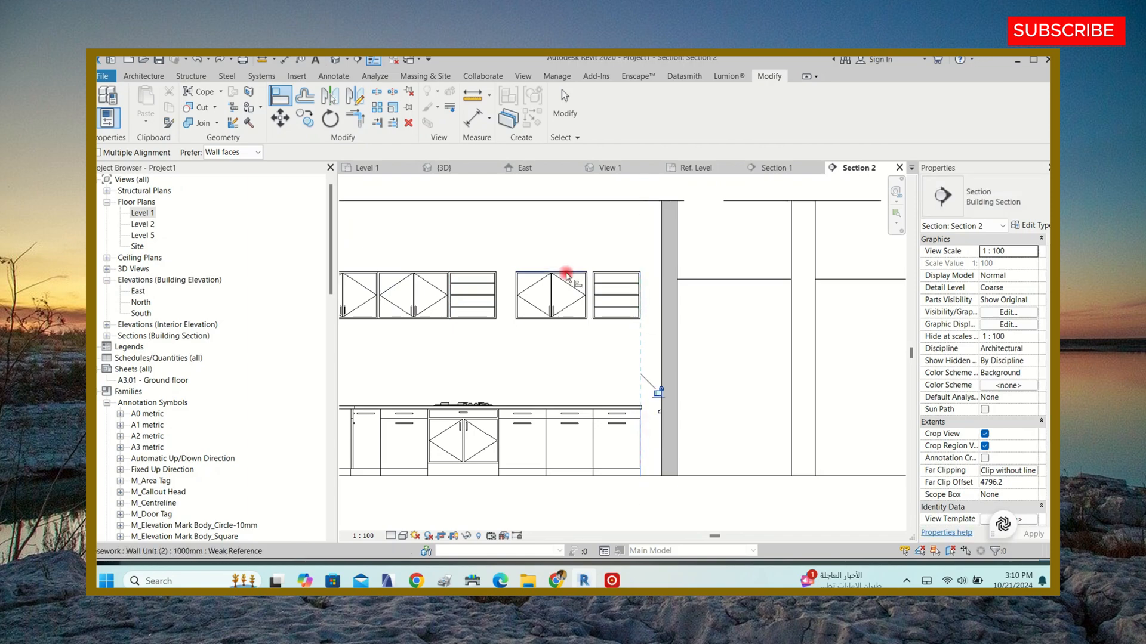
pyautogui.scroll(2, 566, 276)
pyautogui.scroll(-2, 569, 290)
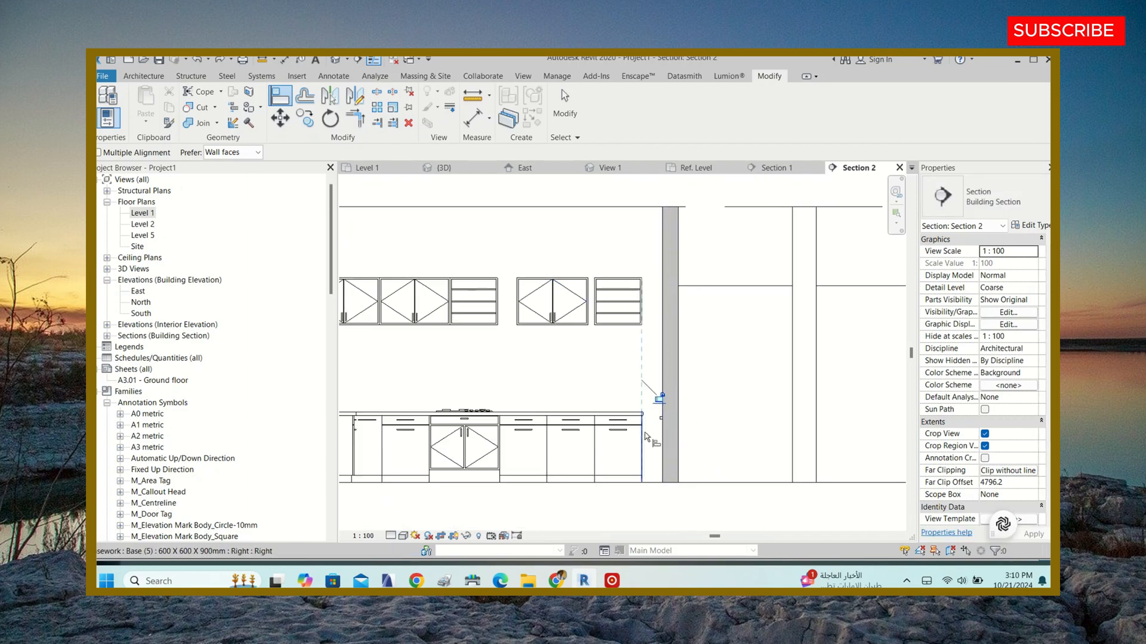
pyautogui.click(590, 301)
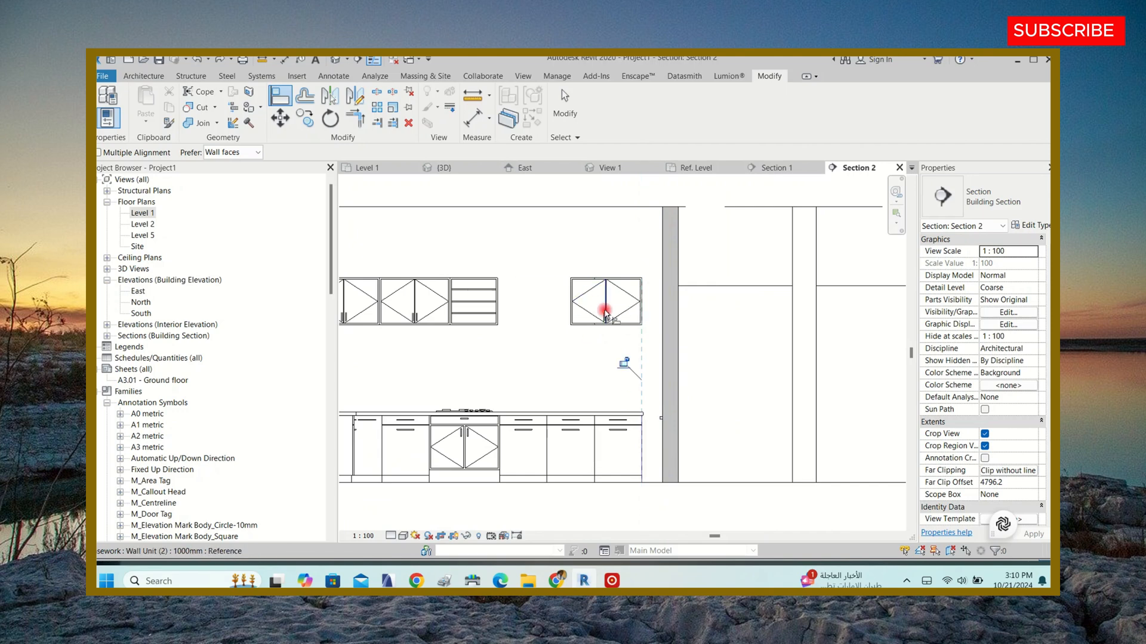
pyautogui.scroll(4, 593, 281)
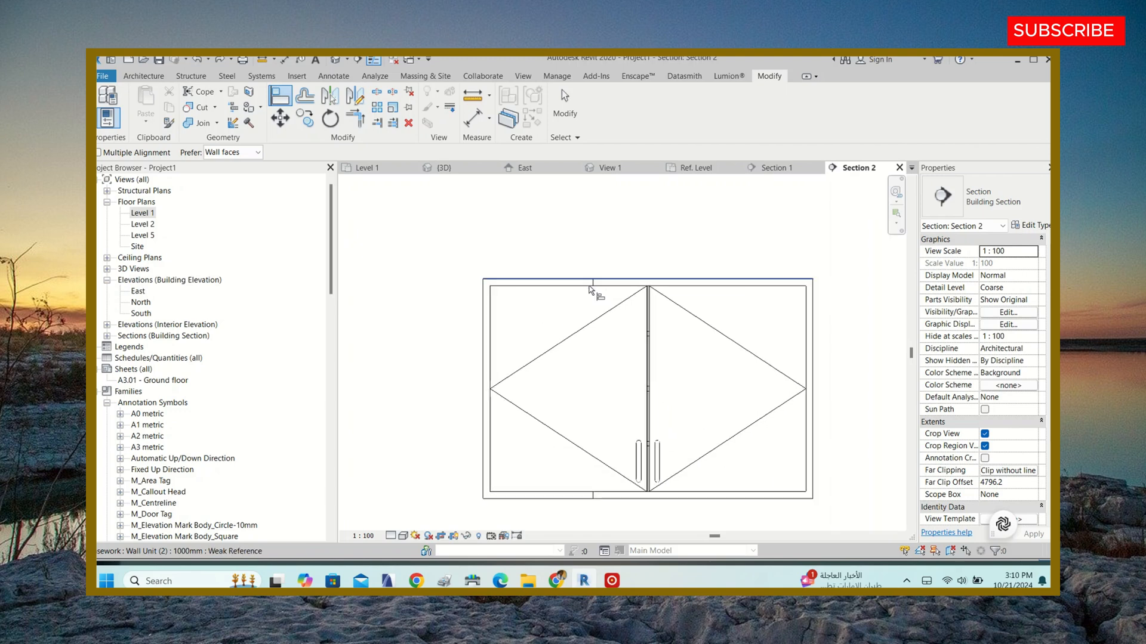
pyautogui.scroll(-3, 597, 284)
pyautogui.scroll(-2, 621, 271)
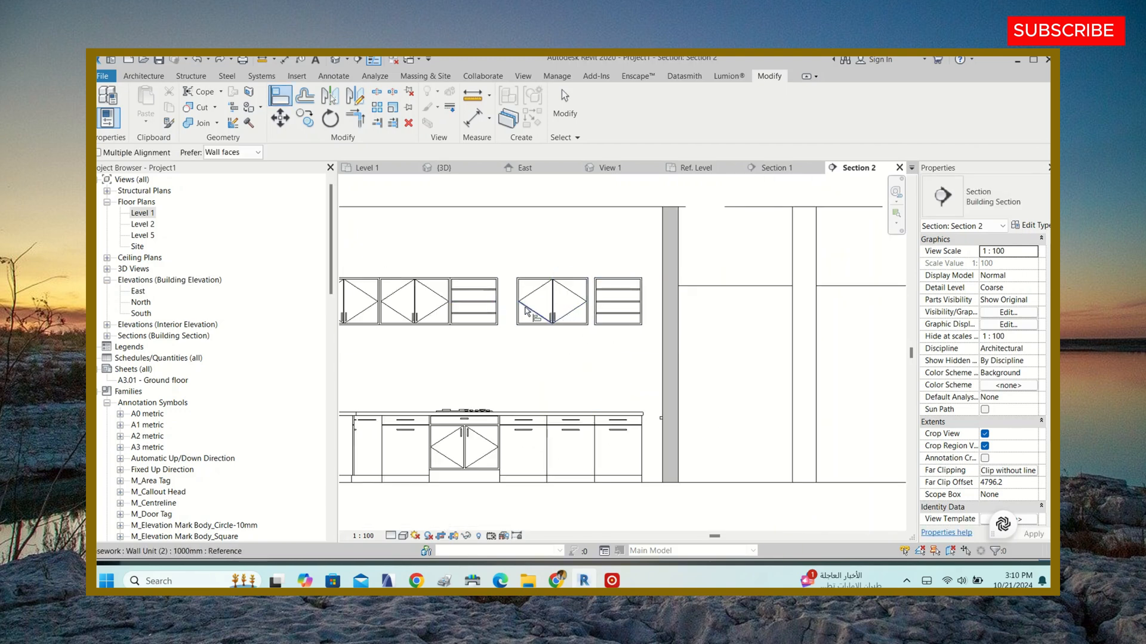
# - Align the third double-door unit with the middle open shelf unit's free edge, and the last shelf unit with the base cabinets' end
pyautogui.scroll(2, 439, 293)
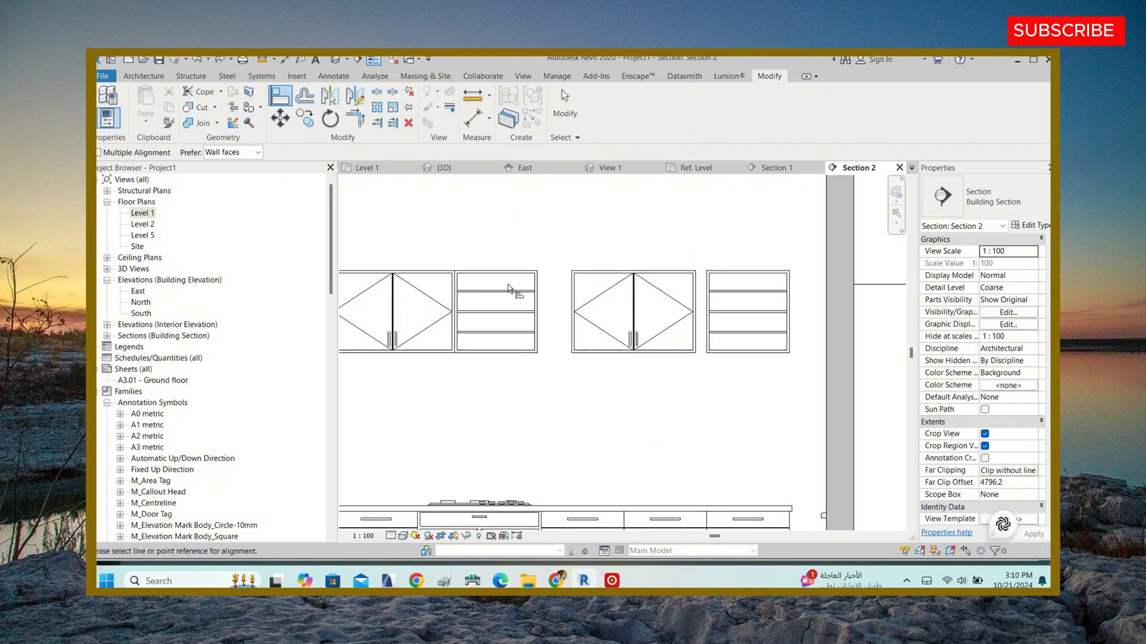
pyautogui.click(573, 300)
pyautogui.scroll(-2, 489, 293)
pyautogui.click(639, 420)
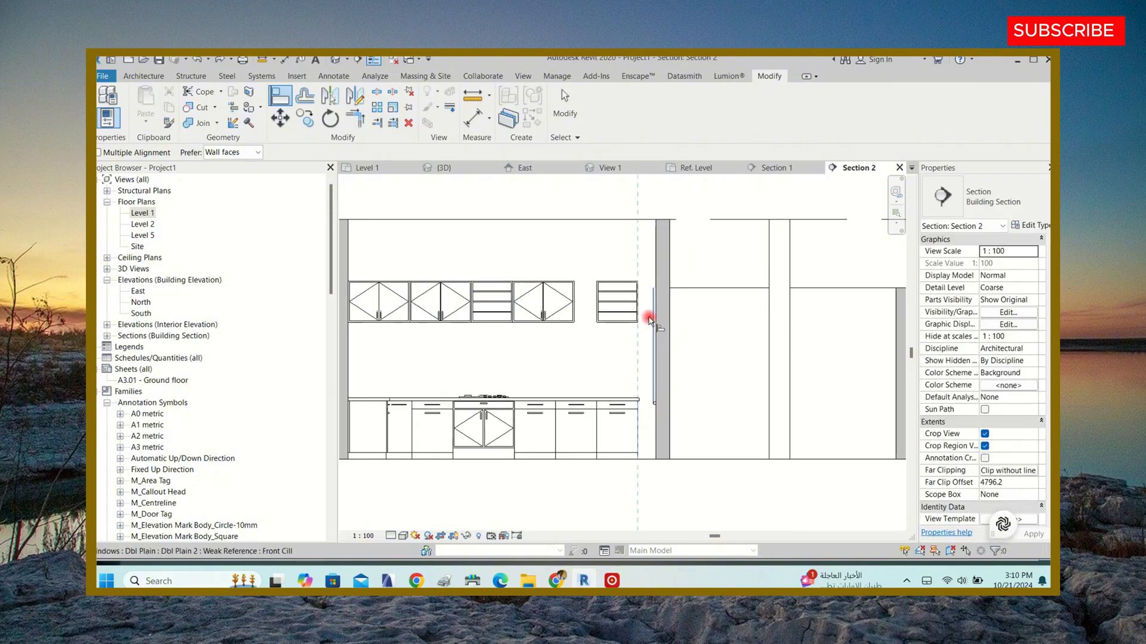
pyautogui.click(637, 317)
pyautogui.press('Escape')
pyautogui.press('Escape')
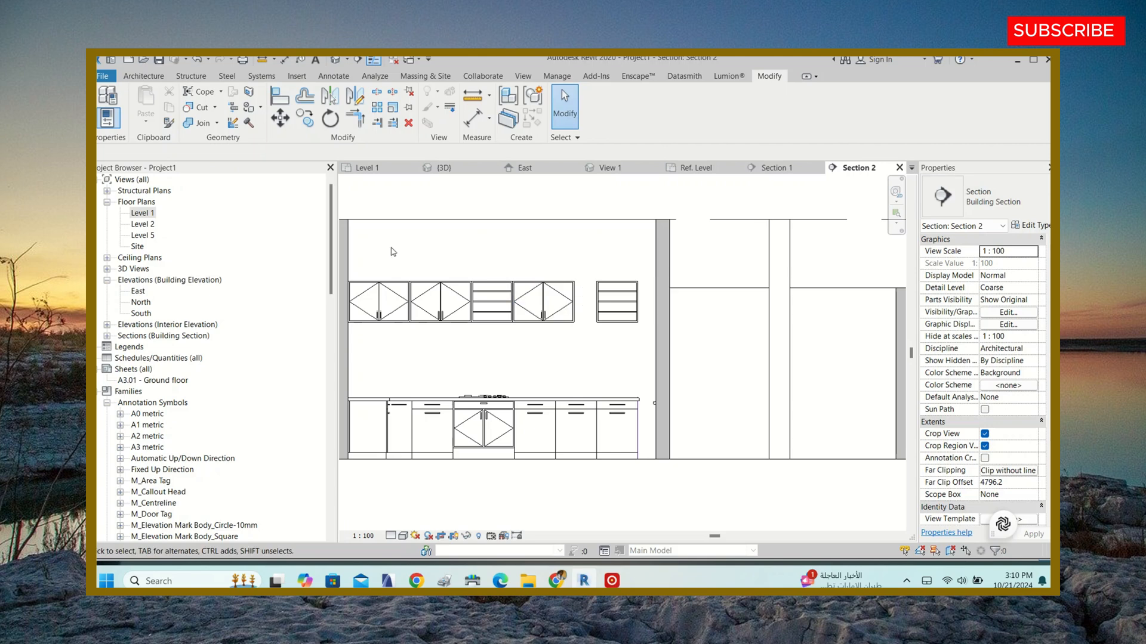
# - Move the last open shelf unit away from the base cabinets' end, closer to the third double-door unit
pyautogui.click(597, 308)
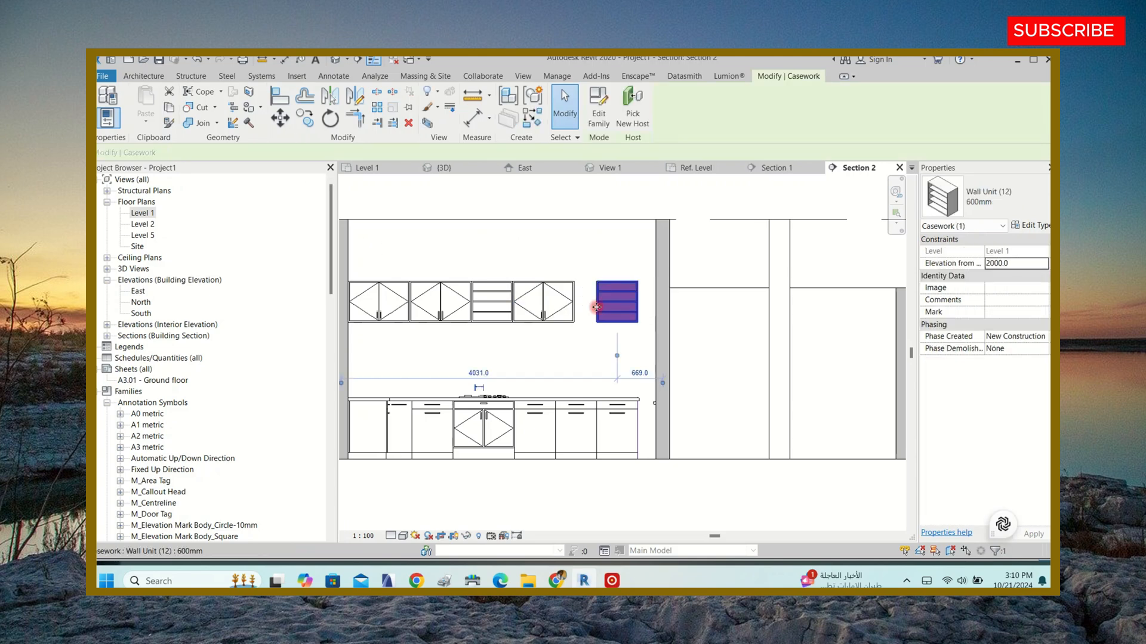
pyautogui.moveTo(621, 305); pyautogui.dragTo(607, 305)
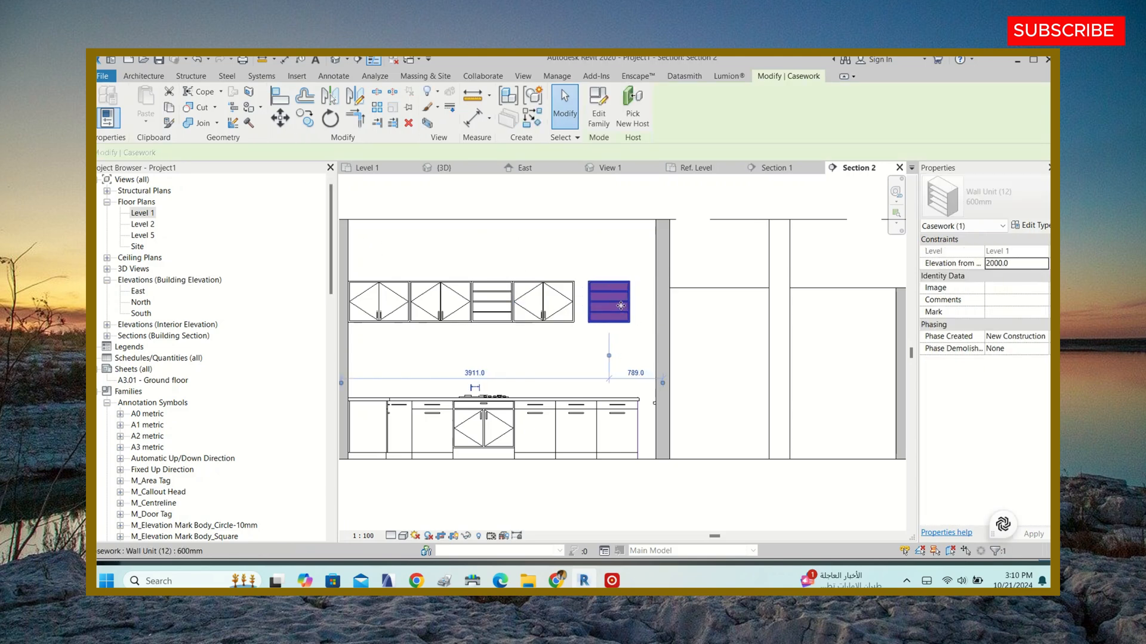
pyautogui.press('Escape')
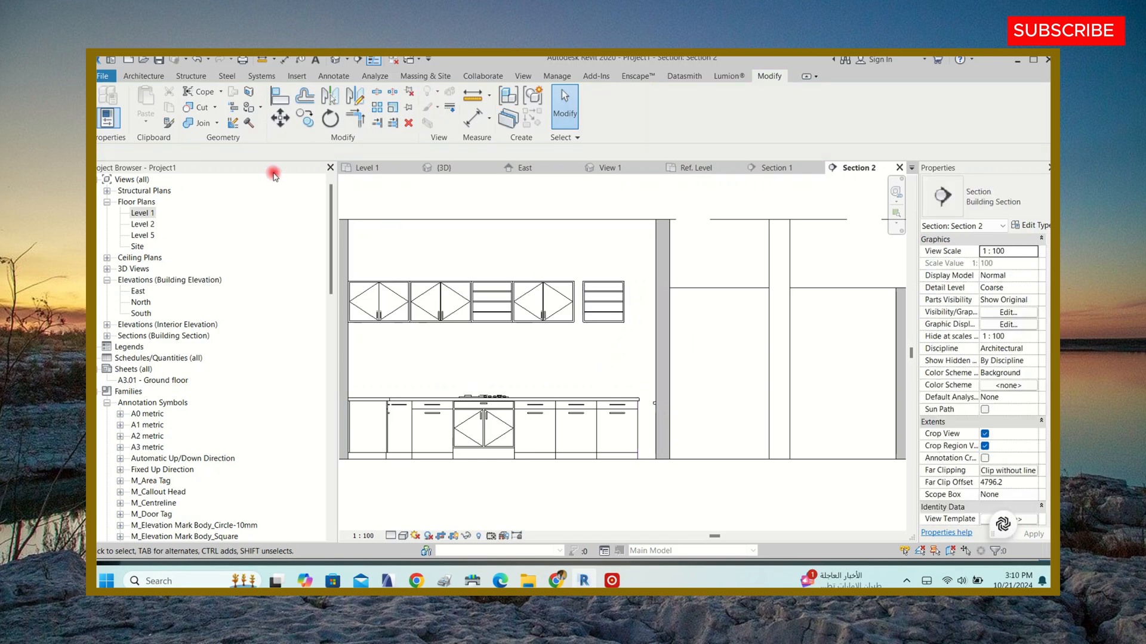
# - Align the third double-door wall unit's outer side with the end of the base cabinet row
pyautogui.click(280, 96)
pyautogui.scroll(1, 644, 437)
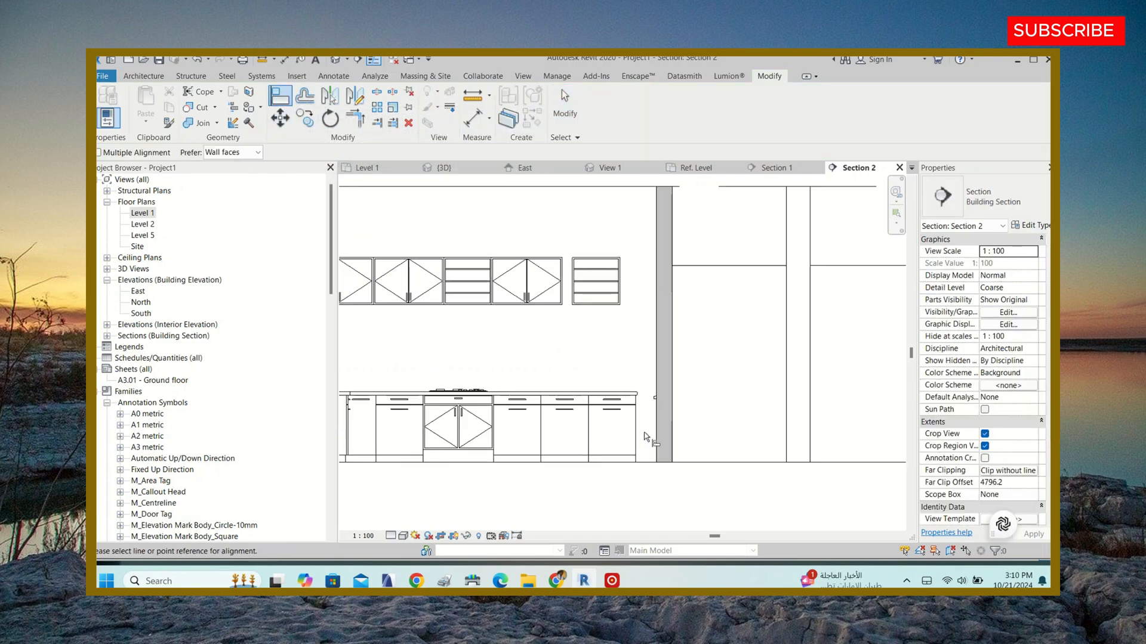
pyautogui.click(638, 424)
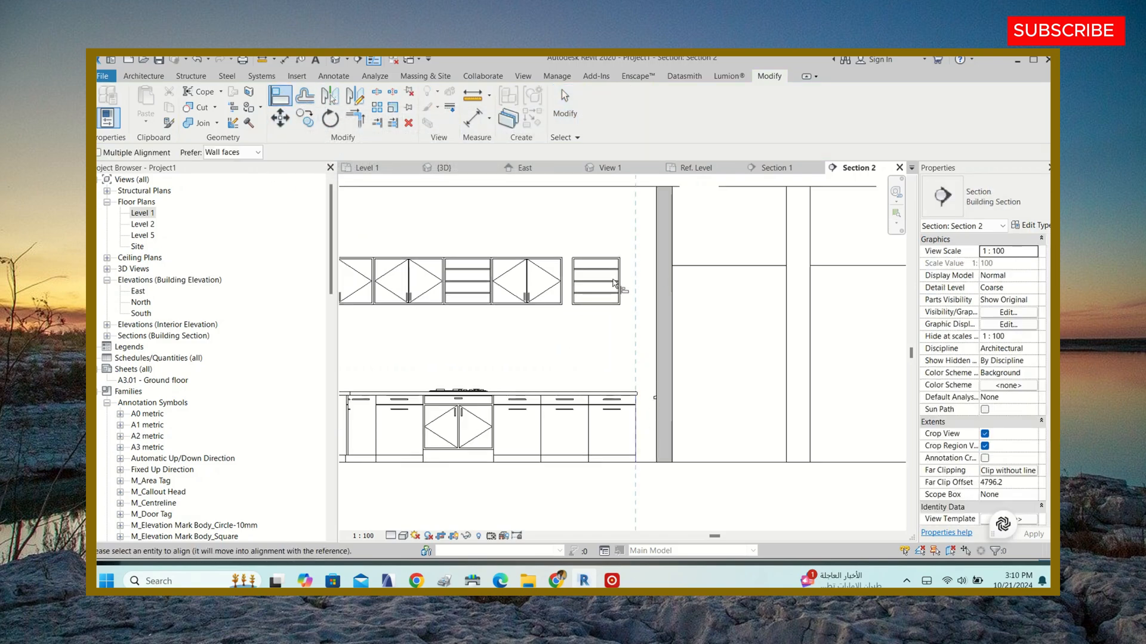
pyautogui.click(566, 293)
# - Align the last open shelf unit against the third double-door unit's inner side, leaving the gap above the cooktop area
pyautogui.scroll(3, 574, 262)
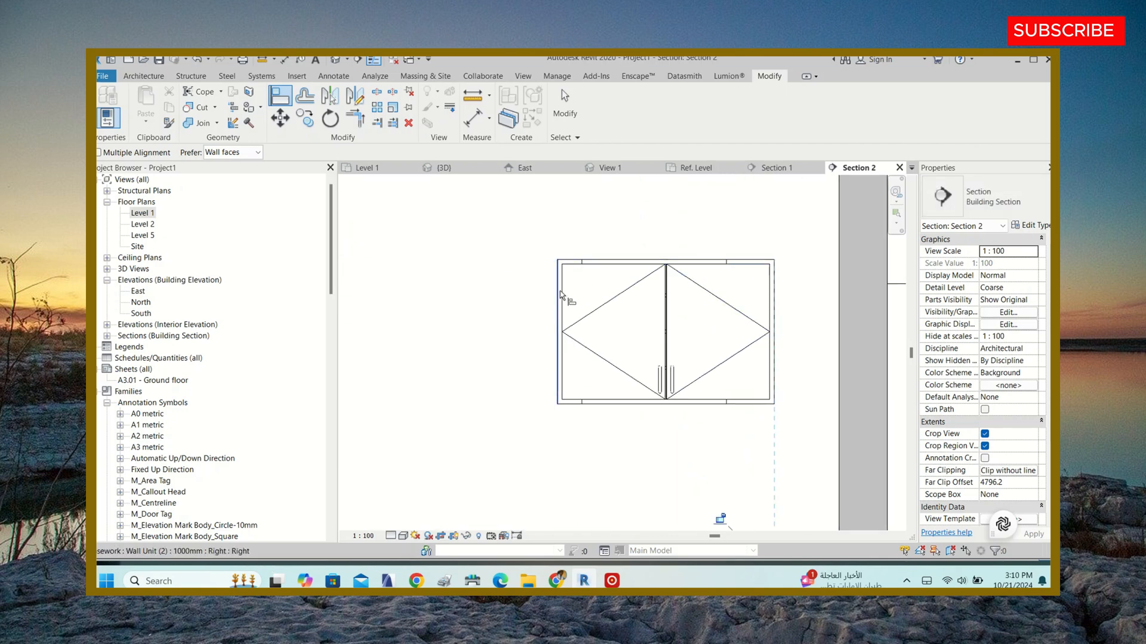
pyautogui.click(582, 269)
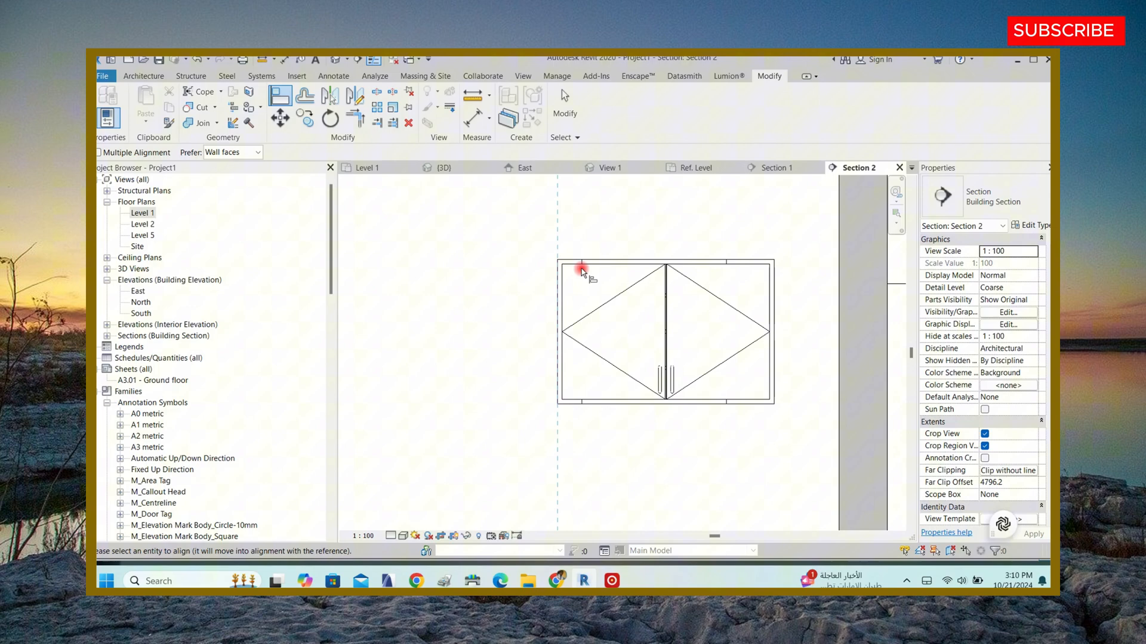
pyautogui.click(729, 263)
pyautogui.scroll(-5, 575, 260)
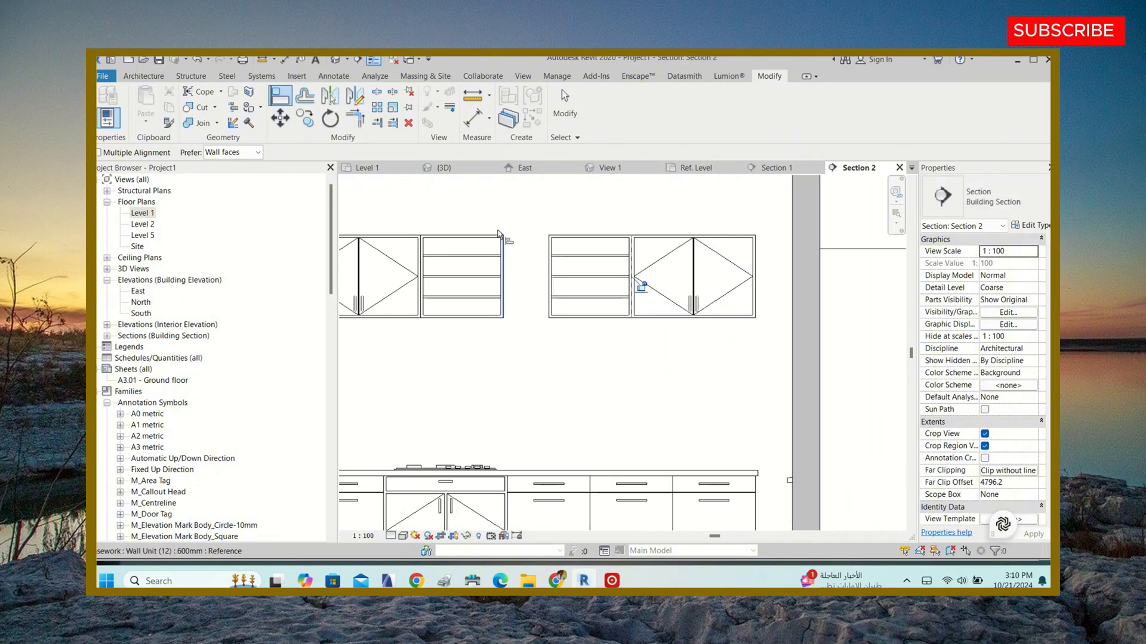
pyautogui.press('Escape')
# - Start placing a component similar to the middle open shelf unit, using the type Wall Unit (4) 600mm
pyautogui.scroll(3, 503, 230)
pyautogui.click(457, 253)
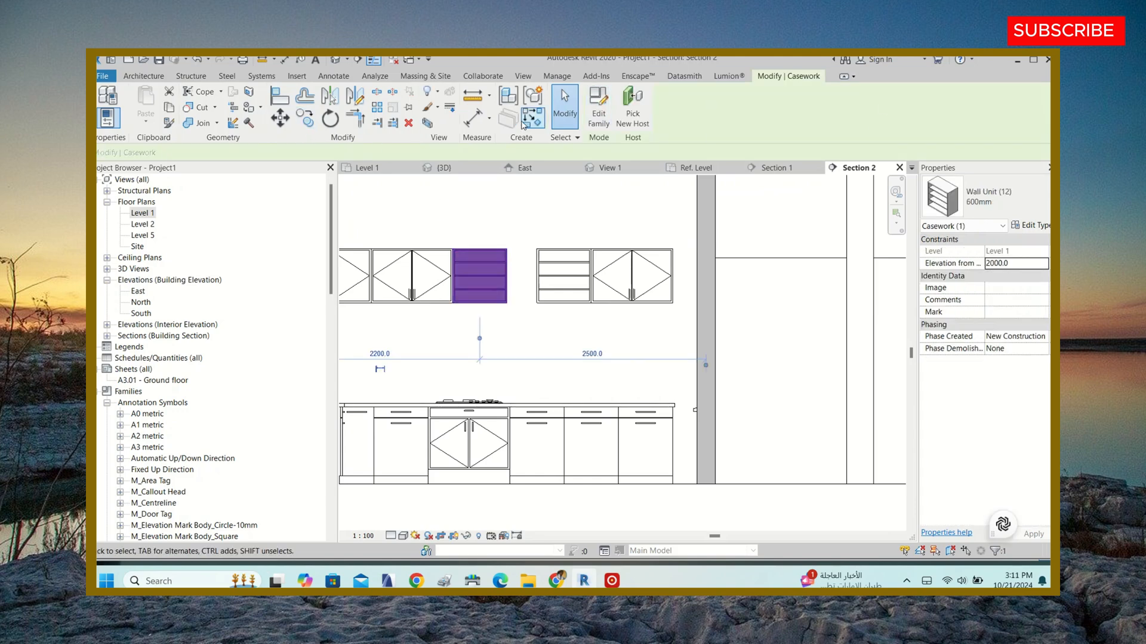
pyautogui.click(523, 124)
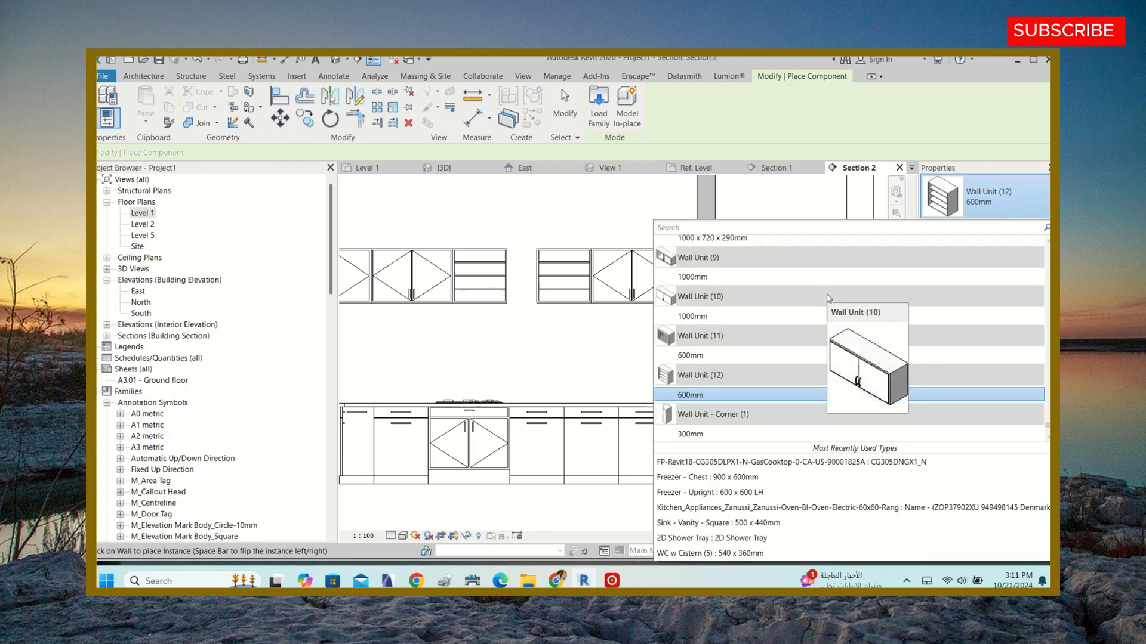
pyautogui.scroll(5, 709, 342)
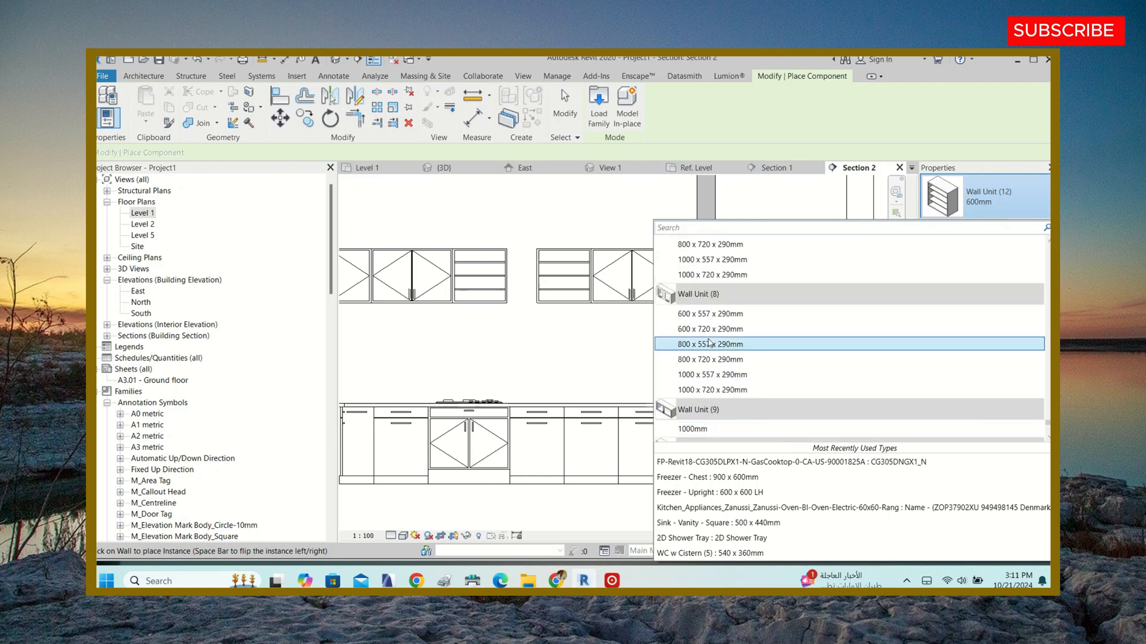
pyautogui.scroll(8, 770, 325)
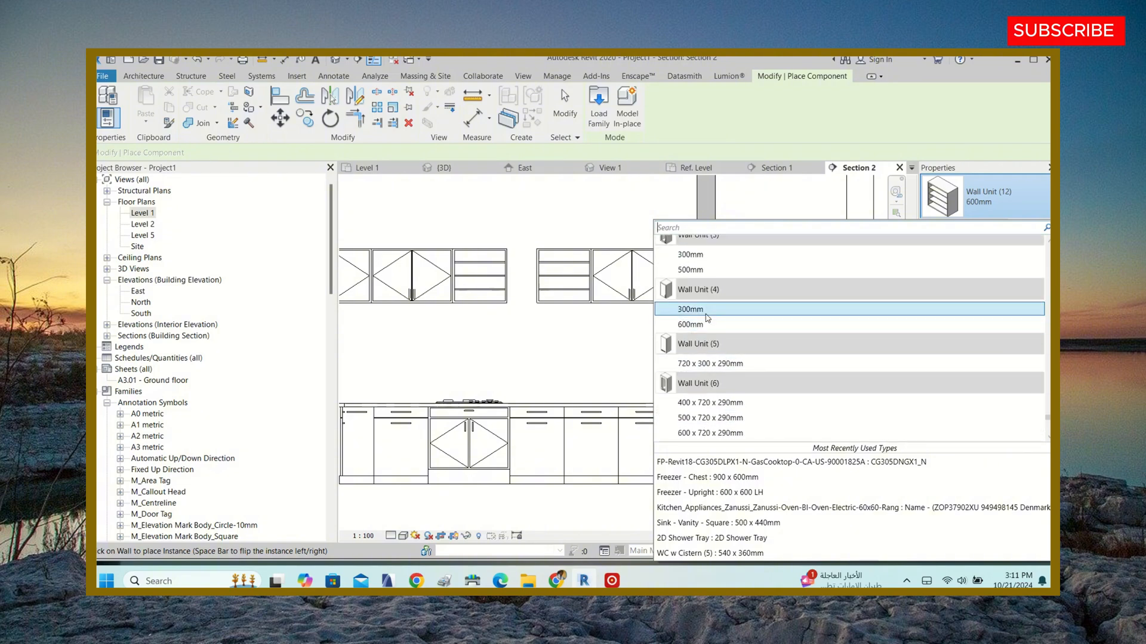
pyautogui.click(623, 298)
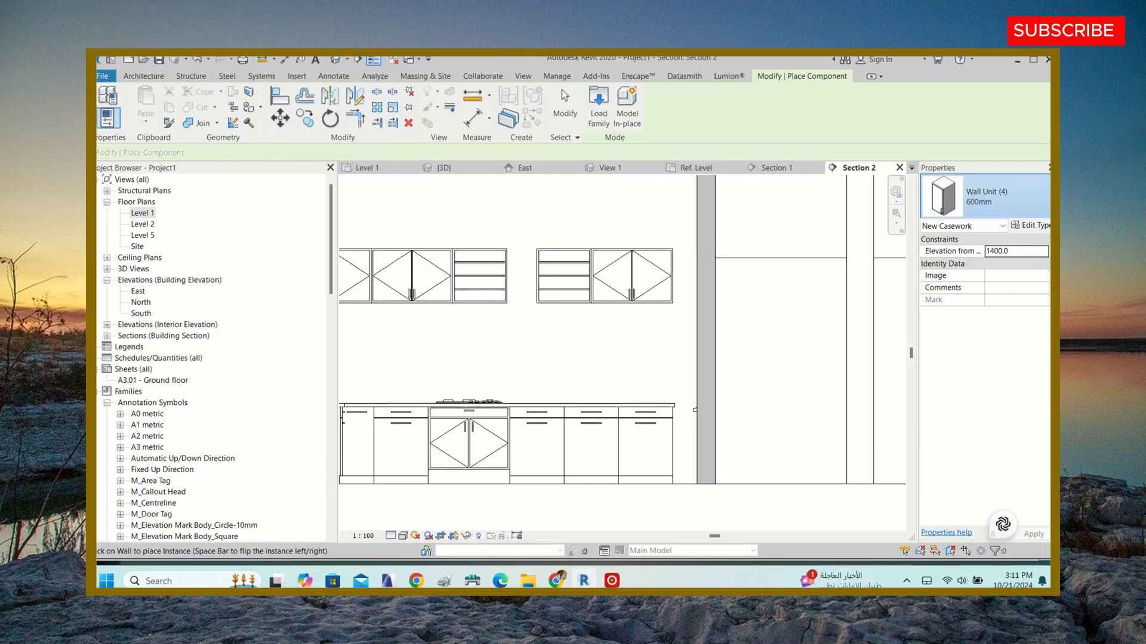
# - Switch the component type to Wall Unit (5), 720 x 300 x 290mm, and try it over the gap between the open shelf units
pyautogui.click(1045, 197)
pyautogui.click(587, 341)
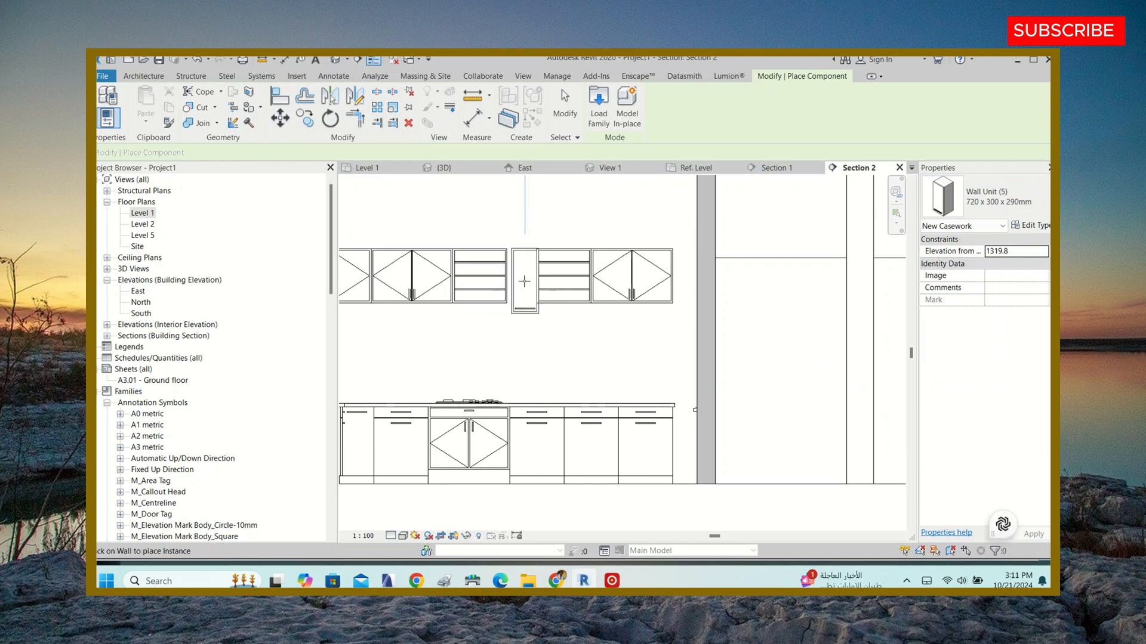
pyautogui.scroll(-2, 559, 281)
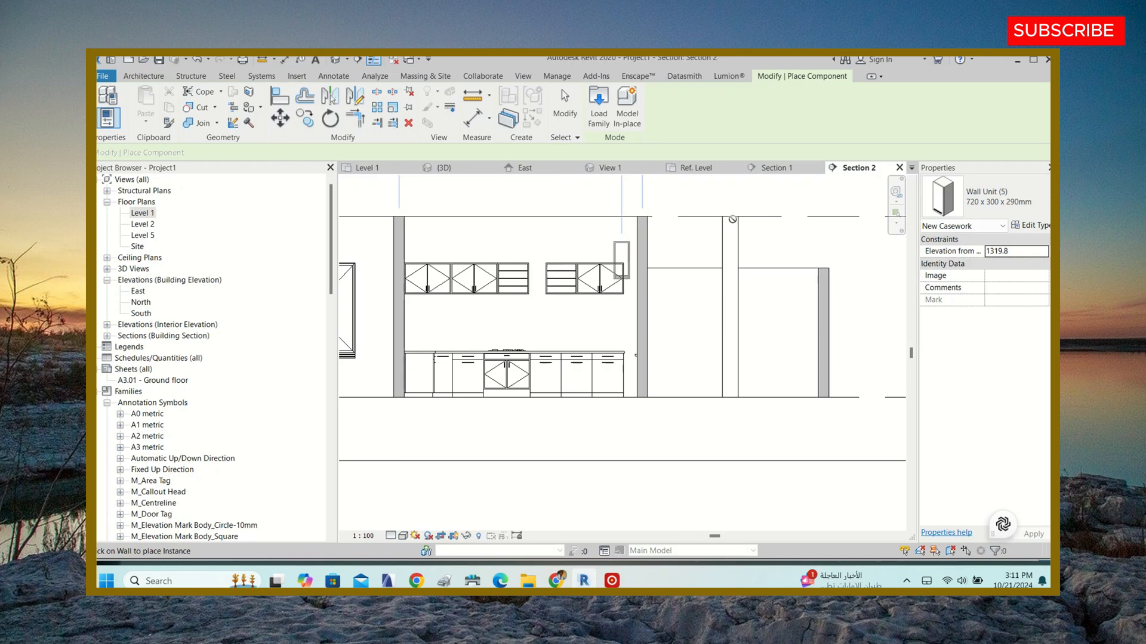
# - Change the component type being placed to Wall Unit (11), 600mm
pyautogui.click(958, 199)
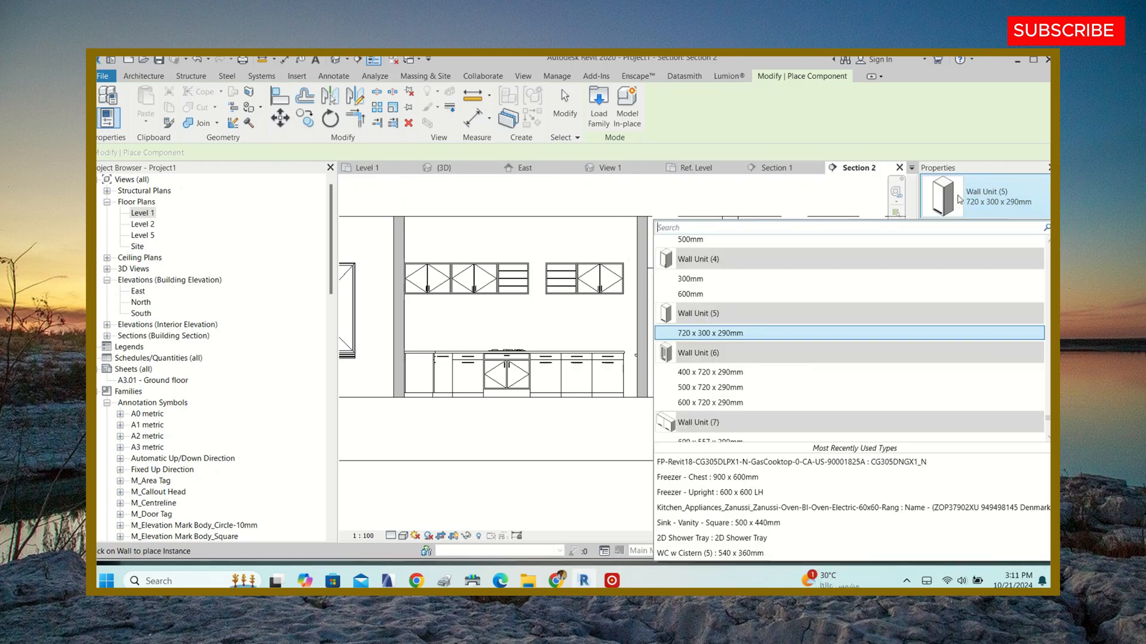
pyautogui.scroll(-1, 706, 402)
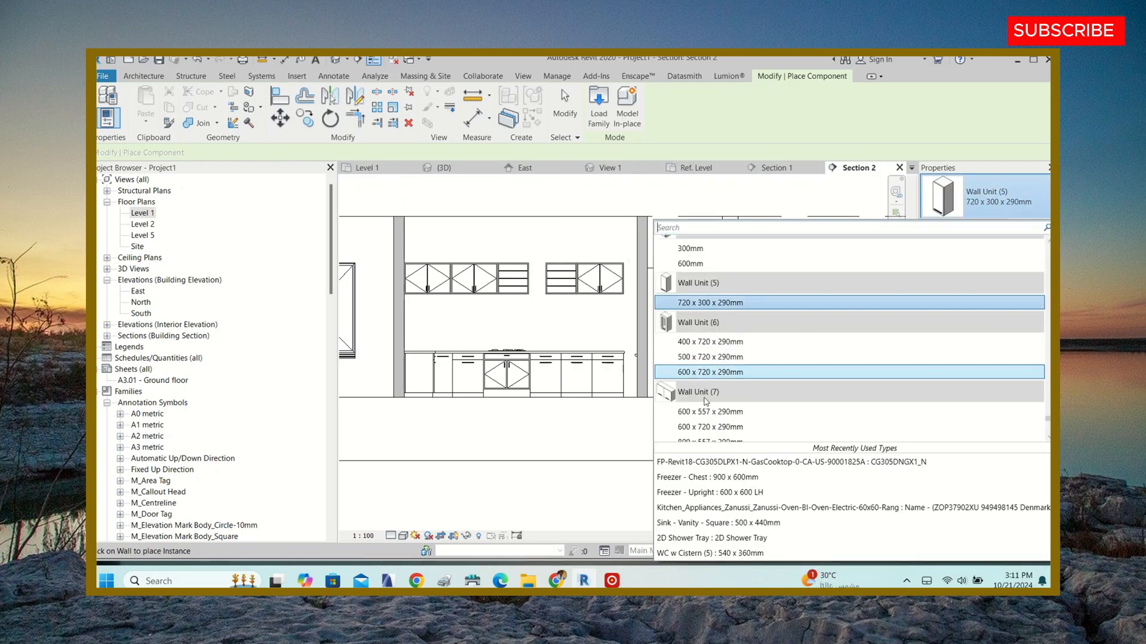
pyautogui.scroll(-5, 708, 373)
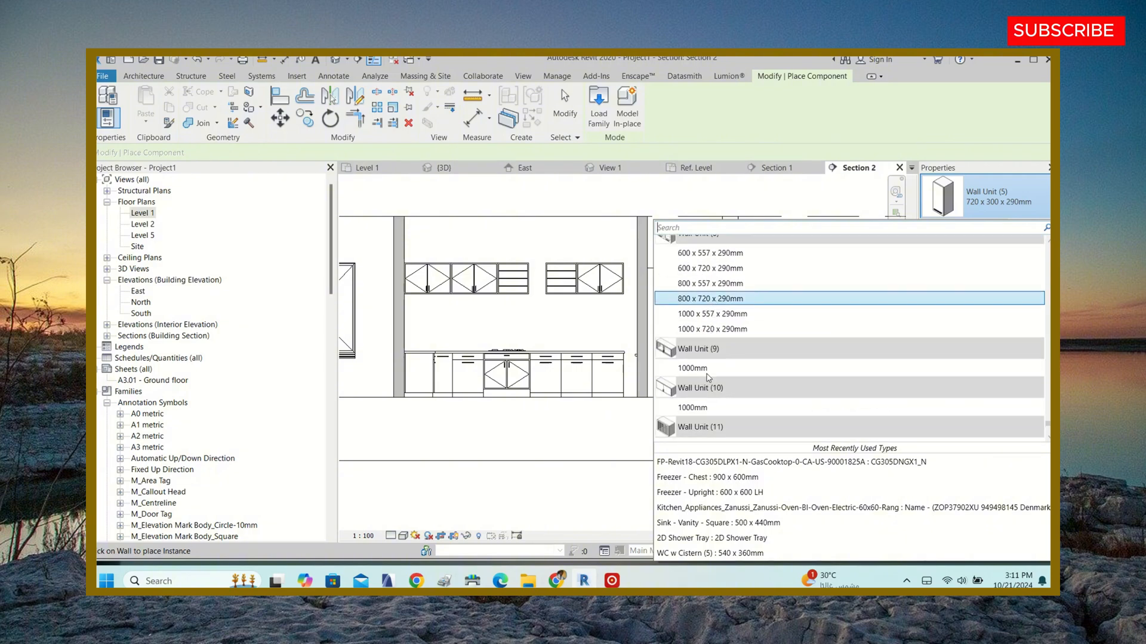
pyautogui.scroll(-1, 692, 413)
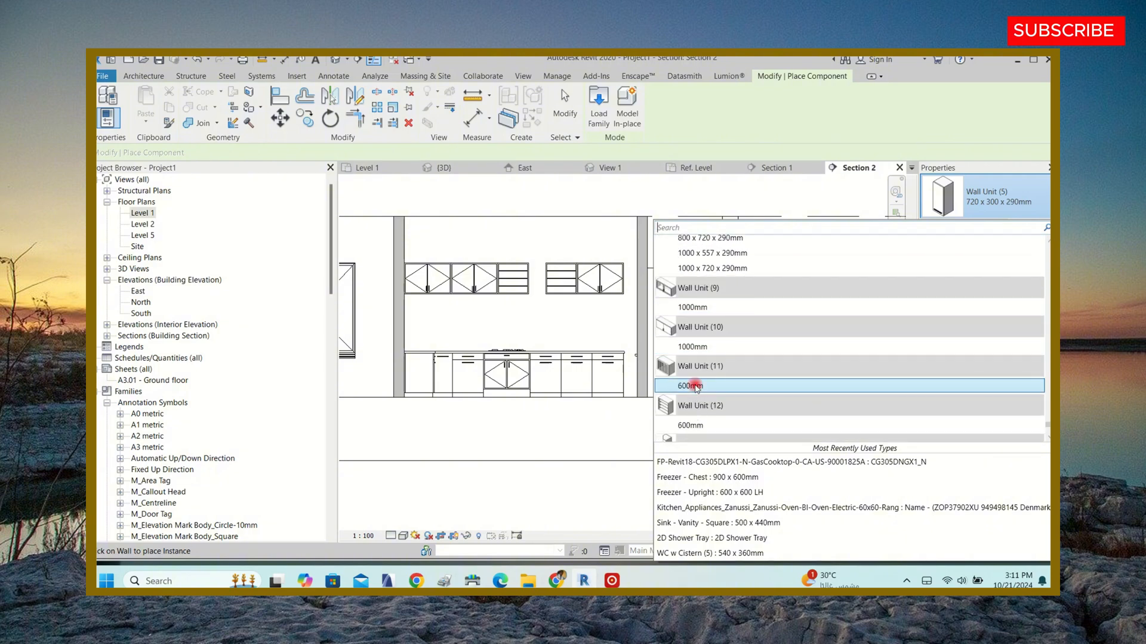
pyautogui.click(695, 386)
pyautogui.scroll(4, 554, 310)
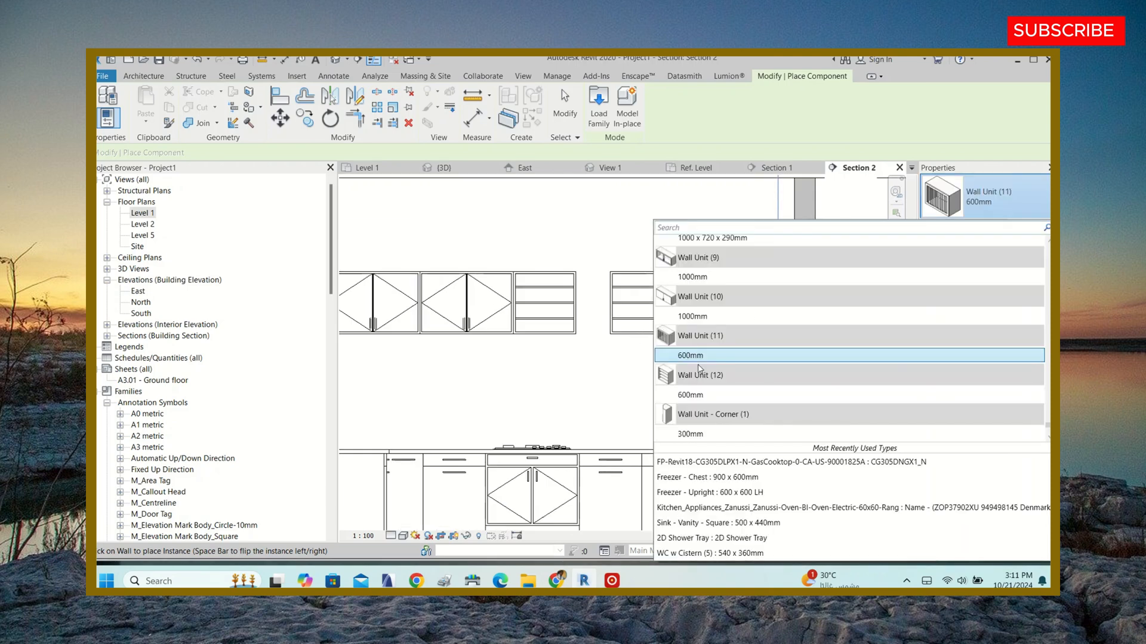
# - Change the component type to Wall Unit (6), 600 x 720 x 290mm, and try to place it
pyautogui.scroll(-3, 707, 357)
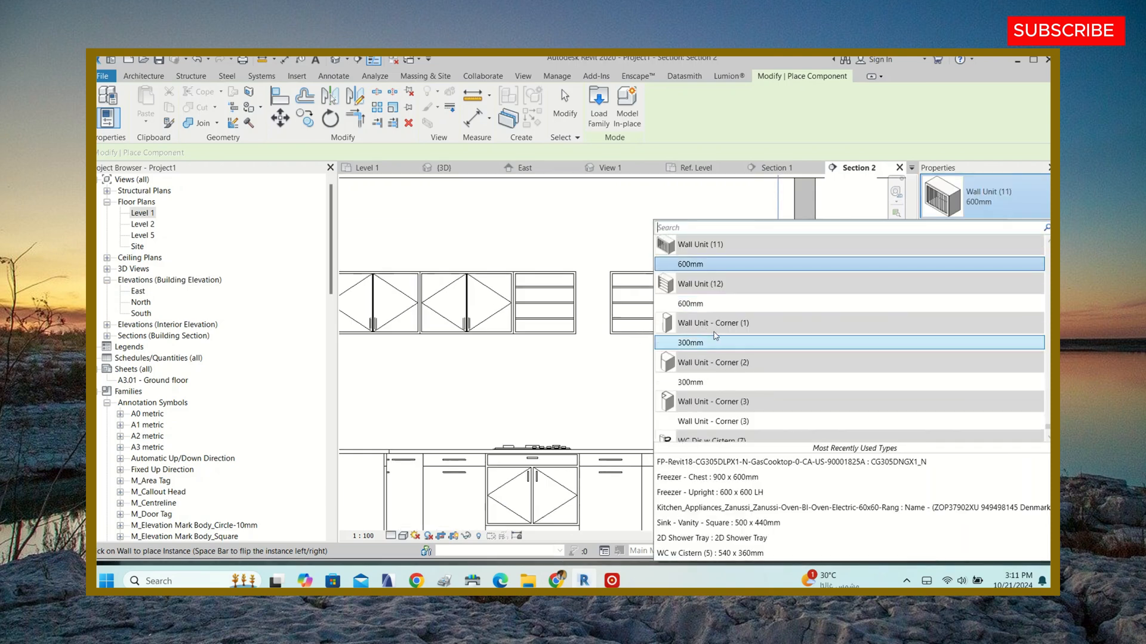
pyautogui.scroll(6, 710, 326)
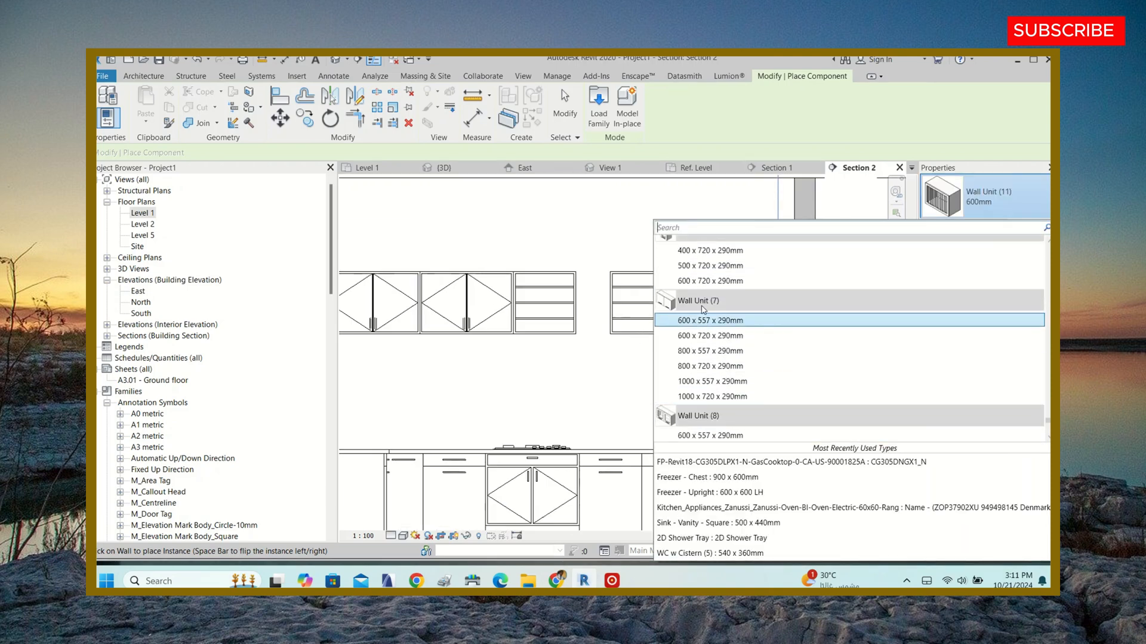
pyautogui.scroll(3, 703, 309)
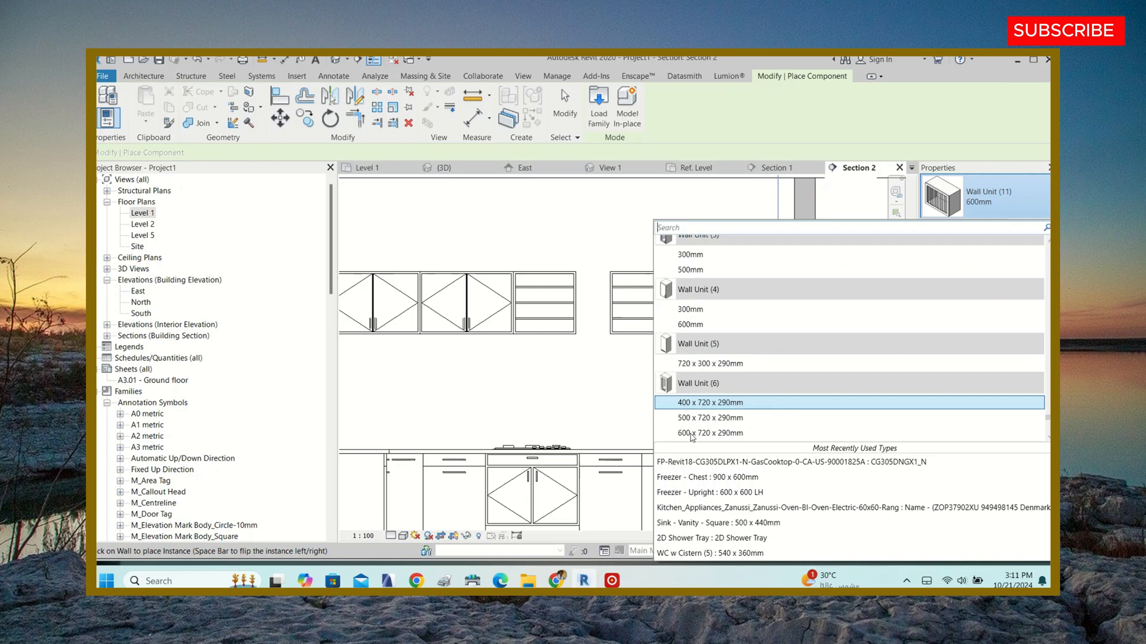
pyautogui.click(692, 433)
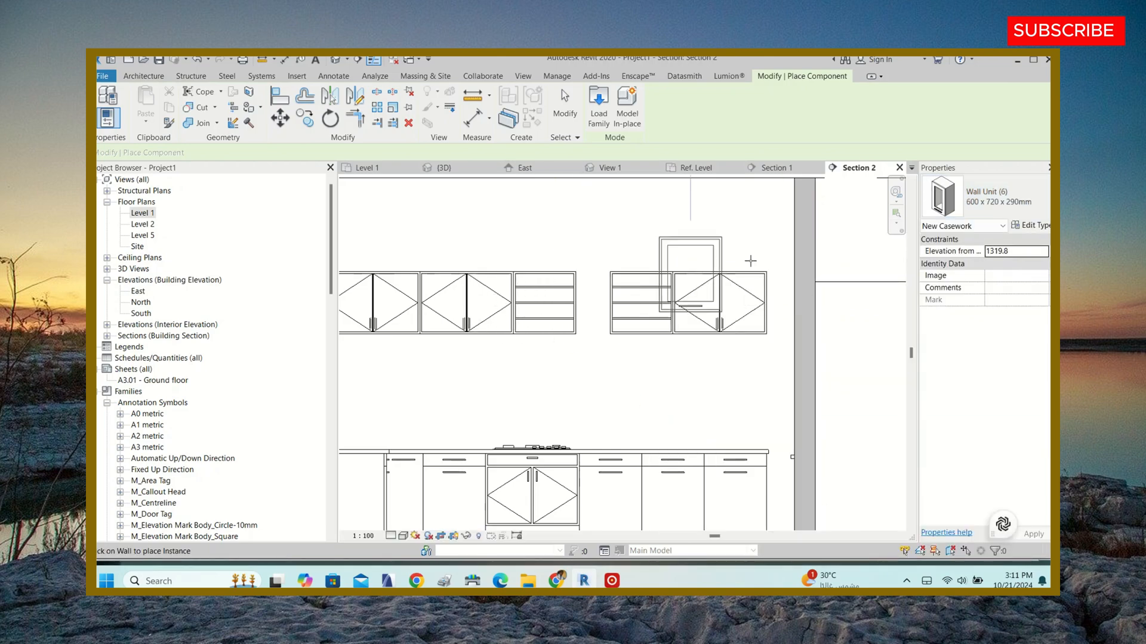
pyautogui.click(802, 314)
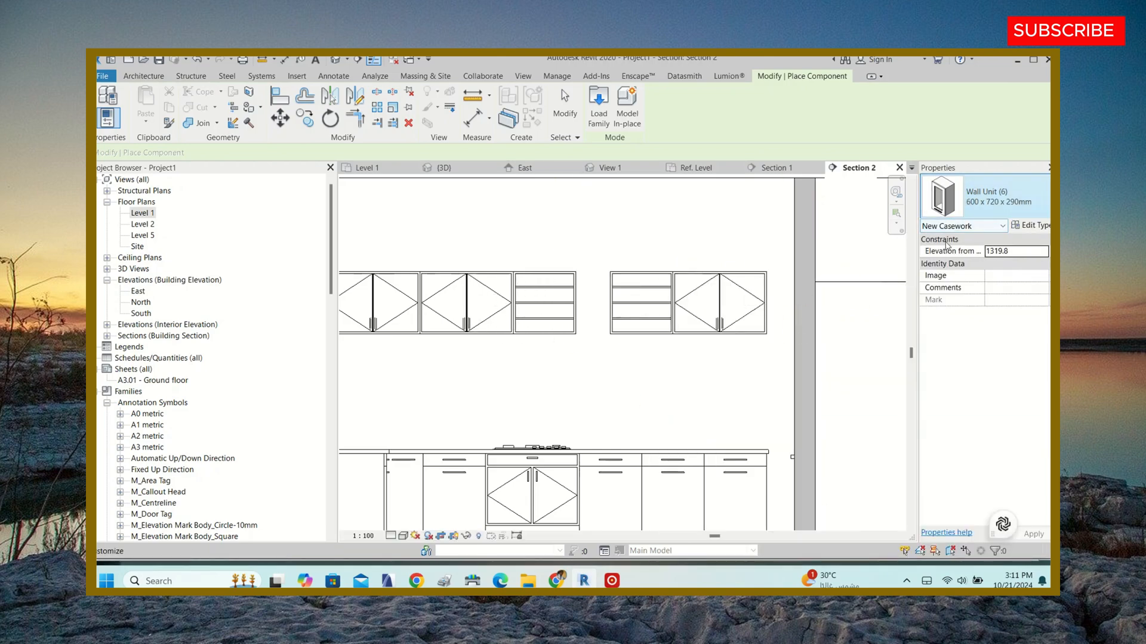
# - Place a Wall Unit (6), size 500 x 720 x 290mm, over the gap between the two open shelf units
pyautogui.click(980, 202)
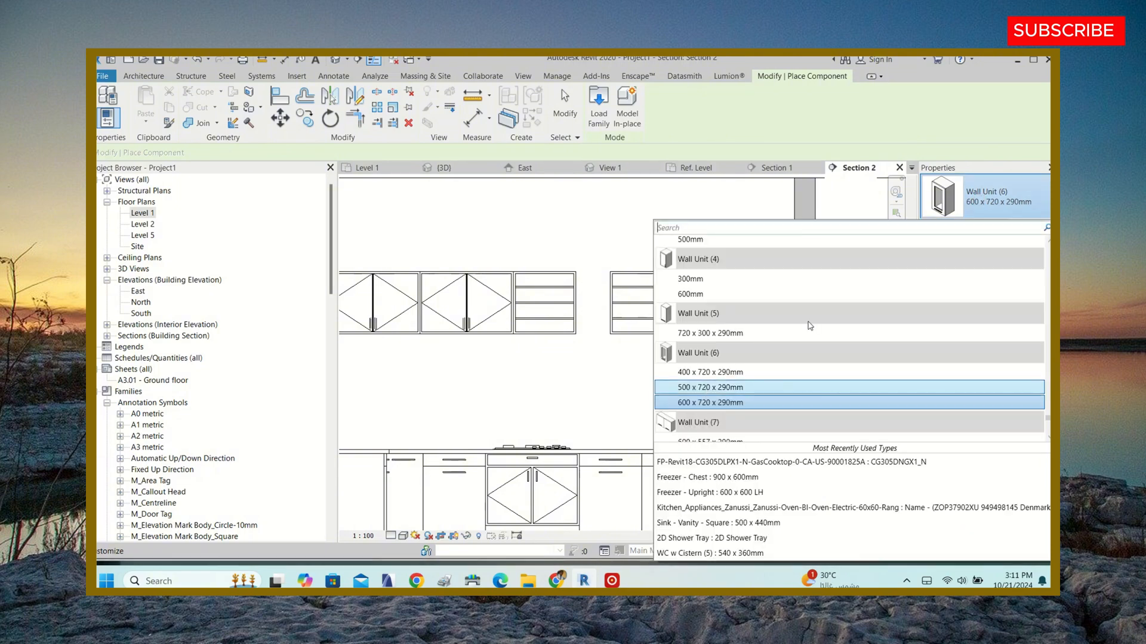
pyautogui.click(593, 328)
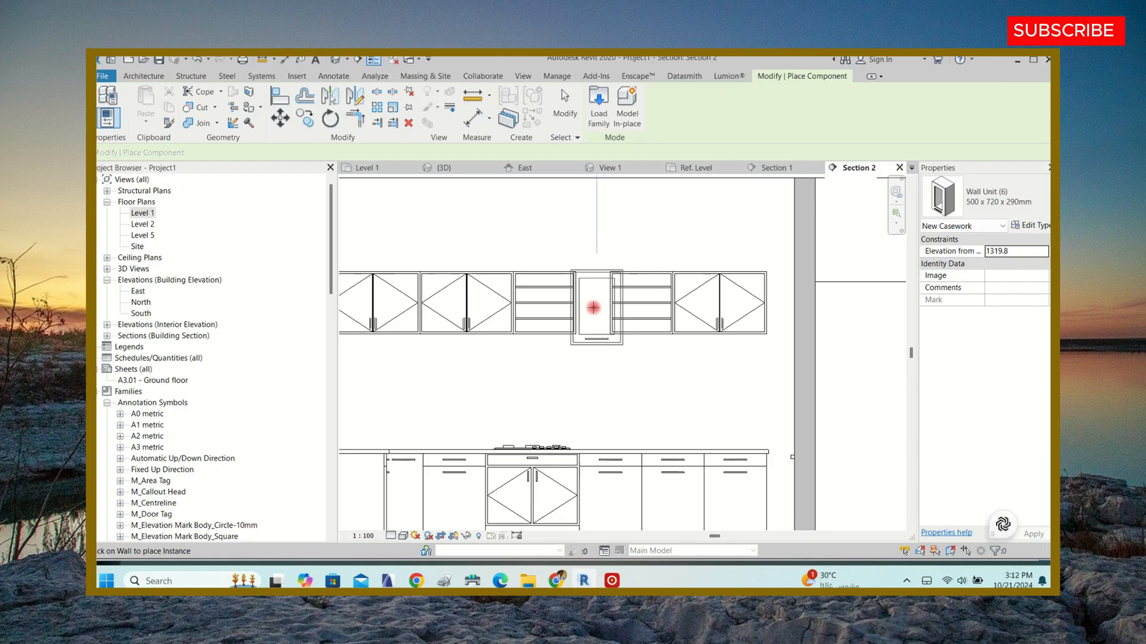
pyautogui.click(593, 307)
pyautogui.press('Escape')
# - Duplicate the placed unit's type as 500 x 720 x 290mm 2 and reduce its width
pyautogui.click(599, 337)
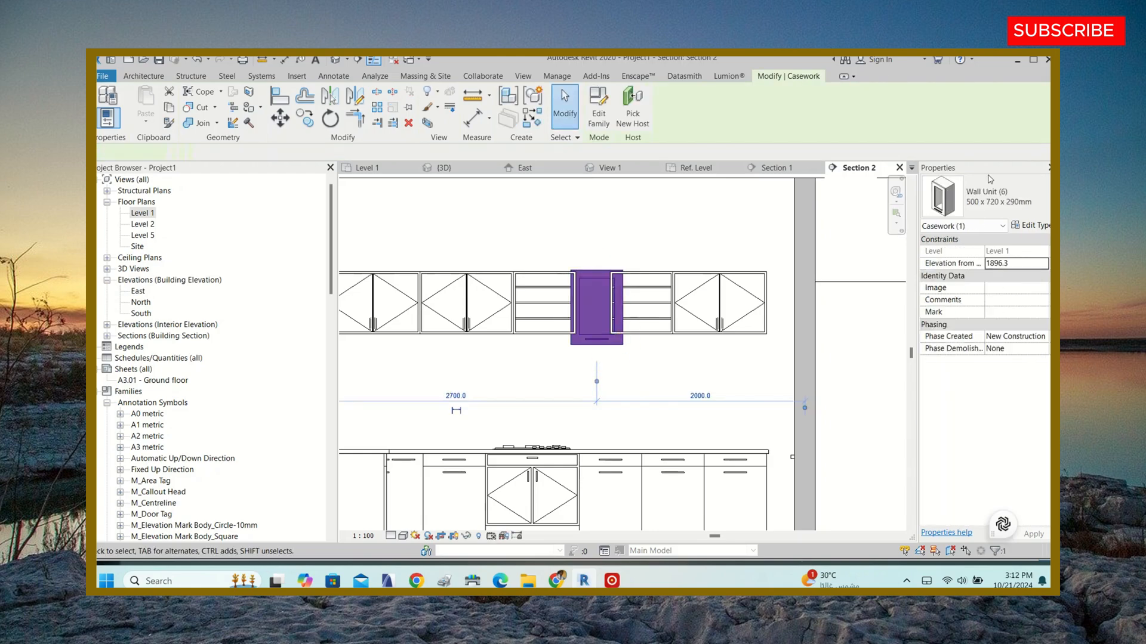
pyautogui.click(1031, 226)
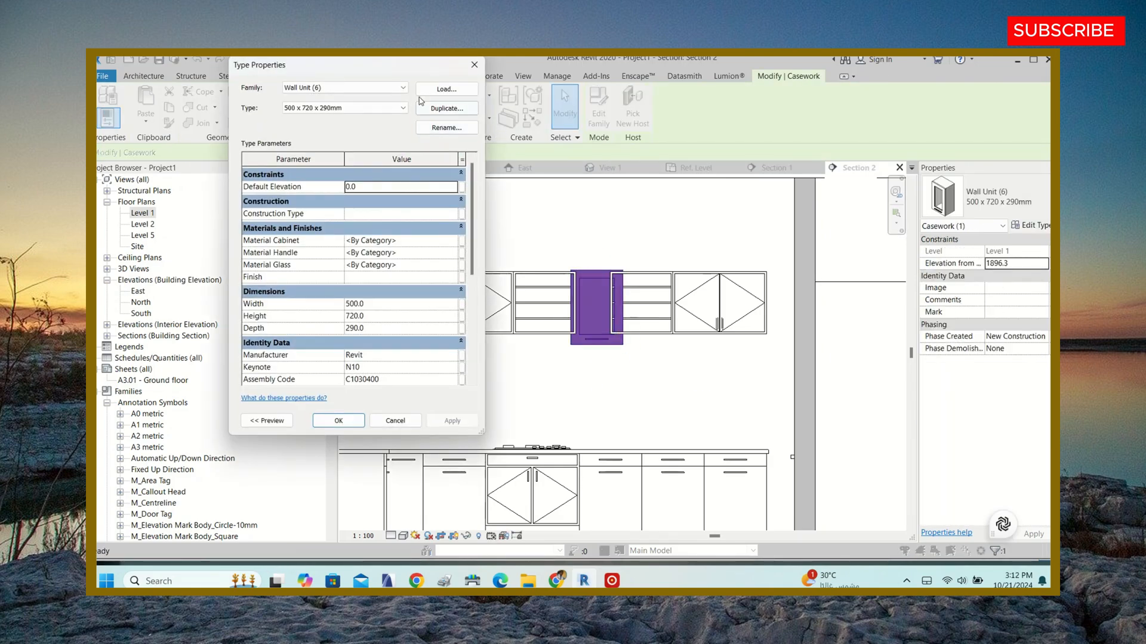
pyautogui.click(449, 89)
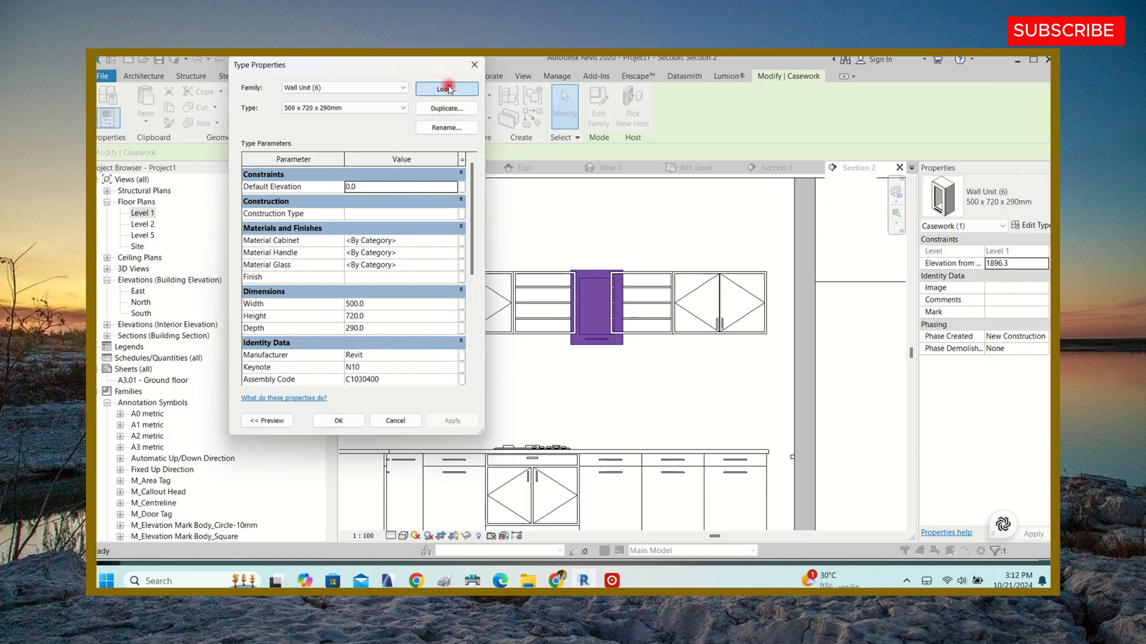
pyautogui.click(695, 185)
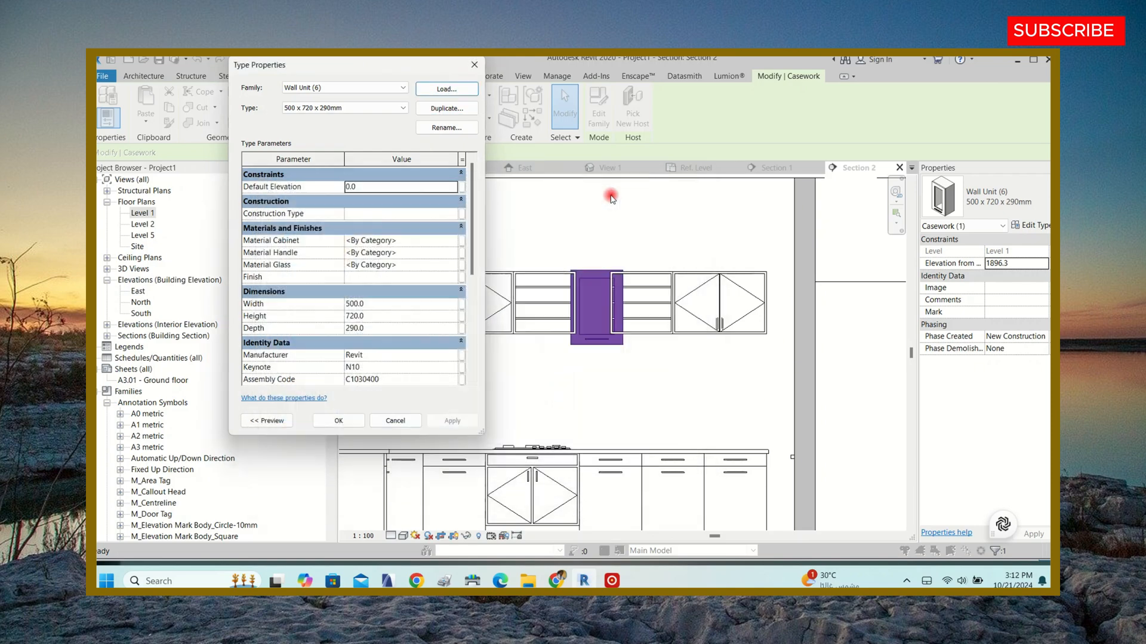
pyautogui.click(444, 108)
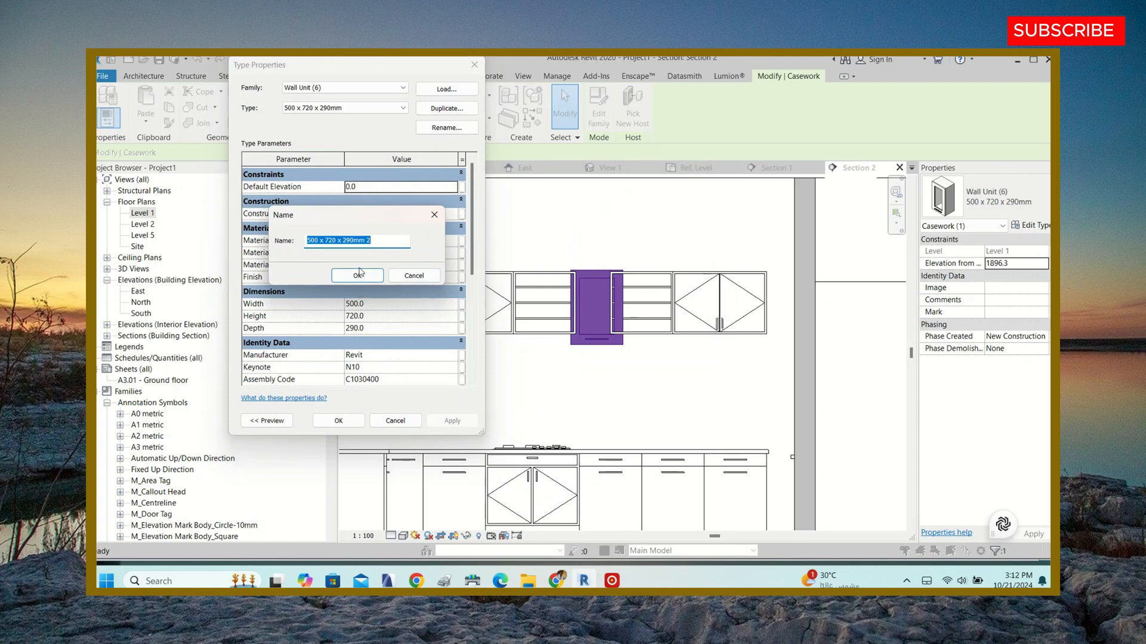
pyautogui.click(357, 277)
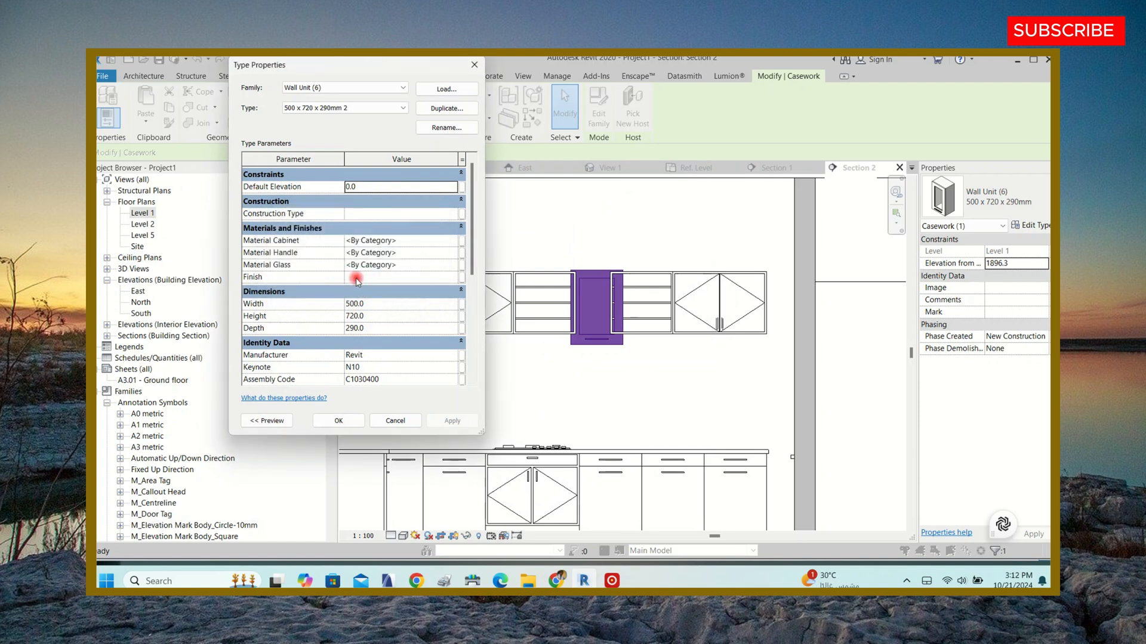
pyautogui.click(391, 305)
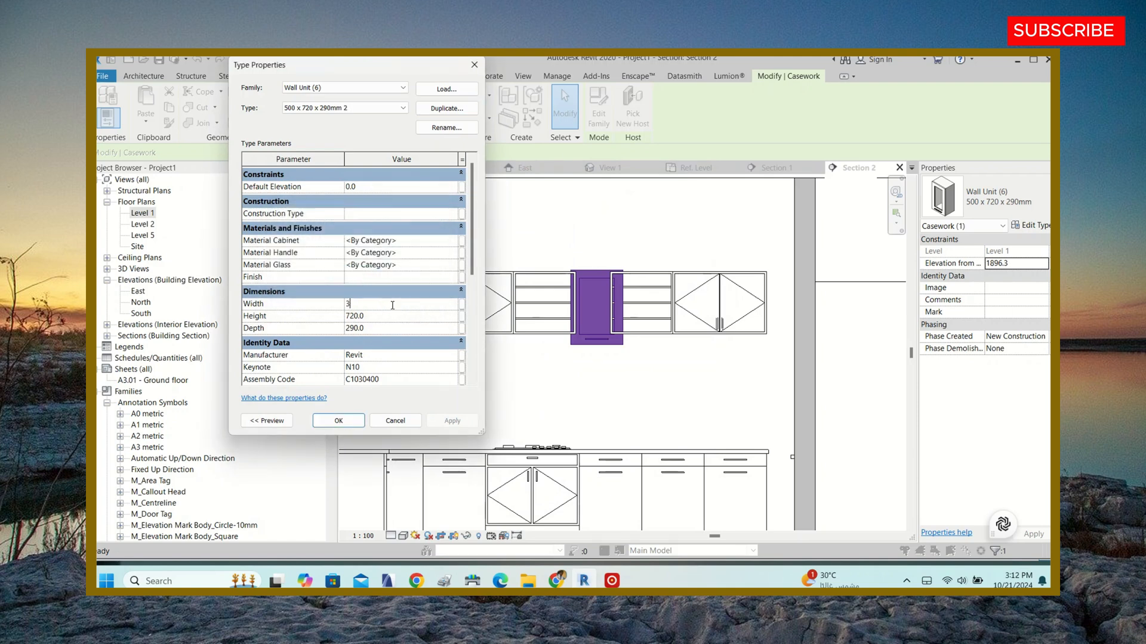
pyautogui.click(338, 421)
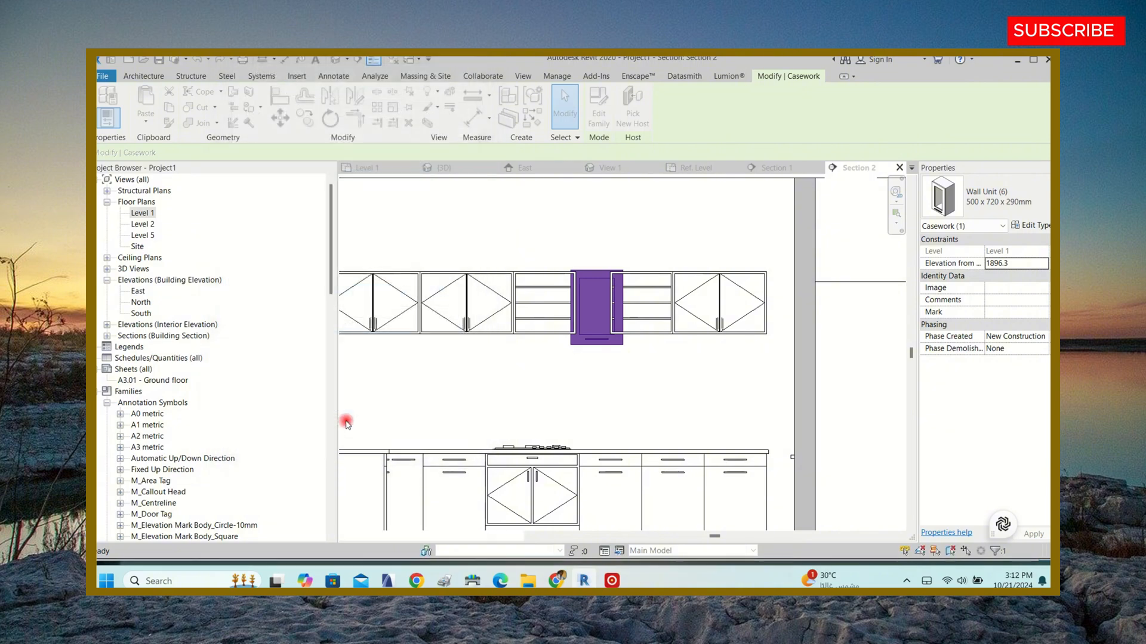
# - Align the narrowed wall unit's side against the adjacent side of the middle open shelf unit
pyautogui.scroll(4, 604, 358)
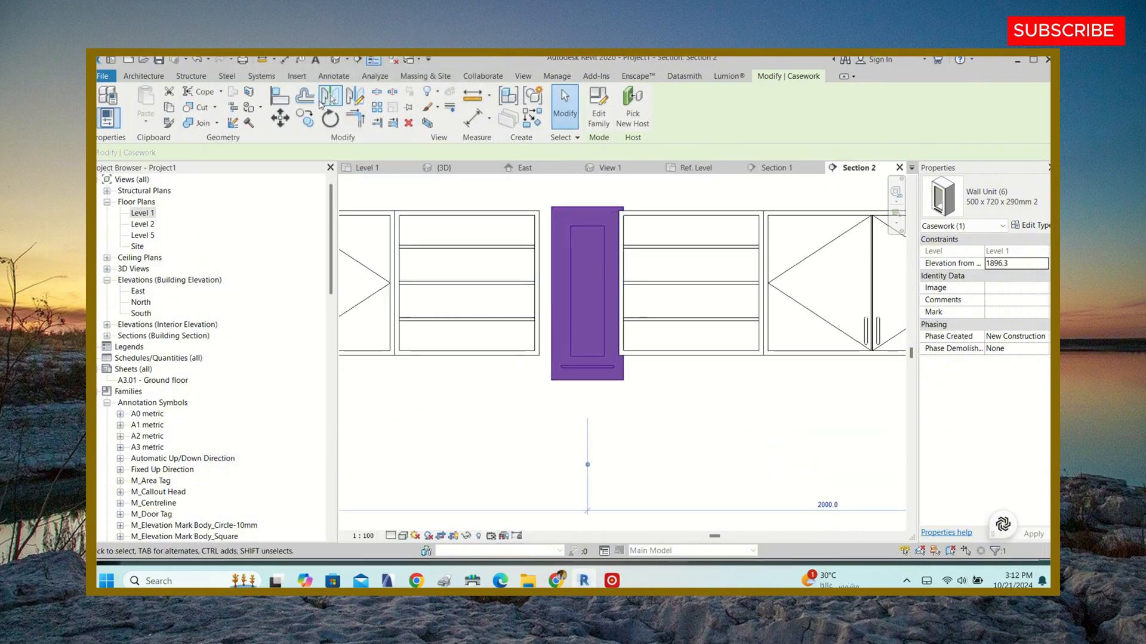
pyautogui.click(279, 97)
pyautogui.click(541, 250)
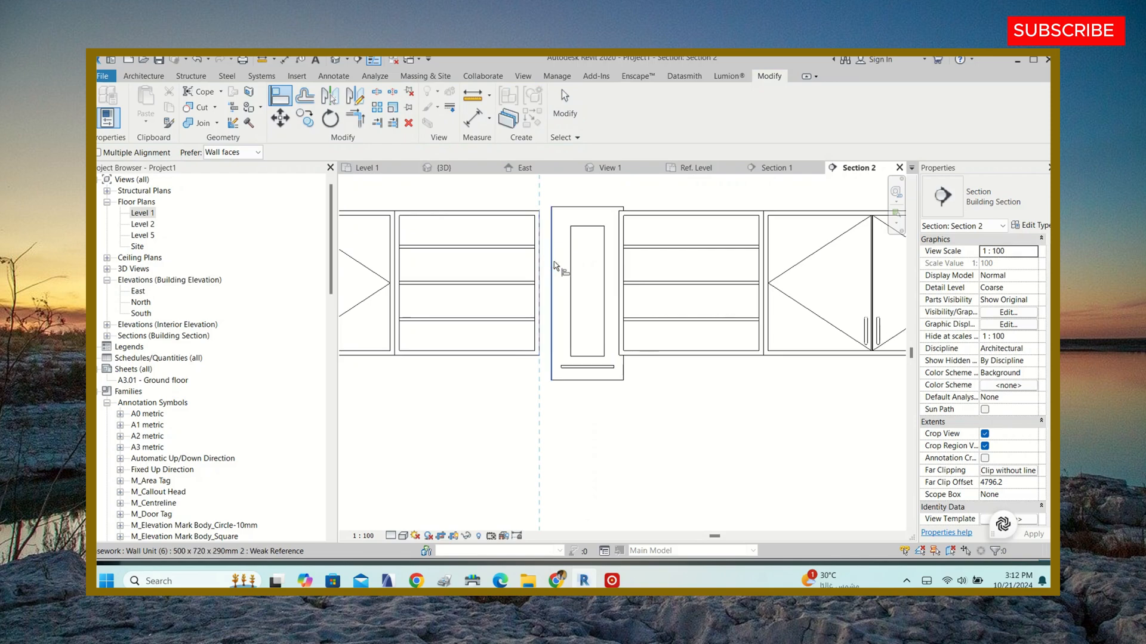
pyautogui.click(552, 261)
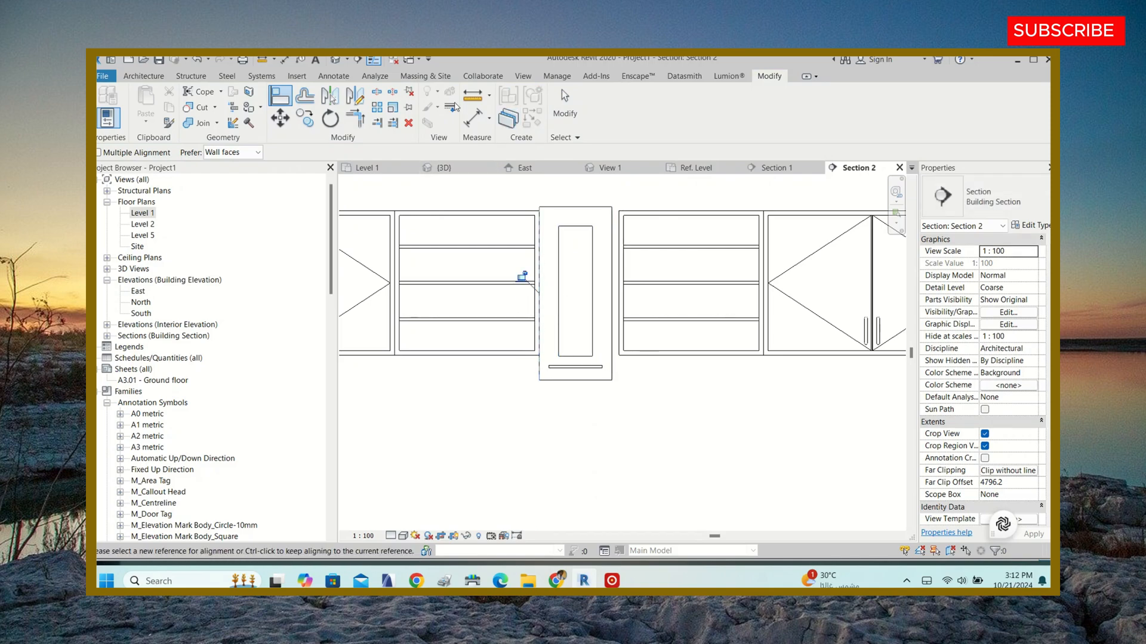
pyautogui.scroll(-2, 486, 279)
pyautogui.scroll(-1, 486, 279)
pyautogui.scroll(-1, 481, 281)
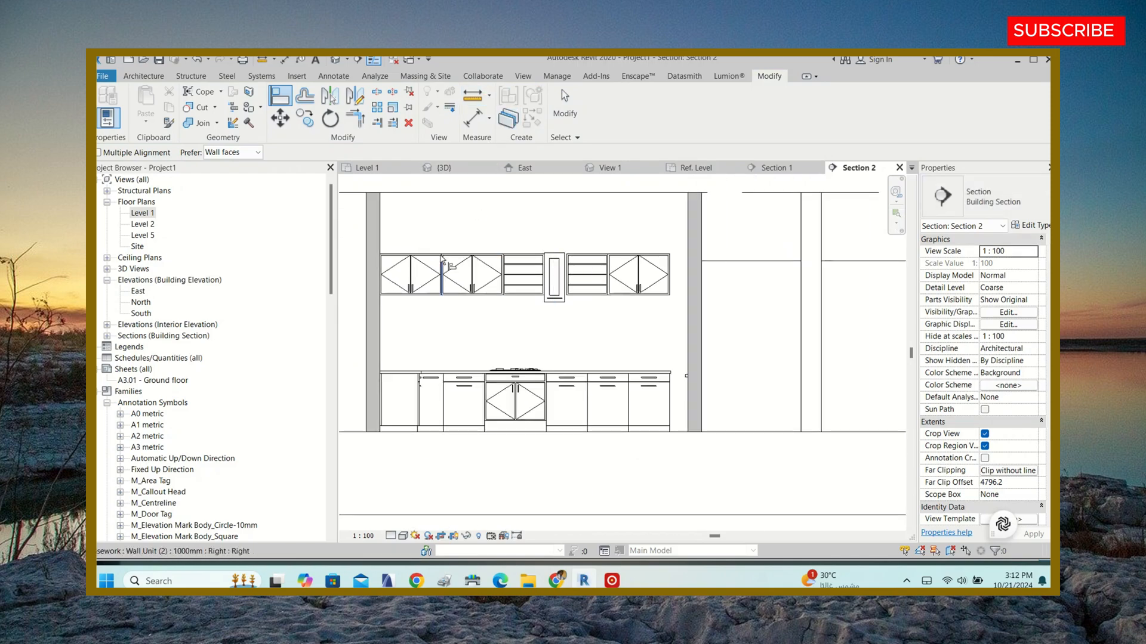
pyautogui.scroll(2, 475, 284)
pyautogui.press('Escape')
pyautogui.press('Escape')
# - Set the Width of the double-door Wall Unit (2) 1000mm type to 800
pyautogui.click(484, 249)
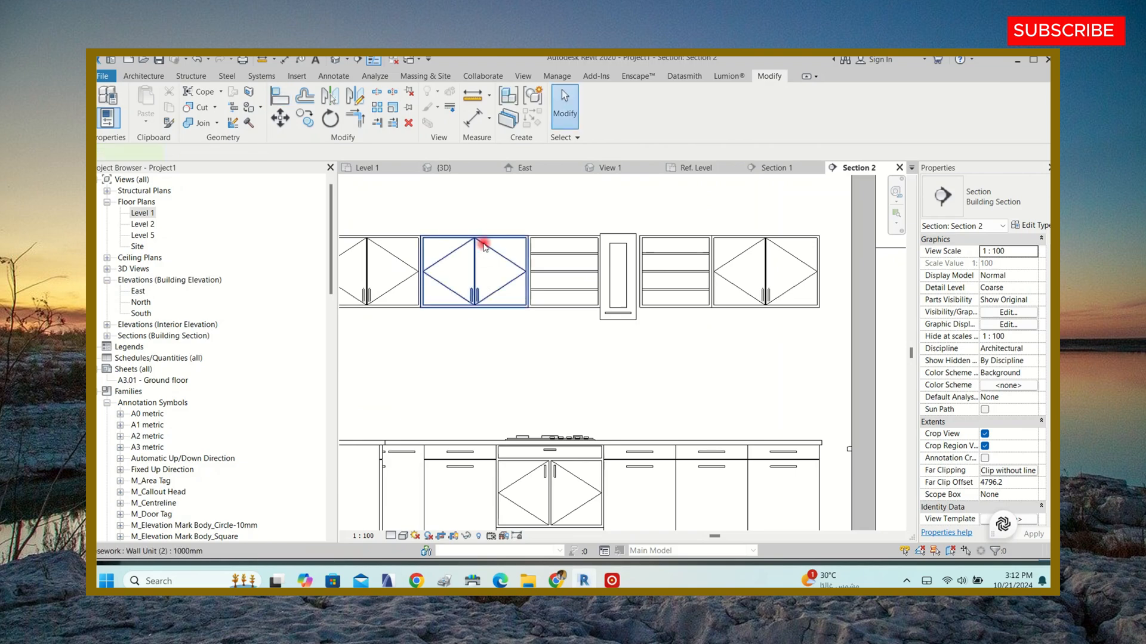
pyautogui.click(1032, 226)
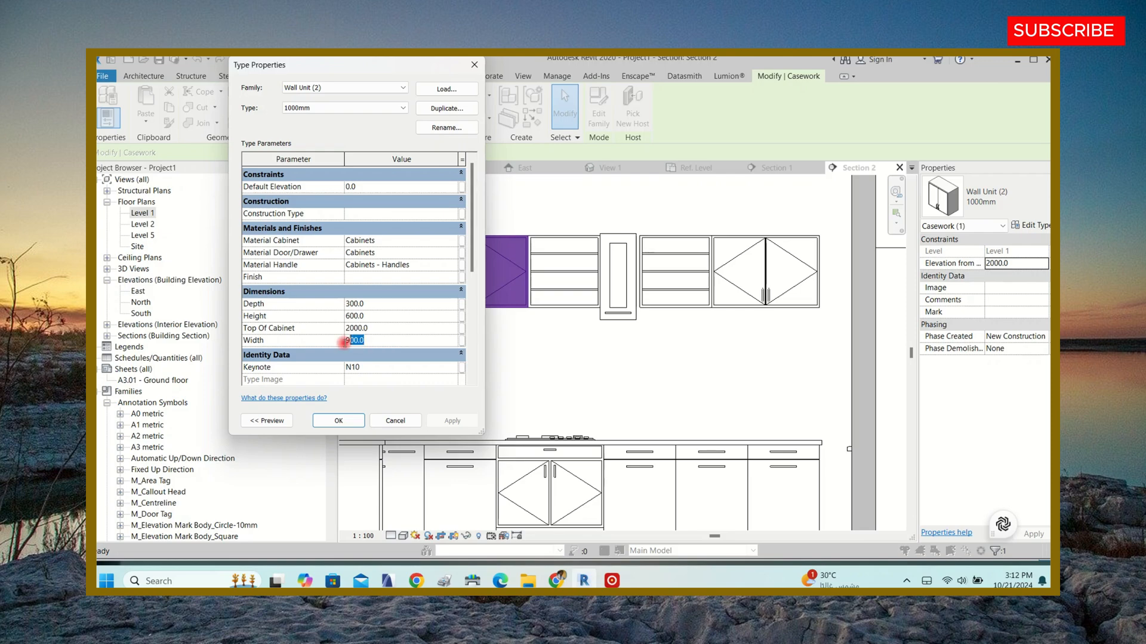
pyautogui.click(356, 416)
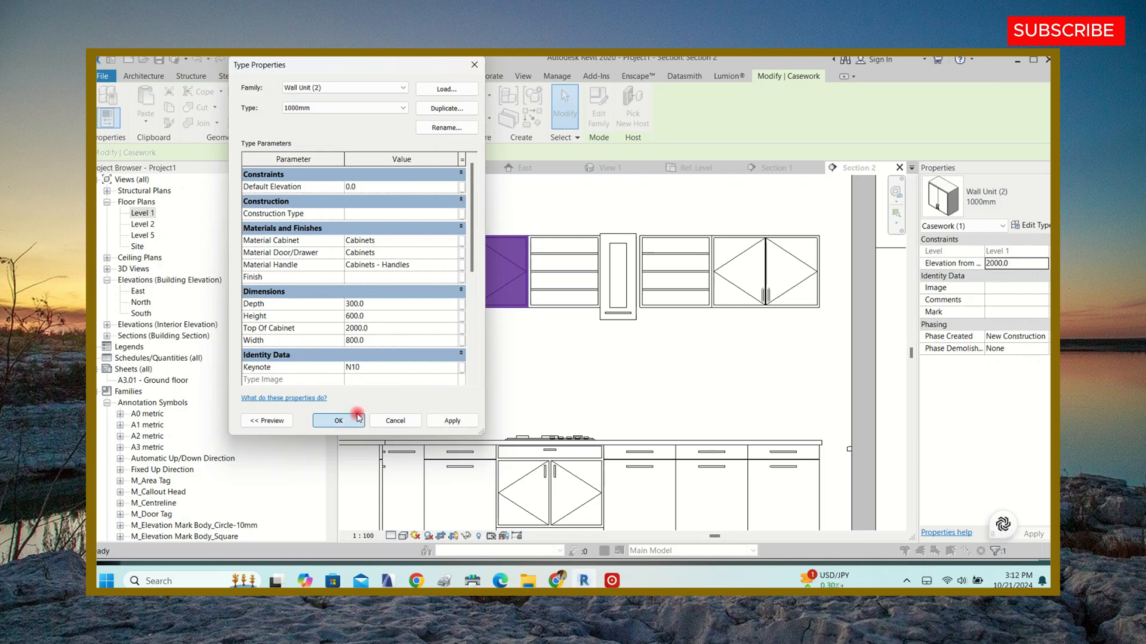
pyautogui.click(424, 401)
pyautogui.scroll(-2, 615, 286)
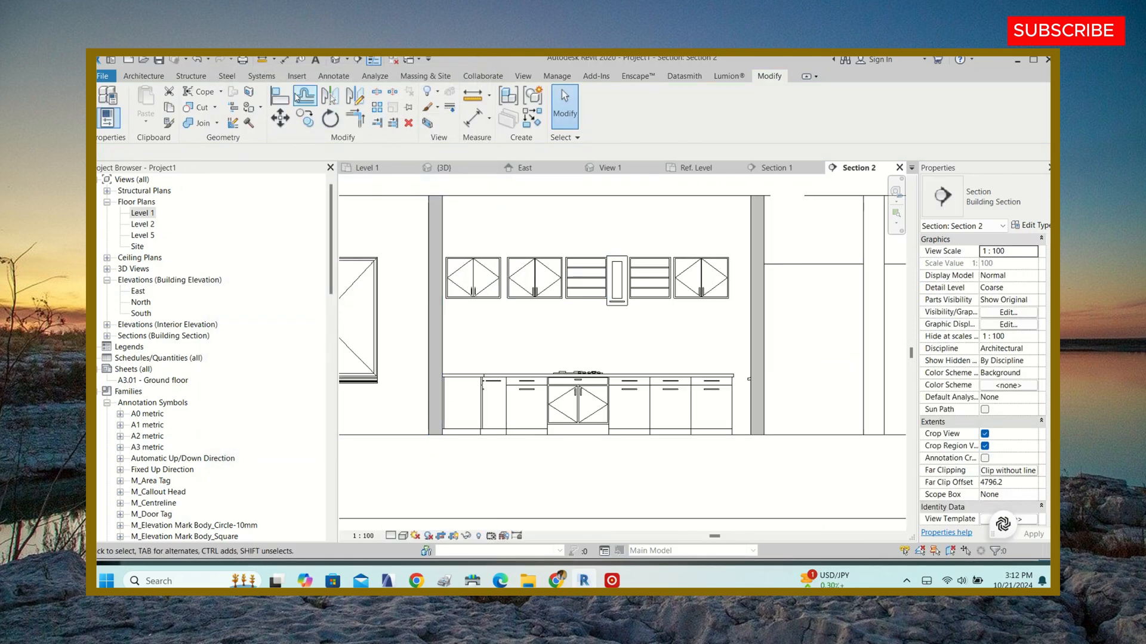
# - Align the first double-door wall unit's outer side with the inner face of the adjacent wall
pyautogui.click(280, 95)
pyautogui.scroll(2, 406, 263)
pyautogui.click(478, 224)
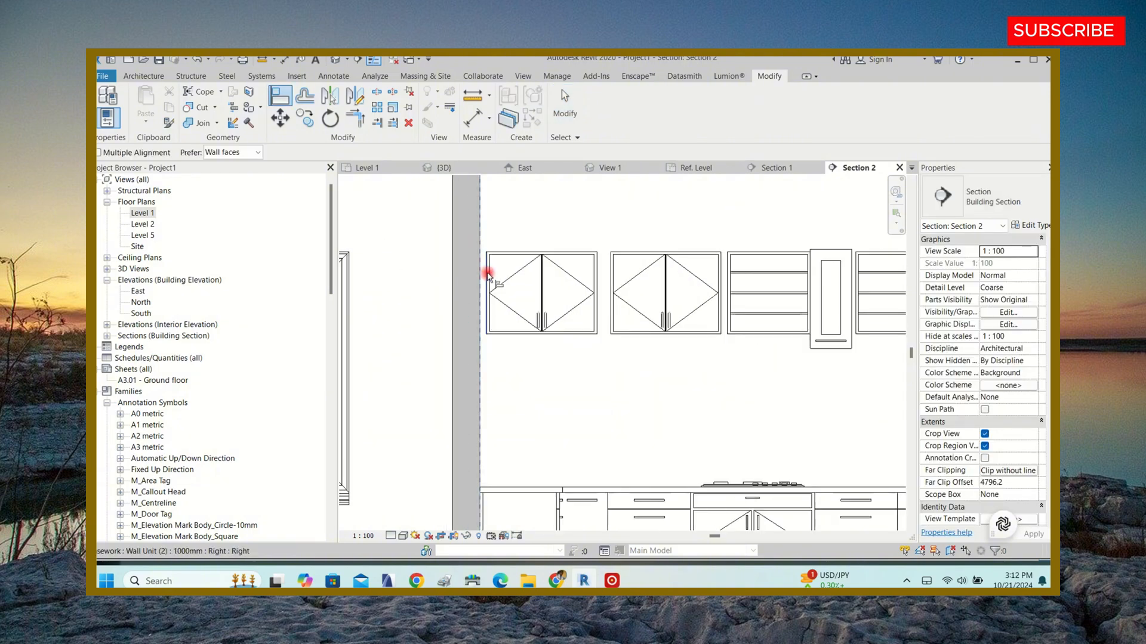
pyautogui.click(487, 275)
pyautogui.scroll(-2, 450, 273)
# - Align the second double-door wall unit's side against the first double-door unit
pyautogui.scroll(4, 582, 282)
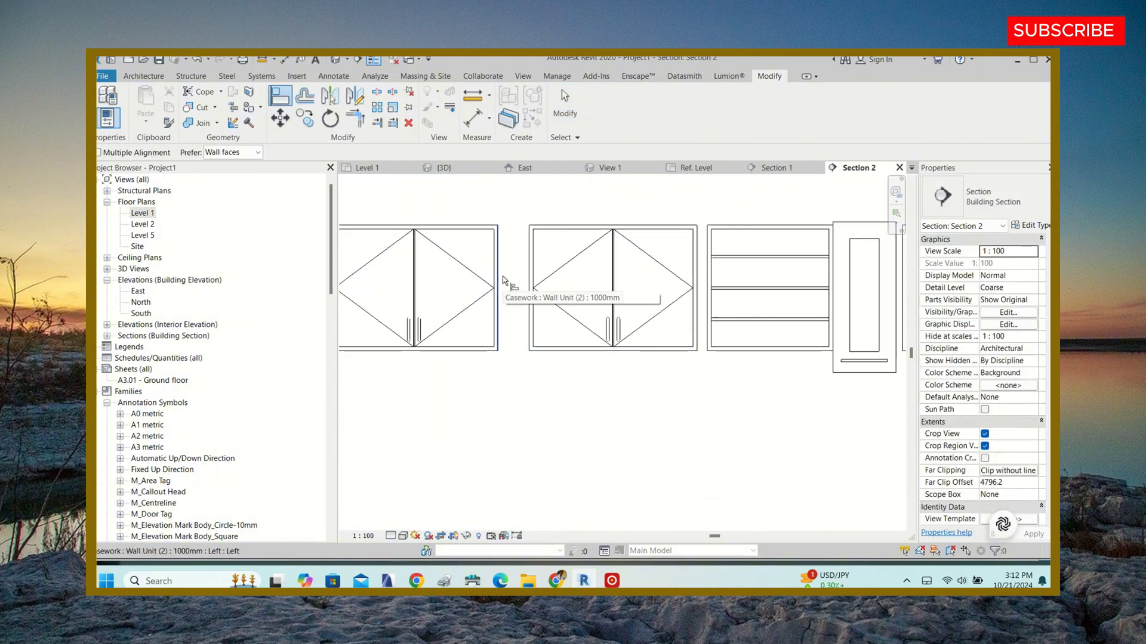
pyautogui.click(495, 273)
pyautogui.click(529, 277)
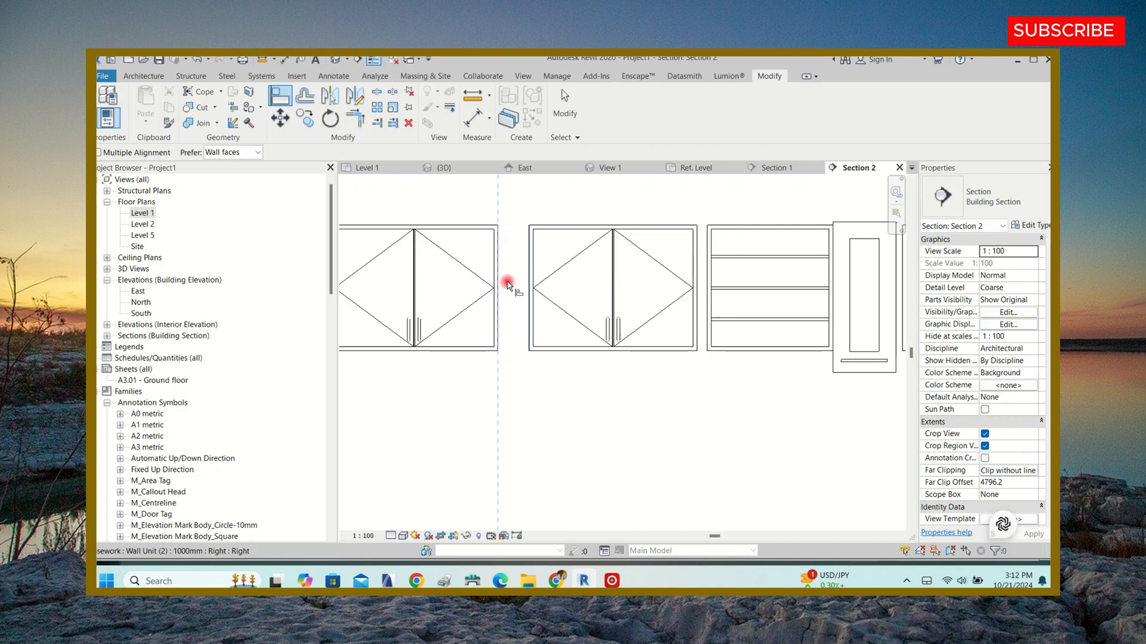
pyautogui.moveTo(509, 286); pyautogui.dragTo(434, 263, button='middle')
# - Align the middle open shelf unit against the free side of the second double-door unit
pyautogui.click(589, 286)
pyautogui.click(630, 289)
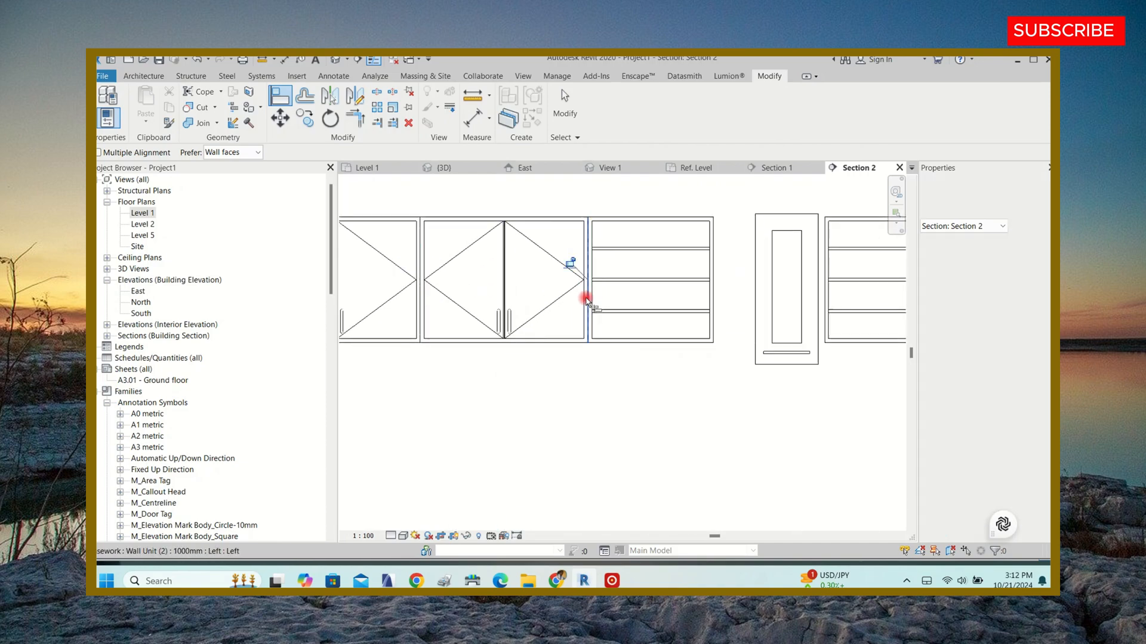
pyautogui.scroll(-3, 585, 299)
pyautogui.scroll(2, 729, 284)
pyautogui.scroll(1, 759, 319)
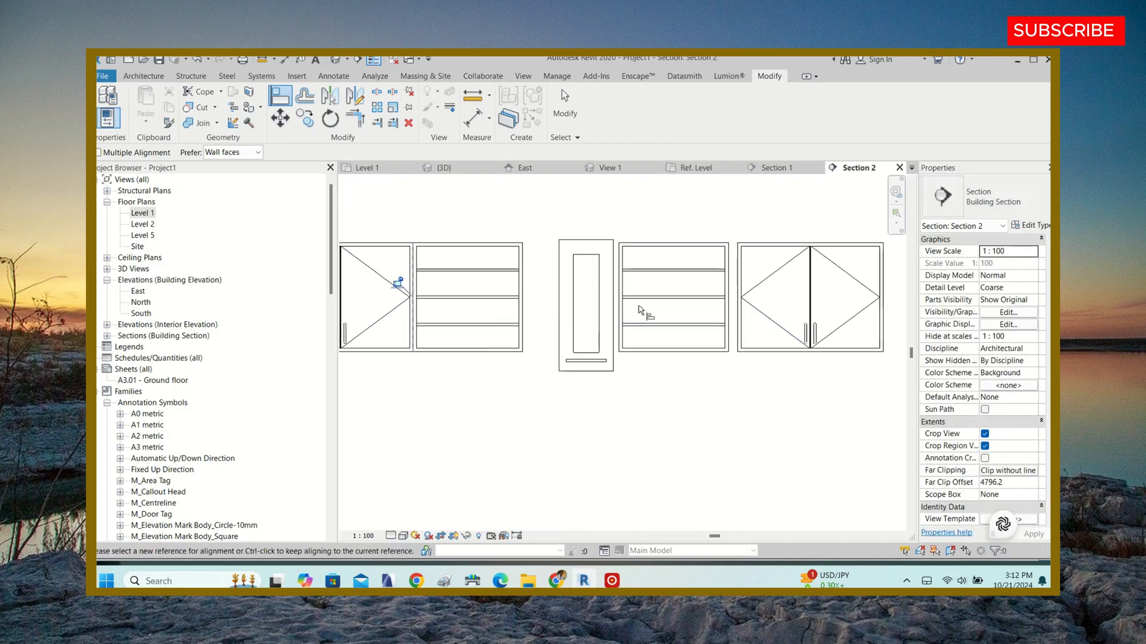
# - Align the open shelf unit beside the third double-door wall unit flush against that unit's side
pyautogui.click(734, 321)
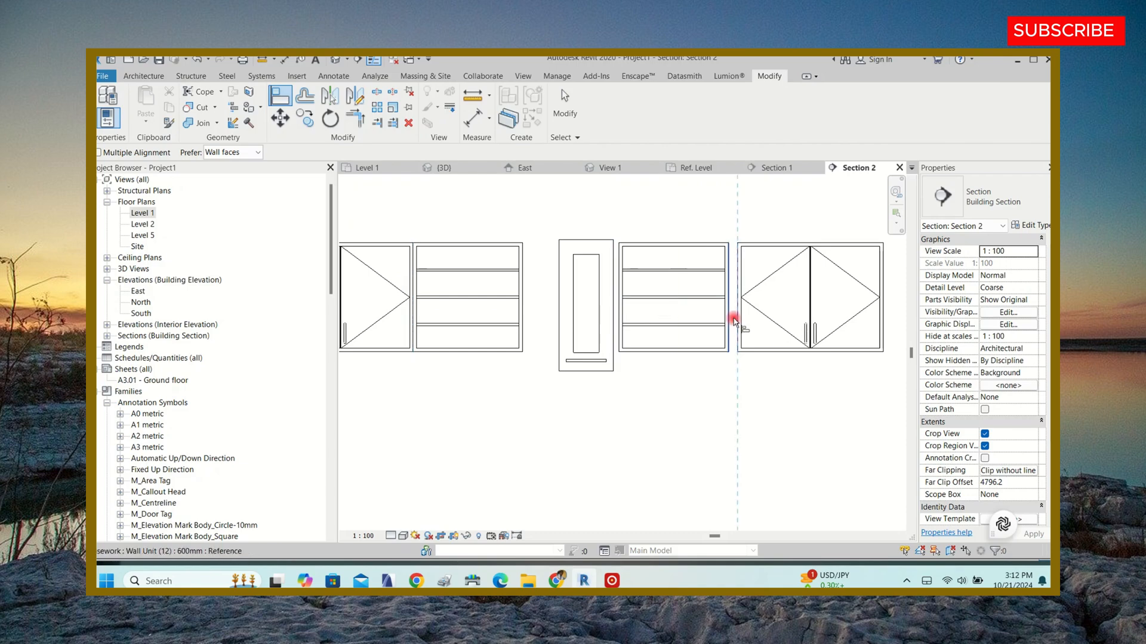
pyautogui.click(729, 320)
pyautogui.press('Escape')
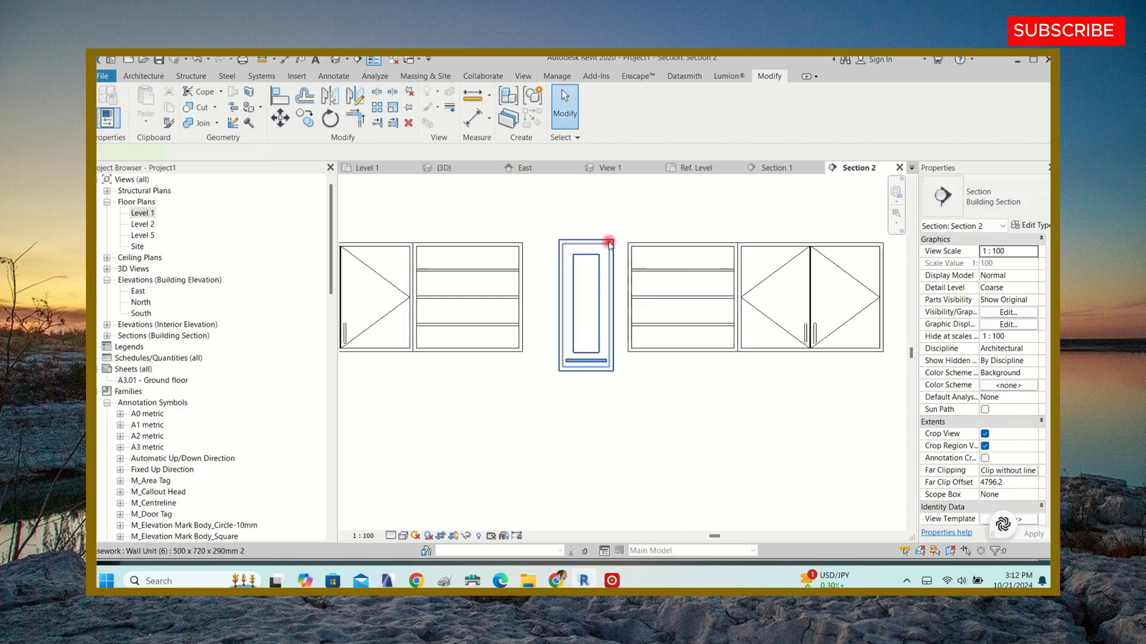
pyautogui.click(608, 245)
pyautogui.click(1029, 225)
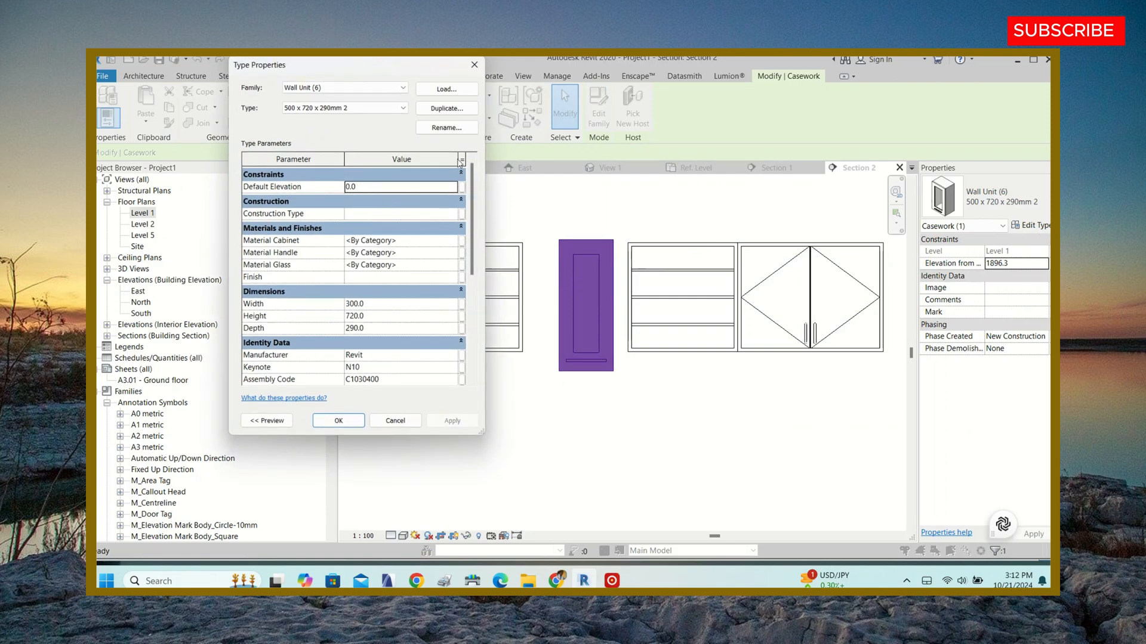
pyautogui.click(475, 65)
pyautogui.press('Escape')
# - Align the side of the glazed wall unit against the adjacent open shelf unit
pyautogui.click(279, 99)
pyautogui.click(763, 302)
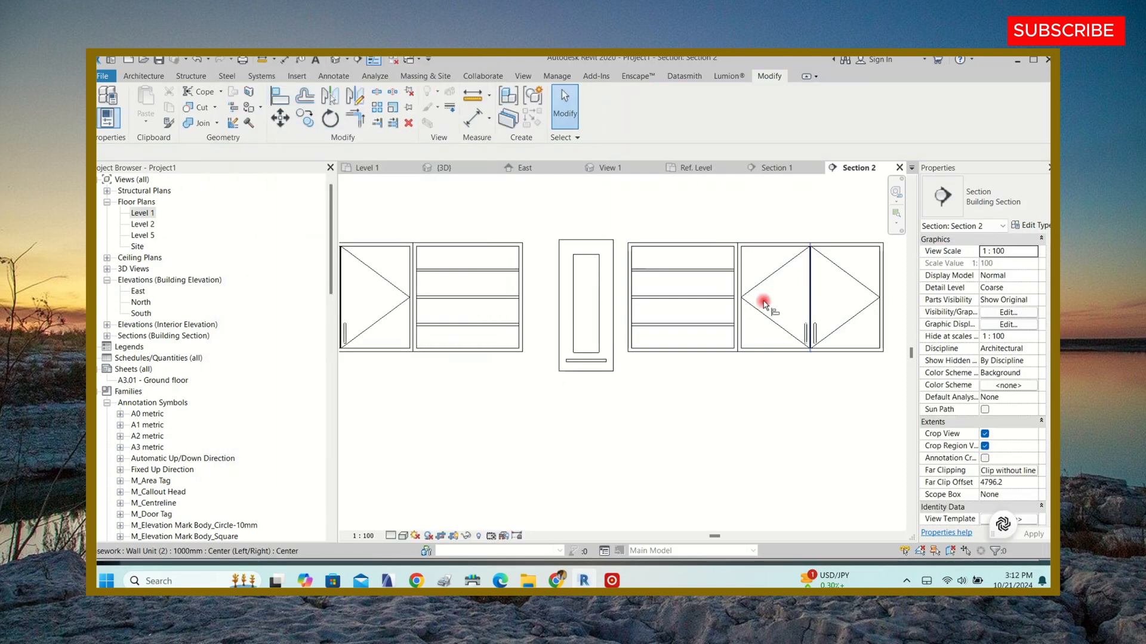
pyautogui.scroll(3, 627, 313)
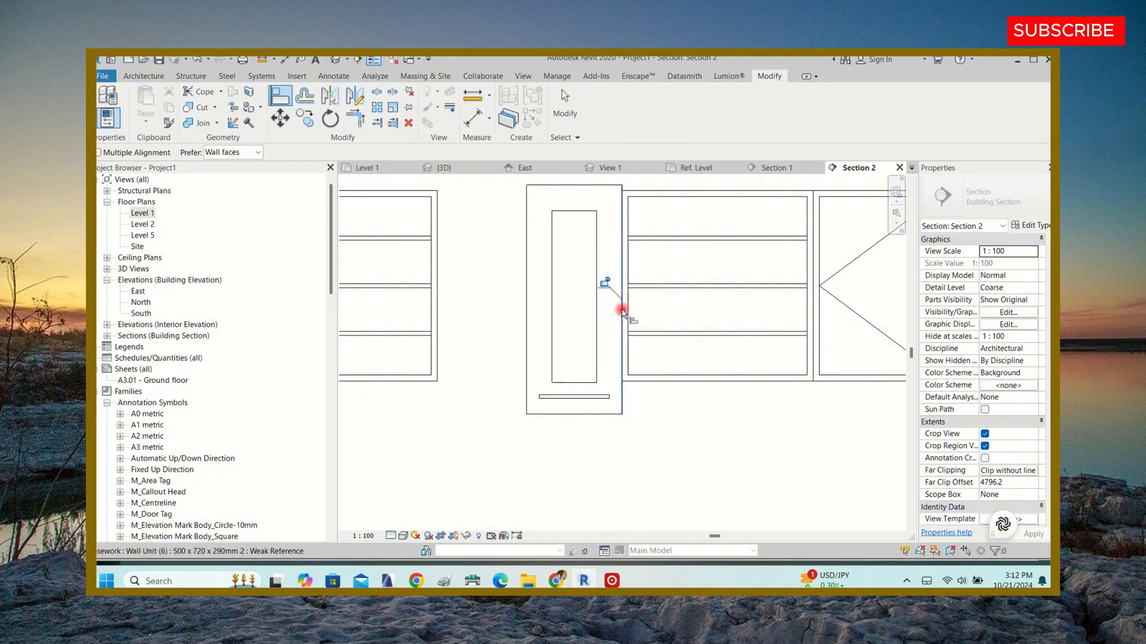
pyautogui.scroll(-4, 622, 309)
pyautogui.press('Escape')
pyautogui.press('Escape')
pyautogui.scroll(2, 648, 233)
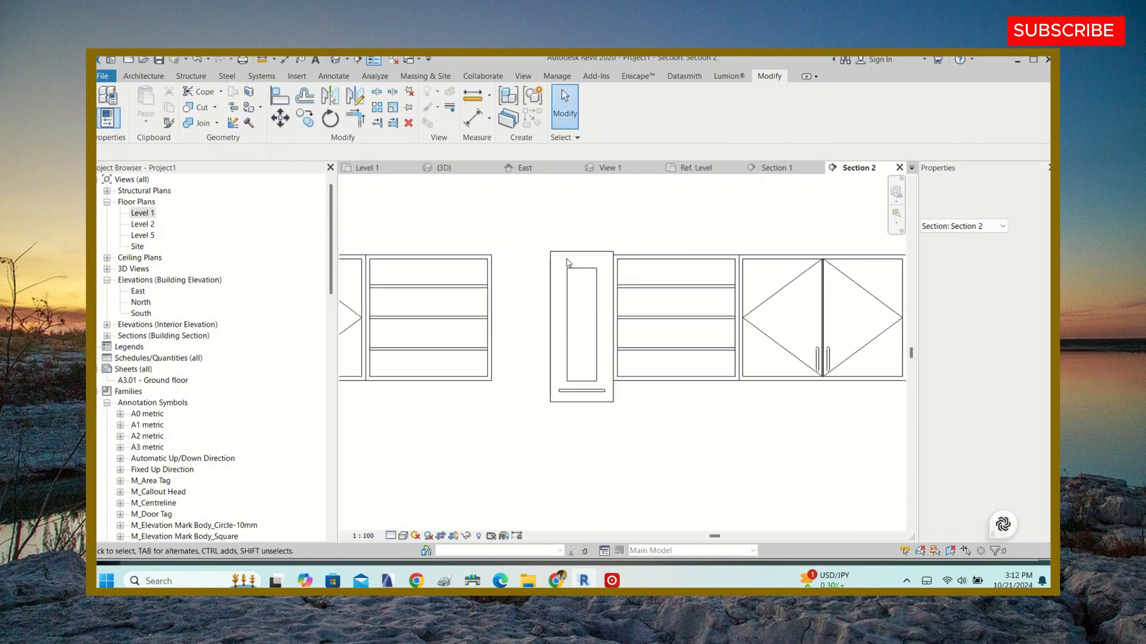
pyautogui.click(567, 263)
pyautogui.scroll(-2, 639, 288)
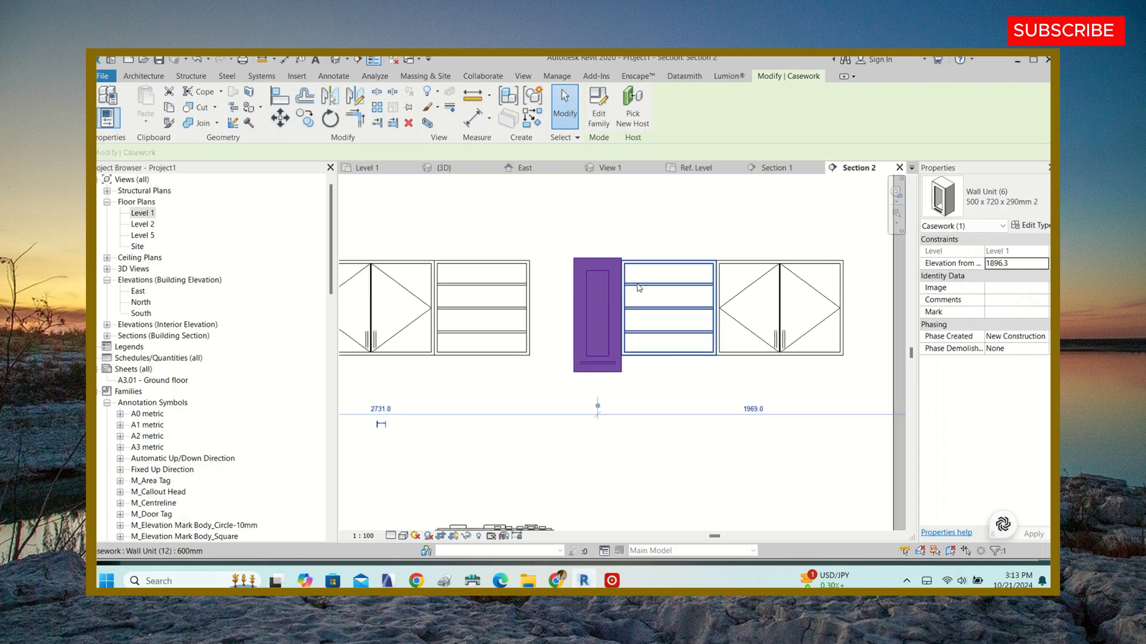
pyautogui.scroll(-3, 639, 288)
pyautogui.scroll(1, 551, 300)
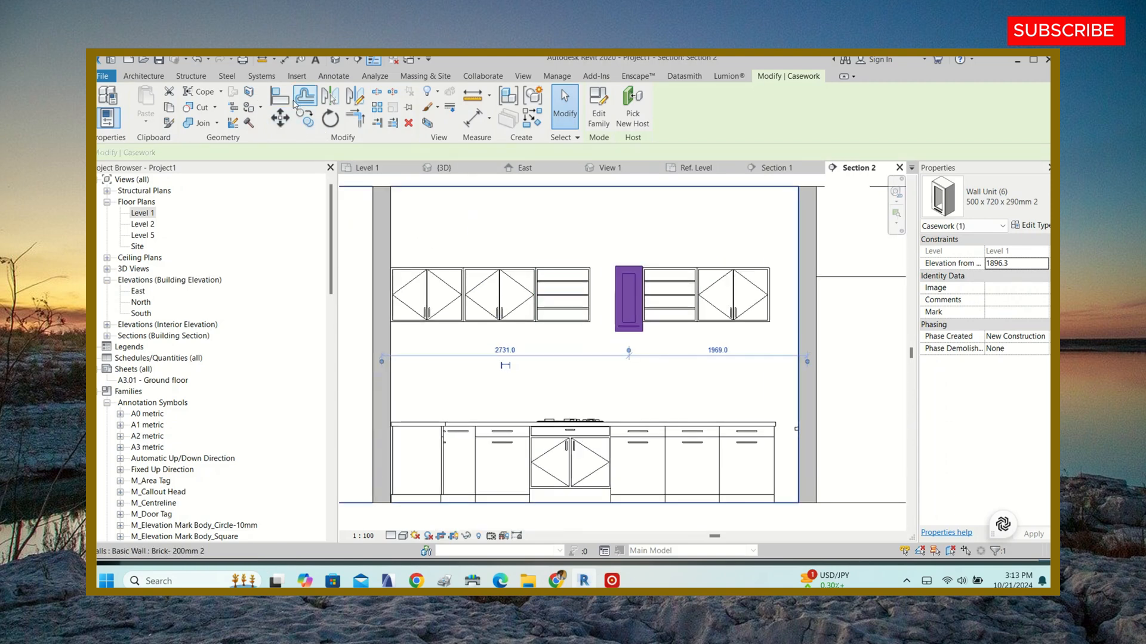
pyautogui.press('Escape')
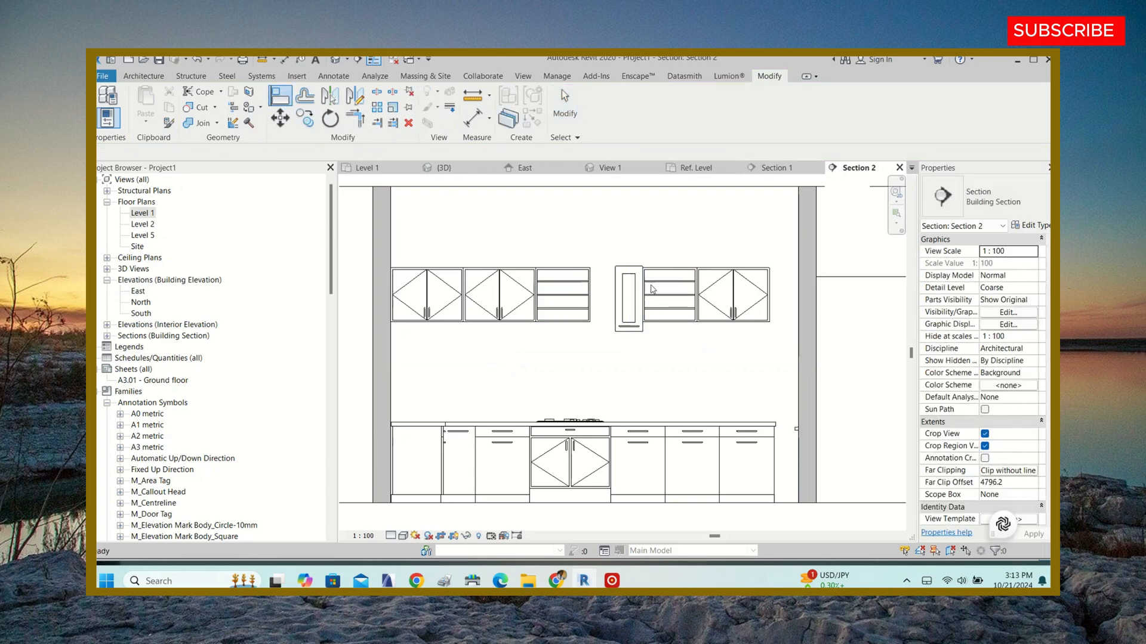
pyautogui.click(630, 298)
pyautogui.press('Escape')
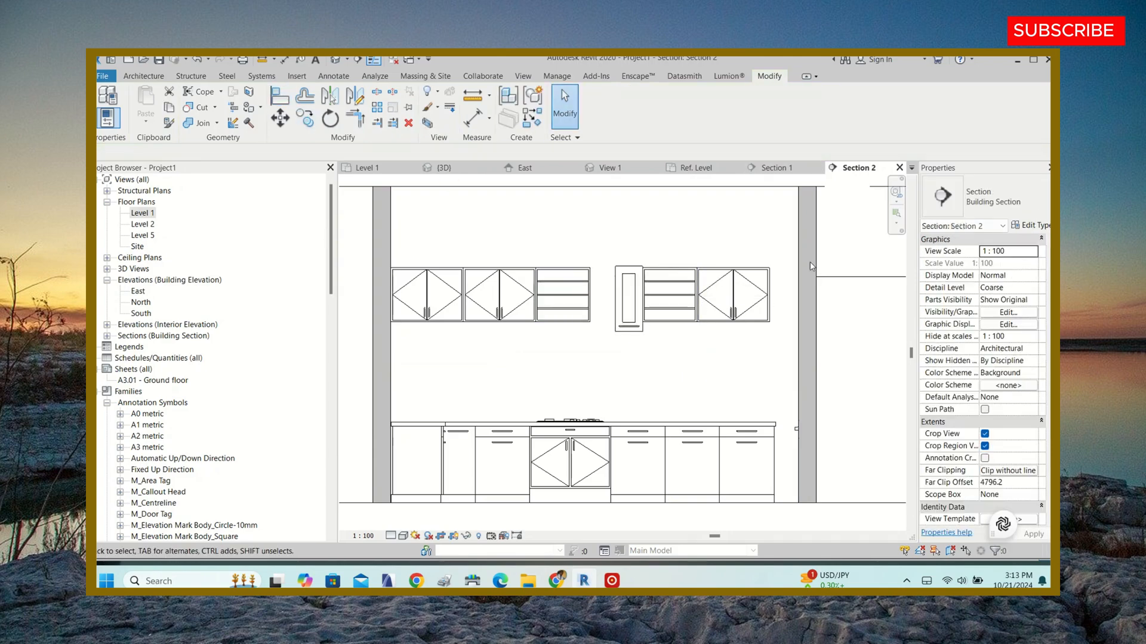
pyautogui.click(624, 285)
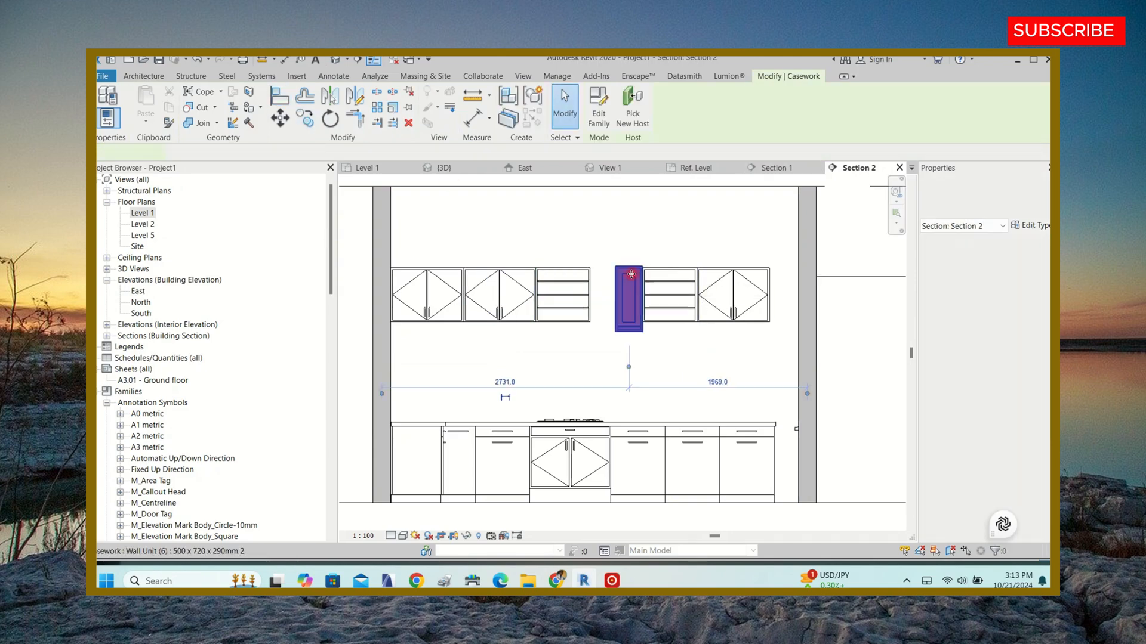
pyautogui.click(1036, 226)
pyautogui.press('Escape')
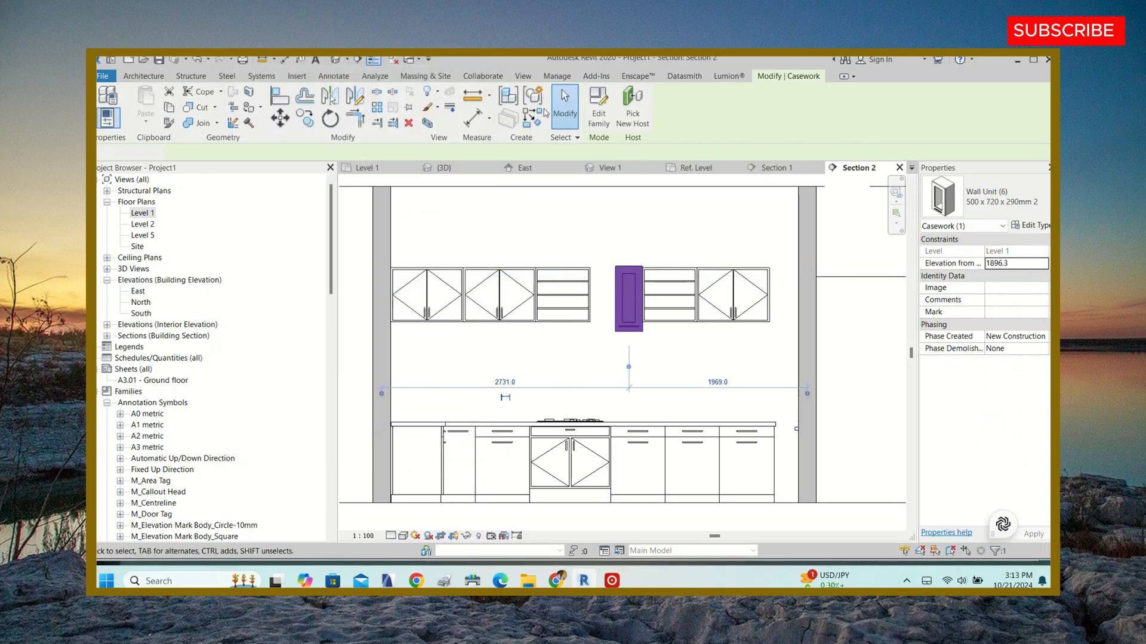
# - Measure the gap between the two open shelf units with an aligned dimension, without keeping the dimension
pyautogui.press('d')
pyautogui.press('i')
pyautogui.scroll(4, 580, 303)
pyautogui.scroll(2, 580, 302)
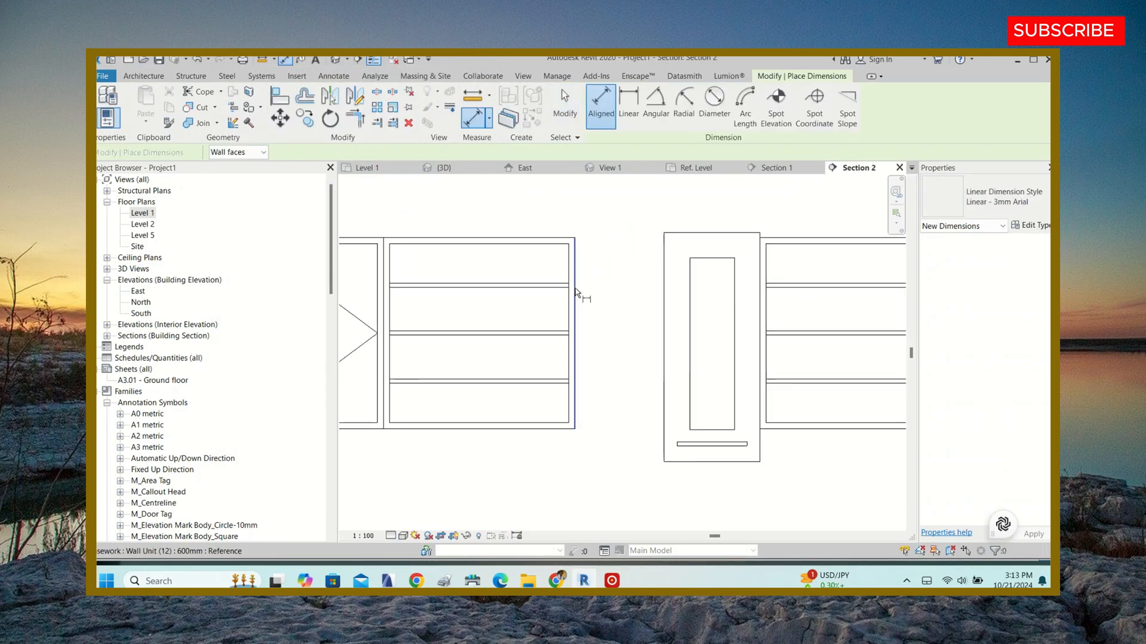
pyautogui.click(574, 298)
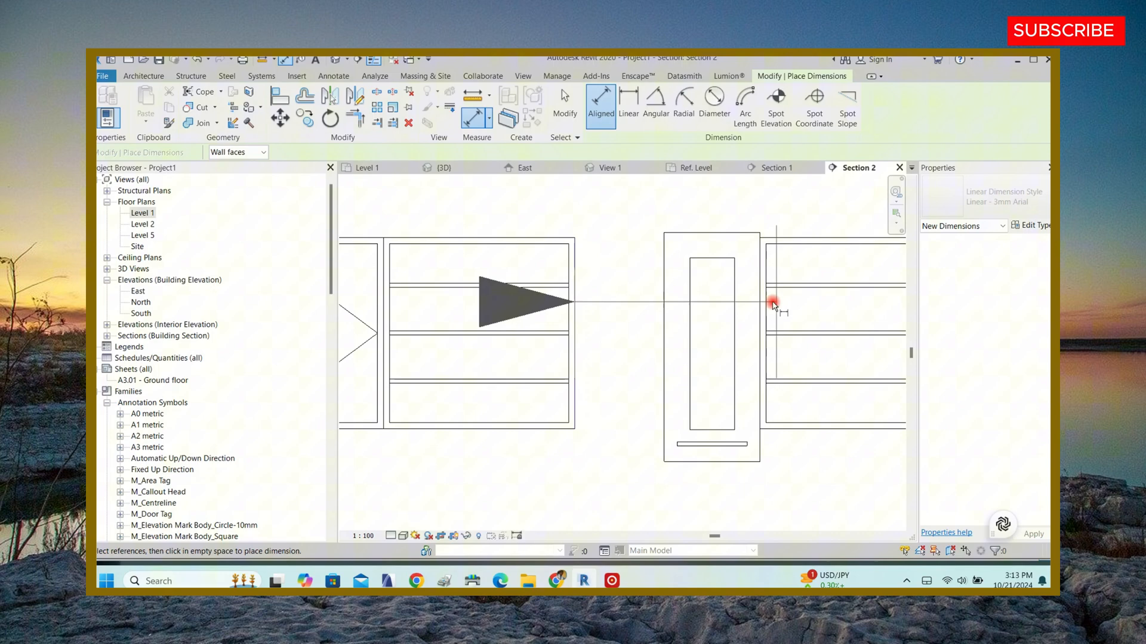
pyautogui.click(765, 254)
pyautogui.scroll(-3, 682, 338)
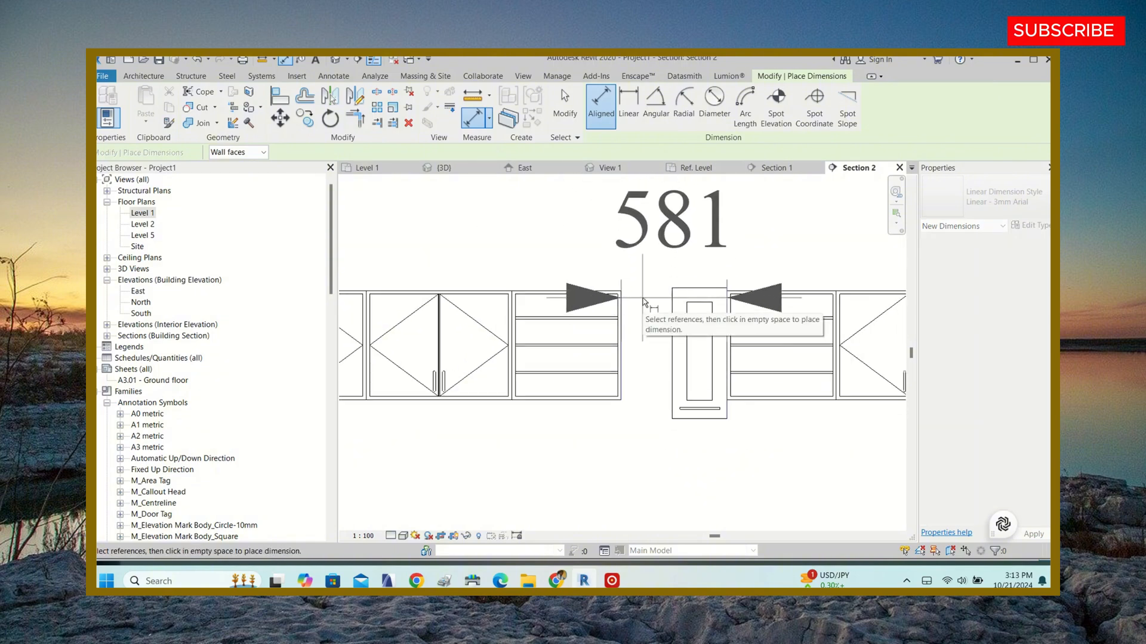
pyautogui.press('Escape')
pyautogui.scroll(2, 679, 361)
pyautogui.press('Escape')
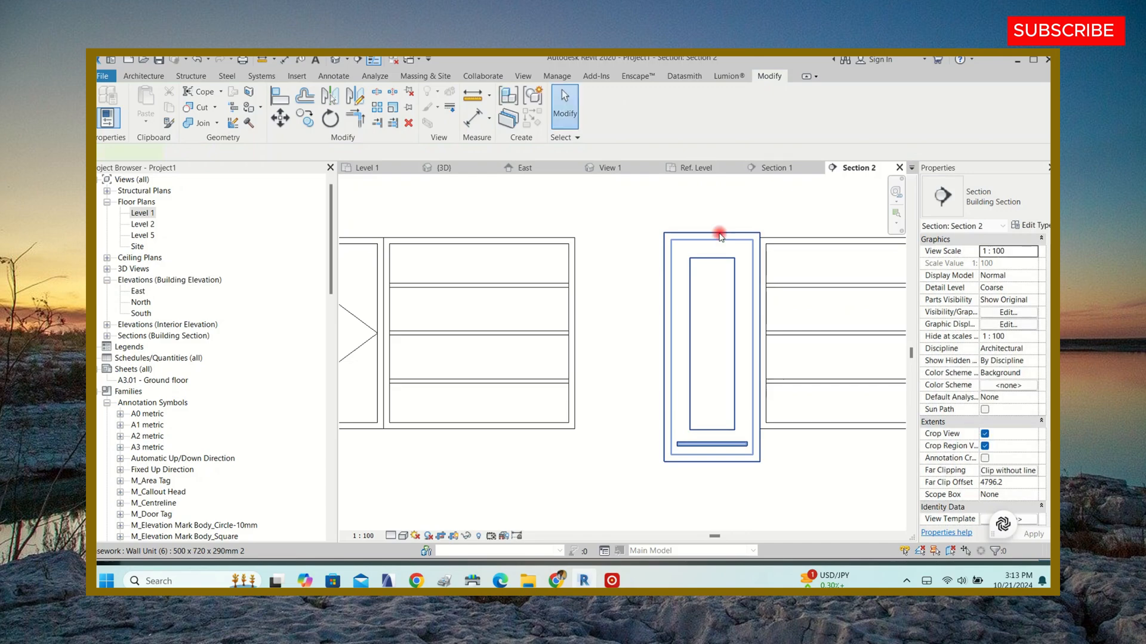
# - Set the Width of the glazed Wall Unit (6) 500 x 720 x 290mm 2 type to match the gap between the open shelf units
pyautogui.click(713, 235)
pyautogui.click(1032, 225)
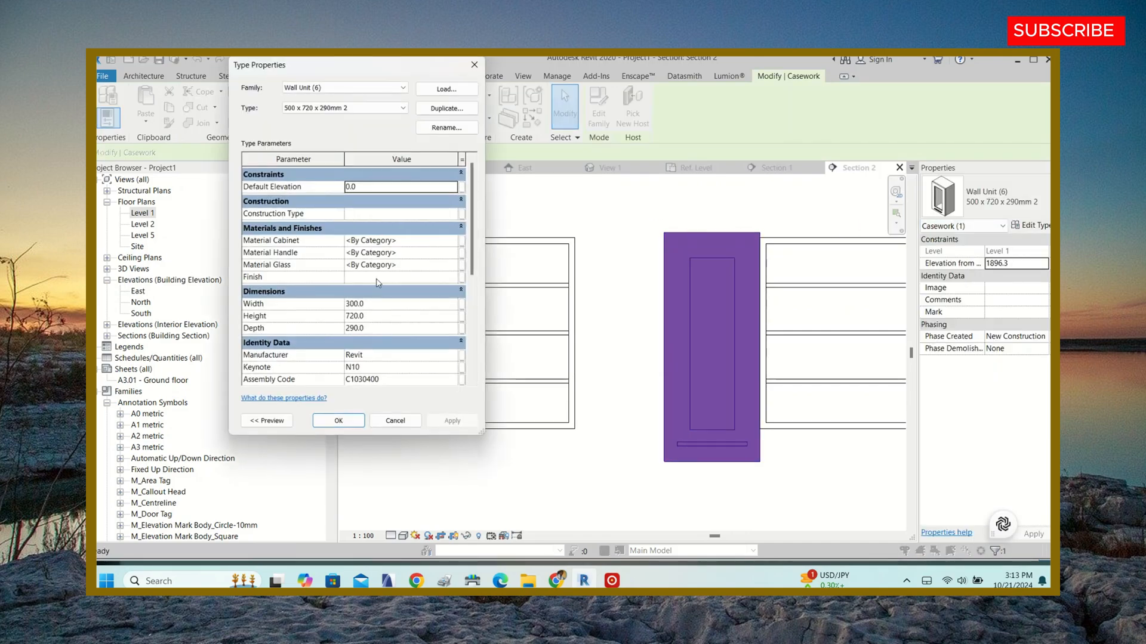
pyautogui.click(381, 305)
pyautogui.click(360, 423)
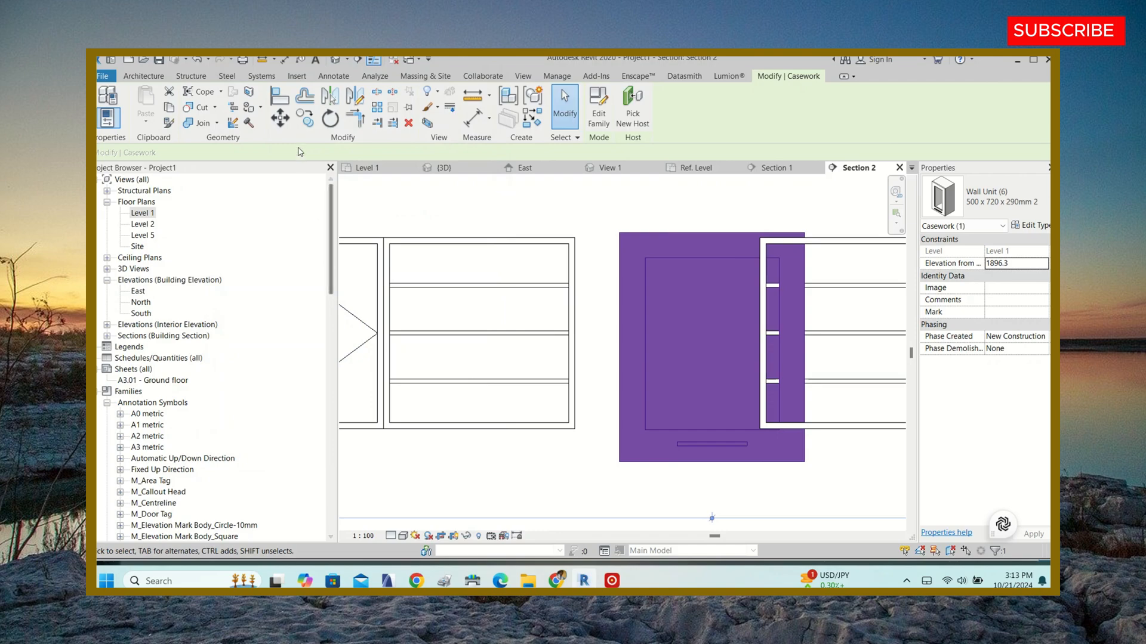
# - Align the widened glazed unit's side against the middle open shelf unit so it sits between the two shelf units
pyautogui.press('Escape')
pyautogui.click(280, 96)
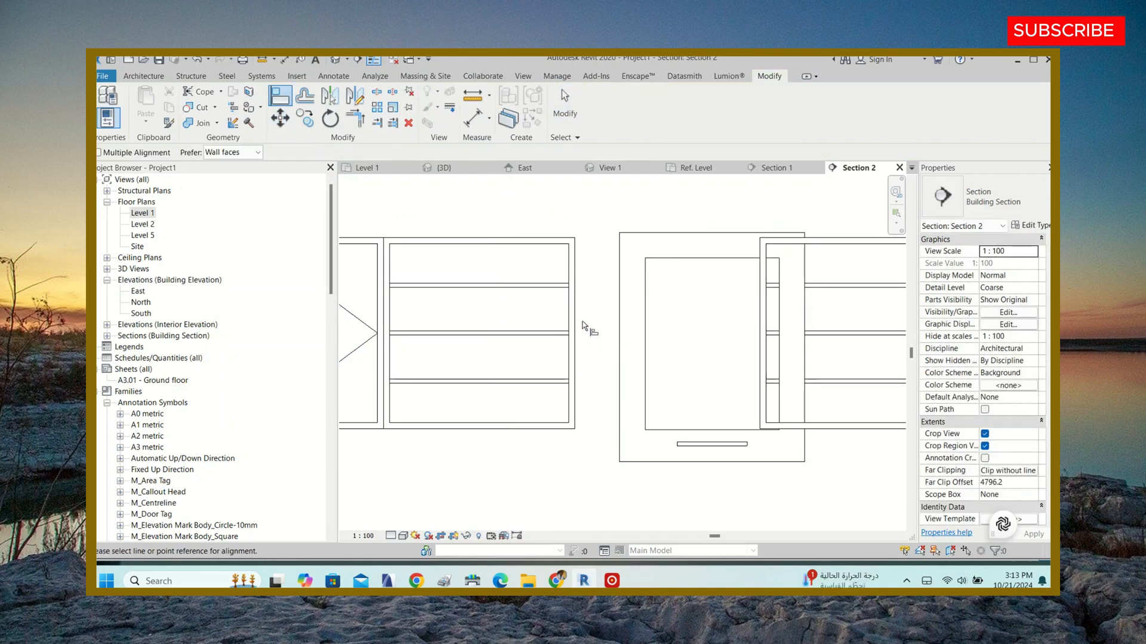
pyautogui.click(577, 310)
pyautogui.click(619, 327)
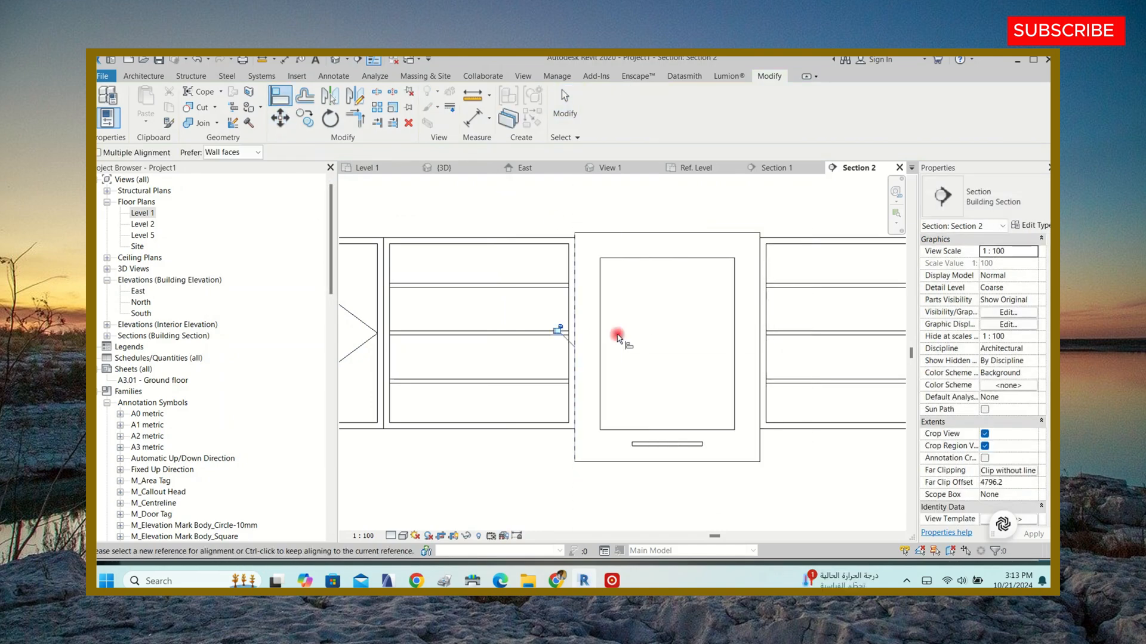
pyautogui.scroll(-4, 603, 335)
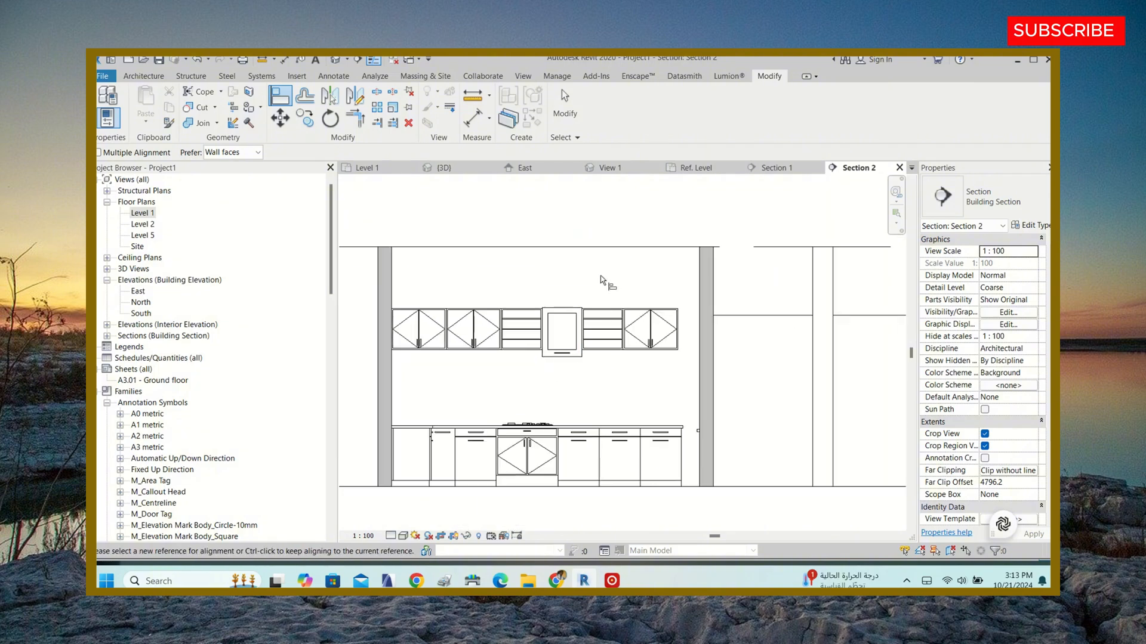
# - Align the top edge of the glazed unit with the top of the adjacent open shelf unit
pyautogui.scroll(5, 588, 316)
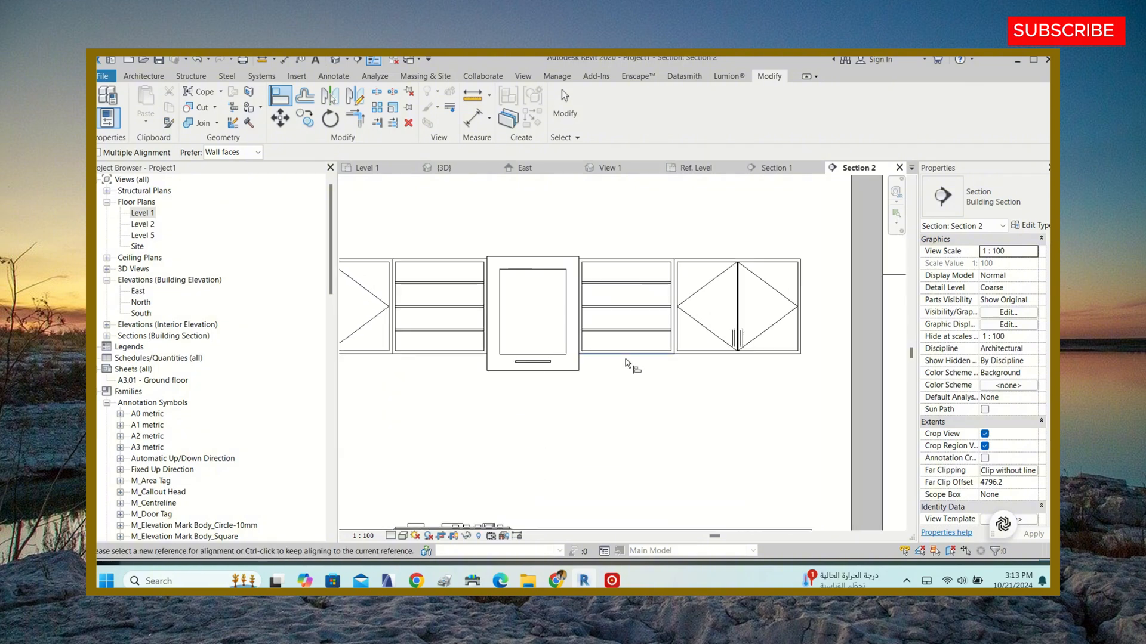
pyautogui.scroll(3, 596, 286)
pyautogui.click(591, 310)
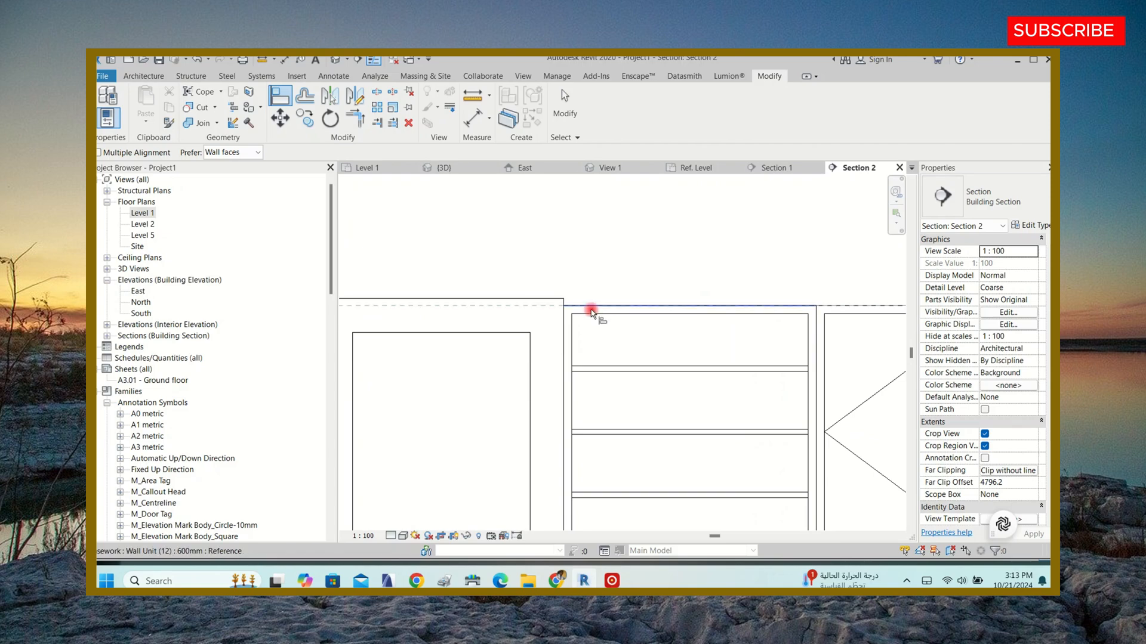
pyautogui.click(528, 298)
# - Examine the row of wall units above the base cabinets in the section and in the 3D view
pyautogui.scroll(-5, 592, 275)
pyautogui.scroll(-4, 591, 274)
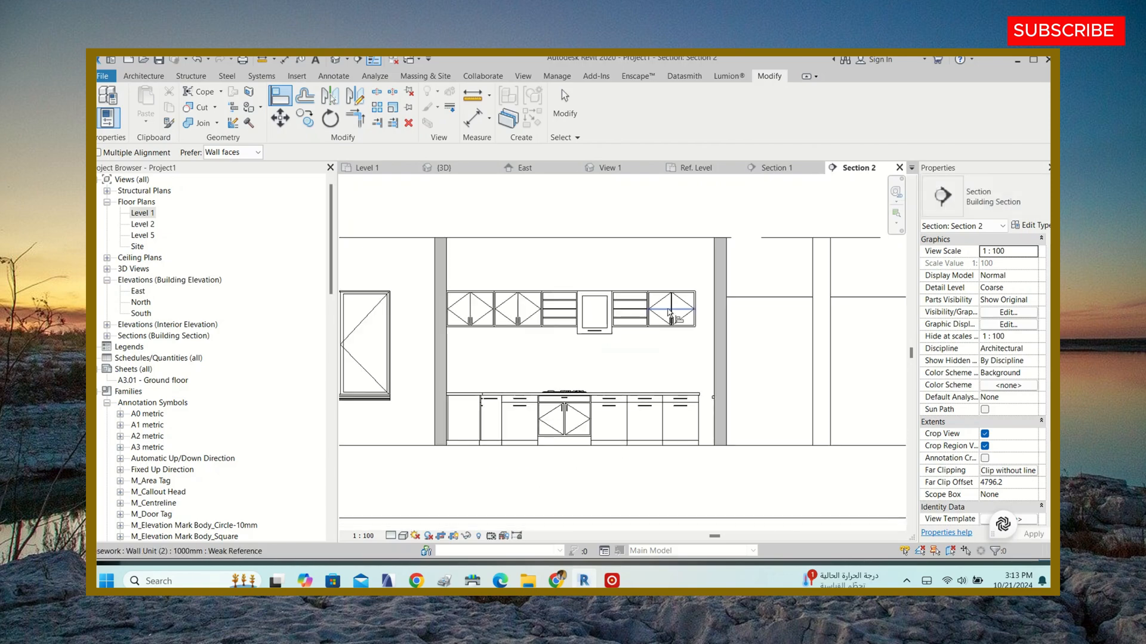
pyautogui.scroll(3, 566, 309)
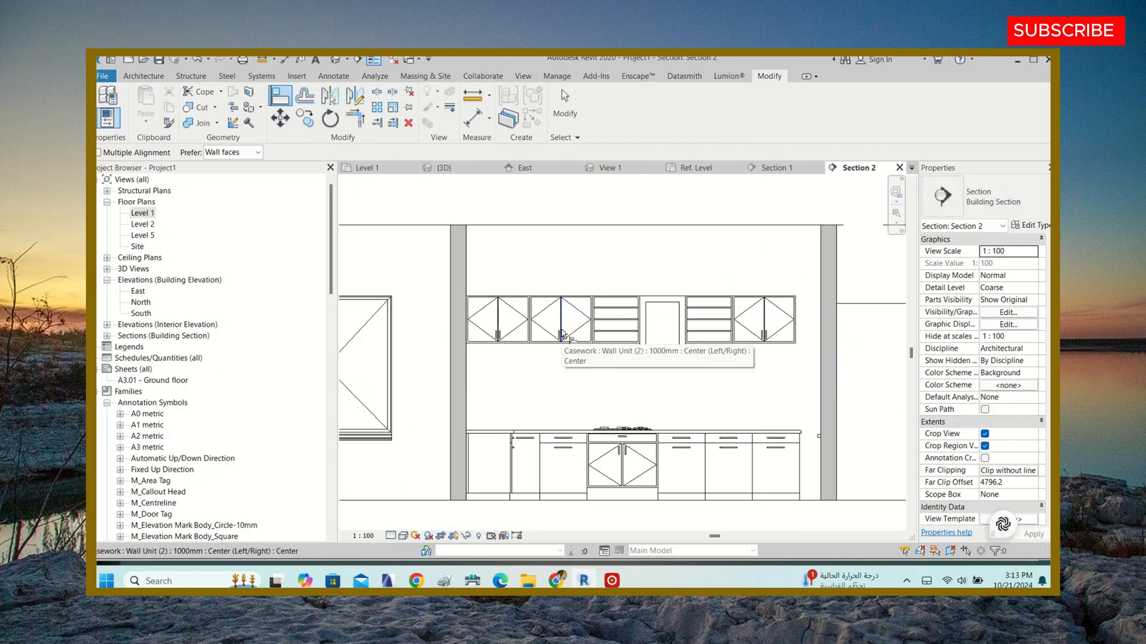
pyautogui.click(442, 167)
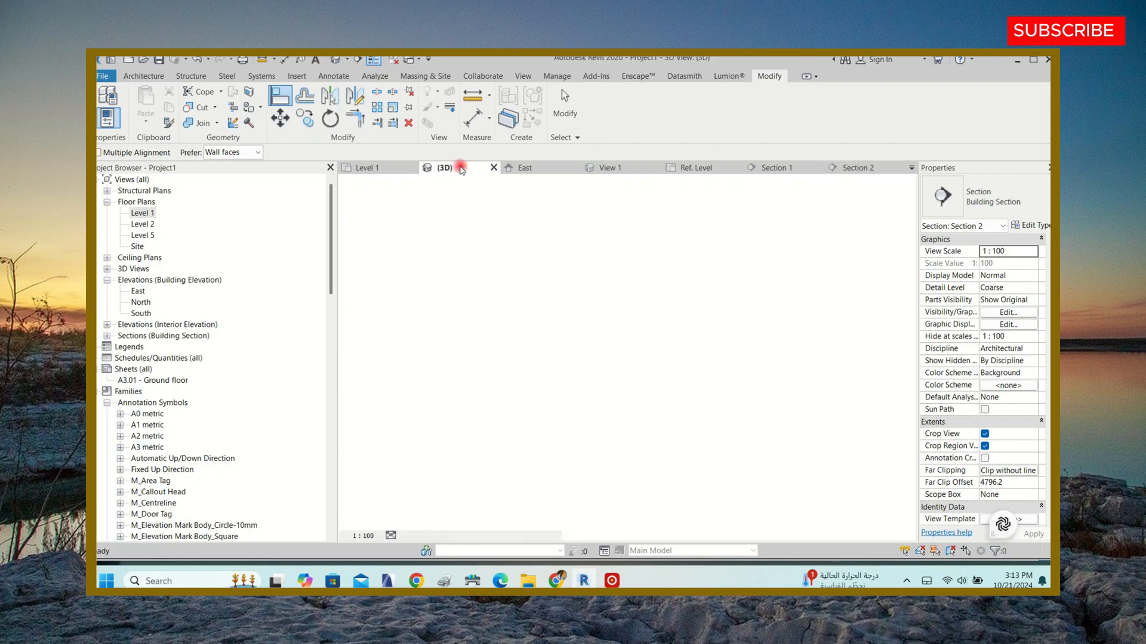
pyautogui.keyDown('shift'); pyautogui.moveTo(623, 308); pyautogui.dragTo(518, 298, button='middle'); pyautogui.keyUp('shift')
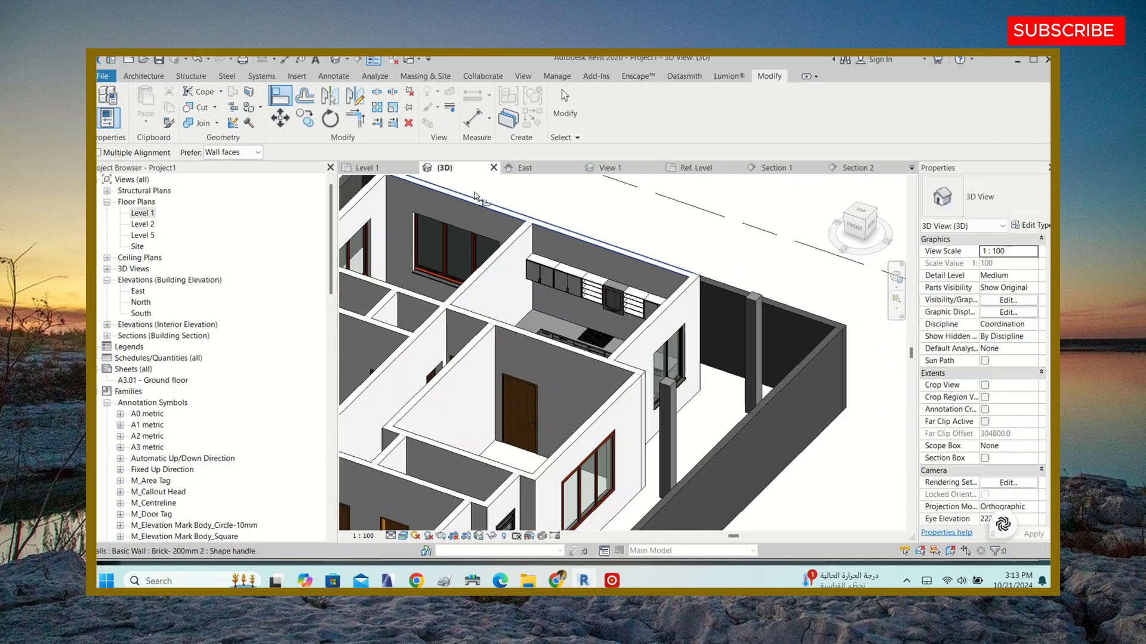
# - Return to the Level 1 floor plan and end the Align command
pyautogui.click(371, 167)
pyautogui.scroll(-4, 571, 268)
pyautogui.press('Escape')
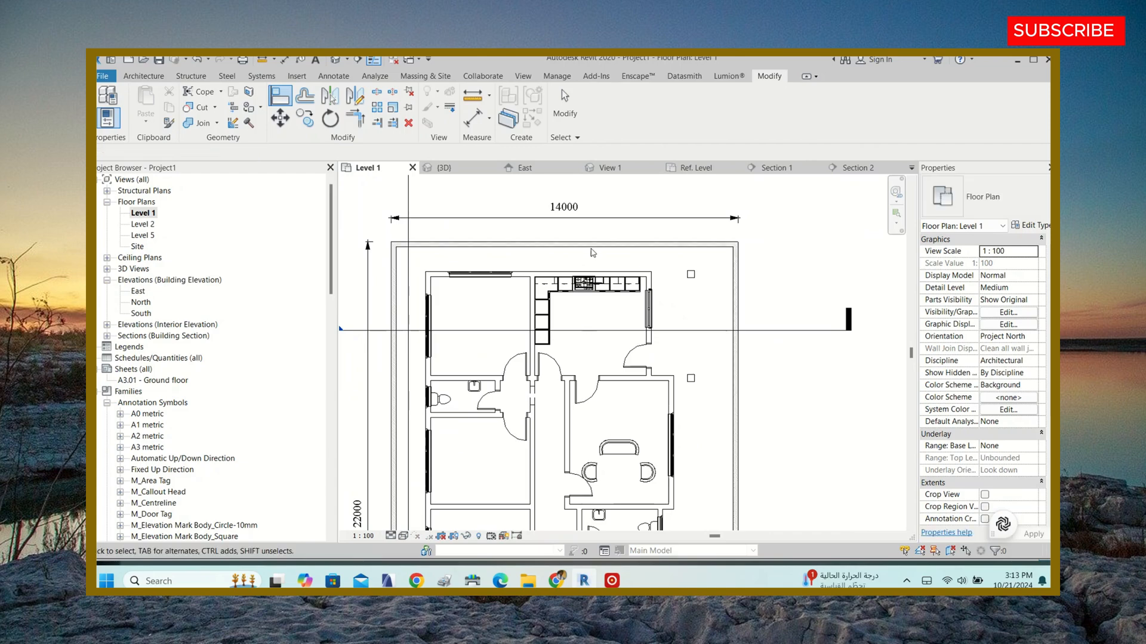
pyautogui.scroll(-3, 590, 250)
# - Place an M_Table-End 0762 x 0762mm component between the two crescent armchairs, centred in front of the crescent sofa
pyautogui.click(143, 77)
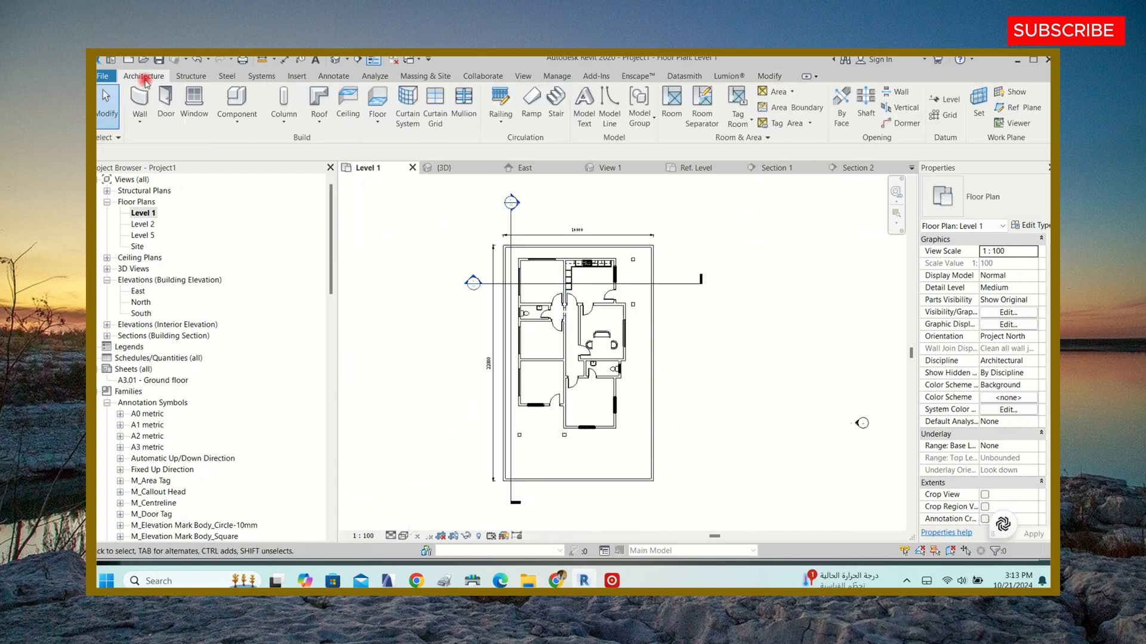
pyautogui.click(226, 108)
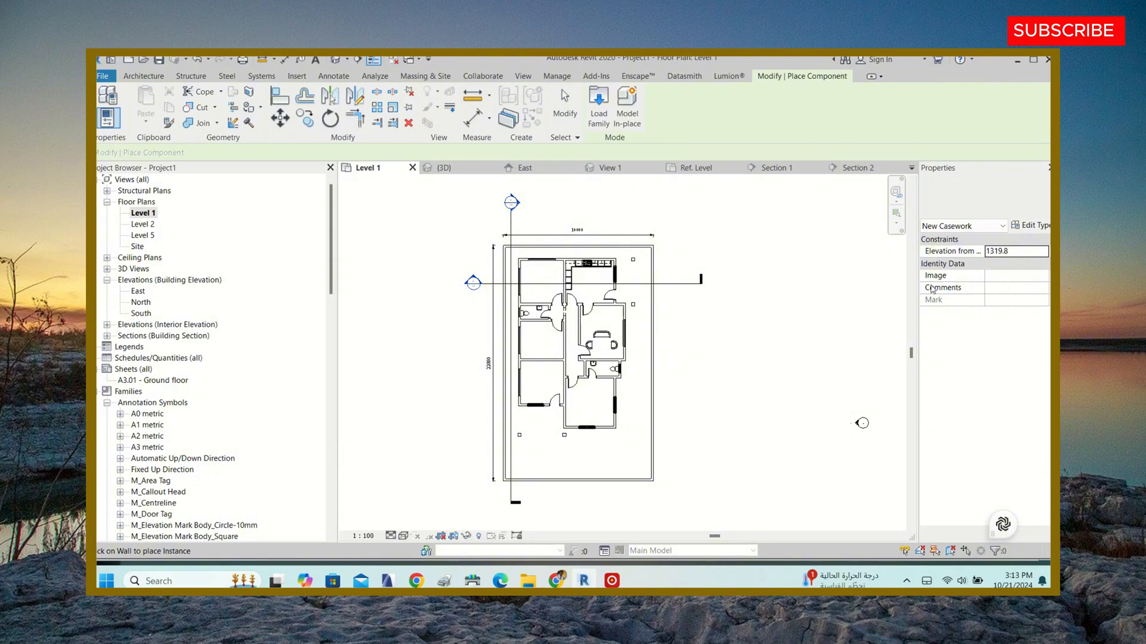
pyautogui.click(985, 196)
pyautogui.scroll(-4, 709, 376)
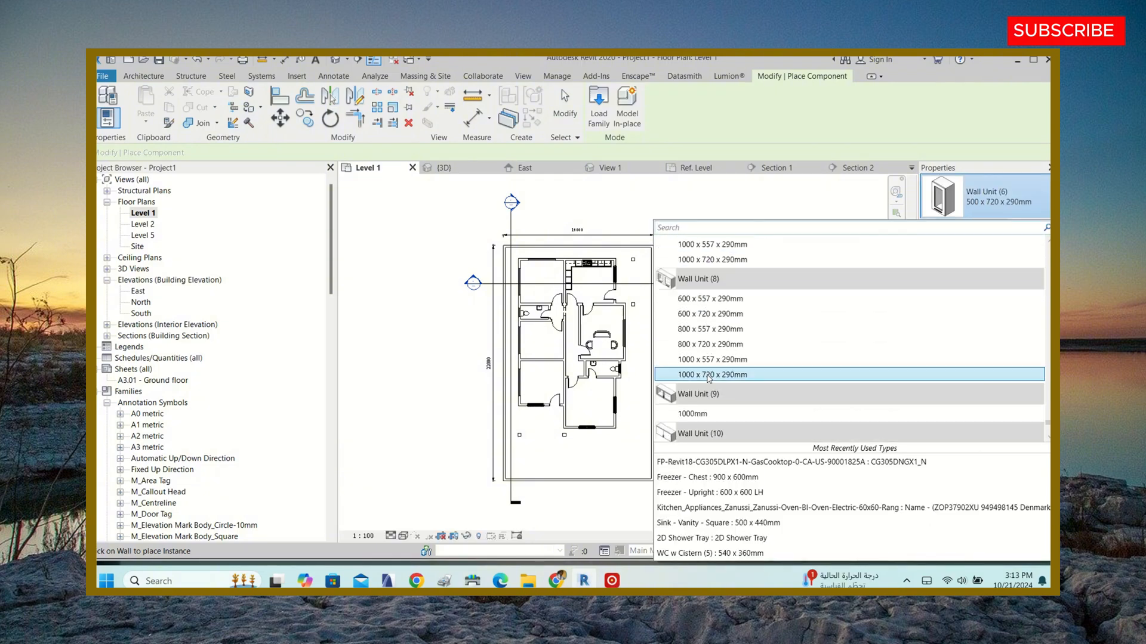
pyautogui.scroll(10, 709, 376)
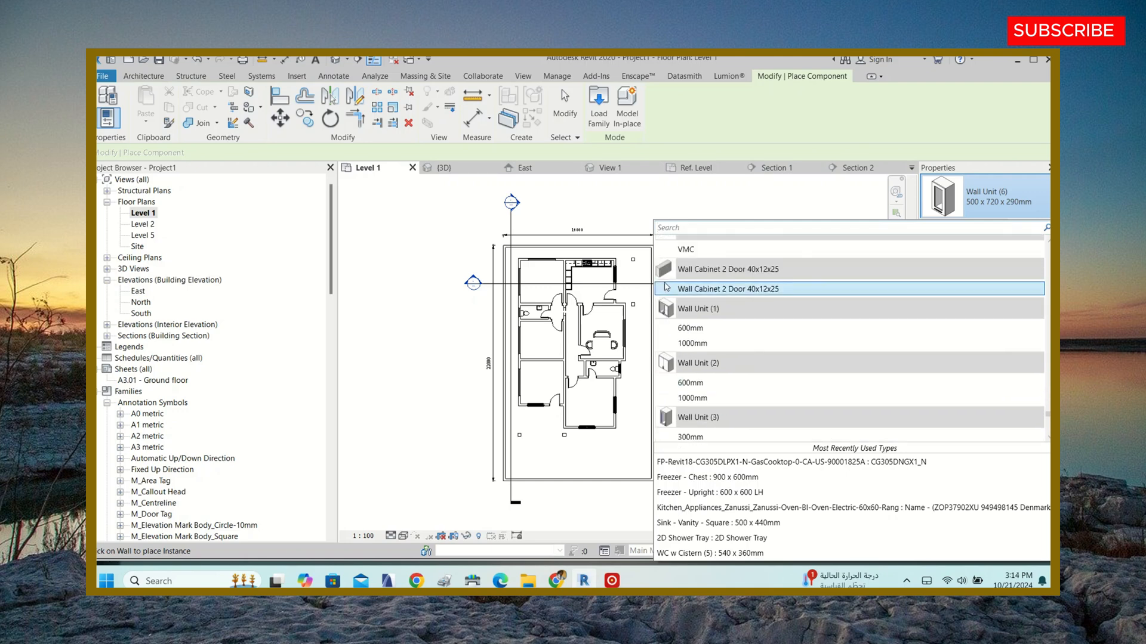
pyautogui.scroll(10, 667, 287)
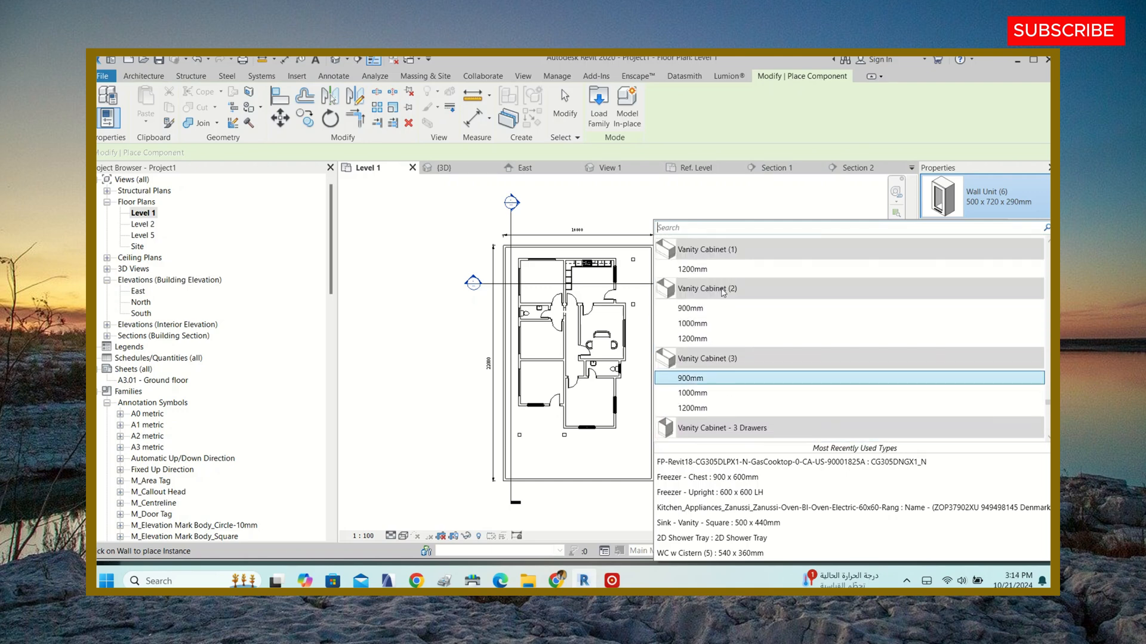
pyautogui.scroll(12, 716, 290)
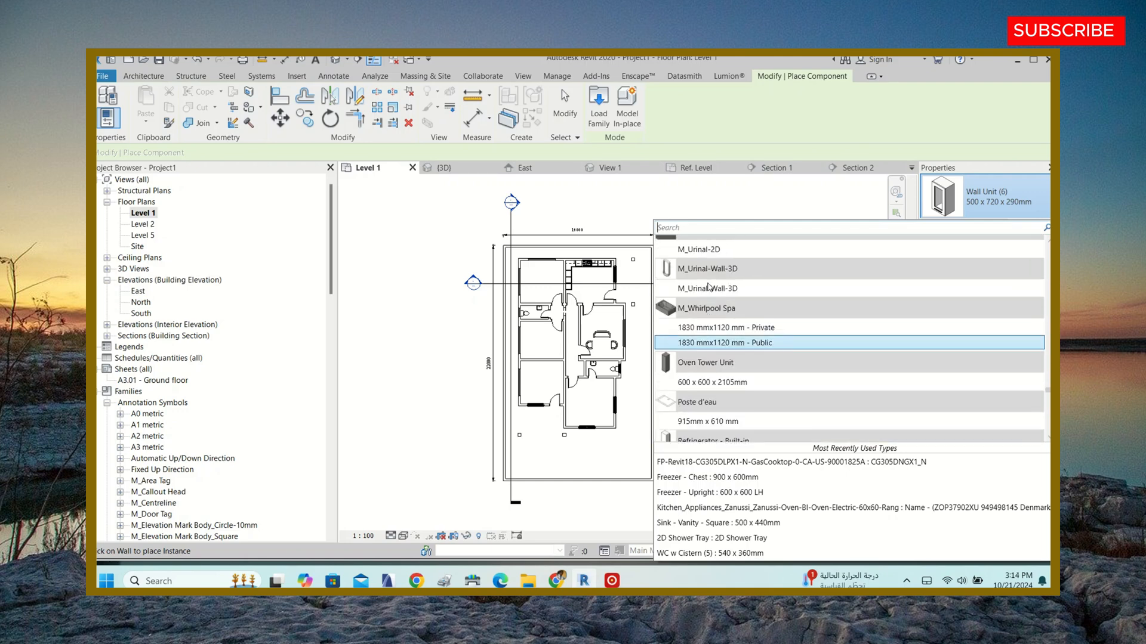
pyautogui.scroll(8, 708, 287)
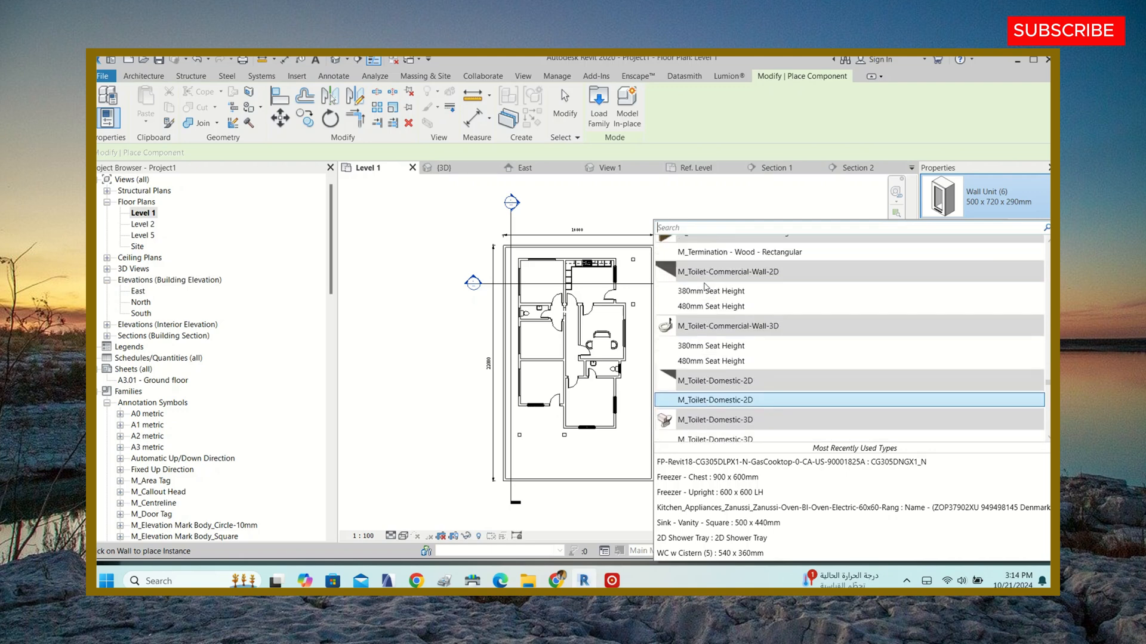
pyautogui.scroll(6, 705, 292)
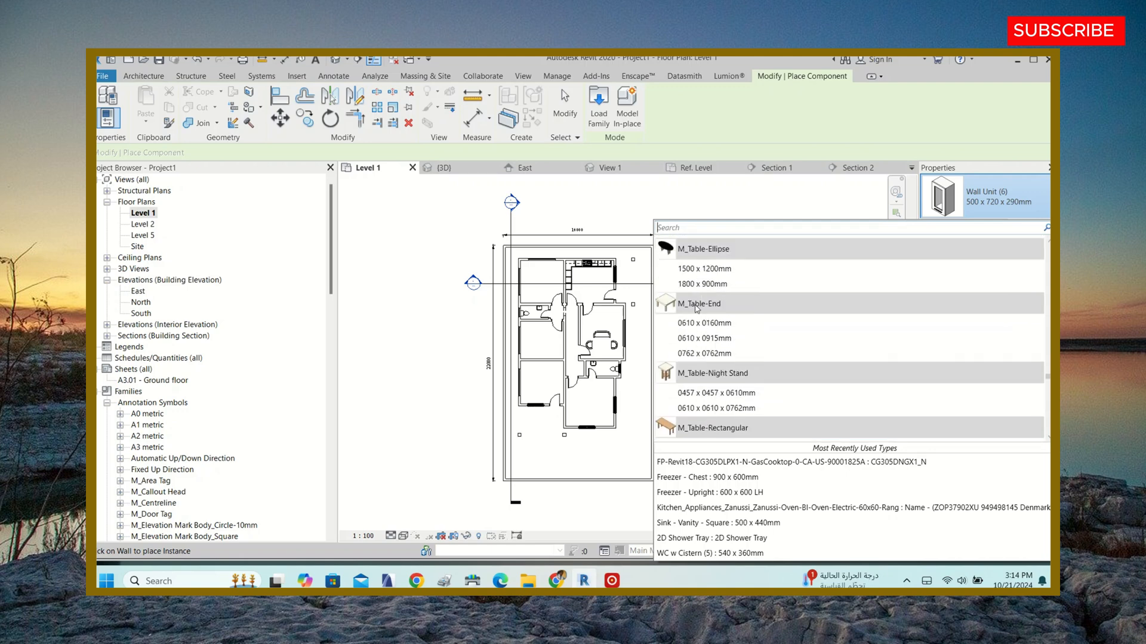
pyautogui.scroll(-2, 697, 308)
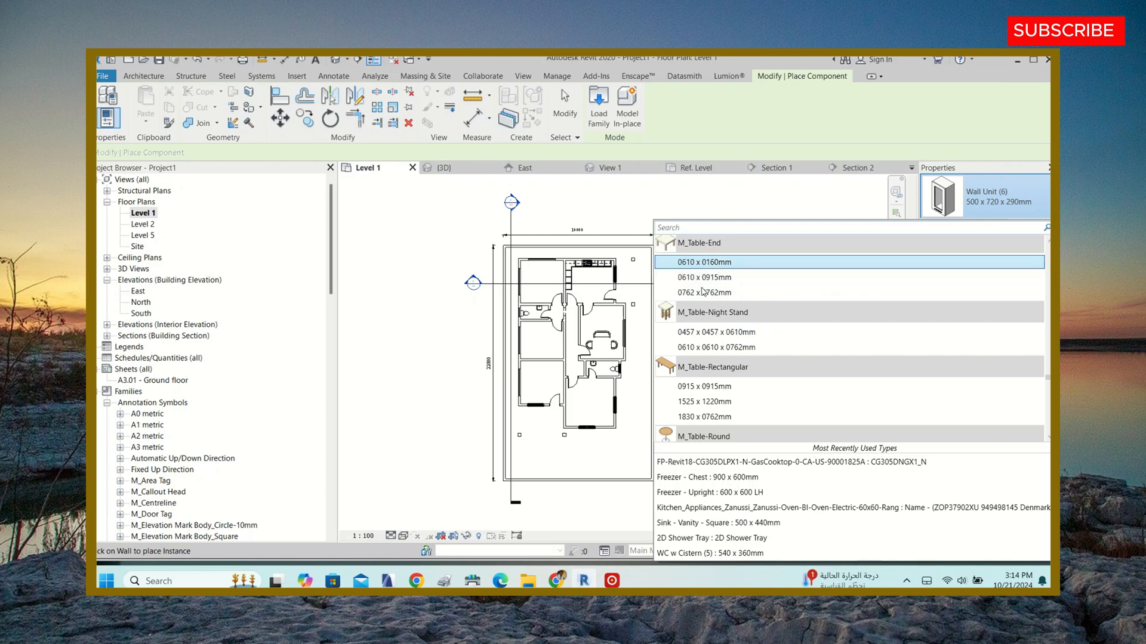
pyautogui.click(703, 291)
pyautogui.scroll(4, 600, 341)
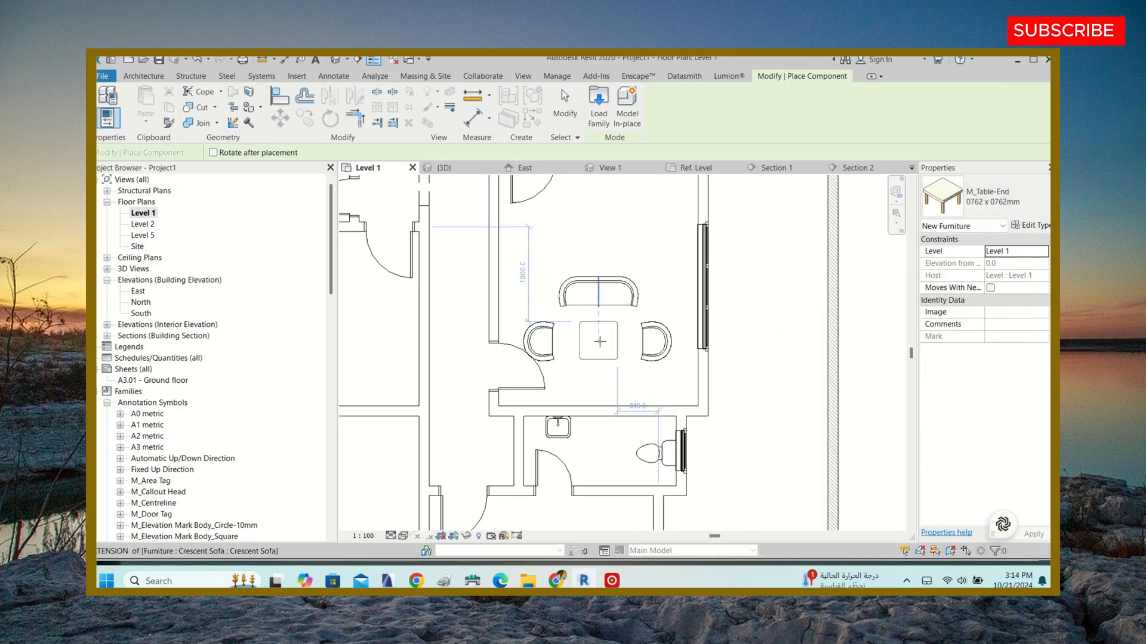
pyautogui.click(600, 342)
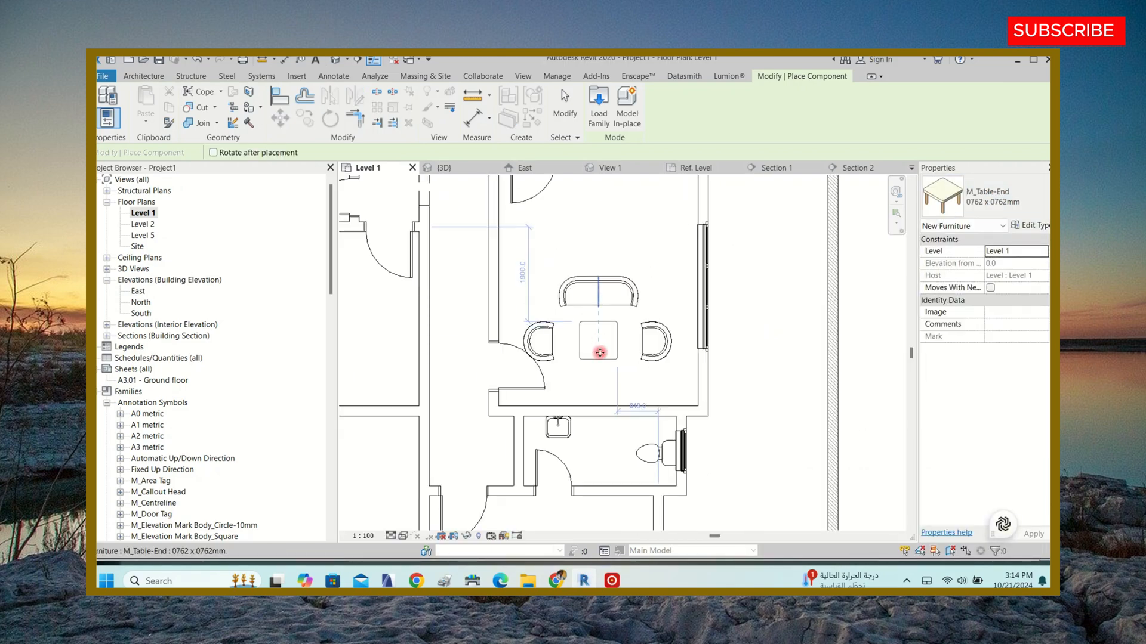
# - Choose M_Chair-Stacking as the furniture type for the component placement
pyautogui.click(1012, 203)
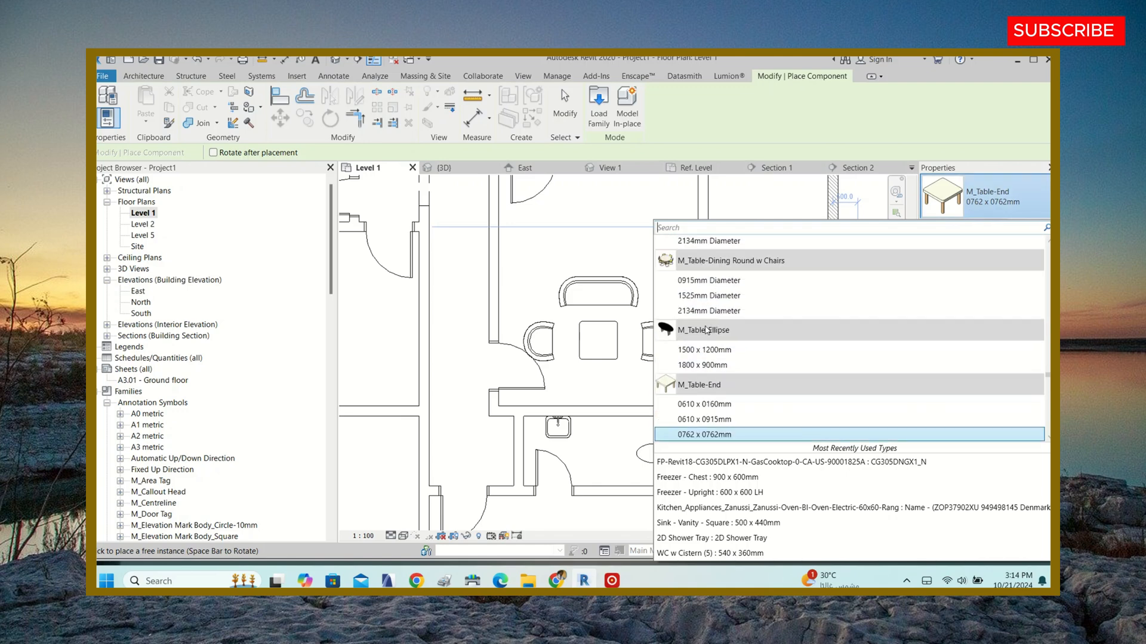
pyautogui.scroll(5, 706, 330)
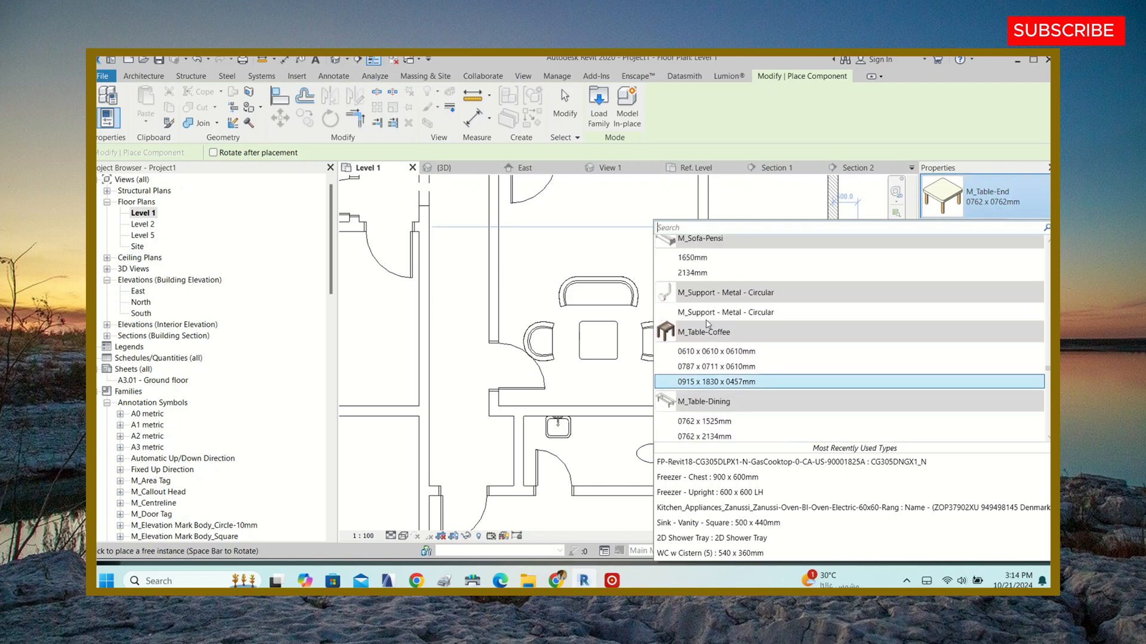
pyautogui.scroll(5, 707, 324)
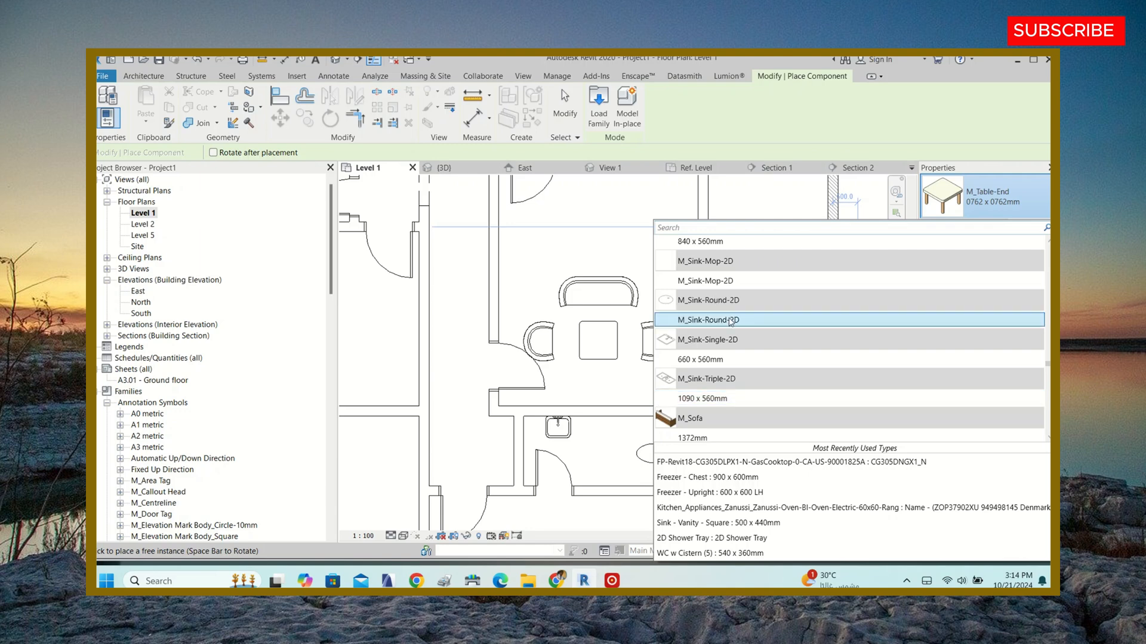
pyautogui.scroll(6, 731, 322)
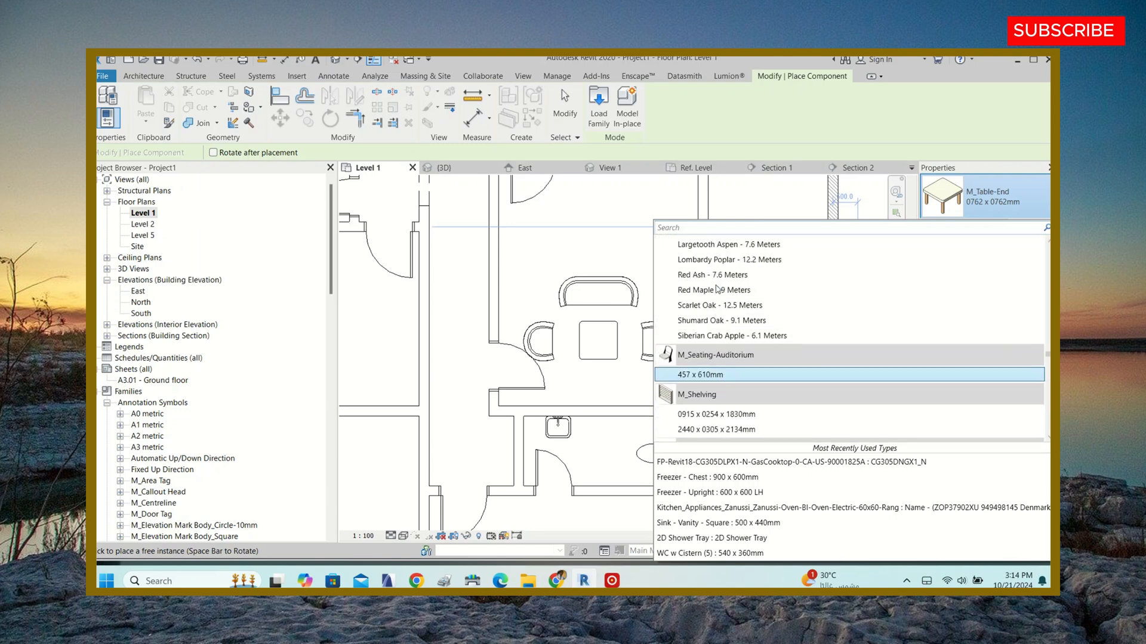
pyautogui.scroll(8, 734, 295)
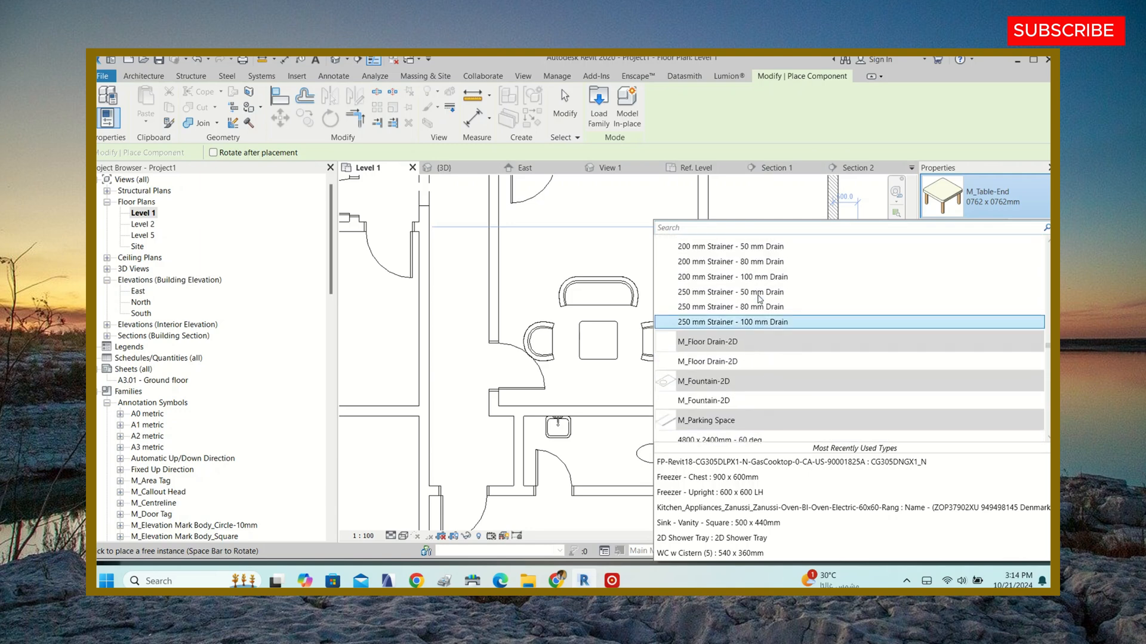
pyautogui.scroll(8, 752, 298)
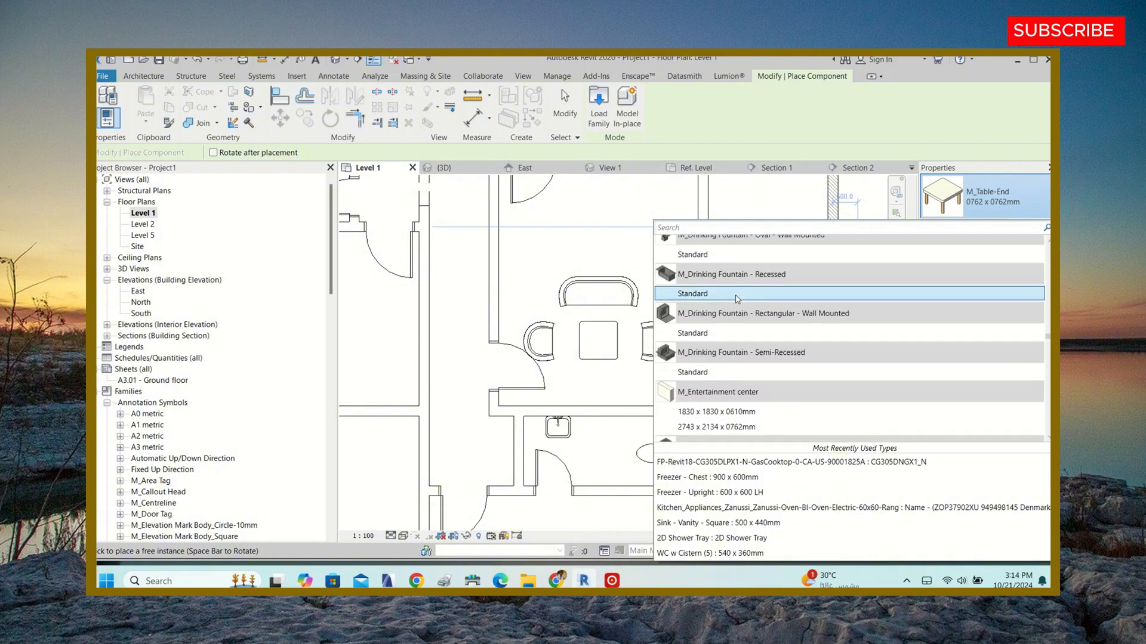
pyautogui.scroll(8, 737, 299)
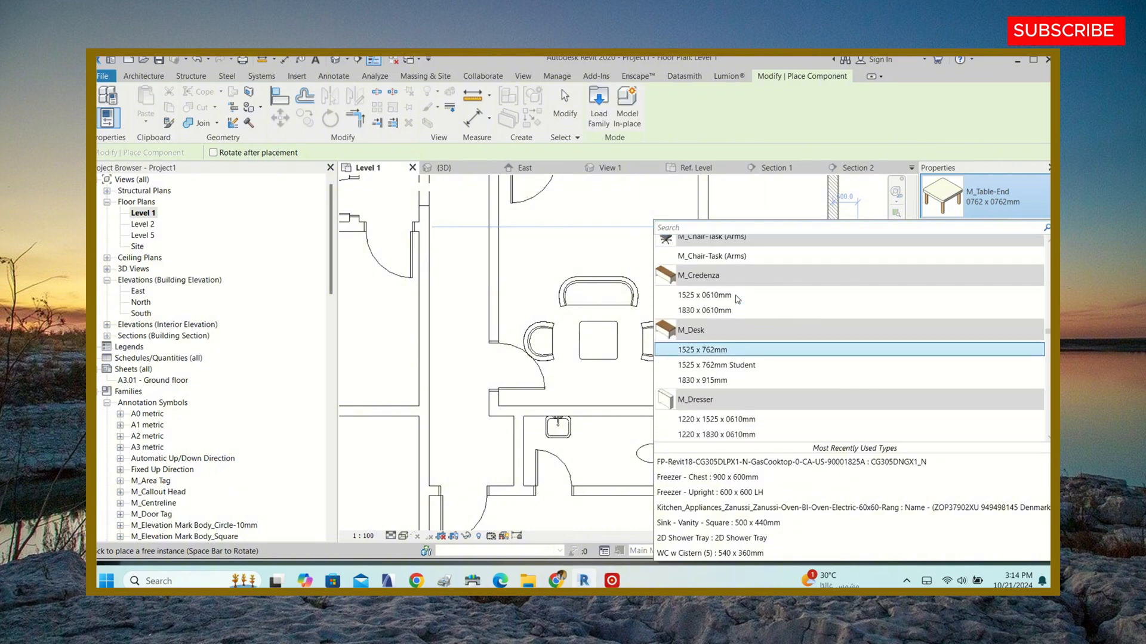
pyautogui.scroll(5, 722, 303)
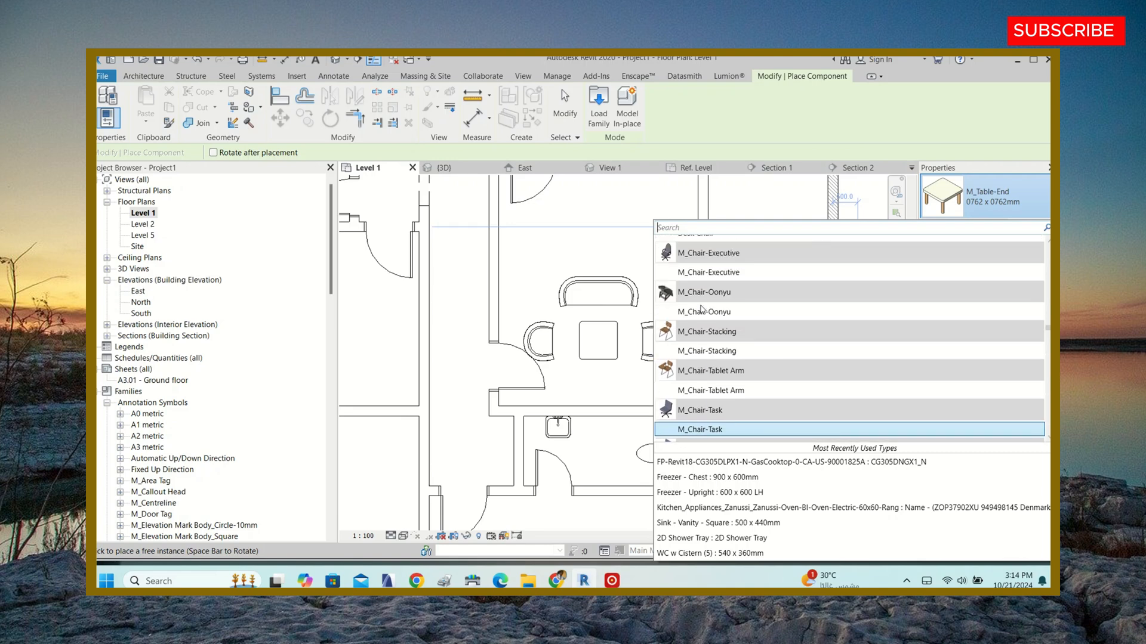
pyautogui.scroll(2, 701, 309)
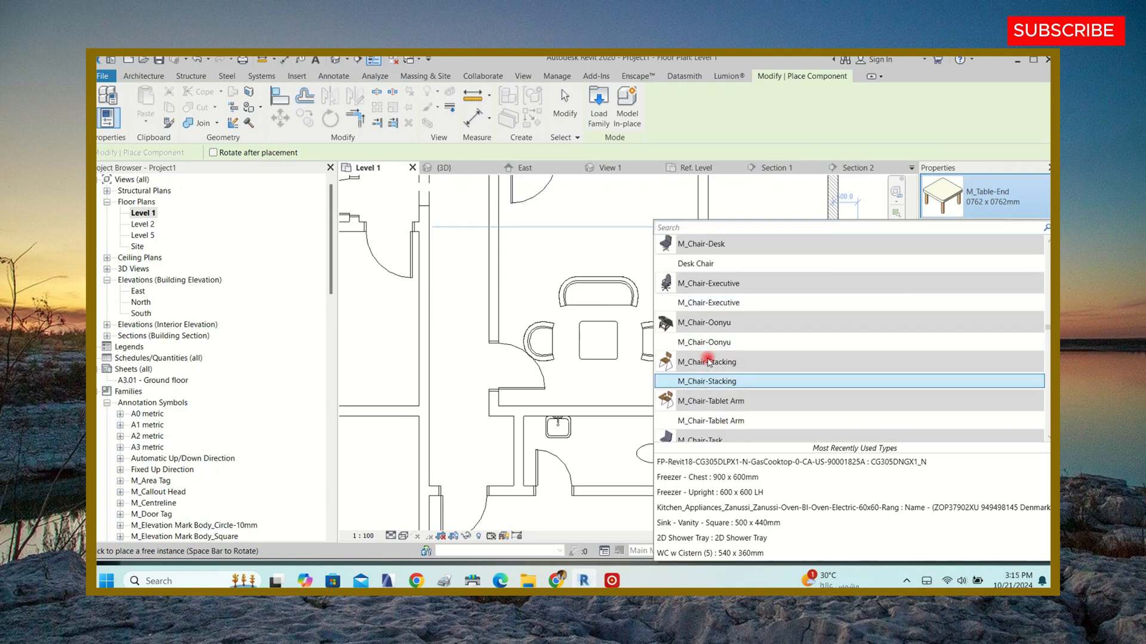
pyautogui.click(709, 381)
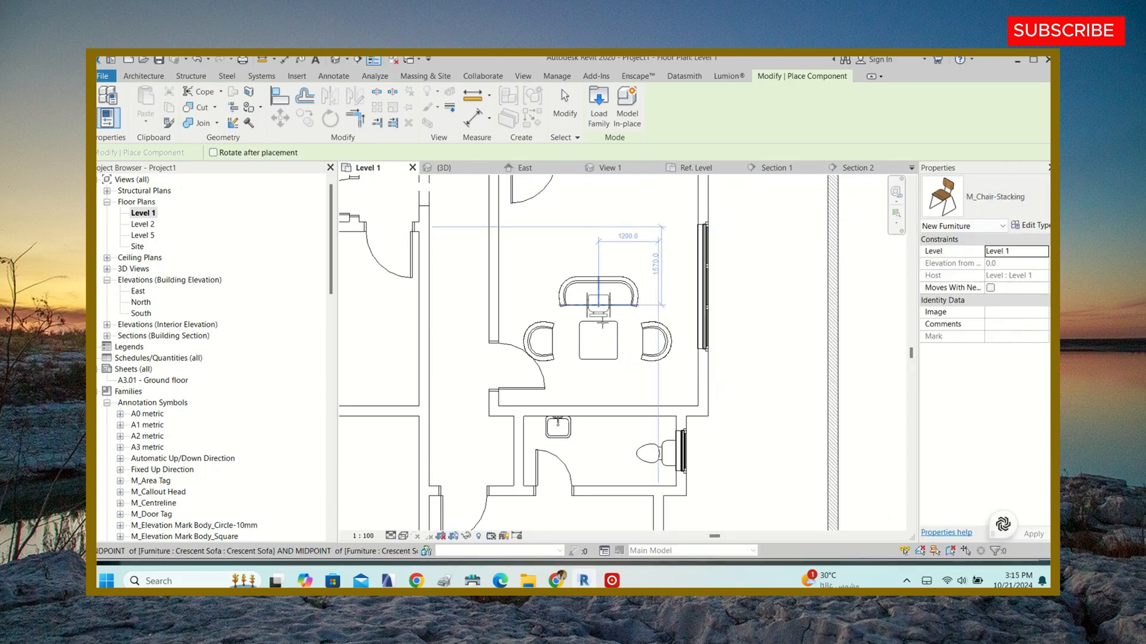
# - Place one stacking chair on the kitchen's open floor near the run of base cabinets and end the placement
pyautogui.scroll(-2, 603, 382)
pyautogui.scroll(-2, 578, 253)
pyautogui.scroll(4, 532, 272)
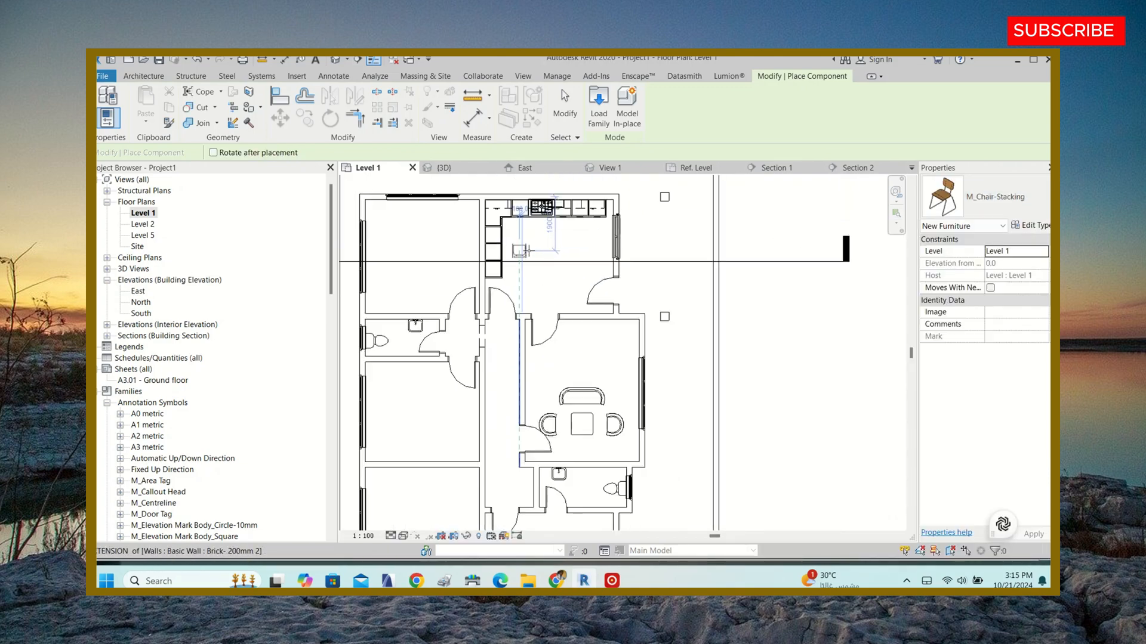
pyautogui.click(533, 271)
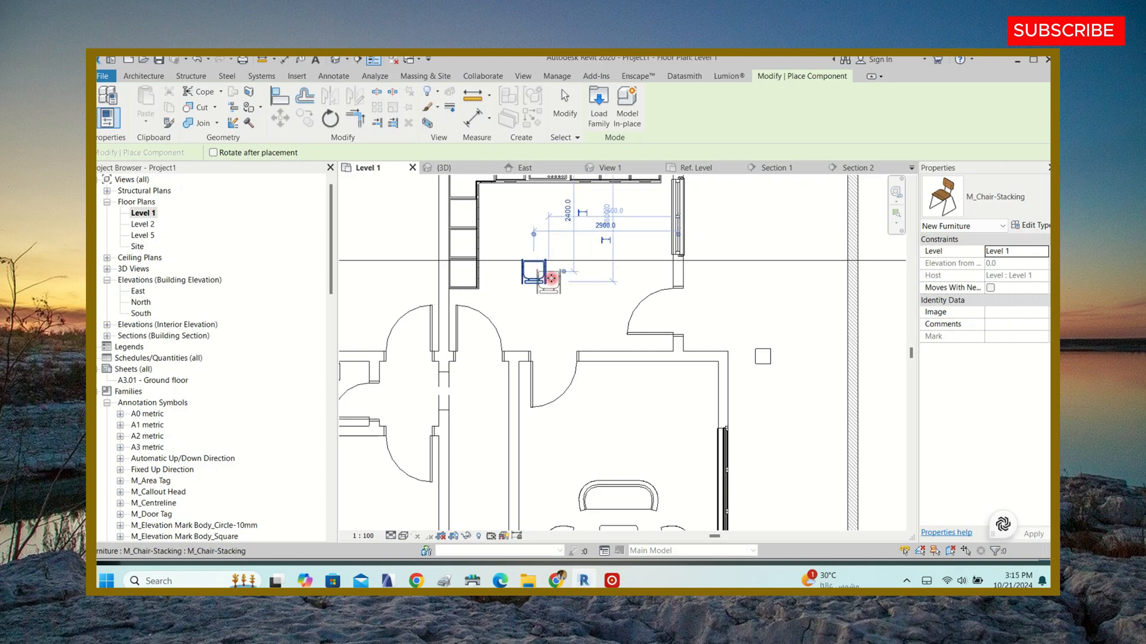
pyautogui.press('Escape')
pyautogui.press('Escape')
pyautogui.scroll(-2, 546, 274)
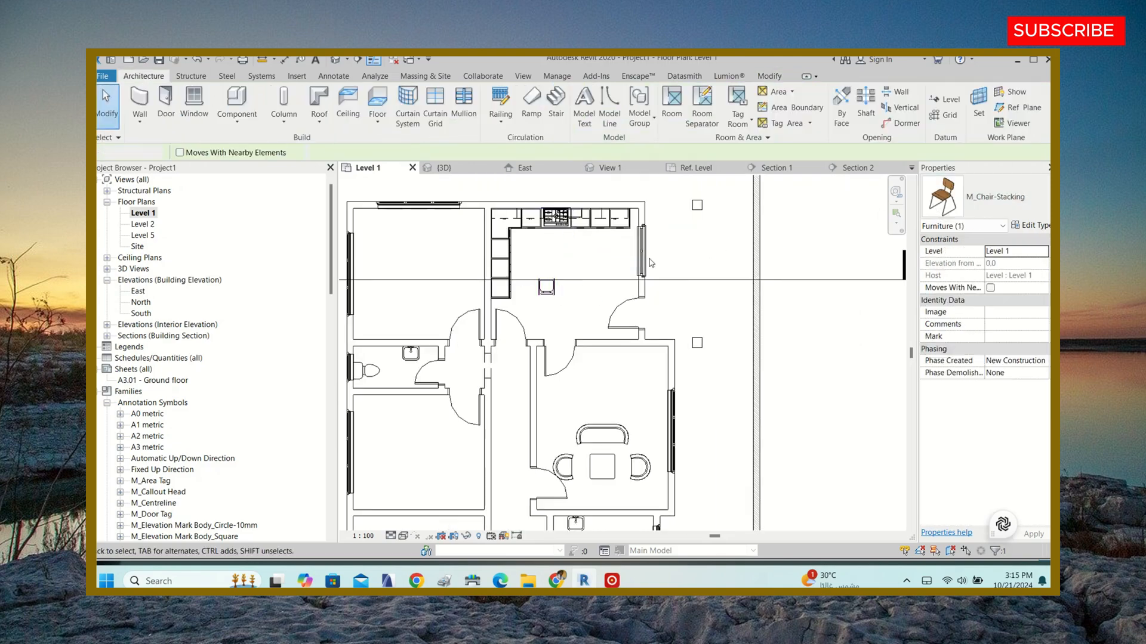
# - Create a similar component from the stacking chair, change its type to M_Chair-Breuer, and place it beside that chair in the kitchen
pyautogui.click(558, 290)
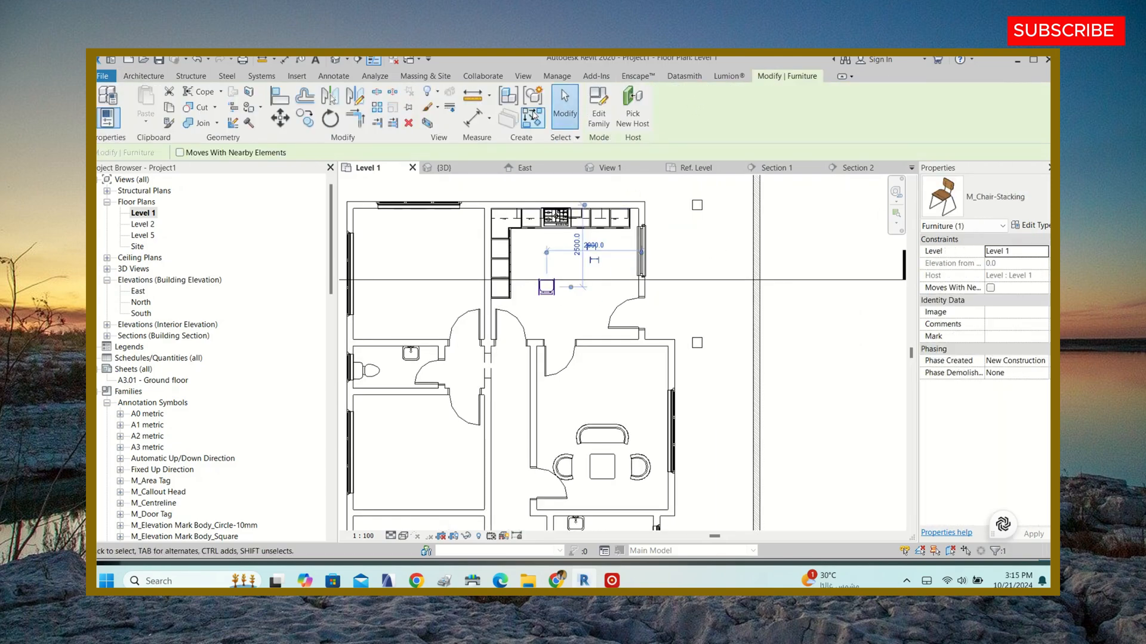
pyautogui.press('c')
pyautogui.press('s')
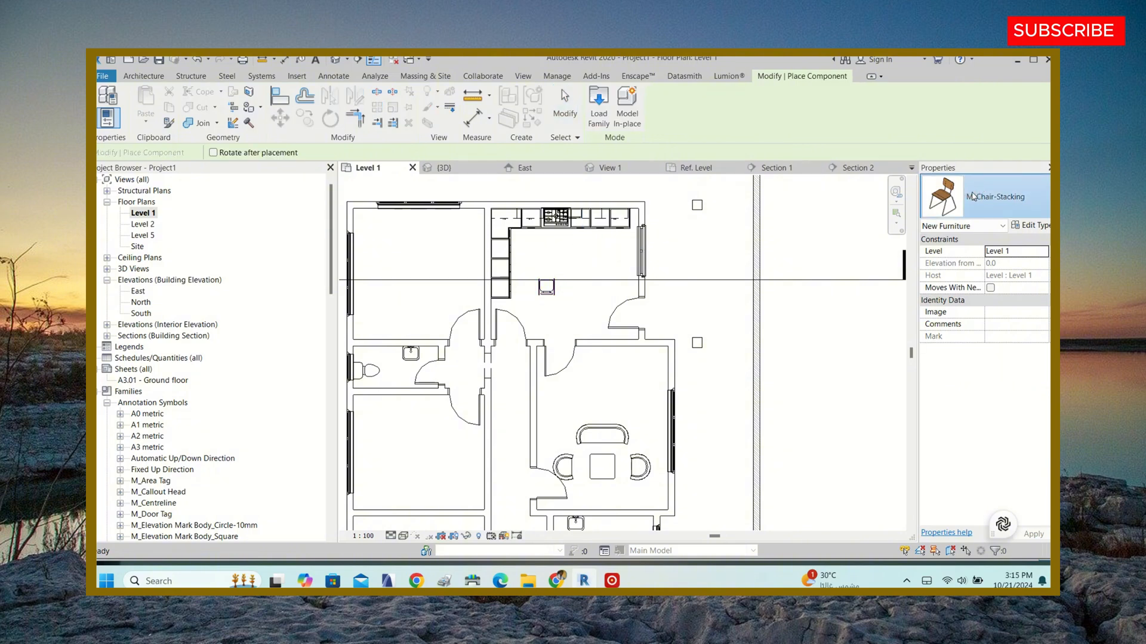
pyautogui.click(973, 197)
pyautogui.scroll(3, 666, 388)
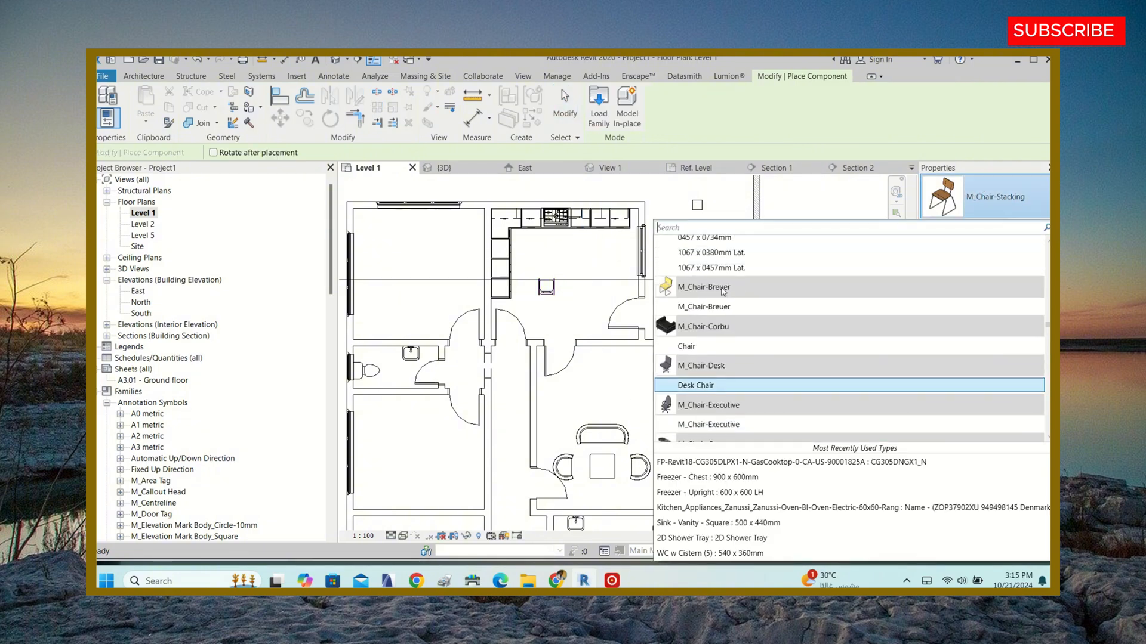
pyautogui.scroll(3, 724, 290)
pyautogui.click(692, 398)
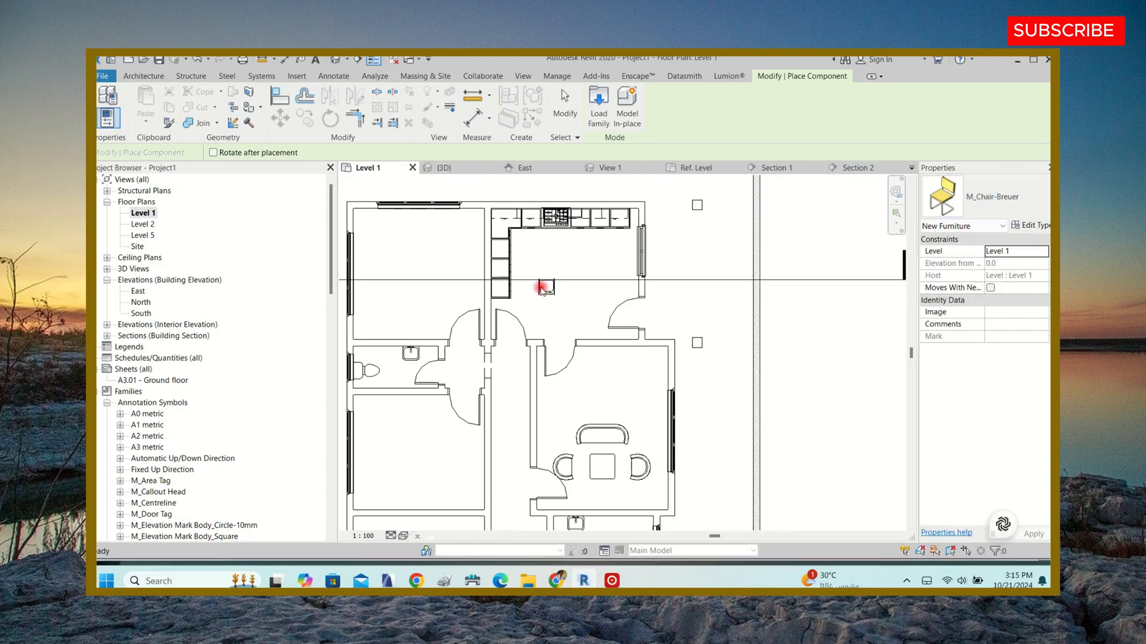
pyautogui.click(546, 289)
pyautogui.press('Escape')
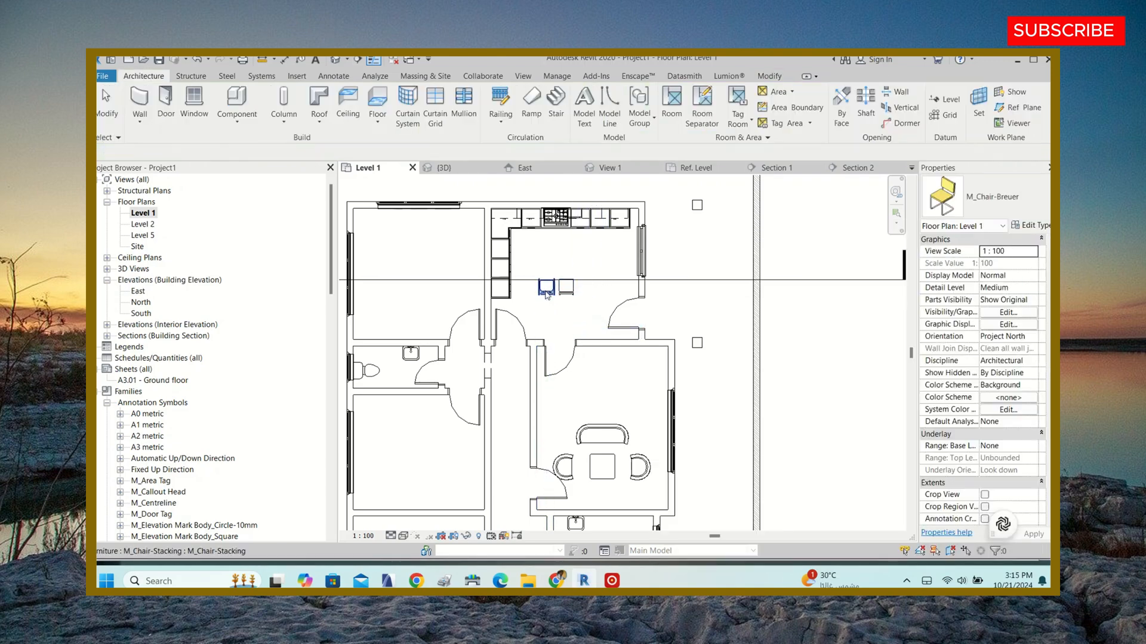
# - Change the type of the stacking chair in the kitchen to M_Bed-Box 1525 x 2007mm - Queen
pyautogui.click(546, 293)
pyautogui.click(964, 206)
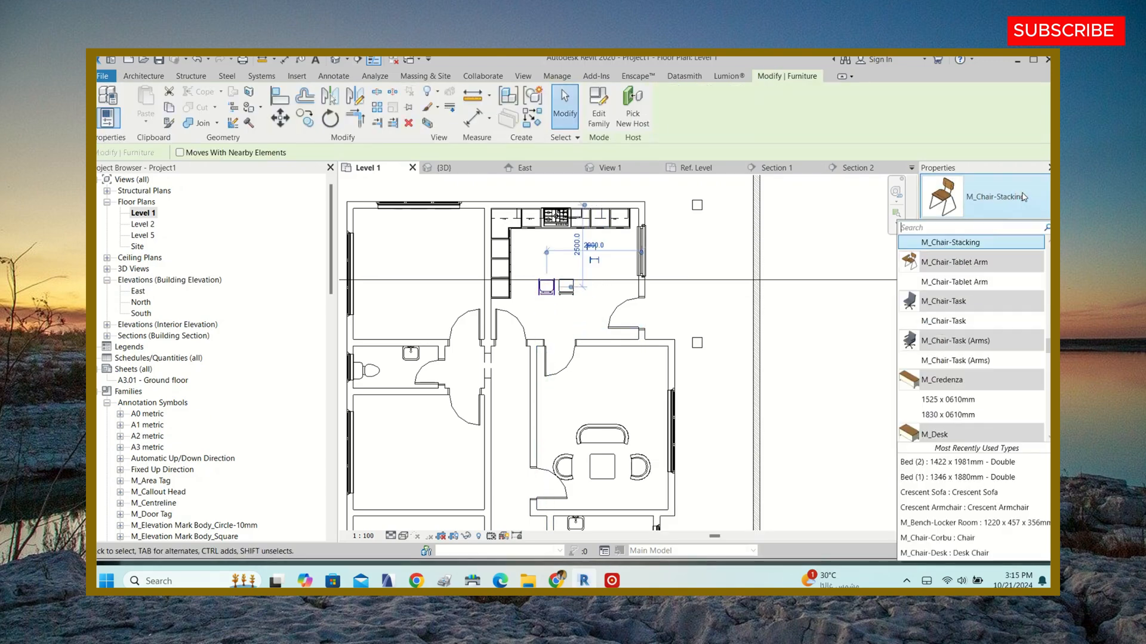
pyautogui.scroll(3, 979, 311)
pyautogui.scroll(10, 979, 311)
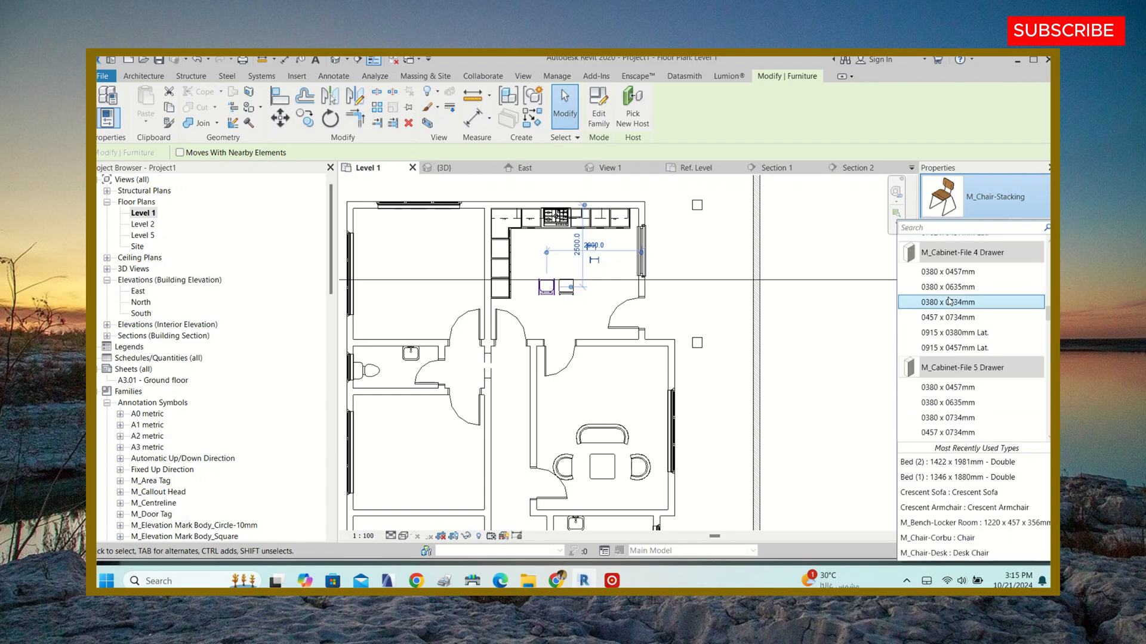
pyautogui.scroll(5, 943, 289)
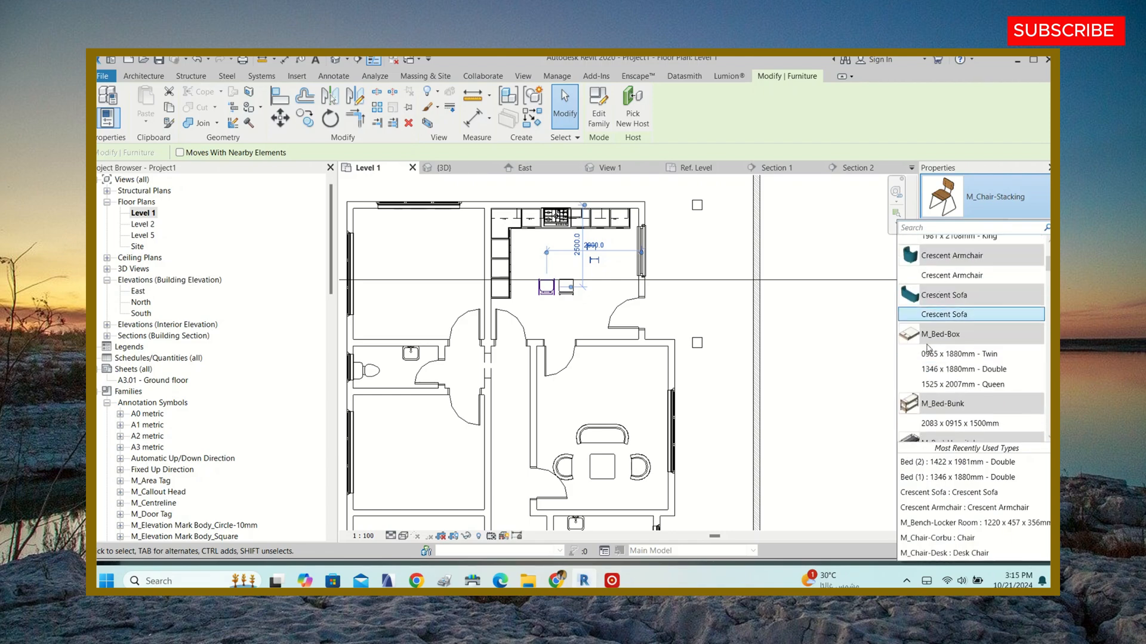
pyautogui.scroll(-3, 934, 322)
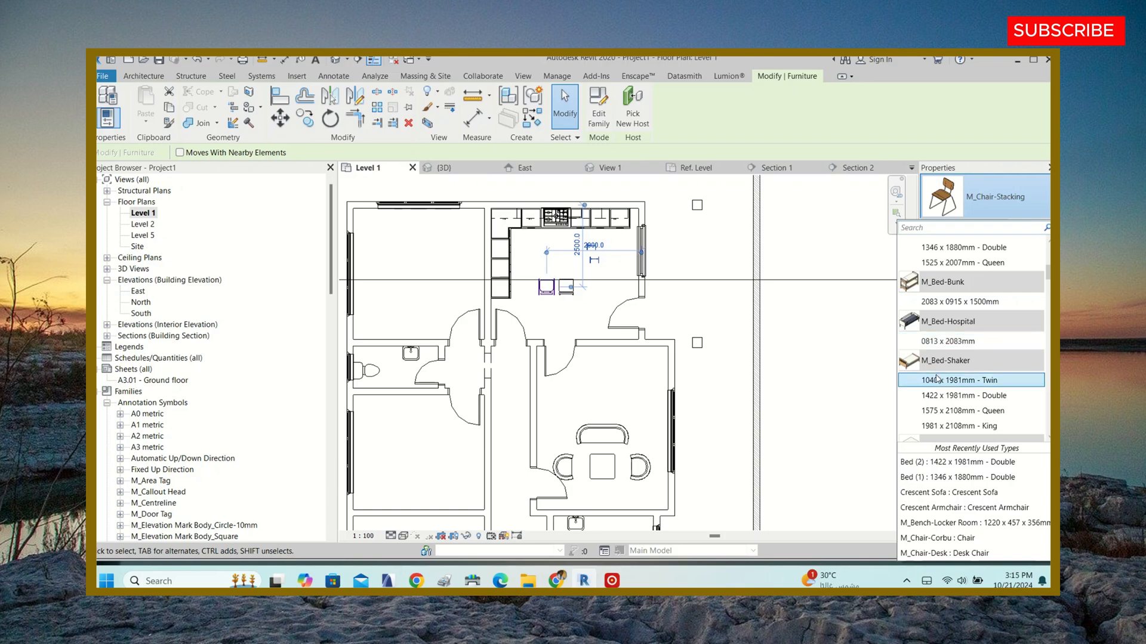
pyautogui.scroll(3, 928, 364)
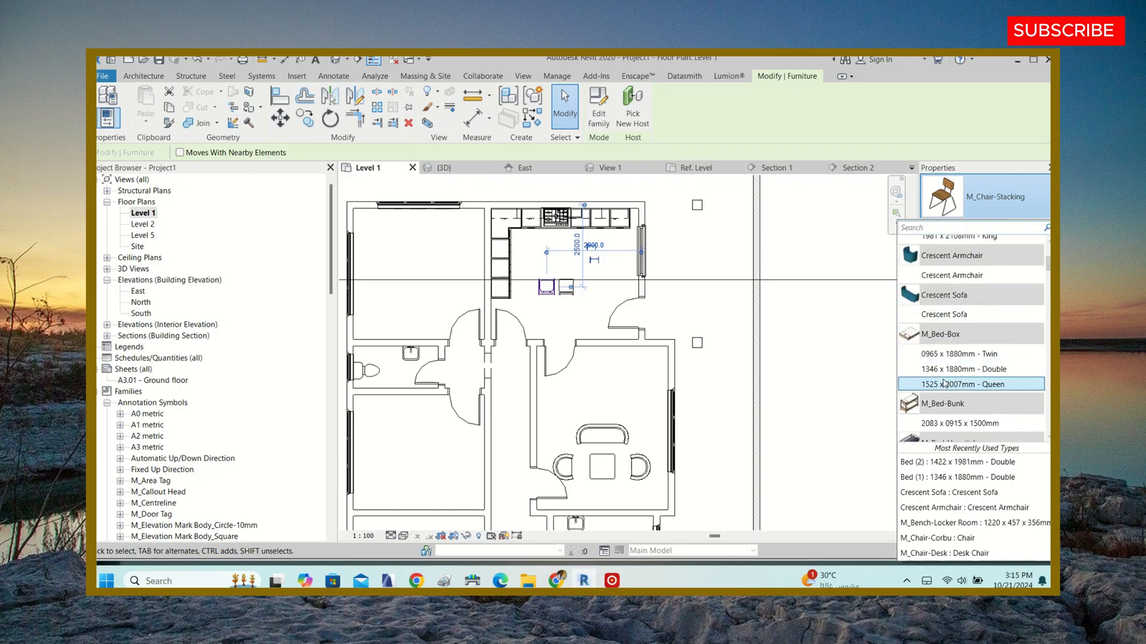
pyautogui.click(943, 384)
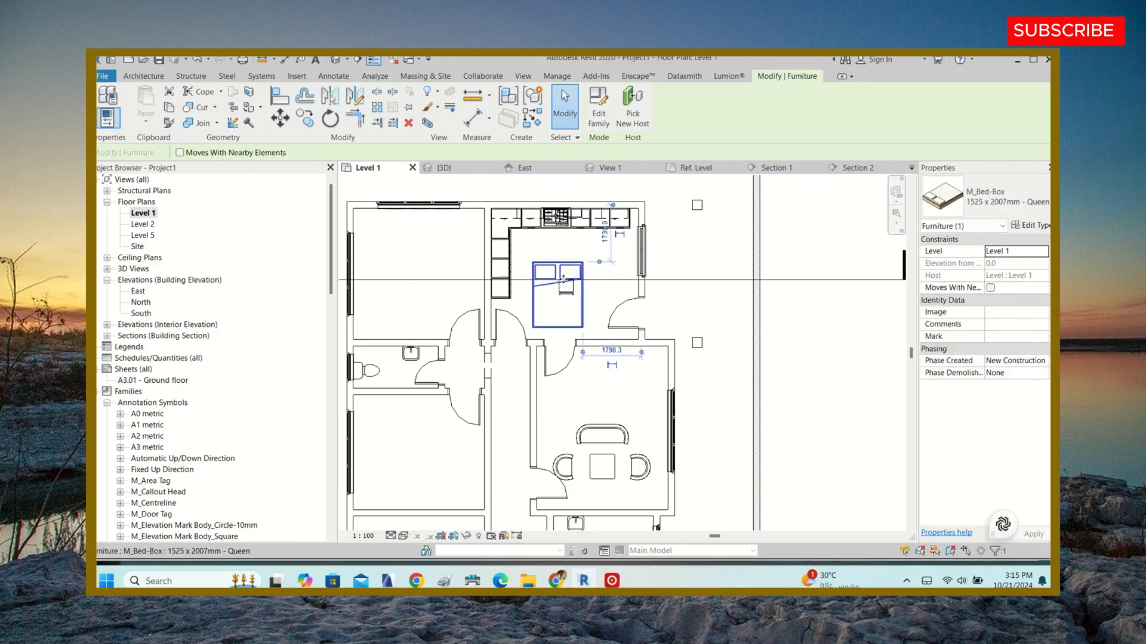
# - Move the queen bed out of the kitchen into the bedroom beside it
pyautogui.click(287, 118)
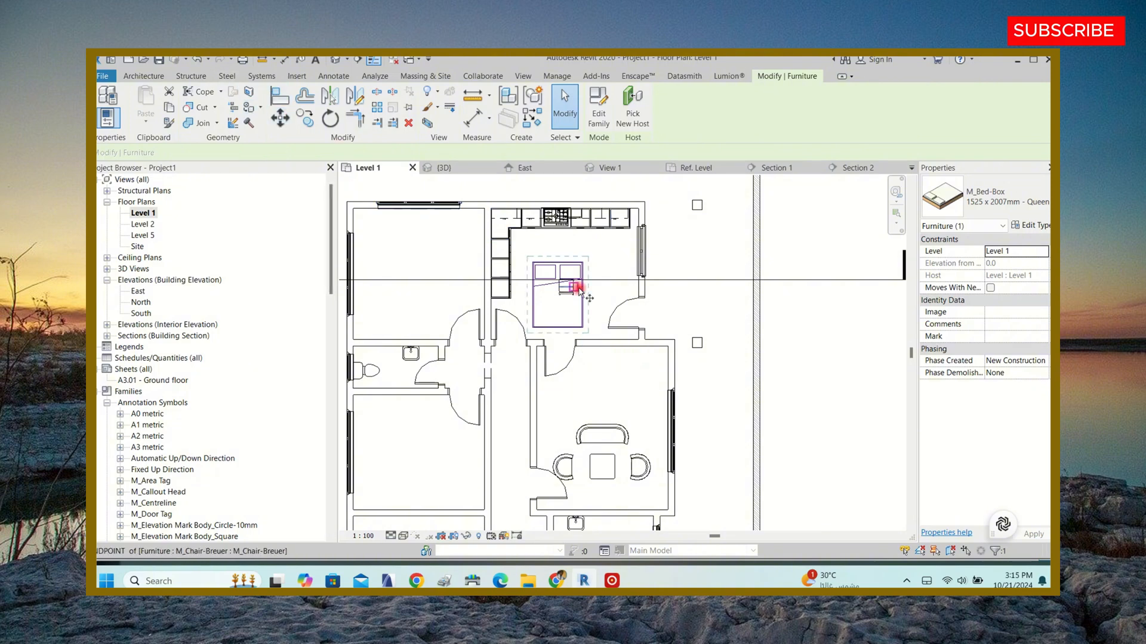
pyautogui.click(475, 311)
pyautogui.click(412, 261)
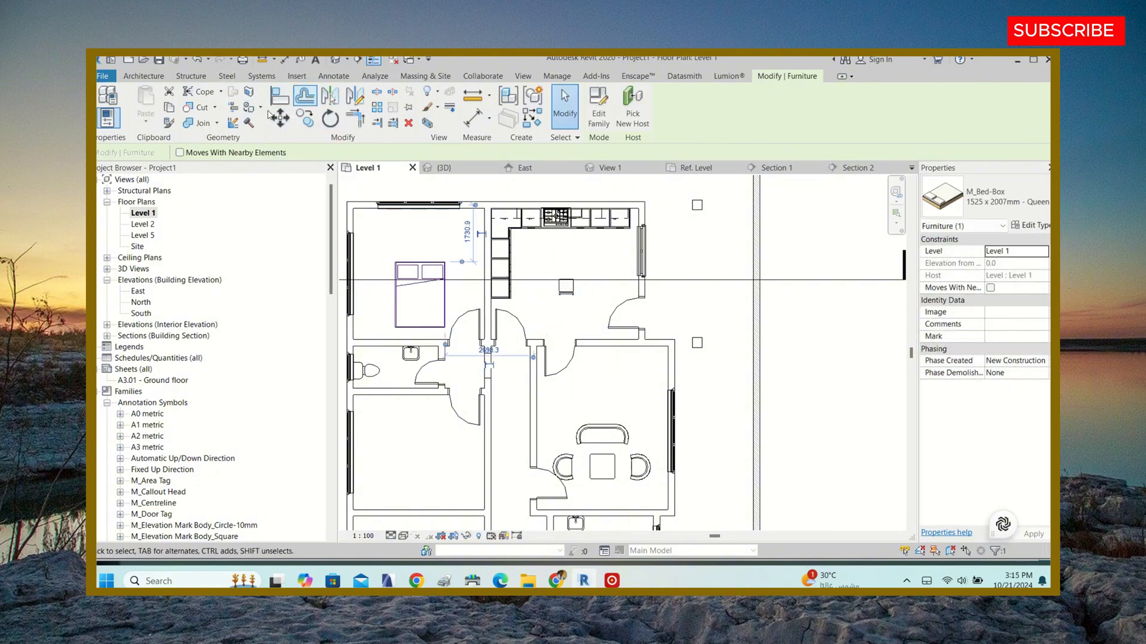
# - Align the bed's head with the inner face of the bedroom's upper exterior wall and shift the bed slightly towards the side exterior wall
pyautogui.click(280, 96)
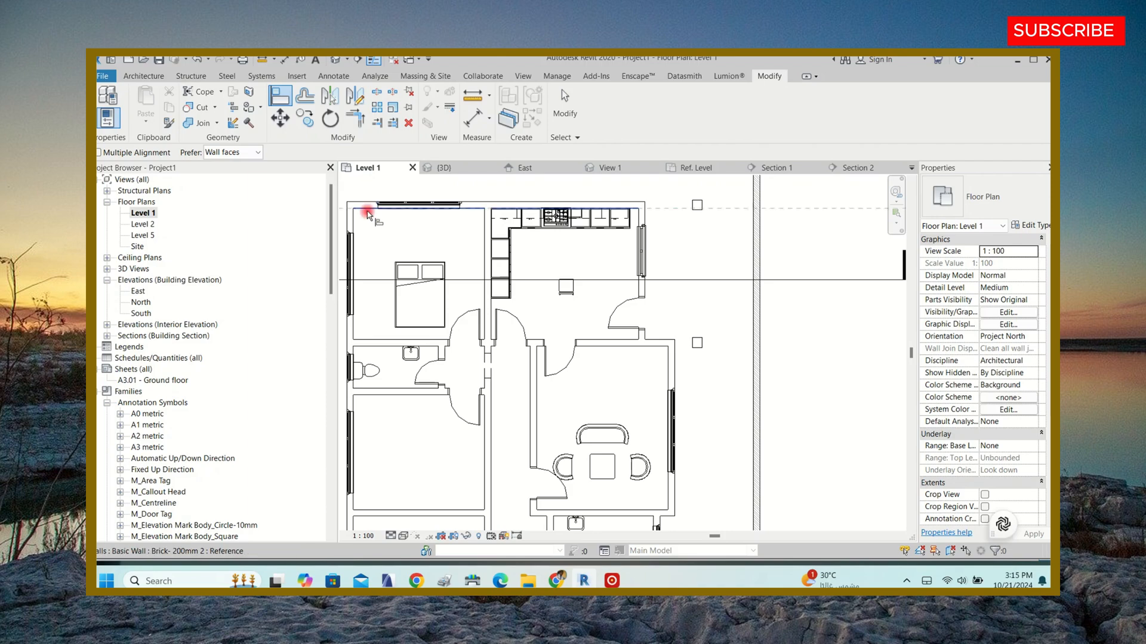
pyautogui.click(429, 264)
pyautogui.press('Escape')
pyautogui.click(399, 242)
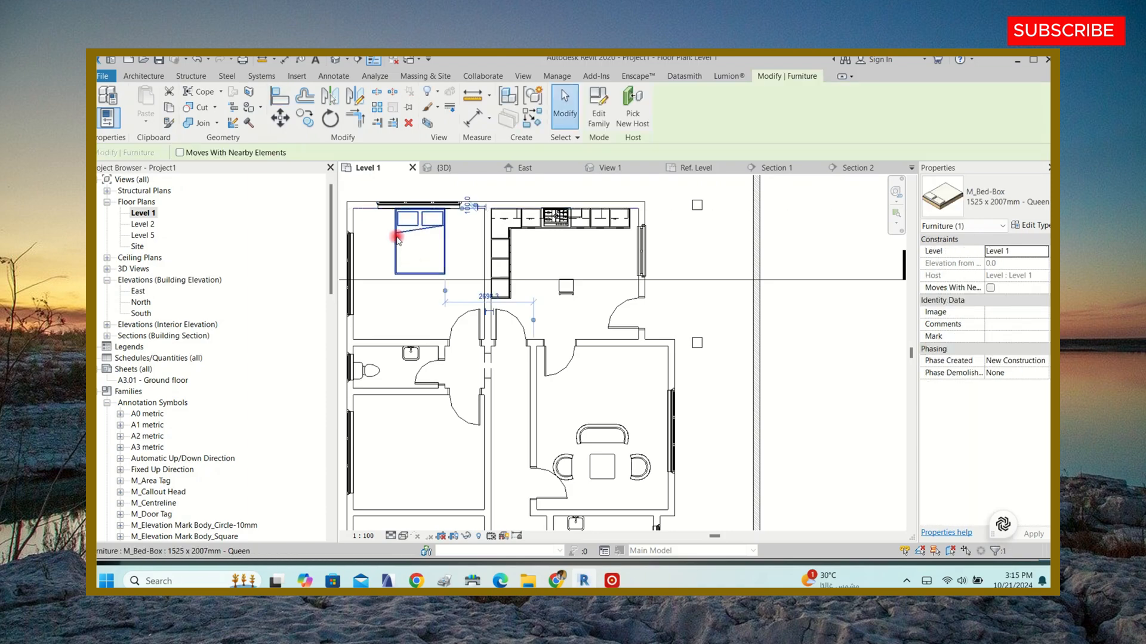
pyautogui.click(451, 234)
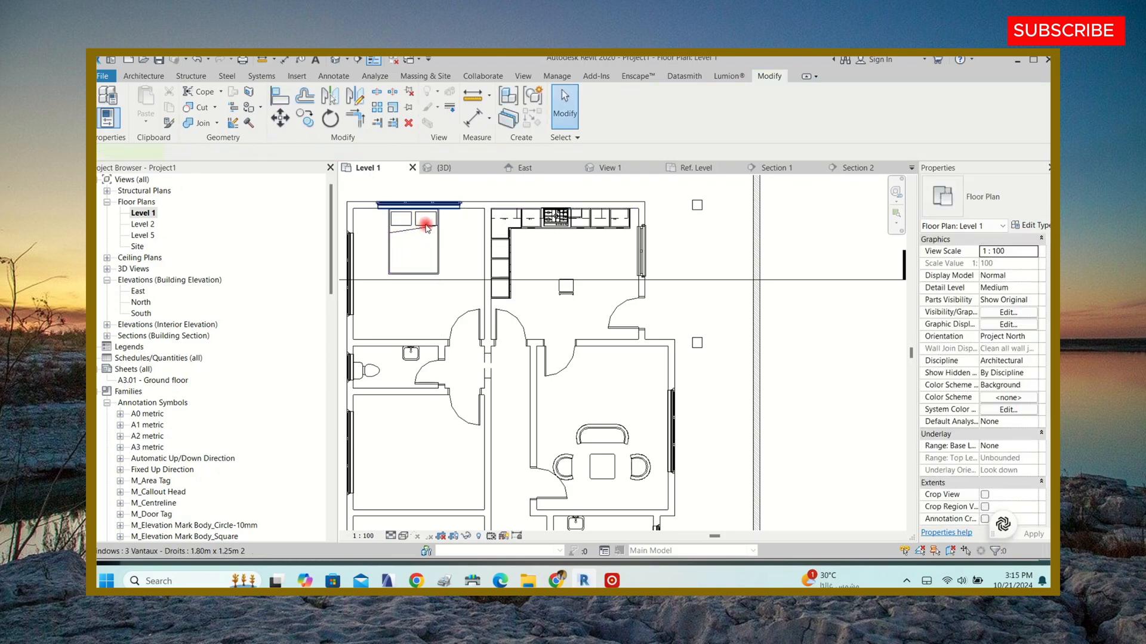
pyautogui.click(452, 222)
pyautogui.click(455, 266)
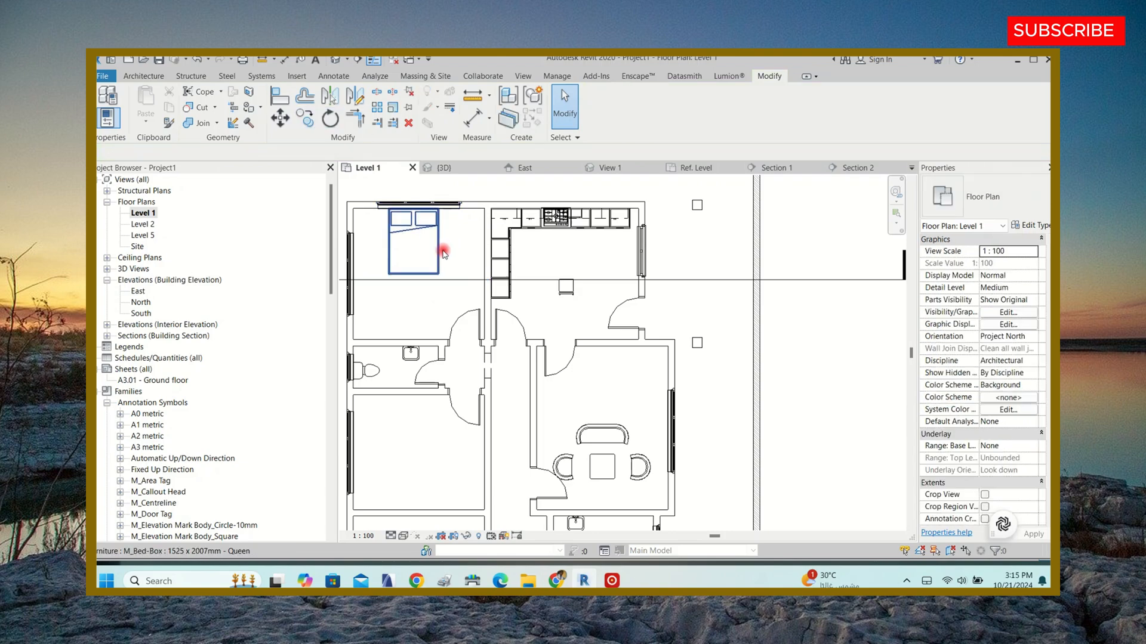
# - Place a similar queen bed in the middle bedroom, with its head against the exterior window wall and 1200 mm below the upper wall
pyautogui.click(437, 248)
pyautogui.click(315, 120)
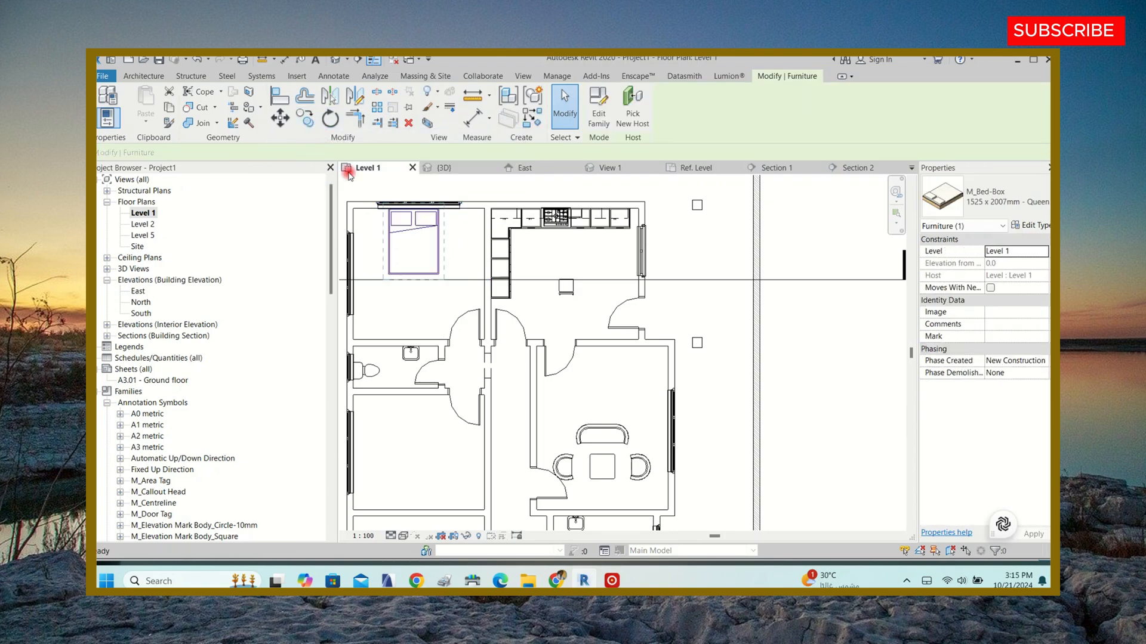
pyautogui.scroll(-2, 421, 370)
pyautogui.scroll(3, 427, 361)
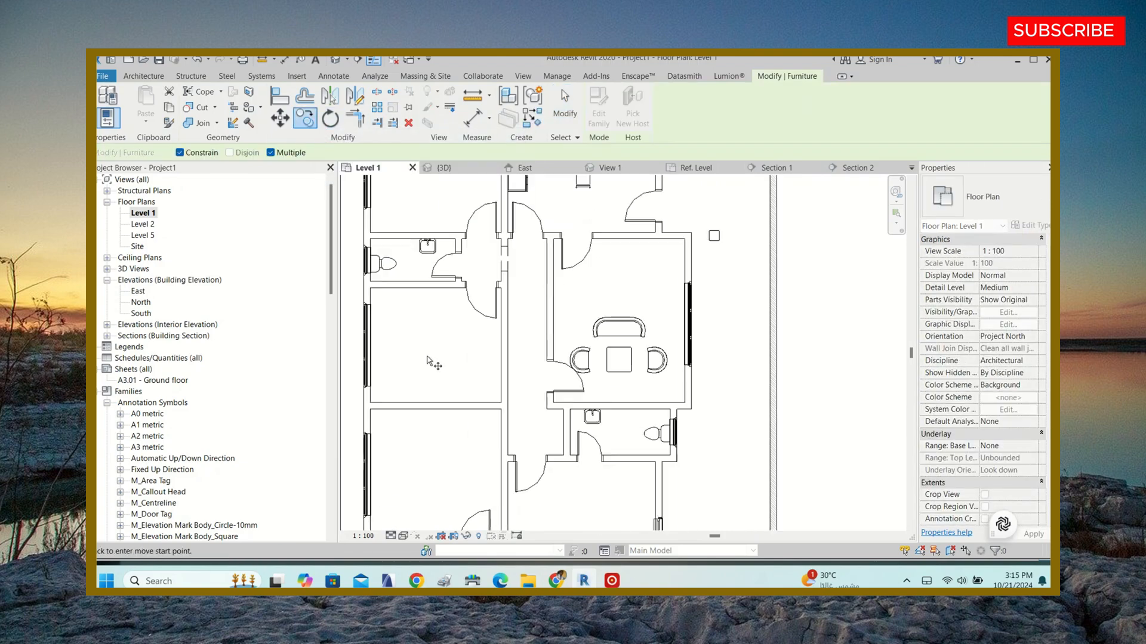
pyautogui.click(540, 118)
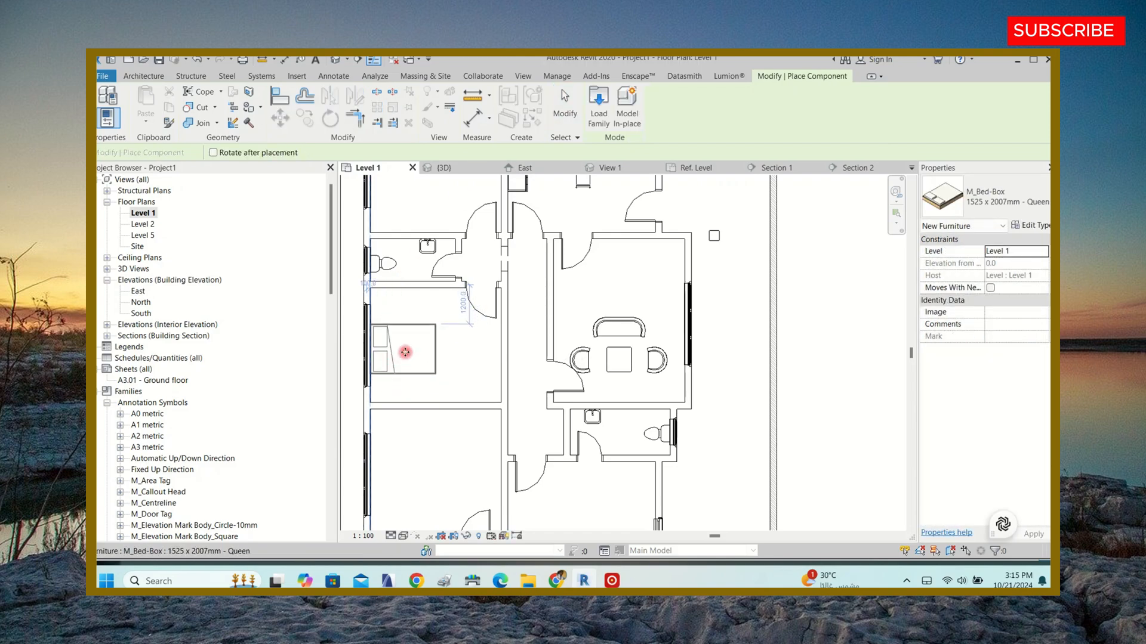
pyautogui.scroll(-4, 405, 353)
pyautogui.scroll(3, 433, 389)
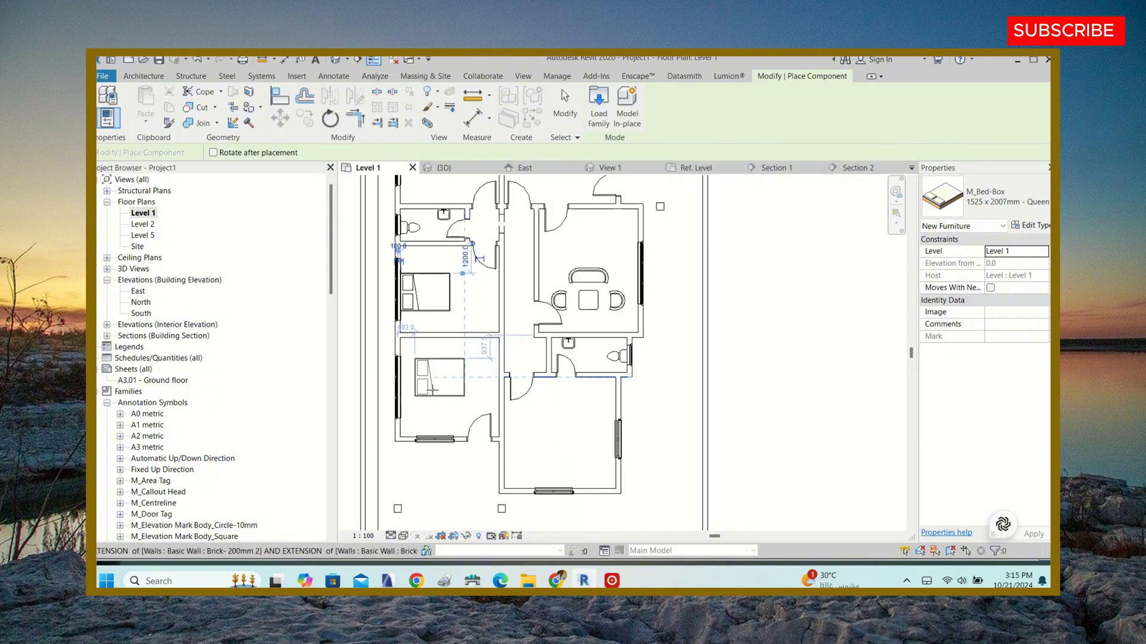
pyautogui.scroll(2, 432, 406)
pyautogui.scroll(-3, 433, 418)
pyautogui.scroll(4, 507, 391)
pyautogui.scroll(-4, 514, 376)
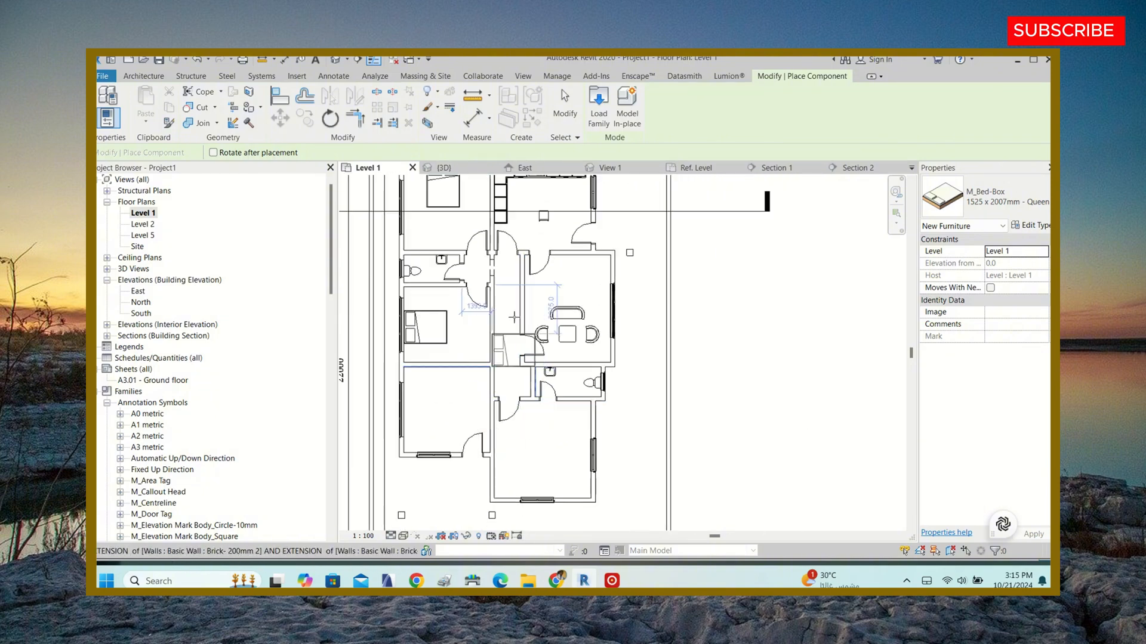
pyautogui.press('Escape')
# - Place a similar M_Door-Opening 0762 x 2032mm in the corridor wall of the unfurnished room below the middle bedroom
pyautogui.click(493, 267)
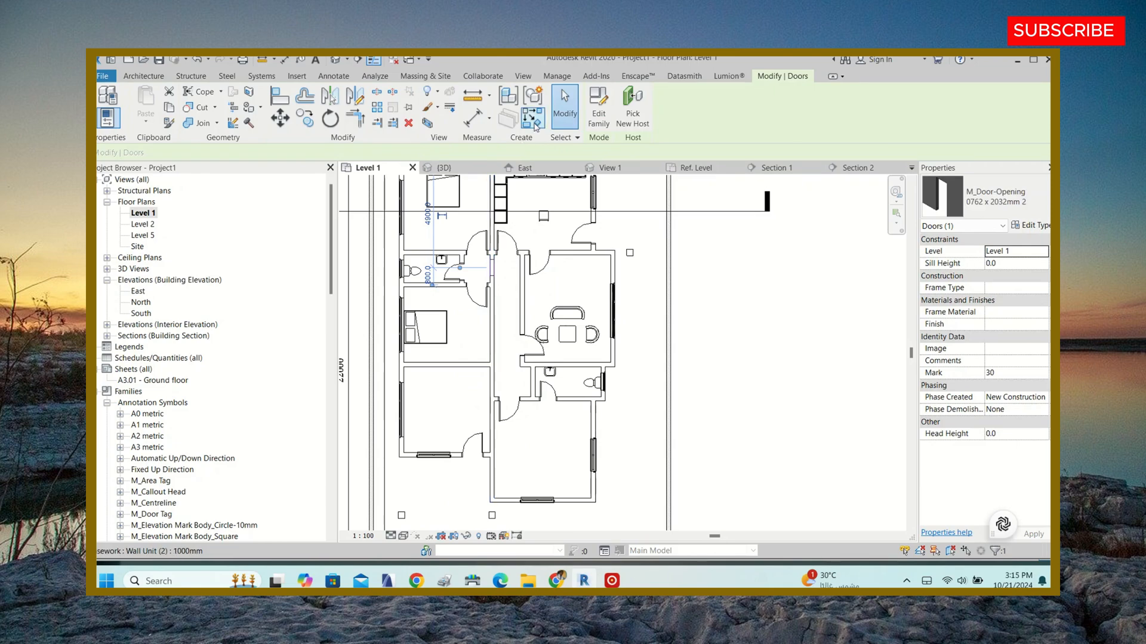
pyautogui.click(533, 118)
pyautogui.scroll(3, 500, 395)
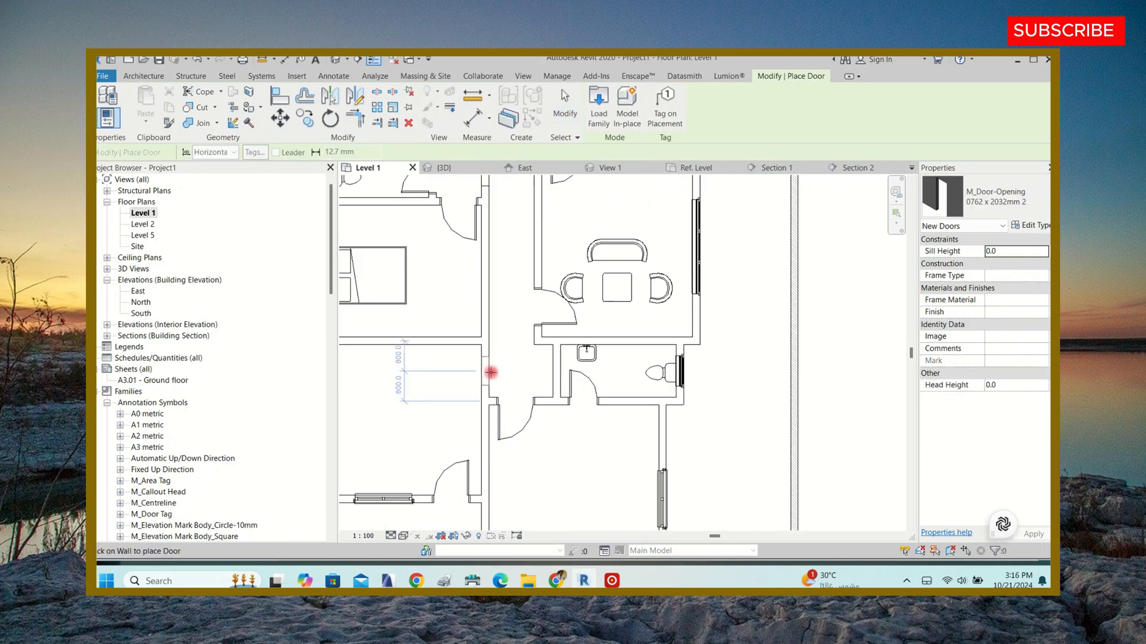
pyautogui.press('Escape')
pyautogui.press('Escape')
# - Place a similar queen bed in the lowest bedroom, its head against the lower window wall and about 1300 mm from the side wall
pyautogui.scroll(-5, 518, 339)
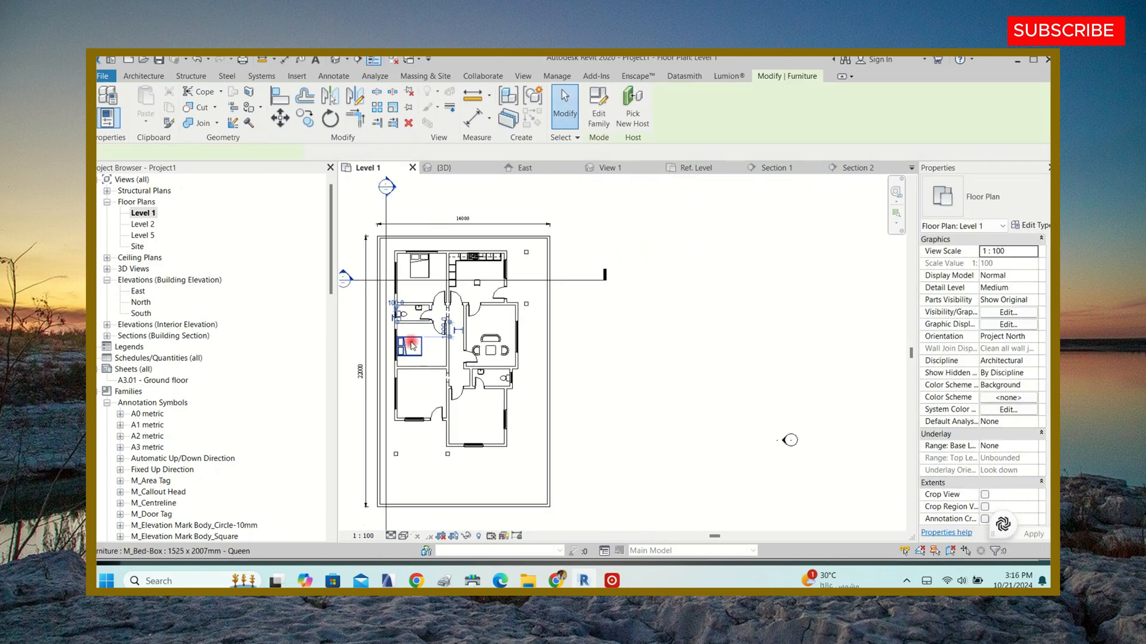
pyautogui.click(410, 346)
pyautogui.click(525, 123)
pyautogui.scroll(3, 477, 428)
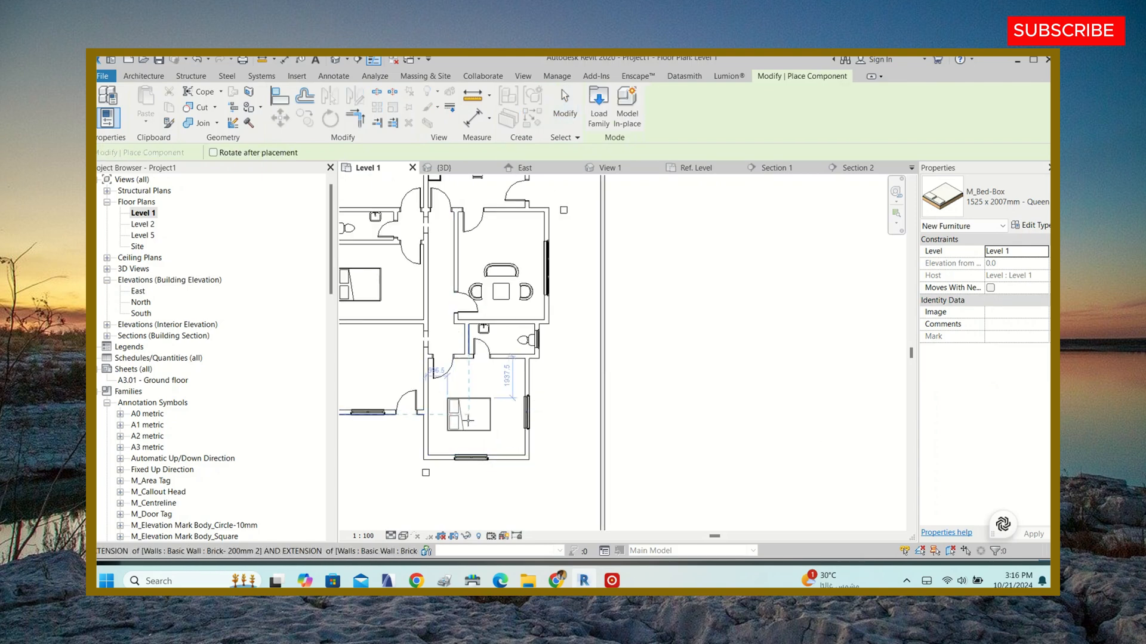
pyautogui.scroll(2, 470, 423)
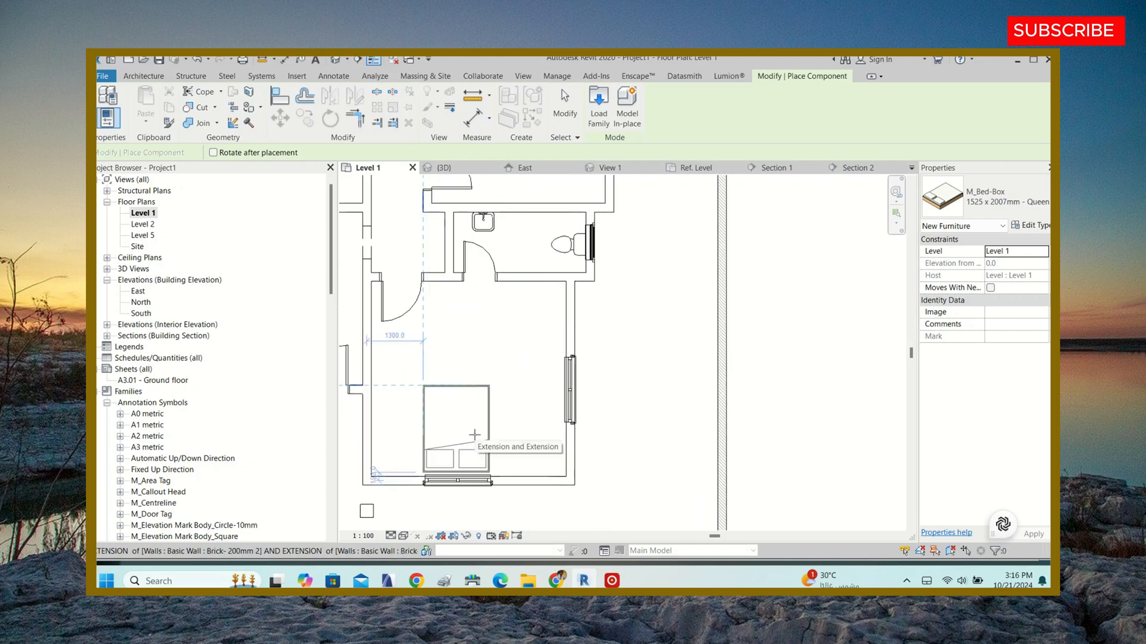
pyautogui.click(474, 434)
pyautogui.scroll(-3, 520, 417)
pyautogui.press('Escape')
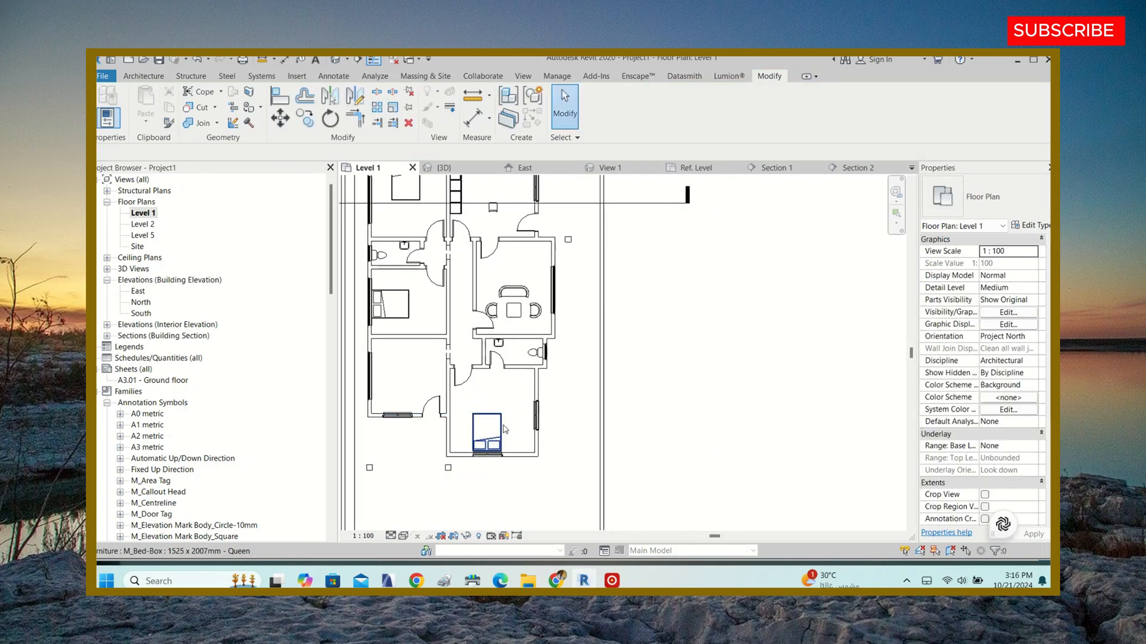
pyautogui.click(503, 427)
pyautogui.moveTo(503, 427); pyautogui.dragTo(503, 425)
pyautogui.click(657, 390)
pyautogui.scroll(-2, 454, 450)
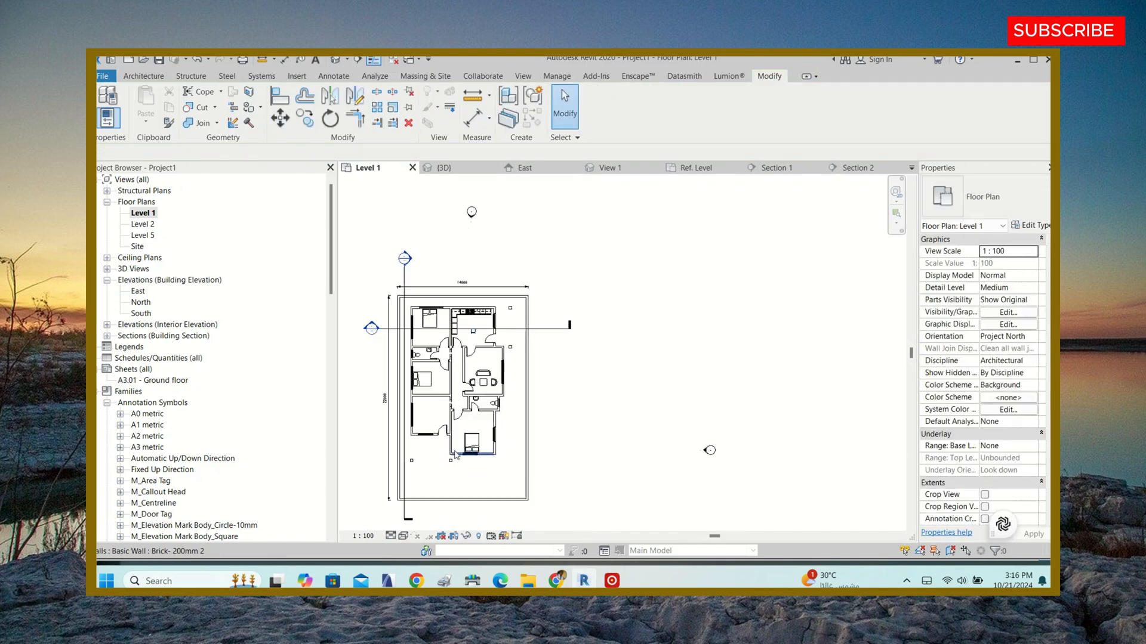
pyautogui.scroll(4, 476, 316)
pyautogui.click(460, 358)
pyautogui.click(569, 257)
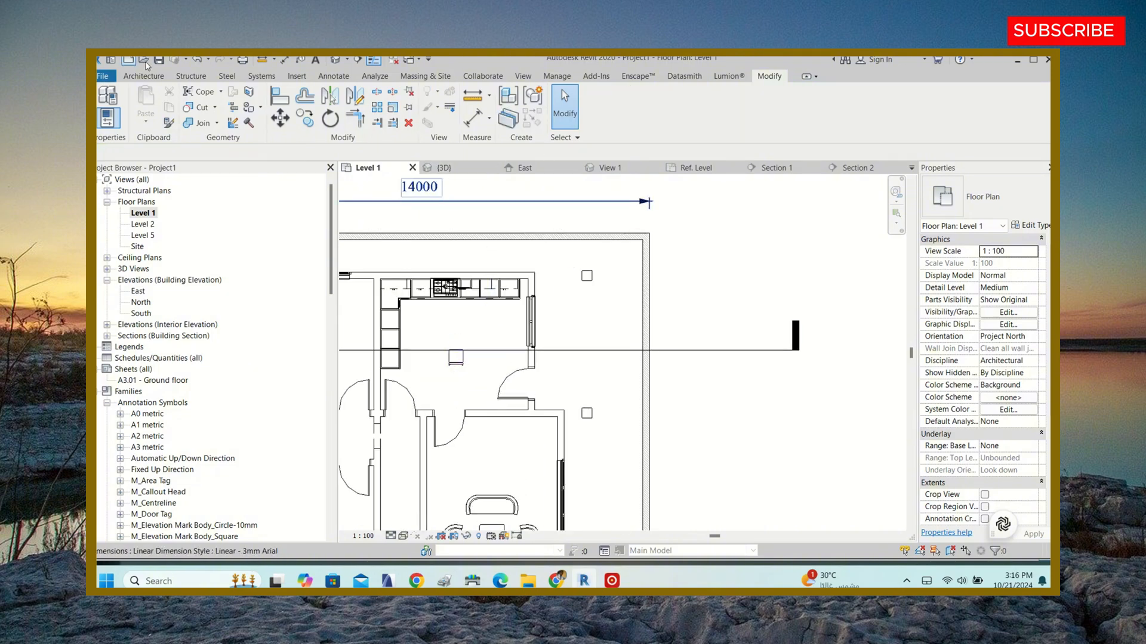
pyautogui.click(144, 76)
pyautogui.click(253, 101)
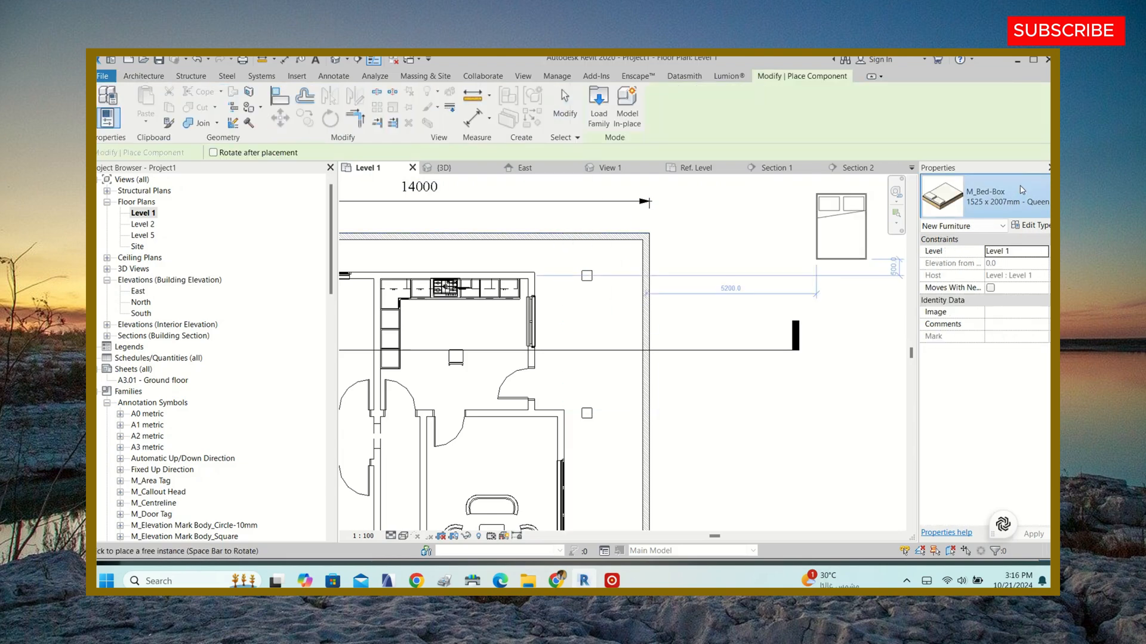
pyautogui.click(1022, 189)
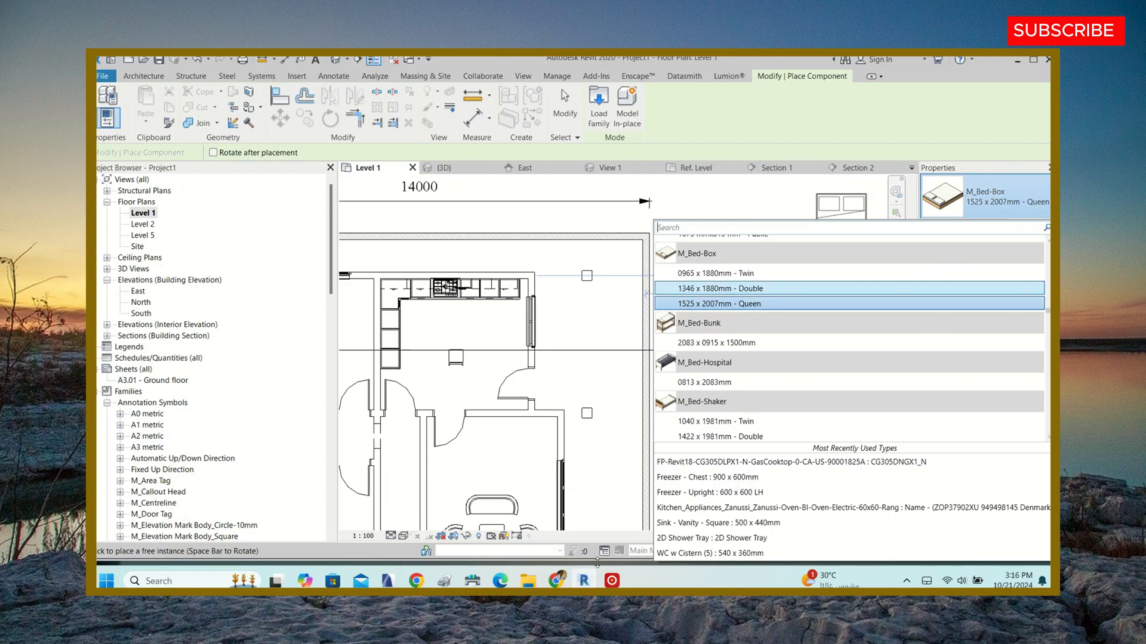
pyautogui.click(556, 581)
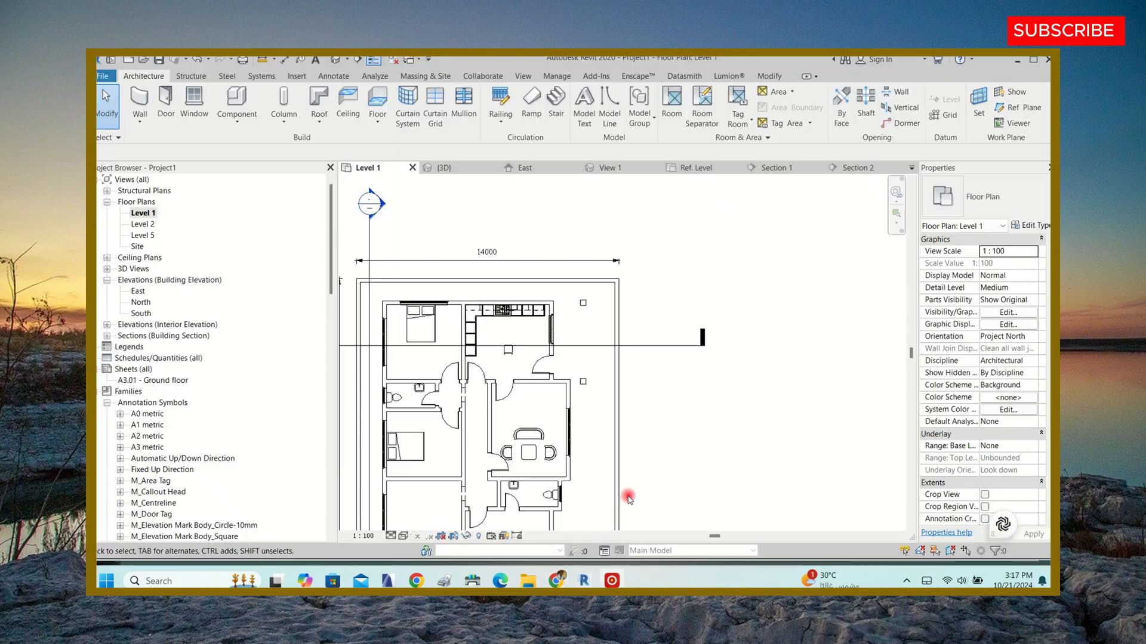
pyautogui.scroll(-2, 598, 280)
pyautogui.scroll(2, 590, 360)
pyautogui.scroll(4, 508, 306)
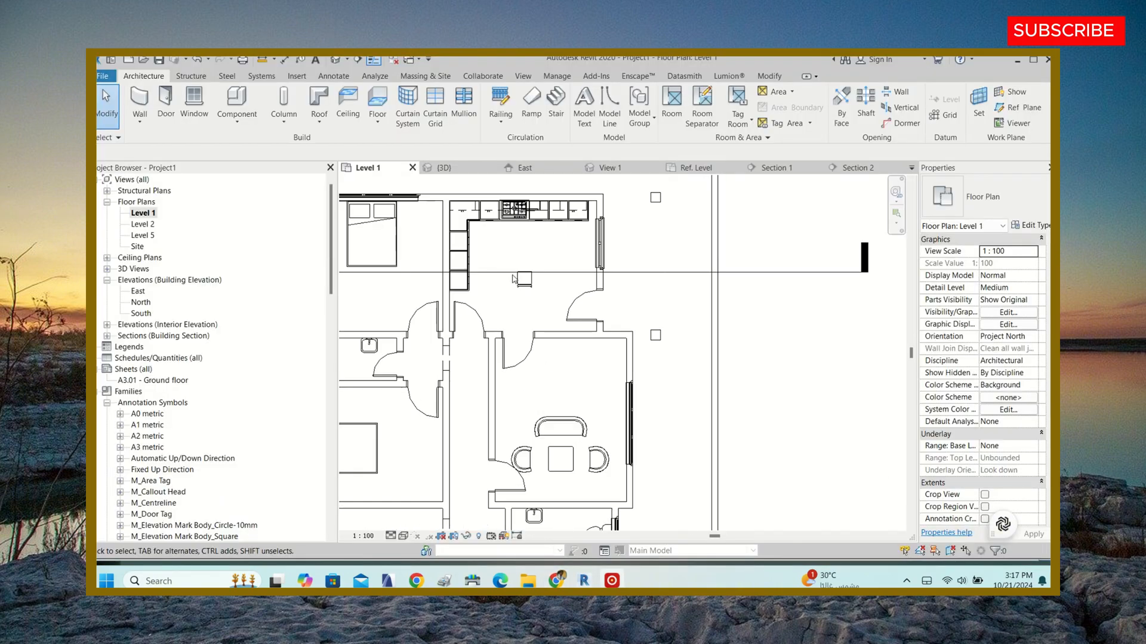
pyautogui.scroll(1, 552, 264)
pyautogui.scroll(-4, 552, 263)
pyautogui.scroll(-2, 593, 354)
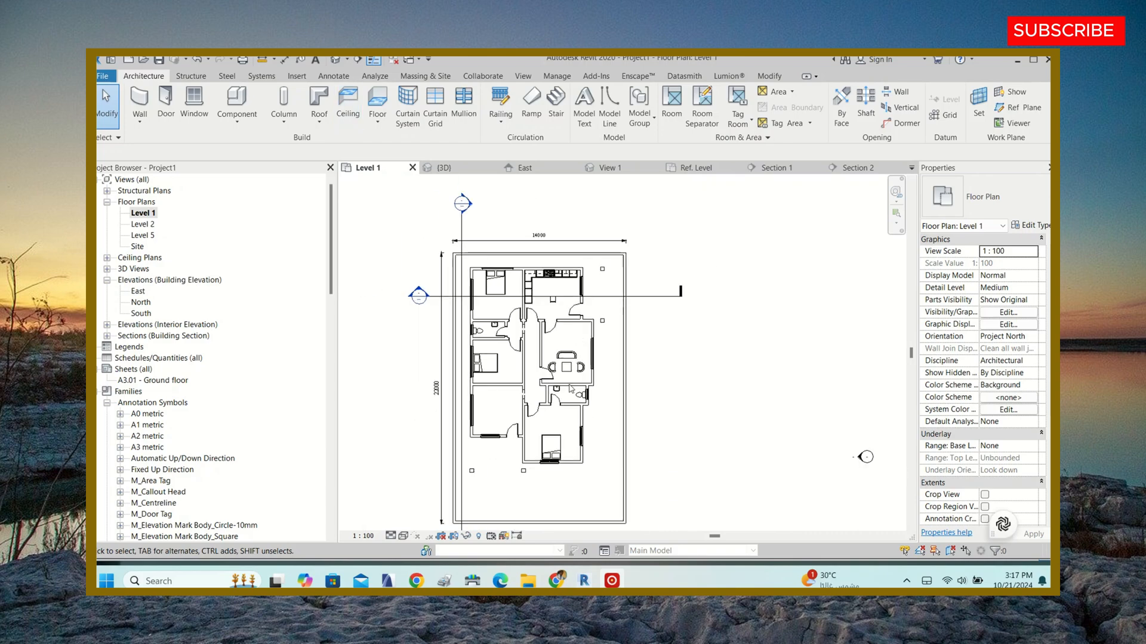
# - Start a similar component from the living room table and choose the type M_Entertainment center 2743 x 2134 x 0762mm
pyautogui.scroll(4, 560, 352)
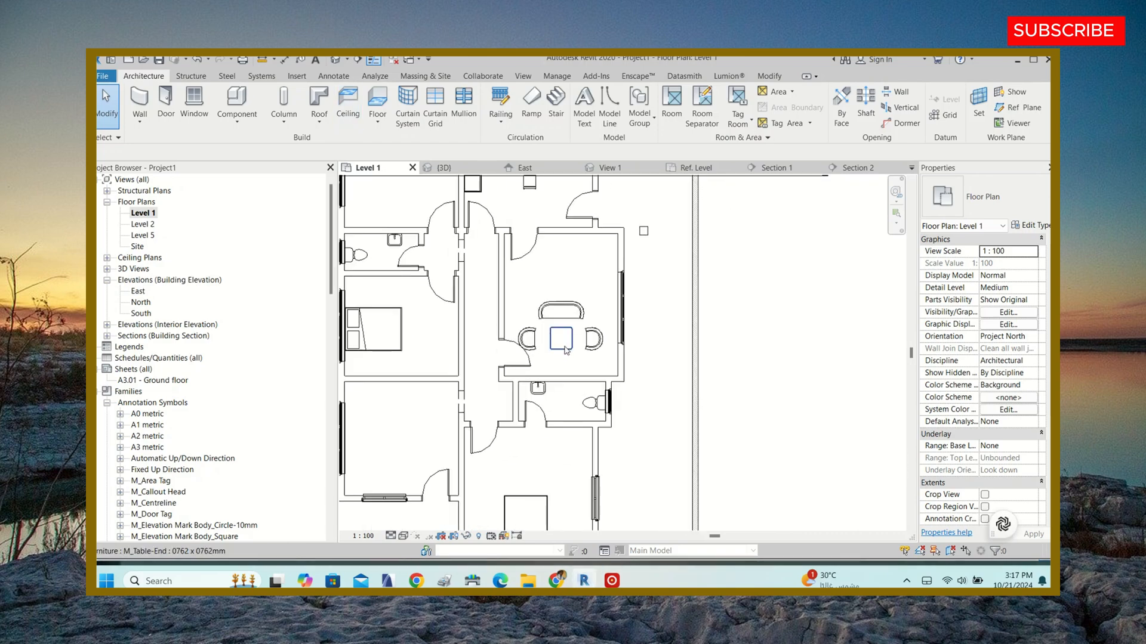
pyautogui.click(560, 351)
pyautogui.click(529, 124)
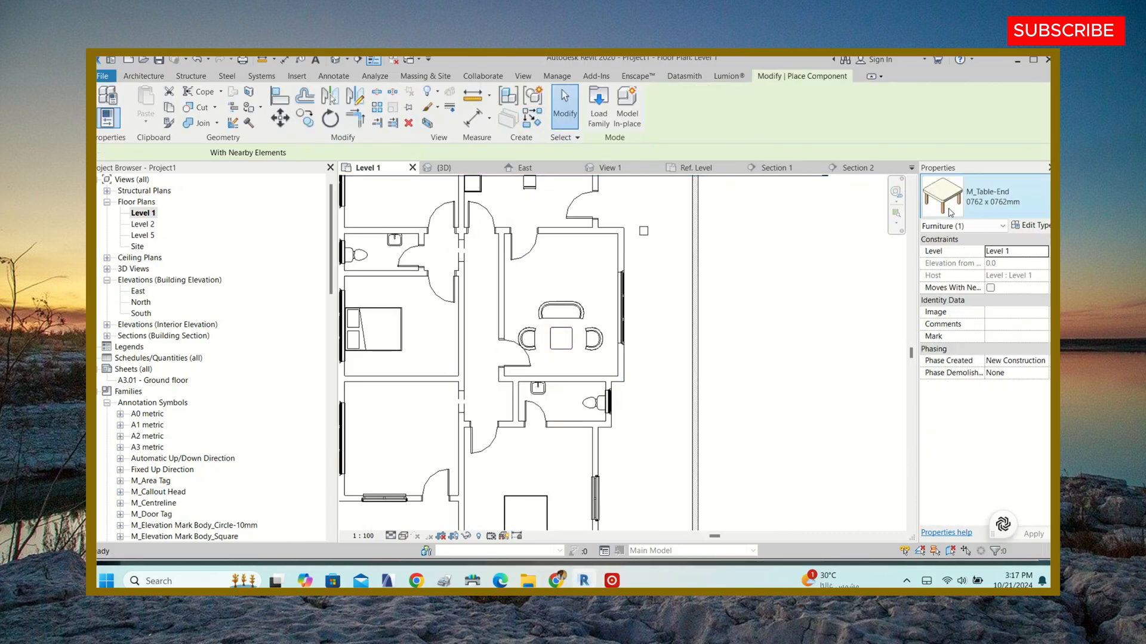
pyautogui.click(988, 197)
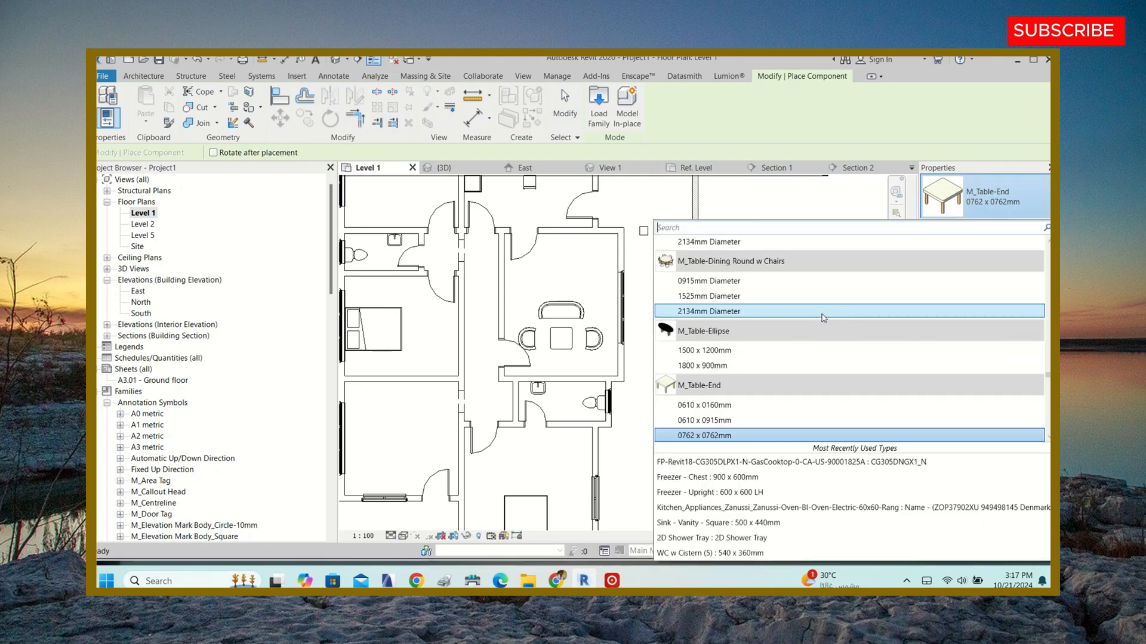
pyautogui.scroll(-10, 712, 362)
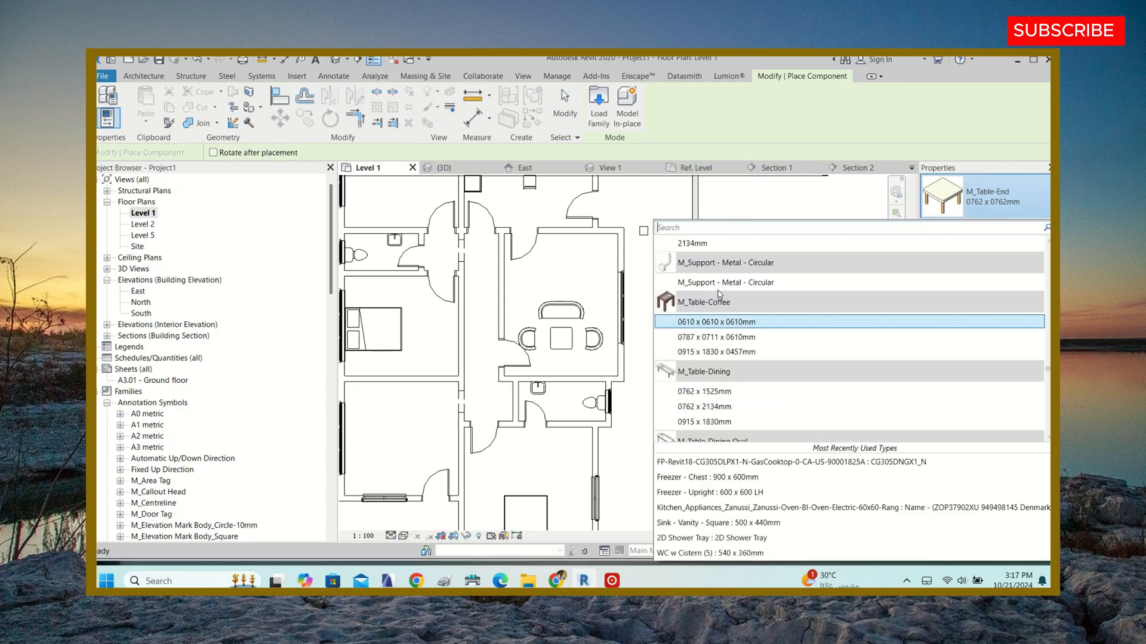
pyautogui.scroll(8, 720, 294)
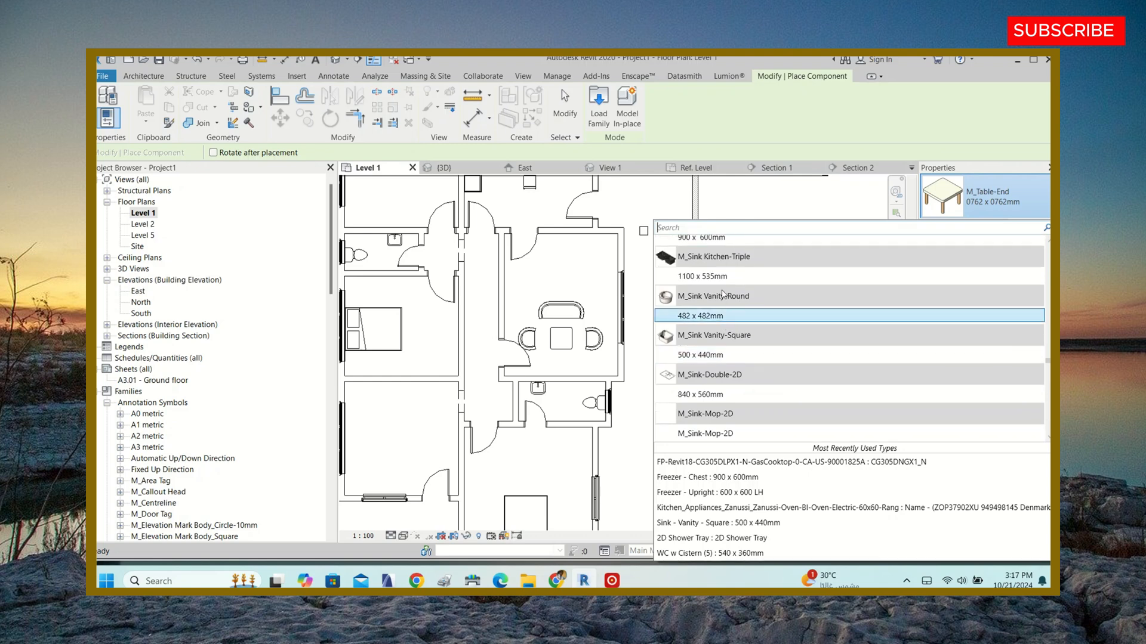
pyautogui.scroll(8, 722, 293)
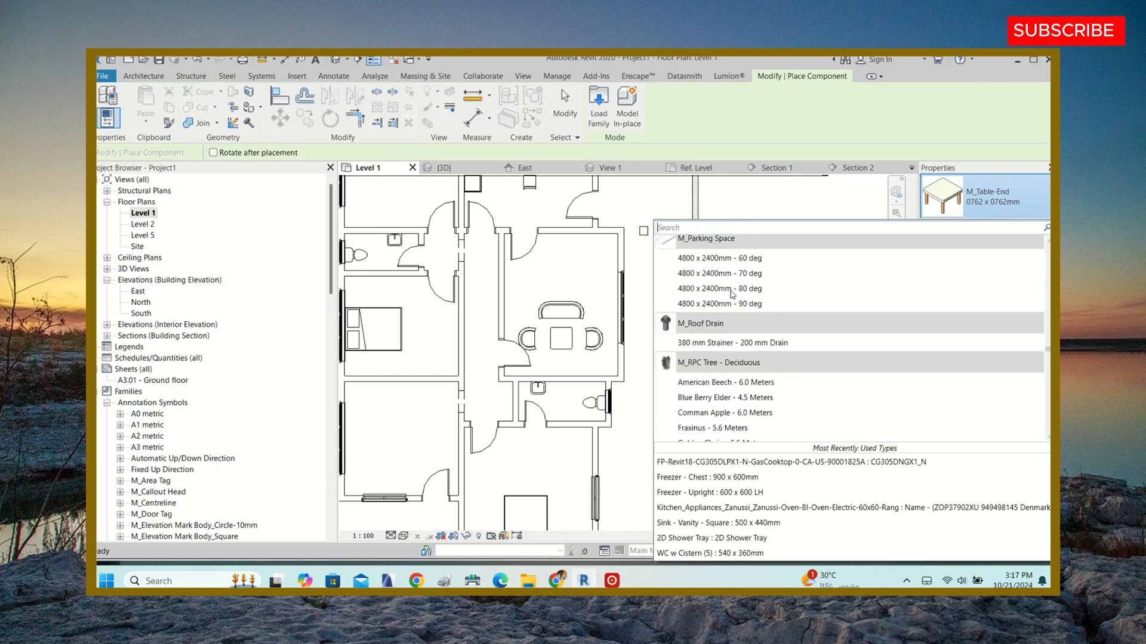
pyautogui.scroll(8, 732, 294)
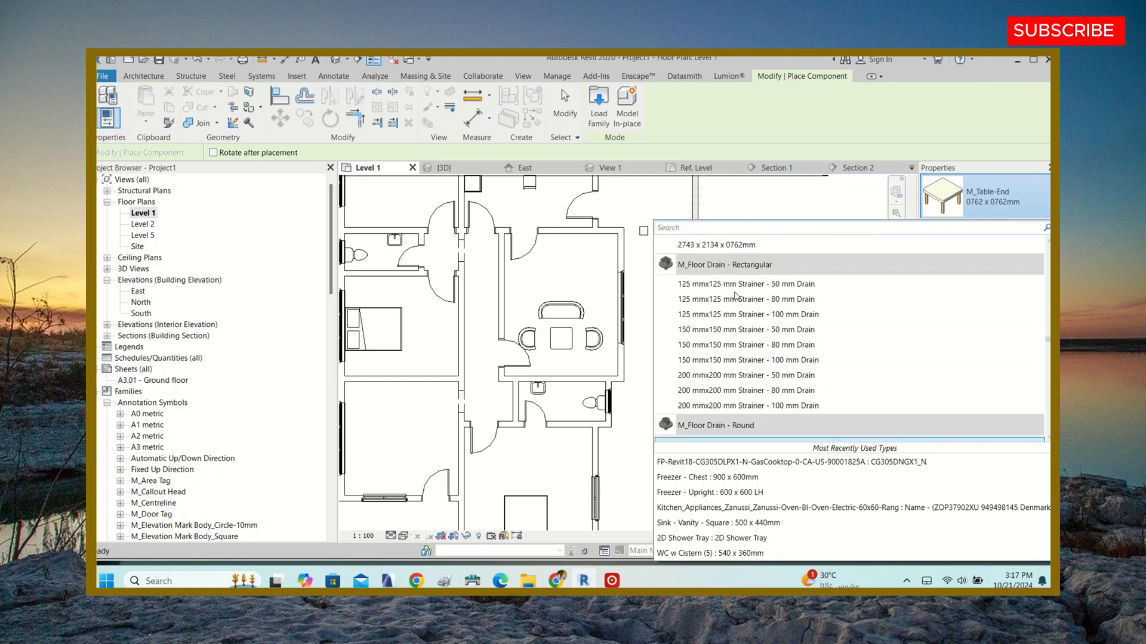
pyautogui.scroll(3, 737, 297)
pyautogui.scroll(-3, 731, 372)
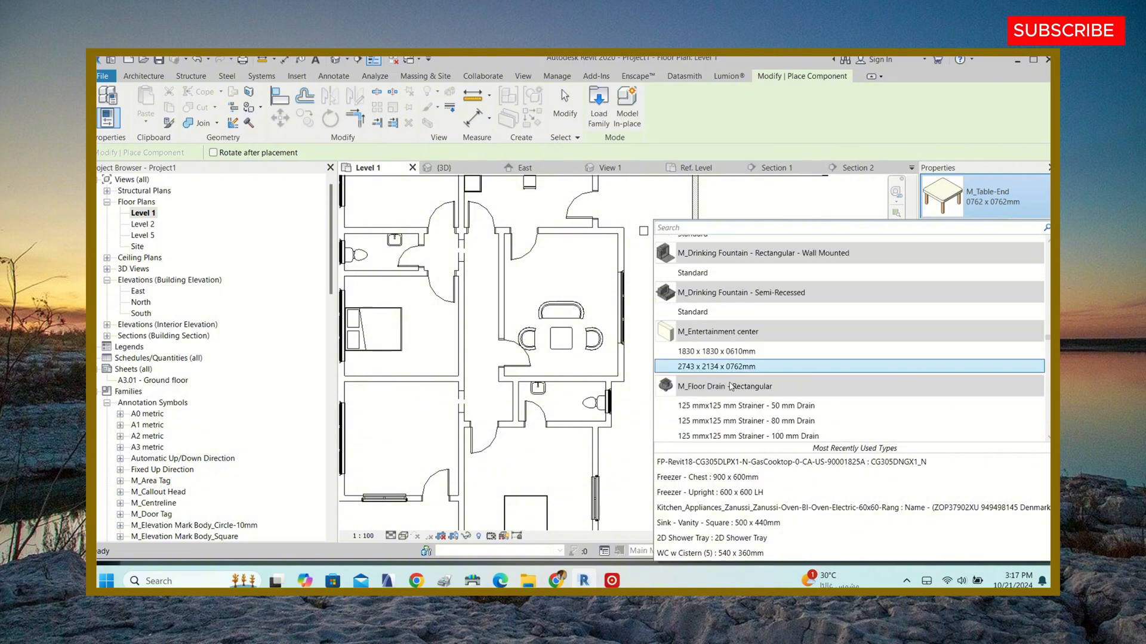
pyautogui.click(731, 366)
# - Place an entertainment center along the upper bedroom's lower wall and another, rotated 90°, along the middle bedroom's corridor wall
pyautogui.scroll(-3, 537, 281)
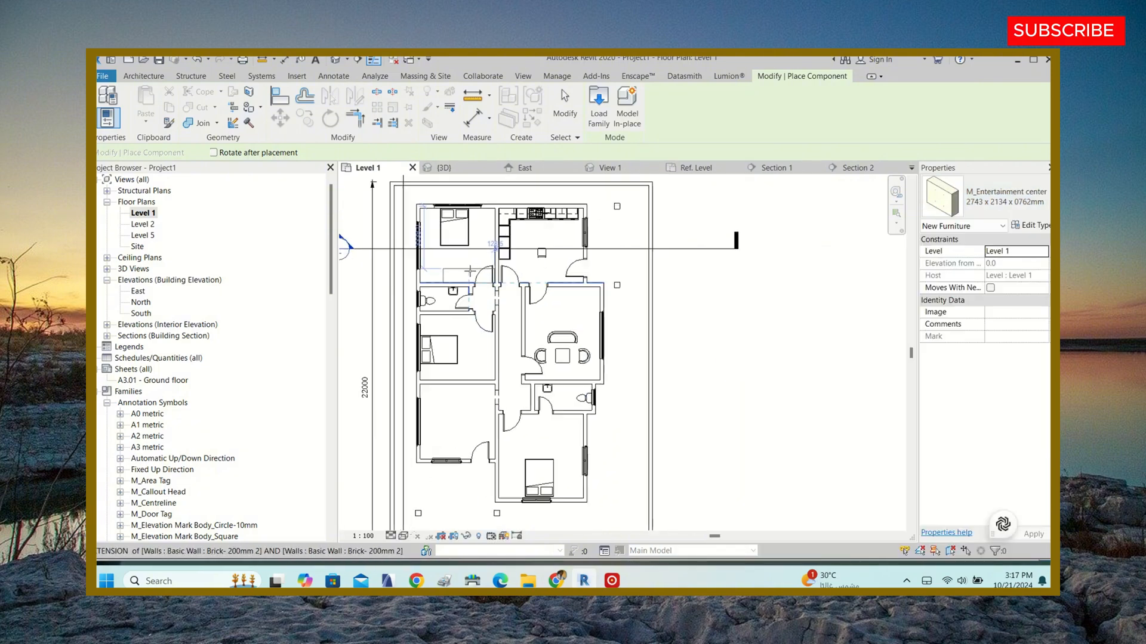
pyautogui.scroll(5, 453, 255)
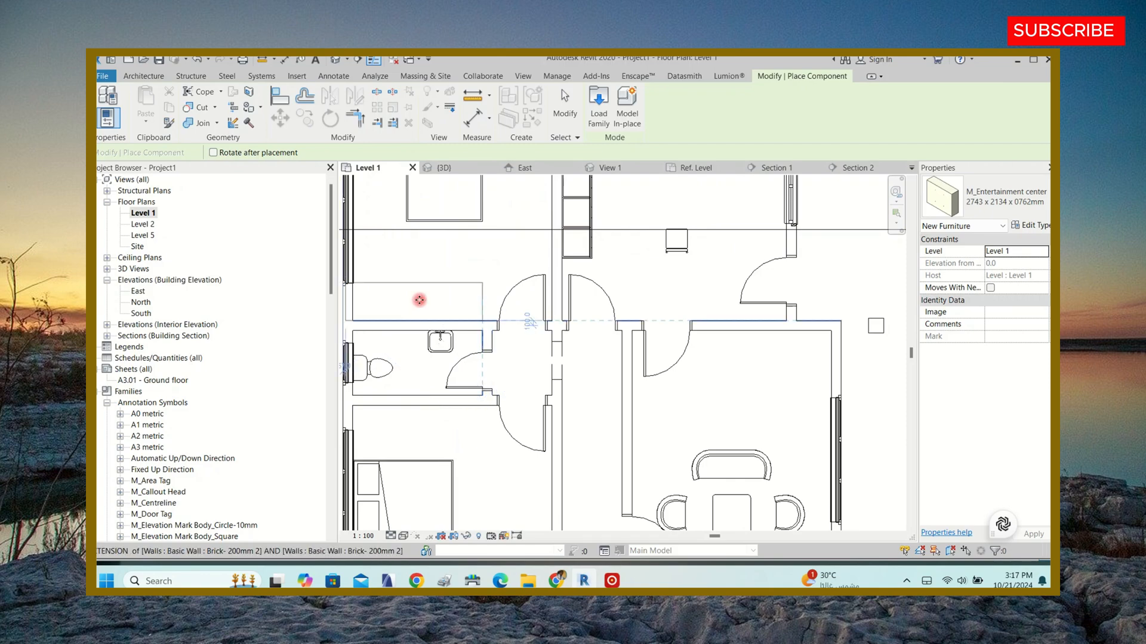
pyautogui.scroll(-3, 481, 254)
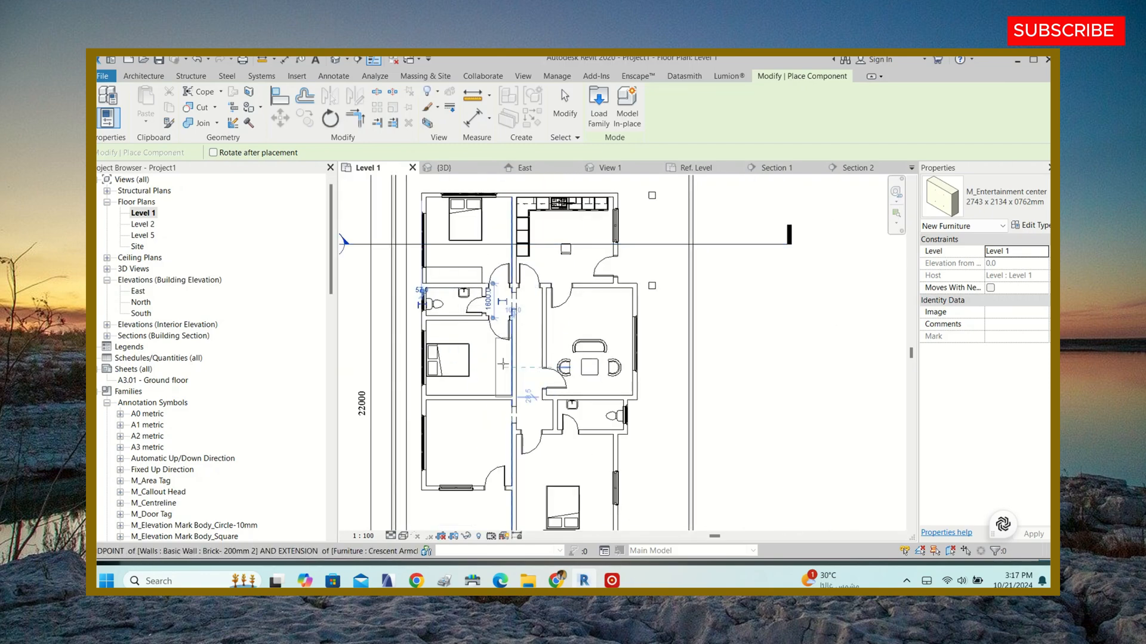
pyautogui.scroll(4, 503, 363)
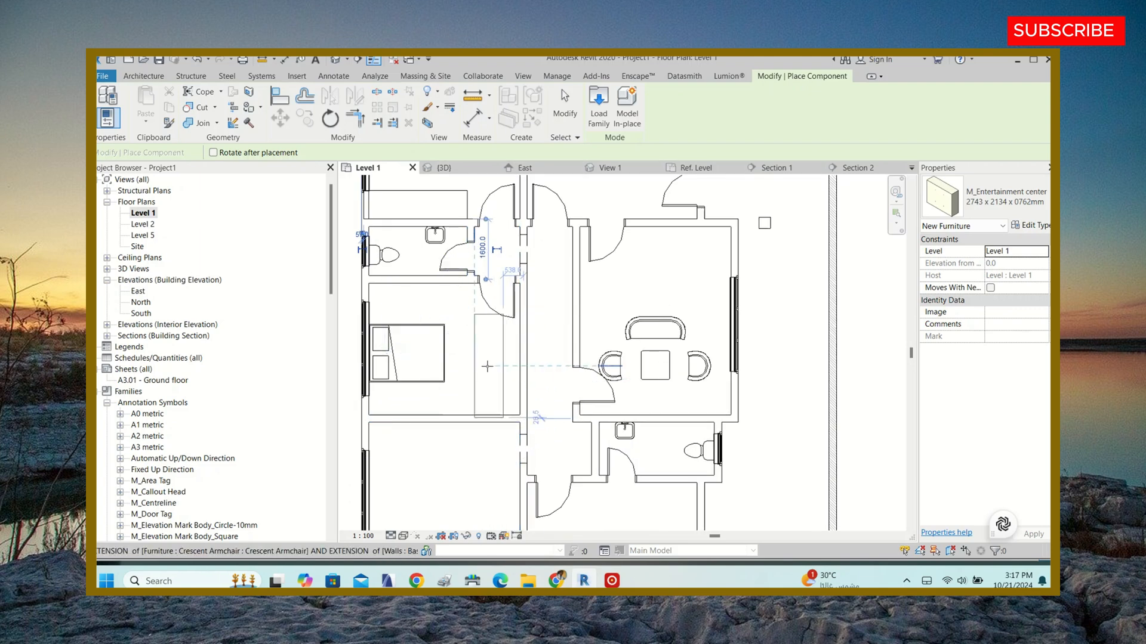
pyautogui.click(503, 367)
pyautogui.press('Escape')
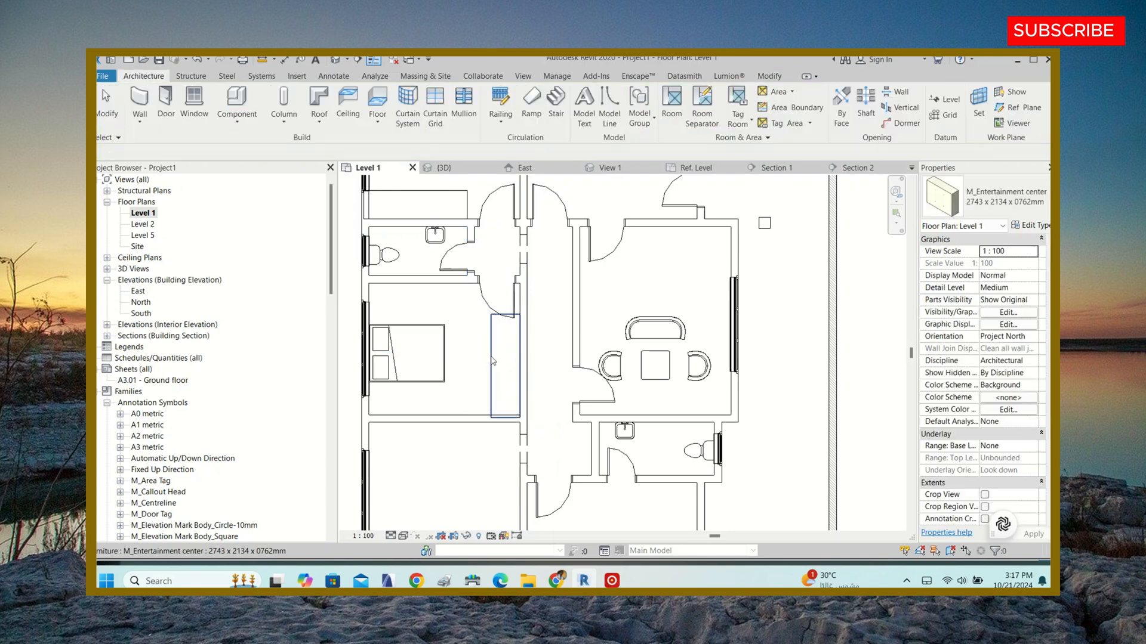
# - Change the middle bedroom's entertainment center to the type M_Dresser 1220 x 1830 x 0610mm
pyautogui.click(491, 360)
pyautogui.click(981, 194)
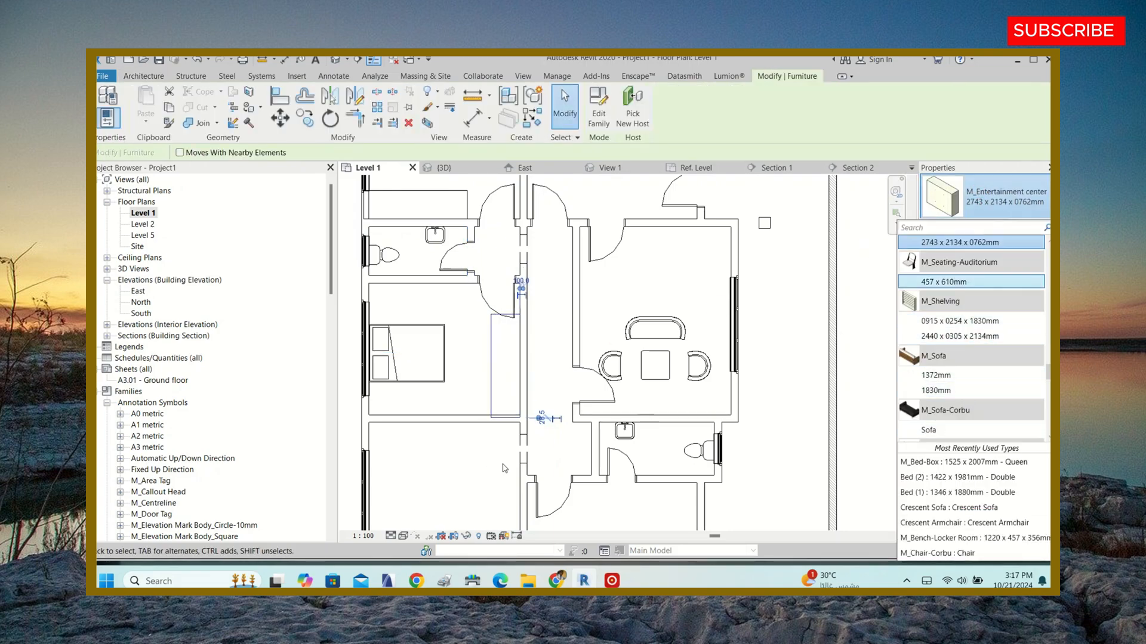
pyautogui.click(488, 344)
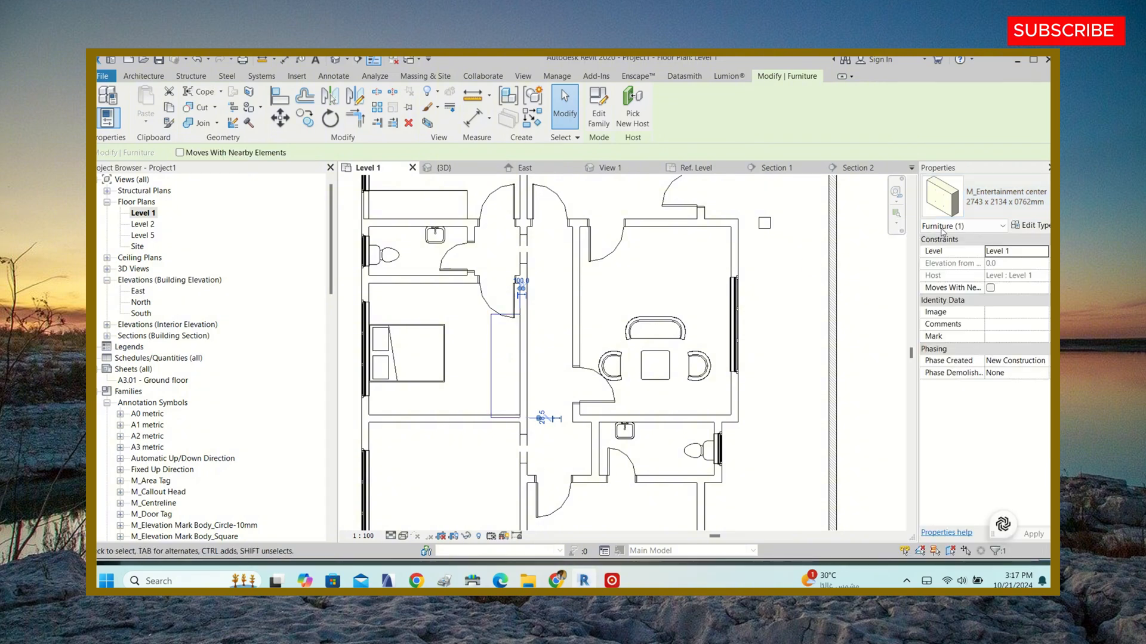
pyautogui.click(965, 216)
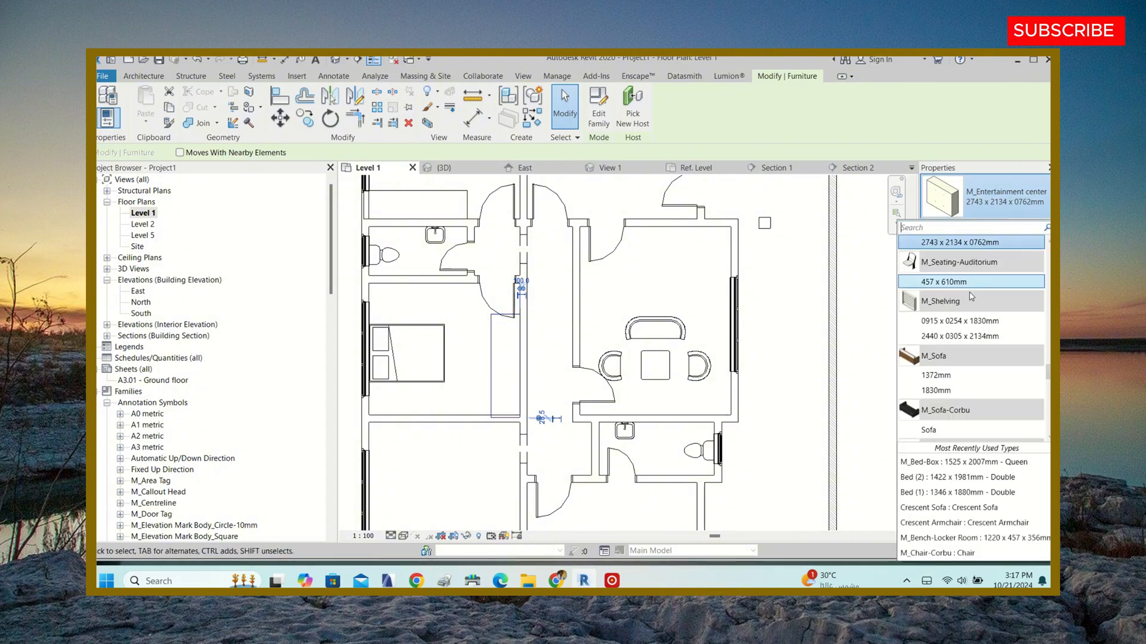
pyautogui.scroll(3, 967, 286)
pyautogui.click(966, 286)
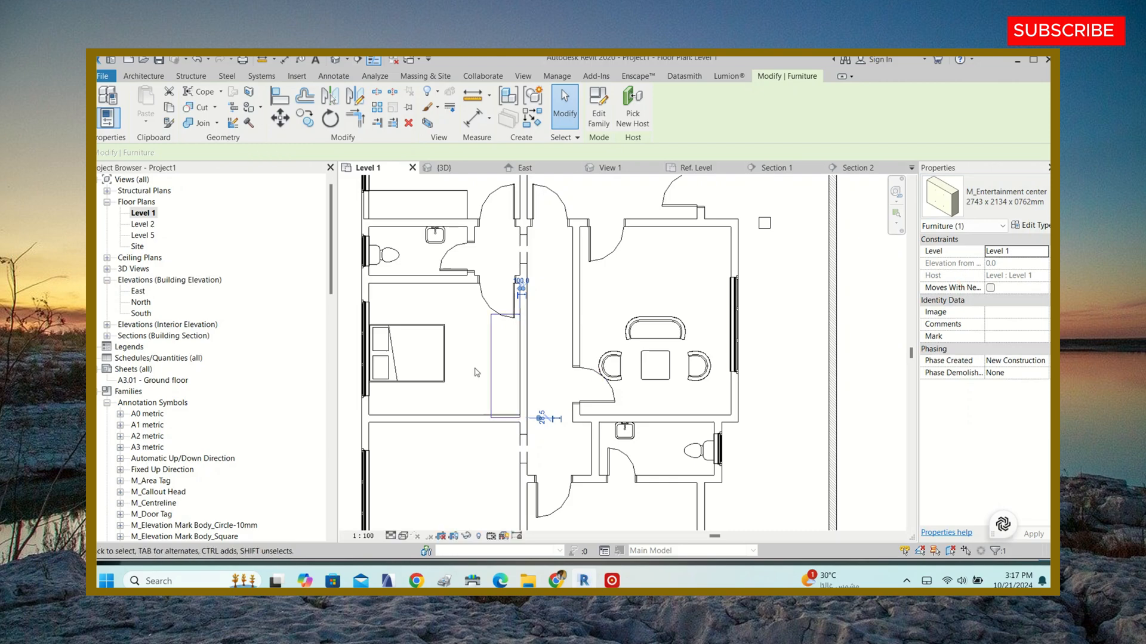
pyautogui.click(985, 197)
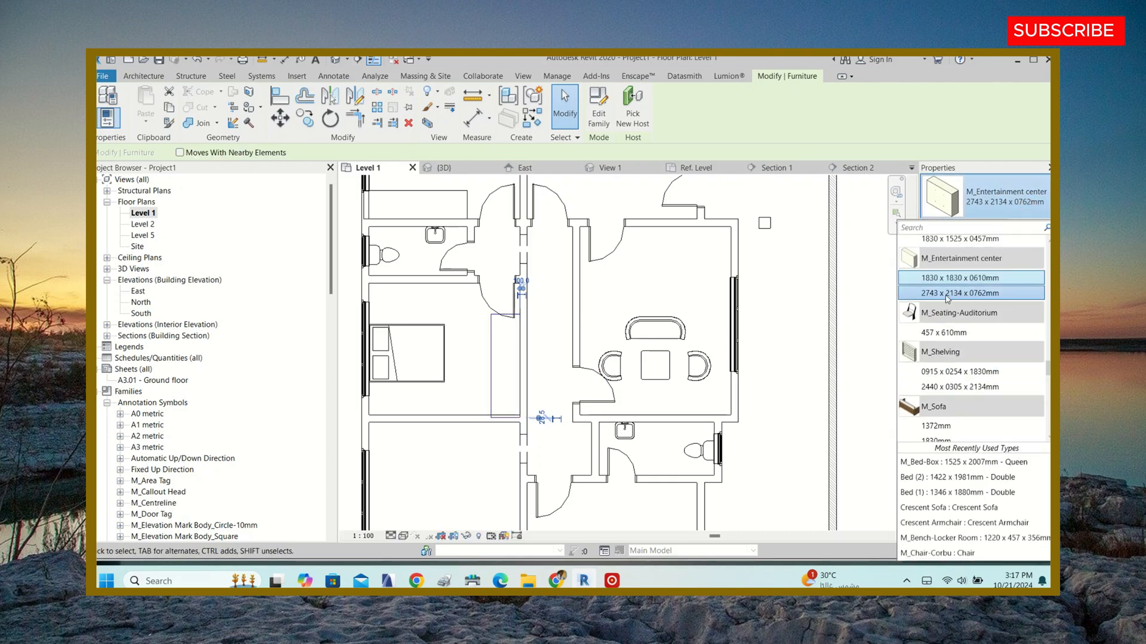
pyautogui.scroll(3, 955, 287)
pyautogui.click(954, 284)
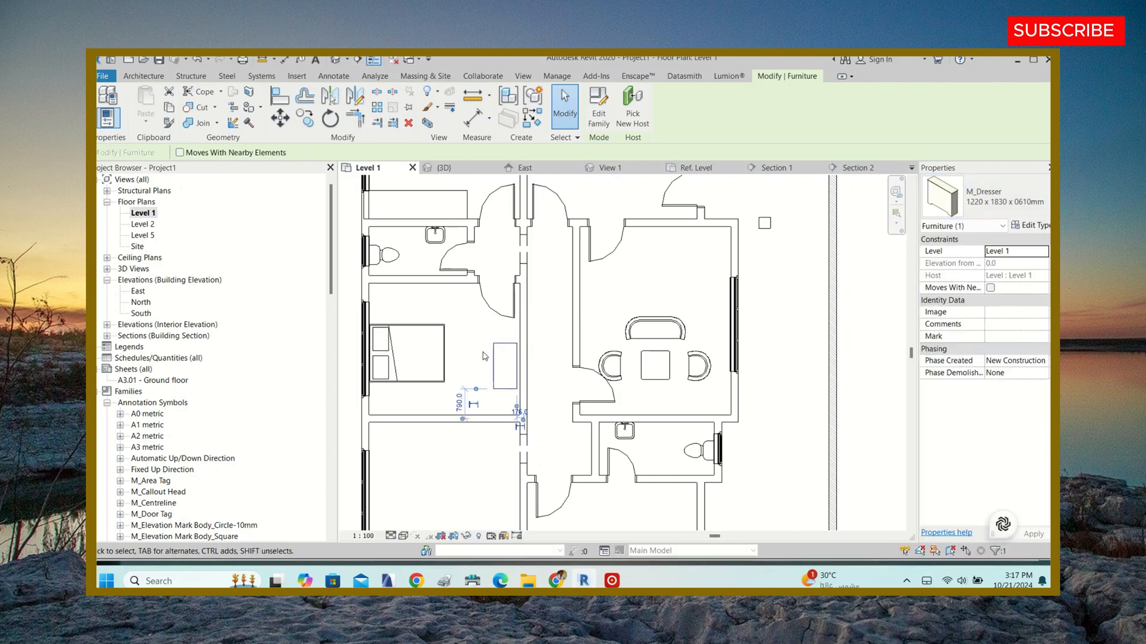
# - Set the middle bedroom's cabinet to the type M_Dresser 1830 x 1525 x 0457mm
pyautogui.click(962, 205)
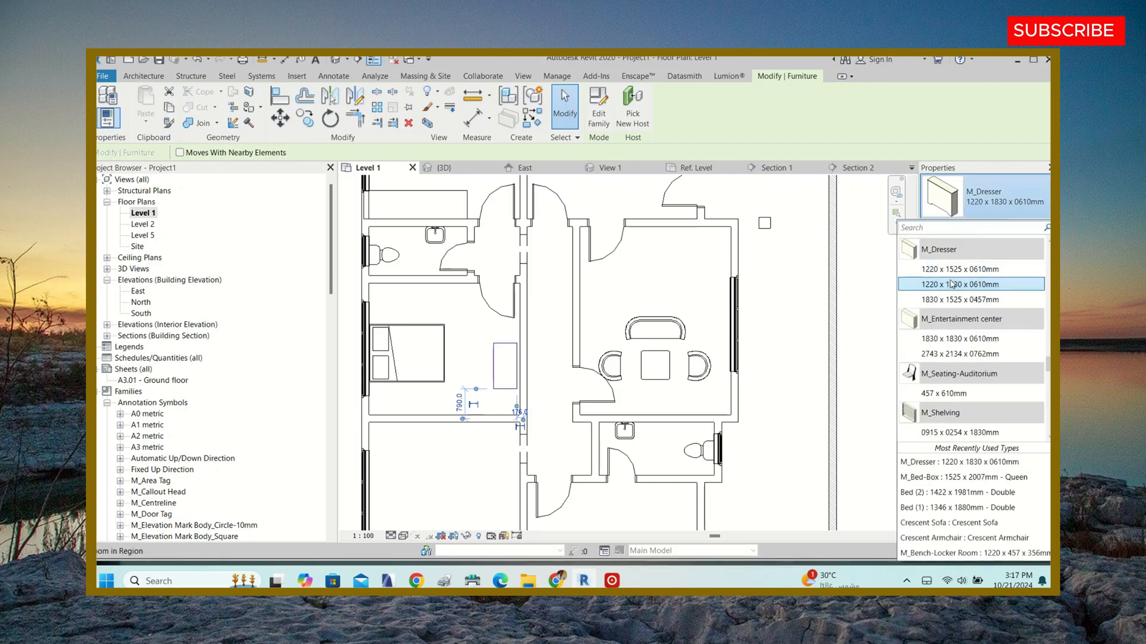
pyautogui.click(958, 328)
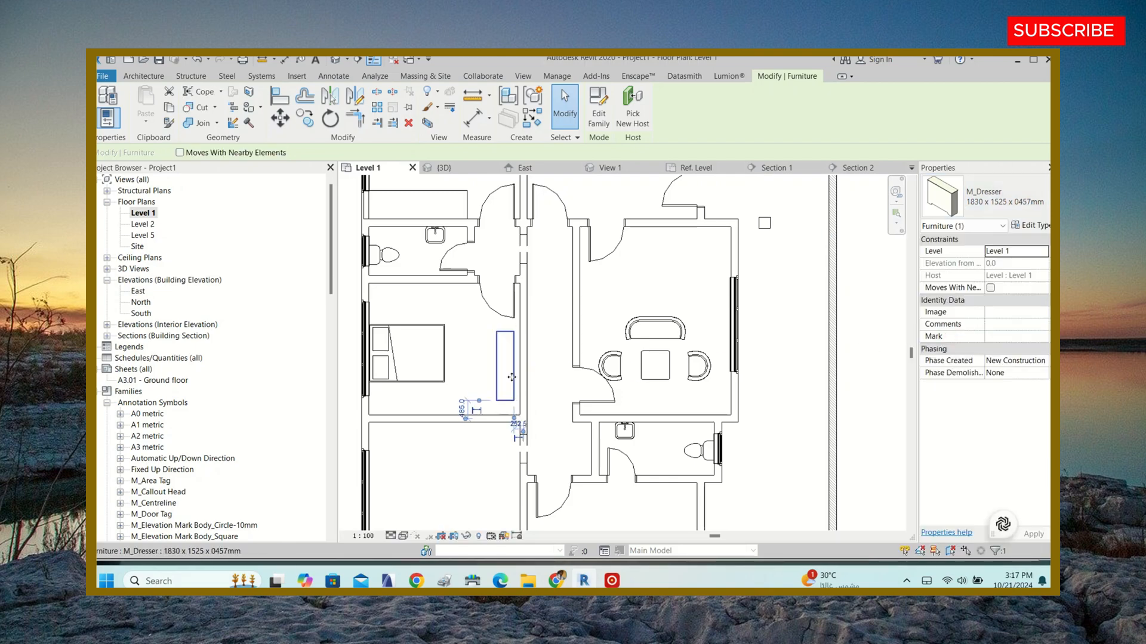
pyautogui.press('Escape')
# - Align the middle bedroom's dresser with the inner face of the corridor wall and with the room's lower wall
pyautogui.scroll(-3, 543, 373)
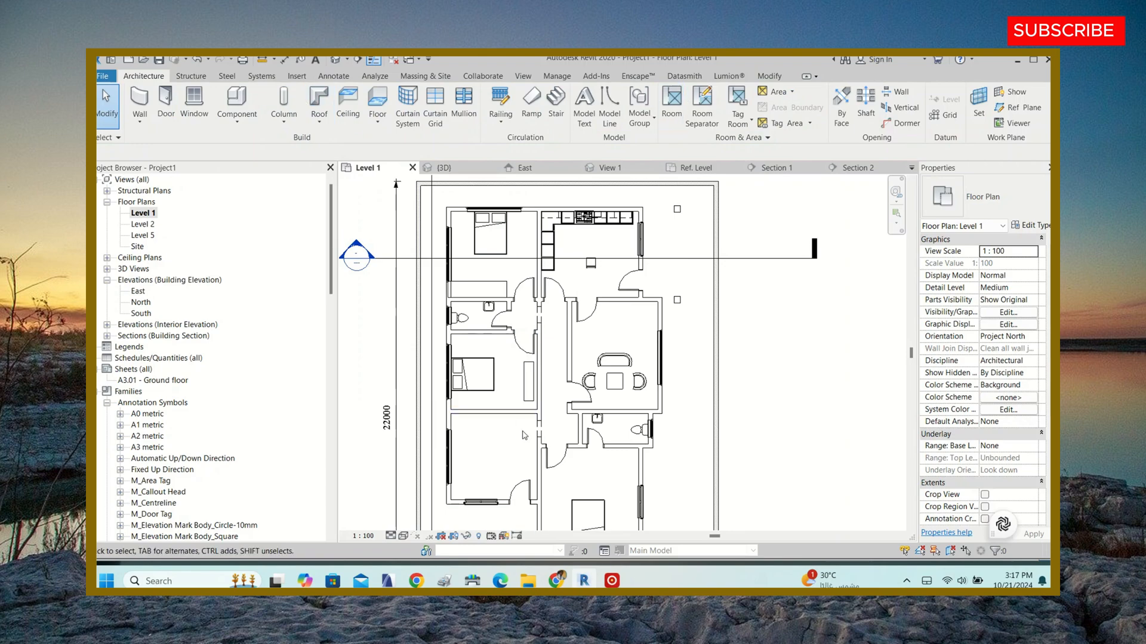
pyautogui.scroll(3, 523, 435)
pyautogui.click(769, 77)
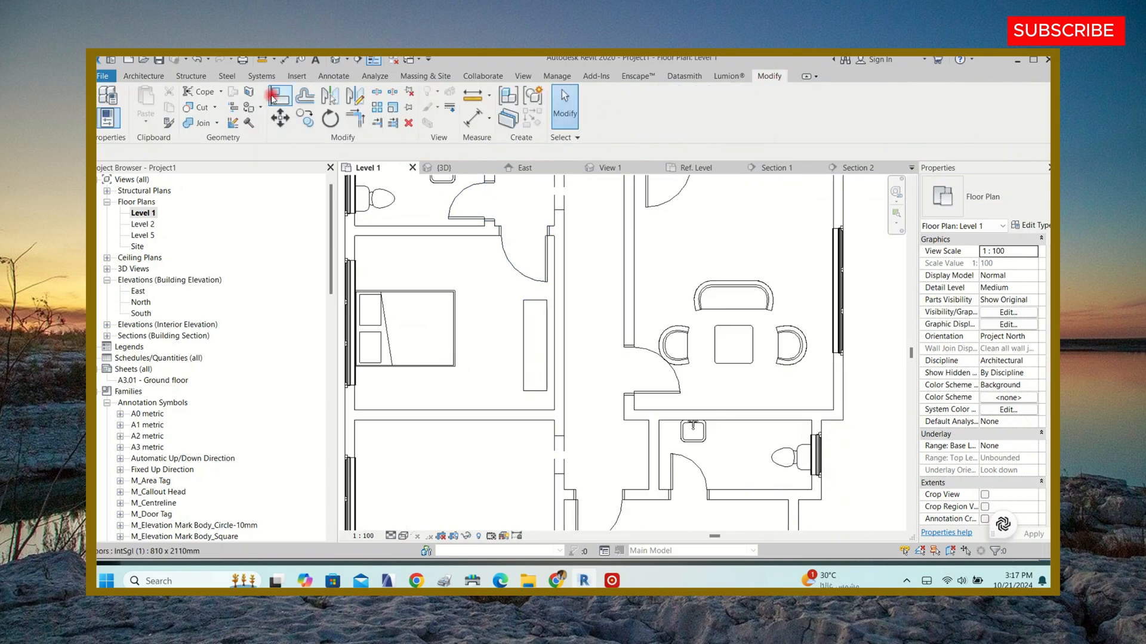
pyautogui.click(280, 96)
pyautogui.scroll(2, 550, 358)
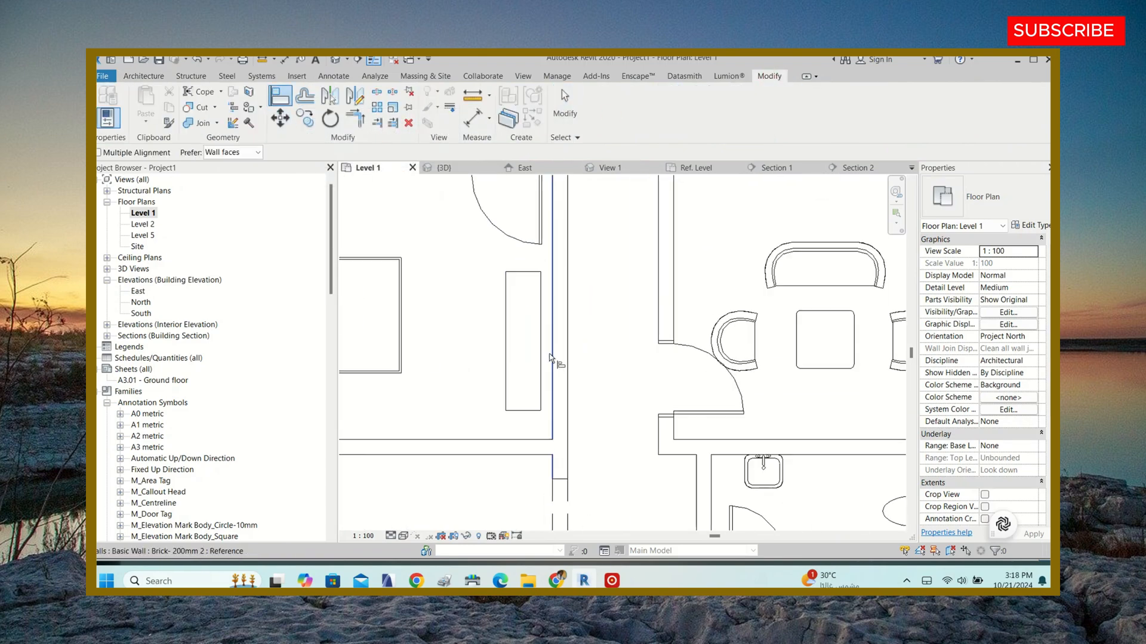
pyautogui.click(548, 355)
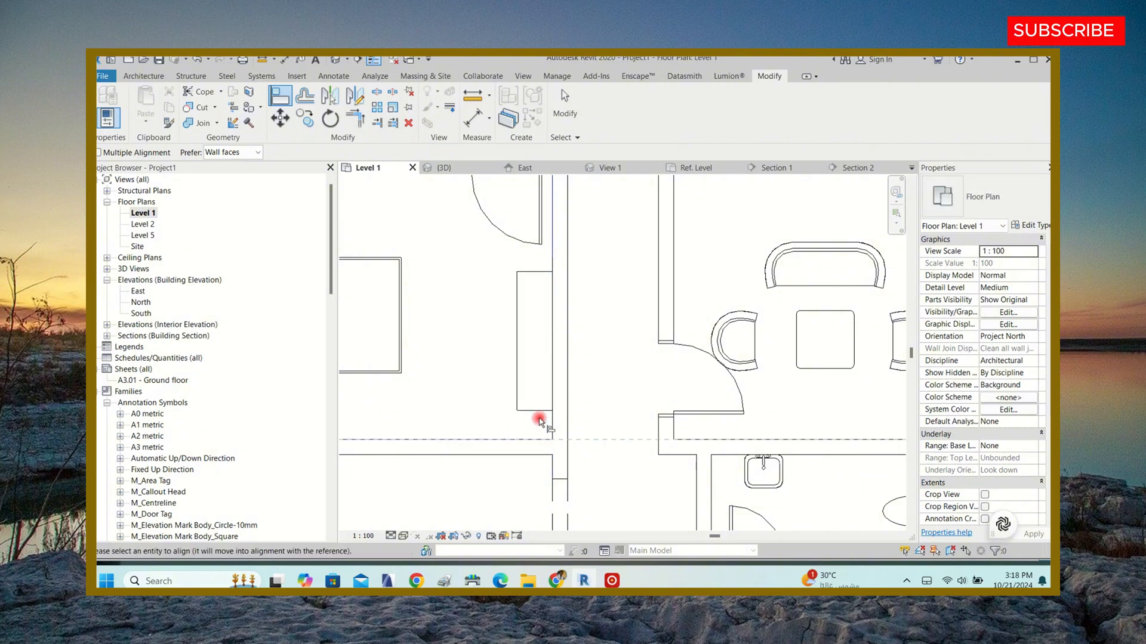
pyautogui.scroll(-3, 539, 415)
pyautogui.press('Escape')
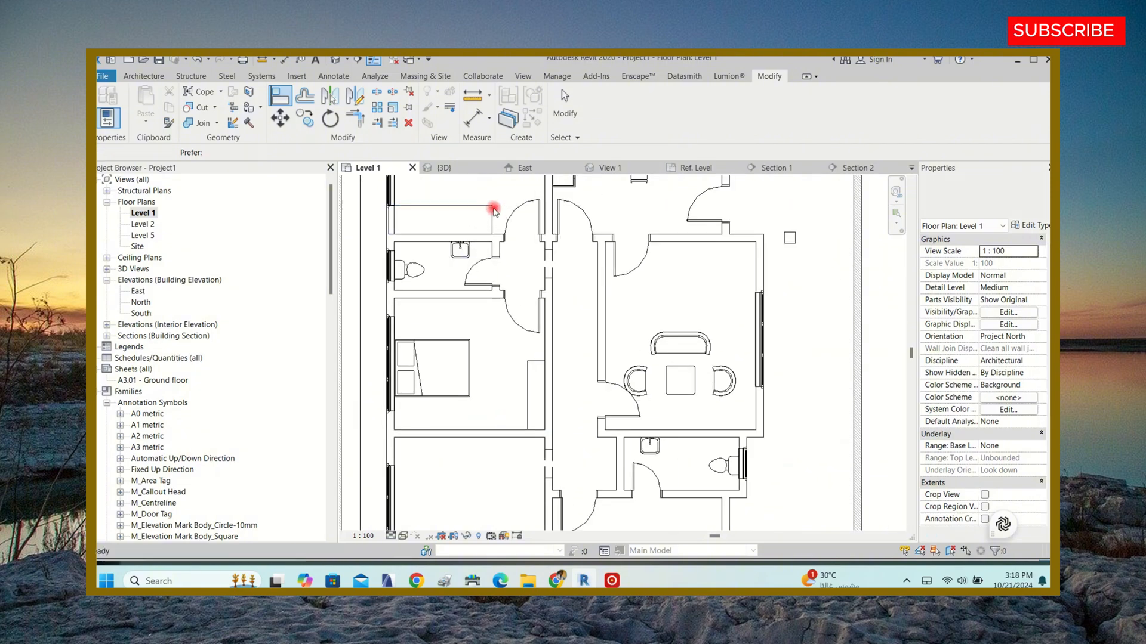
# - Change the upper bedroom's entertainment center to the type M_Dresser 1830 x 1525 x 0457mm
pyautogui.click(493, 212)
pyautogui.click(1009, 200)
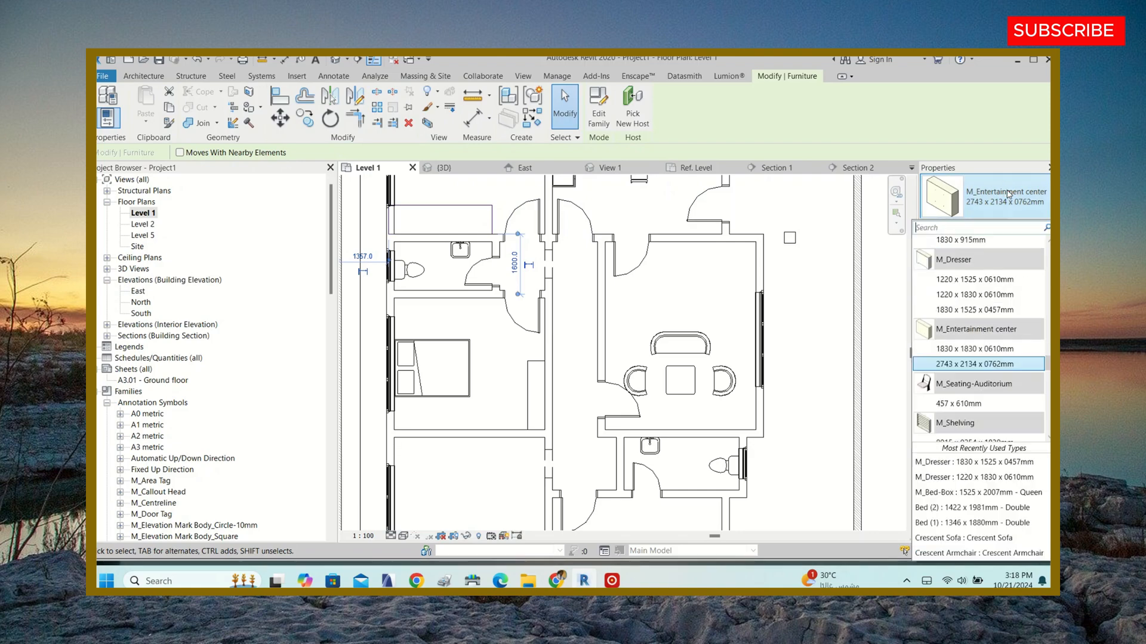
pyautogui.click(951, 311)
# - Align the upper bedroom's dresser with the inner face of the side exterior wall and with the wall above the bathroom
pyautogui.click(280, 95)
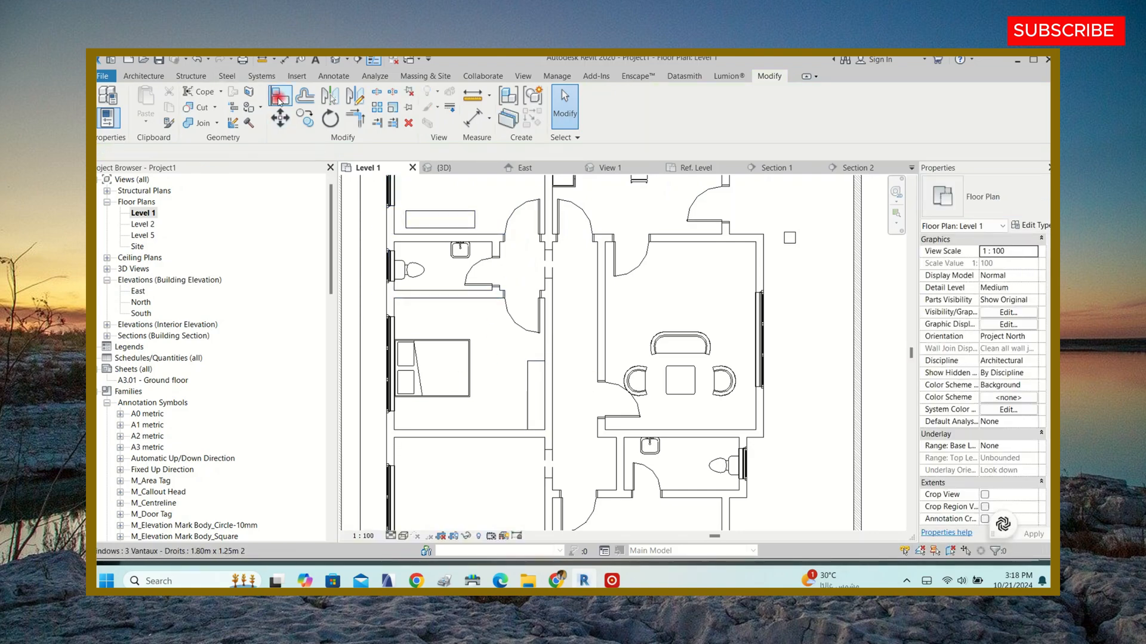
pyautogui.scroll(2, 395, 222)
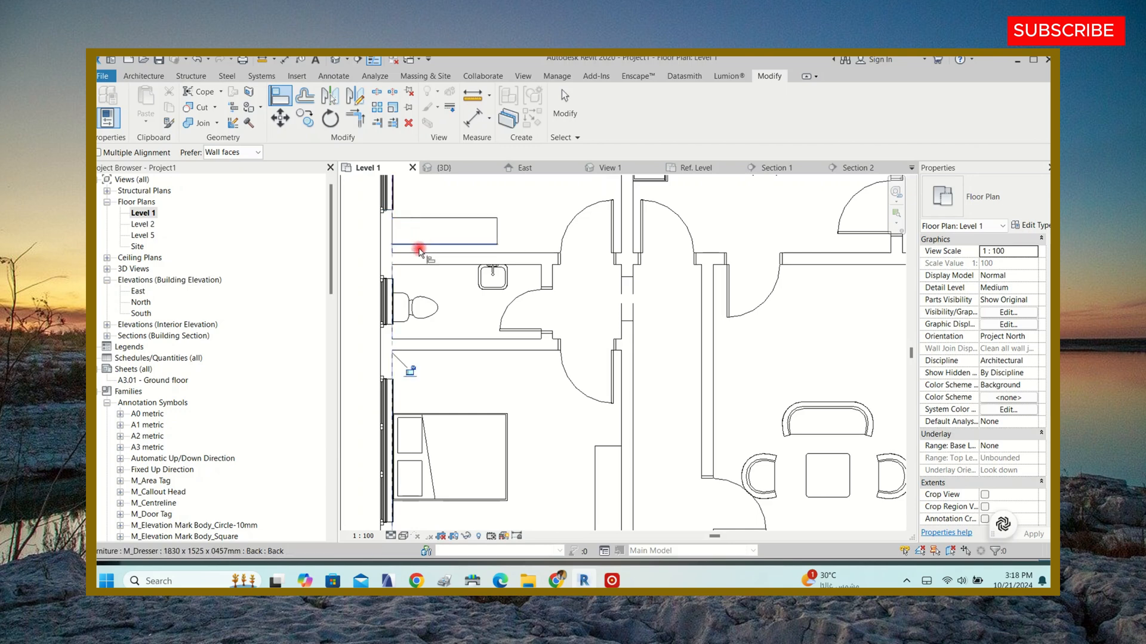
pyautogui.press('Escape')
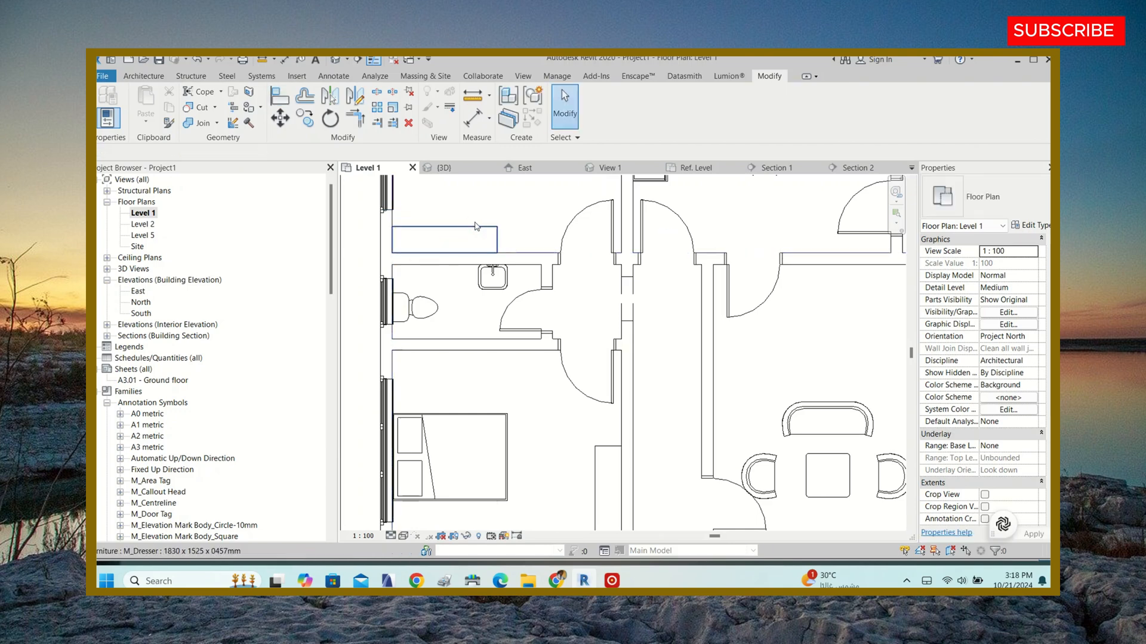
# - Place a similar M_Dresser 1830 x 1525 x 0457mm, rotated 90°, in the lowest bedroom against the side wall opposite the window
pyautogui.click(474, 229)
pyautogui.click(534, 119)
pyautogui.scroll(-3, 464, 238)
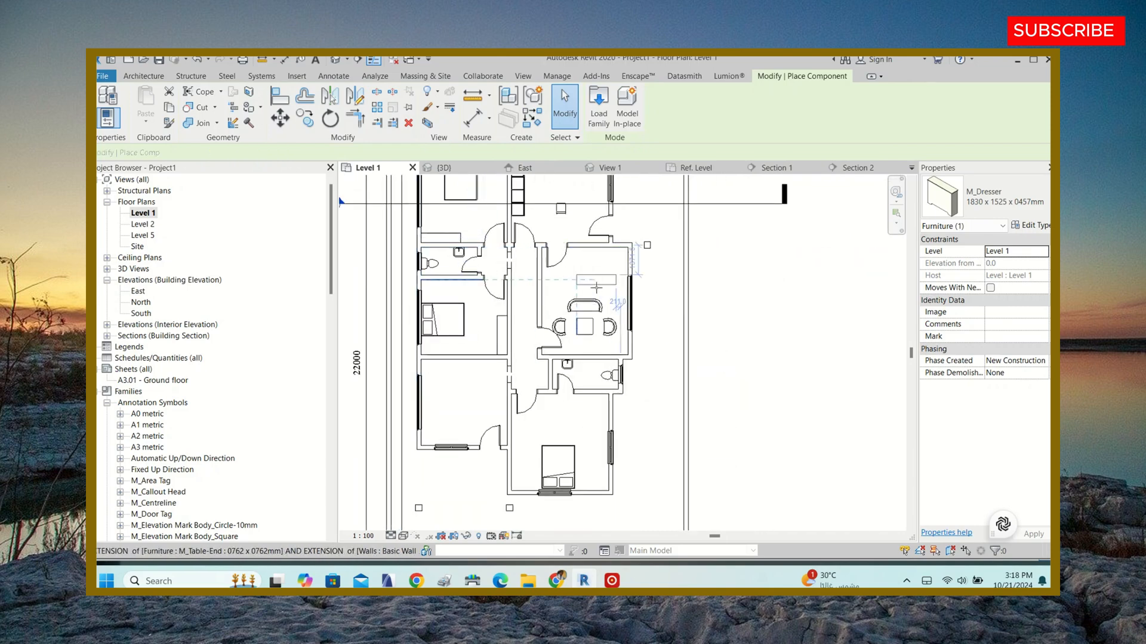
pyautogui.scroll(1, 556, 389)
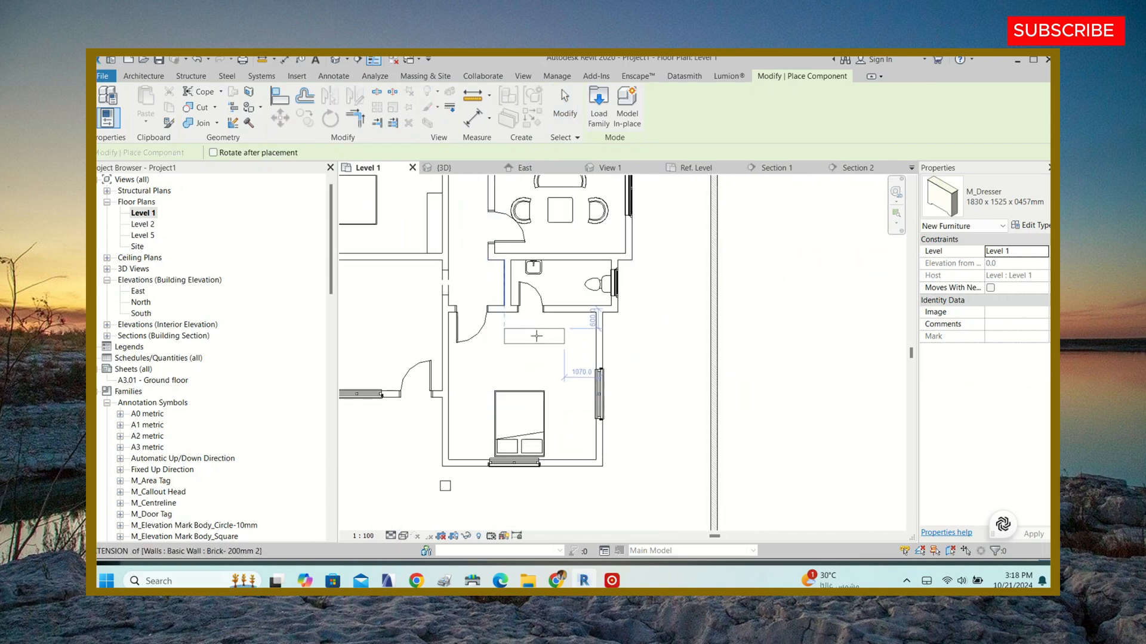
pyautogui.press('space')
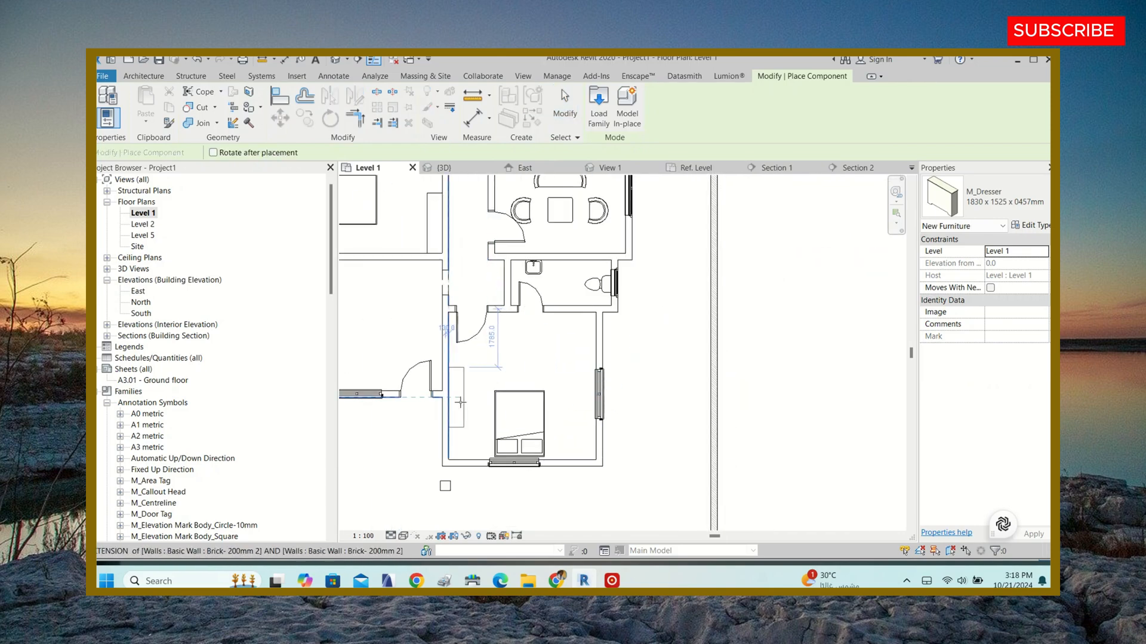
pyautogui.click(459, 409)
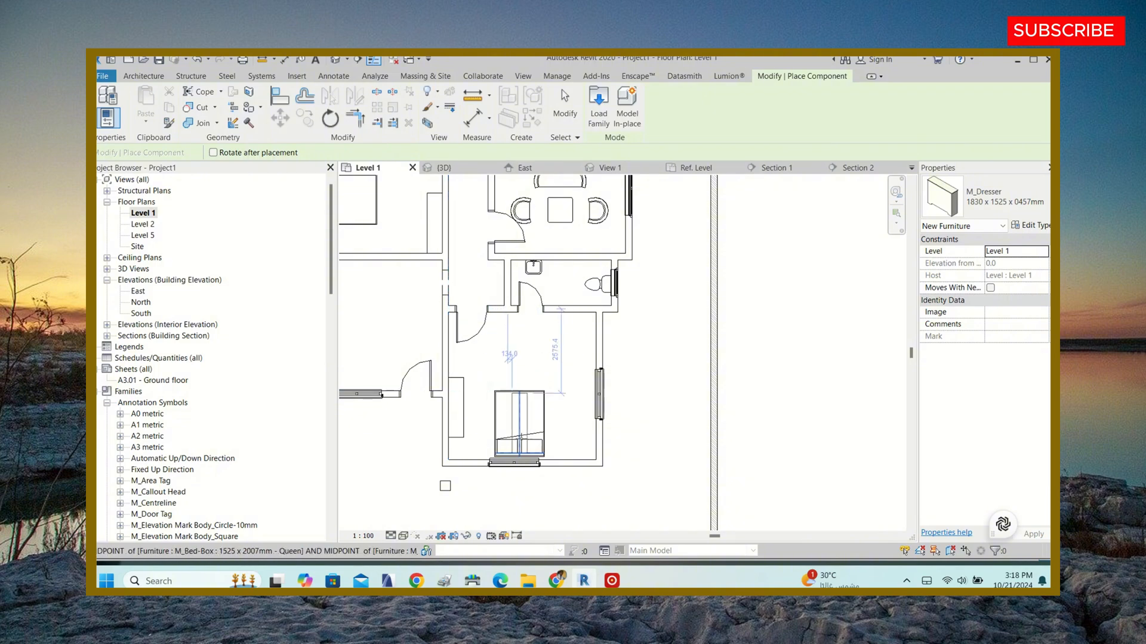
pyautogui.scroll(-3, 589, 345)
pyautogui.press('Escape')
pyautogui.press('Escape')
pyautogui.scroll(2, 501, 317)
pyautogui.scroll(-2, 567, 287)
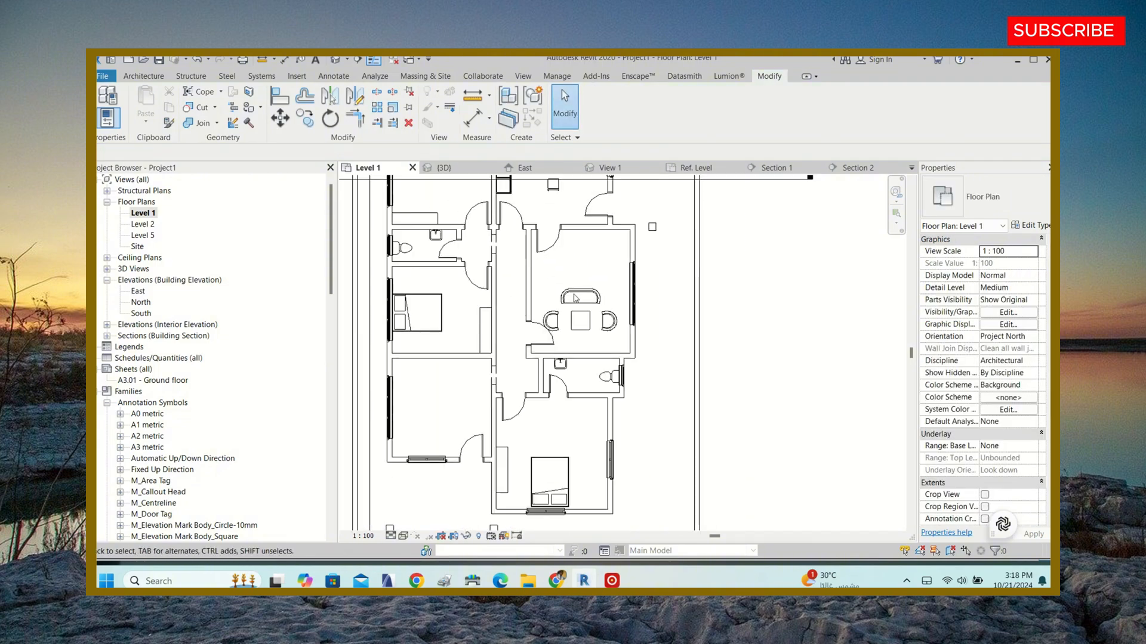
# - Select the living room's sofa, both armchairs and the square table together
pyautogui.scroll(5, 552, 321)
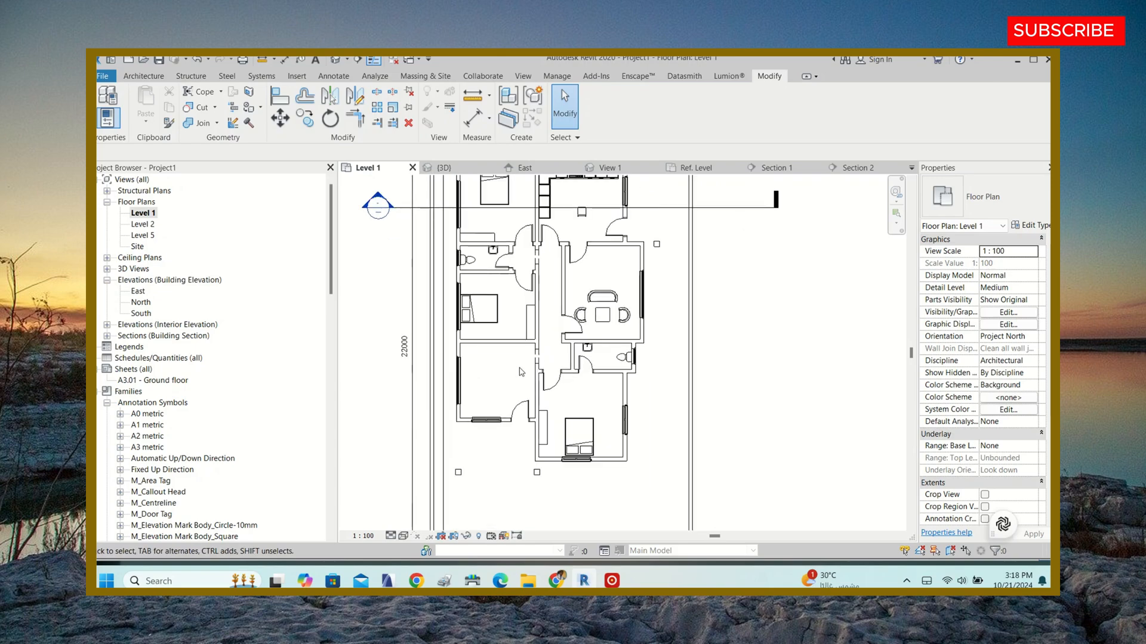
pyautogui.click(589, 280)
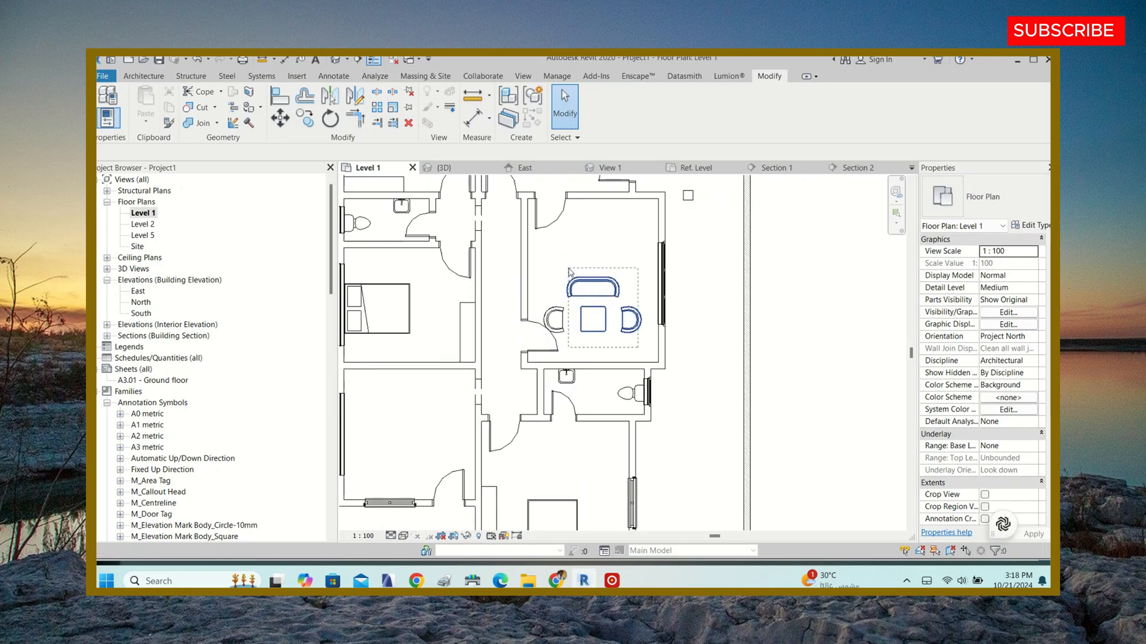
pyautogui.moveTo(563, 271); pyautogui.dragTo(561, 269)
pyautogui.click(311, 122)
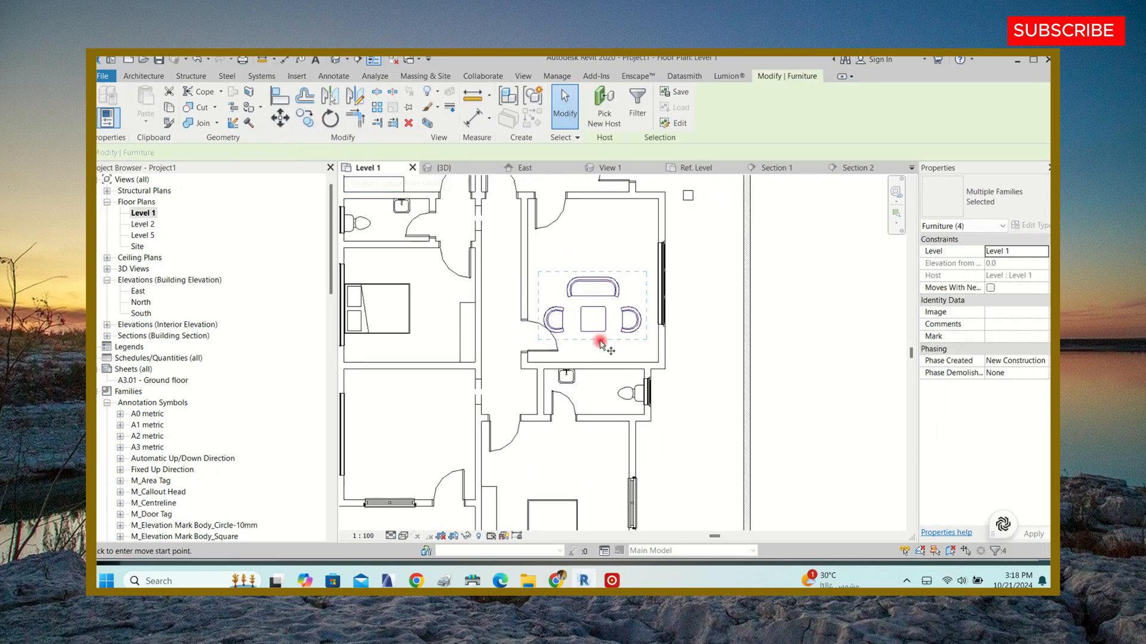
pyautogui.click(593, 320)
pyautogui.scroll(-3, 603, 316)
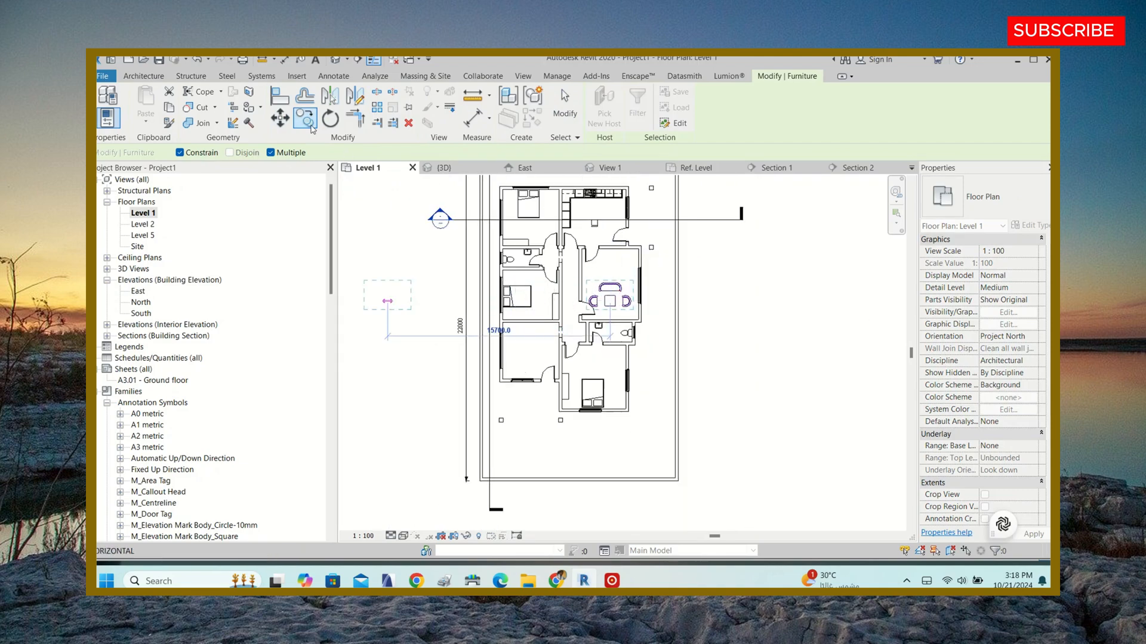
pyautogui.click(328, 119)
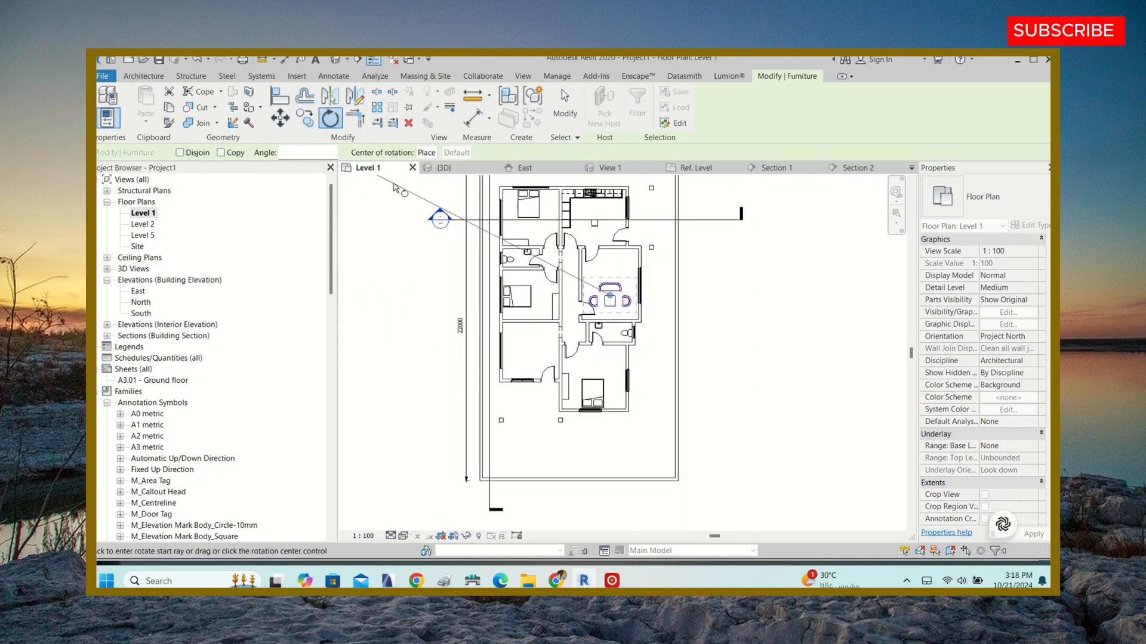
# - Copy the selected seating group and table, with Constrain turned off, into the empty room below the middle bedroom
pyautogui.click(313, 122)
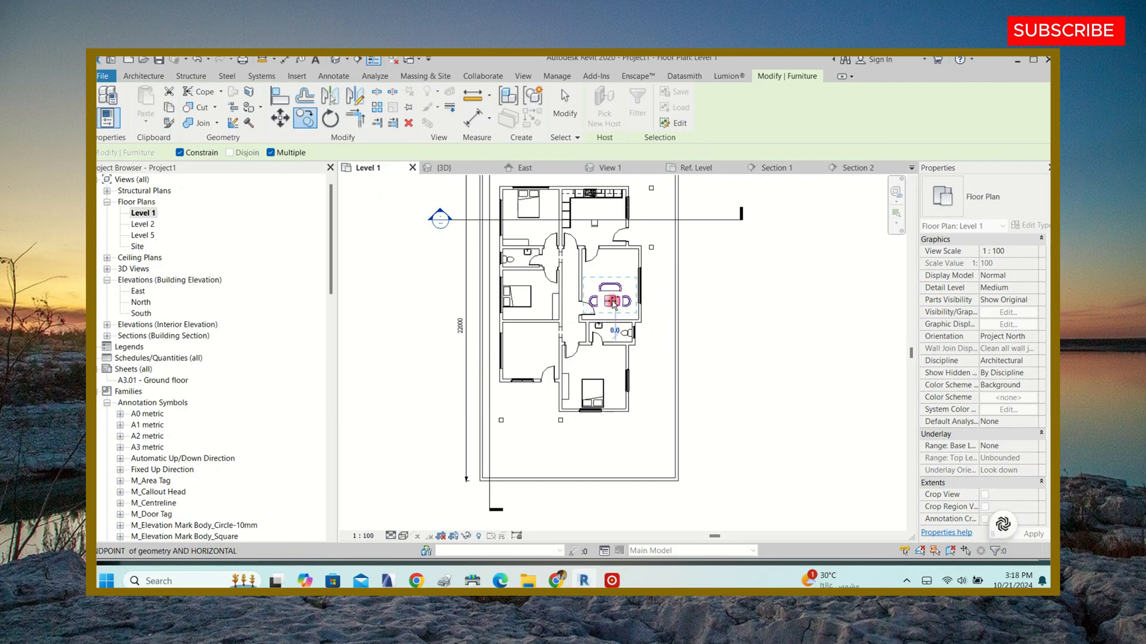
pyautogui.click(180, 153)
pyautogui.scroll(2, 528, 352)
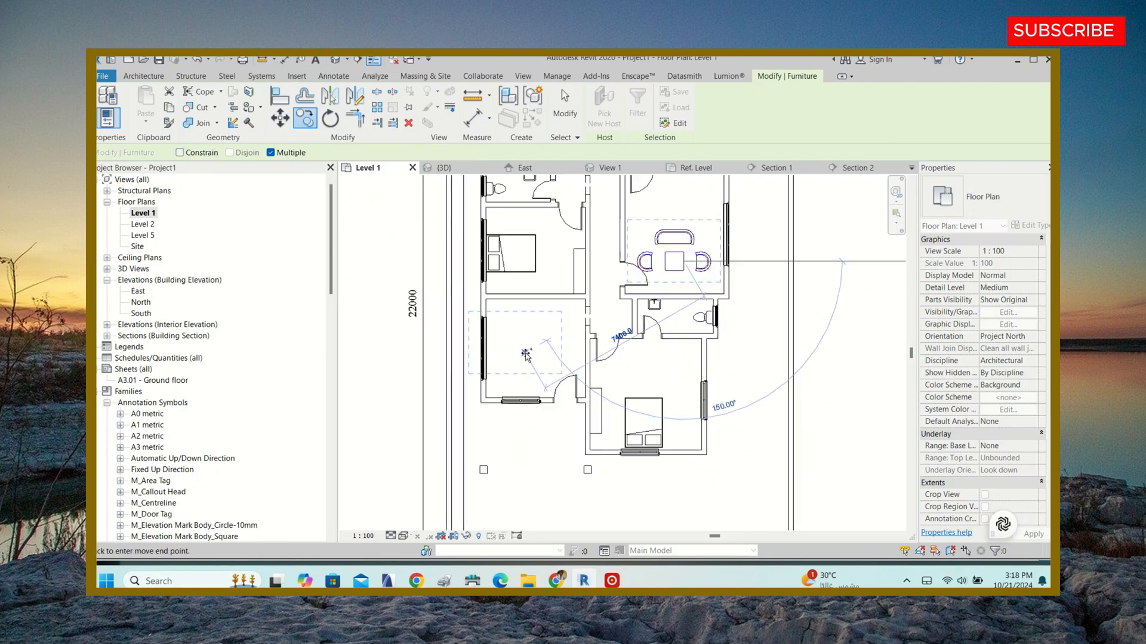
# - Place the copied seating group in the plan's lower-left room and rotate it 90 degrees
pyautogui.click(539, 349)
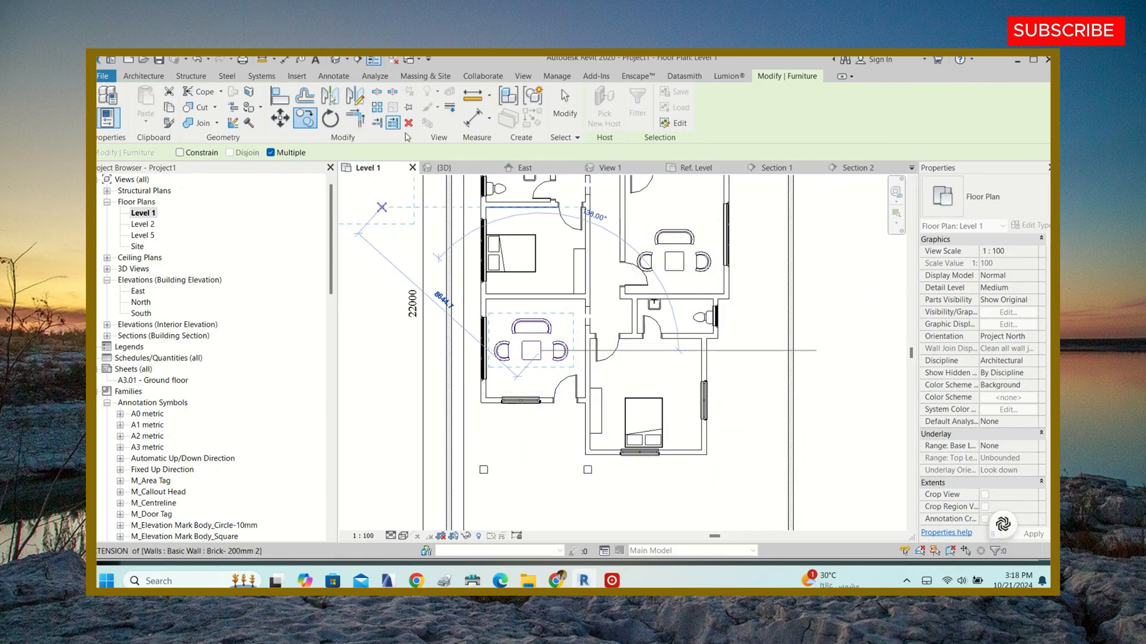
pyautogui.click(333, 119)
pyautogui.click(634, 213)
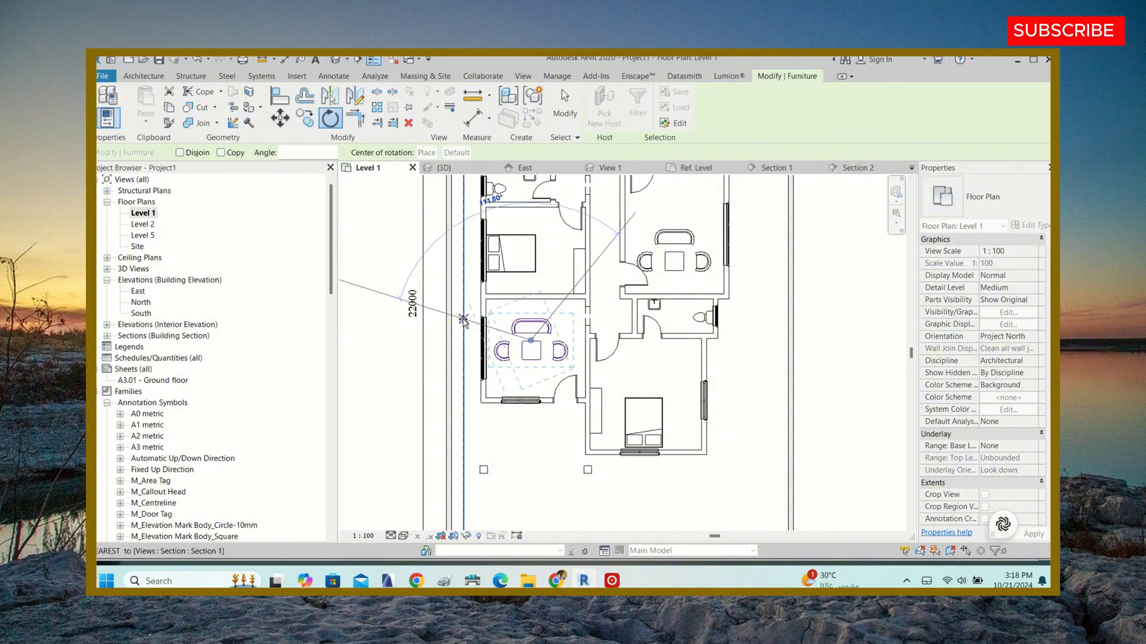
pyautogui.write('90')
pyautogui.press('Return')
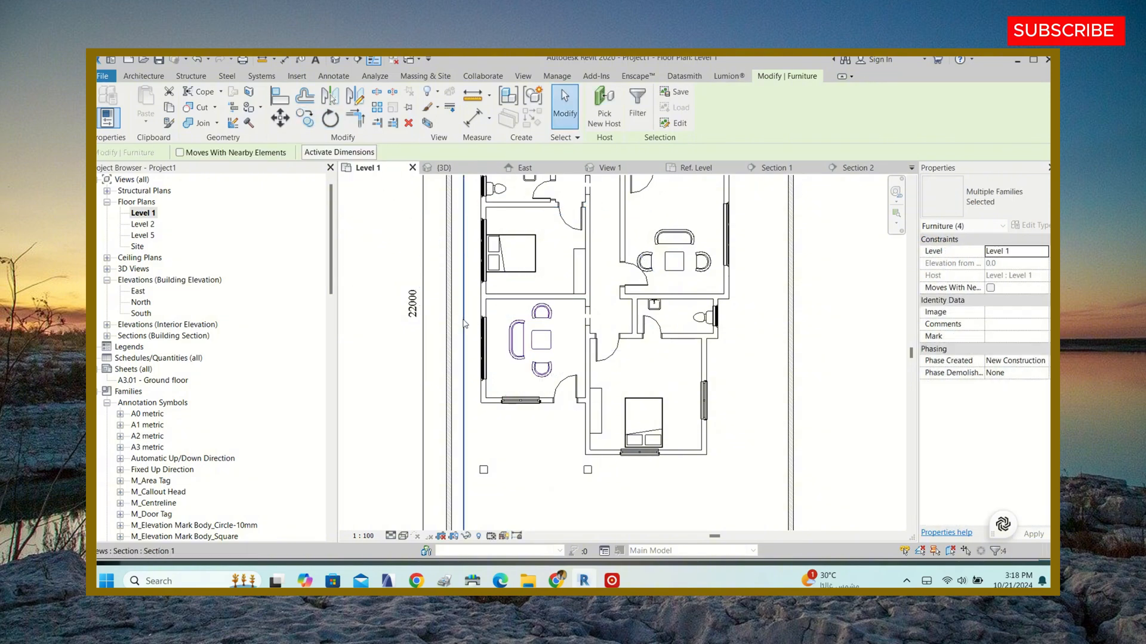
# - Rotate the seating group in the lower-left room by another 90 degrees
pyautogui.click(330, 119)
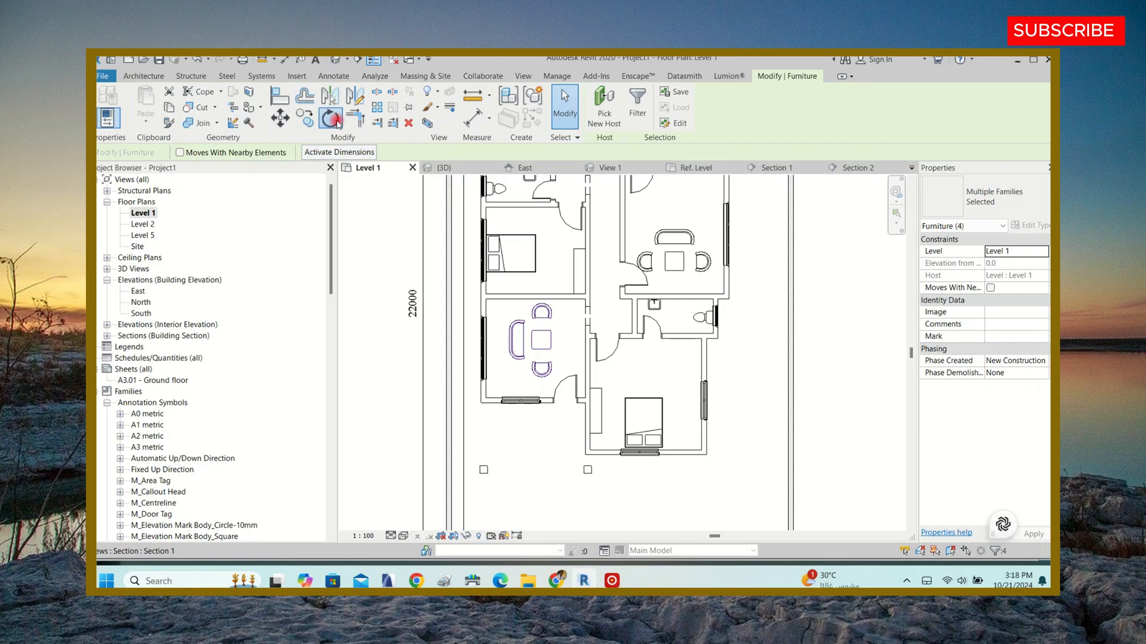
pyautogui.click(686, 312)
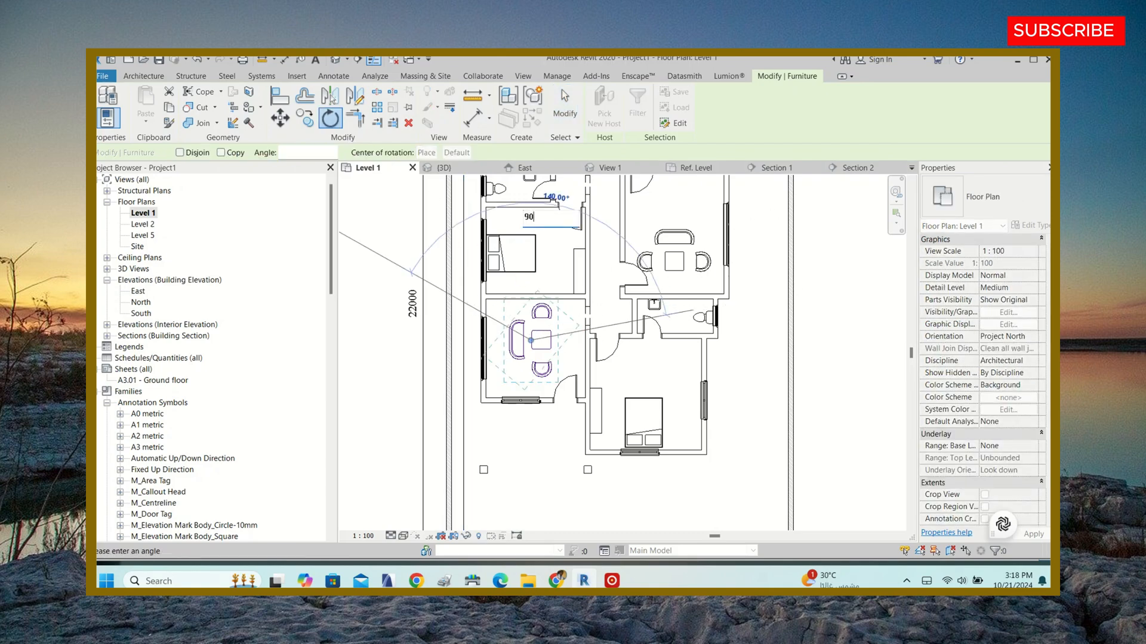
pyautogui.write('90')
pyautogui.press('Return')
# - Nudge the rotated seating group left and down so it sits nearer the window in the room's lower wall
pyautogui.press('Left')
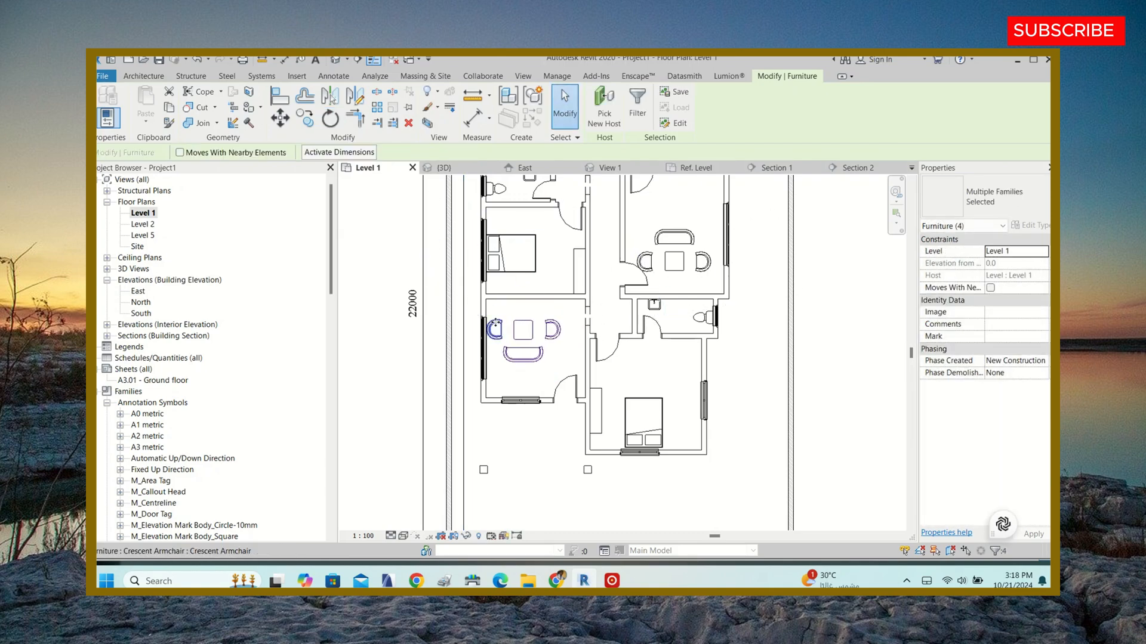
pyautogui.press('Down')
pyautogui.press('Down')
pyautogui.press('Down')
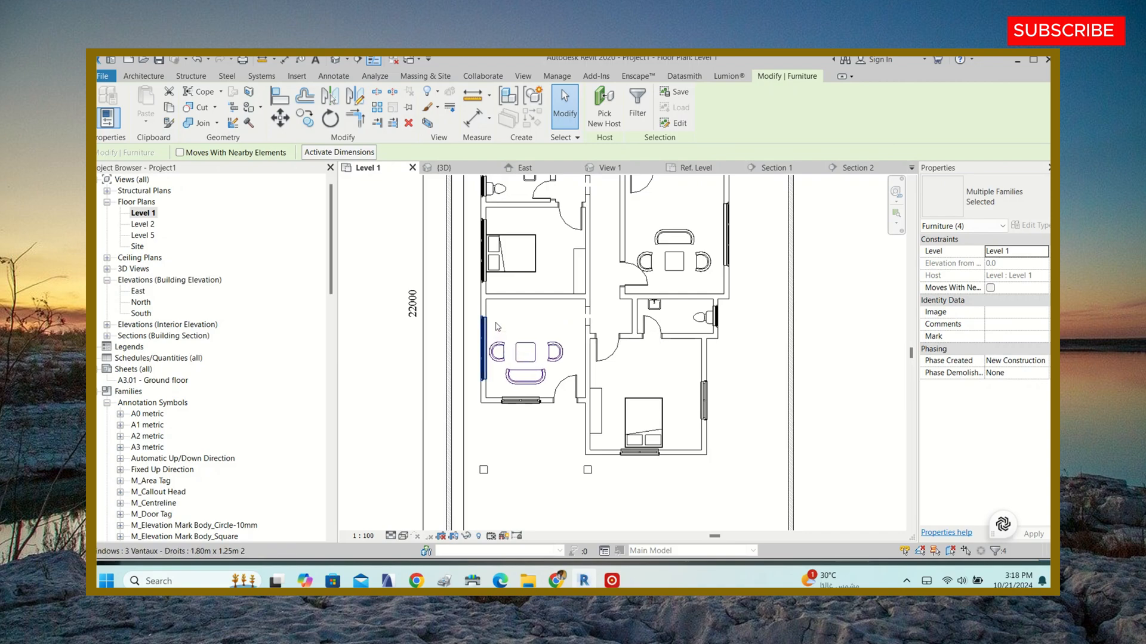
pyautogui.press('Up')
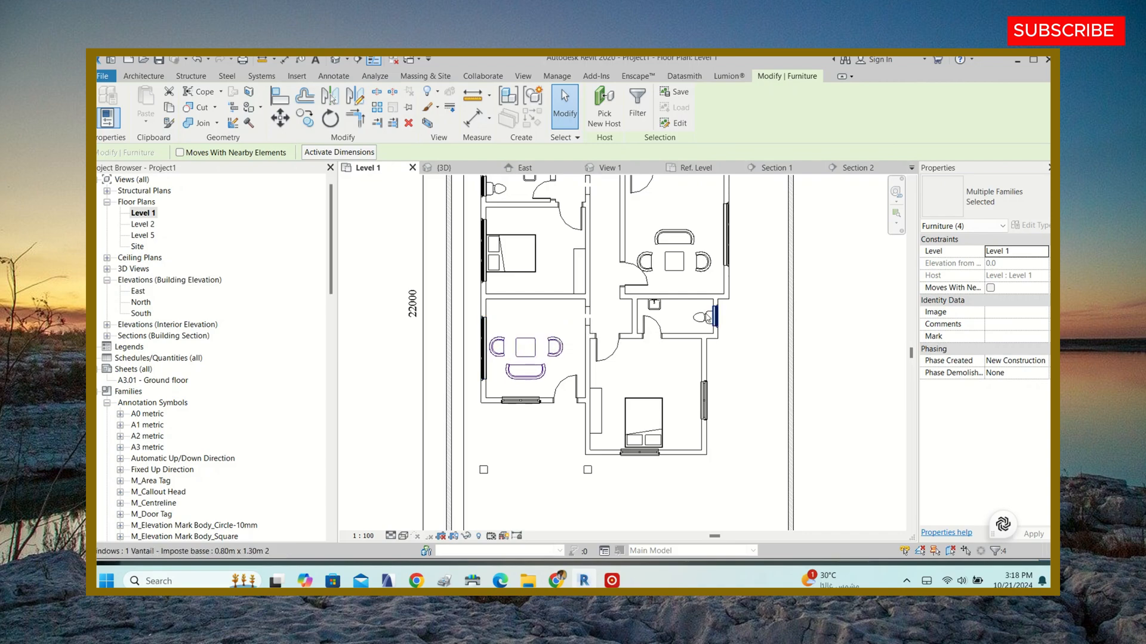
pyautogui.click(747, 332)
# - Change the left armchair in the lower-left room to the Crescent Sofa type
pyautogui.scroll(-5, 546, 352)
pyautogui.scroll(5, 536, 349)
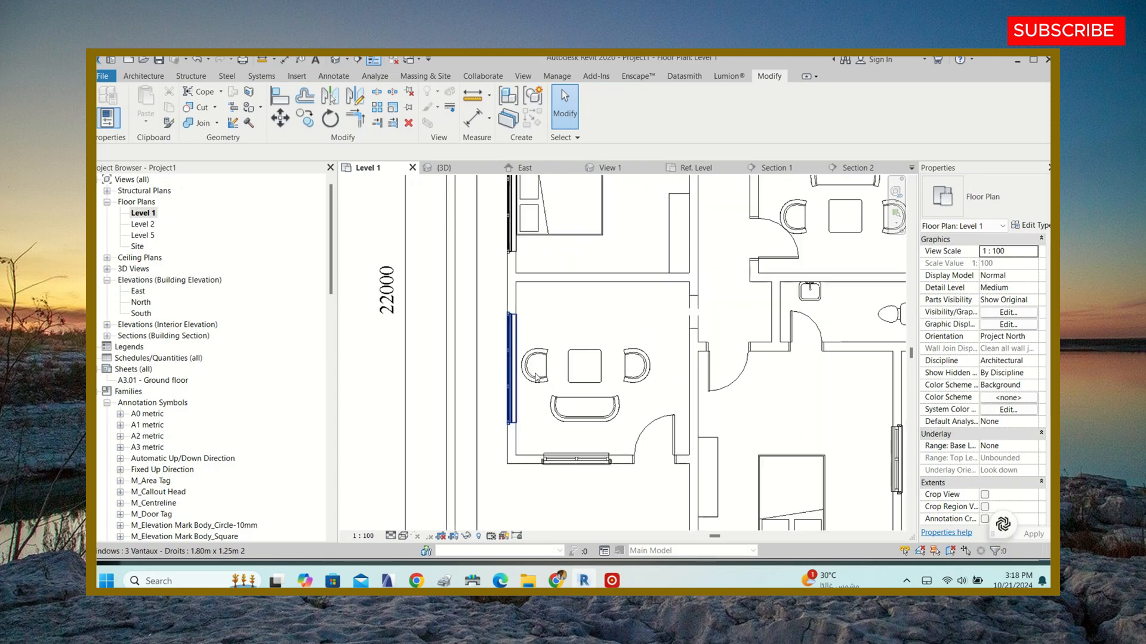
pyautogui.click(536, 364)
pyautogui.click(979, 194)
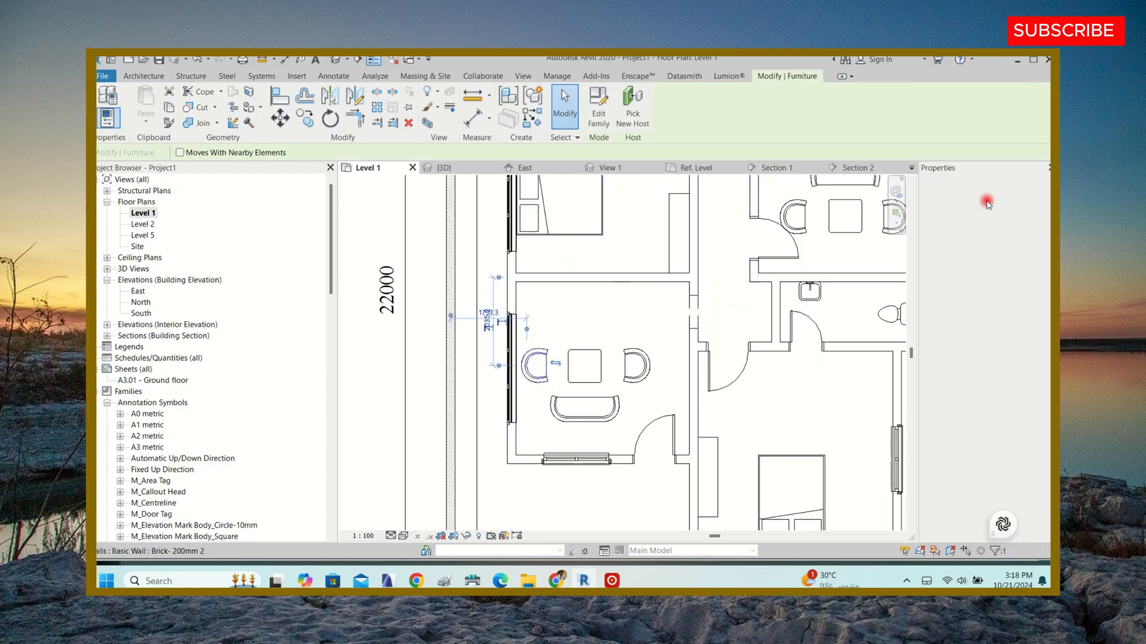
pyautogui.click(953, 282)
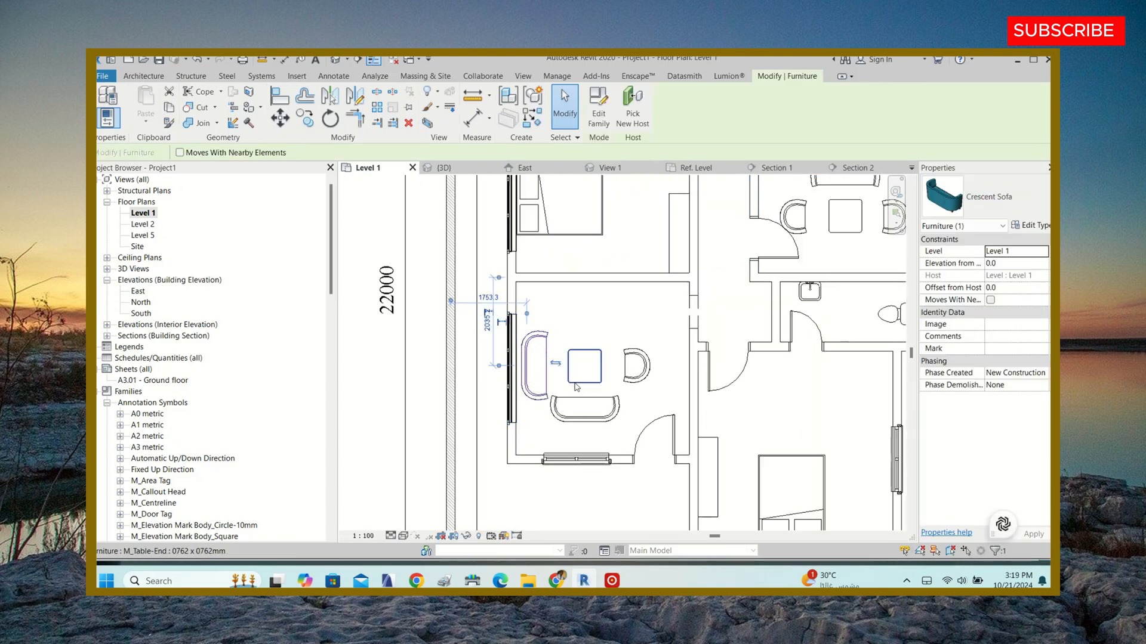
# - Change the right armchair in the same seating group to the Crescent Sofa type
pyautogui.click(580, 391)
pyautogui.scroll(-3, 580, 391)
pyautogui.click(565, 382)
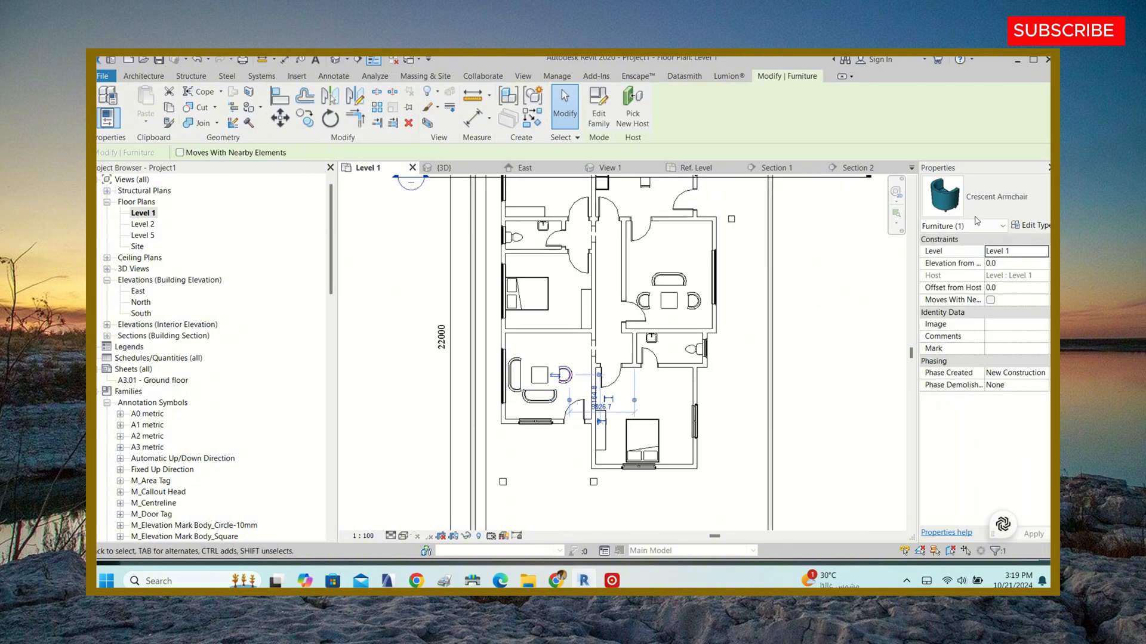
pyautogui.click(990, 196)
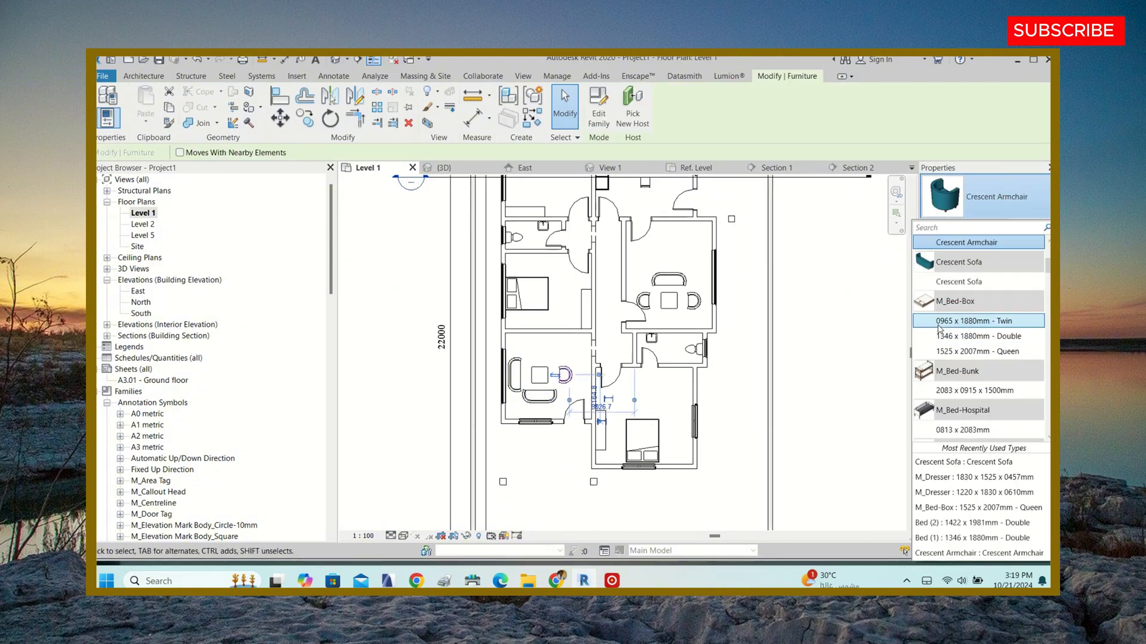
pyautogui.click(958, 282)
pyautogui.click(523, 426)
# - Examine the furniture layout across the Level 1 rooms, including both seating groups
pyautogui.scroll(-2, 524, 426)
pyautogui.scroll(2, 524, 420)
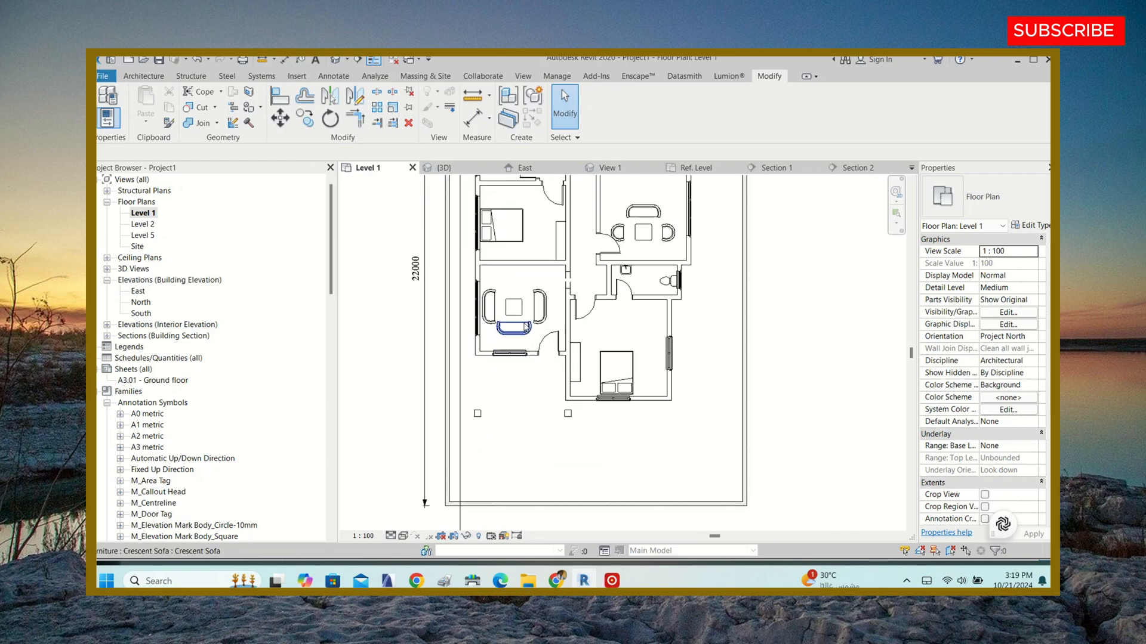
pyautogui.click(522, 323)
pyautogui.click(711, 333)
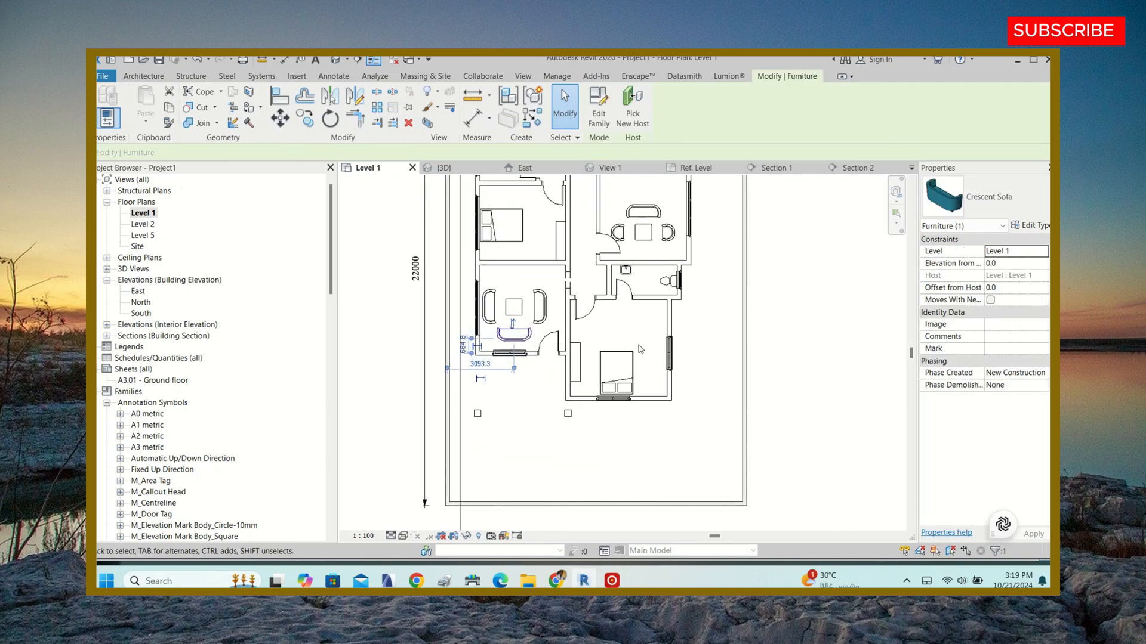
pyautogui.scroll(-2, 711, 332)
pyautogui.scroll(3, 647, 344)
pyautogui.scroll(1, 647, 344)
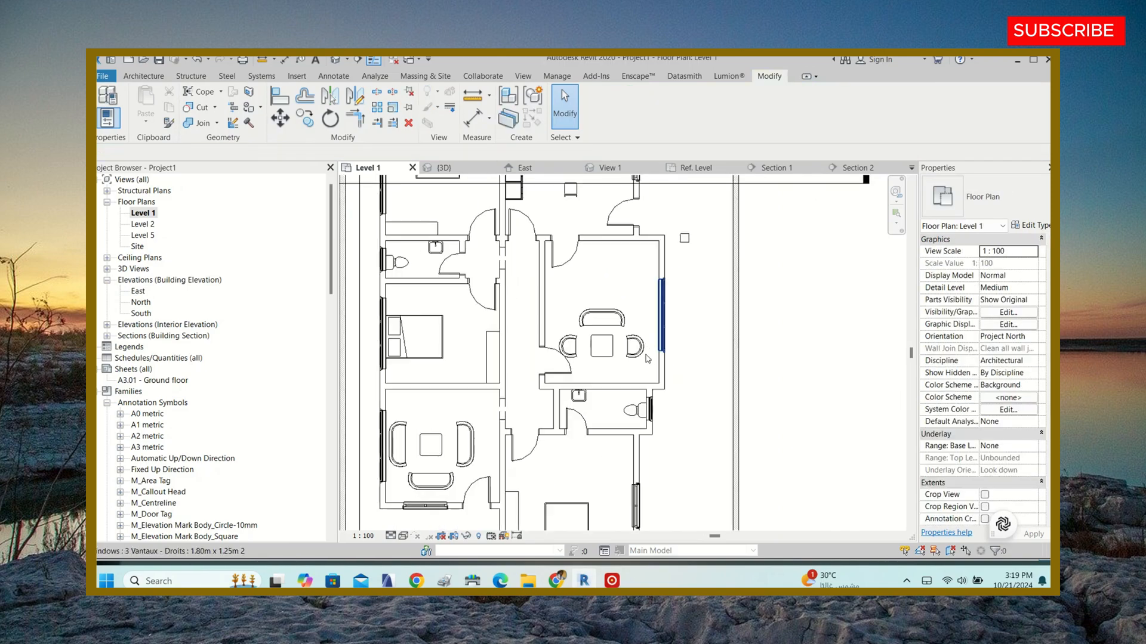
pyautogui.click(645, 352)
pyautogui.click(617, 367)
pyautogui.scroll(-3, 616, 369)
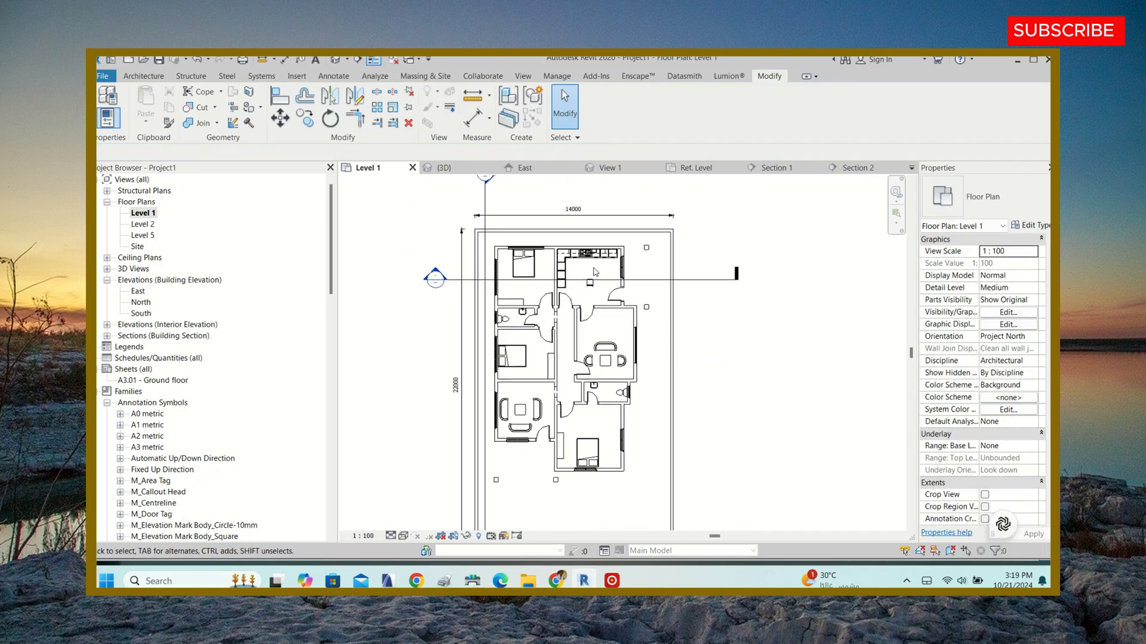
pyautogui.scroll(2, 593, 373)
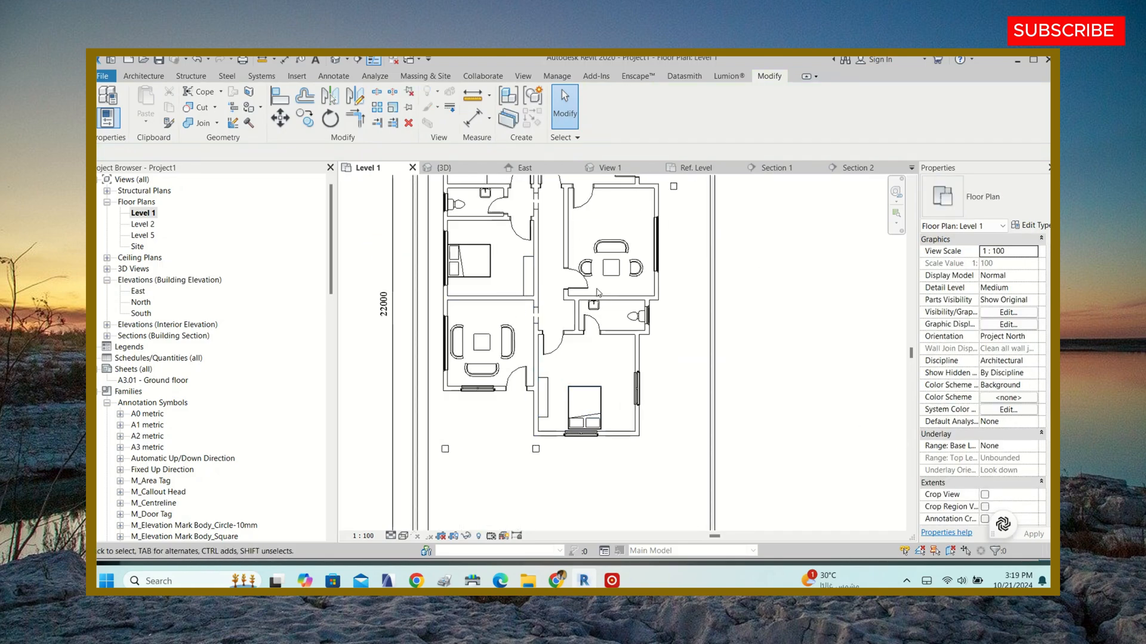
pyautogui.scroll(-2, 599, 293)
pyautogui.scroll(2, 603, 334)
# - Start placing a component similar to the living room's end table and open the list of available types
pyautogui.click(620, 355)
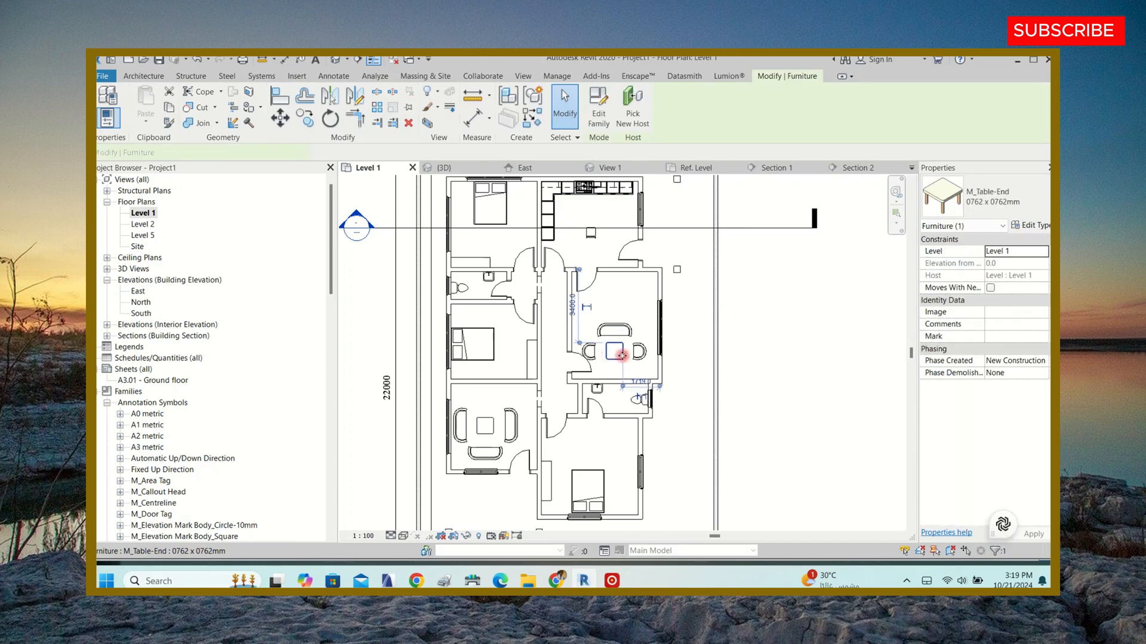
pyautogui.click(979, 185)
pyautogui.click(541, 123)
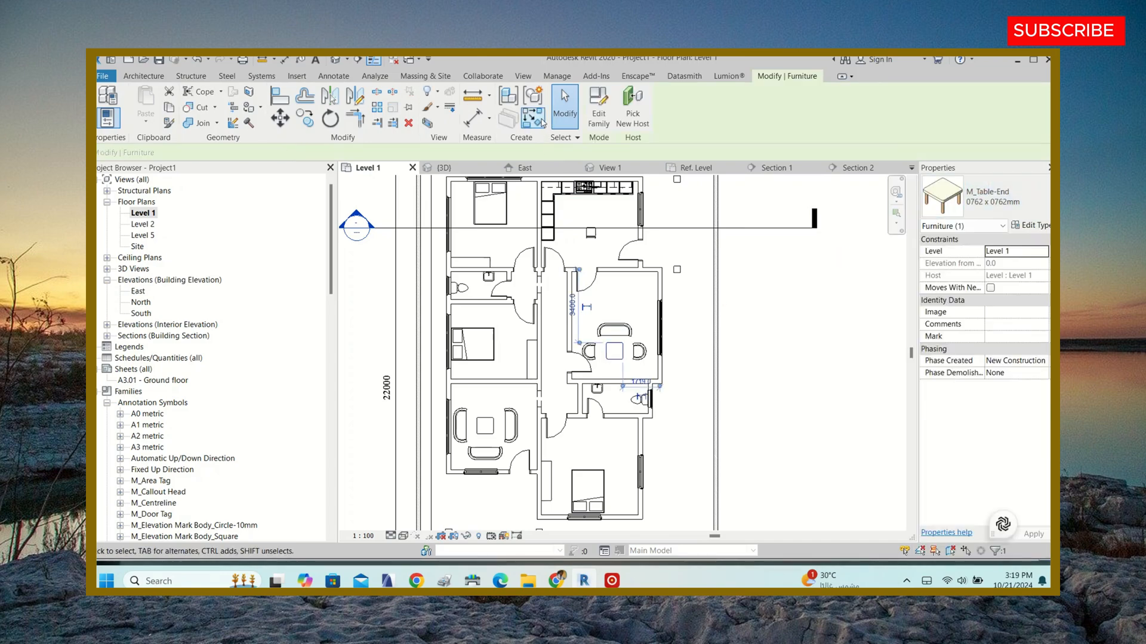
pyautogui.click(542, 122)
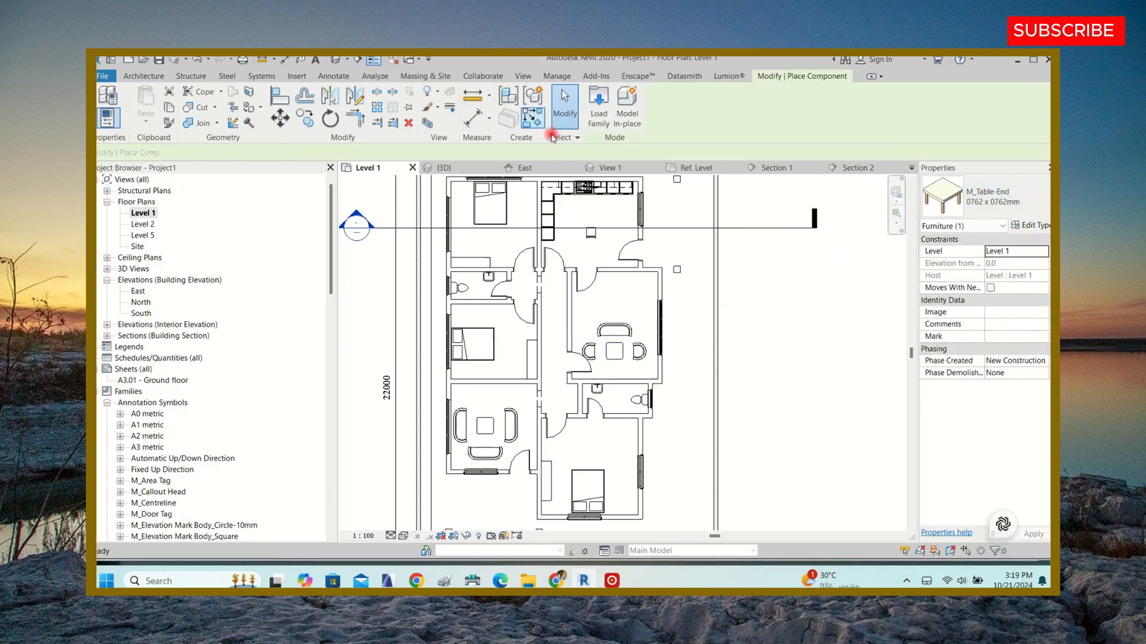
pyautogui.click(972, 202)
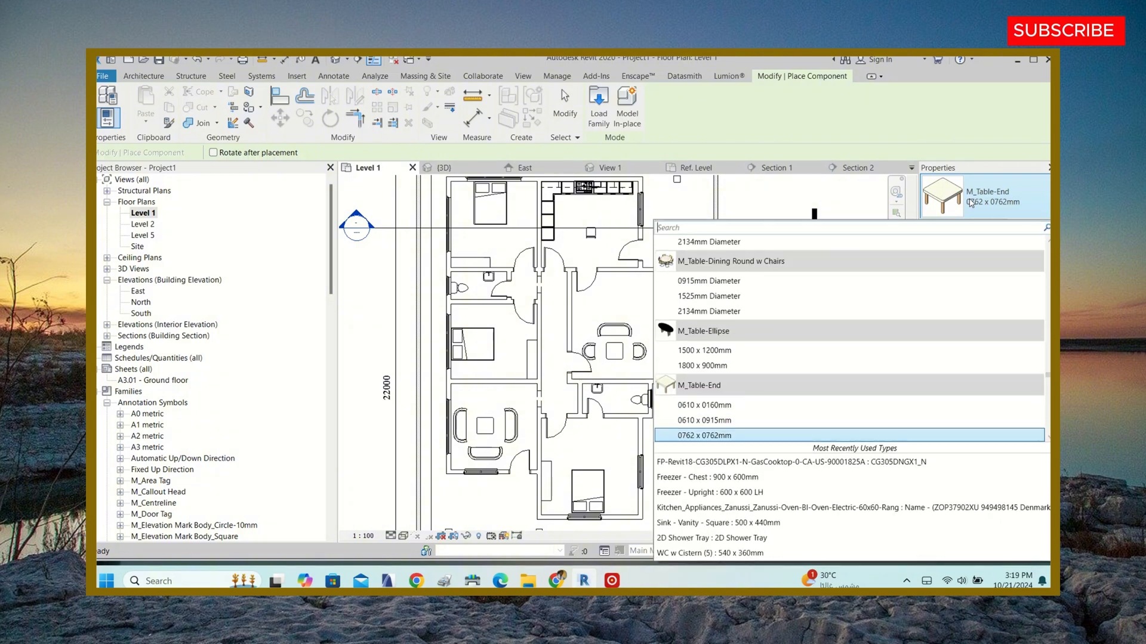
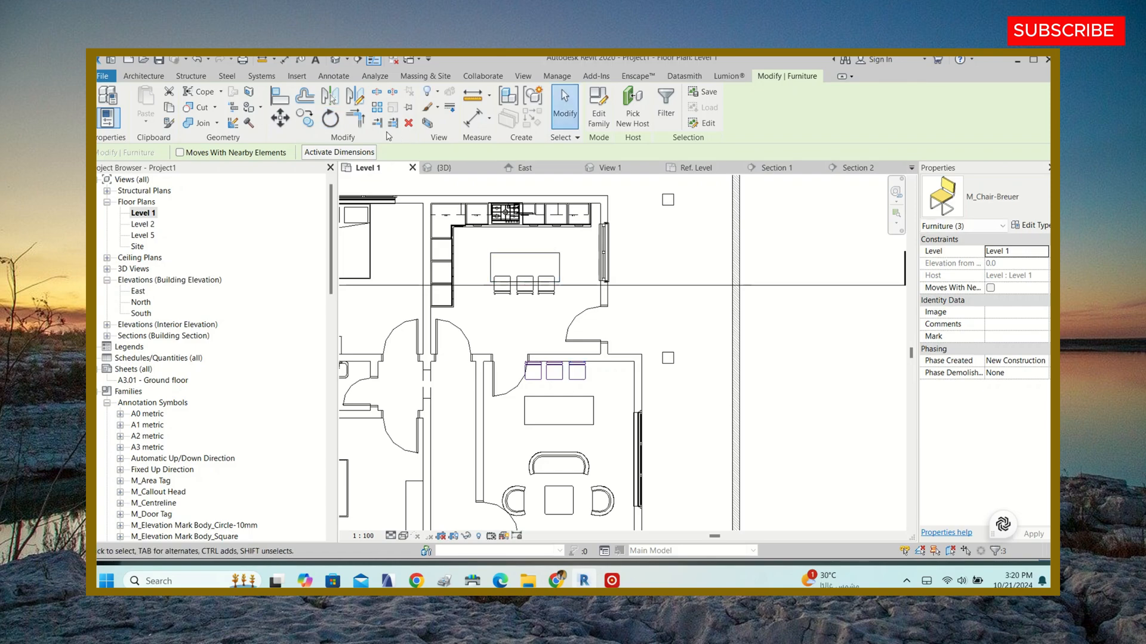
# - Move the three chairs about 400 mm down toward the dining table and nudge them against its upper edge
pyautogui.click(278, 119)
pyautogui.scroll(3, 576, 388)
pyautogui.click(547, 376)
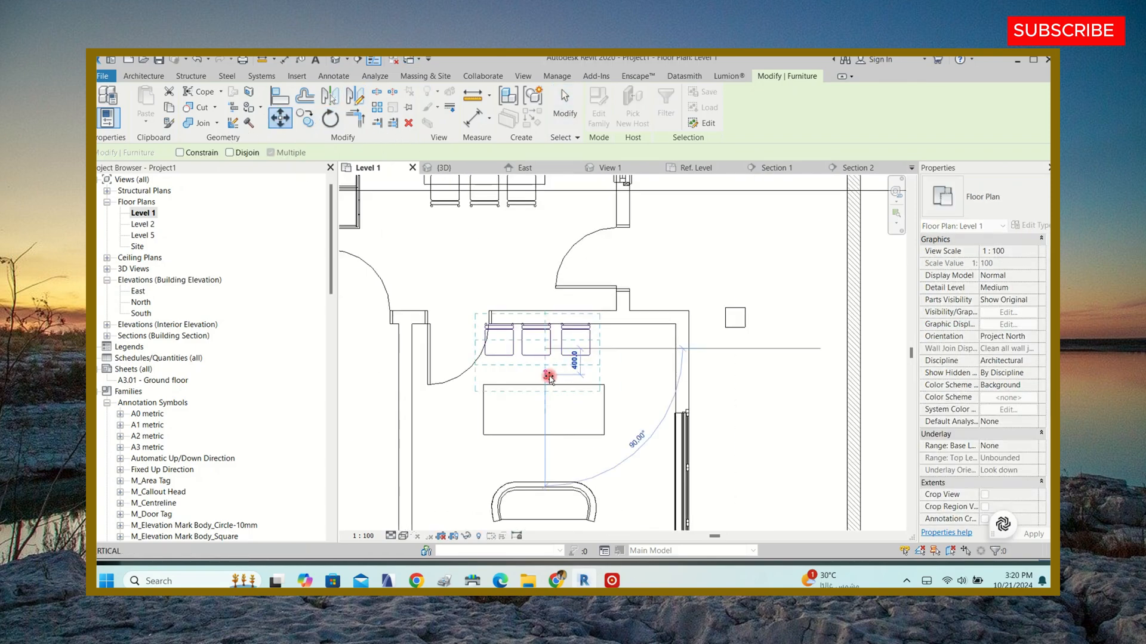
pyautogui.click(549, 377)
pyautogui.scroll(-3, 558, 333)
pyautogui.scroll(3, 561, 397)
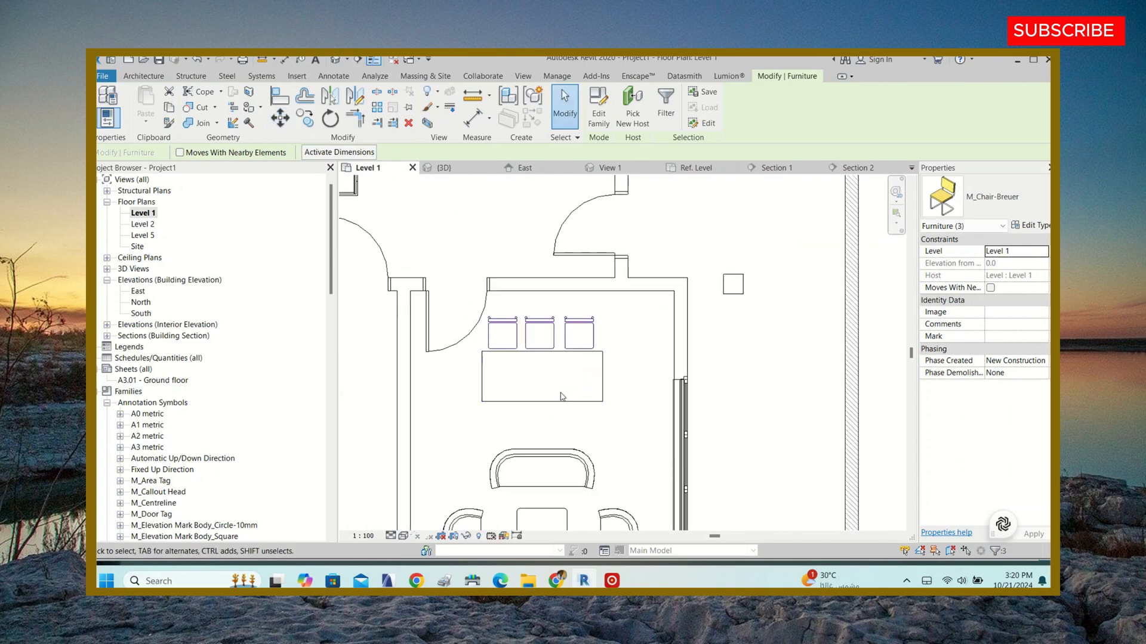
pyautogui.press('Down')
pyautogui.press('Down')
pyautogui.scroll(-2, 621, 306)
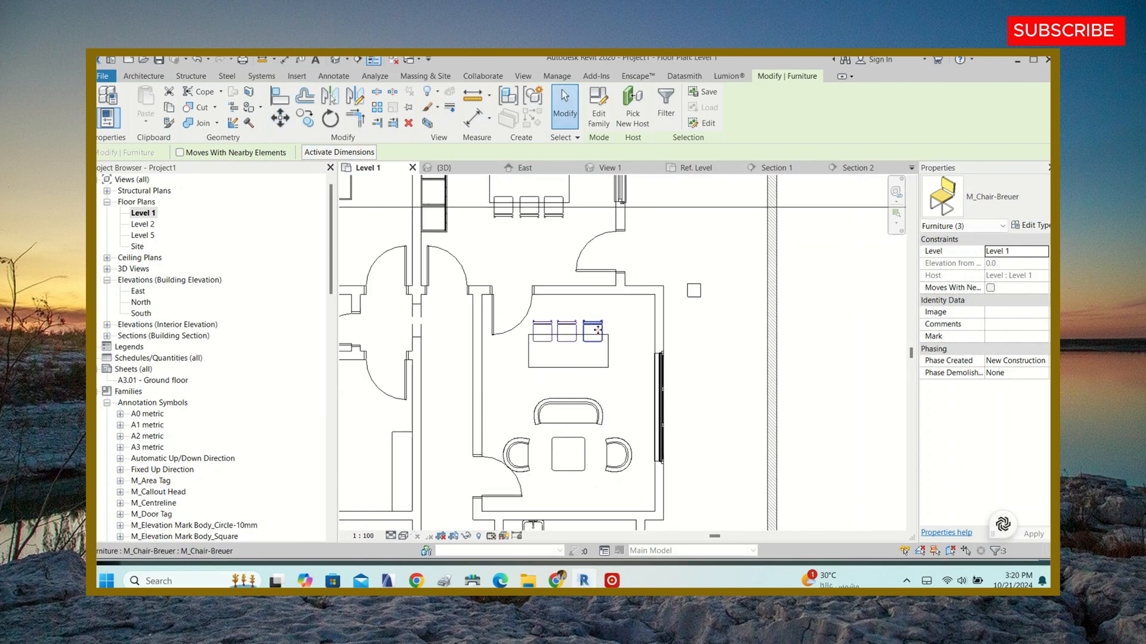
pyautogui.click(625, 339)
# - Mirror the three chairs to the opposite side of the dining table using a drawn axis
pyautogui.scroll(2, 612, 319)
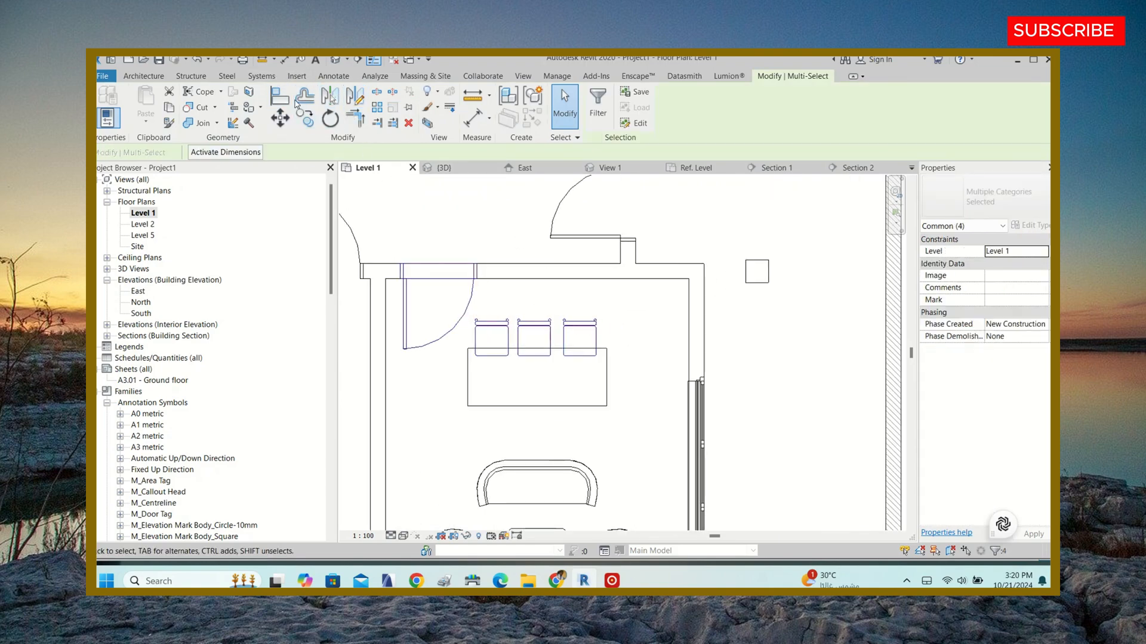
pyautogui.click(356, 95)
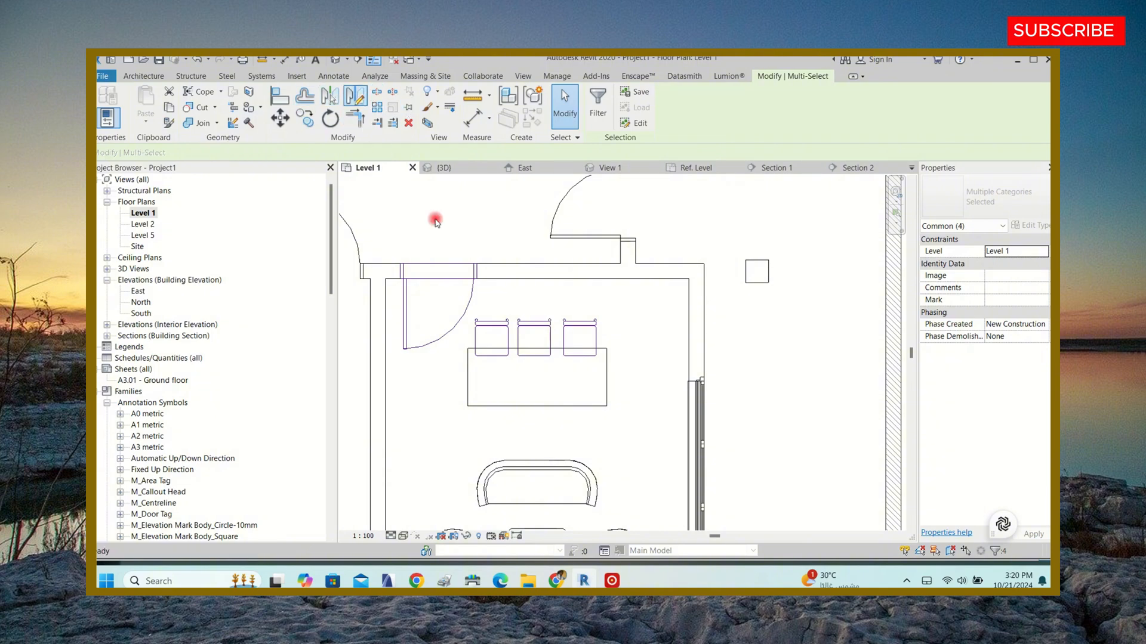
pyautogui.click(479, 378)
pyautogui.scroll(-2, 492, 351)
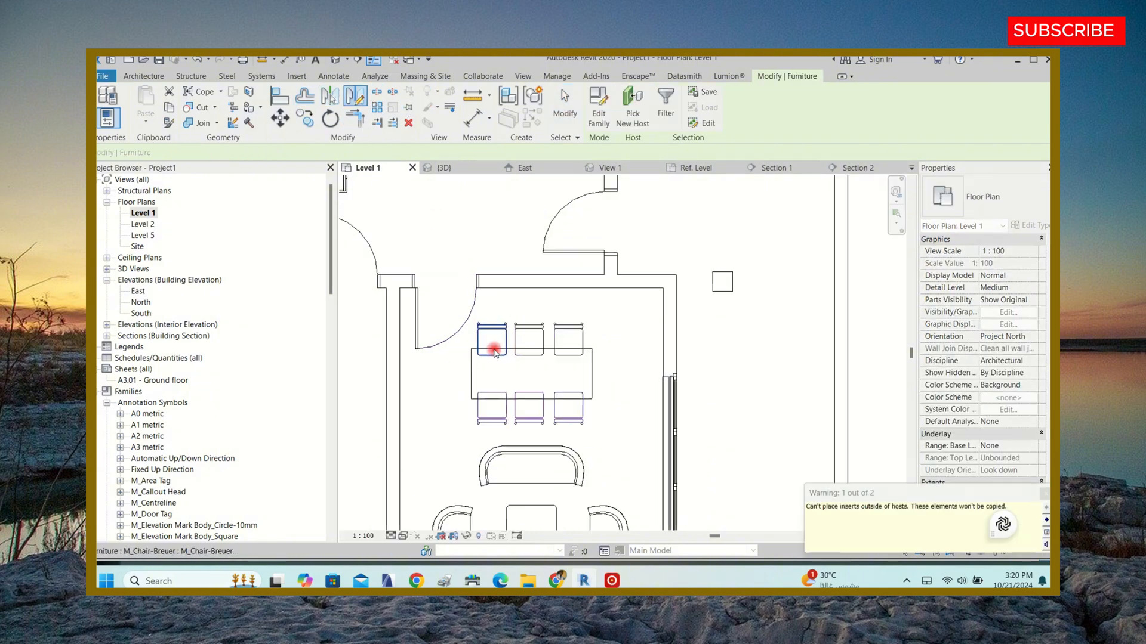
pyautogui.press('Escape')
# - Nudge the dining table with its six chairs right and up, away from the door swing
pyautogui.scroll(-3, 526, 349)
pyautogui.moveTo(578, 385); pyautogui.dragTo(502, 342)
pyautogui.press('Right')
pyautogui.press('Right')
pyautogui.press('Right')
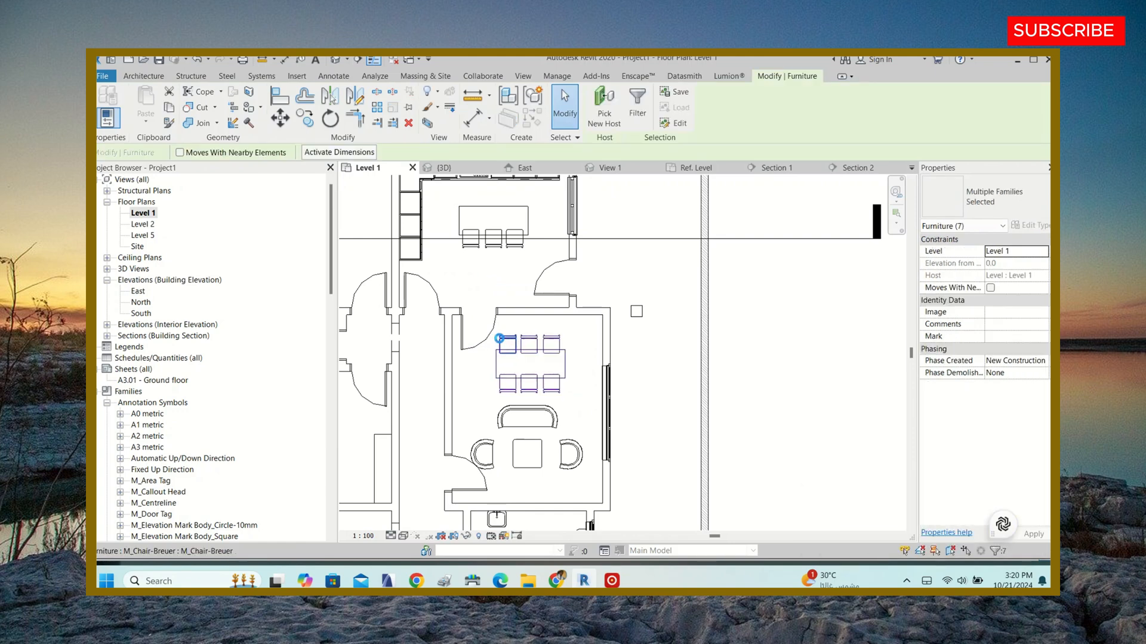
pyautogui.press('Left')
pyautogui.press('Up')
pyautogui.press('Up')
pyautogui.press('Up')
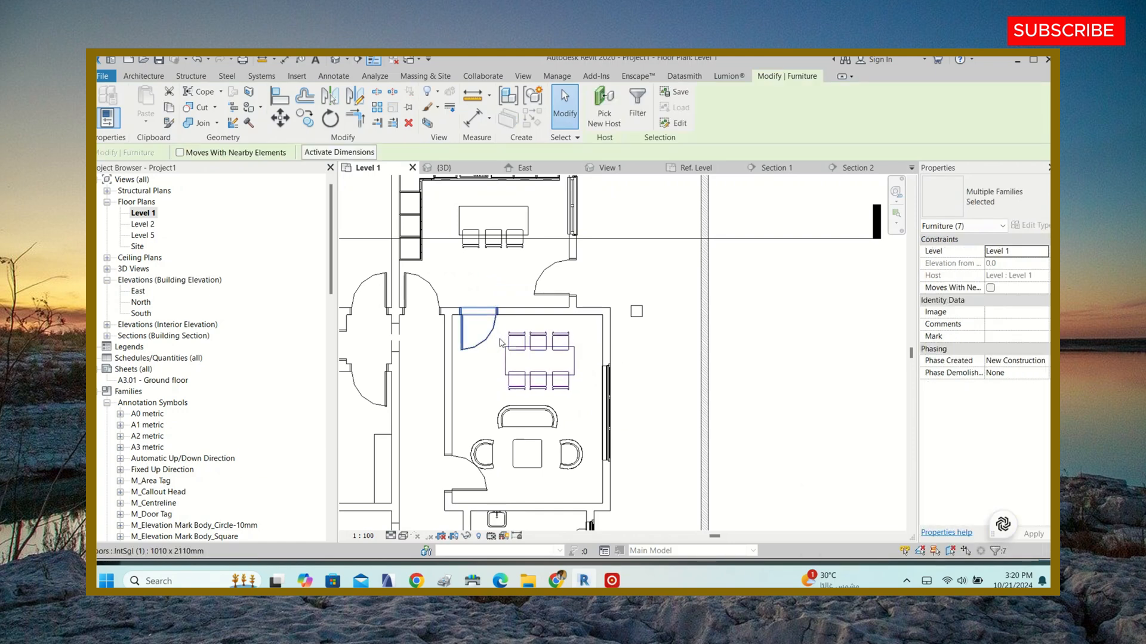
pyautogui.press('Down')
pyautogui.press('Down')
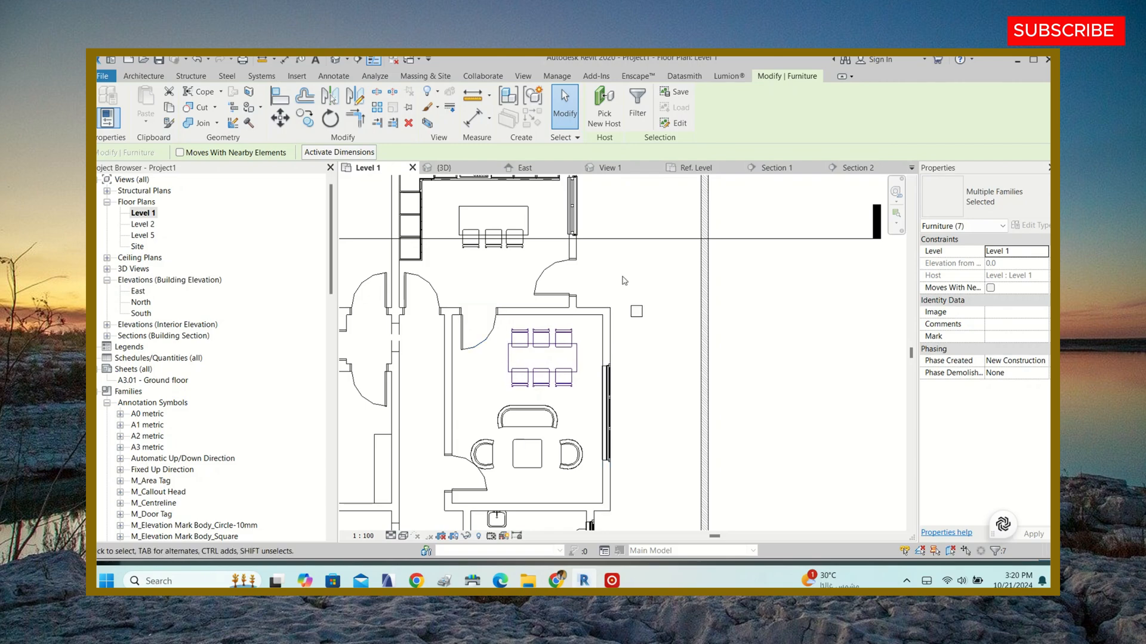
# - Nudge the living-room sofa, armchairs and end table slightly right and up
pyautogui.scroll(-3, 624, 276)
pyautogui.scroll(4, 556, 394)
pyautogui.moveTo(618, 409); pyautogui.dragTo(528, 336)
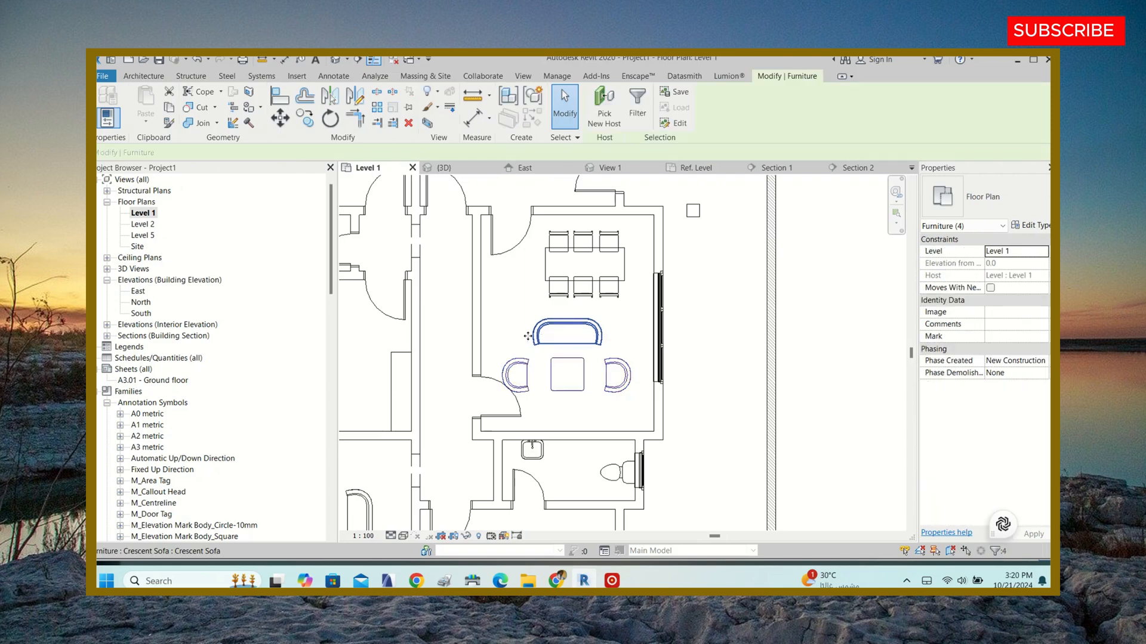
pyautogui.press('Right')
pyautogui.press('Right')
pyautogui.press('Right')
pyautogui.press('Up')
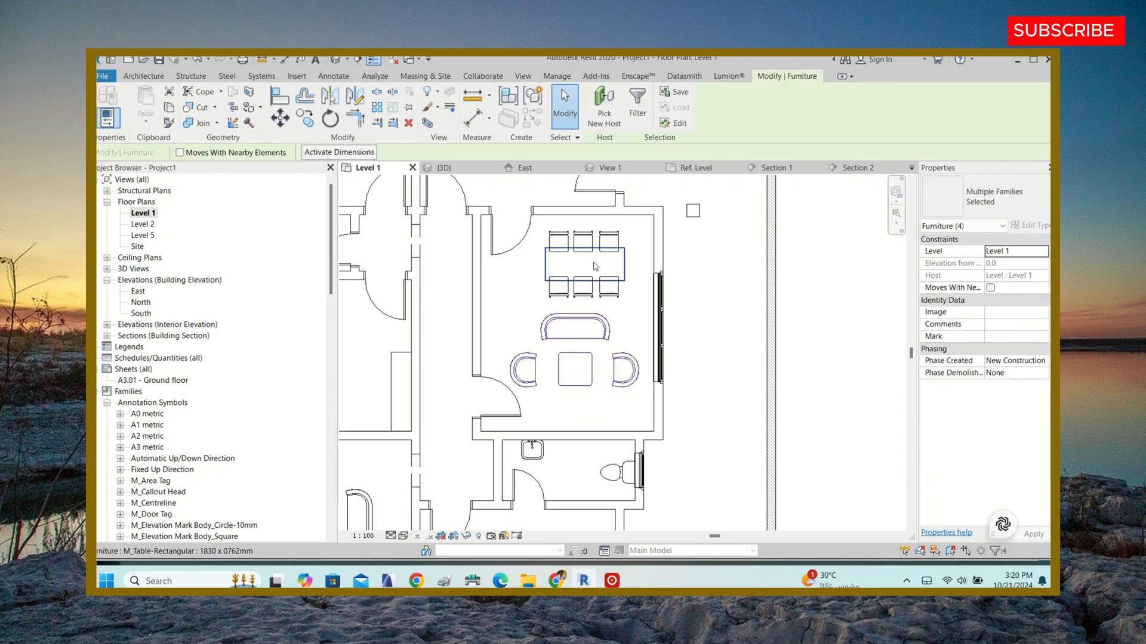
# - Nudge the dining table and its six chairs slightly up, away from the living-room sofa
pyautogui.scroll(2, 597, 256)
pyautogui.moveTo(646, 332); pyautogui.dragTo(514, 225)
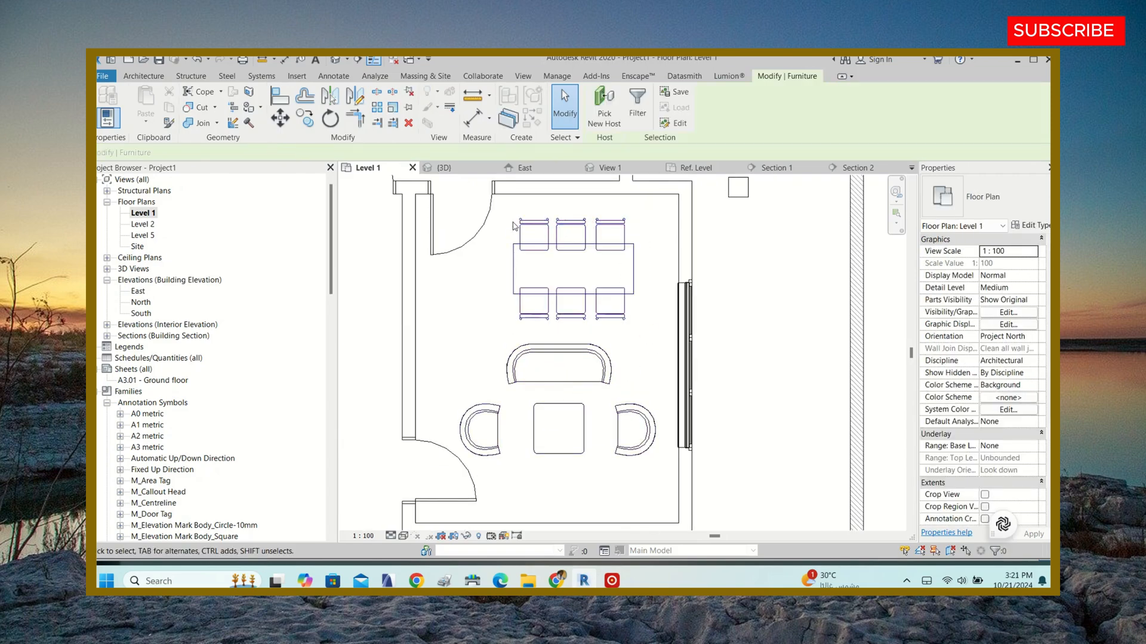
pyautogui.press('Up')
pyautogui.press('Up')
pyautogui.press('Up')
pyautogui.press('Up')
pyautogui.press('Up')
pyautogui.scroll(-3, 689, 281)
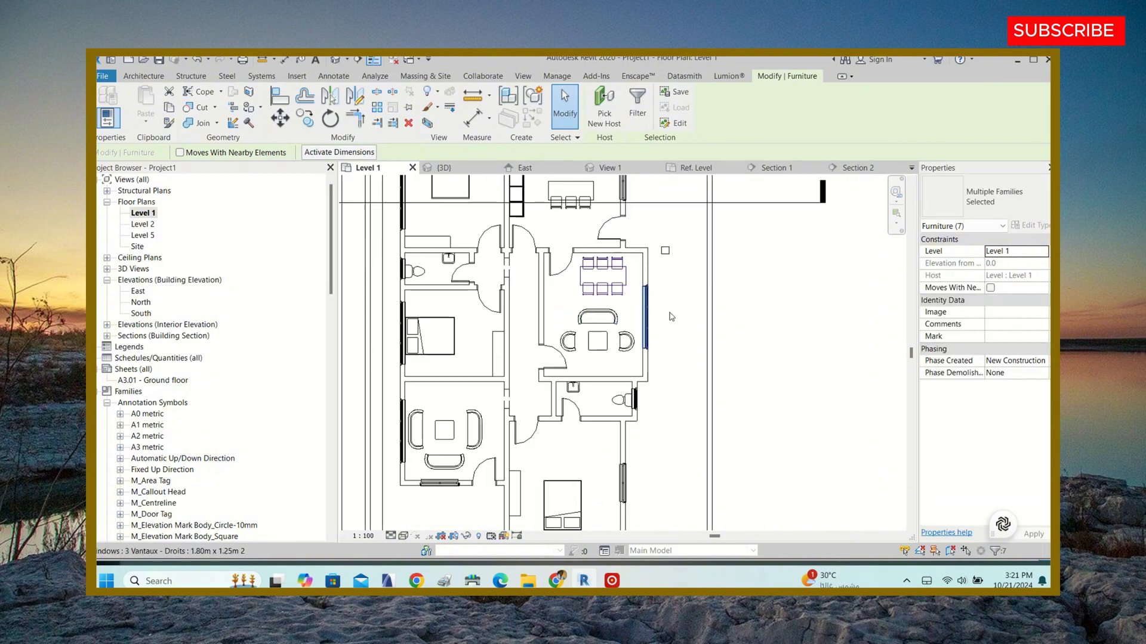
pyautogui.click(777, 310)
# - Look over the furnished Level 1 plan, checking the bedrooms, kitchen and seating areas
pyautogui.scroll(-3, 778, 310)
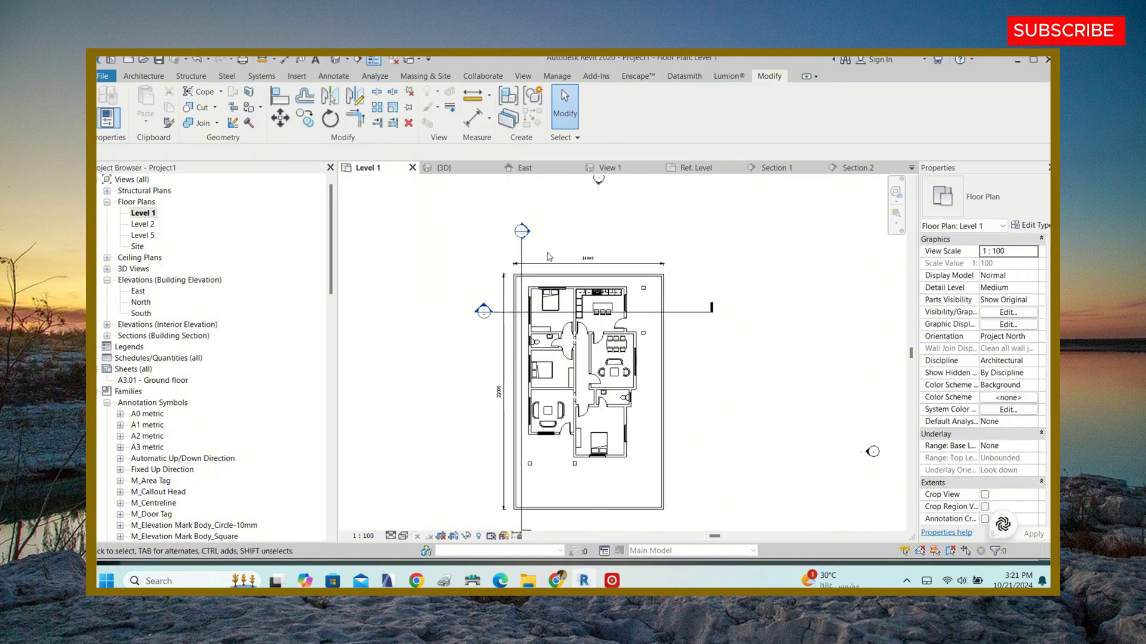
pyautogui.scroll(3, 585, 341)
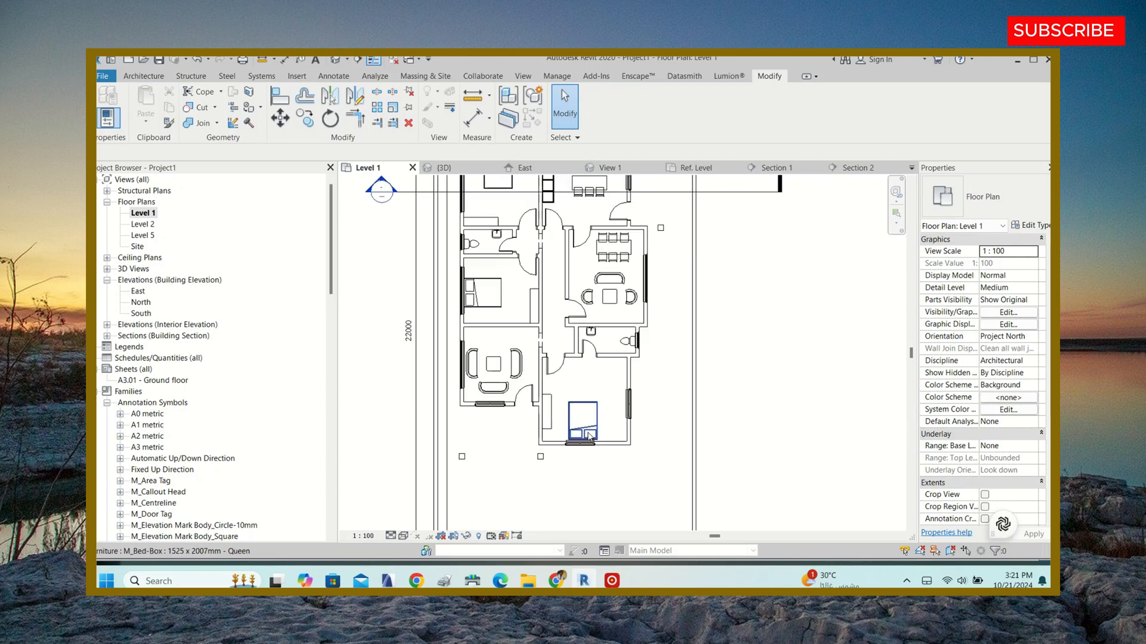
pyautogui.scroll(1, 525, 317)
pyautogui.scroll(-3, 476, 365)
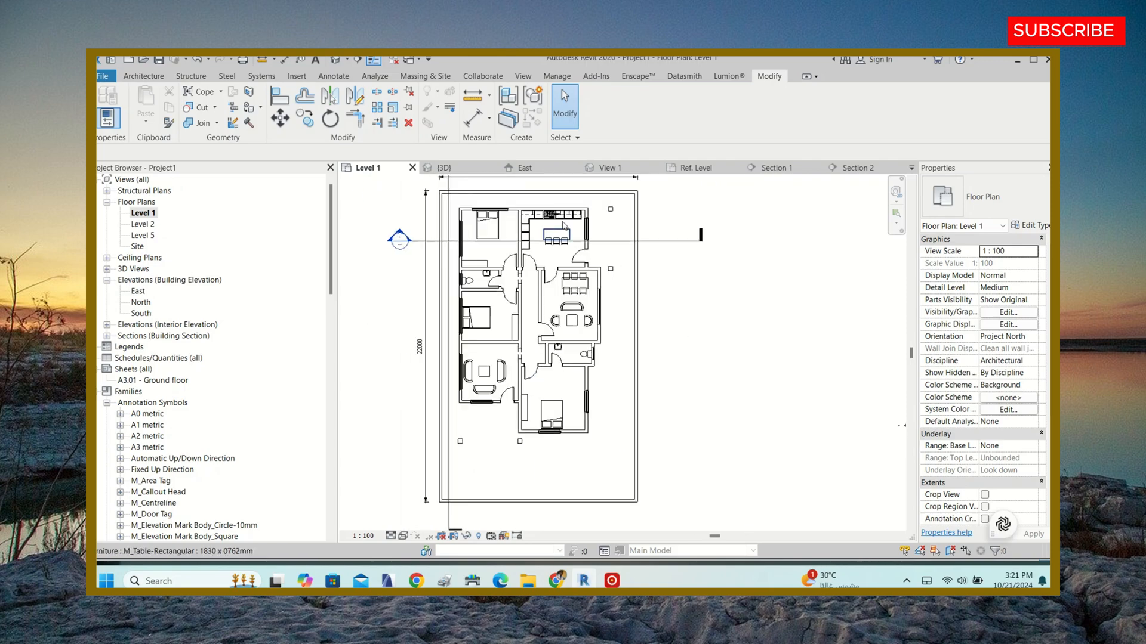
pyautogui.scroll(3, 568, 211)
pyautogui.scroll(-3, 445, 306)
pyautogui.click(632, 508)
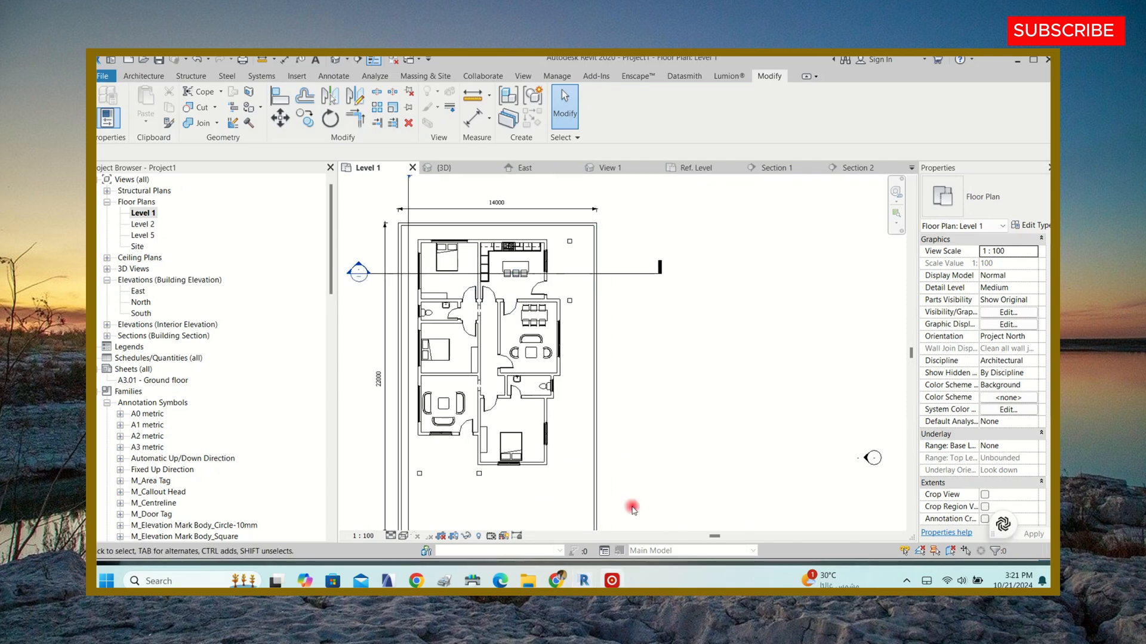
pyautogui.scroll(3, 495, 384)
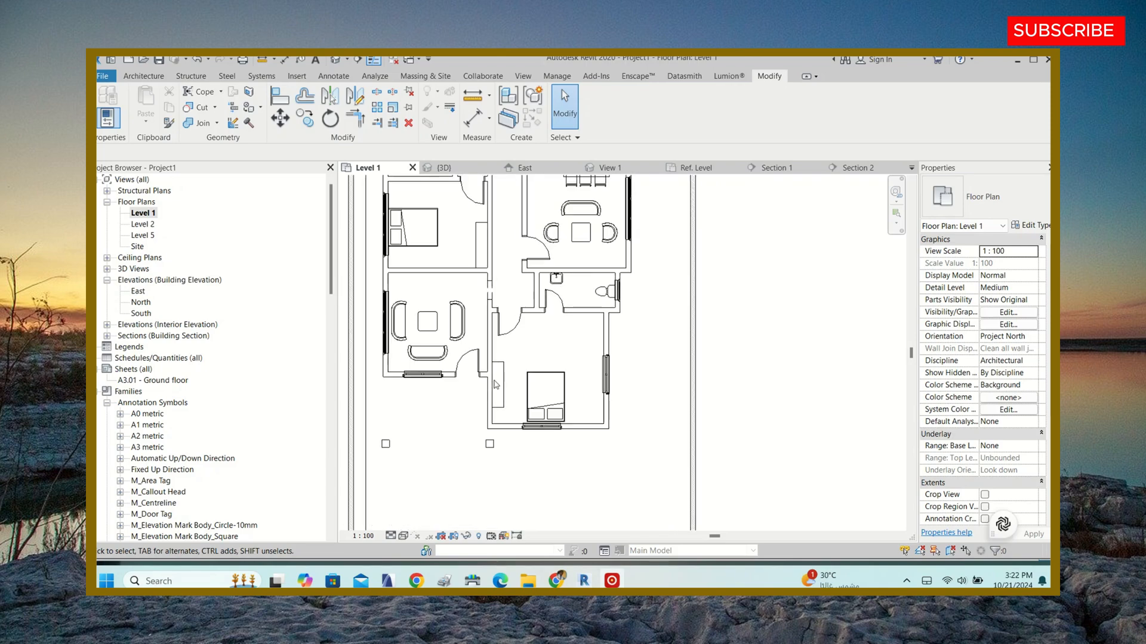
# - Place another Crescent Armchair like the living-room one outside the kitchen's right wall, beside the upper column
pyautogui.click(553, 231)
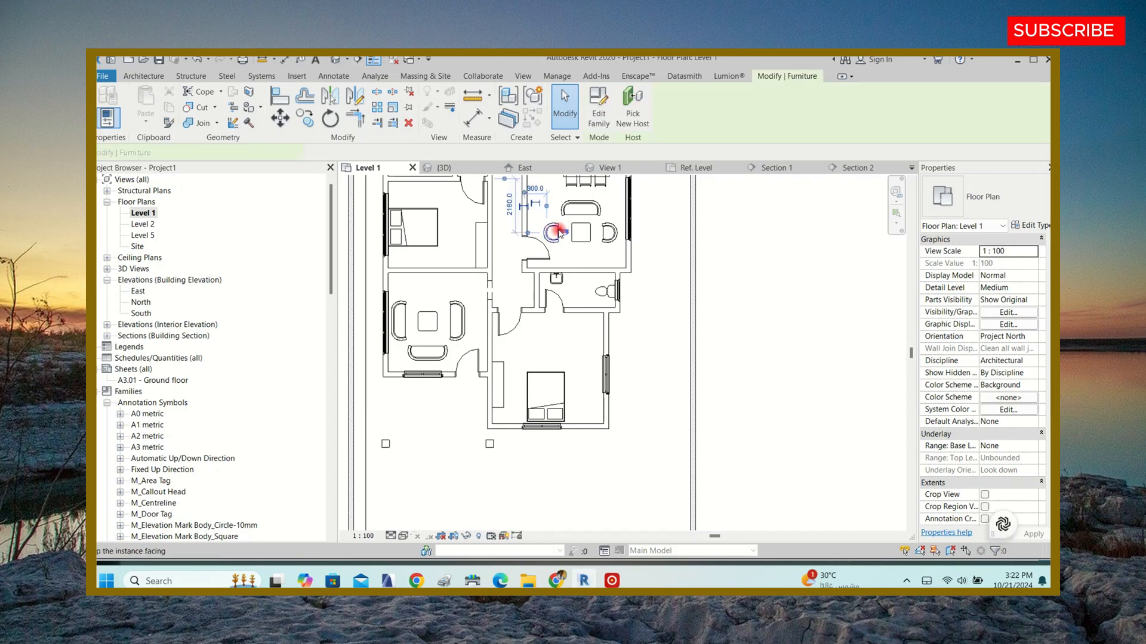
pyautogui.click(551, 361)
pyautogui.scroll(-3, 549, 365)
pyautogui.scroll(4, 585, 260)
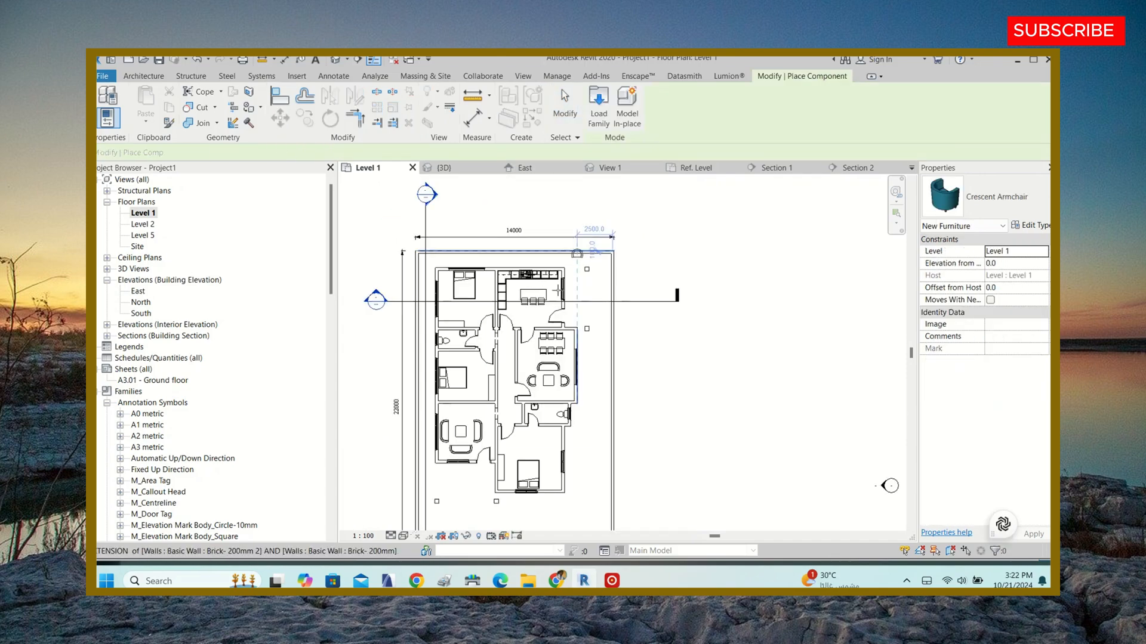
pyautogui.click(588, 278)
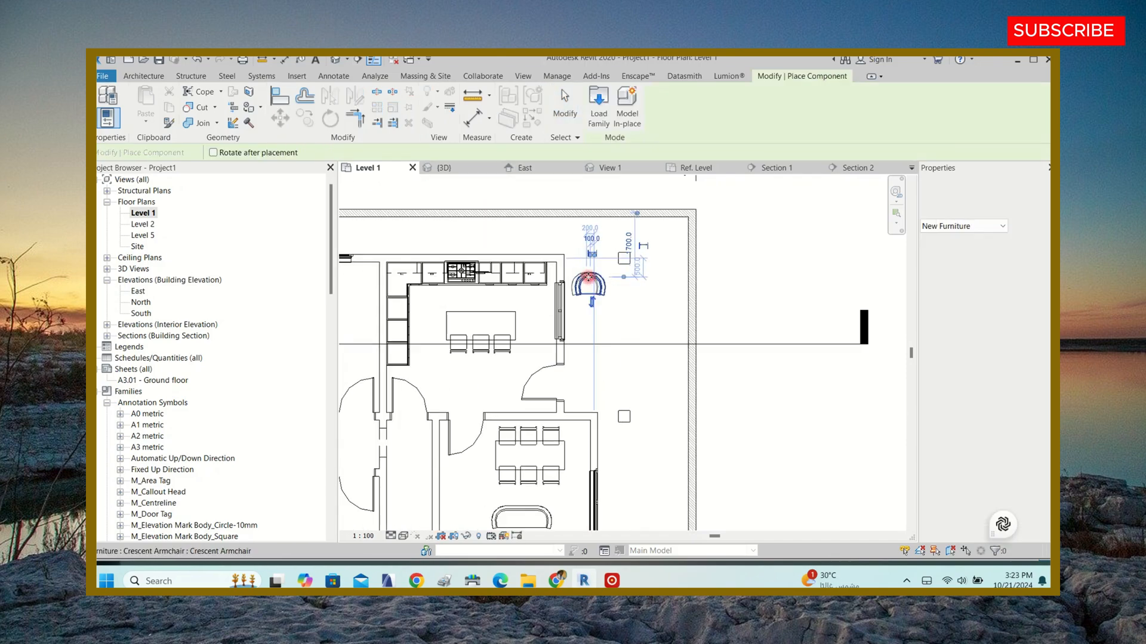
# - Place a second Crescent Armchair on the front porch, below the window of the lower-left sitting room
pyautogui.scroll(-4, 588, 239)
pyautogui.scroll(4, 512, 416)
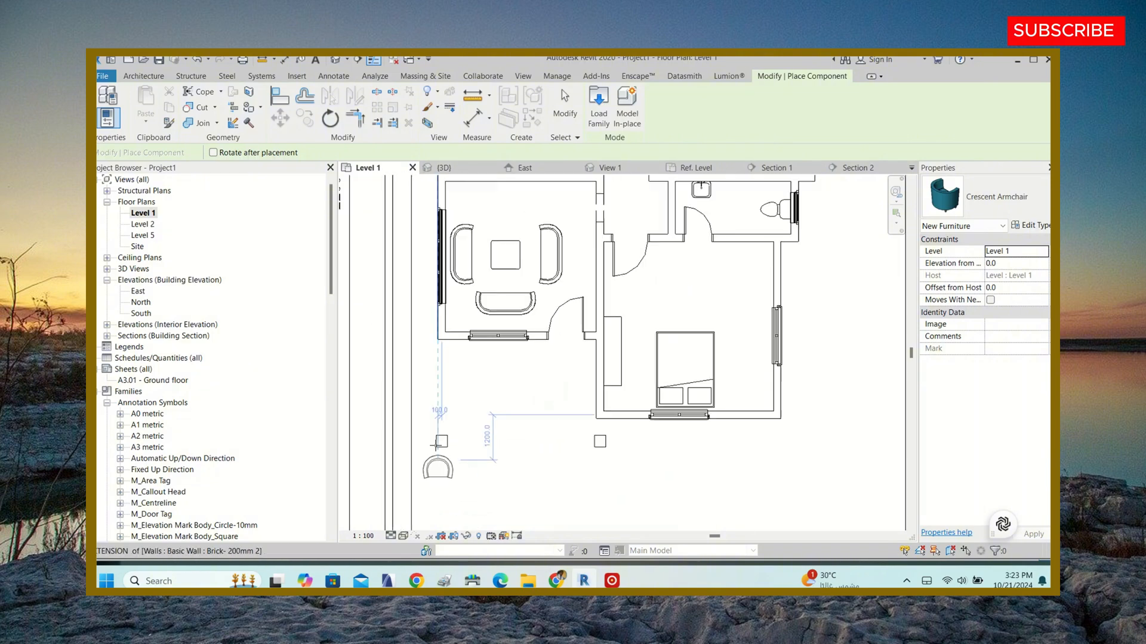
pyautogui.click(464, 379)
pyautogui.scroll(-4, 455, 379)
pyautogui.press('Escape')
pyautogui.press('Escape')
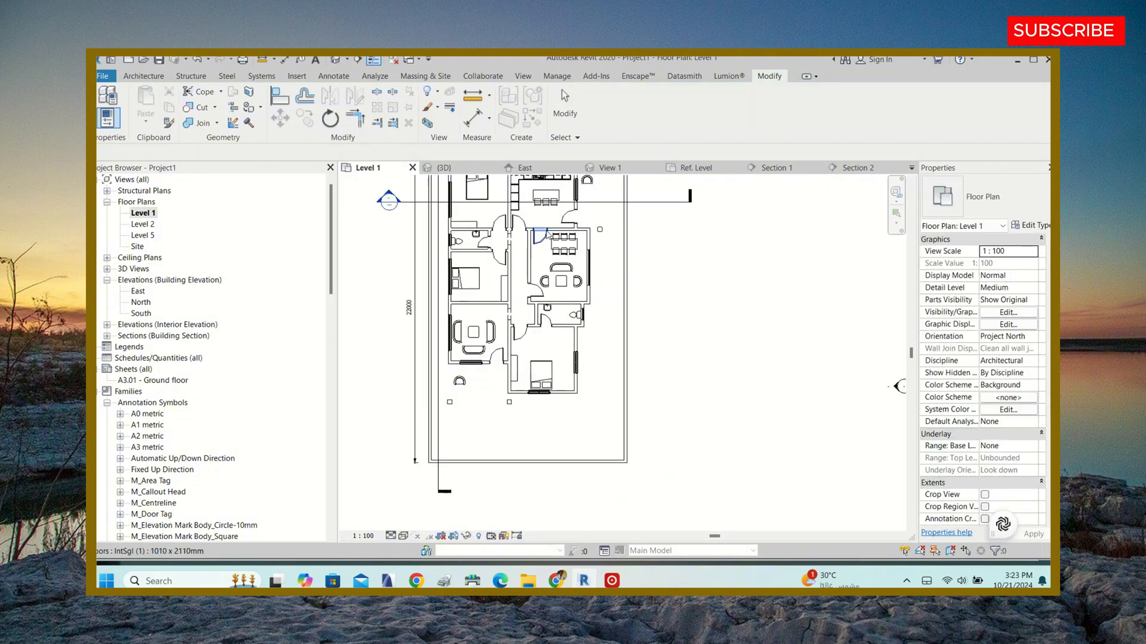
pyautogui.scroll(2, 558, 280)
pyautogui.click(576, 309)
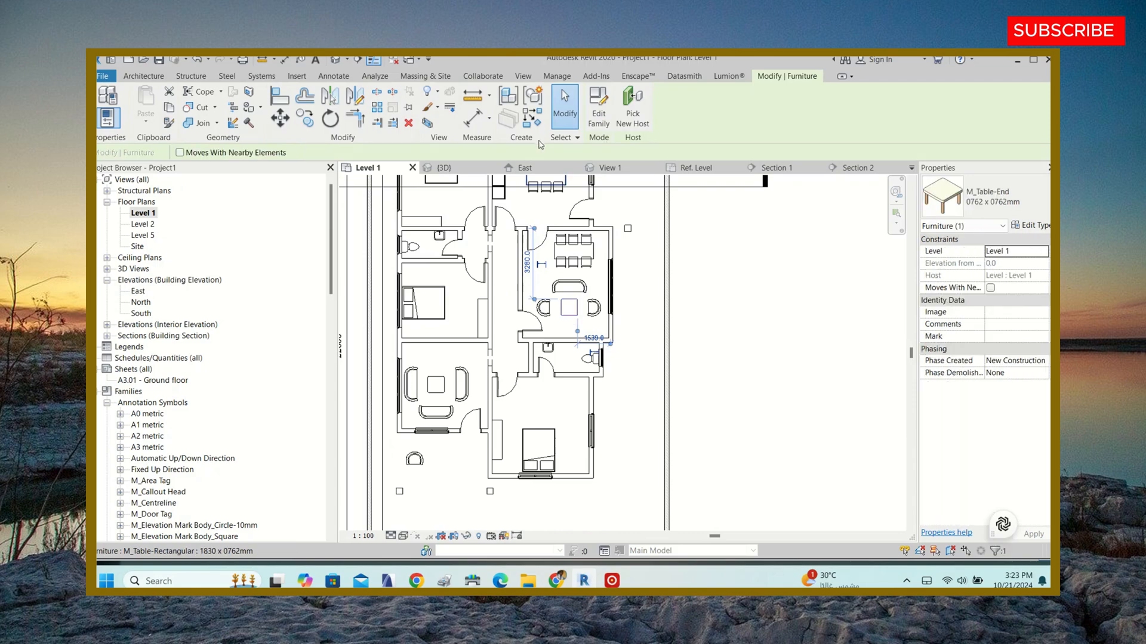
pyautogui.click(535, 119)
pyautogui.scroll(-3, 537, 335)
pyautogui.scroll(5, 591, 354)
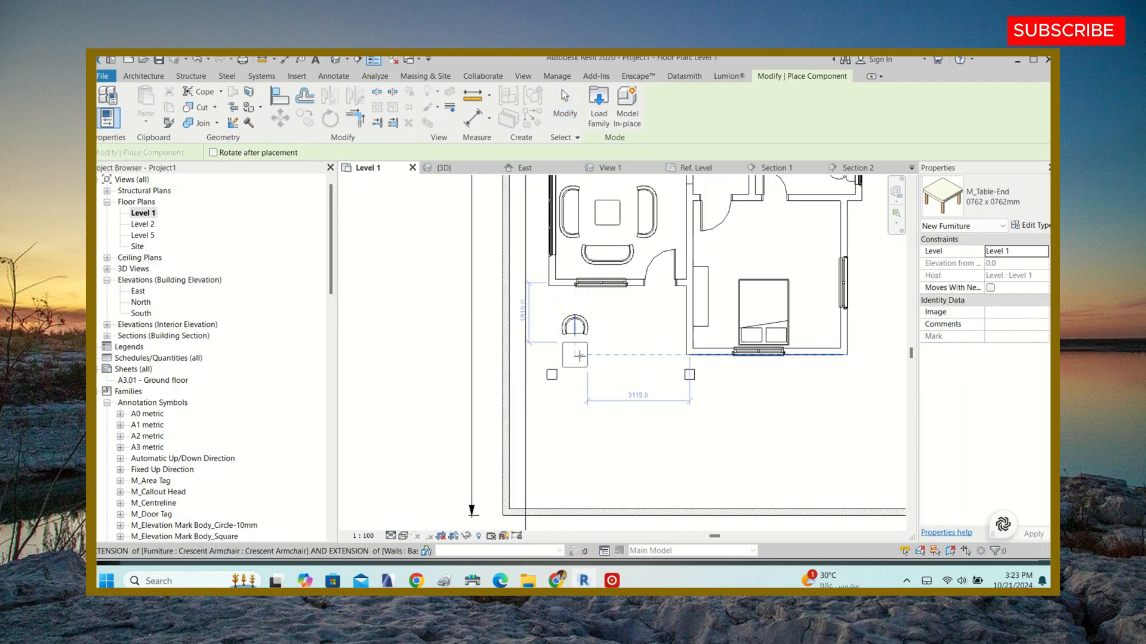
pyautogui.press('Escape')
# - Shift the front-porch Crescent Armchair about 300 mm to the right
pyautogui.click(587, 331)
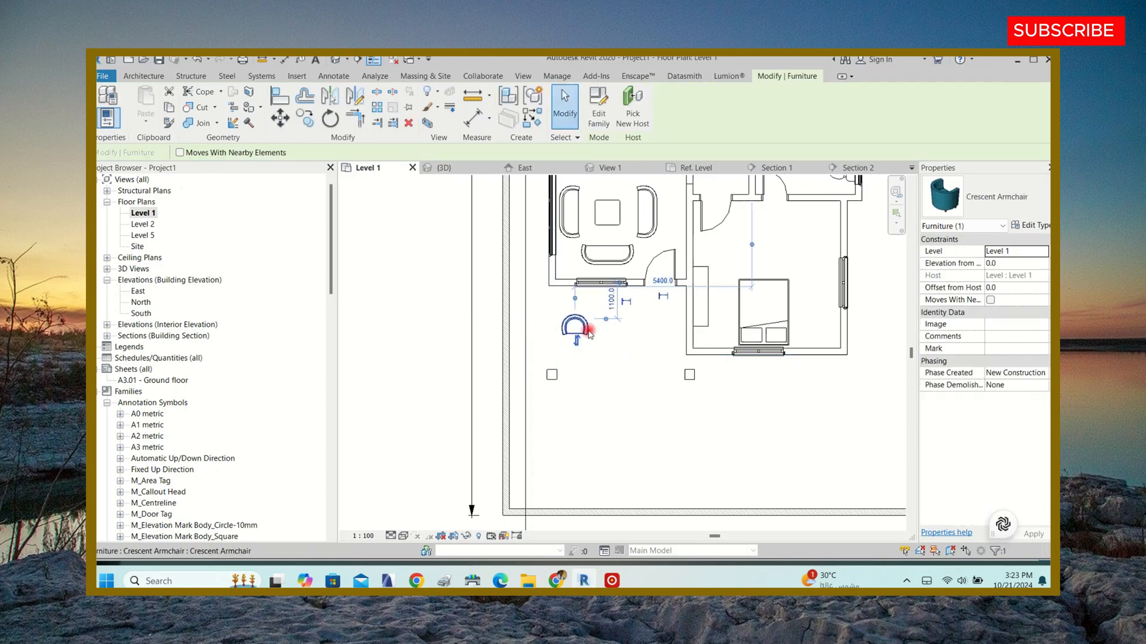
pyautogui.scroll(-3, 514, 355)
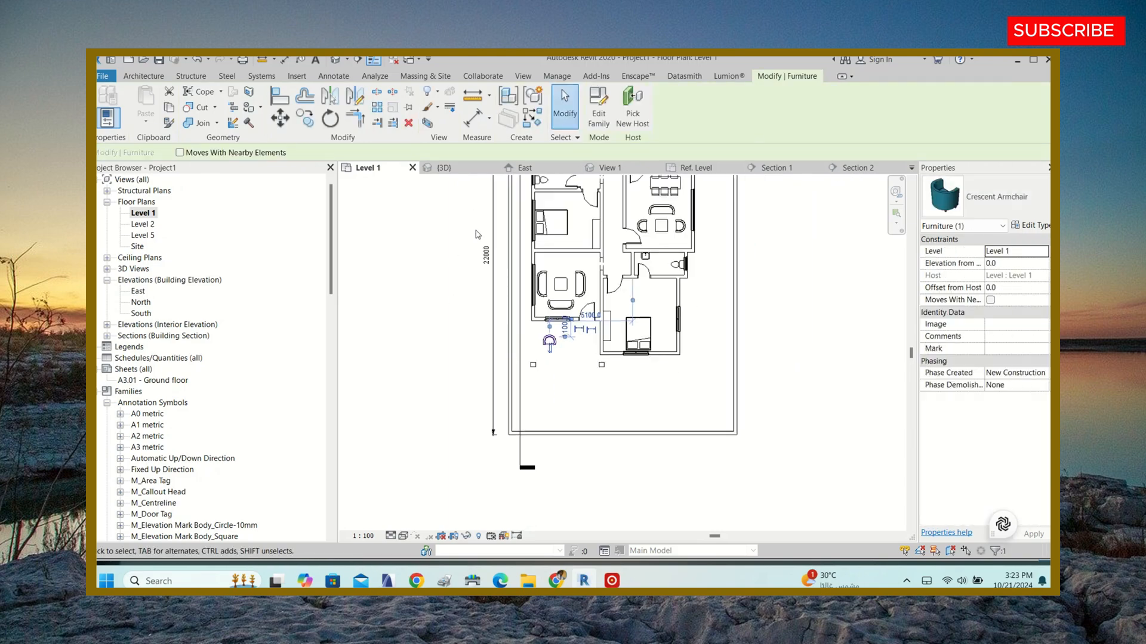
# - Examine the furnished house in the 3D view from several sides, including the porch armchairs and the dining area
pyautogui.click(446, 169)
pyautogui.moveTo(645, 358)
pyautogui.keyDown('shift'); pyautogui.mouseDown(button='middle')
pyautogui.moveTo(664, 354)
pyautogui.moveTo(659, 364)
pyautogui.mouseUp(button='middle'); pyautogui.keyUp('shift')
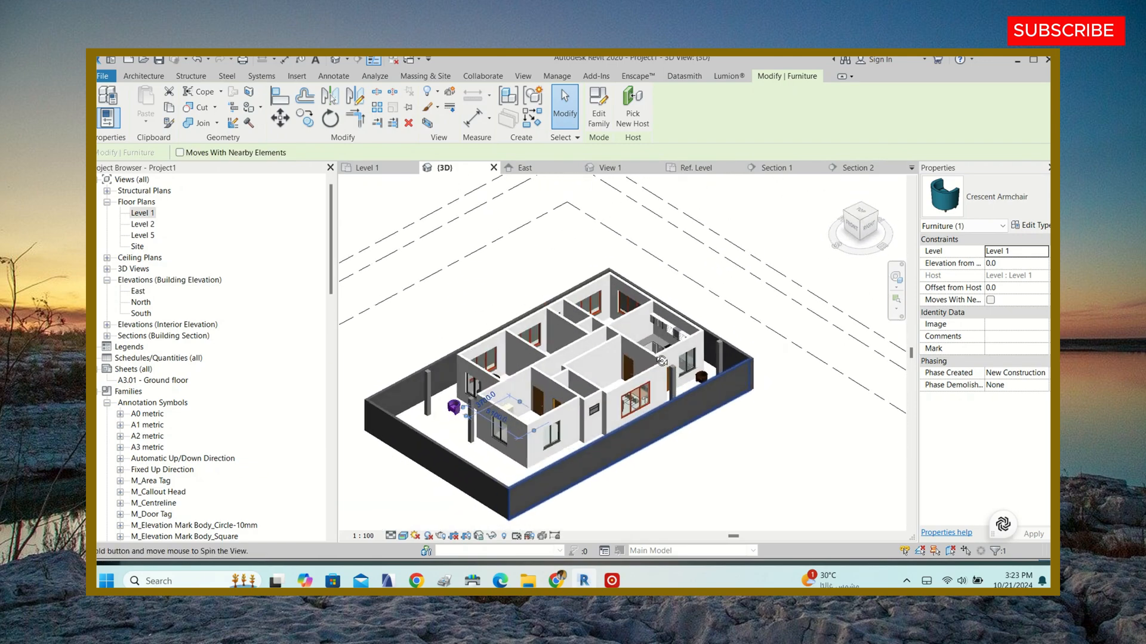
pyautogui.scroll(2, 558, 398)
pyautogui.scroll(-4, 558, 398)
pyautogui.scroll(6, 634, 315)
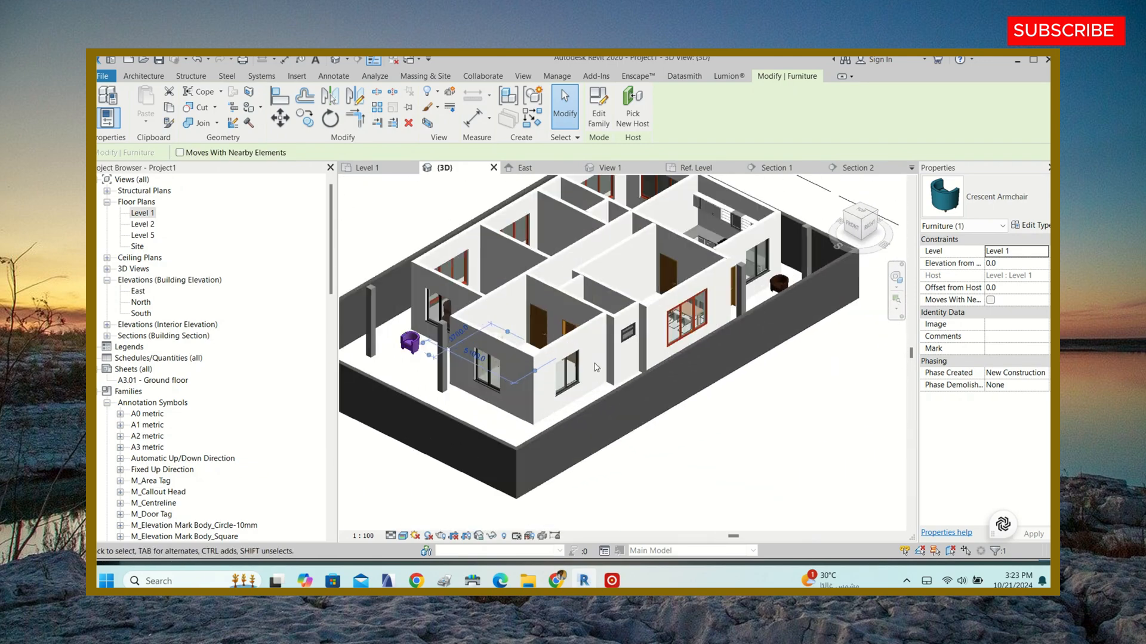
pyautogui.click(625, 335)
pyautogui.scroll(-3, 610, 321)
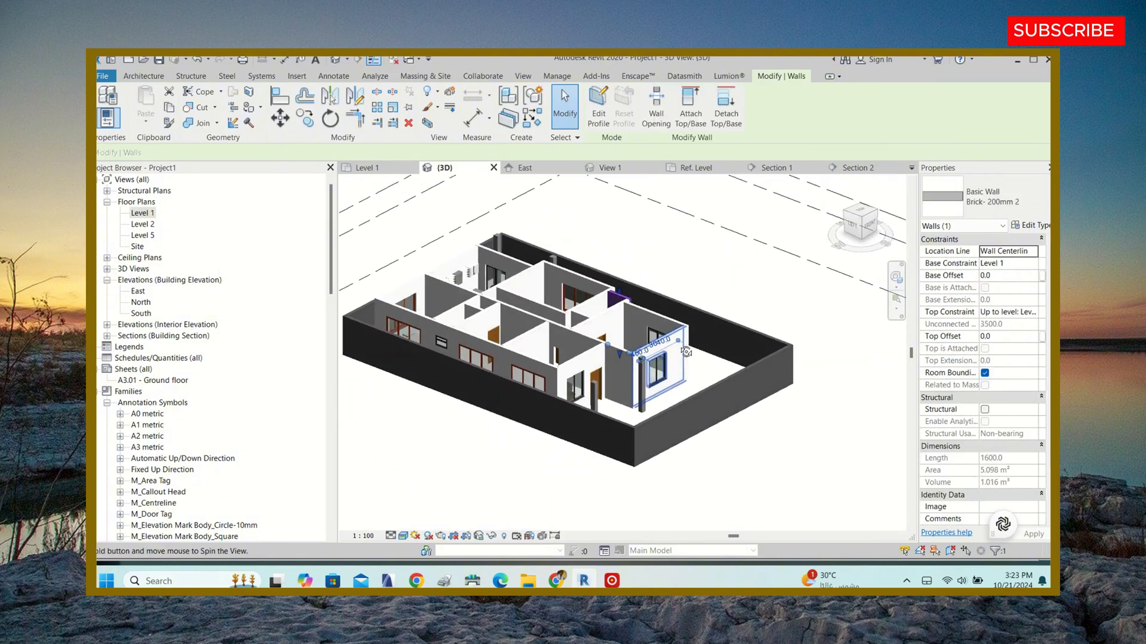
pyautogui.keyDown('shift'); pyautogui.moveTo(715, 379); pyautogui.dragTo(623, 422, button='middle'); pyautogui.keyUp('shift')
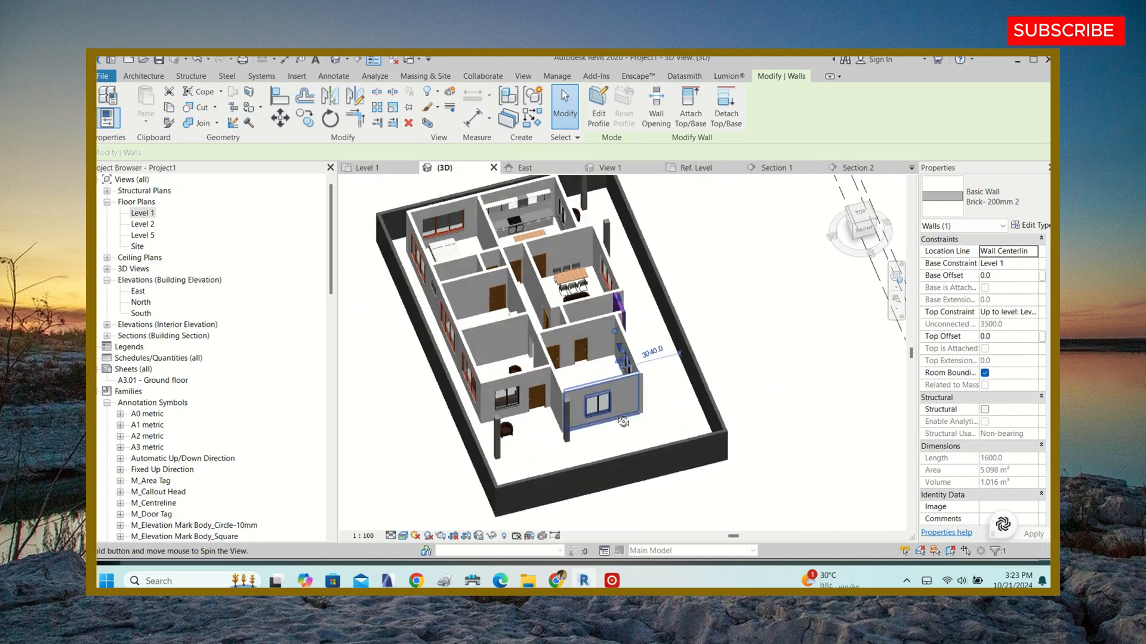
pyautogui.scroll(4, 581, 204)
pyautogui.scroll(-3, 511, 332)
pyautogui.keyDown('shift'); pyautogui.moveTo(636, 340); pyautogui.dragTo(539, 385, button='middle'); pyautogui.keyUp('shift')
pyautogui.scroll(5, 674, 366)
pyautogui.scroll(-3, 653, 376)
pyautogui.keyDown('shift'); pyautogui.moveTo(662, 379); pyautogui.dragTo(650, 340, button='middle'); pyautogui.keyUp('shift')
pyautogui.scroll(-3, 498, 322)
pyautogui.scroll(3, 597, 350)
pyautogui.scroll(2, 654, 341)
pyautogui.scroll(-3, 655, 342)
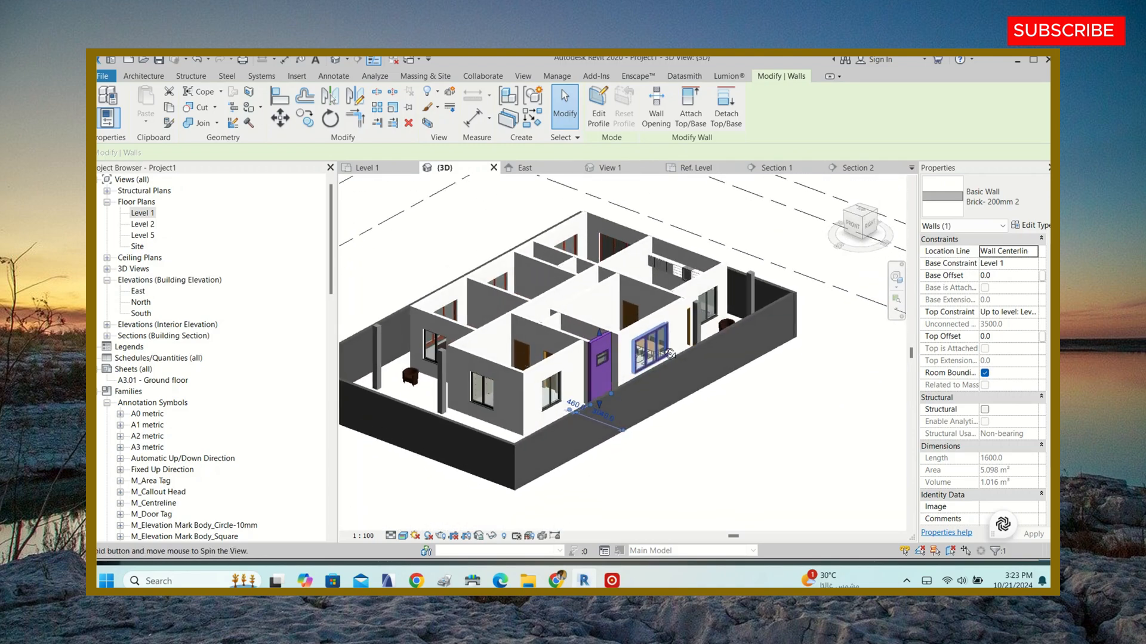
pyautogui.scroll(3, 487, 412)
pyautogui.scroll(2, 513, 422)
pyautogui.scroll(-3, 581, 384)
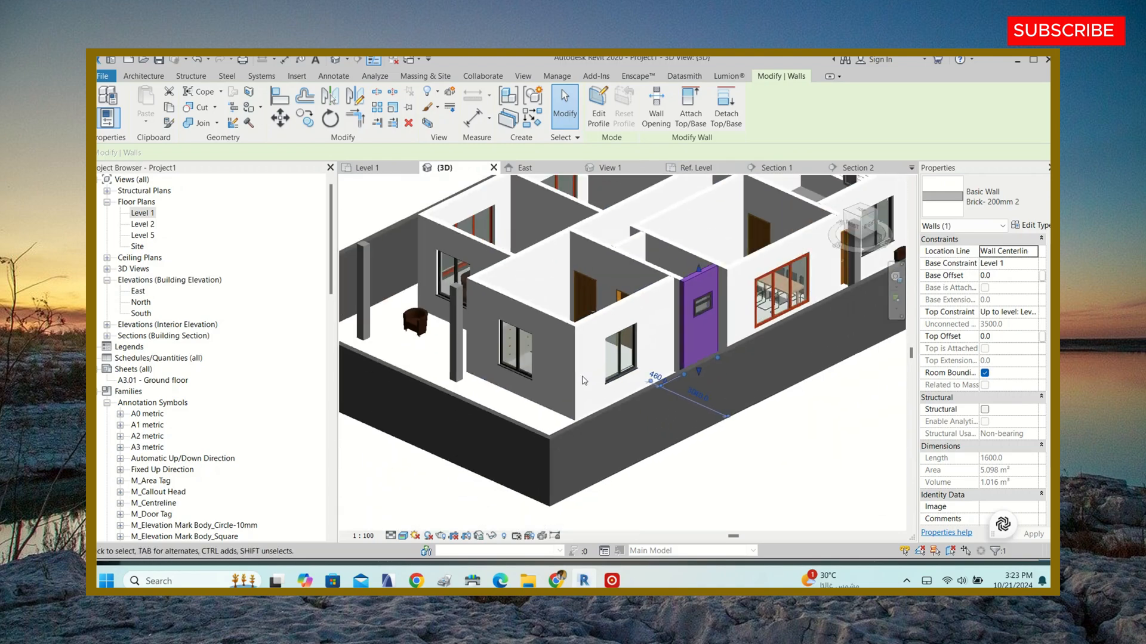
pyautogui.keyDown('shift'); pyautogui.moveTo(583, 381); pyautogui.dragTo(418, 370, button='middle'); pyautogui.keyUp('shift')
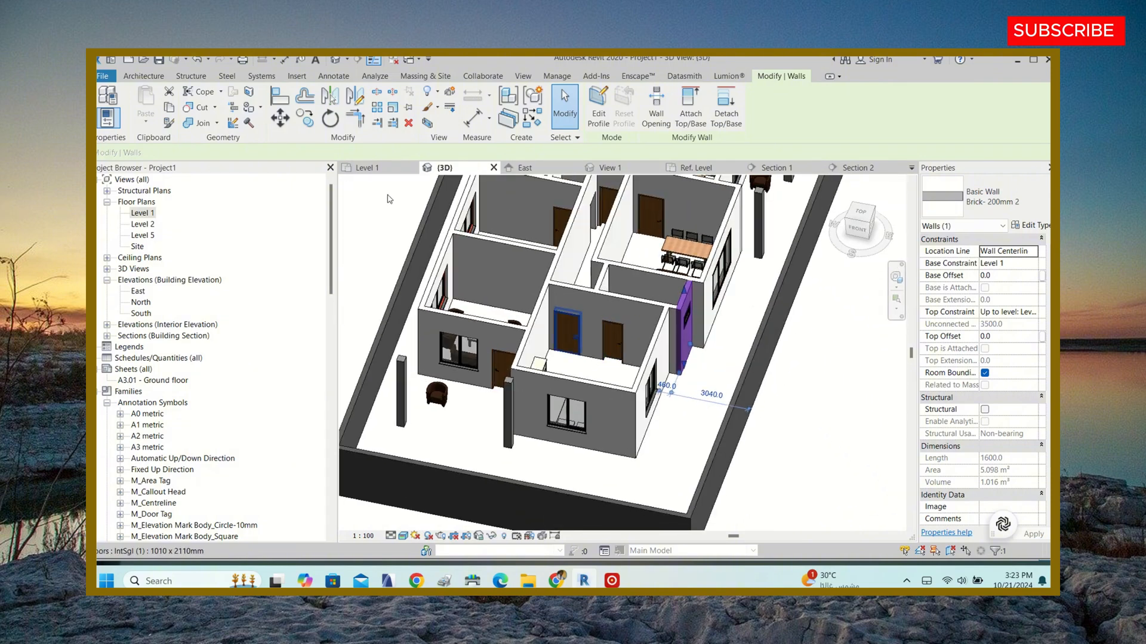
# - Delete the horizontal section line that crosses the kitchen in the Level 1 plan
pyautogui.click(364, 168)
pyautogui.scroll(-2, 549, 280)
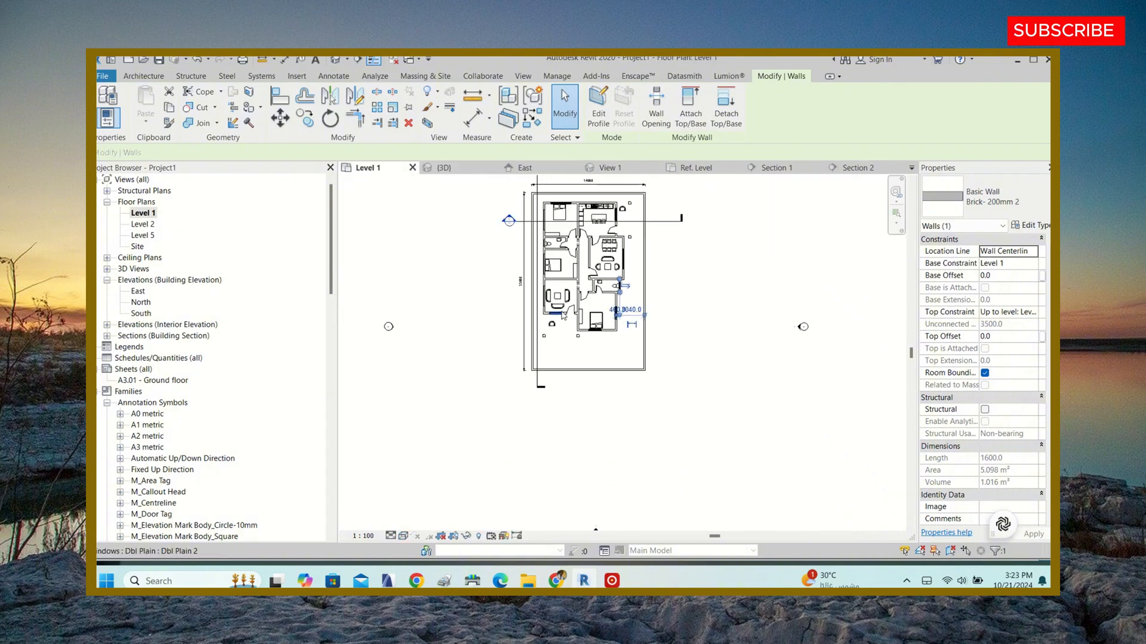
pyautogui.moveTo(726, 277); pyautogui.dragTo(691, 304, button='middle')
pyautogui.click(647, 248)
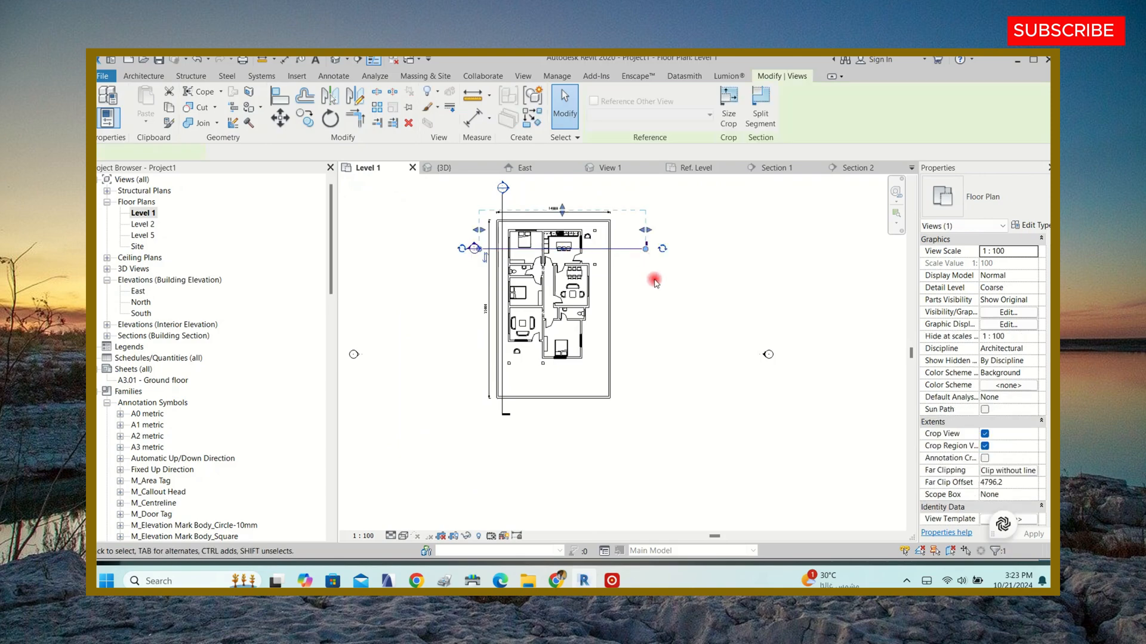
pyautogui.click(655, 283)
pyautogui.click(636, 246)
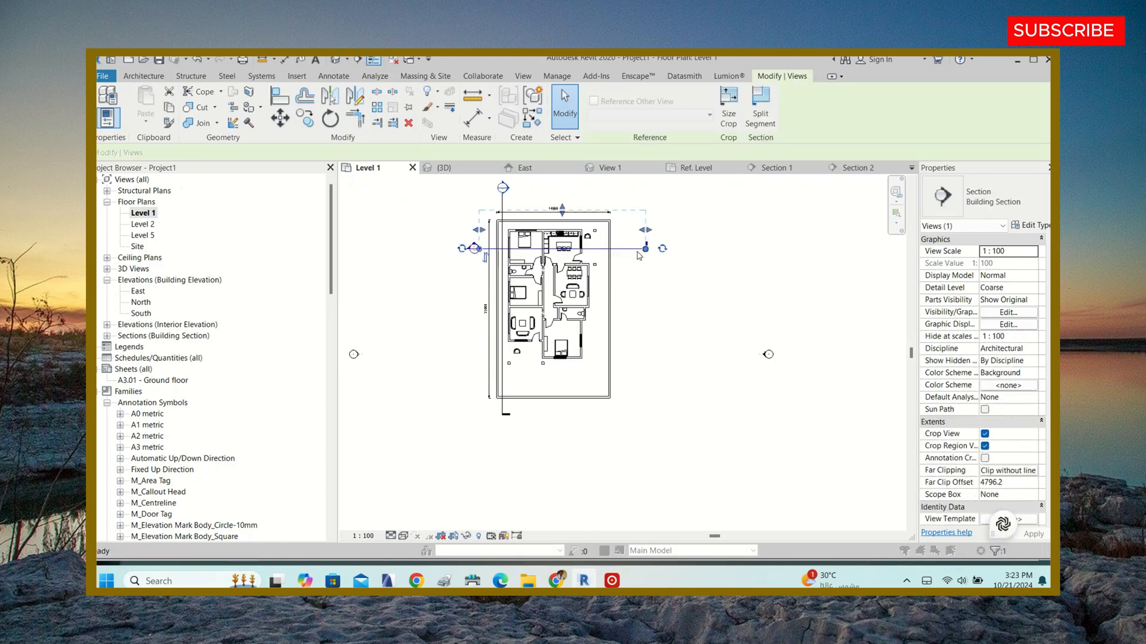
pyautogui.press('Delete')
pyautogui.click(615, 352)
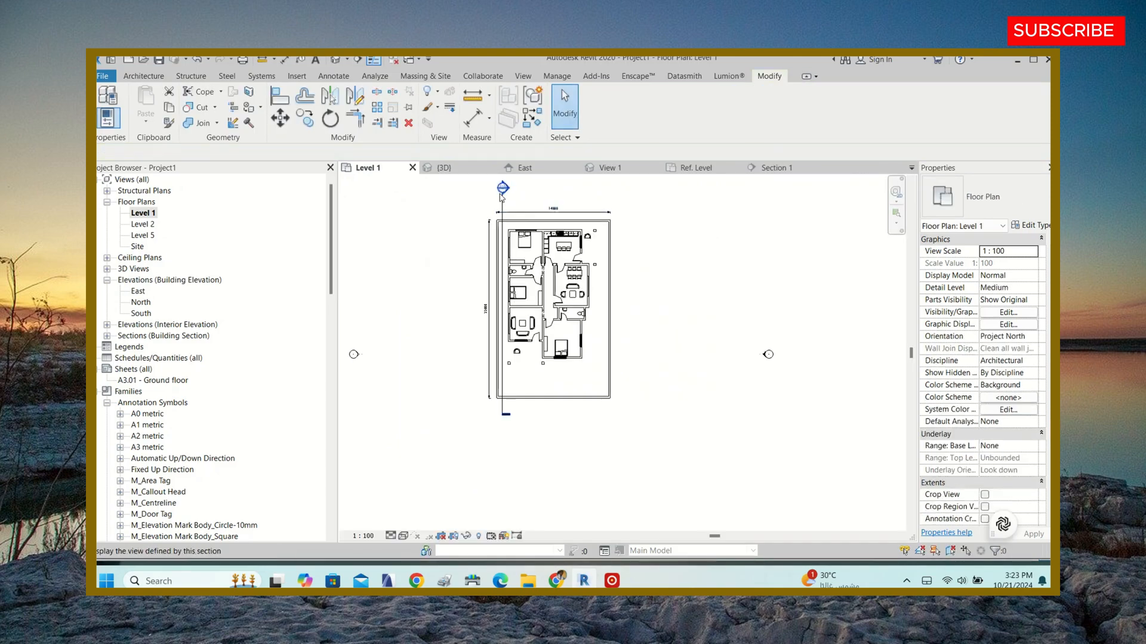
# - Check the Section 1 view and delete its vertical section line from the Level 1 plan
pyautogui.doubleClick(504, 200)
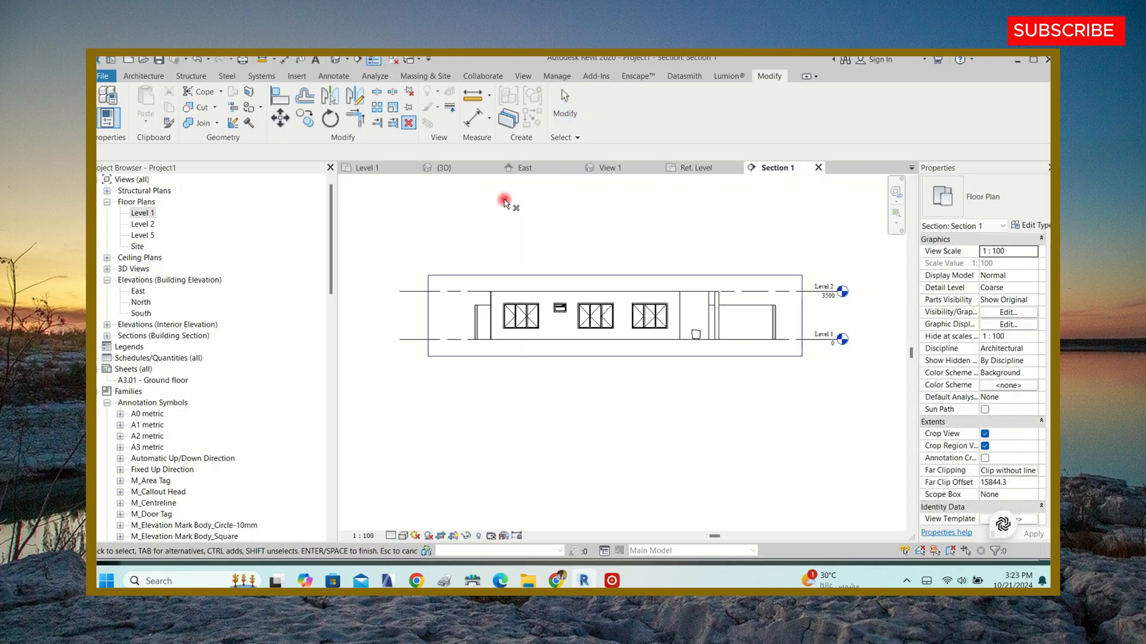
pyautogui.click(441, 167)
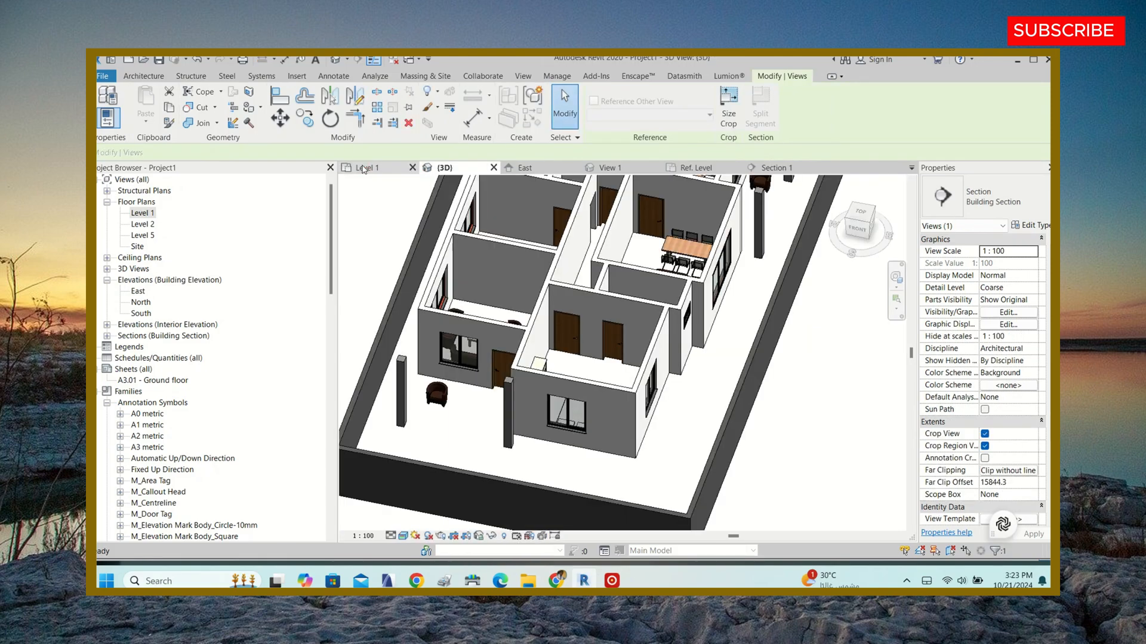
pyautogui.click(367, 168)
pyautogui.click(514, 229)
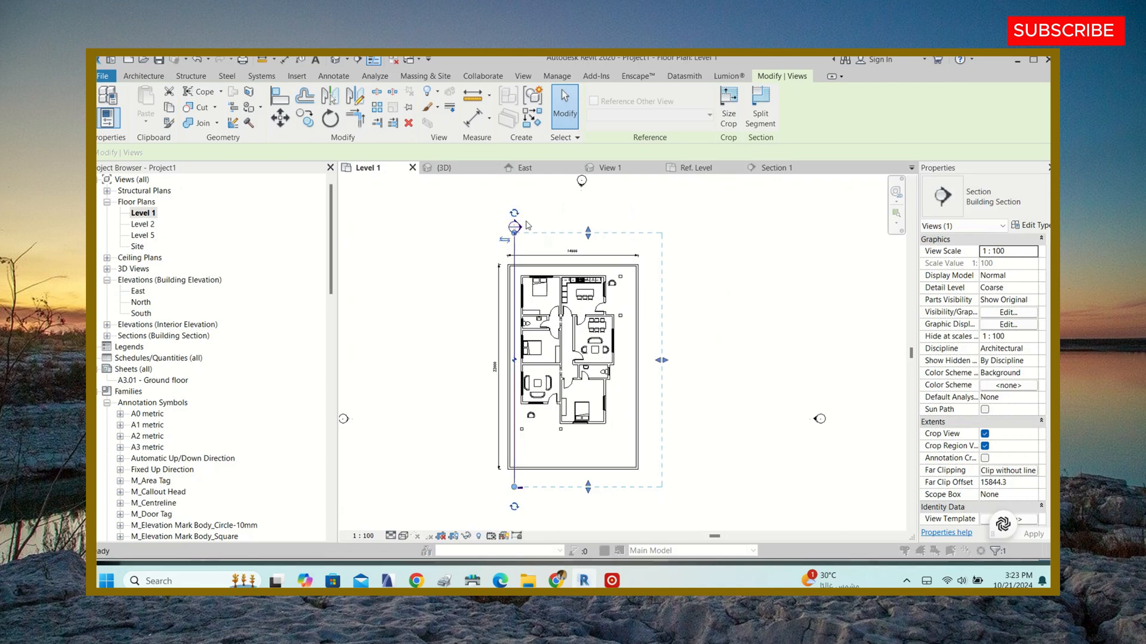
pyautogui.press('Delete')
pyautogui.click(626, 353)
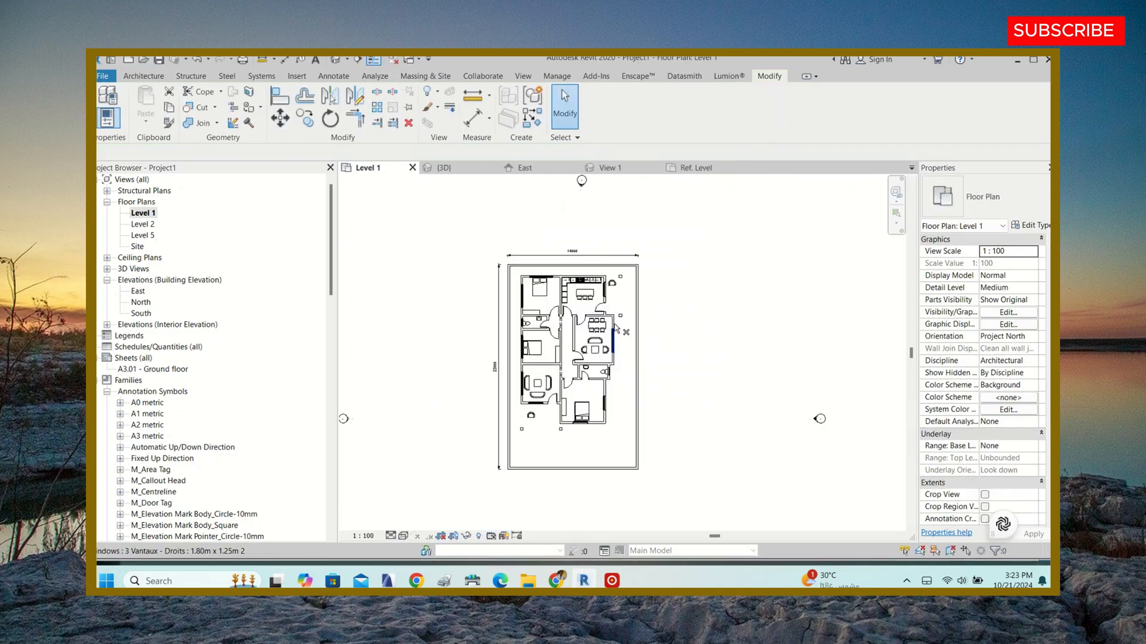
# - Place a room with a room tag in the upper-left bedroom of the Level 1 plan
pyautogui.scroll(4, 527, 224)
pyautogui.scroll(-2, 526, 223)
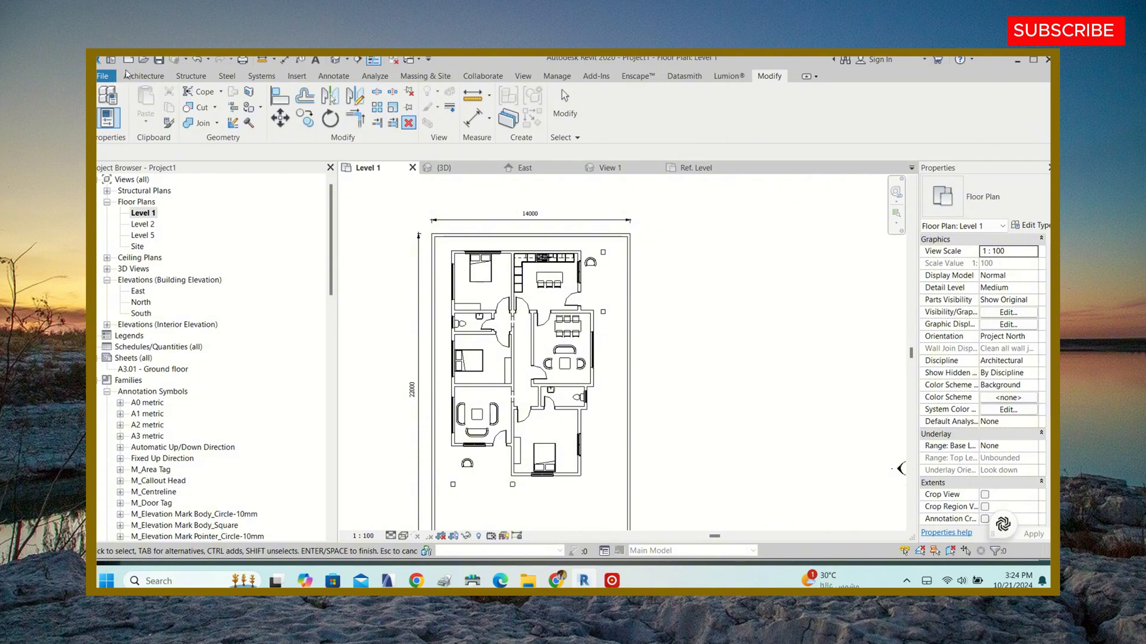
pyautogui.click(133, 76)
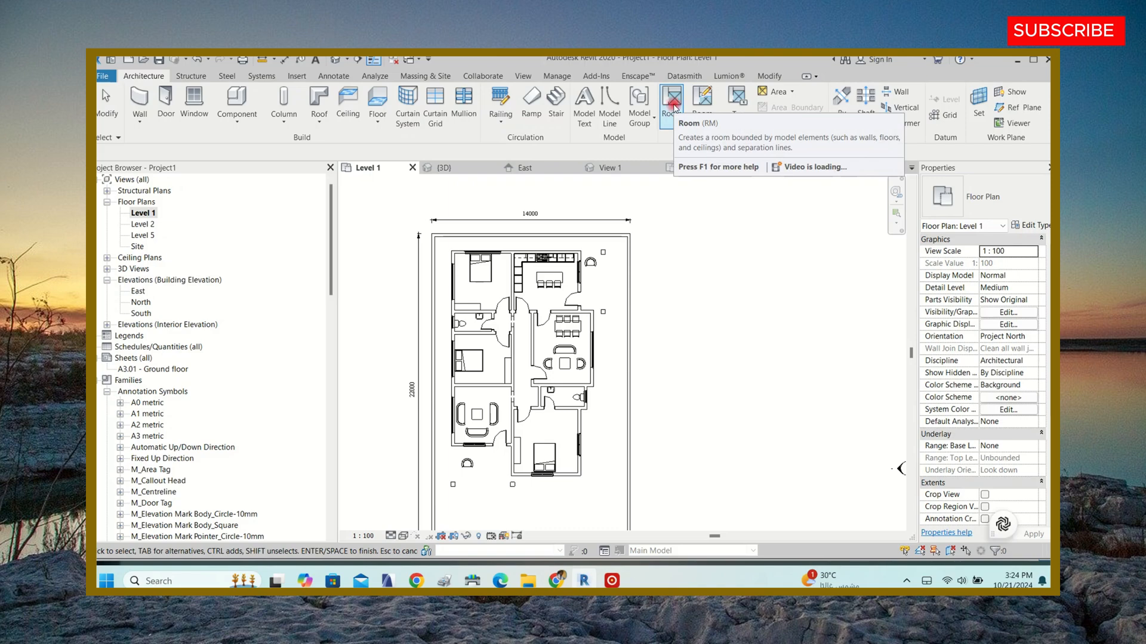
pyautogui.click(672, 106)
pyautogui.scroll(5, 480, 289)
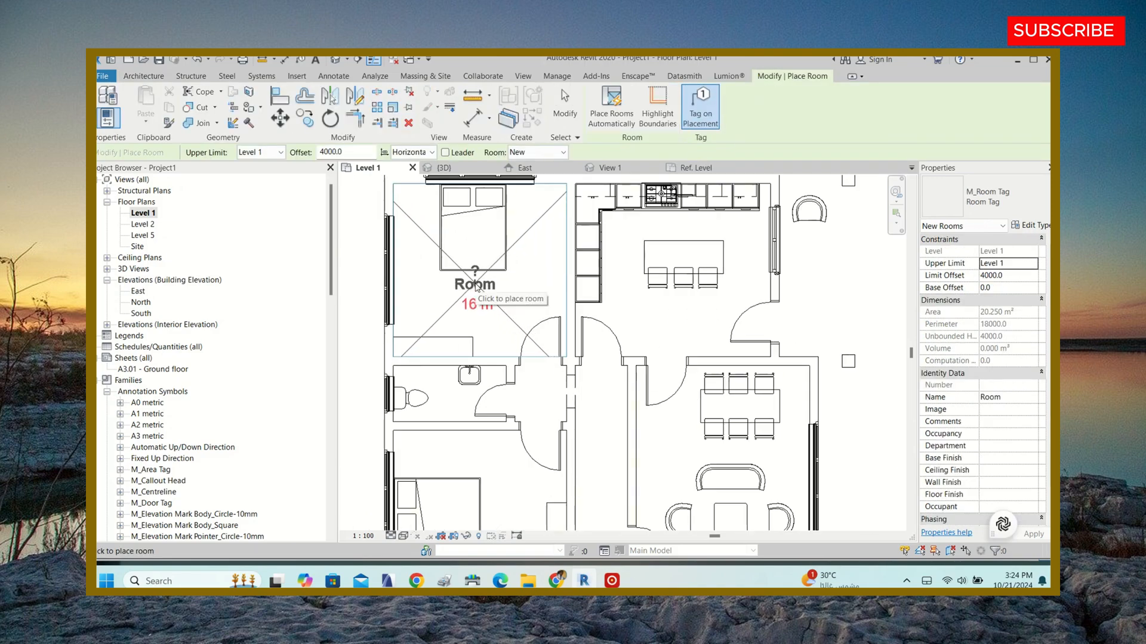
pyautogui.click(475, 288)
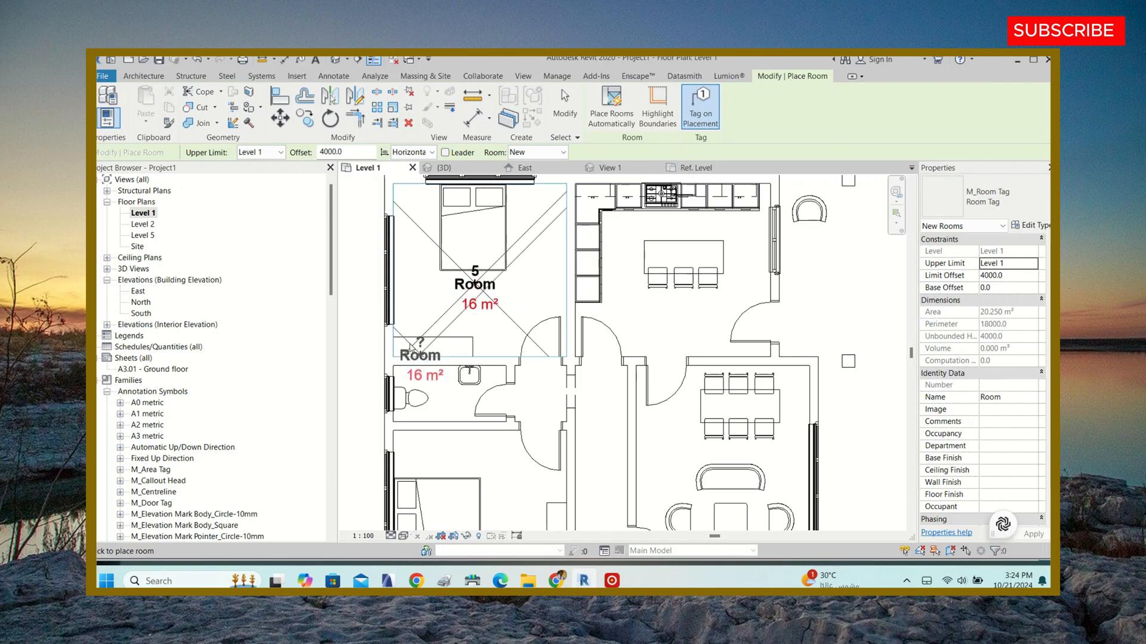
# - Number the upper-left room 01 and name it Bedroom in its room tag
pyautogui.press('Escape')
pyautogui.press('Escape')
pyautogui.click(487, 294)
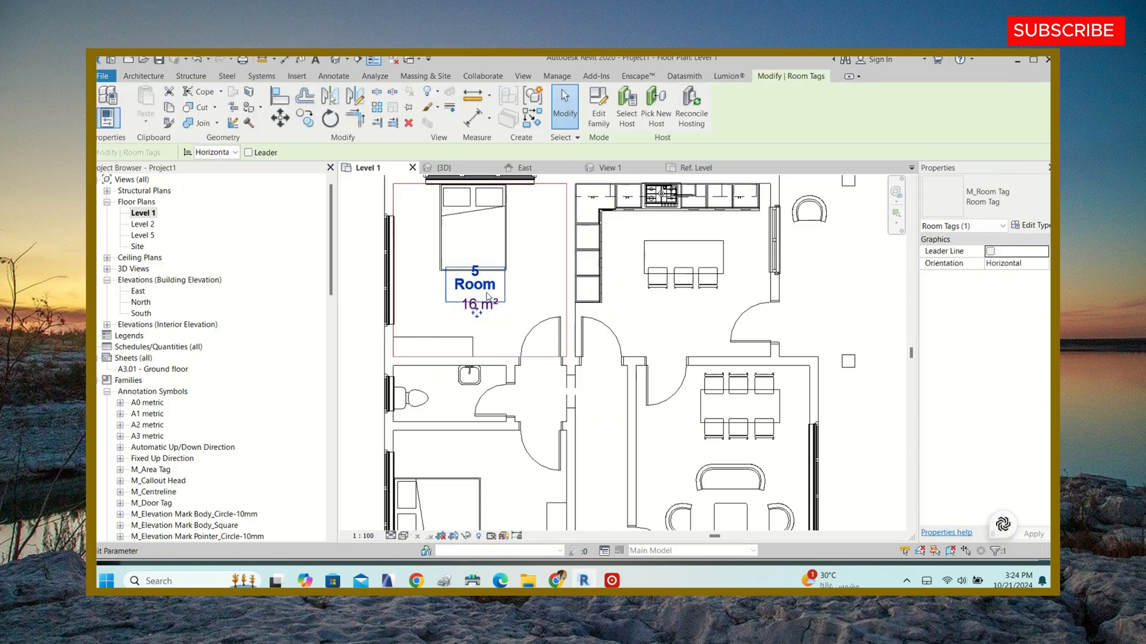
pyautogui.moveTo(487, 293); pyautogui.dragTo(489, 299)
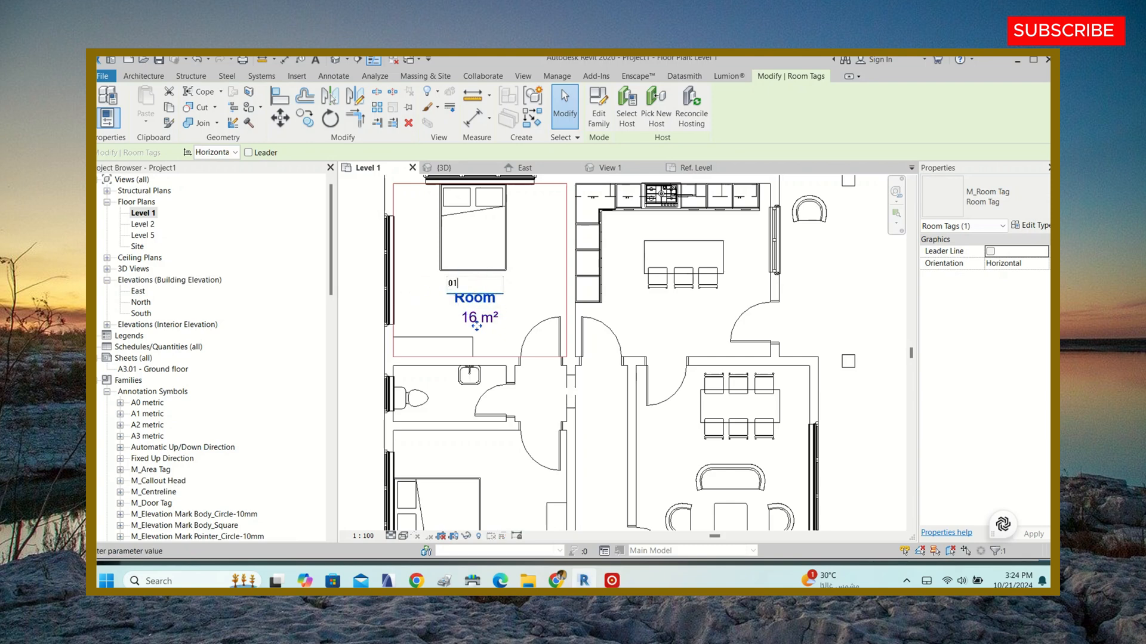
pyautogui.press('Return')
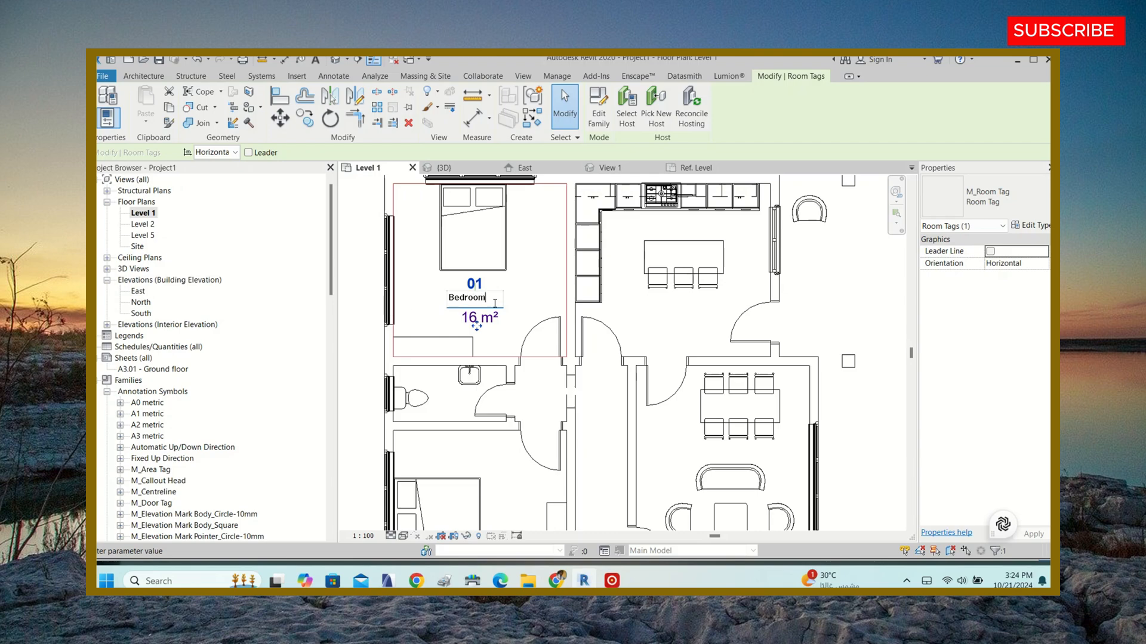
pyautogui.press('Return')
# - Place rooms with tags in the kitchen and in the combined dining and living area of the Level 1 plan
pyautogui.scroll(-3, 443, 310)
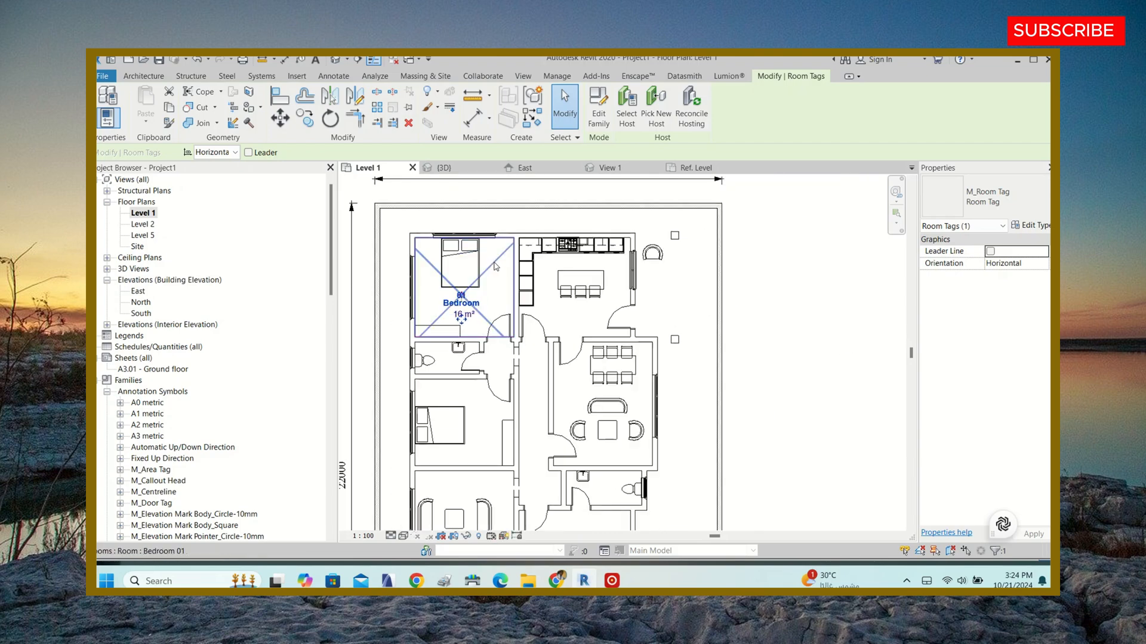
pyautogui.click(494, 266)
pyautogui.click(534, 118)
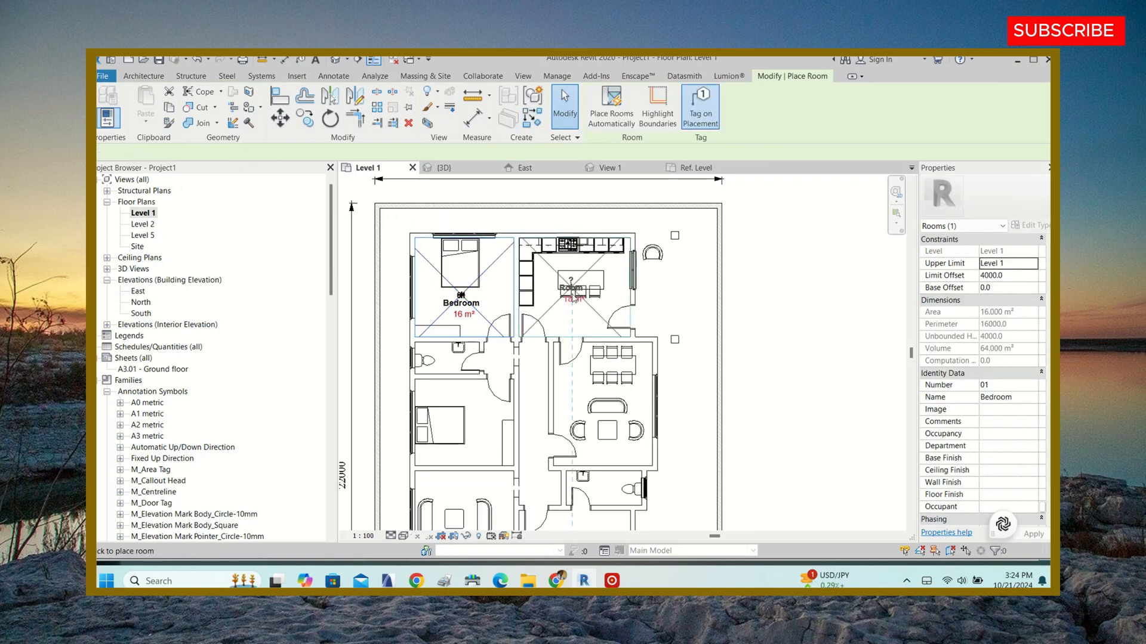
pyautogui.scroll(-3, 555, 335)
pyautogui.scroll(5, 555, 334)
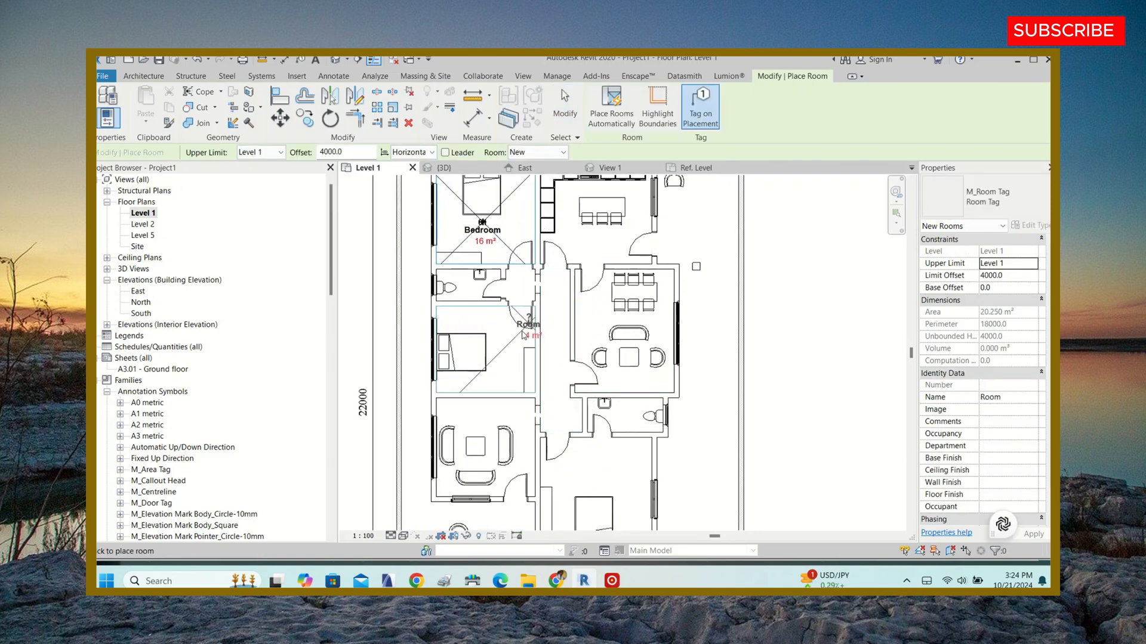
pyautogui.scroll(2, 601, 192)
pyautogui.click(598, 228)
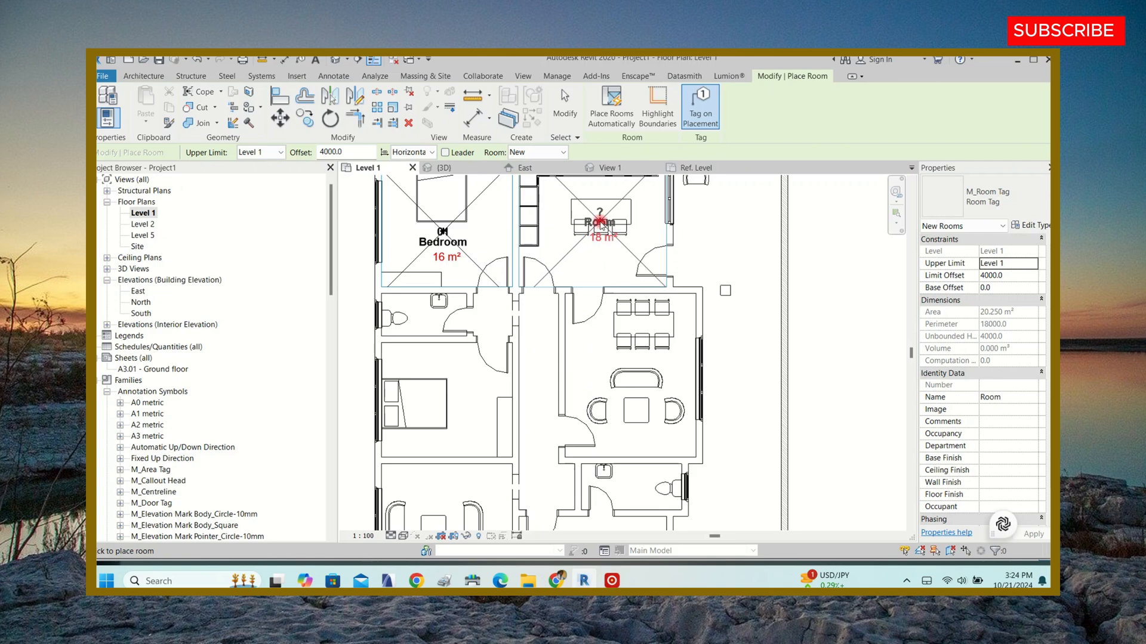
pyautogui.scroll(-3, 599, 229)
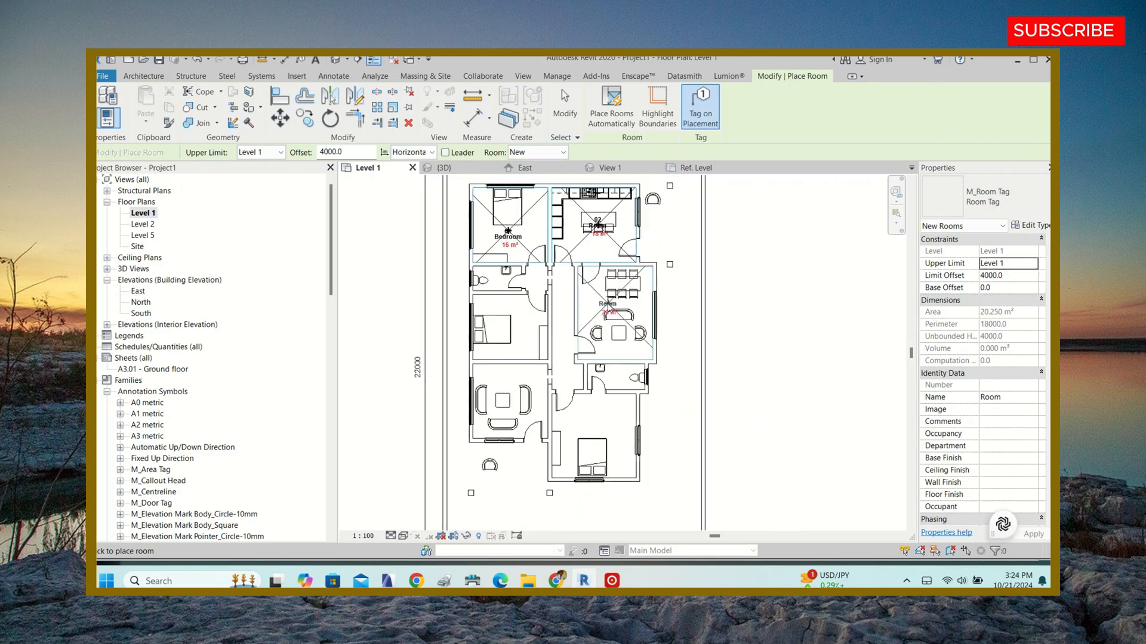
pyautogui.scroll(-3, 604, 301)
pyautogui.scroll(3, 577, 358)
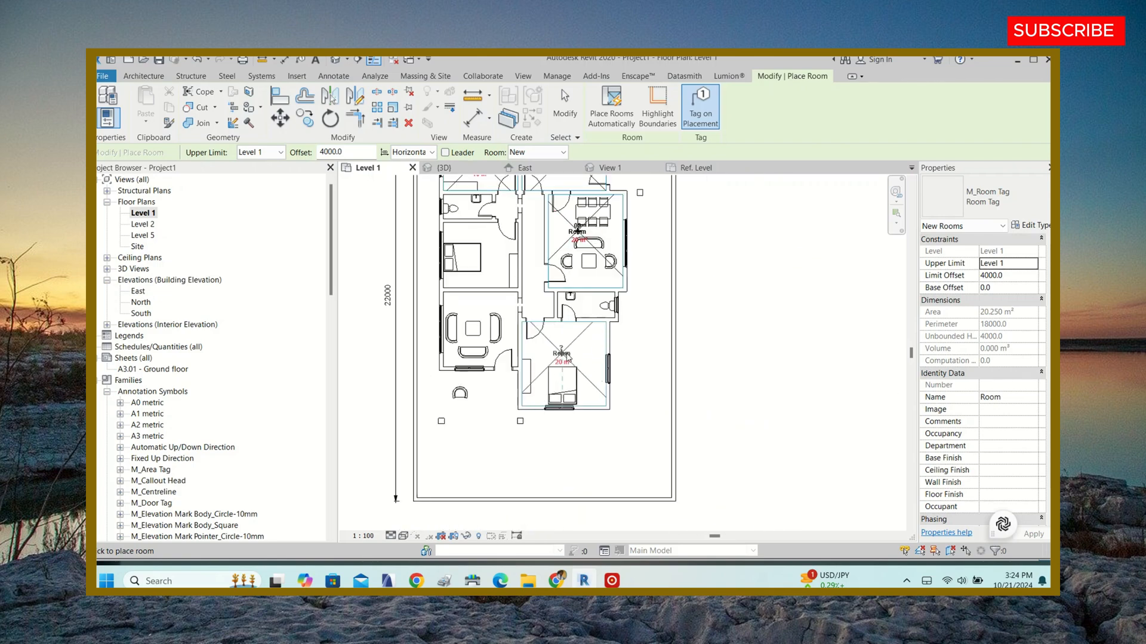
# - Place tagged rooms in the two remaining bedrooms, the sitting room, both bathrooms and the corridor
pyautogui.click(562, 355)
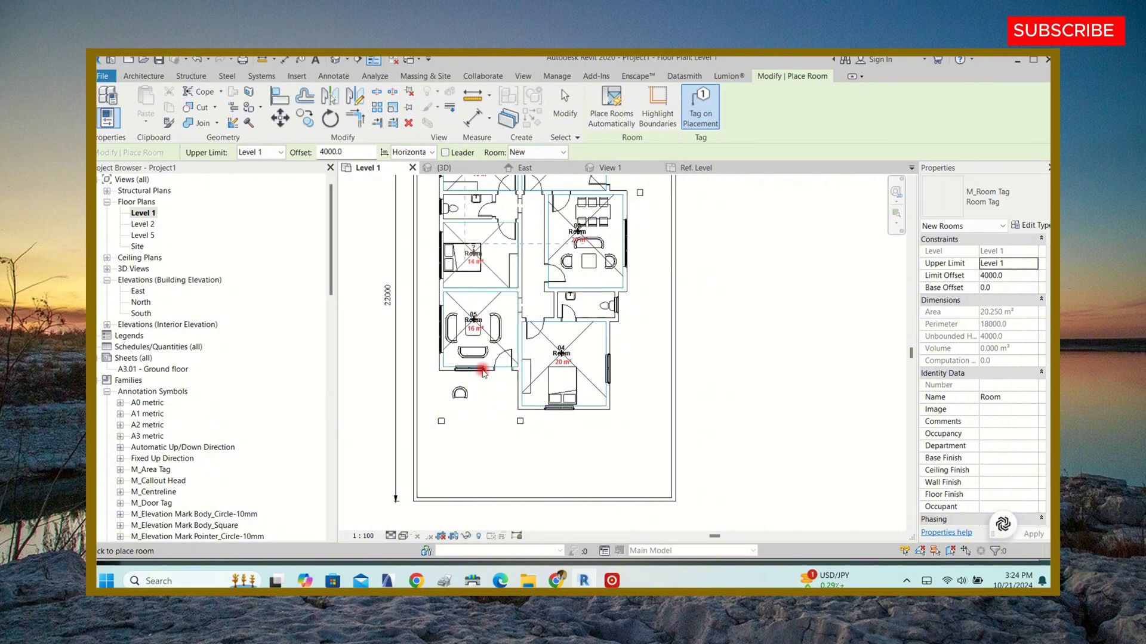
pyautogui.scroll(3, 484, 373)
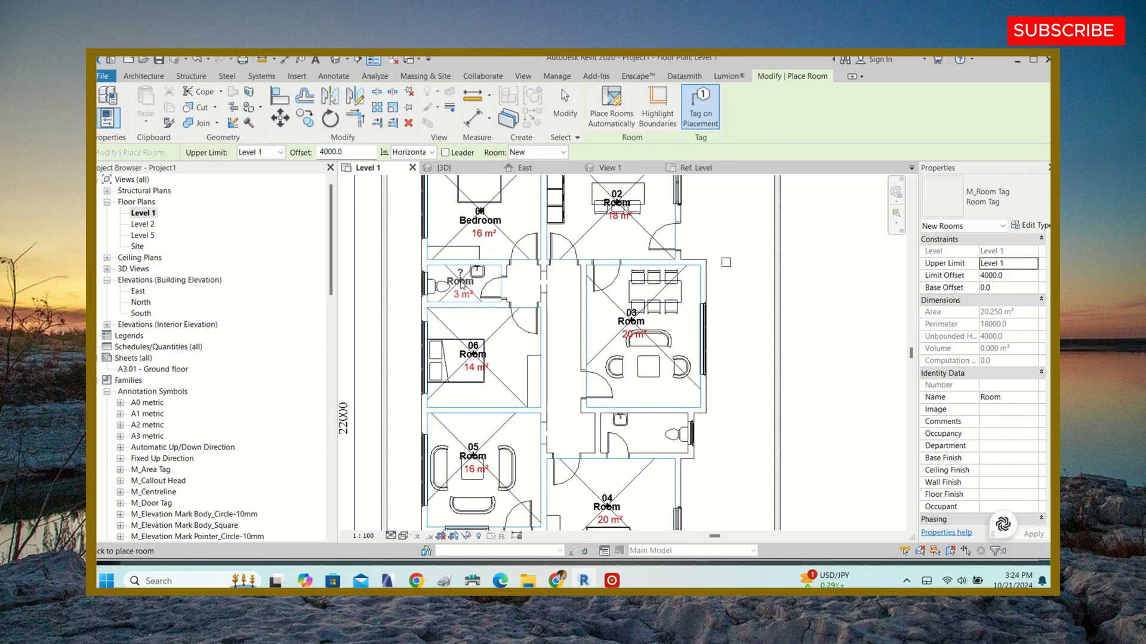
pyautogui.click(461, 285)
pyautogui.scroll(-2, 461, 286)
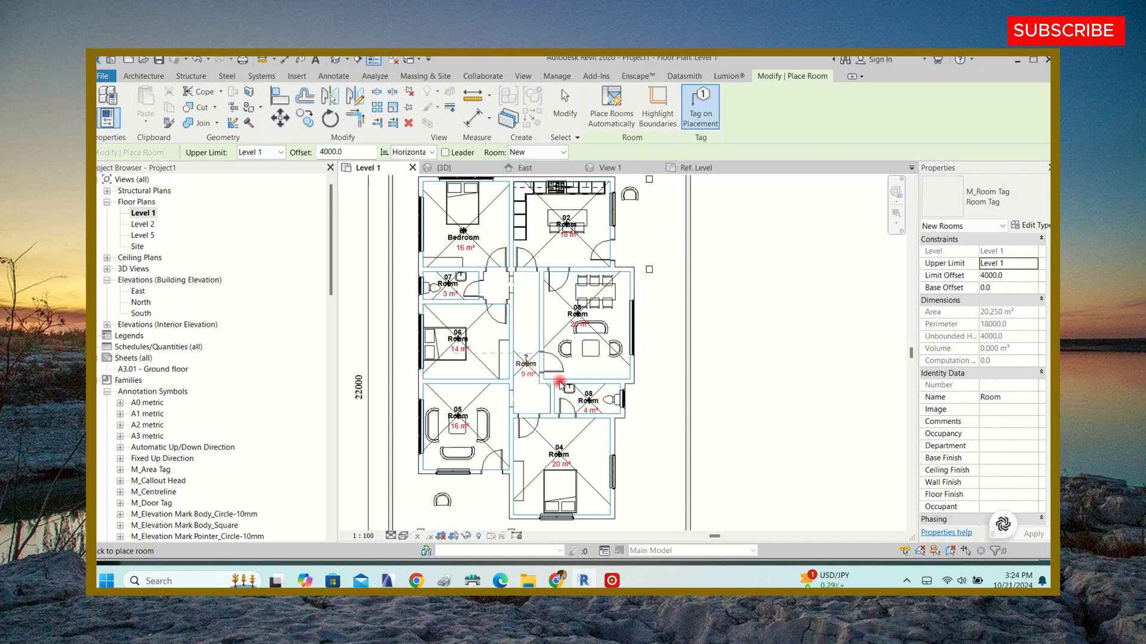
pyautogui.press('Escape')
pyautogui.press('Escape')
# - Move the kitchen's room tag down, clear of the island and its stools
pyautogui.scroll(4, 569, 232)
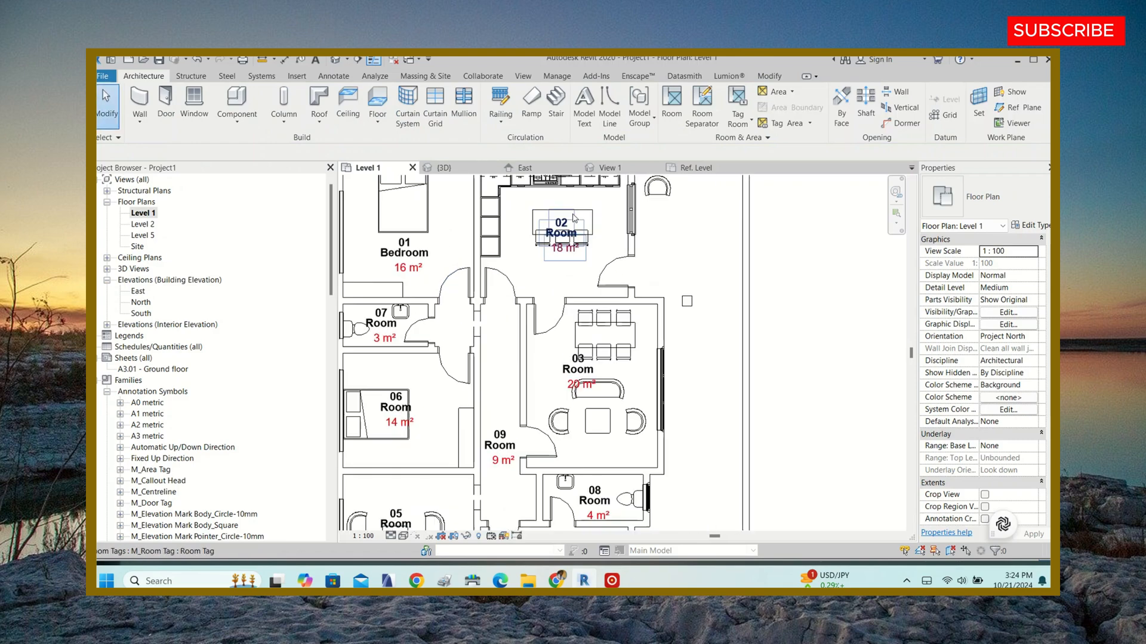
pyautogui.click(572, 265)
pyautogui.click(570, 265)
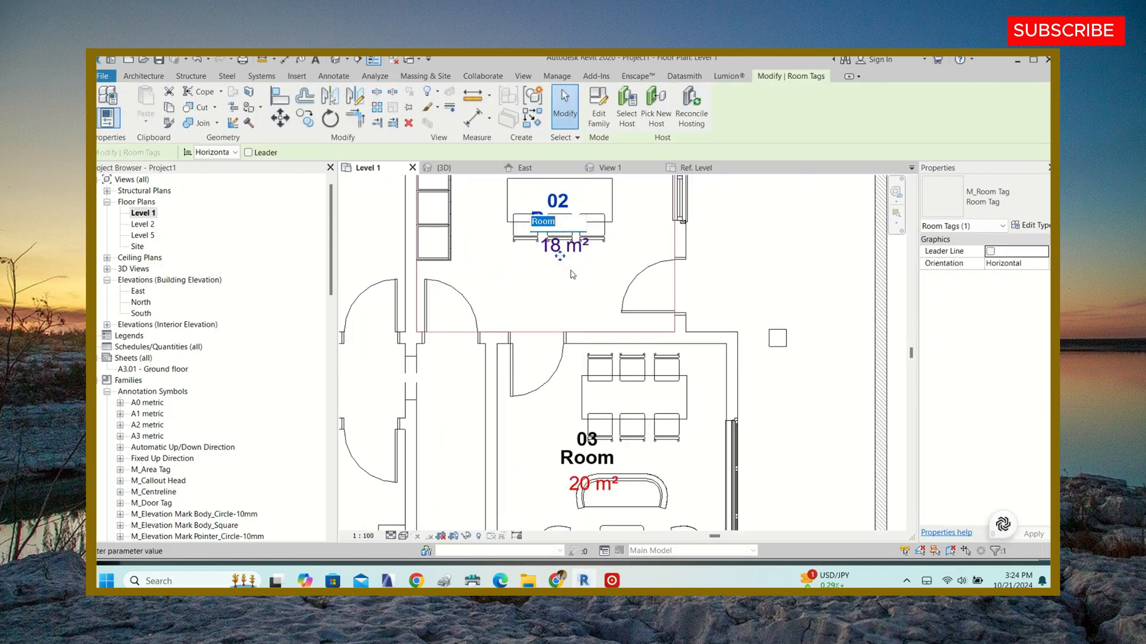
pyautogui.moveTo(577, 257); pyautogui.dragTo(565, 302)
pyautogui.press('Escape')
pyautogui.scroll(-3, 574, 283)
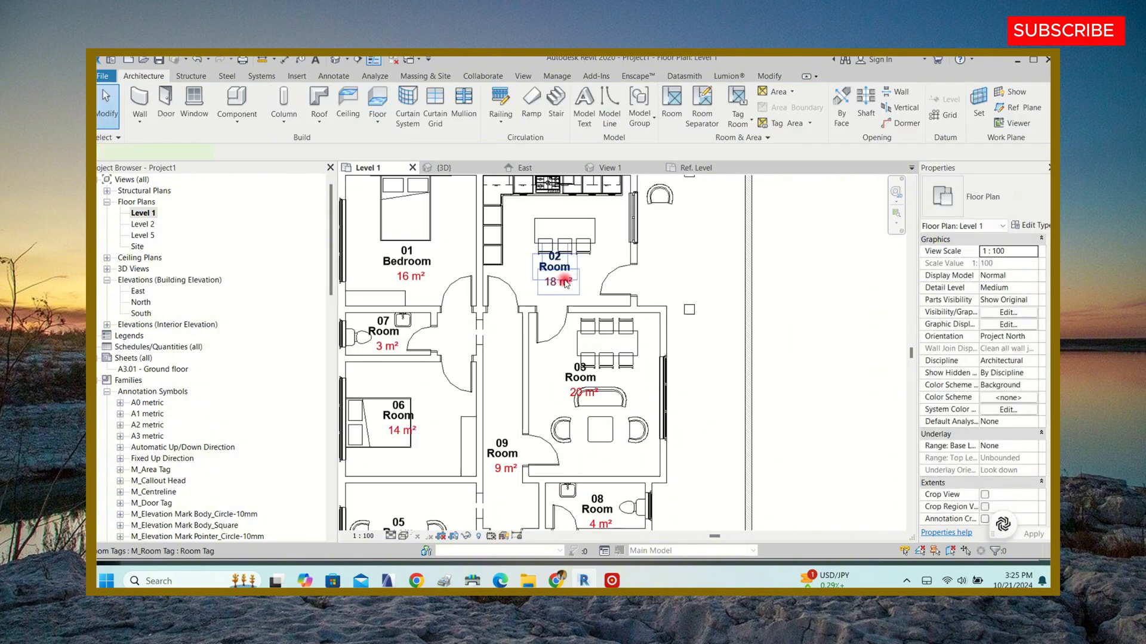
pyautogui.click(564, 280)
pyautogui.press('Down')
pyautogui.press('Down')
pyautogui.press('Down')
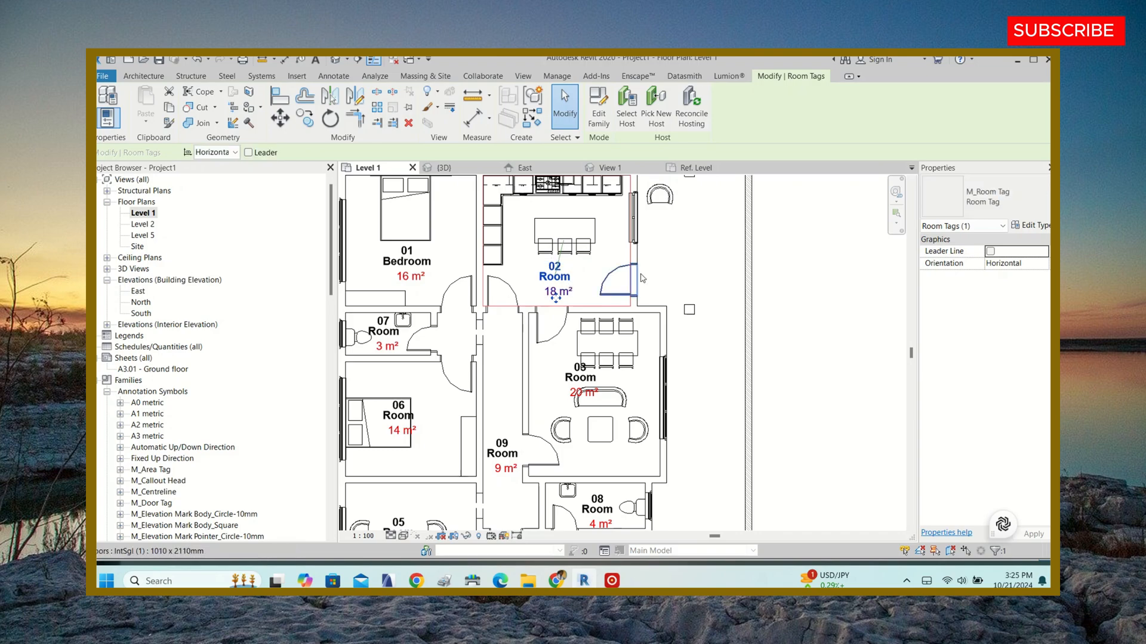
pyautogui.click(458, 261)
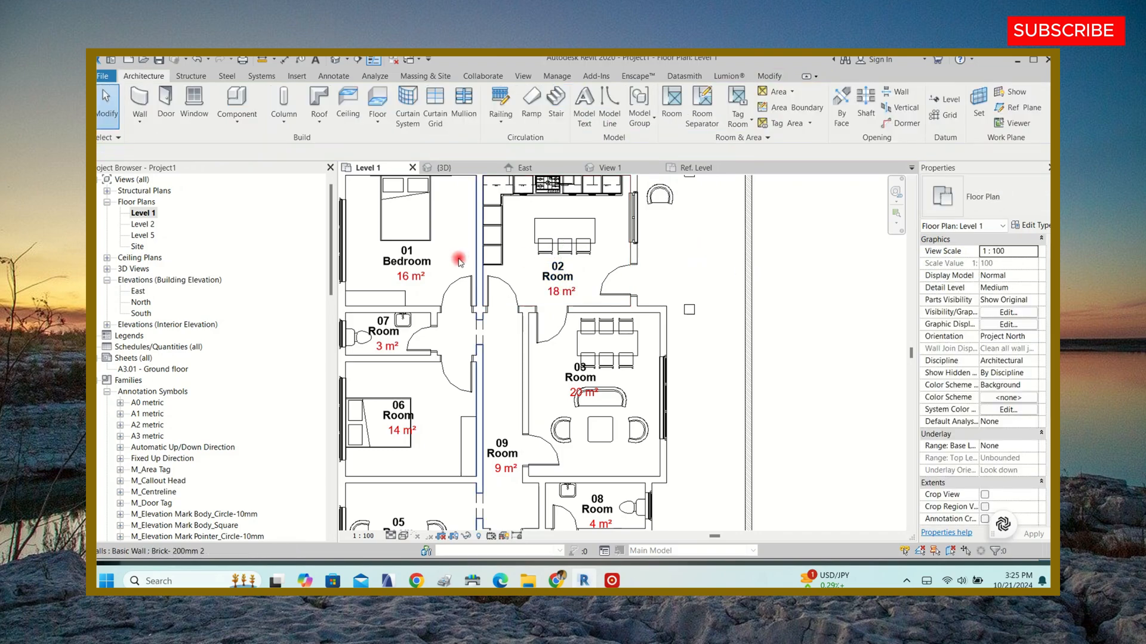
# - Move room 03's tag beside the sofa, inside the room walls, and rename the room Livingroom
pyautogui.scroll(-3, 458, 261)
pyautogui.scroll(5, 525, 293)
pyautogui.doubleClick(523, 332)
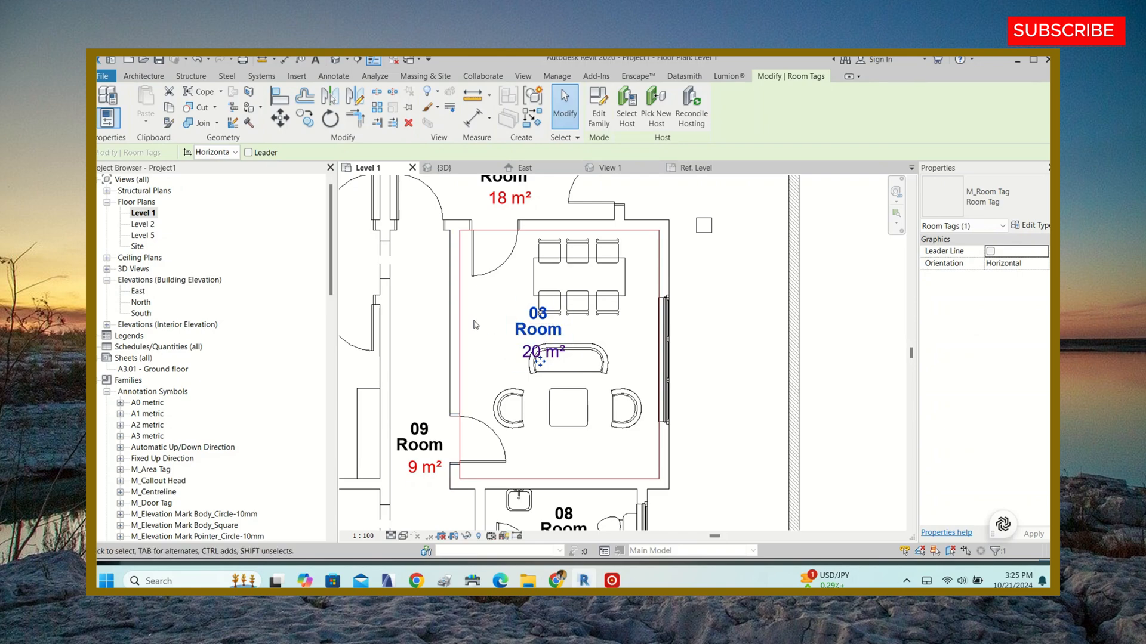
pyautogui.click(507, 338)
pyautogui.moveTo(517, 343); pyautogui.dragTo(482, 338)
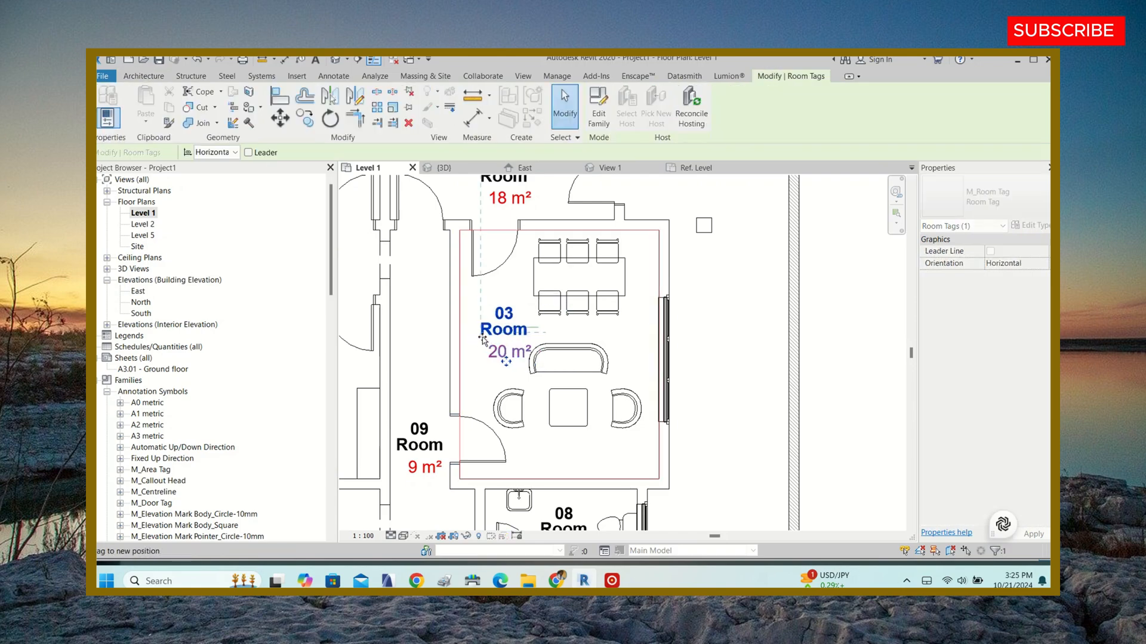
pyautogui.click(509, 329)
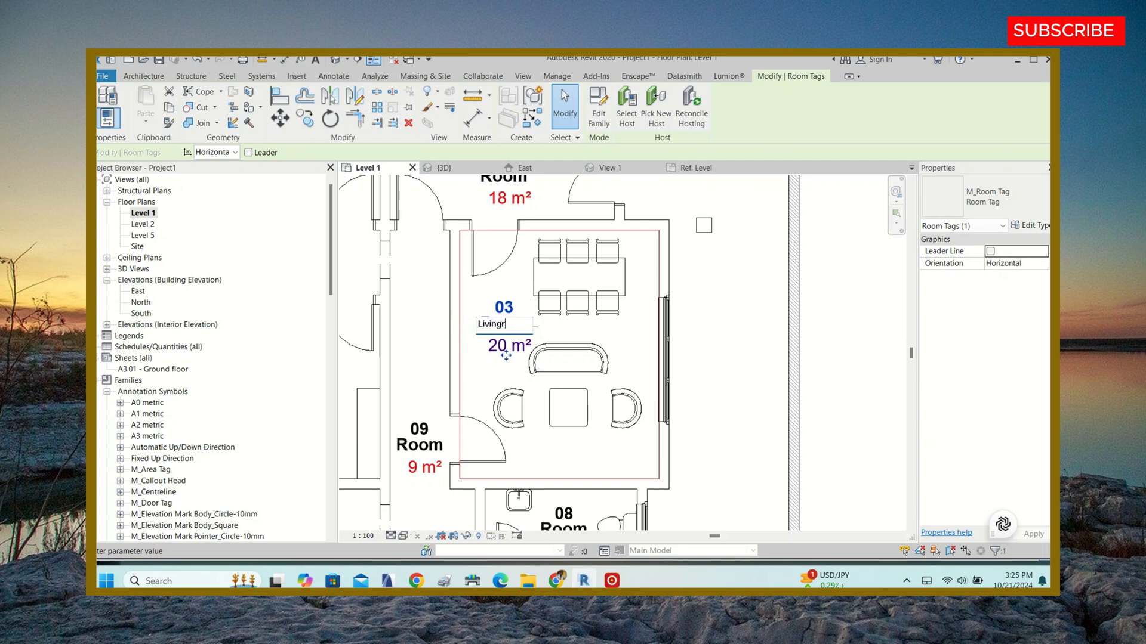
pyautogui.click(749, 328)
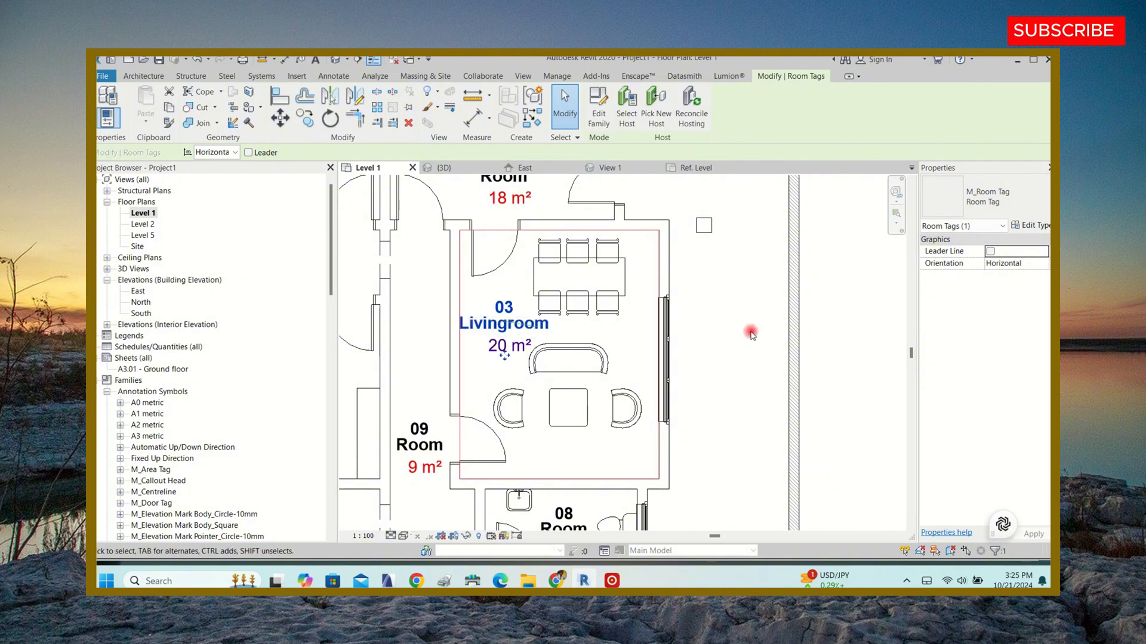
pyautogui.click(479, 327)
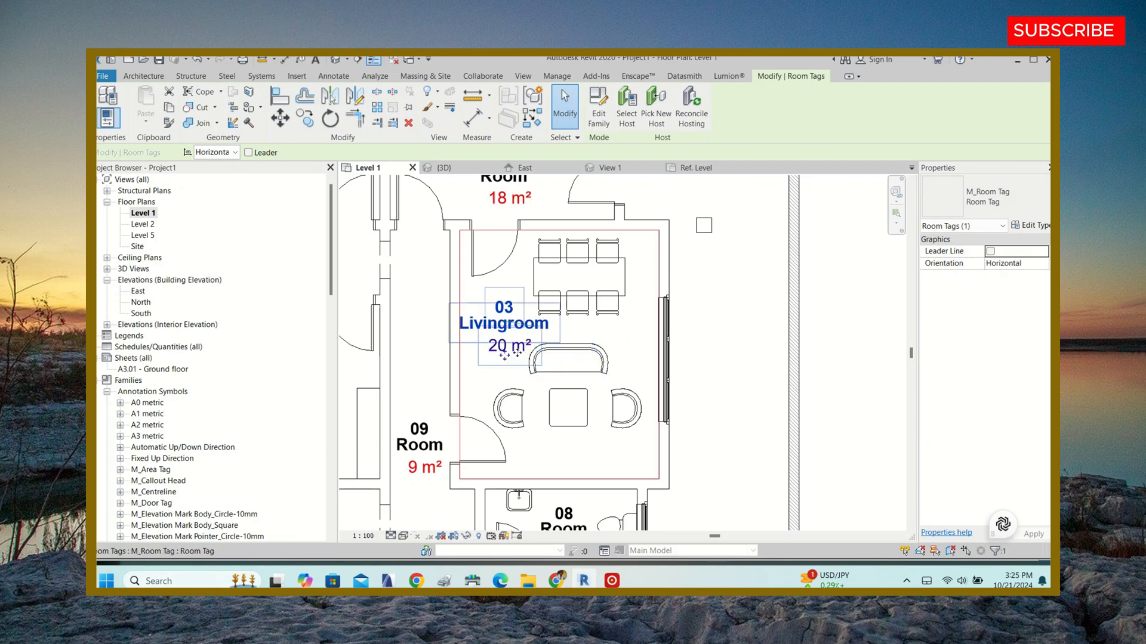
pyautogui.moveTo(517, 353); pyautogui.dragTo(523, 352)
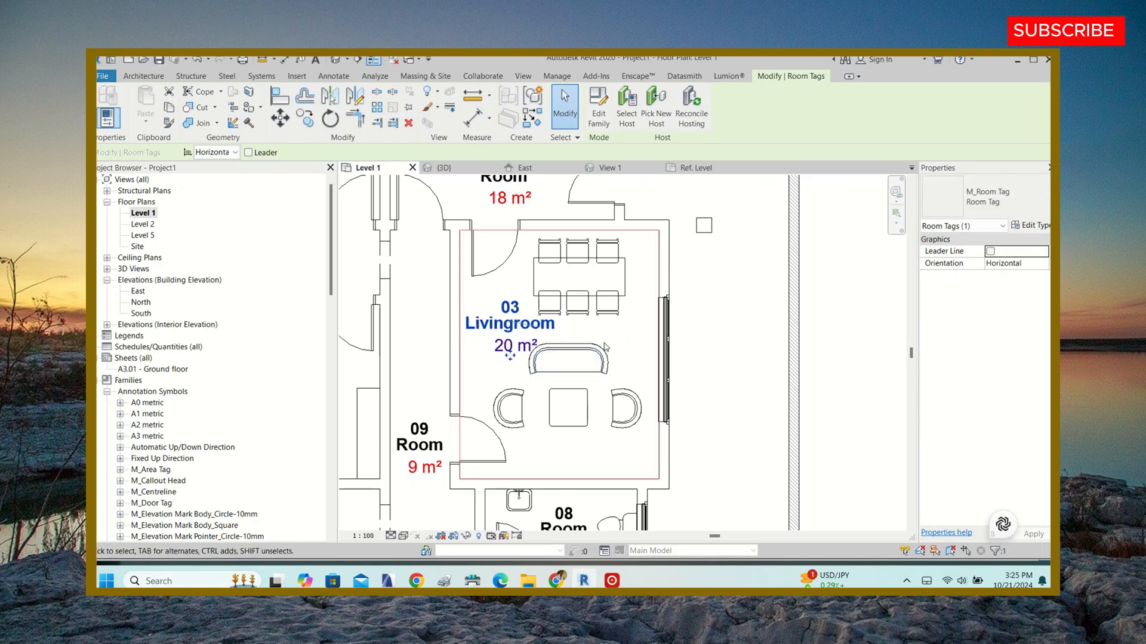
# - Delete the linear dimension between the living room's crescent sofa and the window wall
pyautogui.click(663, 354)
pyautogui.click(606, 358)
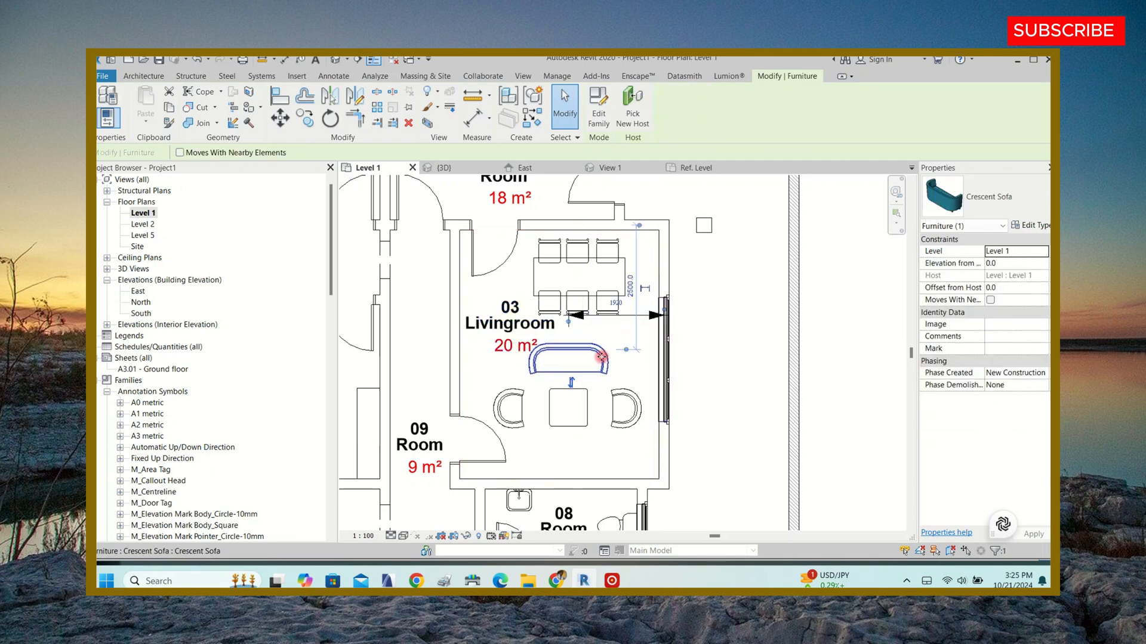
pyautogui.click(725, 321)
pyautogui.click(622, 316)
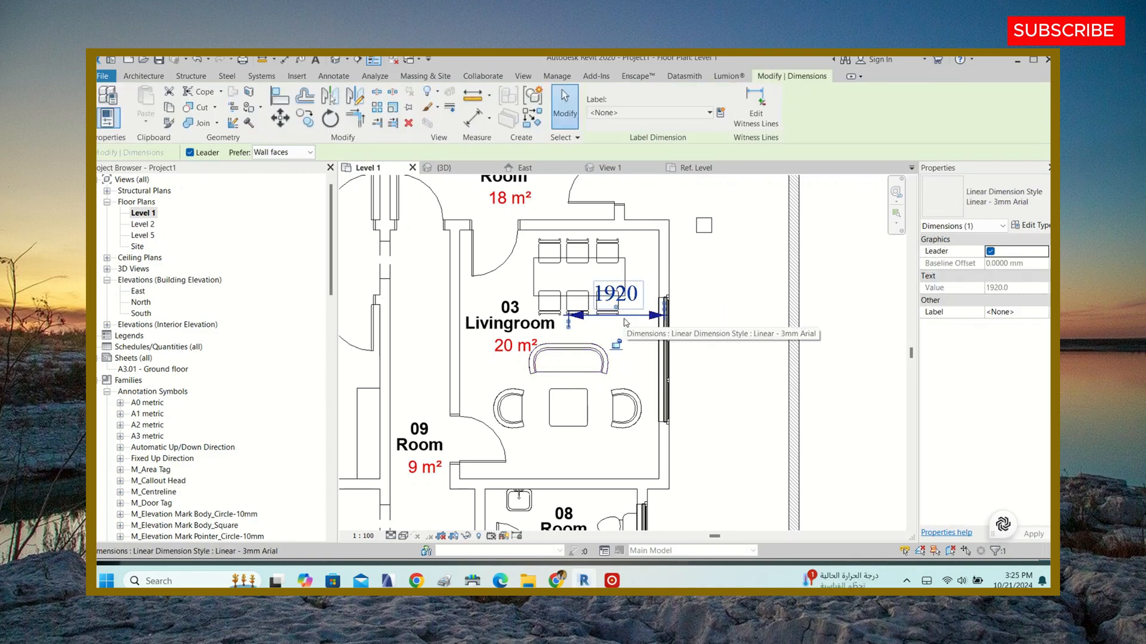
pyautogui.press('Delete')
# - Rename room 02 as kitchen in its room tag
pyautogui.scroll(-5, 640, 334)
pyautogui.scroll(8, 596, 254)
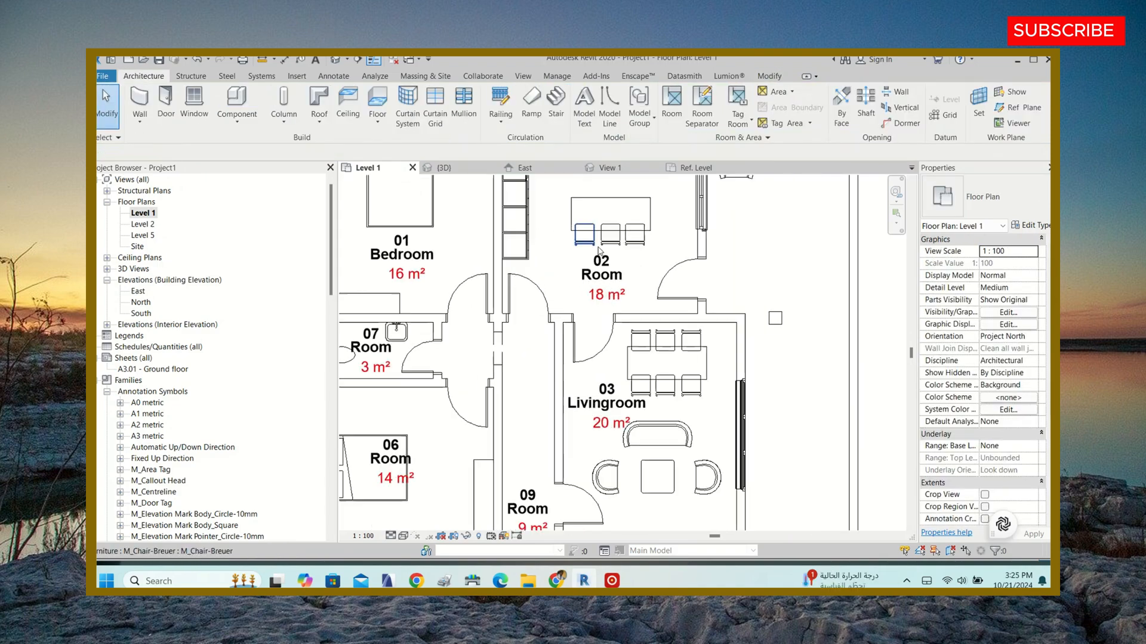
pyautogui.click(608, 288)
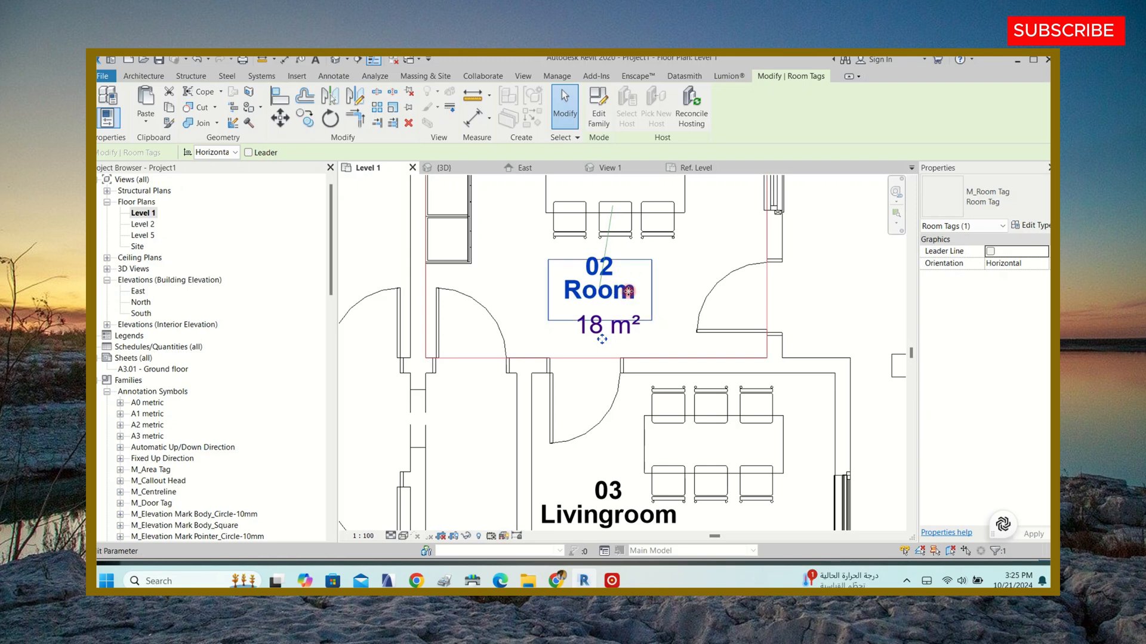
pyautogui.click(628, 292)
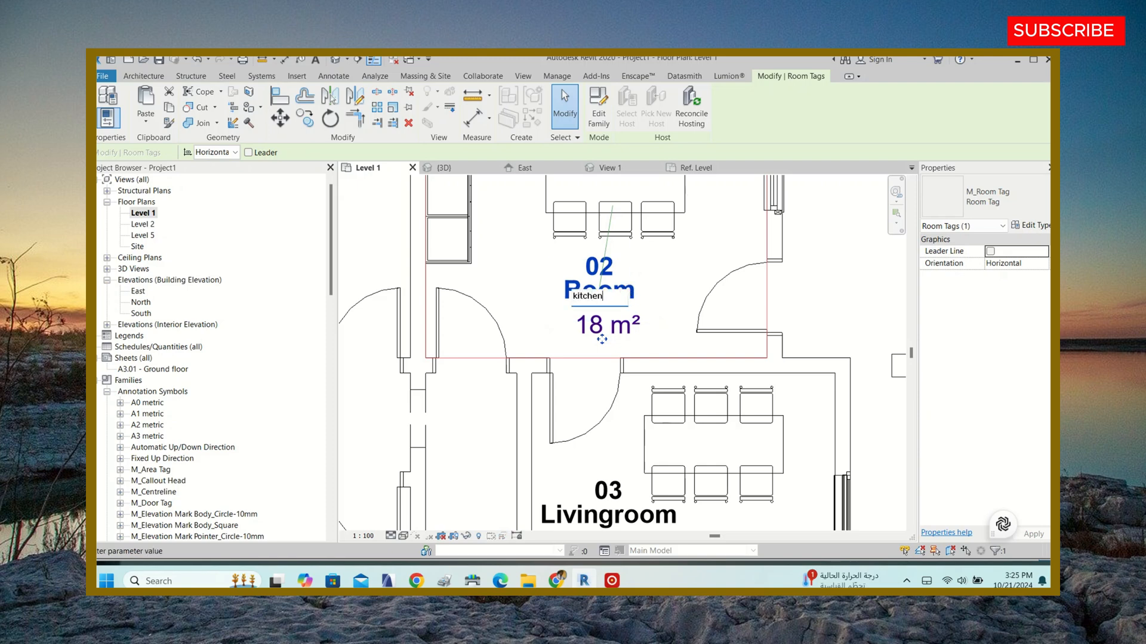
pyautogui.click(544, 267)
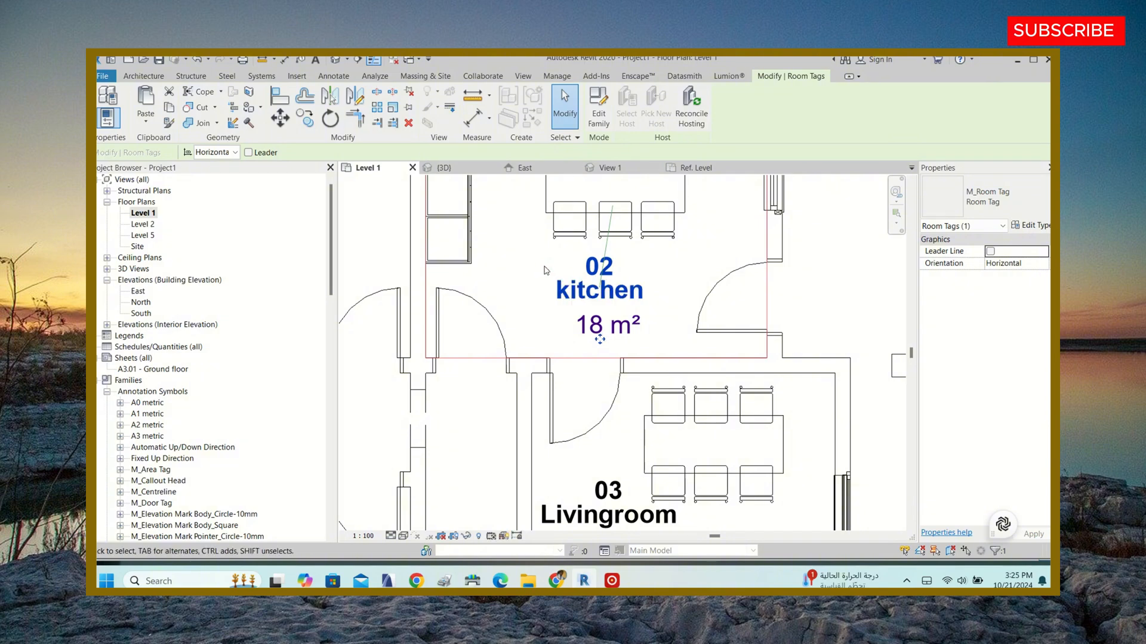
pyautogui.scroll(-5, 544, 270)
pyautogui.click(753, 283)
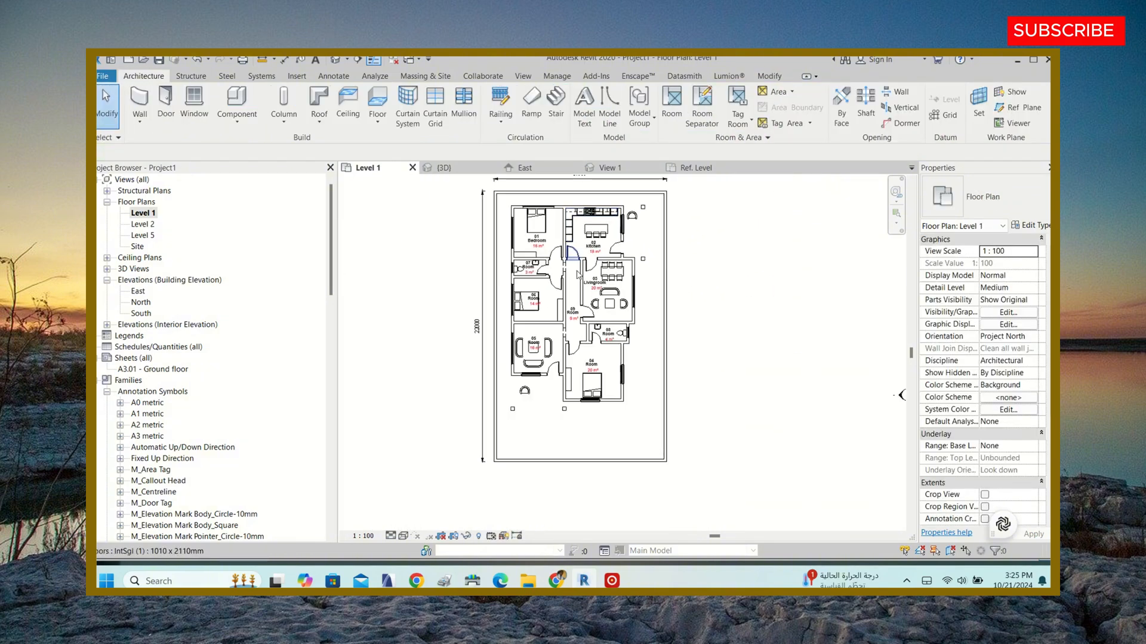
# - Rename room 07, the small bathroom below bedroom 01, as wc
pyautogui.scroll(3, 561, 280)
pyautogui.scroll(3, 495, 310)
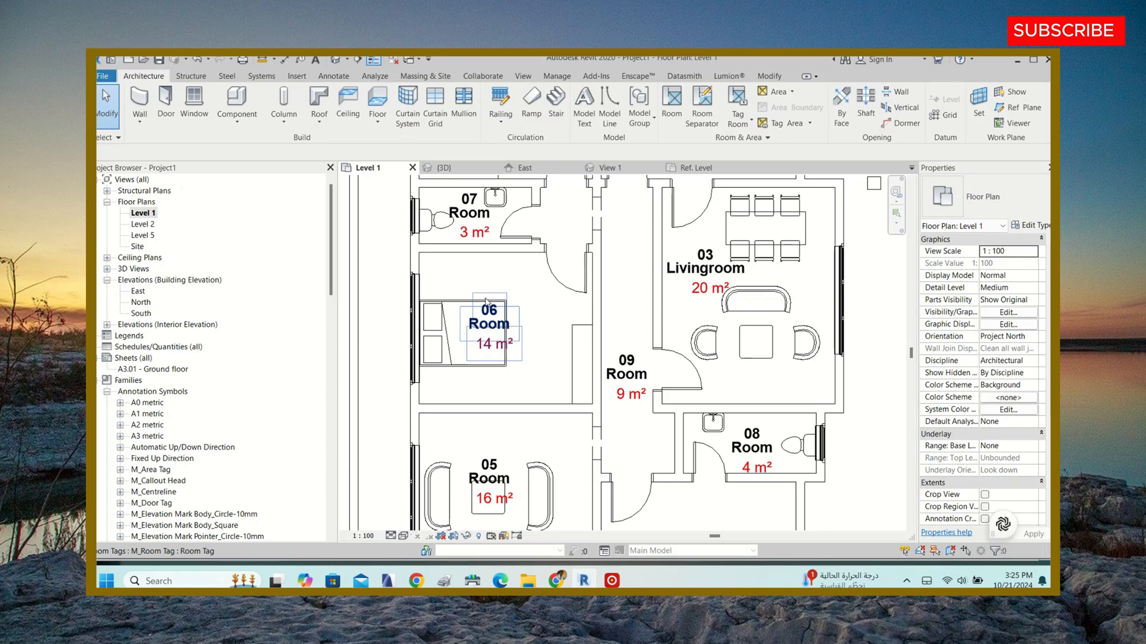
pyautogui.doubleClick(463, 212)
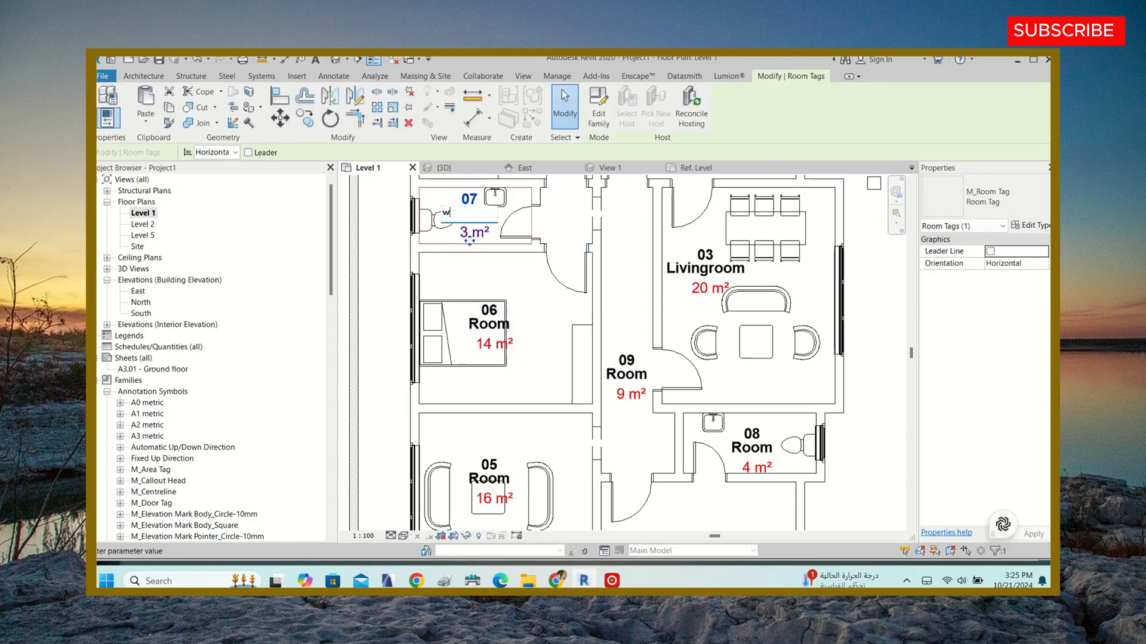
pyautogui.press('Return')
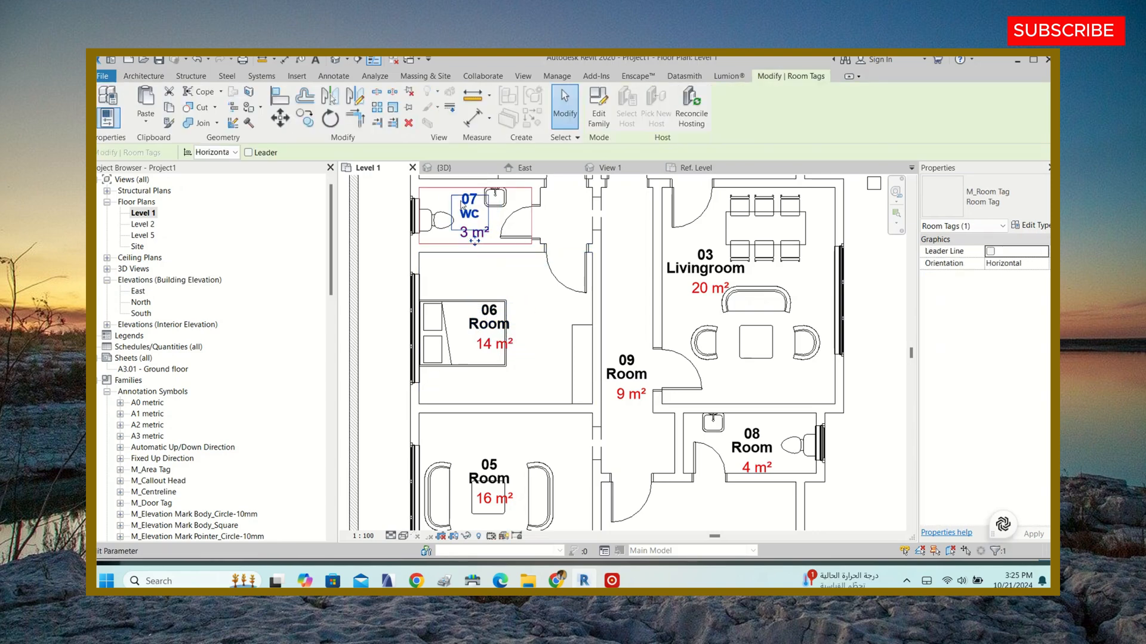
# - Move room 06's tag off the bed into the free floor area beside it
pyautogui.scroll(-2, 504, 334)
pyautogui.click(500, 324)
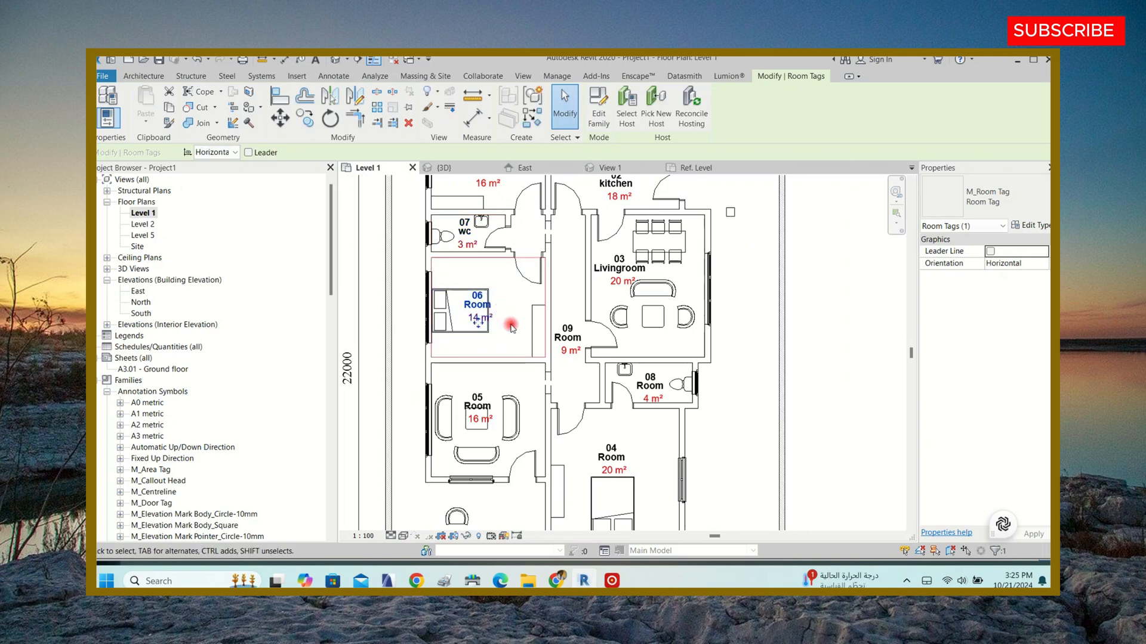
pyautogui.moveTo(500, 325); pyautogui.dragTo(529, 321)
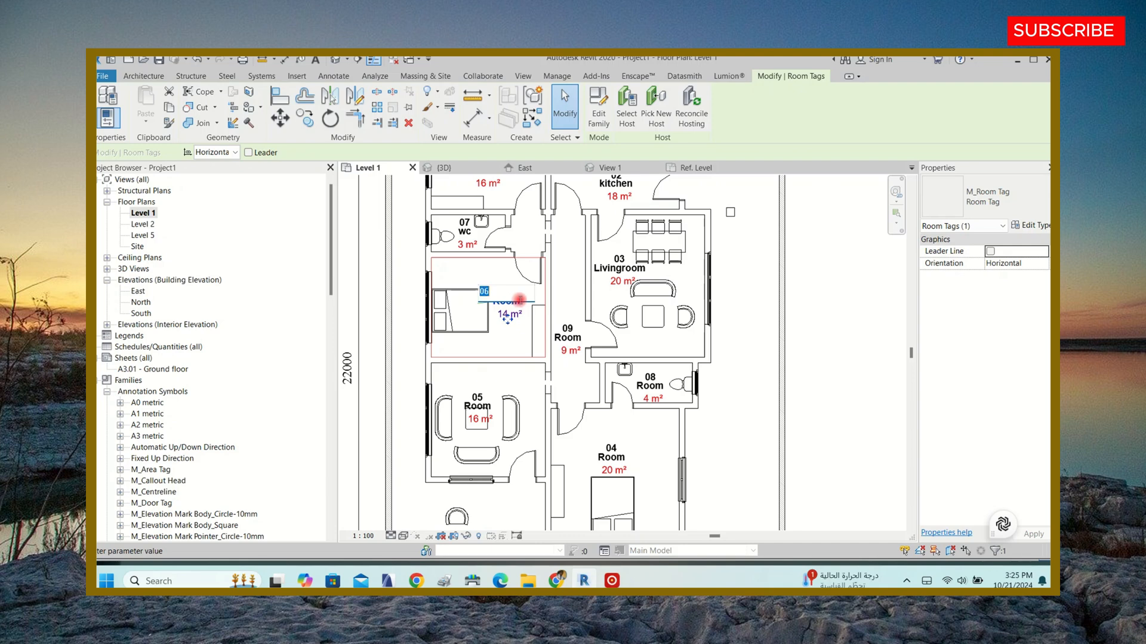
# - Rename room 06 as Bedroom in its room tag
pyautogui.click(519, 300)
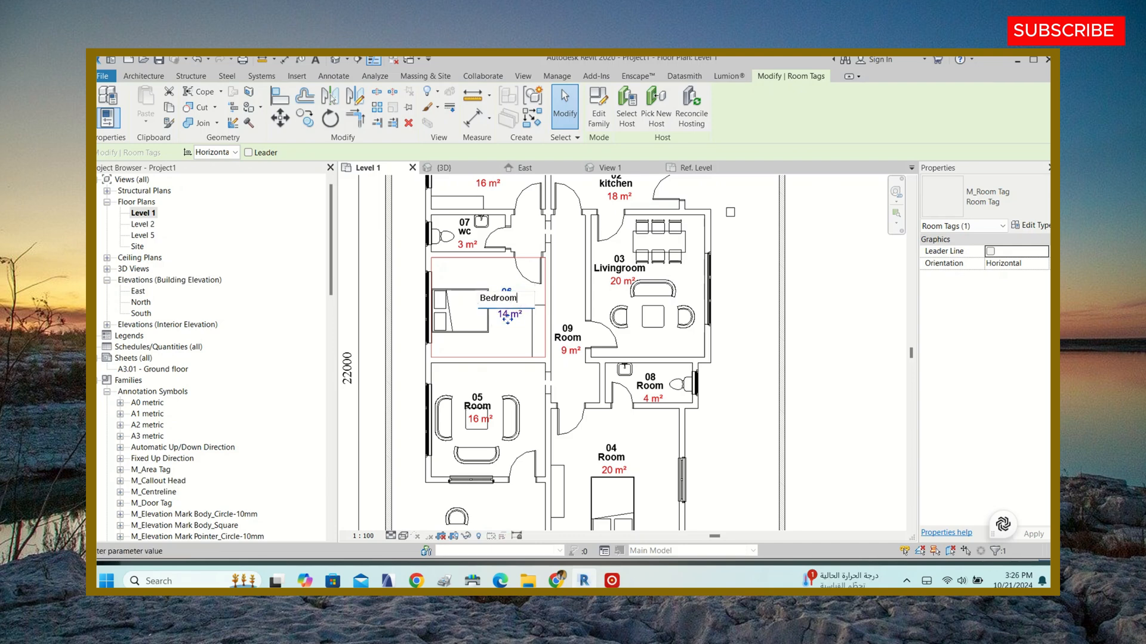
pyautogui.click(530, 343)
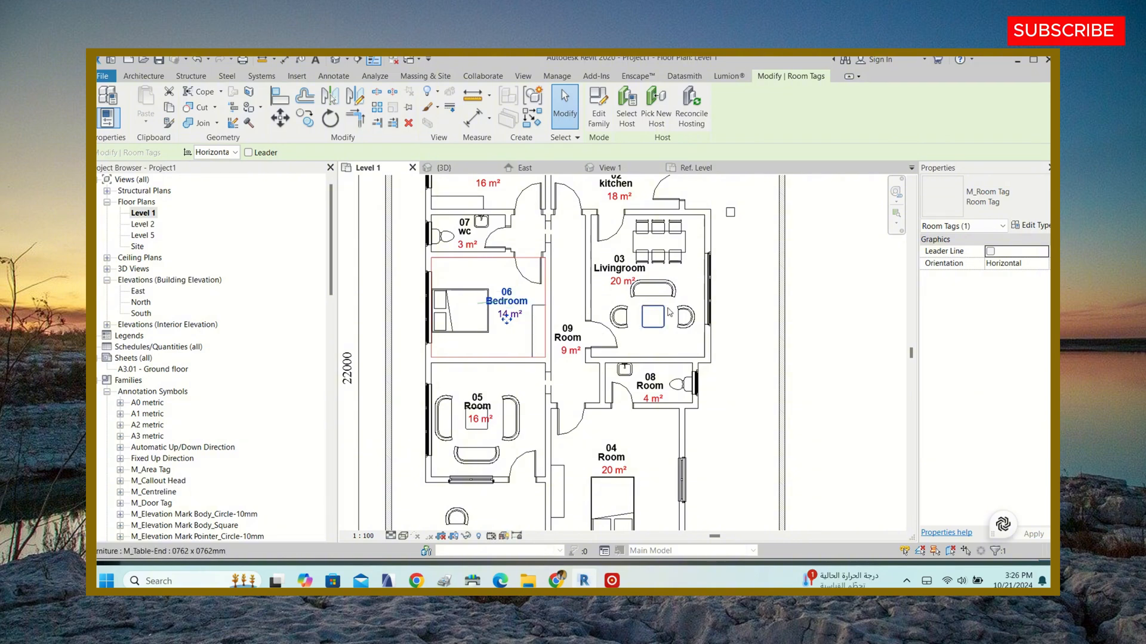
pyautogui.click(769, 322)
# - Move room 06's tag down toward the bedroom's lower wall, into the free space beside the wardrobe
pyautogui.scroll(1, 524, 305)
pyautogui.scroll(1, 513, 307)
pyautogui.click(507, 304)
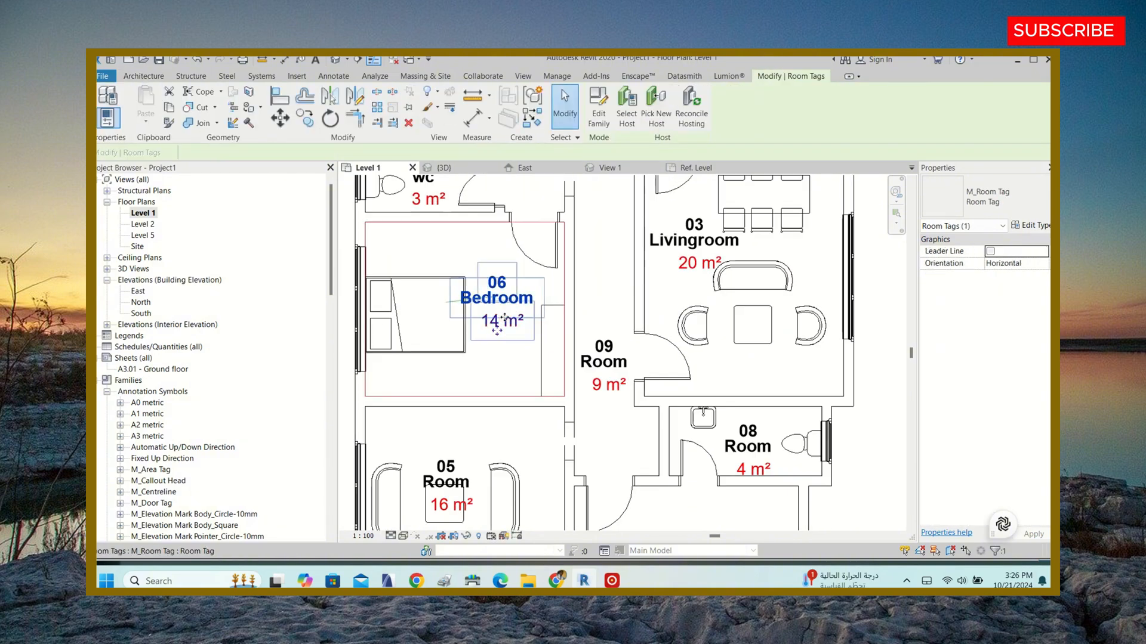
pyautogui.click(503, 301)
pyautogui.click(514, 365)
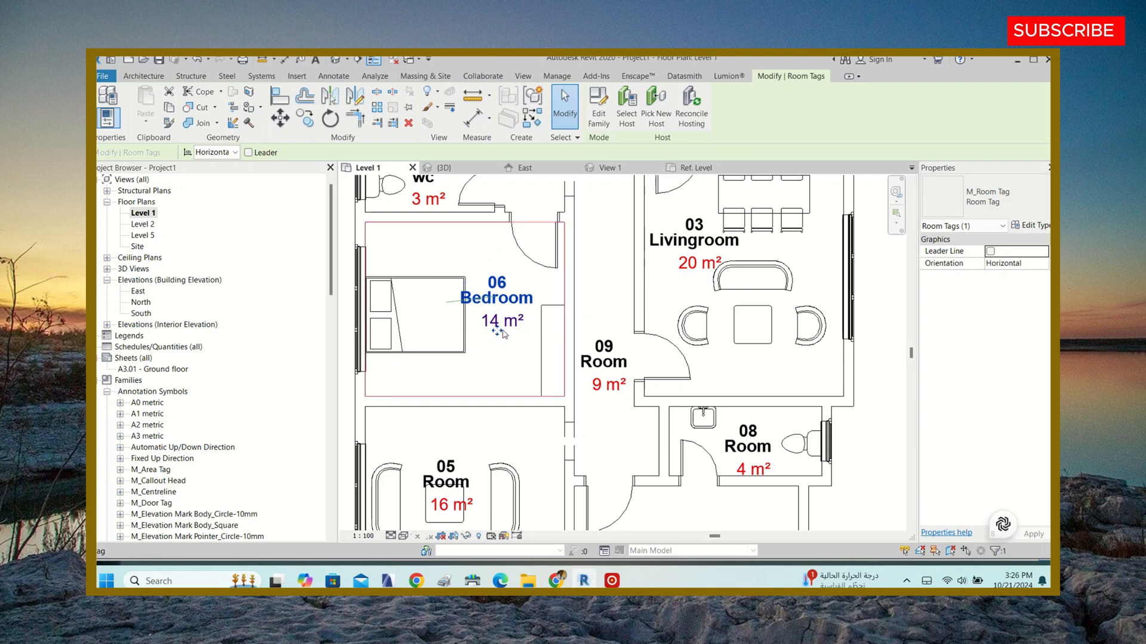
pyautogui.moveTo(496, 332); pyautogui.dragTo(495, 391)
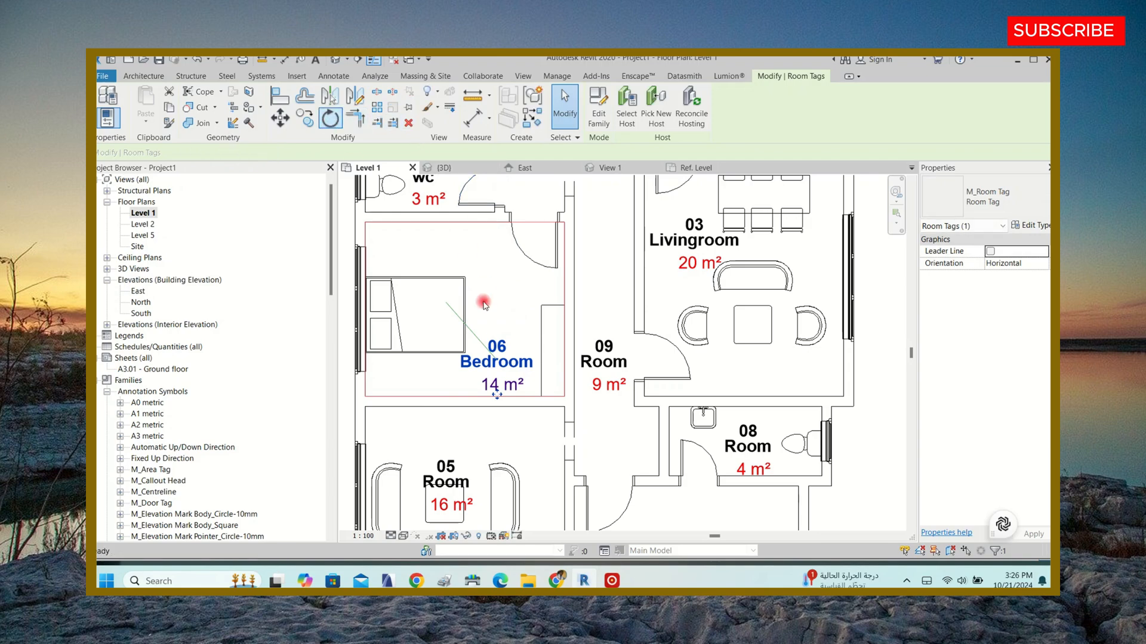
# - Try to rotate room 06's tag by 90° and nudge it back up clear of the bedroom's lower wall
pyautogui.press('r')
pyautogui.press('o')
pyautogui.click(496, 319)
pyautogui.write('90')
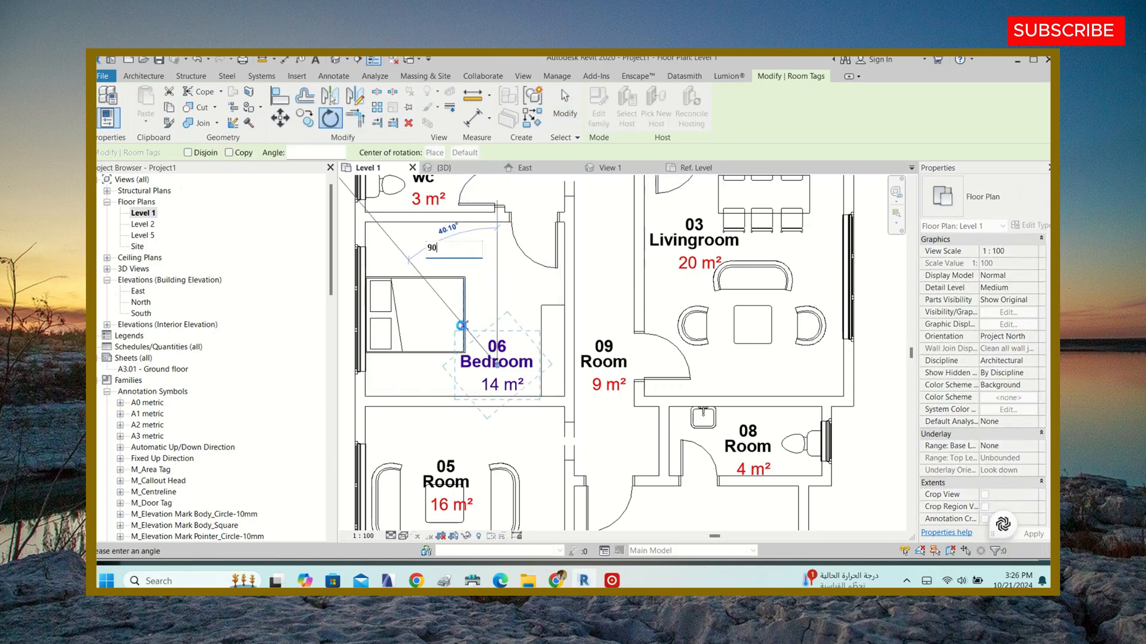
pyautogui.press('Return')
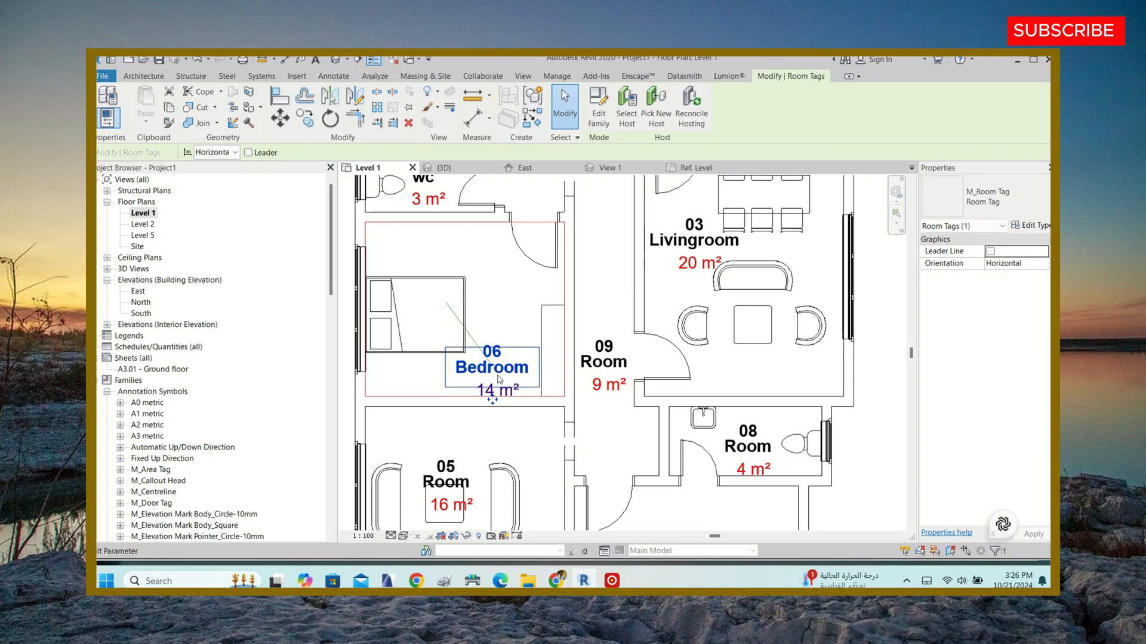
pyautogui.moveTo(492, 400); pyautogui.dragTo(492, 394)
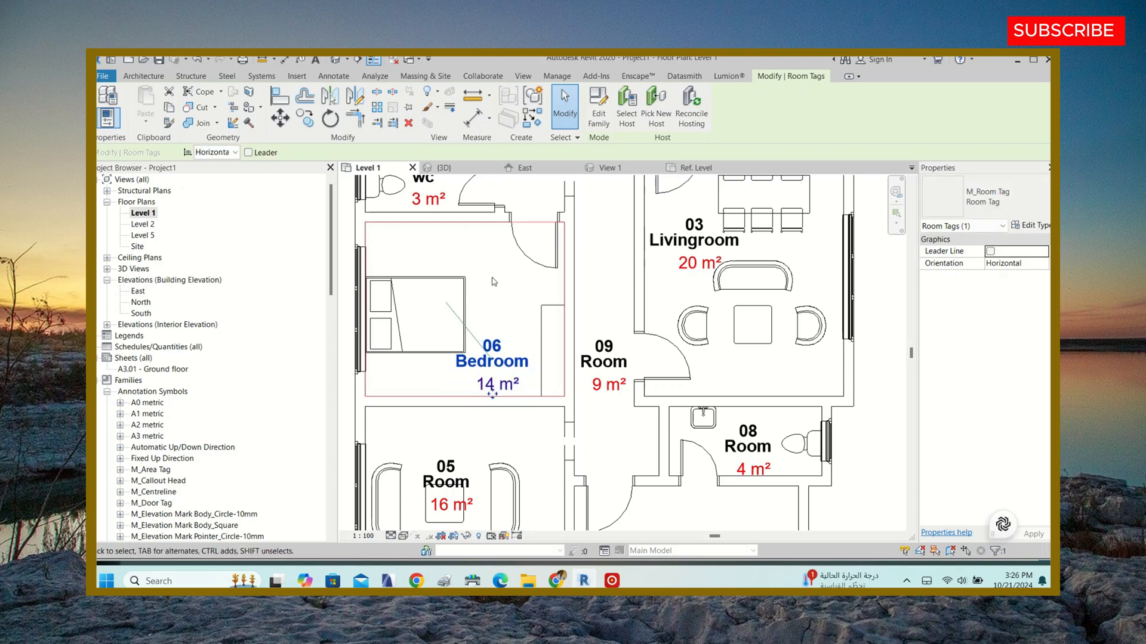
pyautogui.scroll(-2, 493, 281)
pyautogui.click(721, 356)
# - Rename room 09, the narrow passage beside the living room, as Corridore
pyautogui.scroll(-1, 556, 330)
pyautogui.scroll(3, 552, 334)
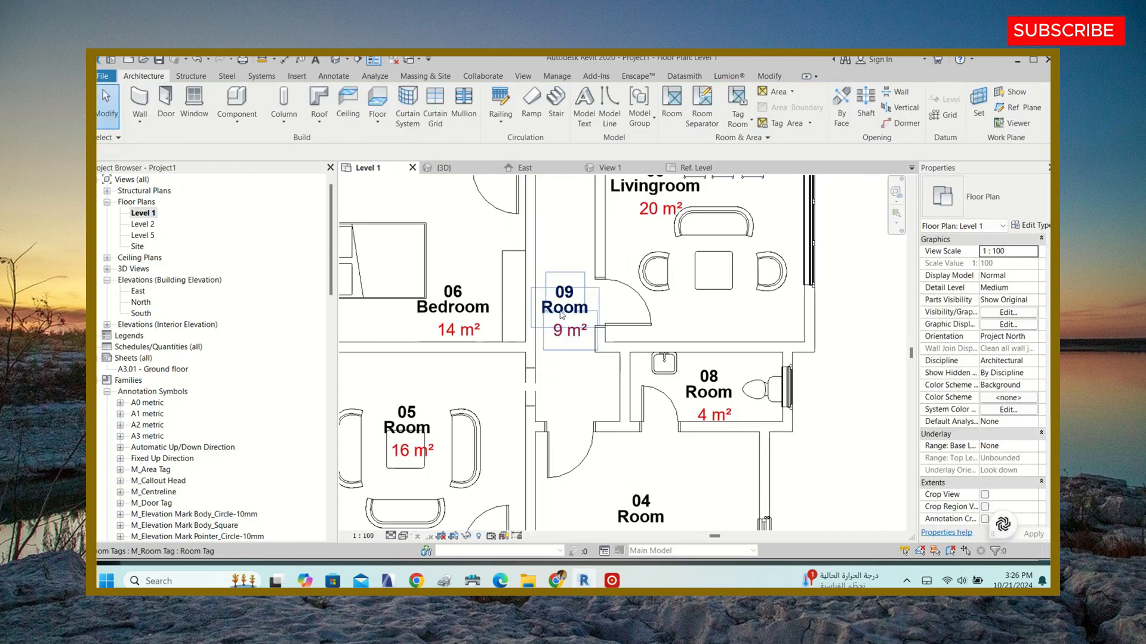
pyautogui.click(561, 315)
pyautogui.click(558, 309)
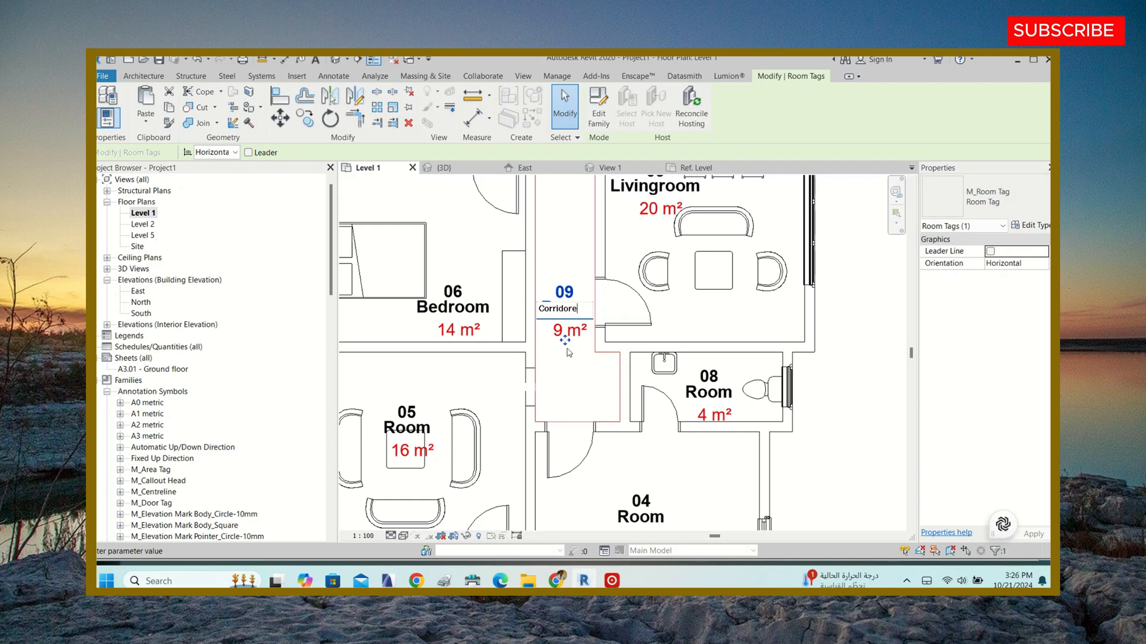
pyautogui.click(573, 371)
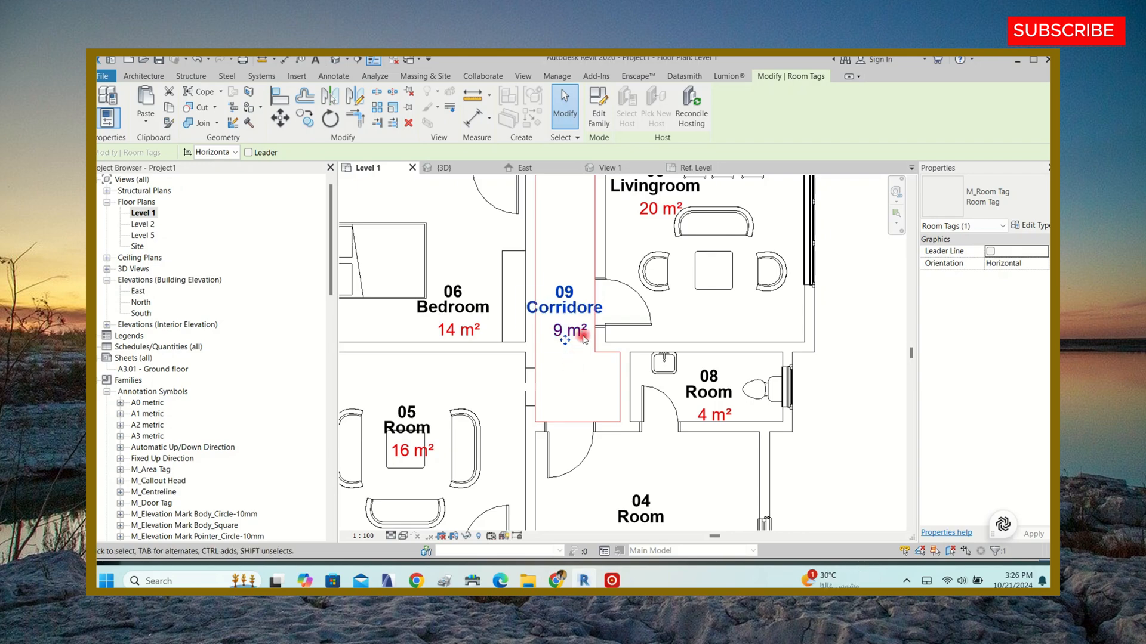
# - Try to rotate the corridor's room tag by 90° and undo the rotation
pyautogui.scroll(-3, 573, 324)
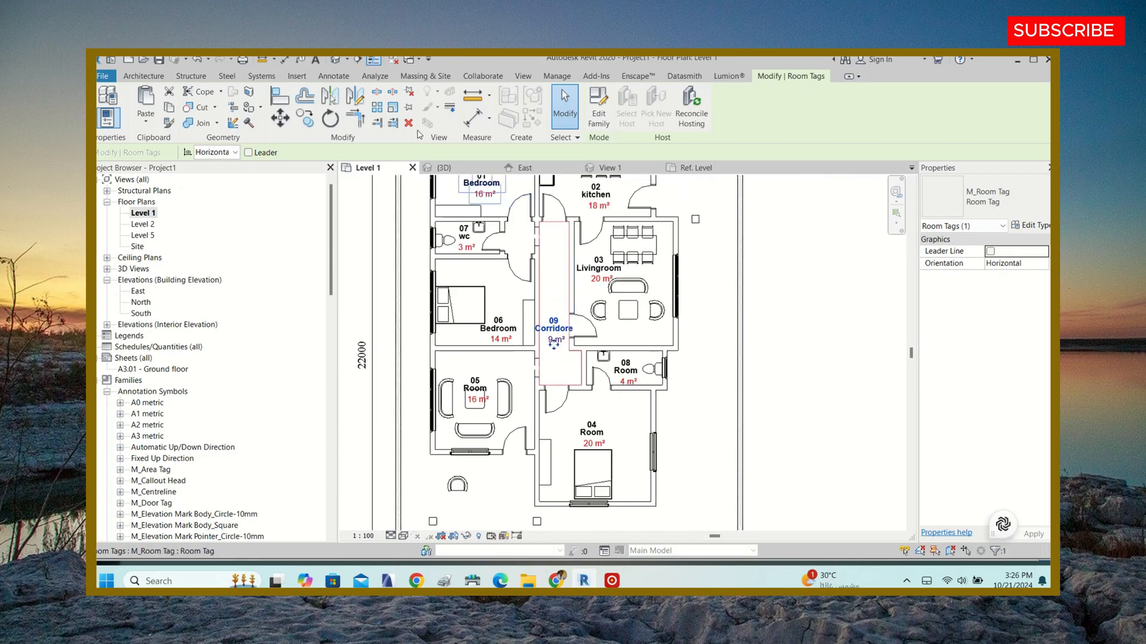
pyautogui.click(330, 116)
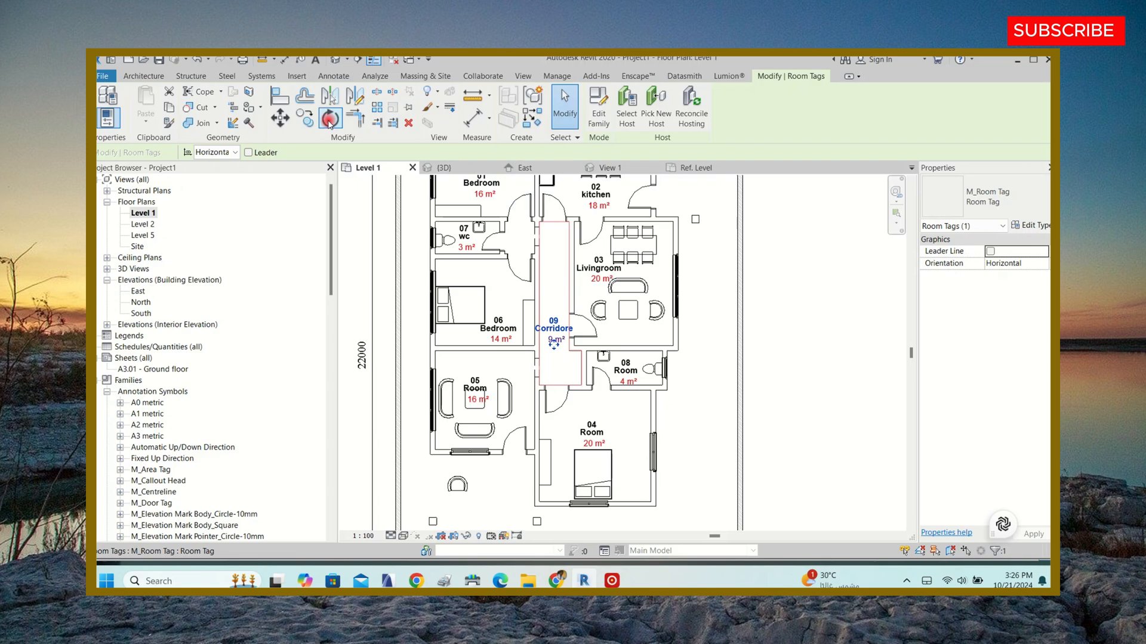
pyautogui.click(557, 282)
pyautogui.write('90')
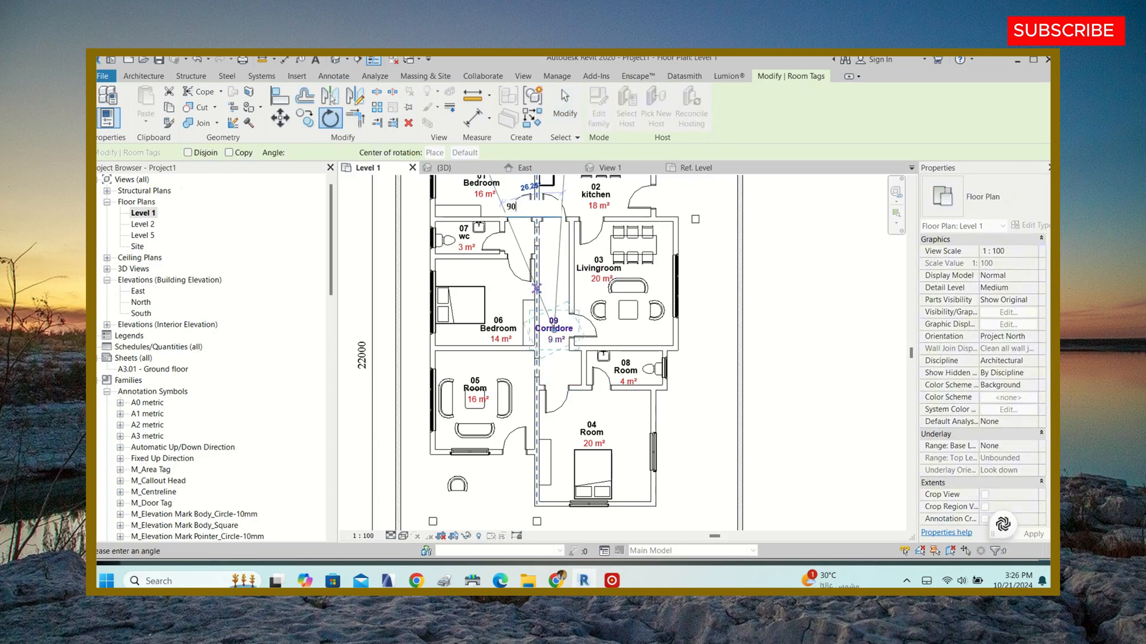
pyautogui.press('Return')
pyautogui.scroll(2, 565, 344)
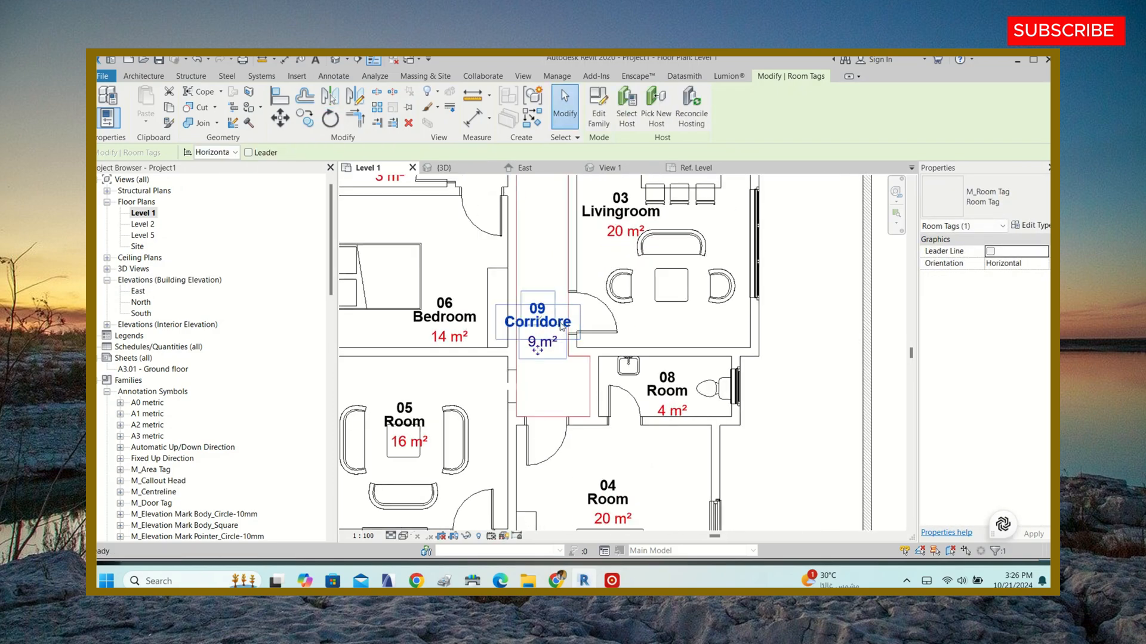
pyautogui.scroll(-2, 566, 345)
pyautogui.hotkey('ctrl', 'z')
pyautogui.press('Escape')
pyautogui.scroll(5, 548, 350)
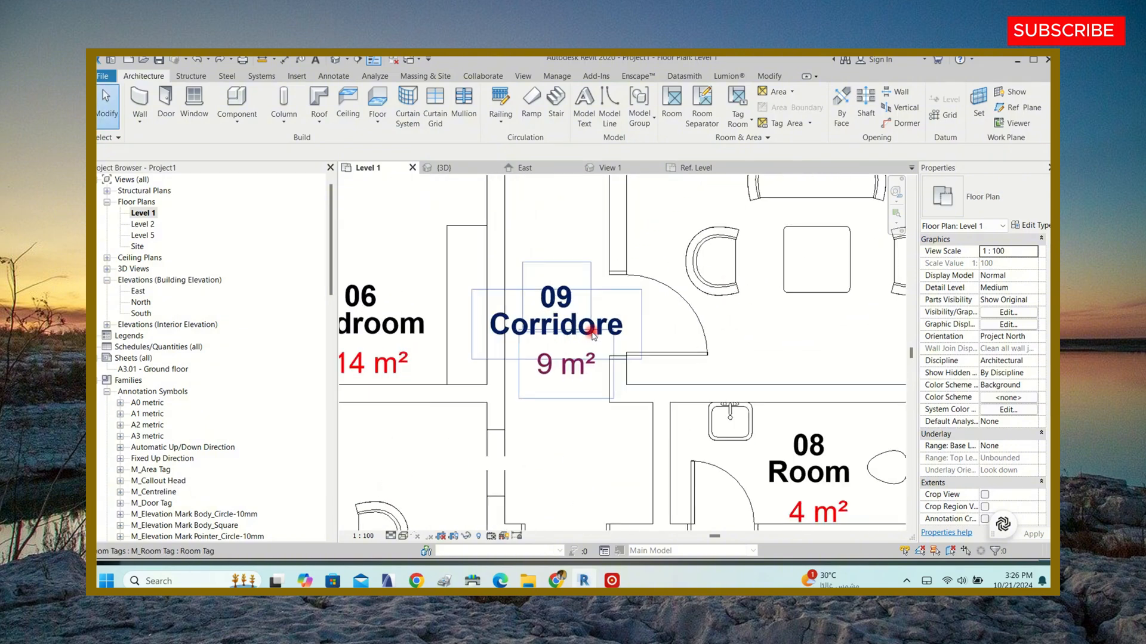
pyautogui.click(593, 336)
# - Rename room 08, the small bathroom below the living room, as Wc
pyautogui.scroll(-6, 591, 346)
pyautogui.scroll(3, 584, 353)
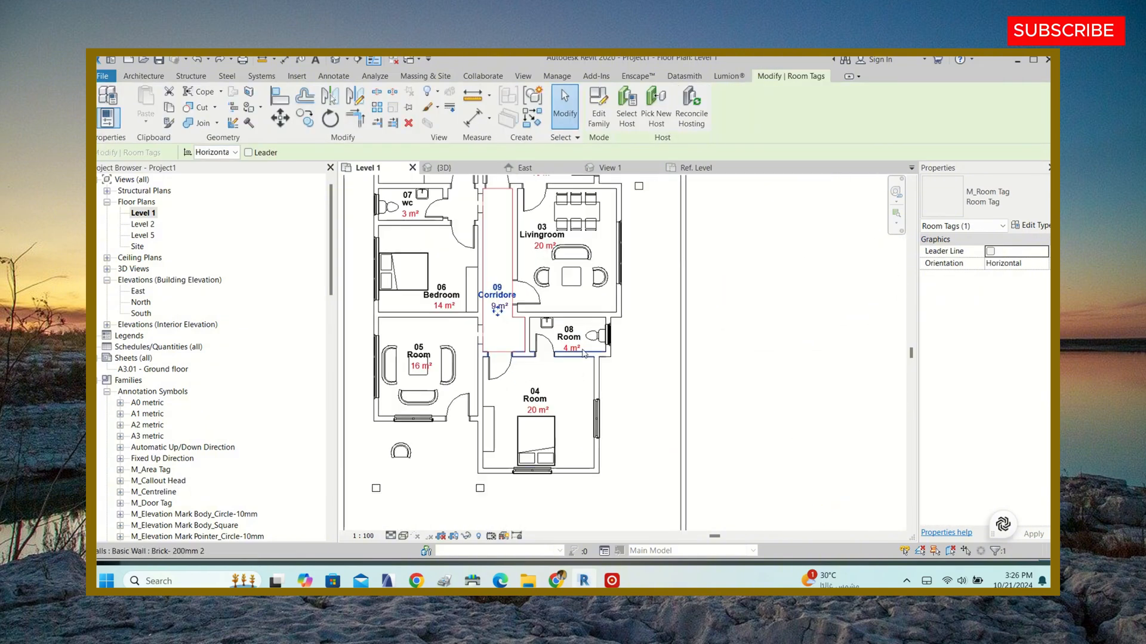
pyautogui.scroll(3, 584, 353)
pyautogui.click(569, 322)
pyautogui.click(569, 320)
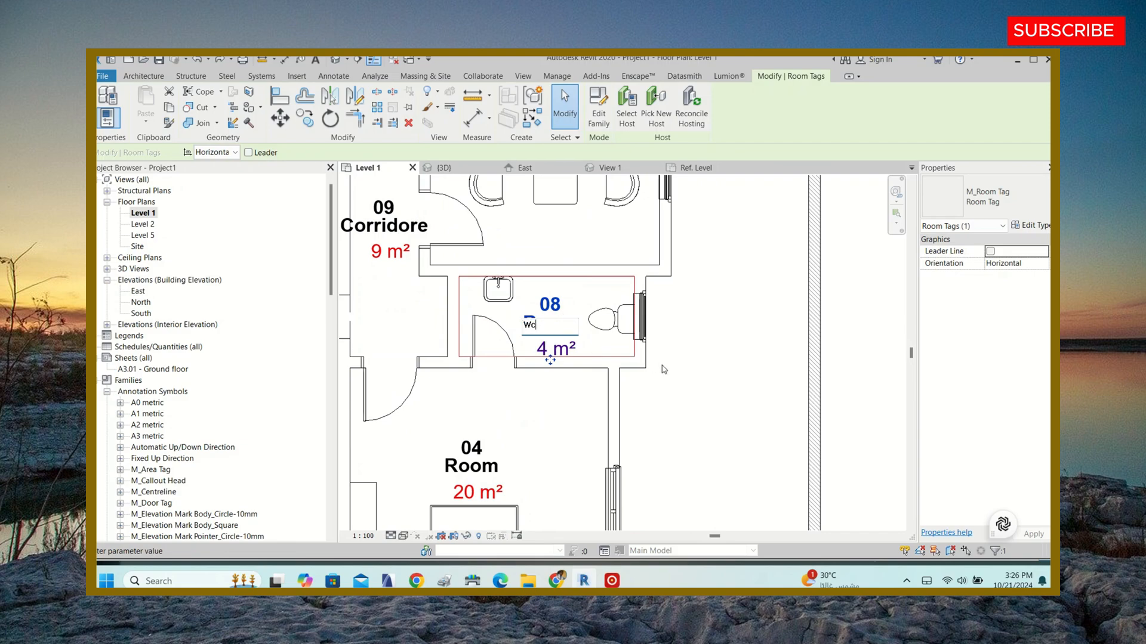
pyautogui.write('Wc')
pyautogui.click(672, 281)
# - Rename room 04, the large room with the bed below the corridor, as Mr.room
pyautogui.scroll(-3, 597, 353)
pyautogui.scroll(3, 591, 358)
pyautogui.click(590, 360)
pyautogui.click(590, 360)
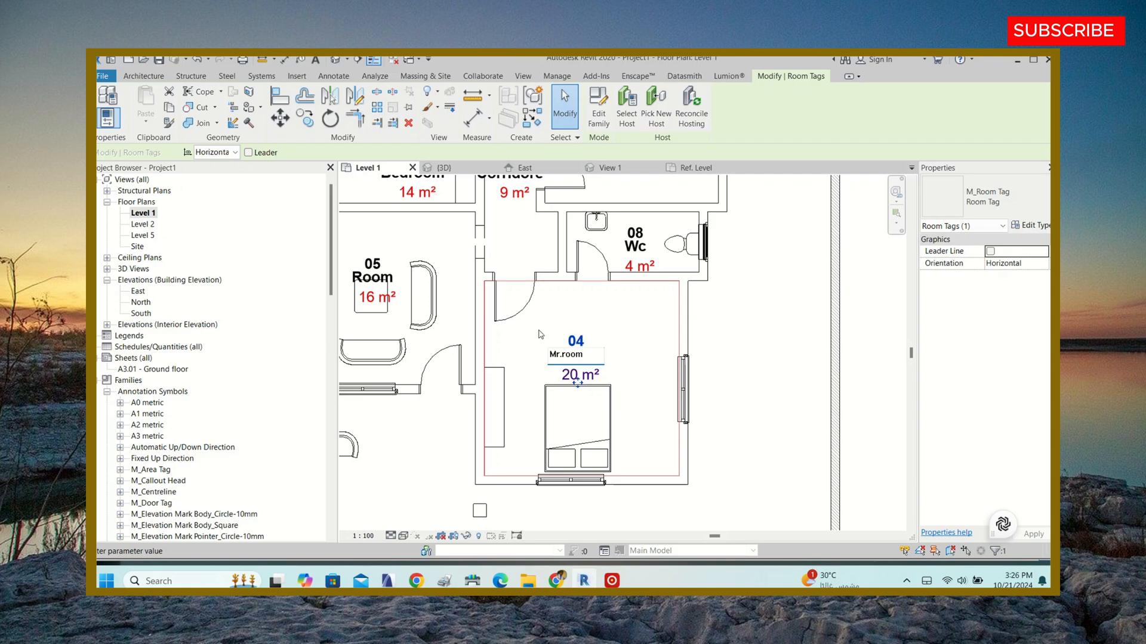
pyautogui.click(614, 323)
# - Rename room 05, the room with three sofas around a table, as Sitting
pyautogui.scroll(-3, 575, 319)
pyautogui.scroll(3, 510, 312)
pyautogui.click(511, 311)
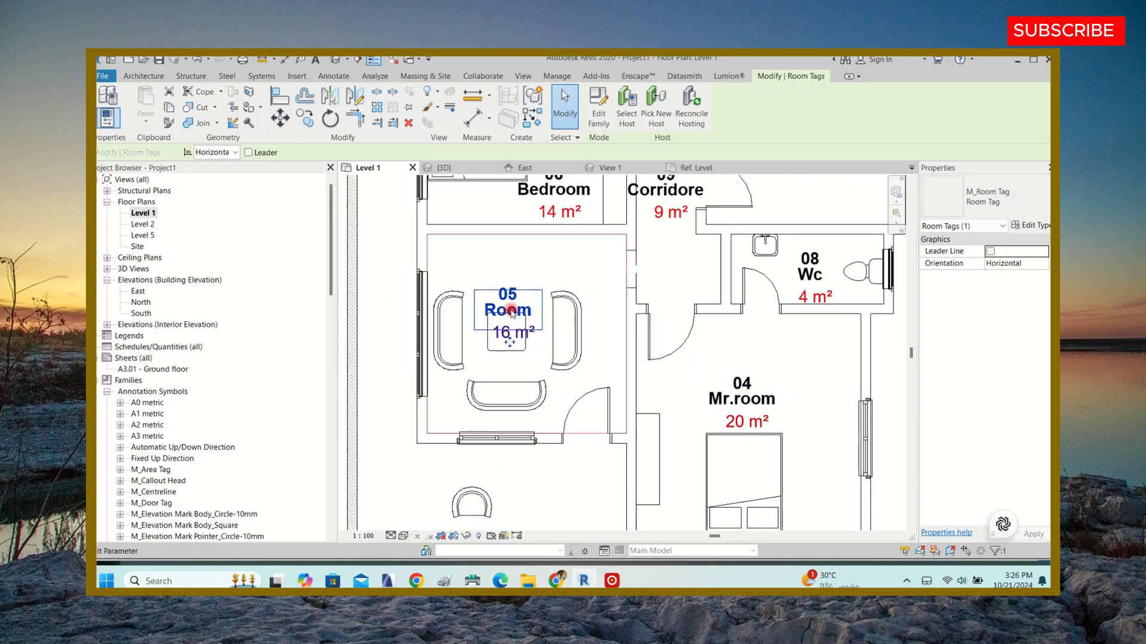
pyautogui.click(511, 311)
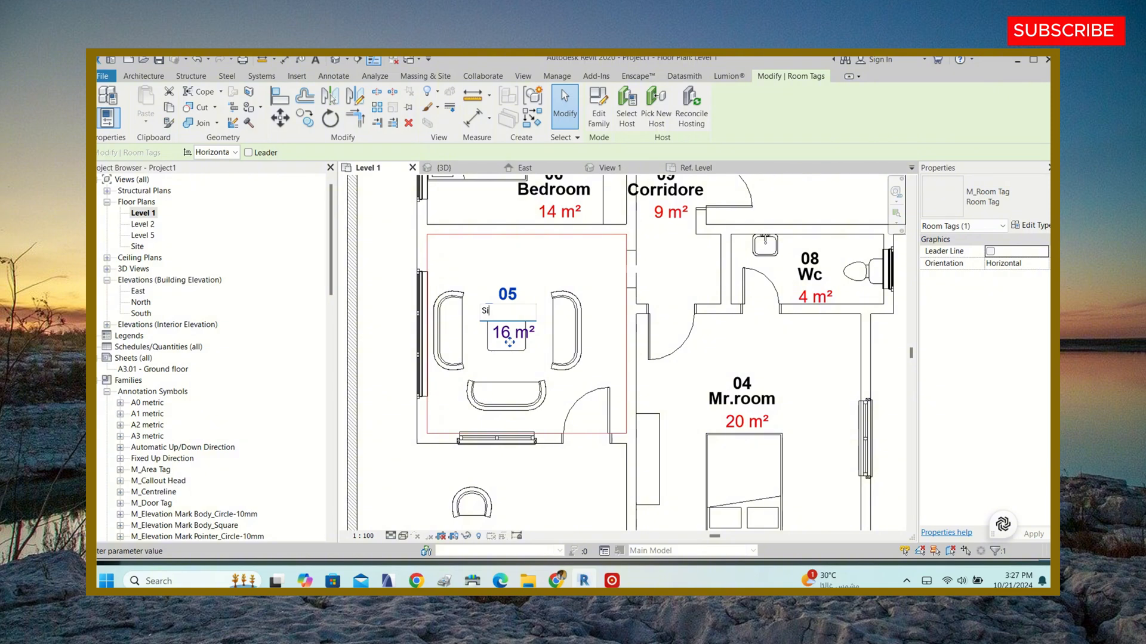
pyautogui.click(590, 253)
# - Move the sitting room's tag up off the table into the free floor area above it
pyautogui.moveTo(507, 345); pyautogui.dragTo(507, 300)
pyautogui.scroll(-2, 492, 364)
pyautogui.click(492, 363)
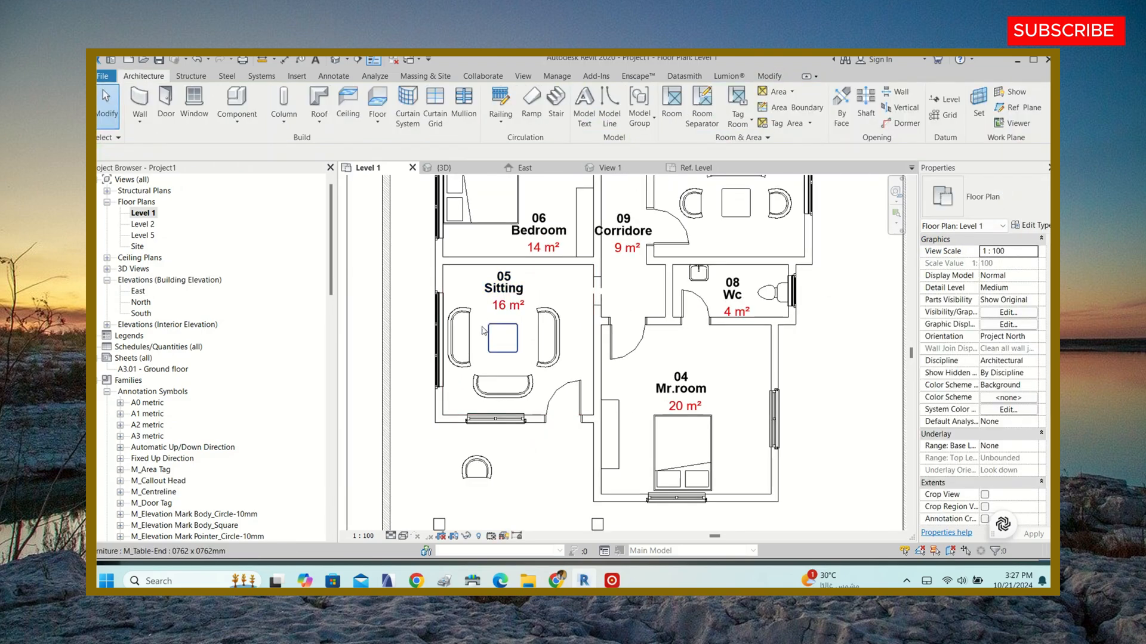
# - Open the M_Room Tag family for editing from the sitting room's tag
pyautogui.scroll(-2, 472, 316)
pyautogui.click(482, 293)
pyautogui.click(484, 295)
pyautogui.scroll(3, 485, 298)
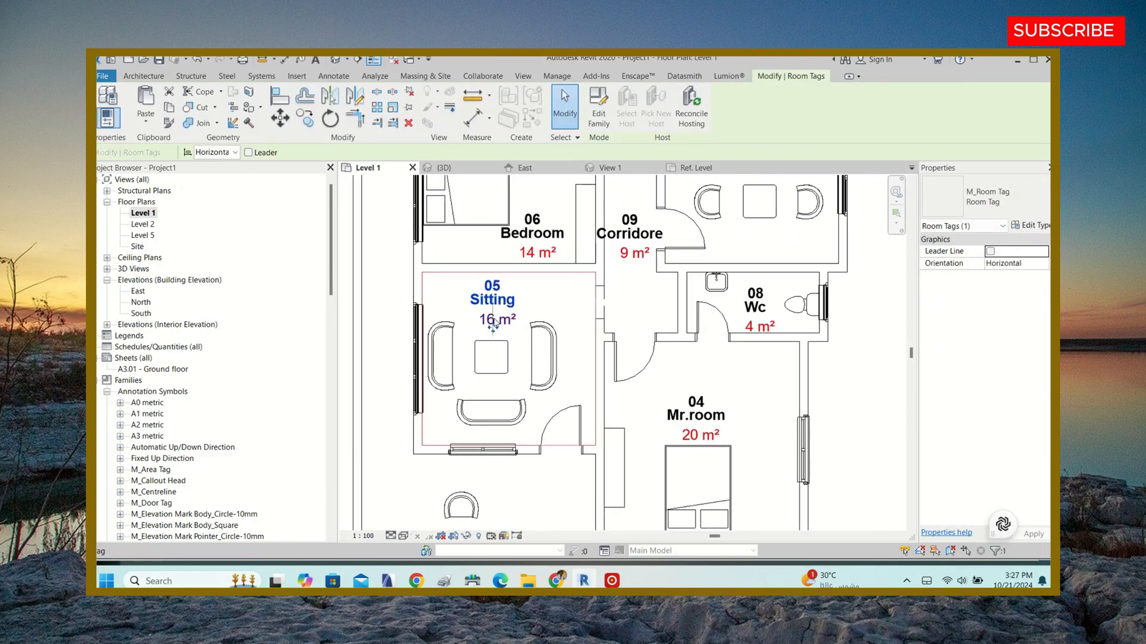
pyautogui.press('Escape')
pyautogui.scroll(1, 508, 322)
pyautogui.doubleClick(508, 323)
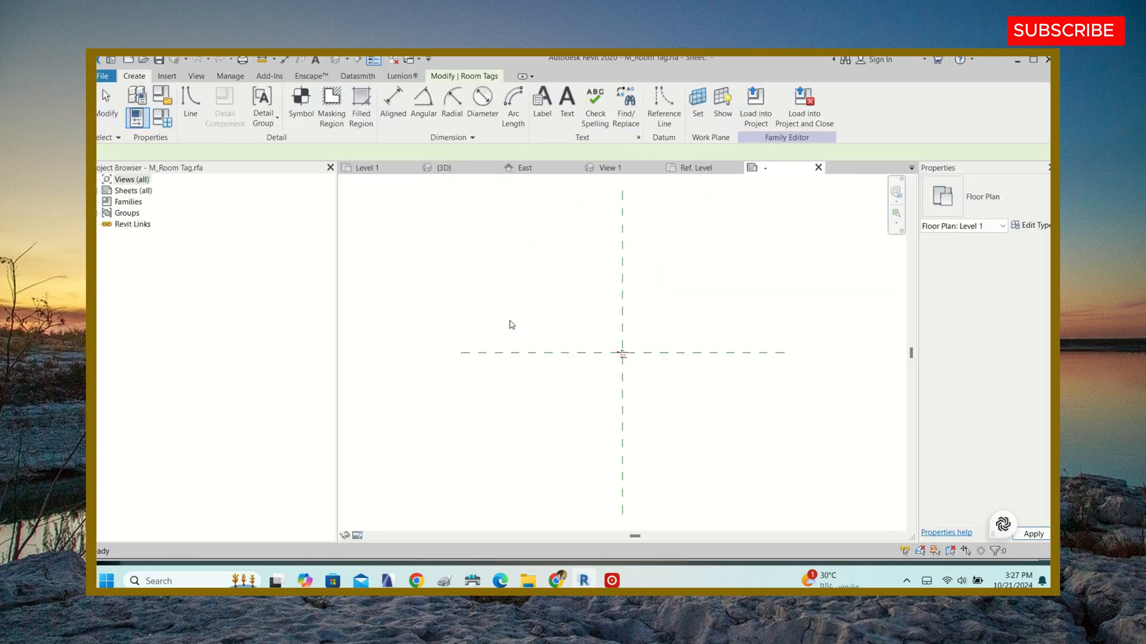
pyautogui.scroll(3, 635, 332)
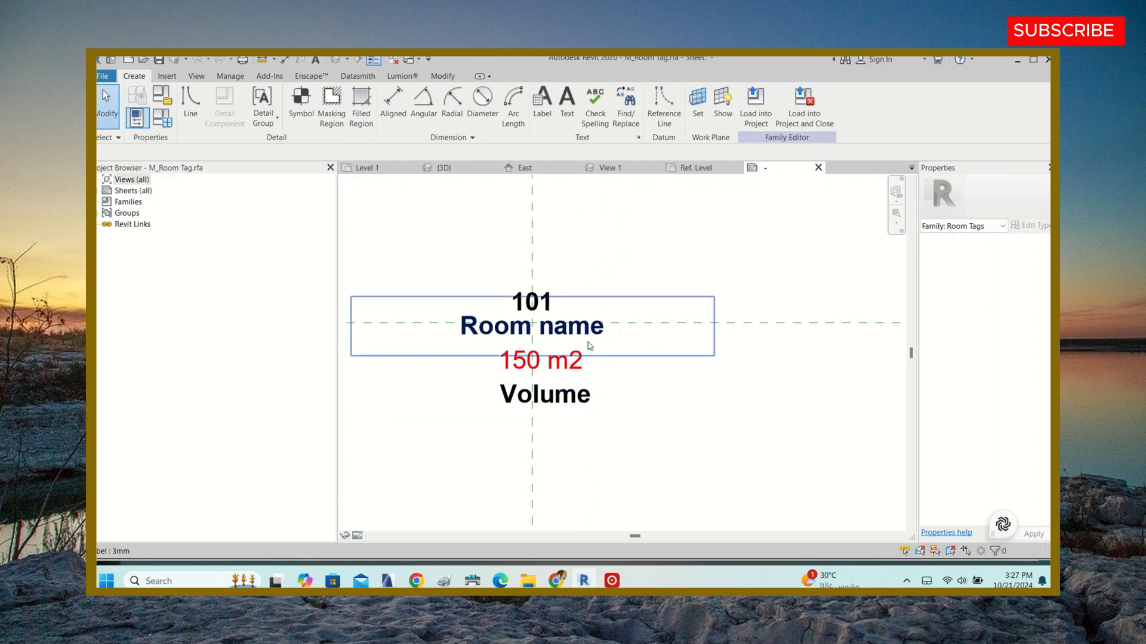
# - Set the text size of the room name's 3mm label type to 2 mm
pyautogui.click(597, 355)
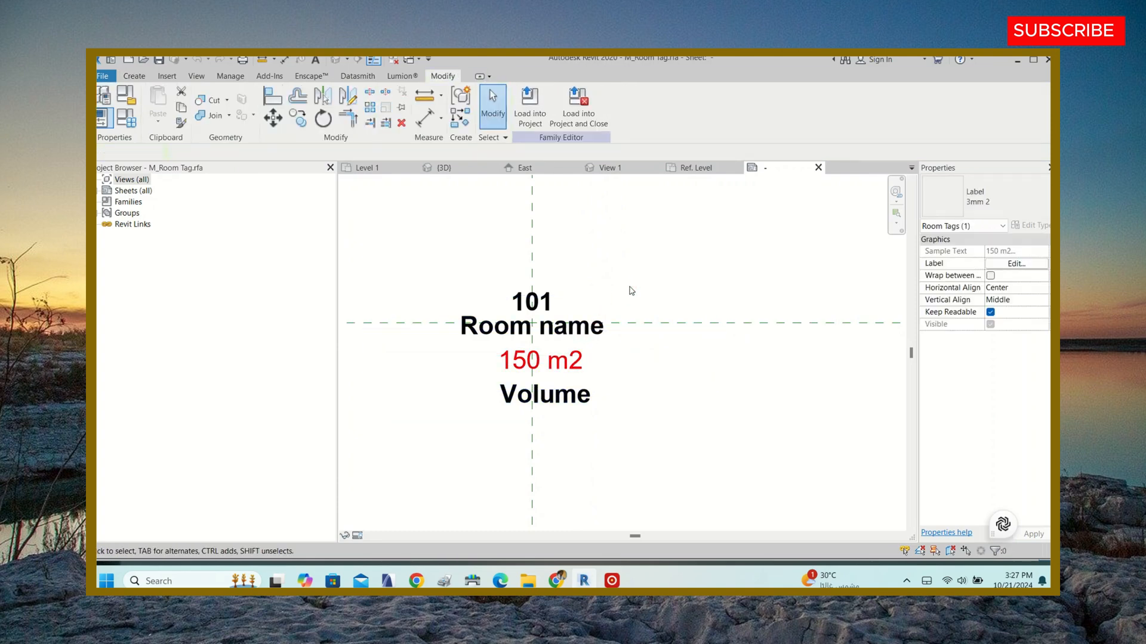
pyautogui.click(602, 314)
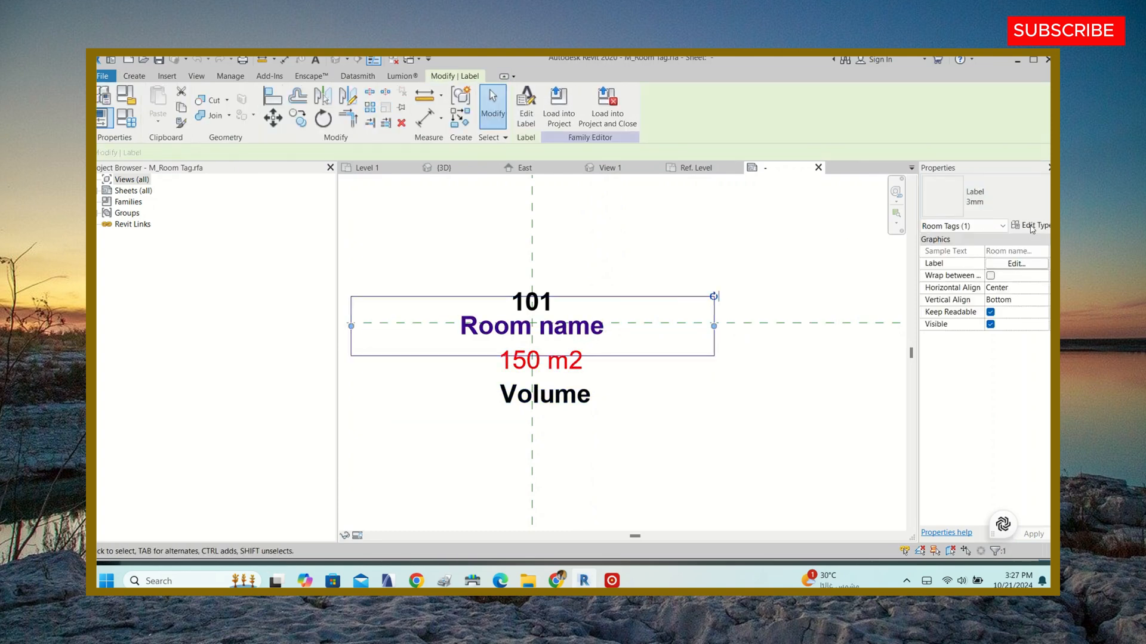
pyautogui.click(1031, 225)
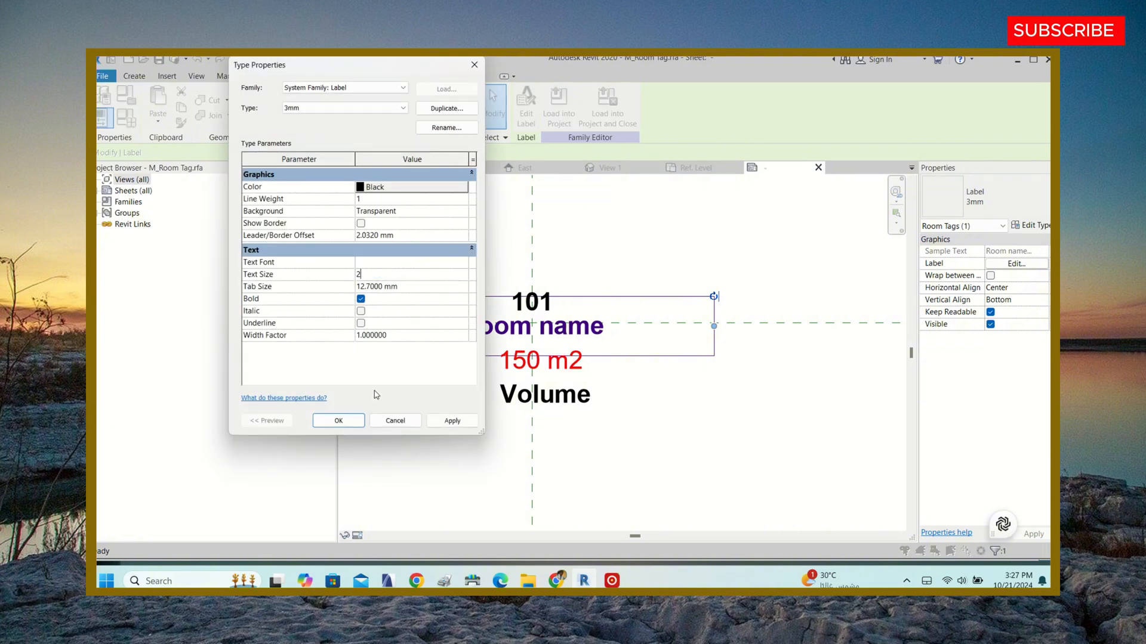
pyautogui.click(327, 421)
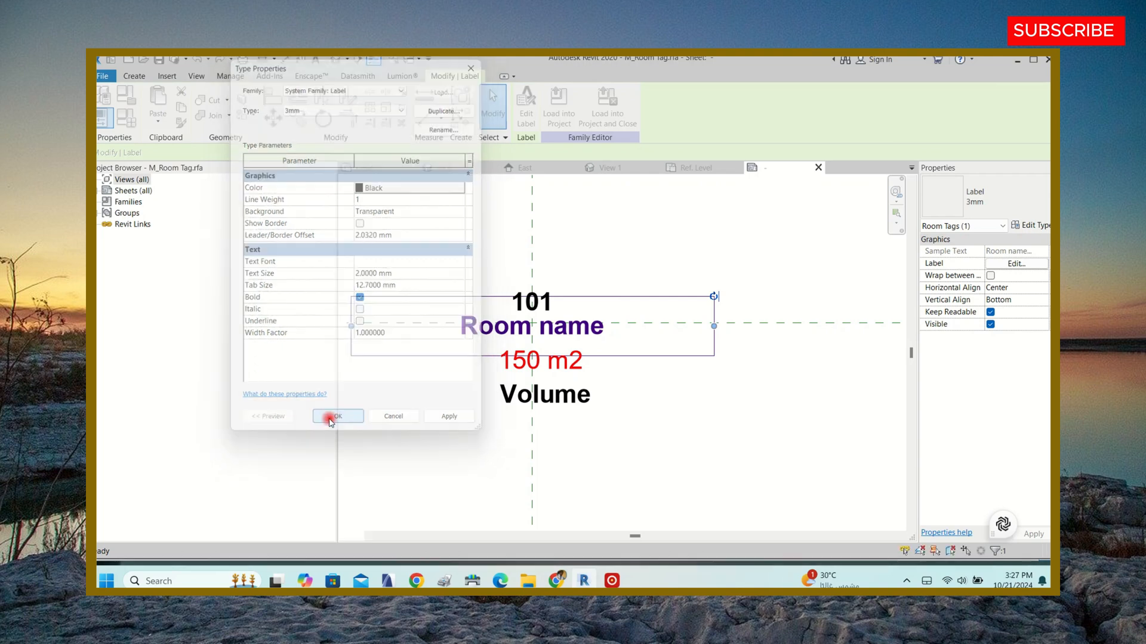
pyautogui.click(614, 274)
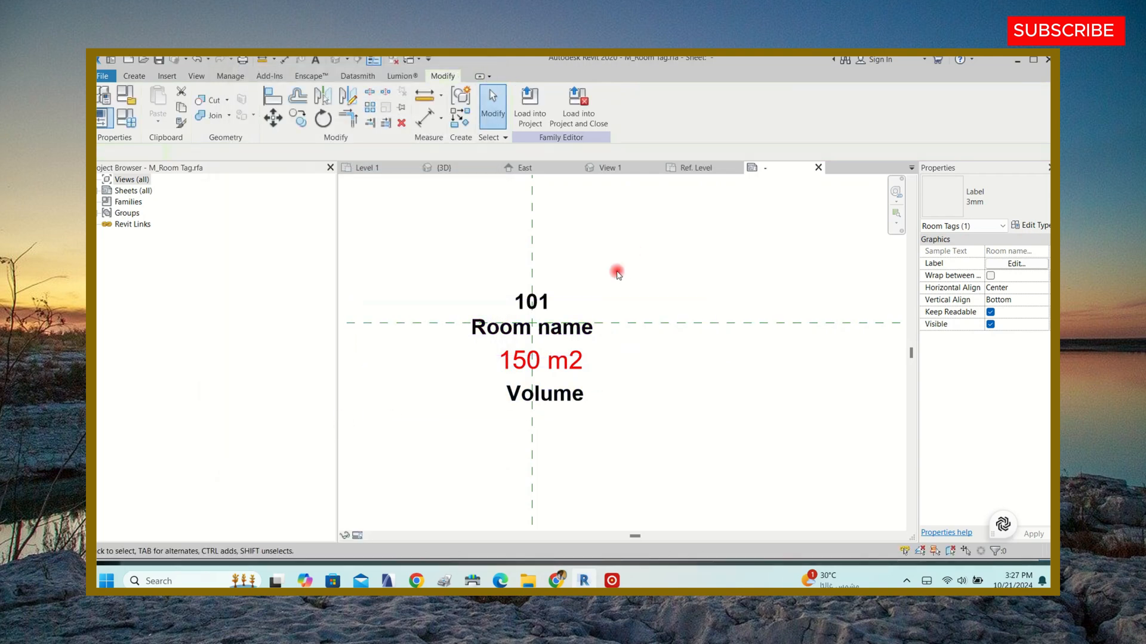
# - Set the text size of the room name's 3mm label type to 1.5 mm
pyautogui.click(530, 303)
pyautogui.click(844, 287)
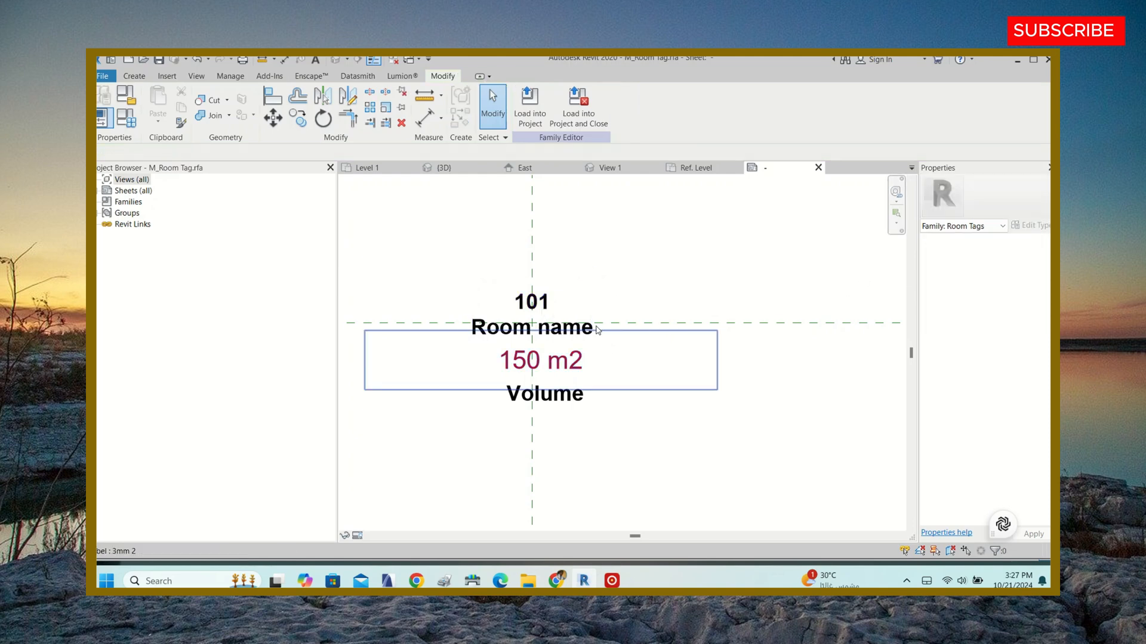
pyautogui.scroll(3, 605, 325)
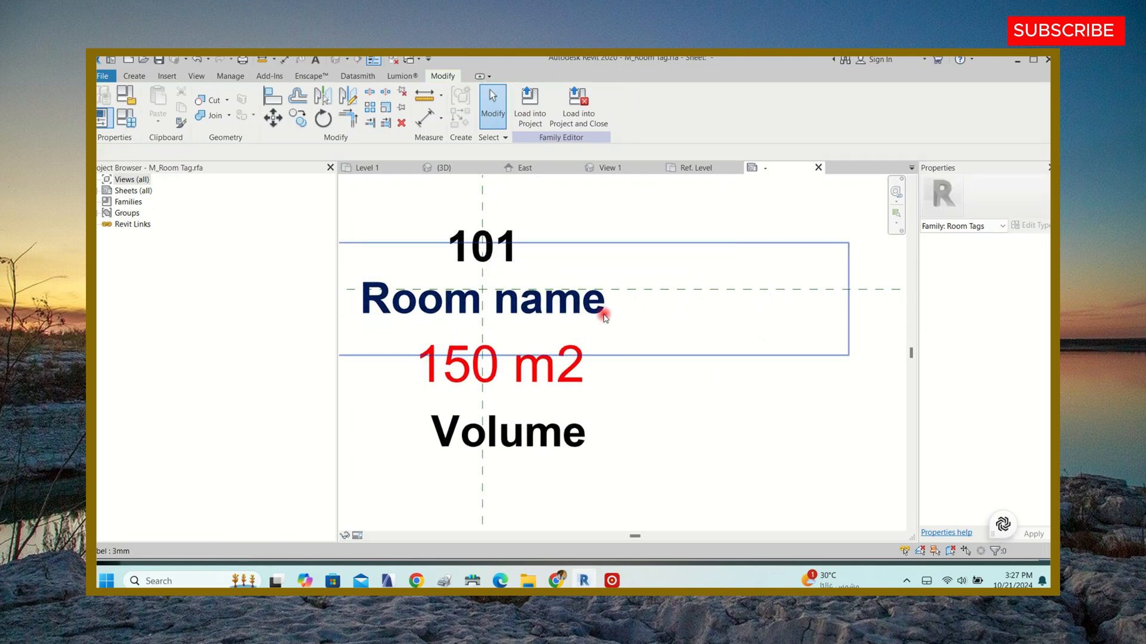
pyautogui.click(604, 316)
pyautogui.click(1030, 225)
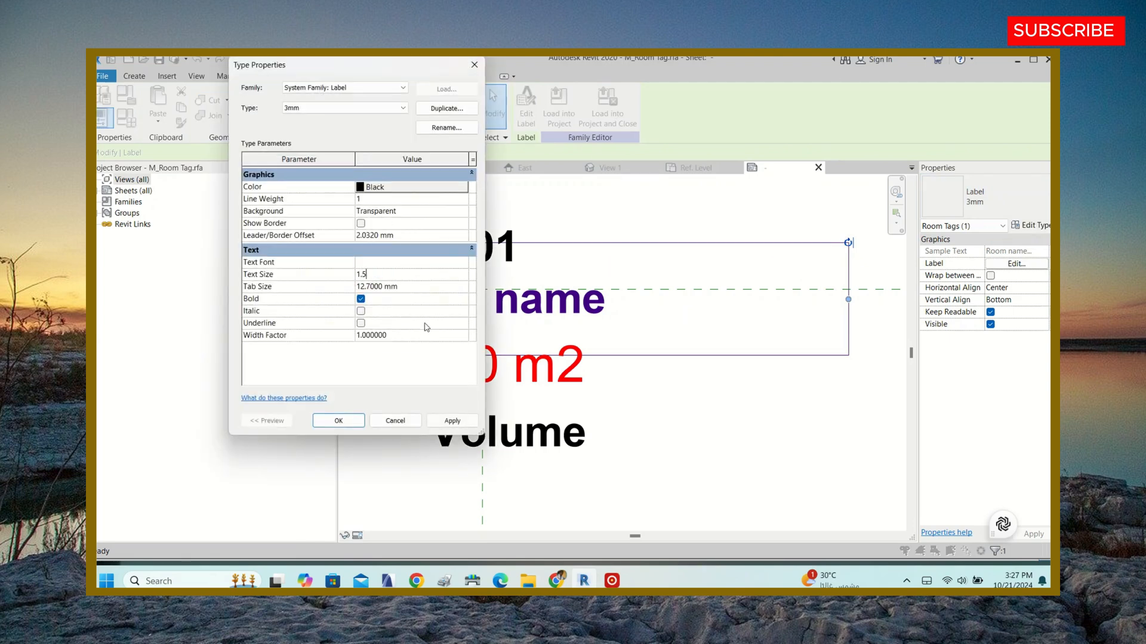
pyautogui.click(350, 418)
pyautogui.scroll(-3, 412, 307)
pyautogui.click(535, 196)
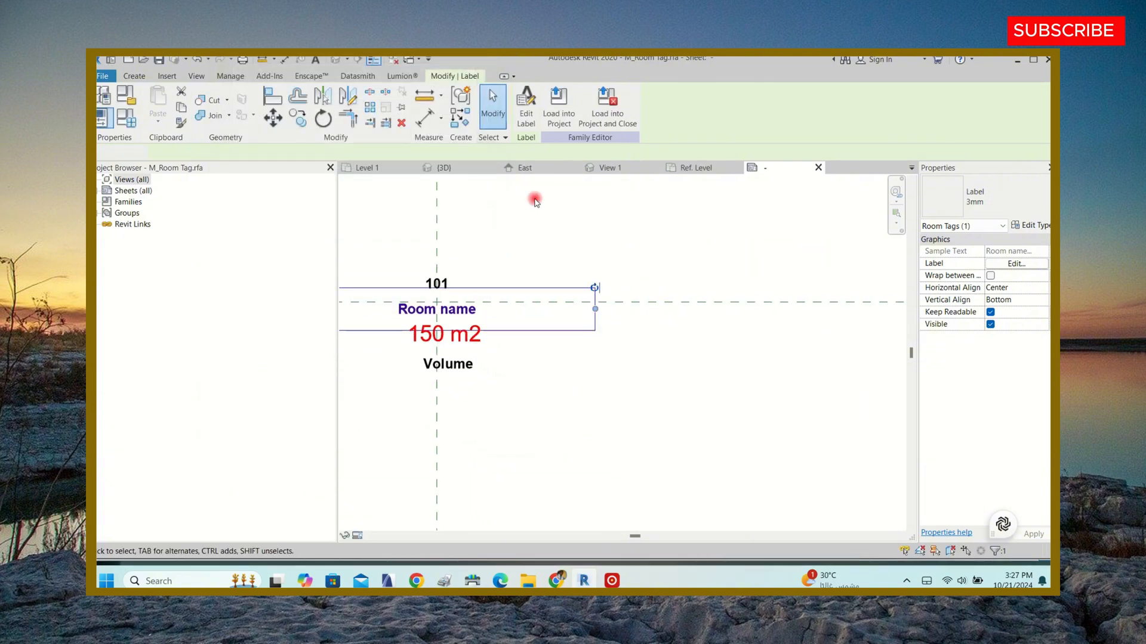
# - Load the edited M_Room Tag family into Project1 and overwrite the existing version
pyautogui.click(576, 122)
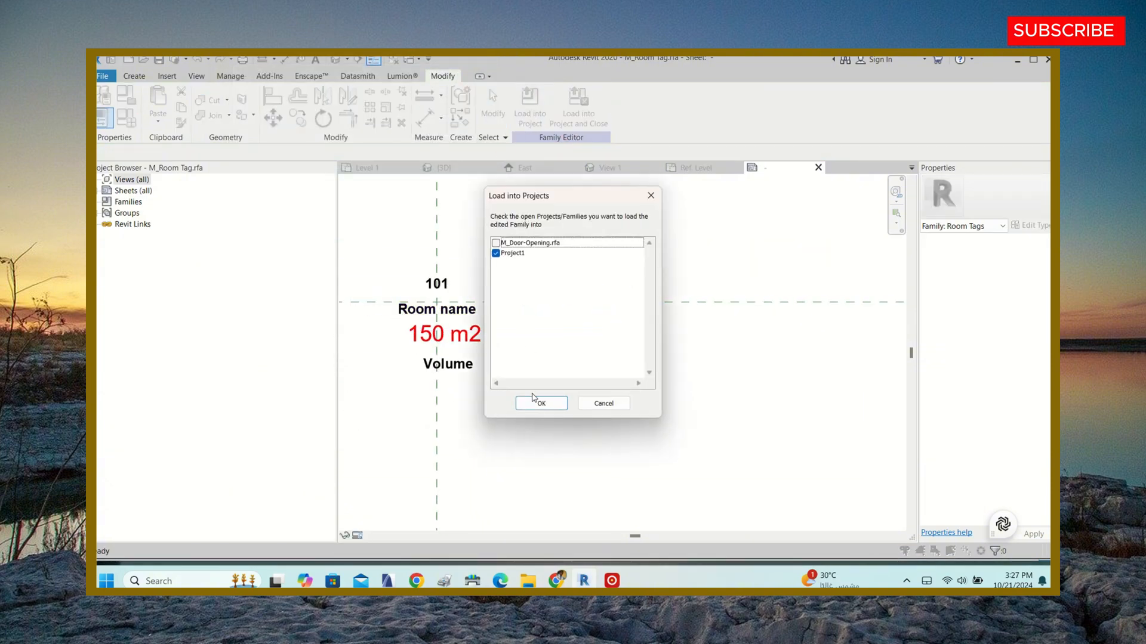
pyautogui.click(532, 406)
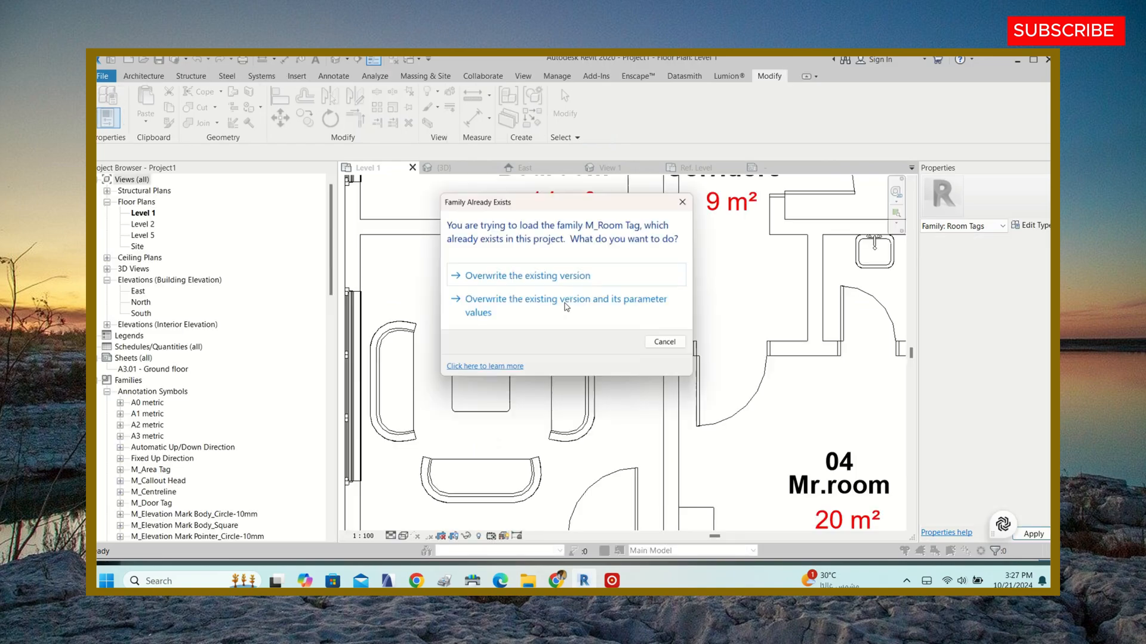
pyautogui.click(555, 278)
pyautogui.scroll(-5, 554, 301)
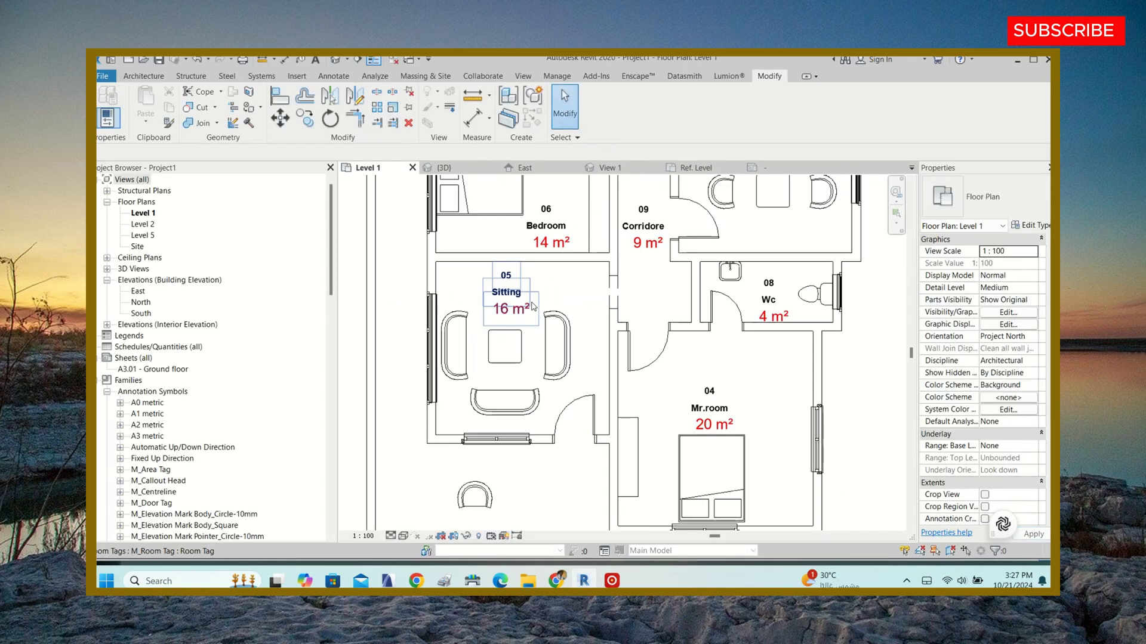
# - Move the corridor's room tag further up along the corridor and centre it between the walls
pyautogui.scroll(3, 555, 307)
pyautogui.scroll(-2, 555, 310)
pyautogui.scroll(3, 555, 310)
pyautogui.press('Escape')
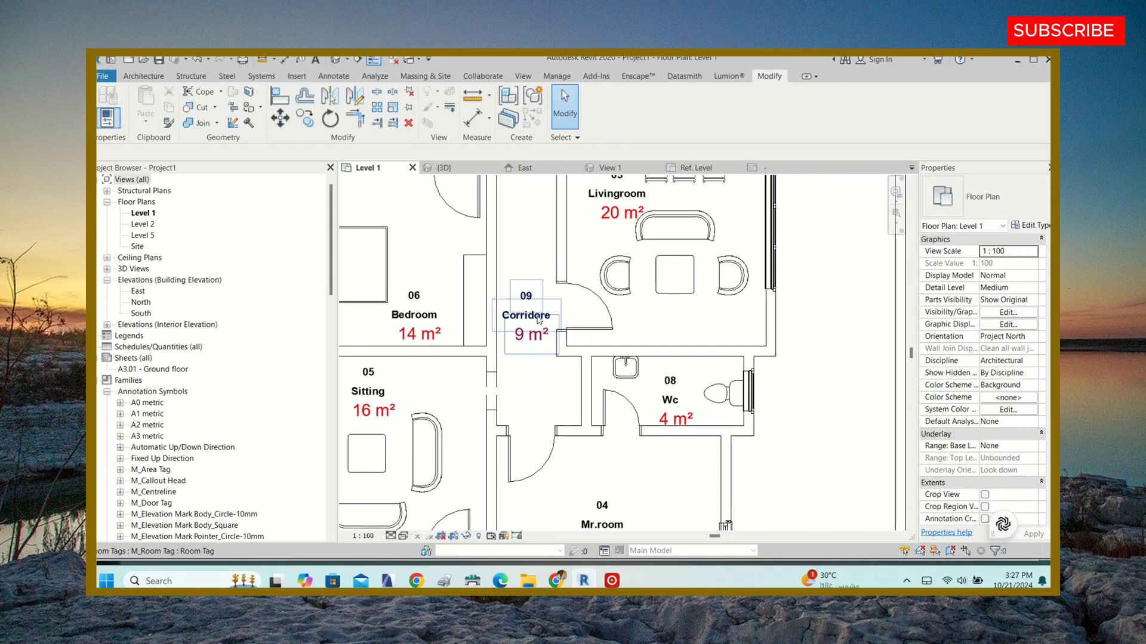
pyautogui.click(527, 249)
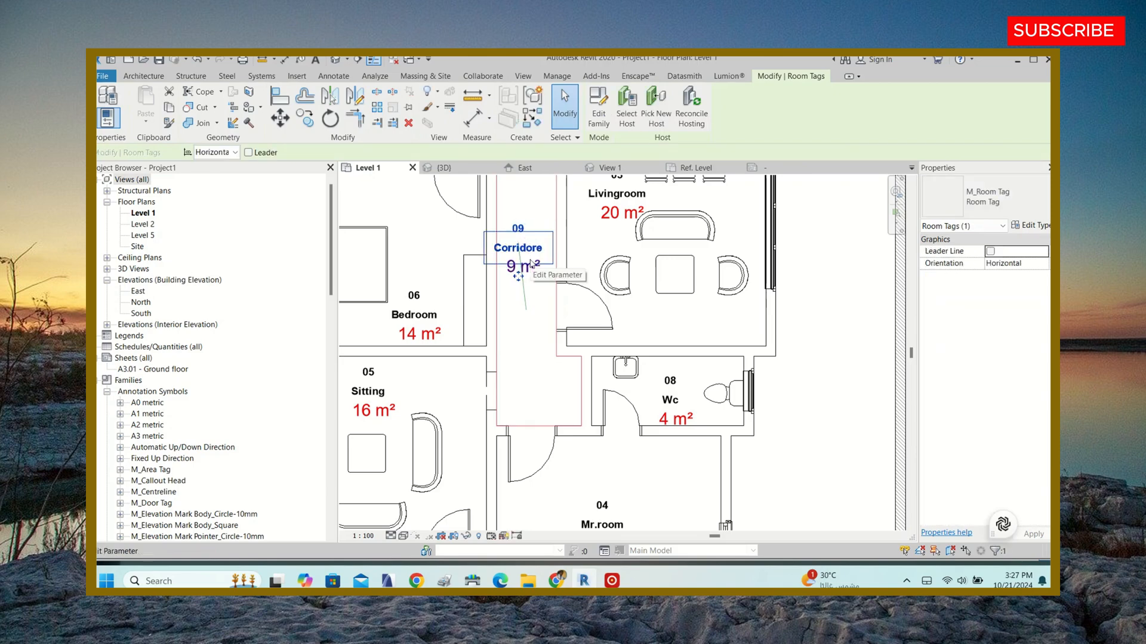
pyautogui.moveTo(531, 263); pyautogui.dragTo(537, 264)
pyautogui.press('Escape')
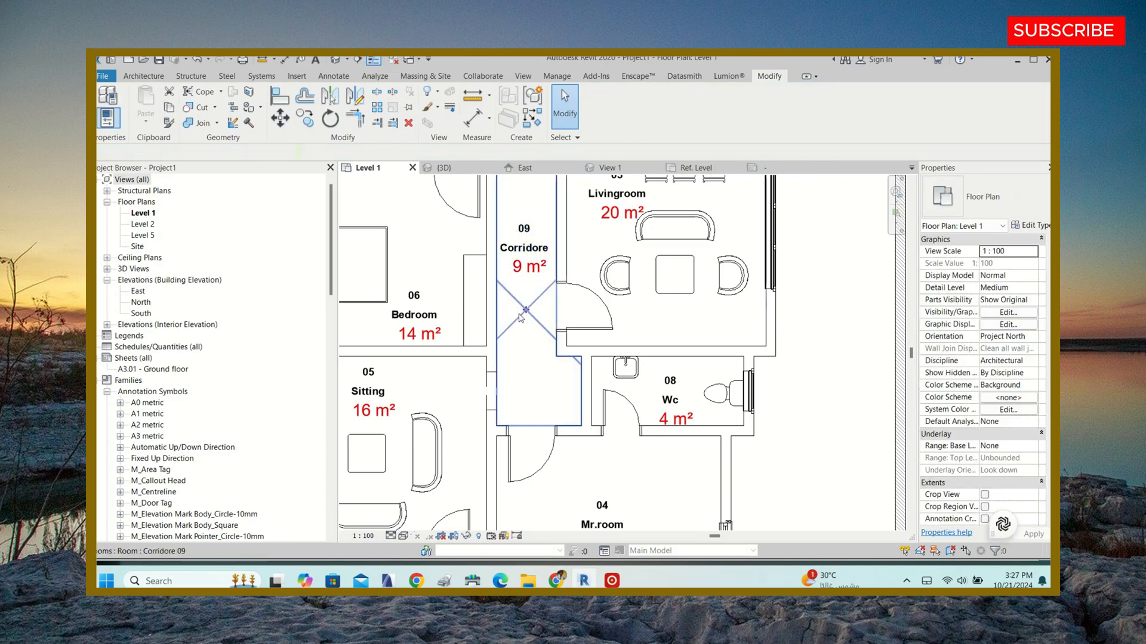
# - Check the size and placement of the room tags in every room of the Level 1 plan
pyautogui.scroll(-5, 520, 316)
pyautogui.scroll(4, 527, 215)
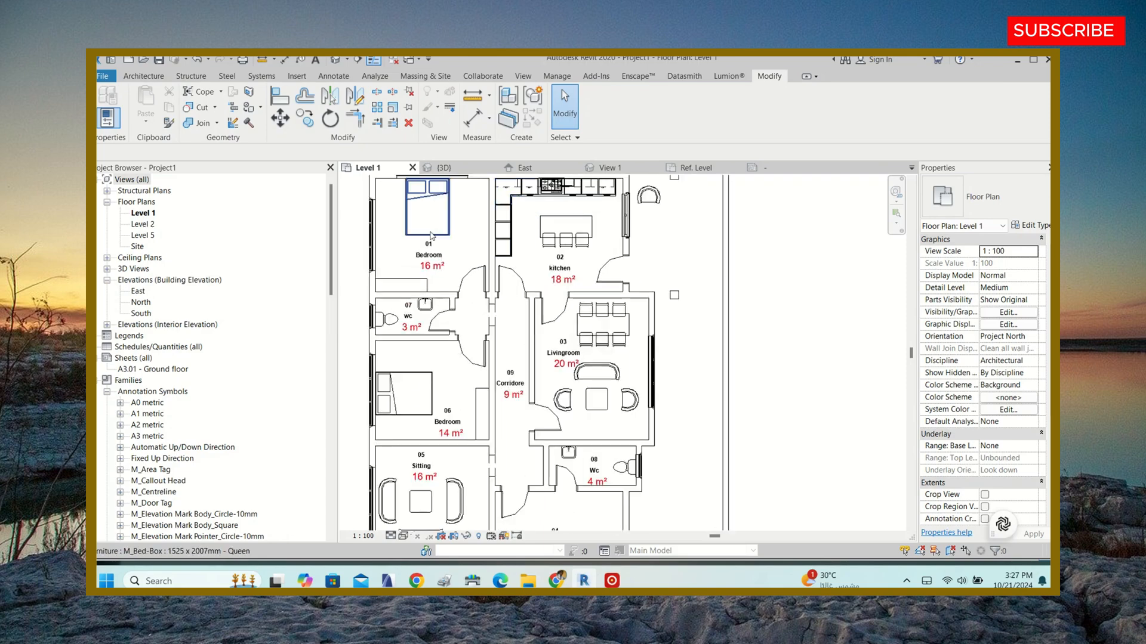
pyautogui.scroll(-1, 576, 264)
pyautogui.scroll(2, 576, 265)
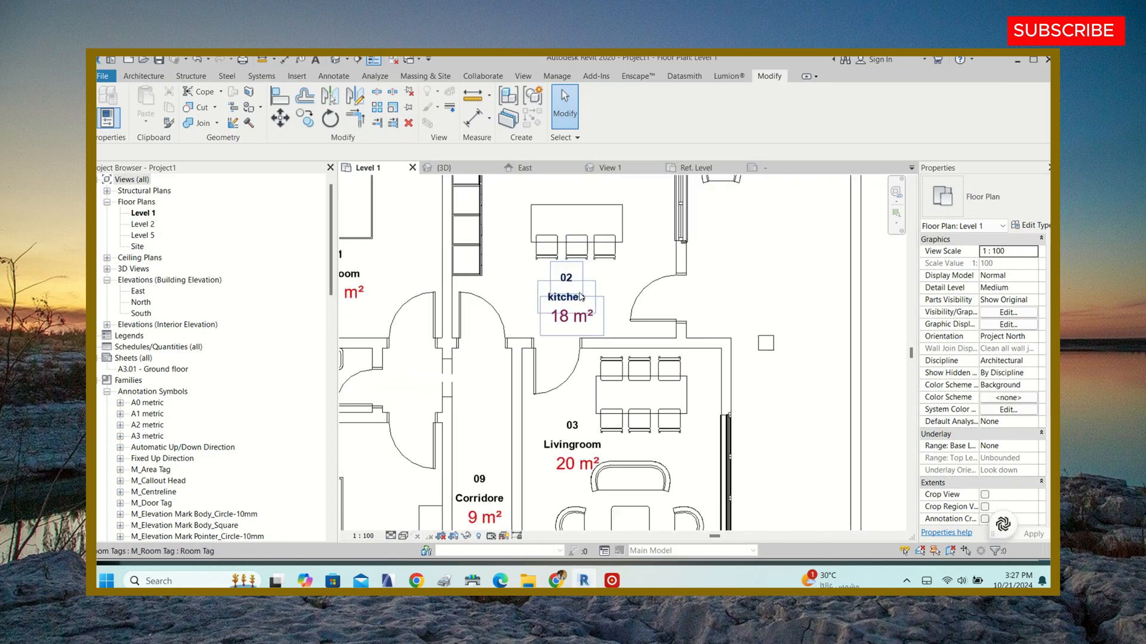
pyautogui.scroll(-4, 571, 272)
pyautogui.scroll(2, 571, 272)
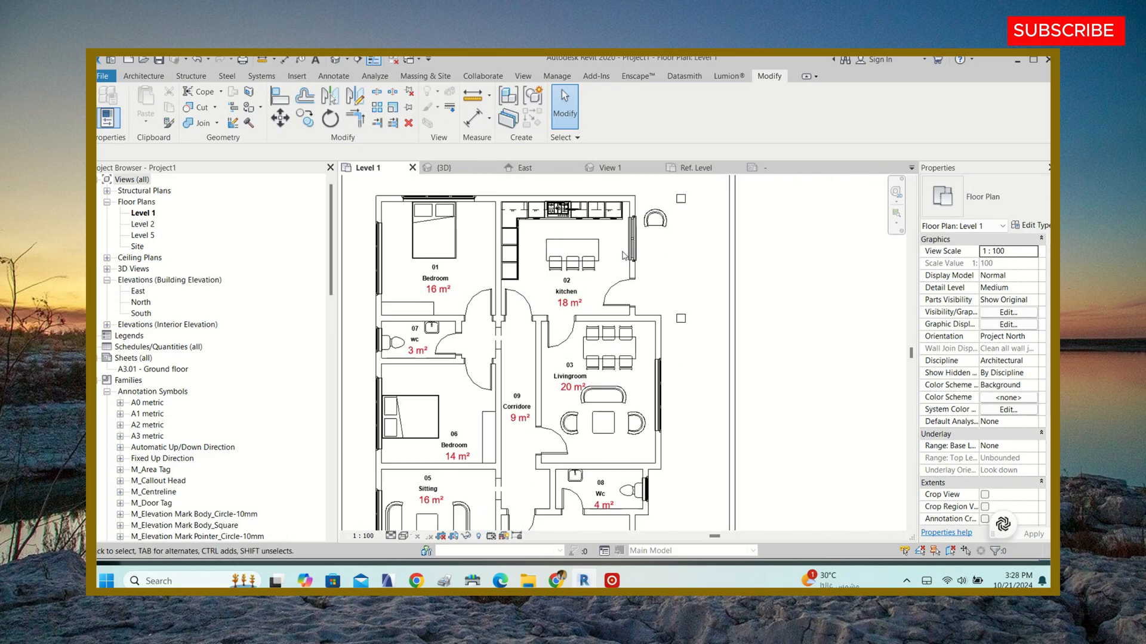
pyautogui.click(571, 285)
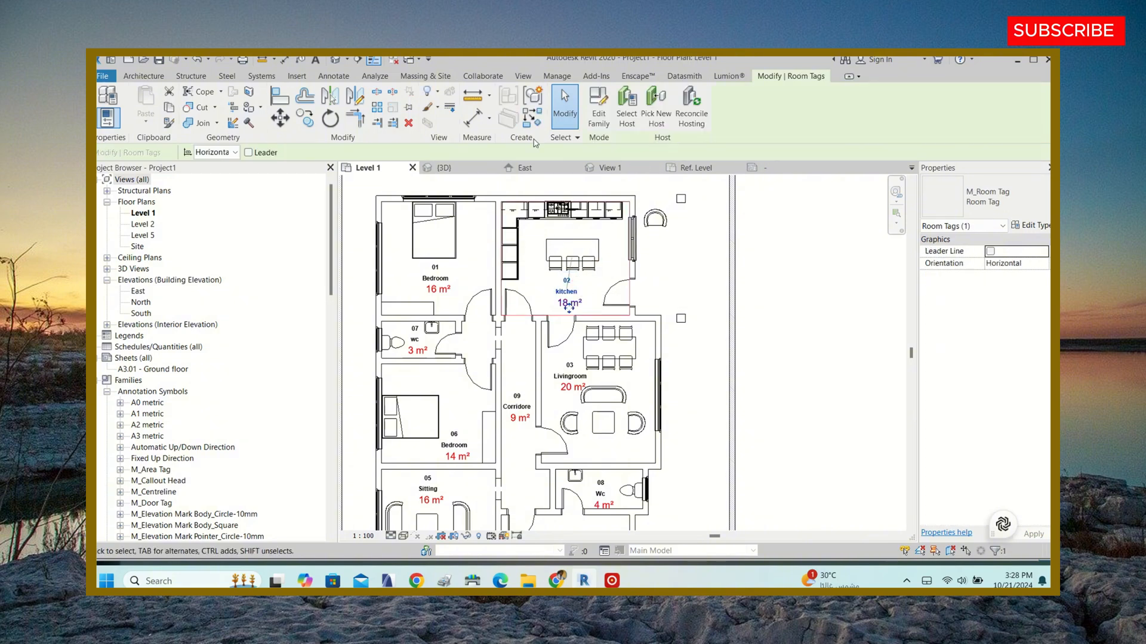
pyautogui.scroll(-3, 543, 268)
pyautogui.press('Escape')
pyautogui.scroll(2, 549, 437)
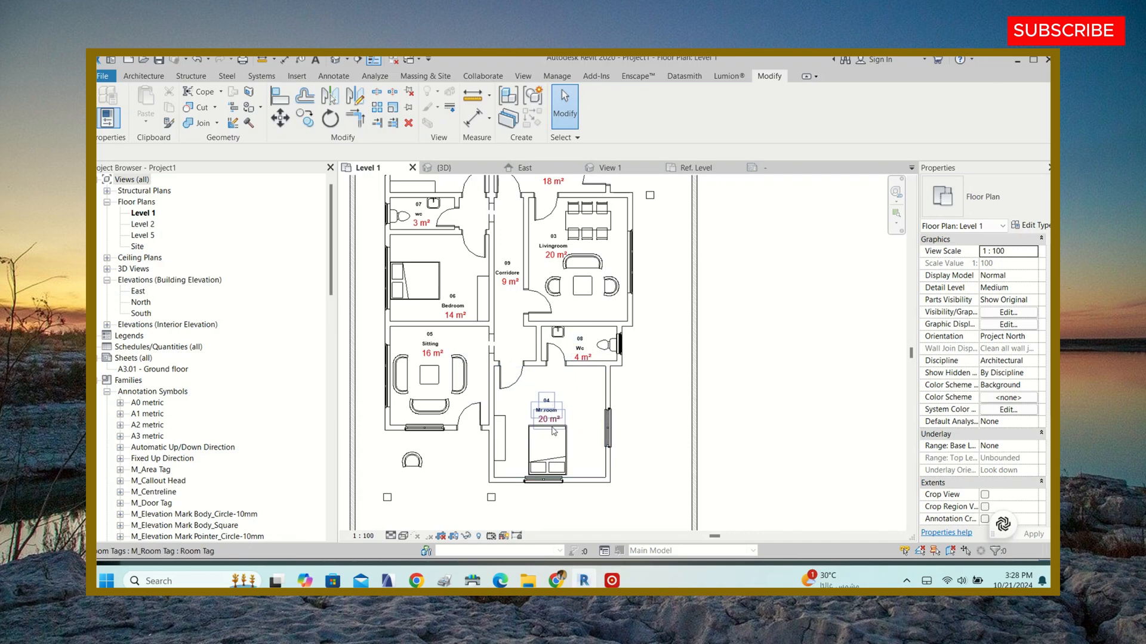
pyautogui.scroll(2, 546, 425)
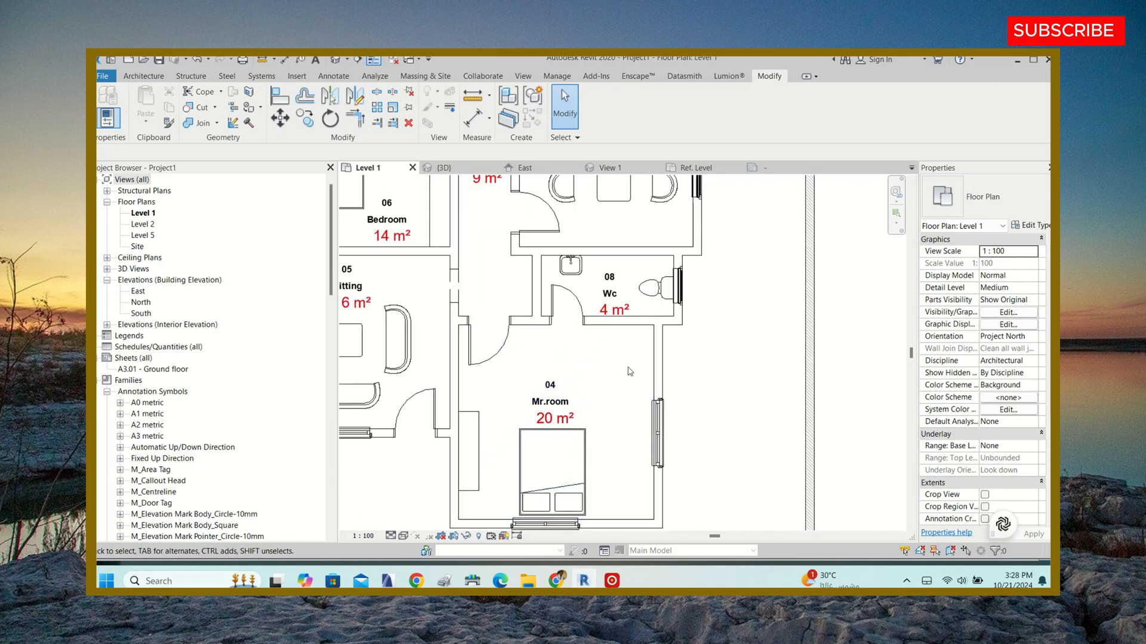
pyautogui.scroll(-4, 587, 385)
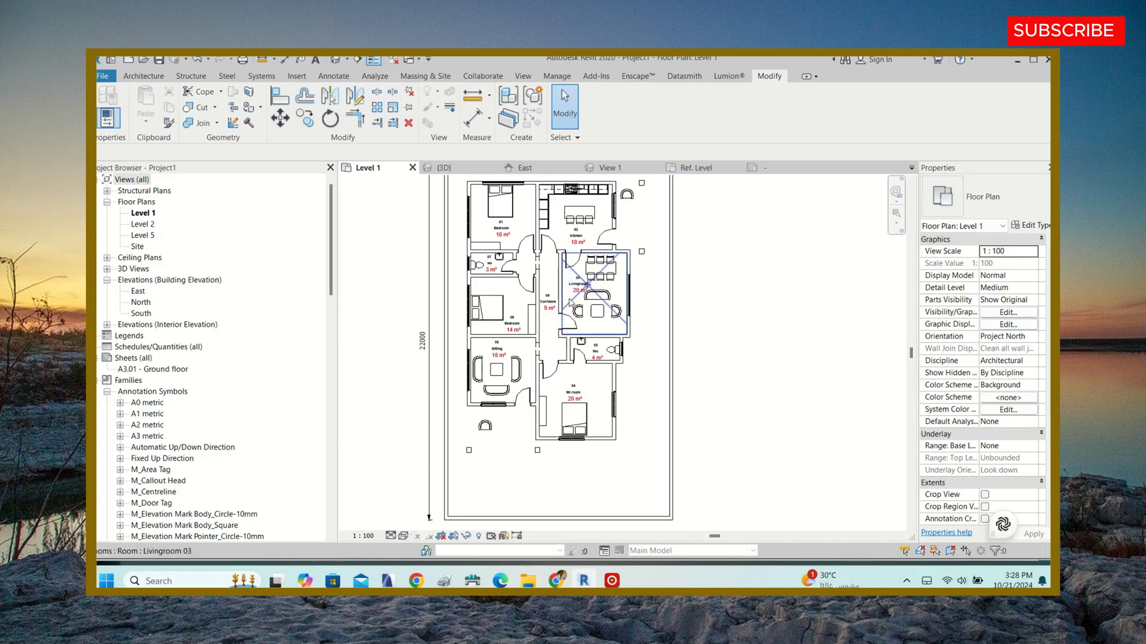
pyautogui.scroll(2, 514, 273)
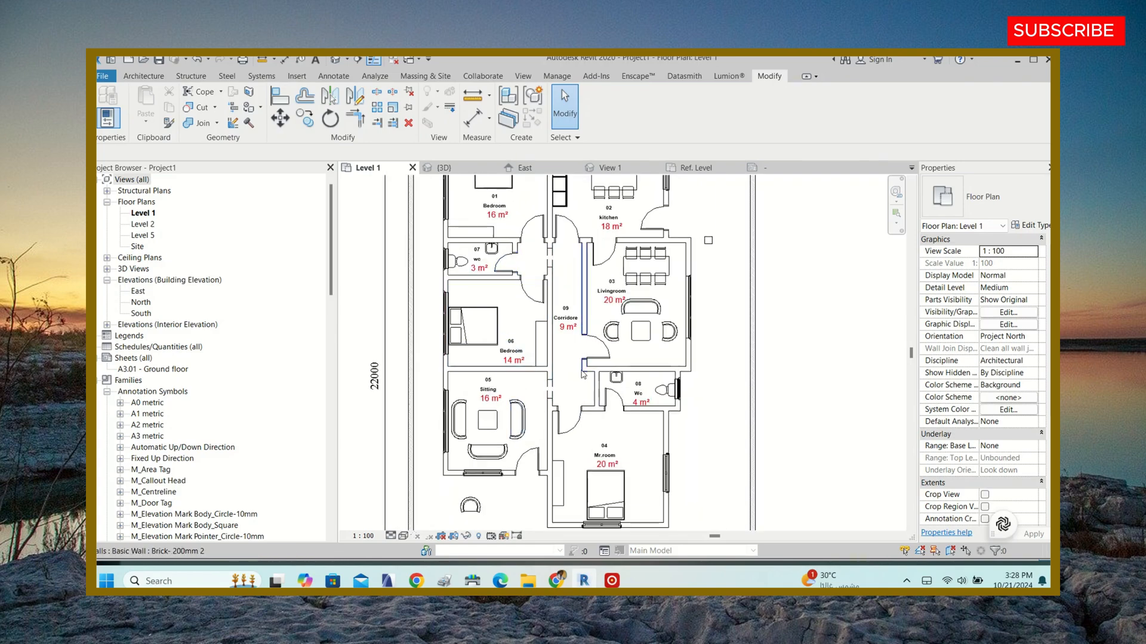
pyautogui.click(566, 327)
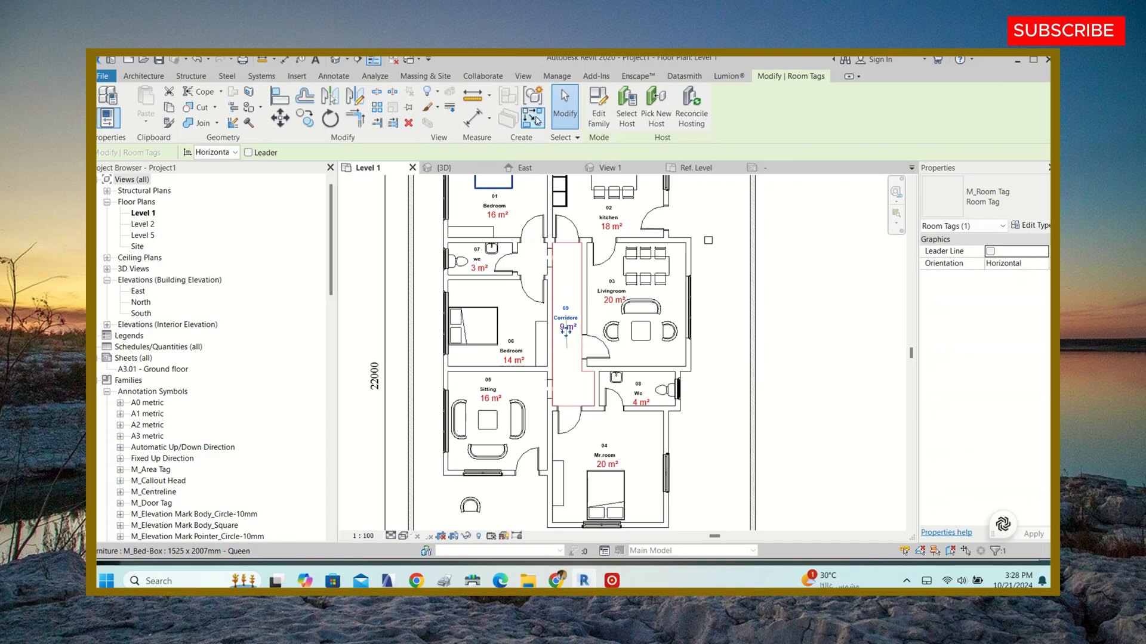
pyautogui.click(533, 96)
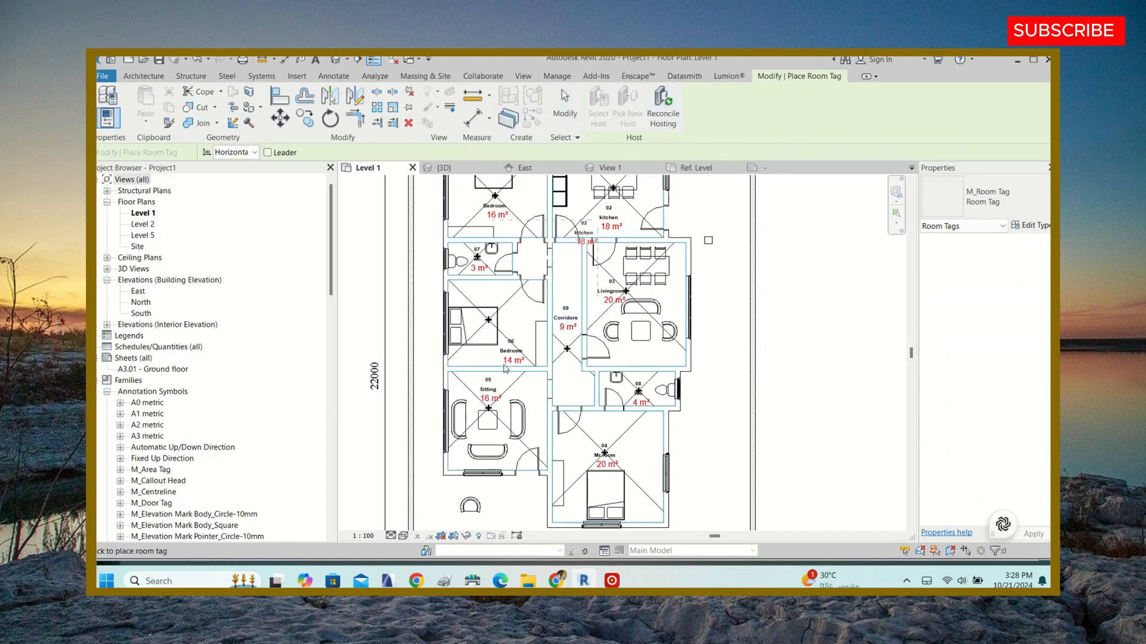
pyautogui.scroll(-5, 506, 370)
pyautogui.press('Escape')
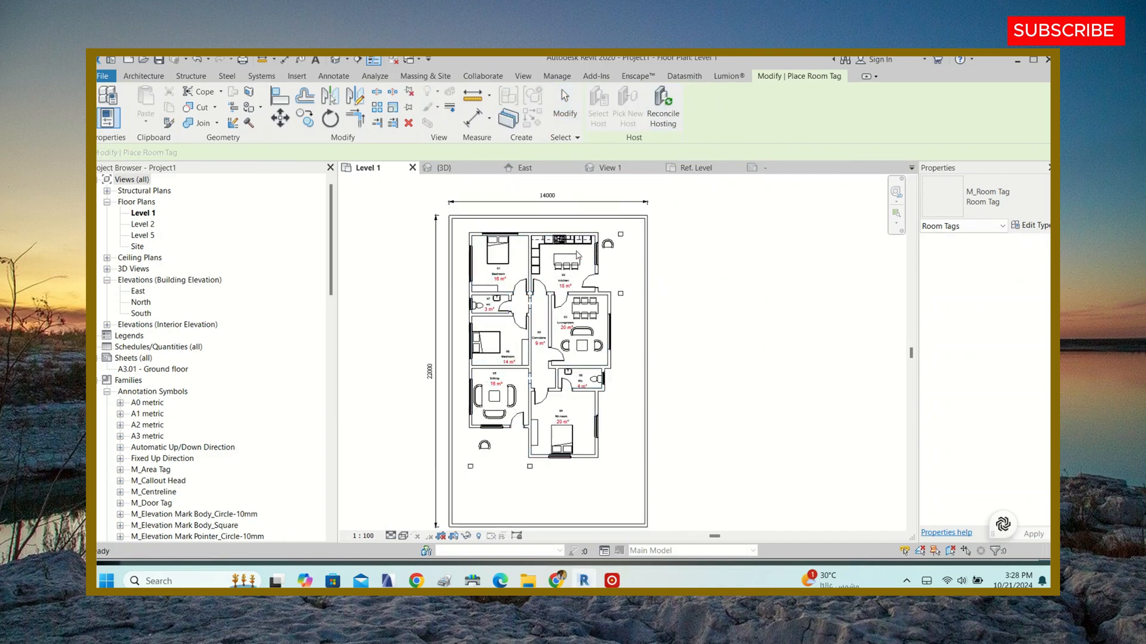
# - Open Reconcile Hosting to check the Level 1 plan for orphaned elements
pyautogui.scroll(2, 573, 281)
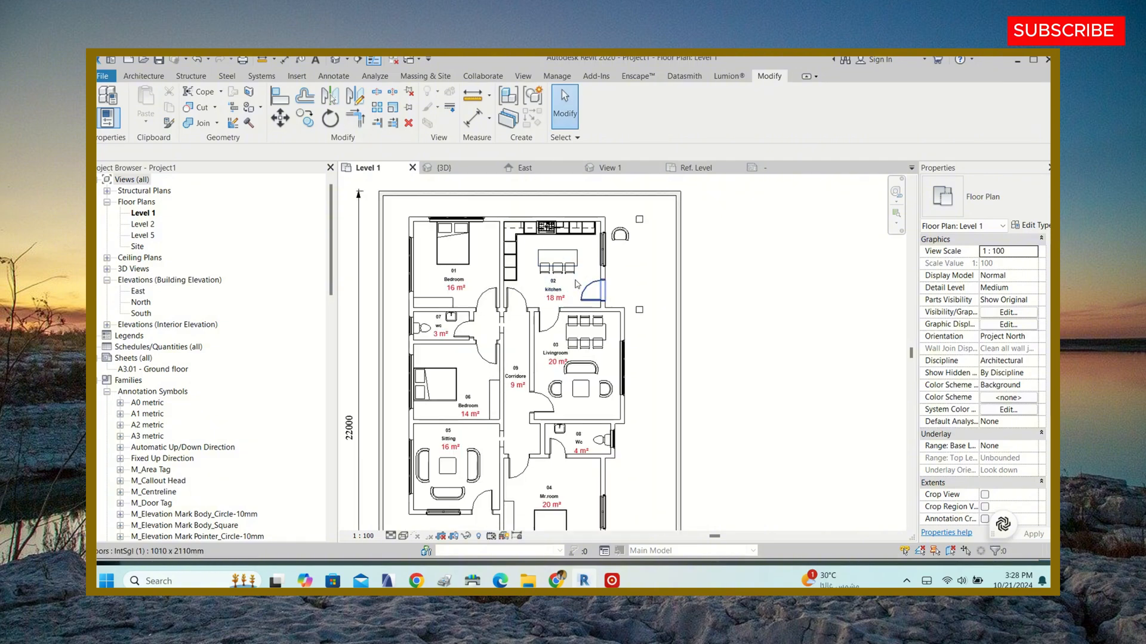
pyautogui.click(516, 385)
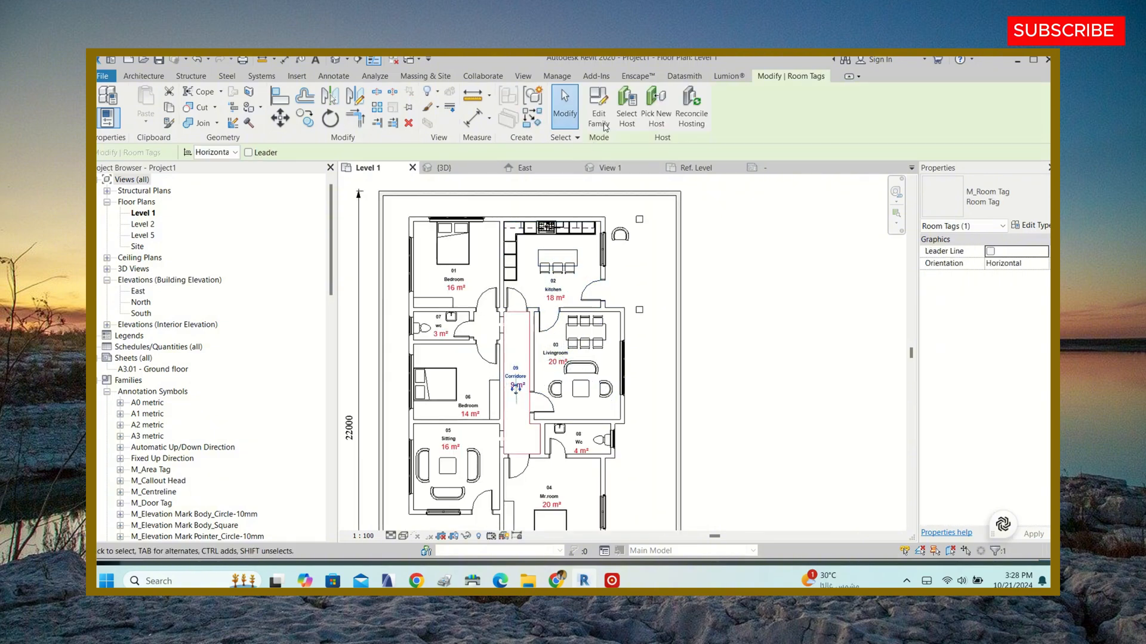
pyautogui.click(524, 126)
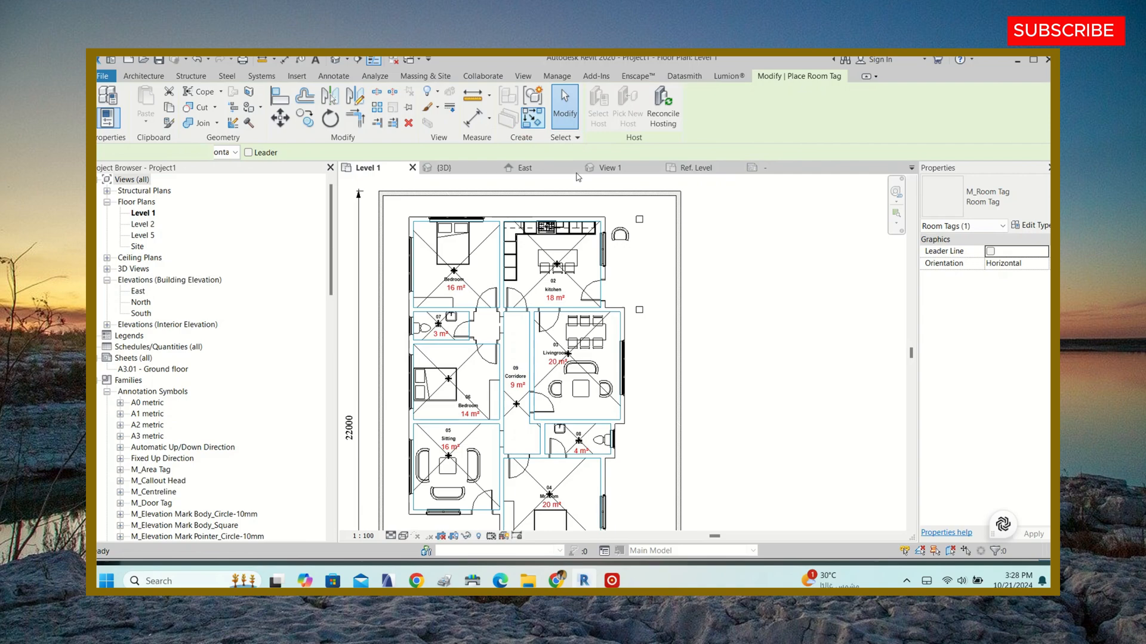
pyautogui.click(659, 115)
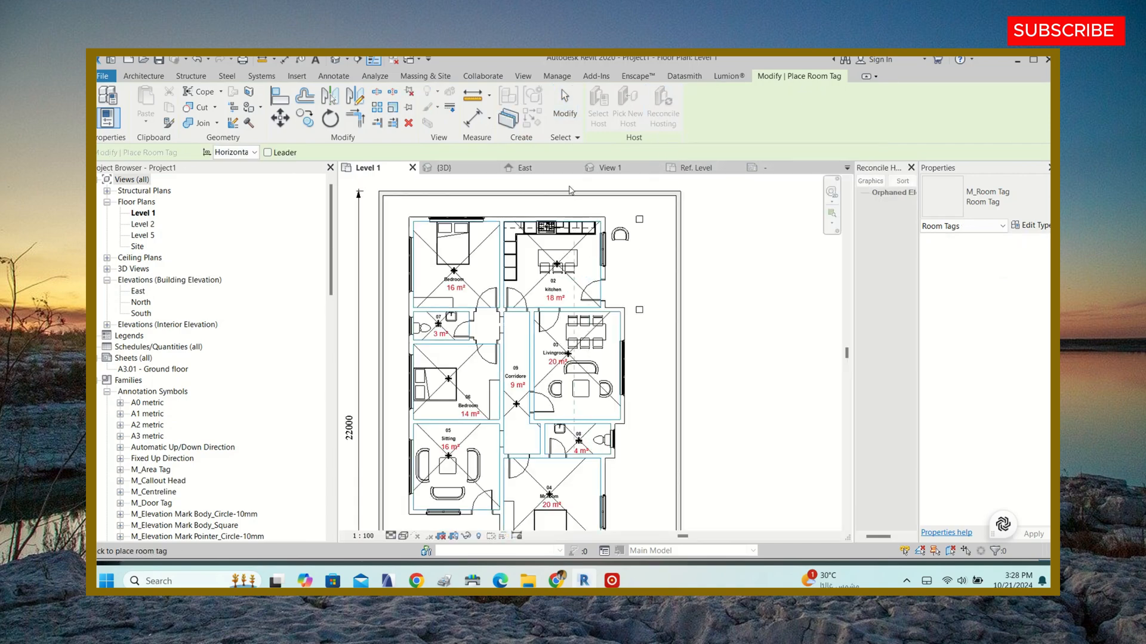
pyautogui.scroll(-3, 570, 190)
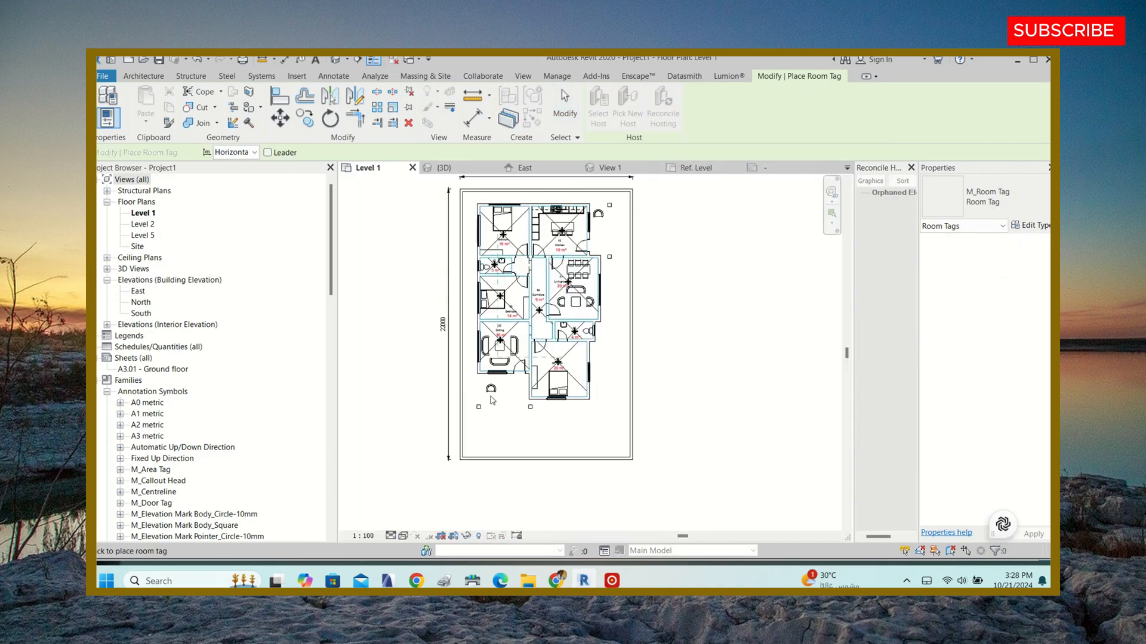
pyautogui.scroll(2, 493, 401)
pyautogui.press('Escape')
pyautogui.press('Escape')
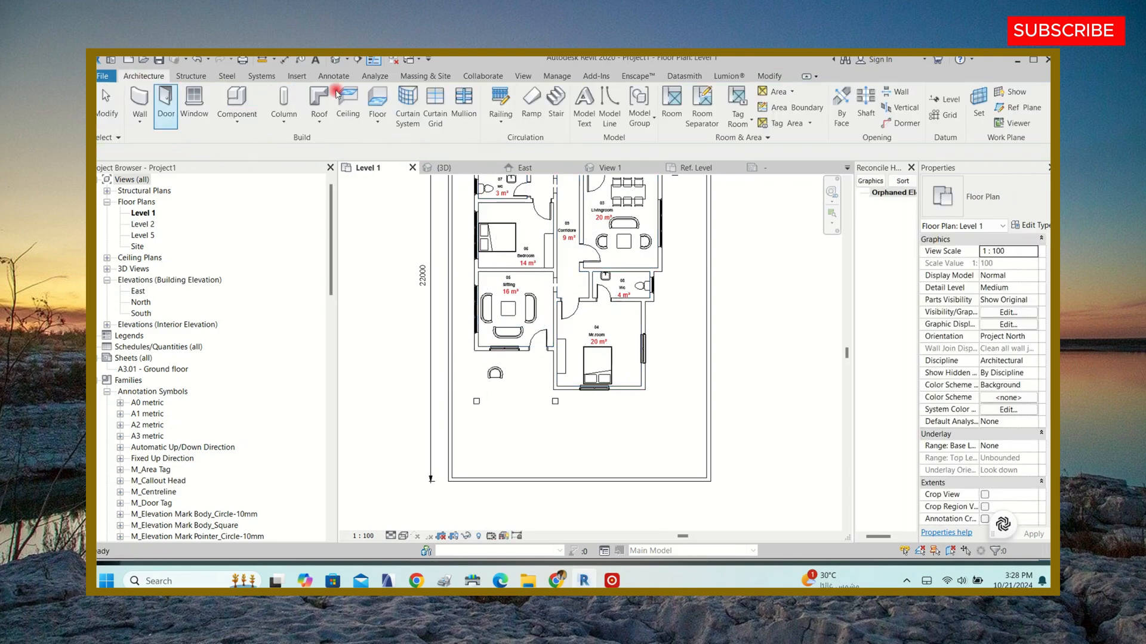
# - Highlight the room-bounding elements of the Level 1 plan using the Room tool
pyautogui.click(671, 106)
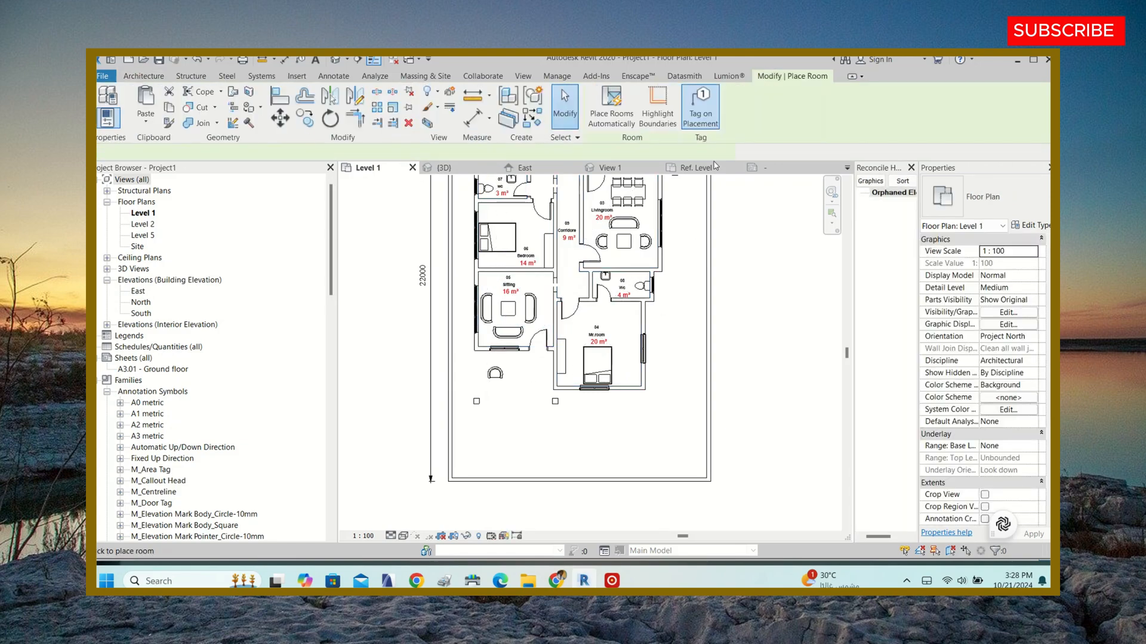
pyautogui.click(657, 108)
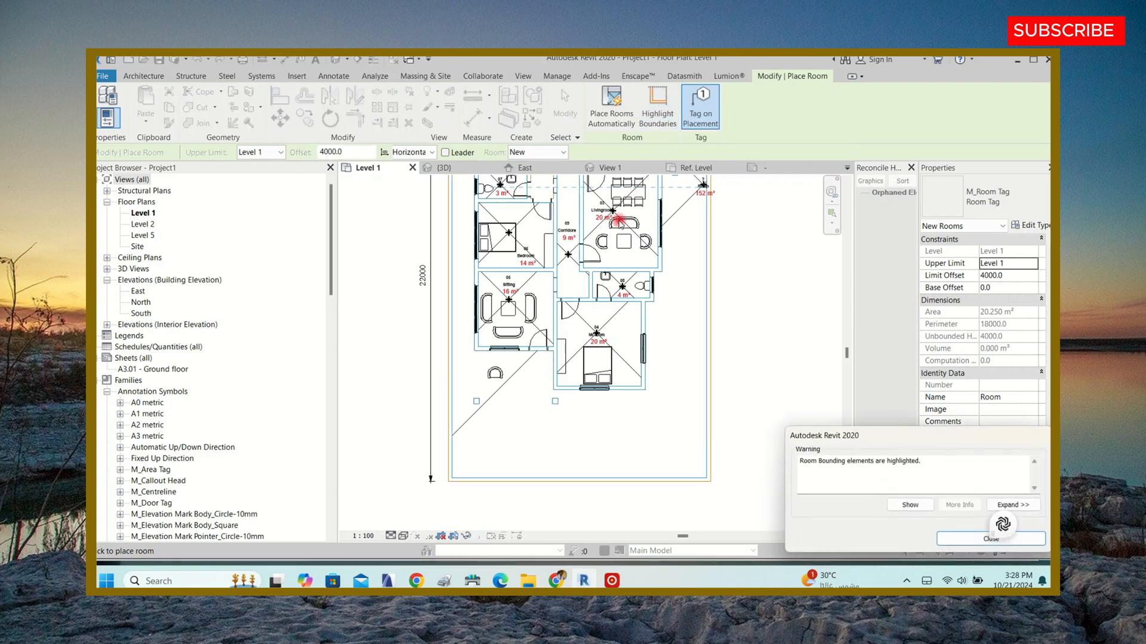
pyautogui.press('Escape')
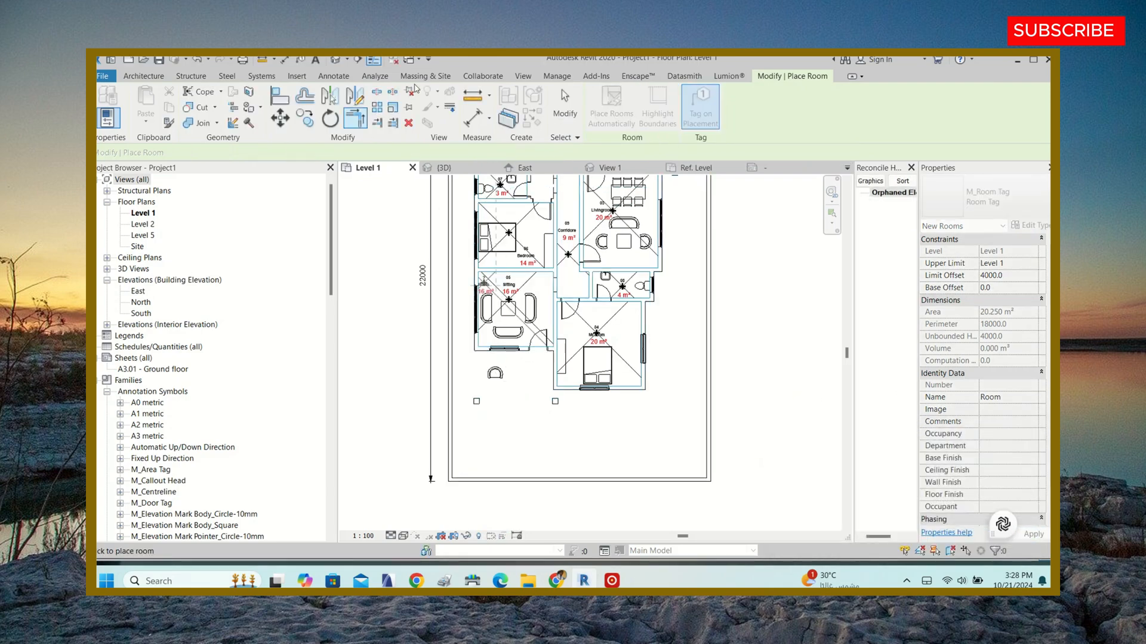
# - Draw a model-line rectangle about 4250 by 2850 mm around the porch, from the outer column to the sitting room's outer wall corner
pyautogui.click(147, 77)
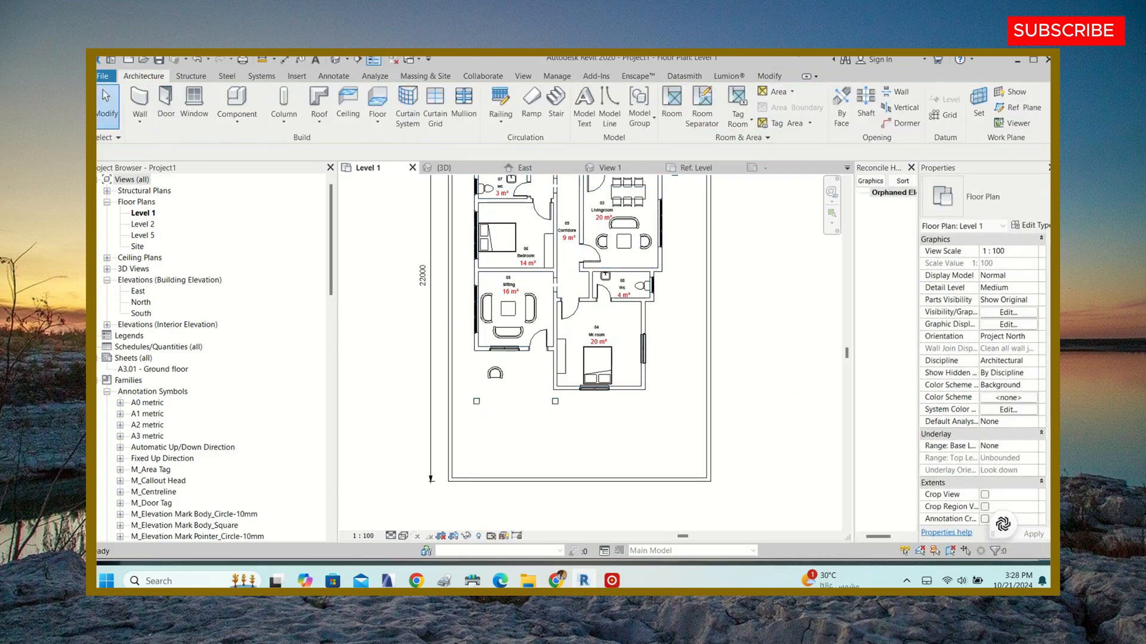
pyautogui.click(698, 104)
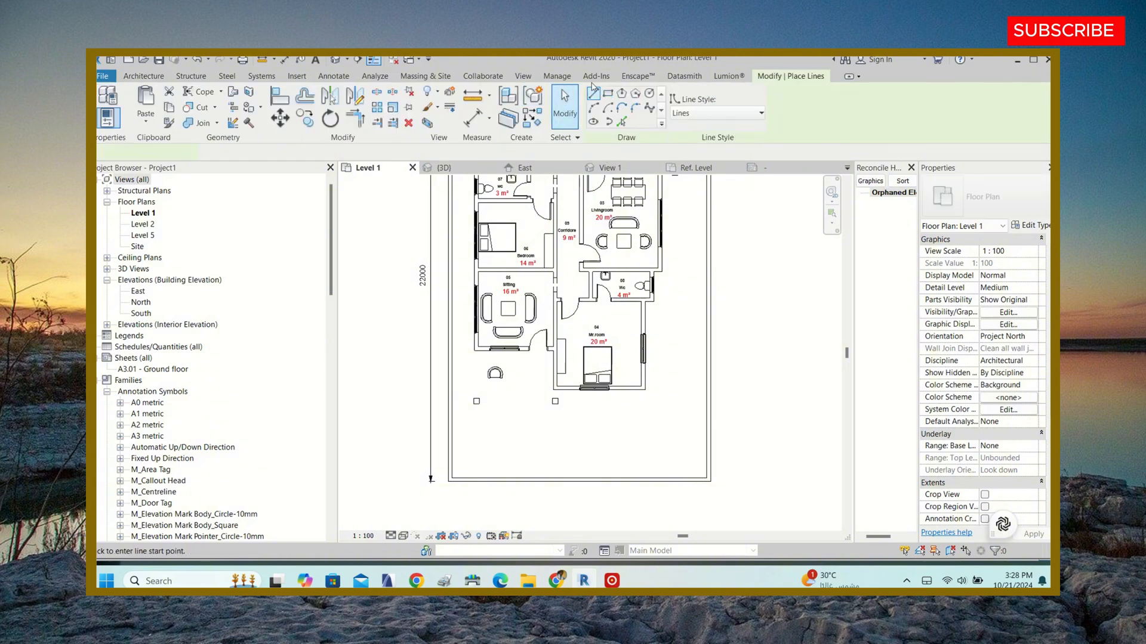
pyautogui.click(608, 93)
pyautogui.scroll(3, 474, 401)
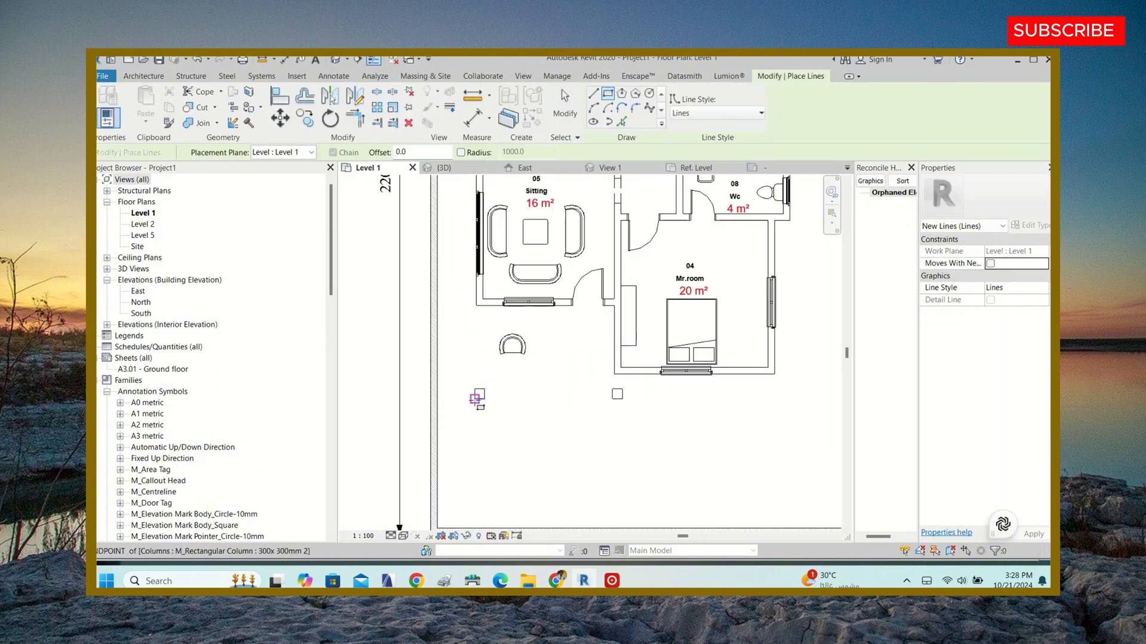
pyautogui.click(481, 396)
pyautogui.scroll(2, 617, 318)
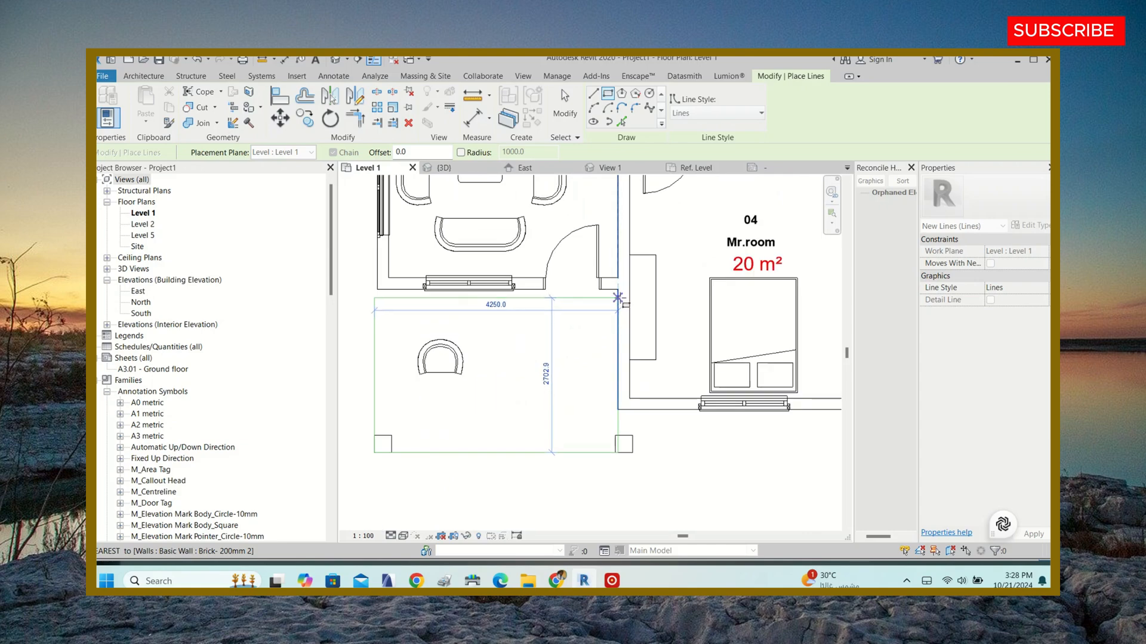
pyautogui.click(619, 290)
pyautogui.press('Escape')
pyautogui.press('Escape')
pyautogui.scroll(-1, 571, 363)
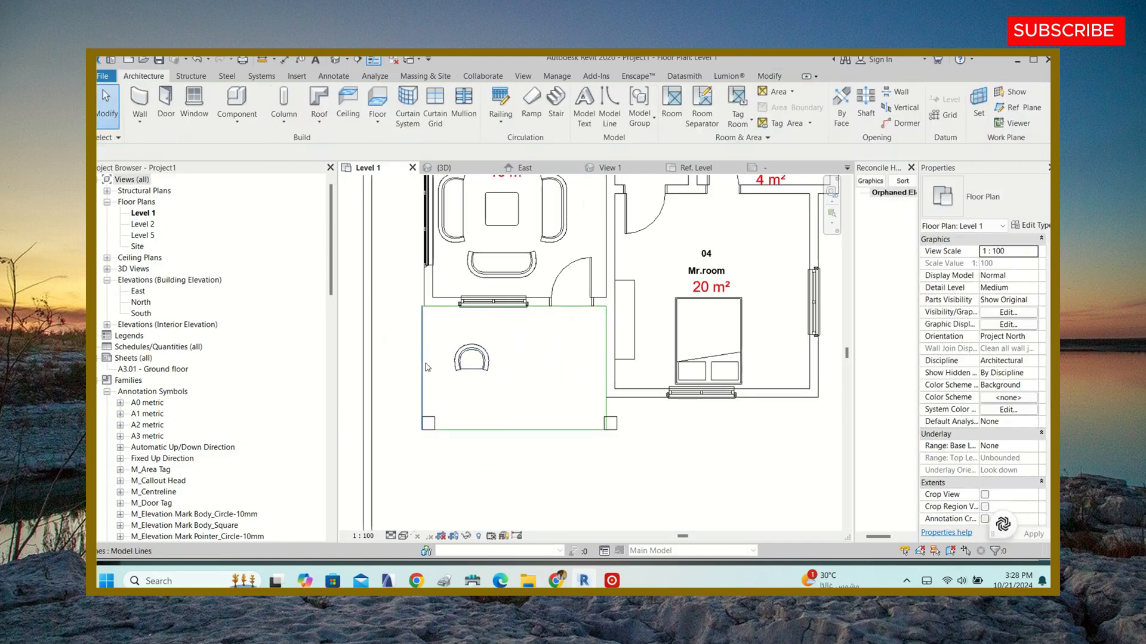
# - Nudge the porch rectangle's left line outward until it lies 4610 mm from the opposite line
pyautogui.click(426, 347)
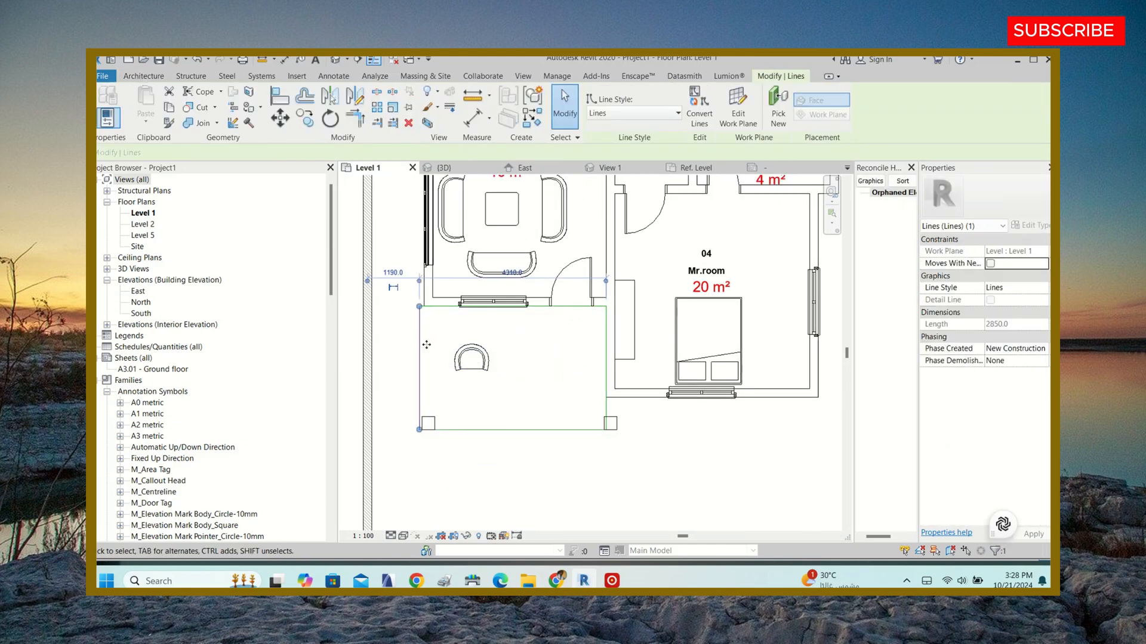
pyautogui.press('Left')
pyautogui.press('Left')
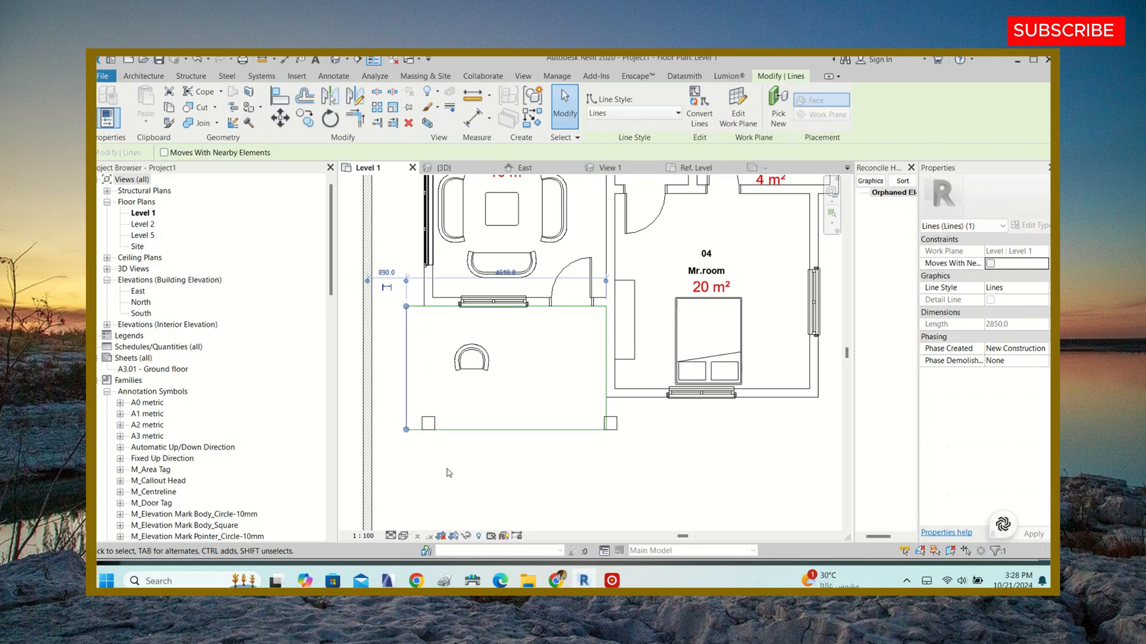
pyautogui.press('Escape')
# - Draw a short vertical model line from the Mr.room's outer wall corner down to the porch's inner column
pyautogui.scroll(2, 615, 420)
pyautogui.click(598, 395)
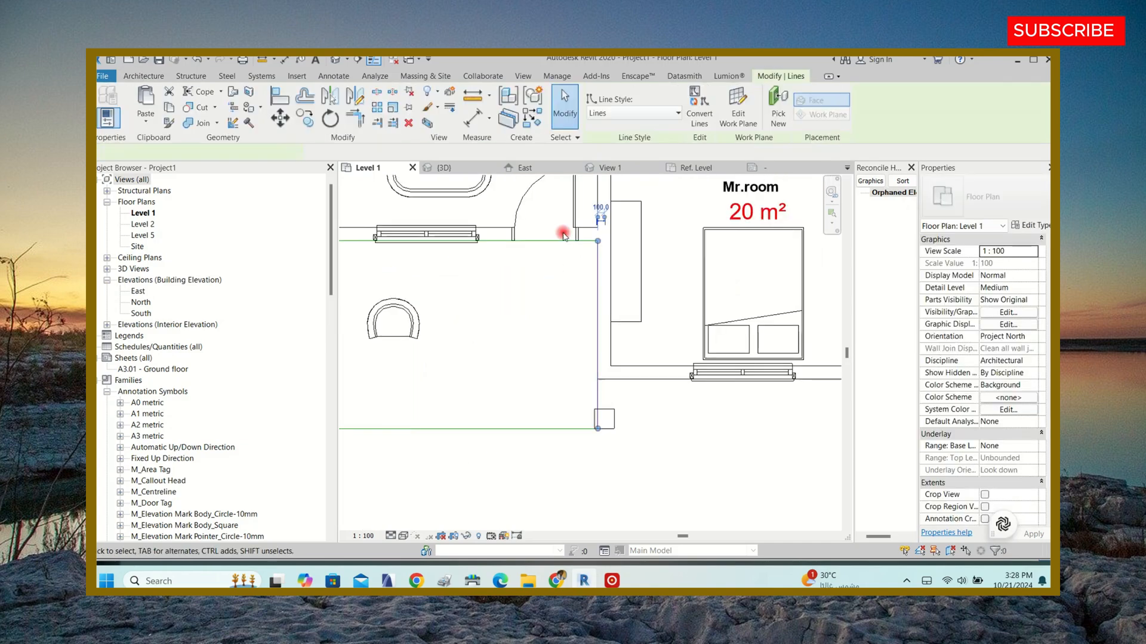
pyautogui.click(531, 119)
pyautogui.scroll(2, 597, 427)
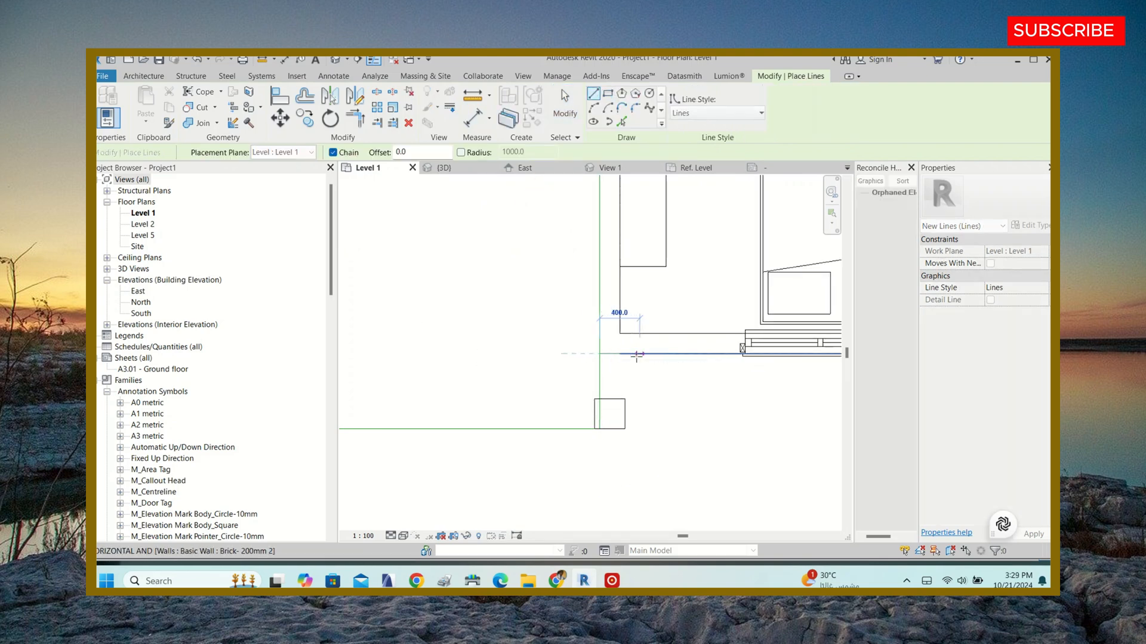
pyautogui.click(620, 354)
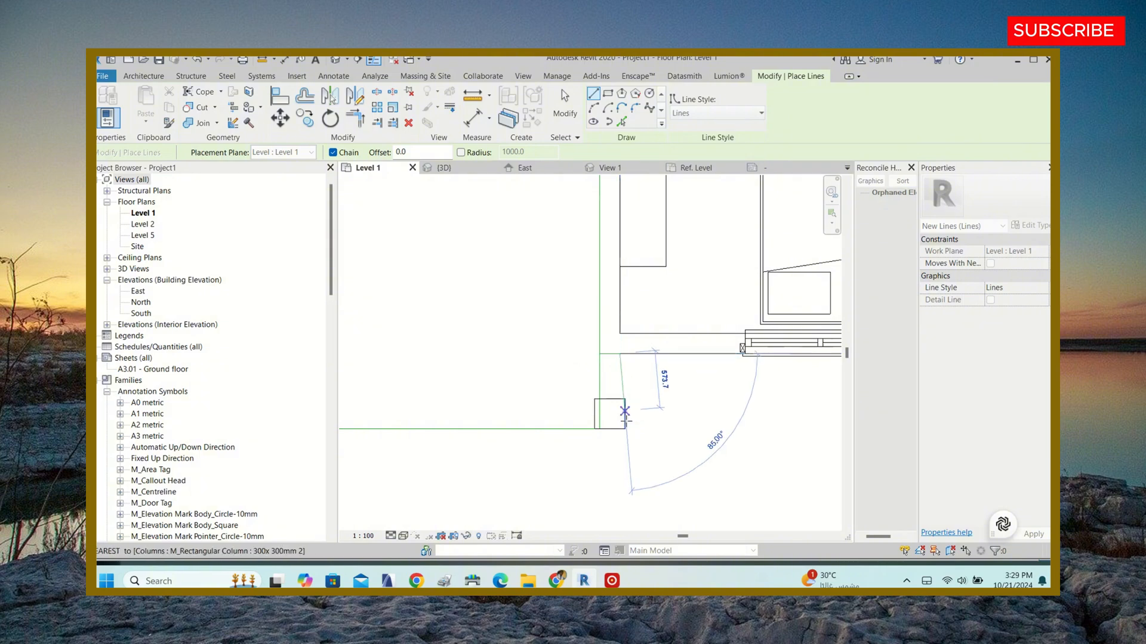
pyautogui.click(619, 428)
pyautogui.press('Escape')
pyautogui.press('Escape')
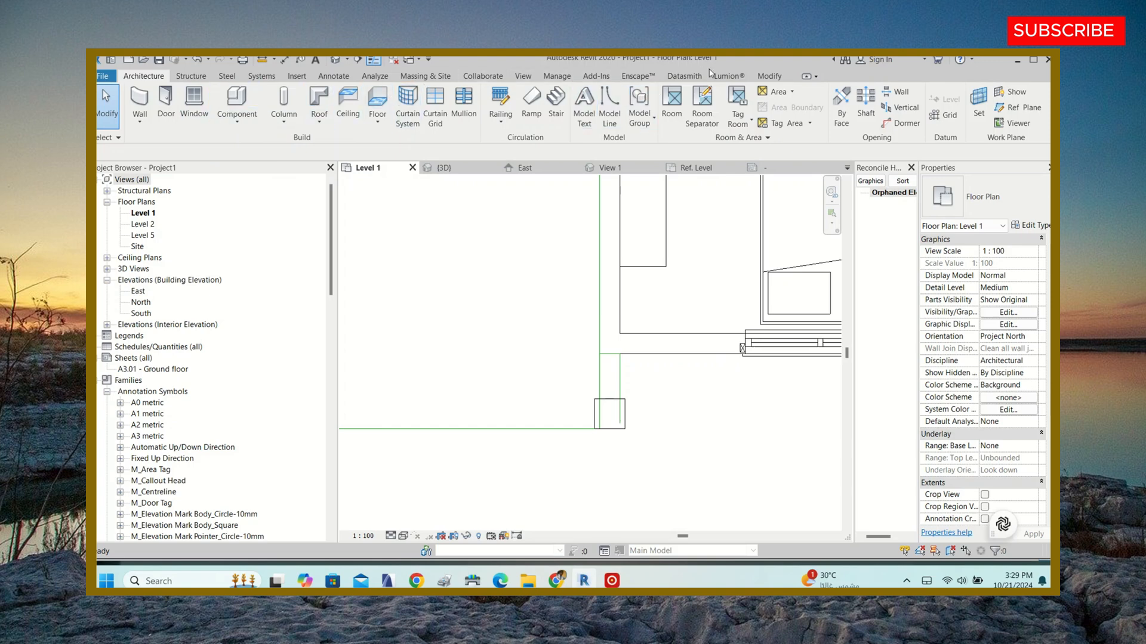
# - Align the short vertical model line with the outer face of the porch column beside the Mr.room
pyautogui.click(759, 76)
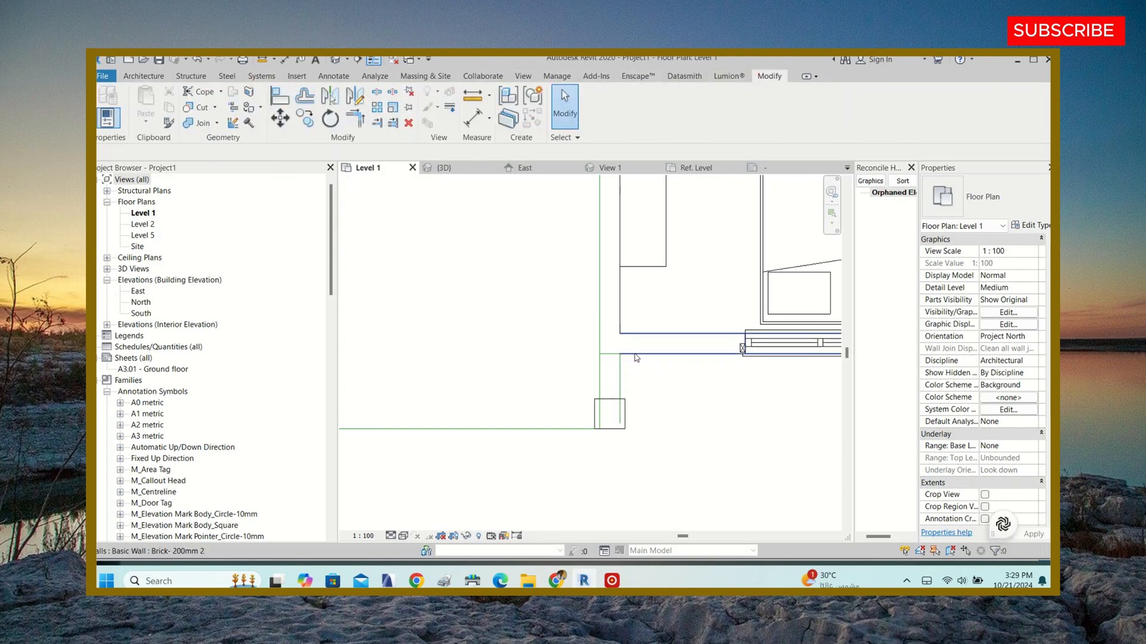
pyautogui.scroll(2, 640, 389)
pyautogui.click(281, 101)
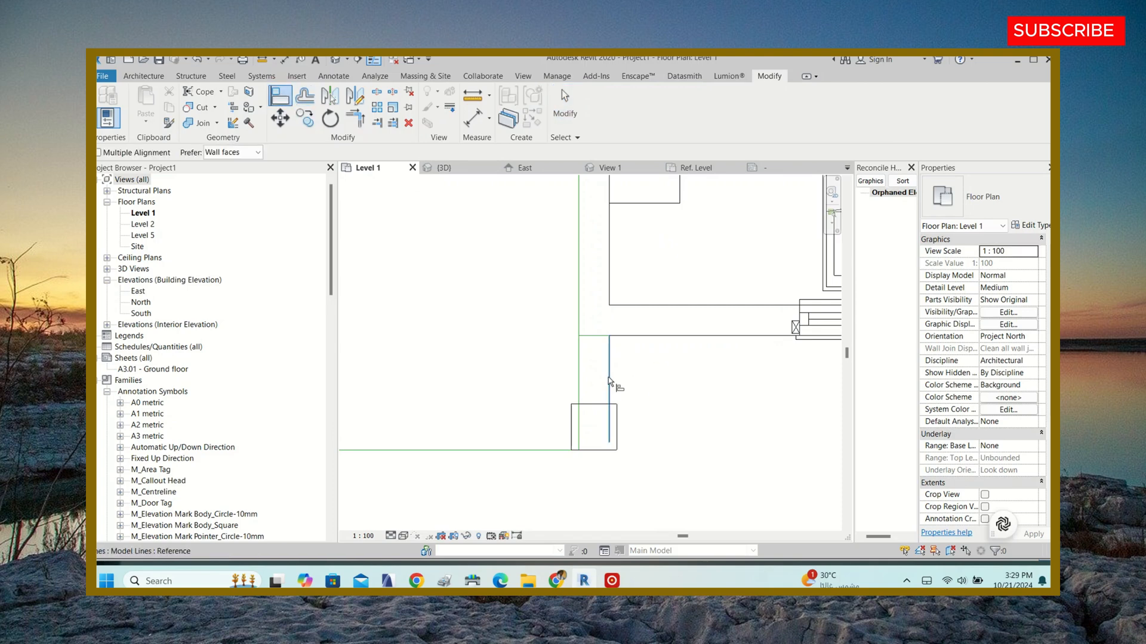
pyautogui.click(617, 415)
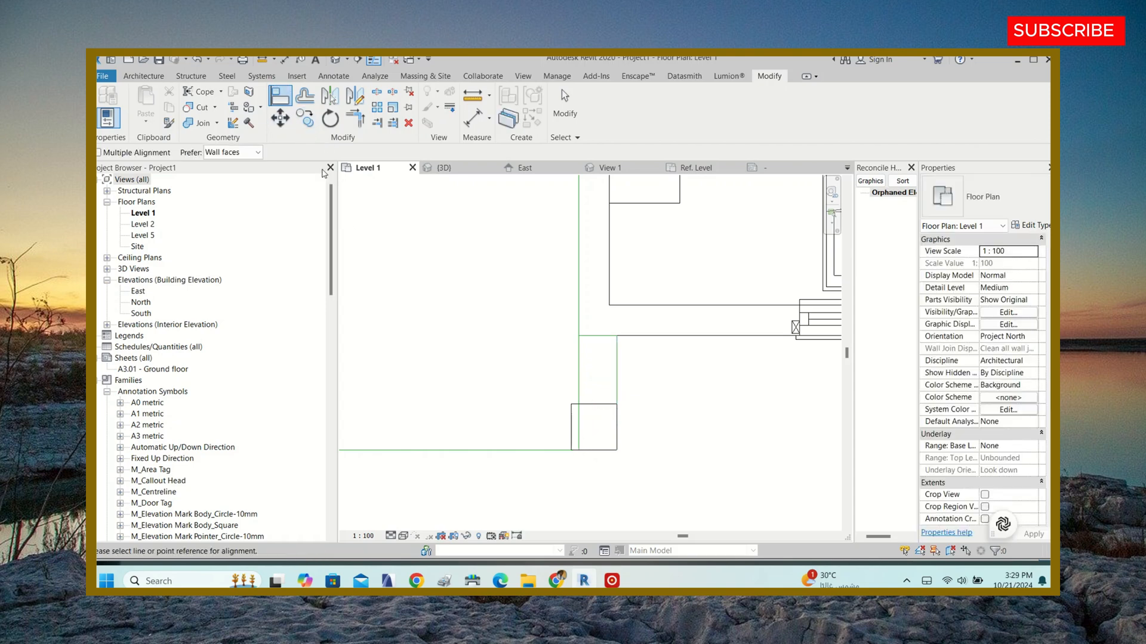
# - Trim the porch's bottom line and short vertical line into a corner, and shorten the rectangle's right line to end level with the Mr.room wall
pyautogui.click(355, 119)
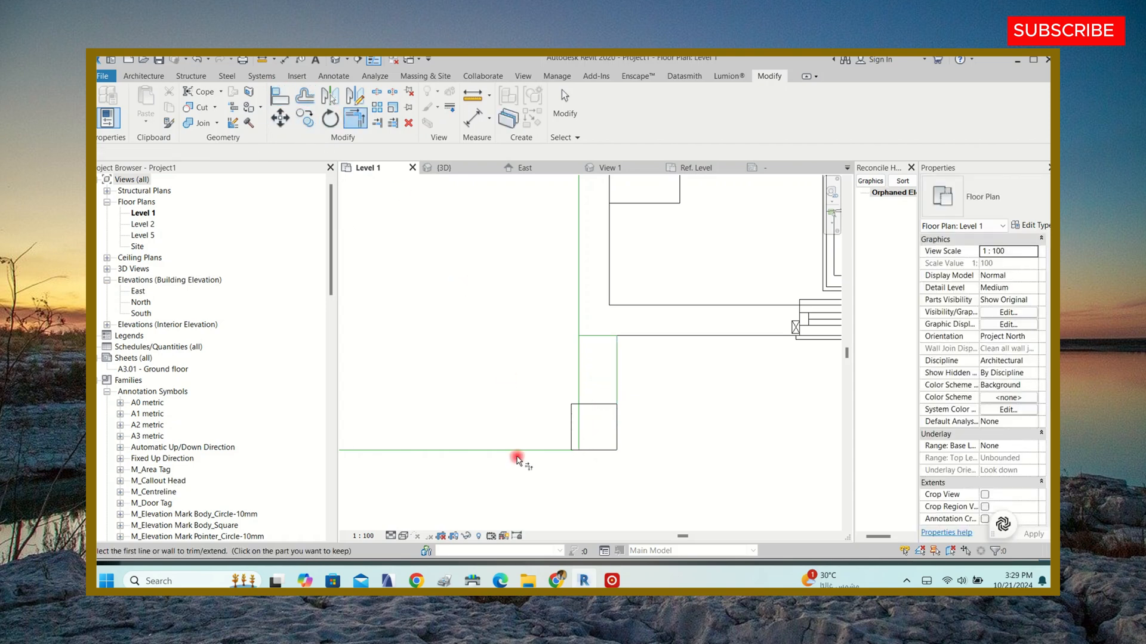
pyautogui.click(542, 450)
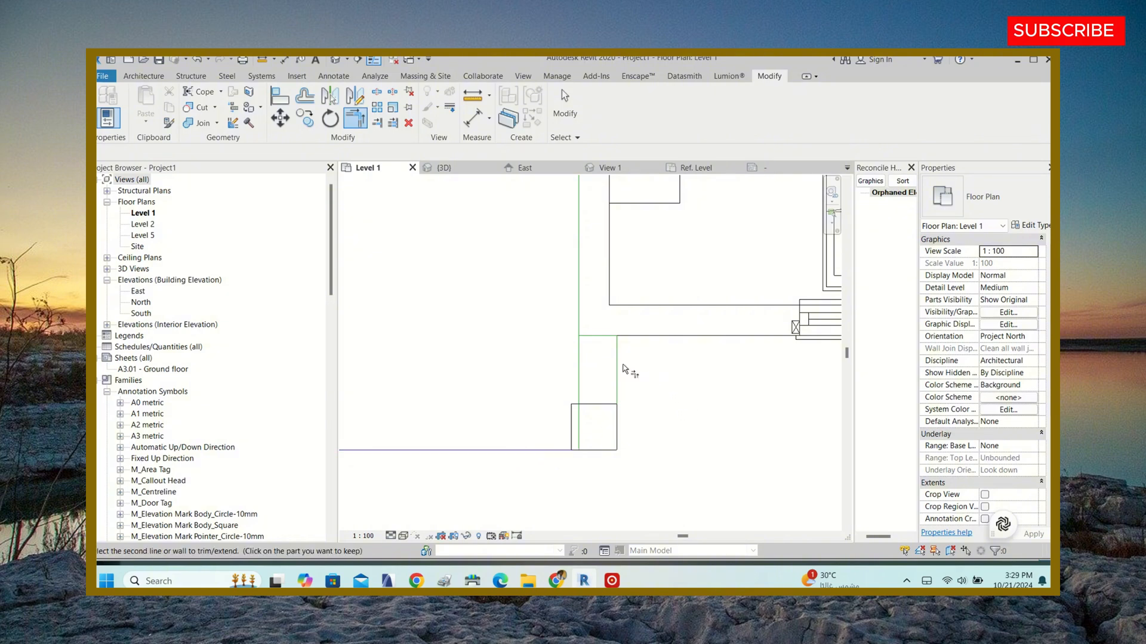
pyautogui.click(614, 355)
pyautogui.press('Escape')
pyautogui.click(580, 363)
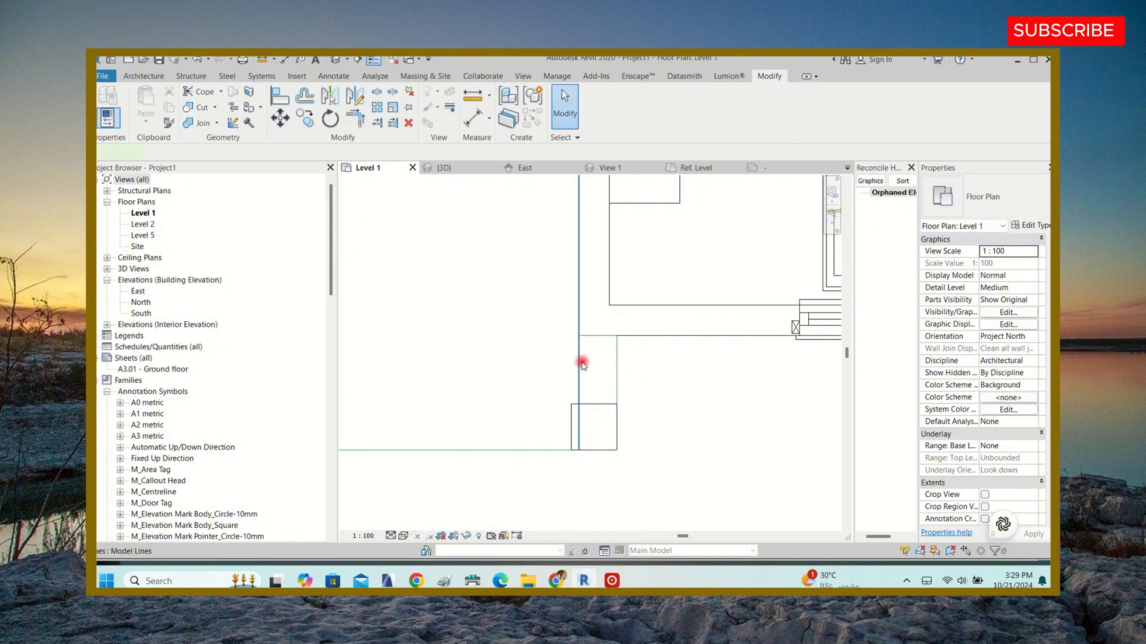
pyautogui.moveTo(578, 450); pyautogui.dragTo(578, 336)
pyautogui.click(677, 370)
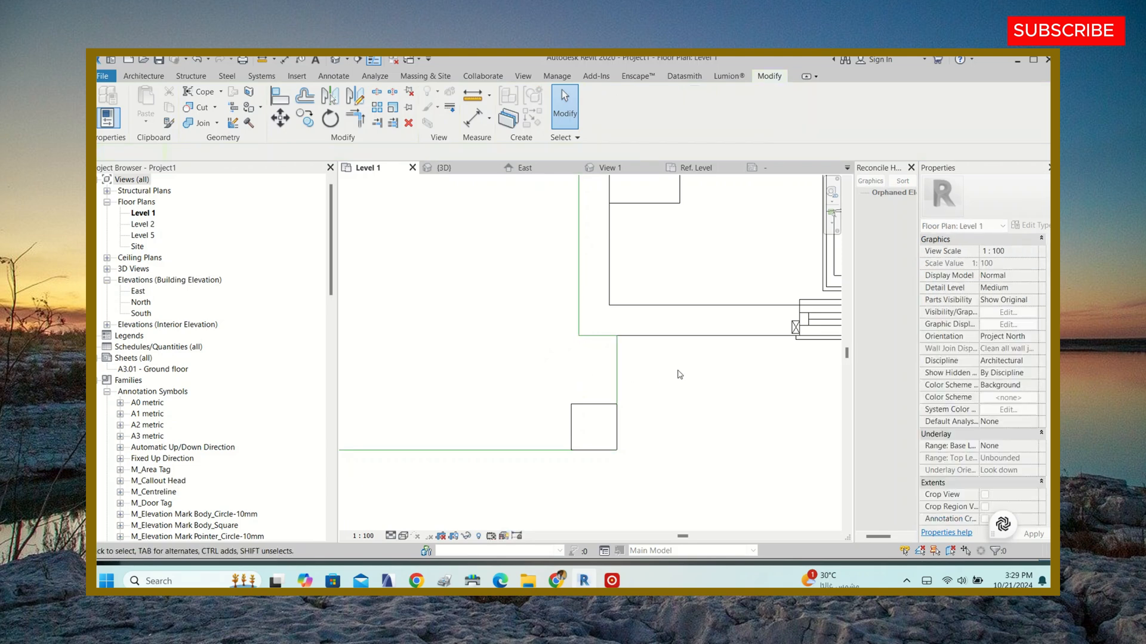
# - Nudge the porch's bottom line outward to 830 mm from the Mr.room wall face, and its short side line to 330 mm from the adjoining line
pyautogui.scroll(-5, 679, 375)
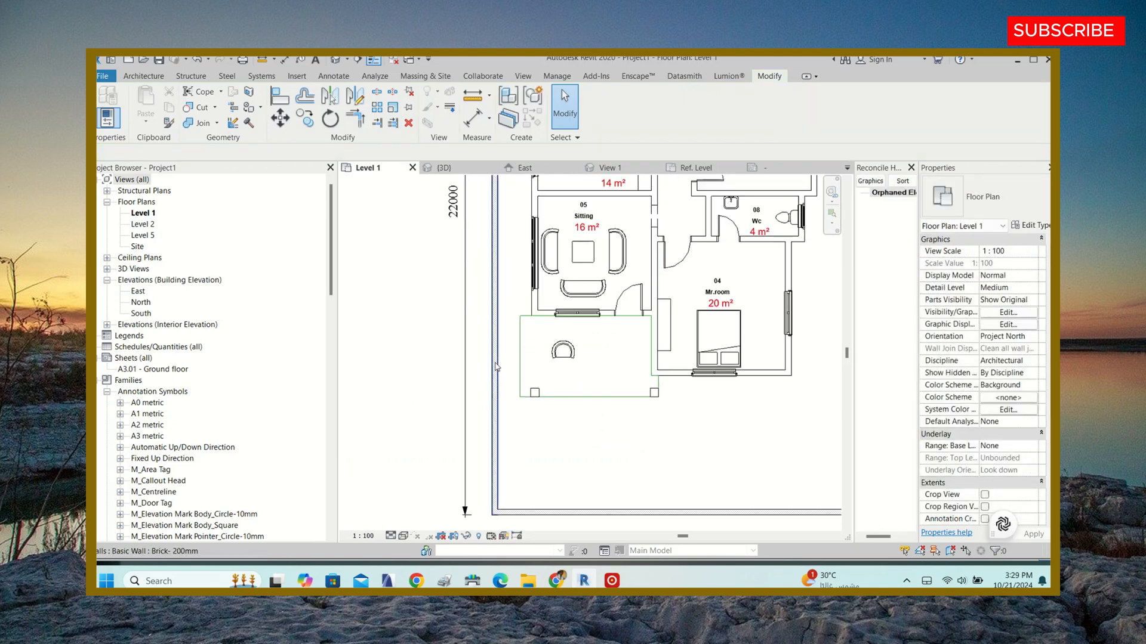
pyautogui.scroll(5, 525, 391)
pyautogui.click(580, 404)
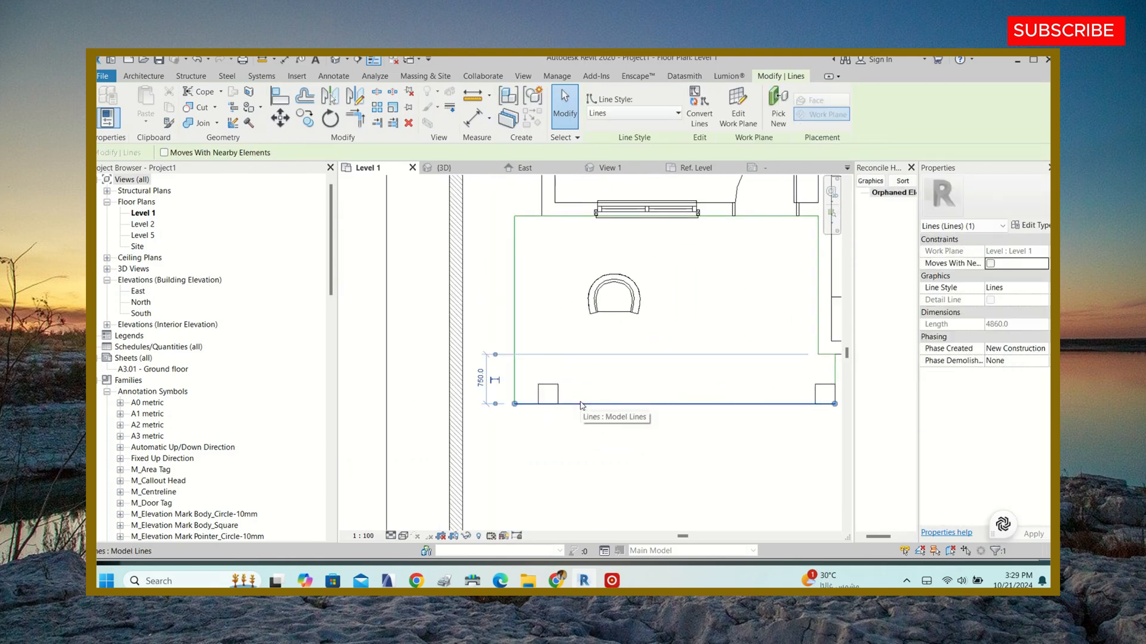
pyautogui.scroll(-3, 580, 404)
pyautogui.scroll(3, 746, 406)
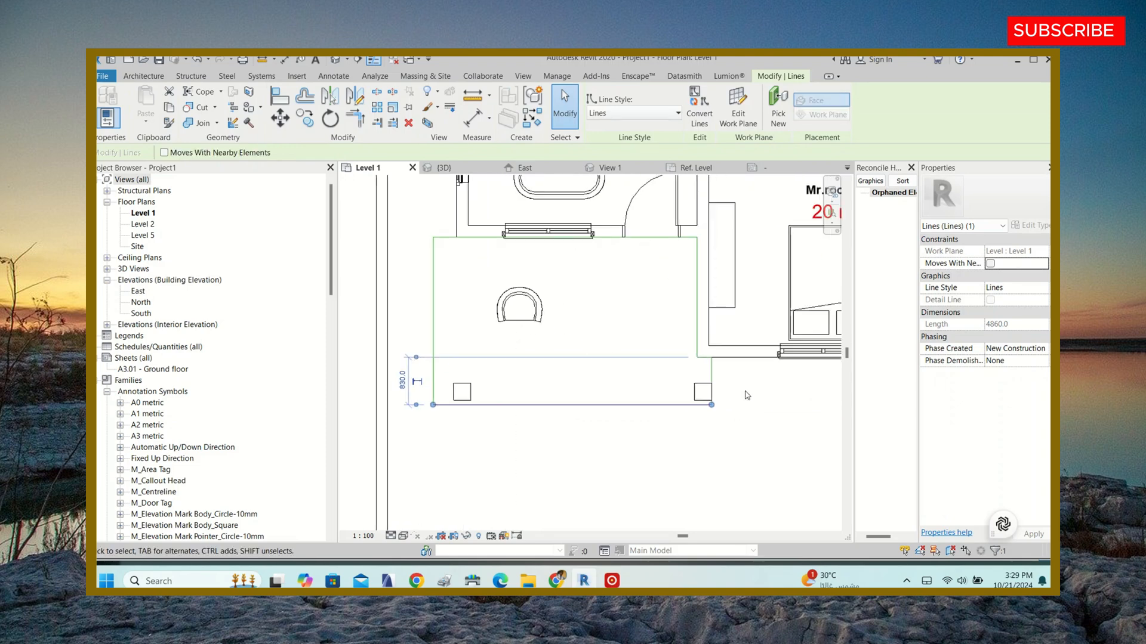
pyautogui.click(707, 368)
pyautogui.click(729, 385)
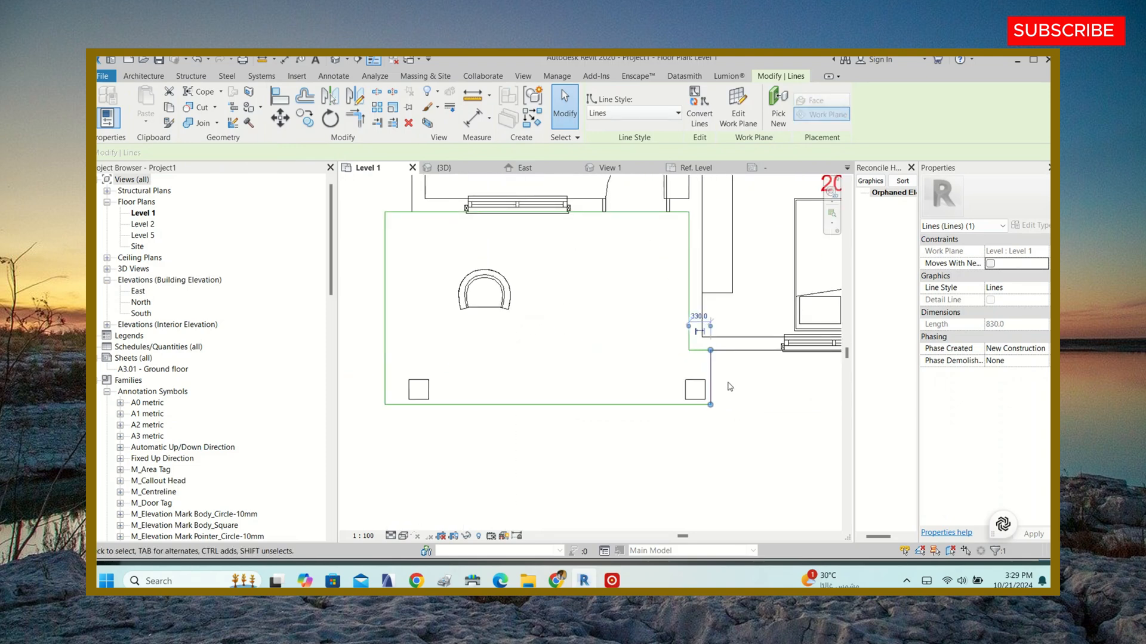
pyautogui.scroll(-4, 566, 380)
pyautogui.scroll(2, 597, 378)
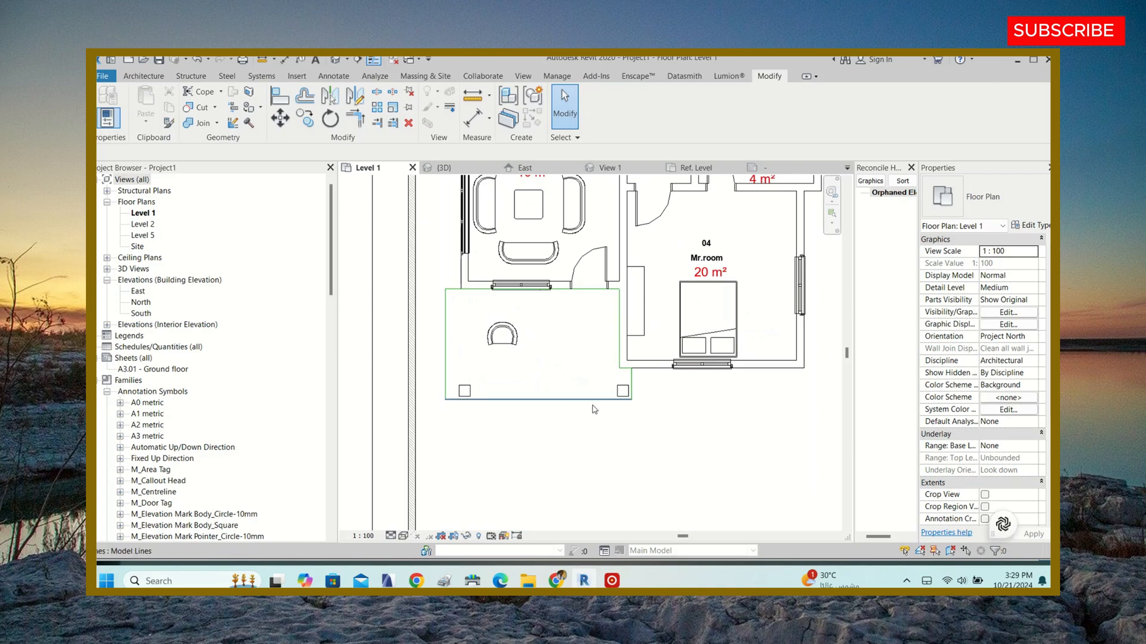
# - Draw a model-line rectangle about 1868 by 4379 mm around the kitchen porch, against the kitchen's outer wall
pyautogui.click(633, 382)
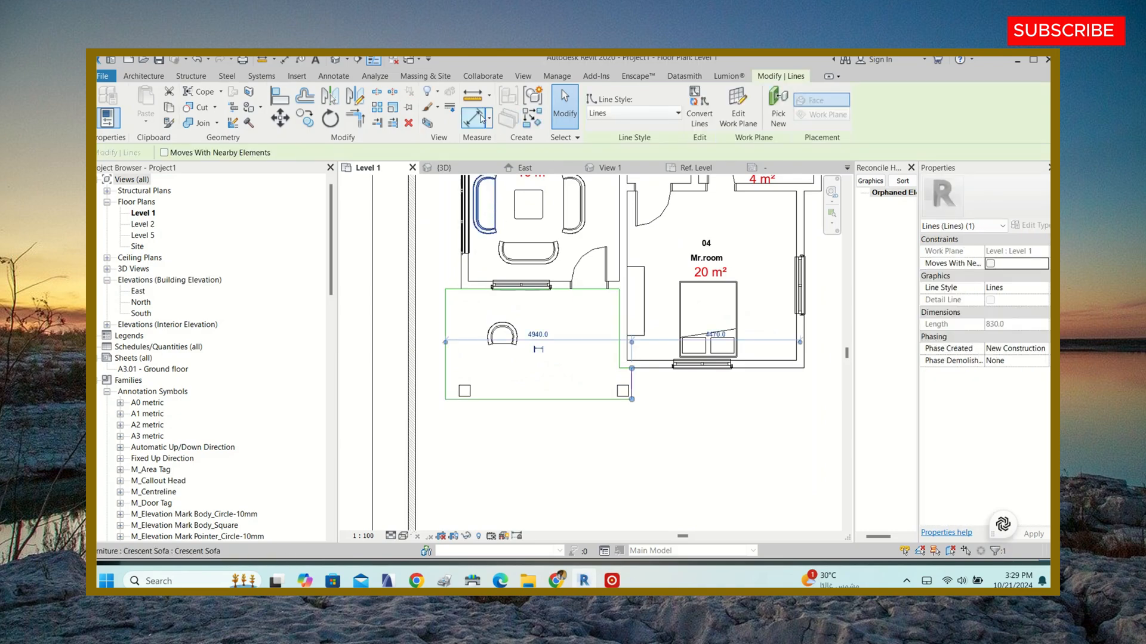
pyautogui.click(533, 119)
pyautogui.scroll(-4, 471, 361)
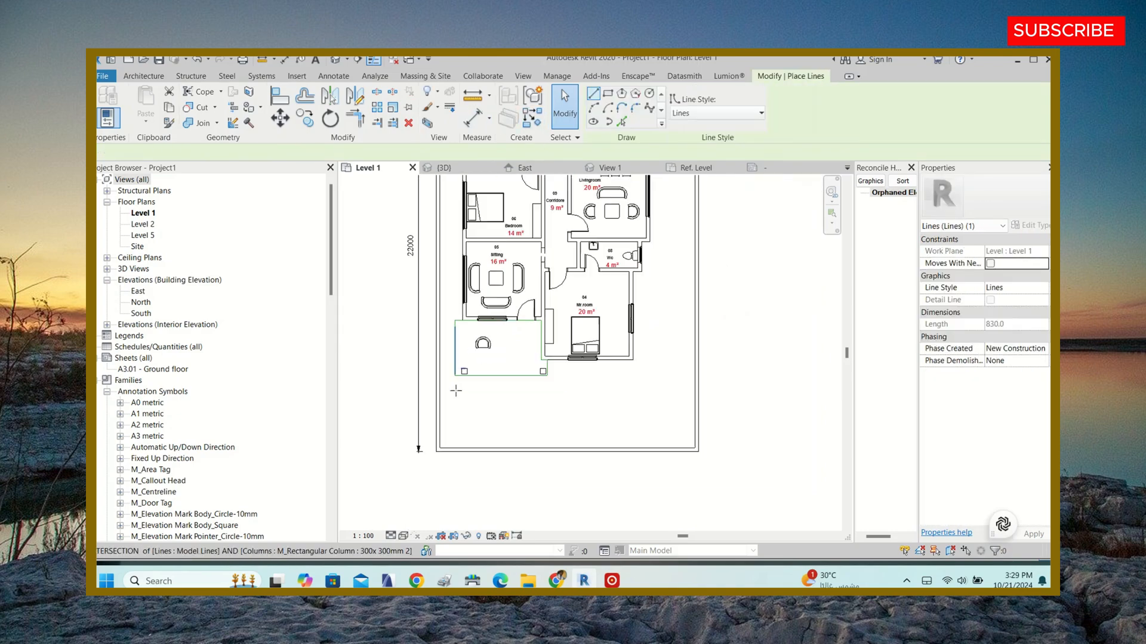
pyautogui.click(606, 93)
pyautogui.scroll(5, 579, 207)
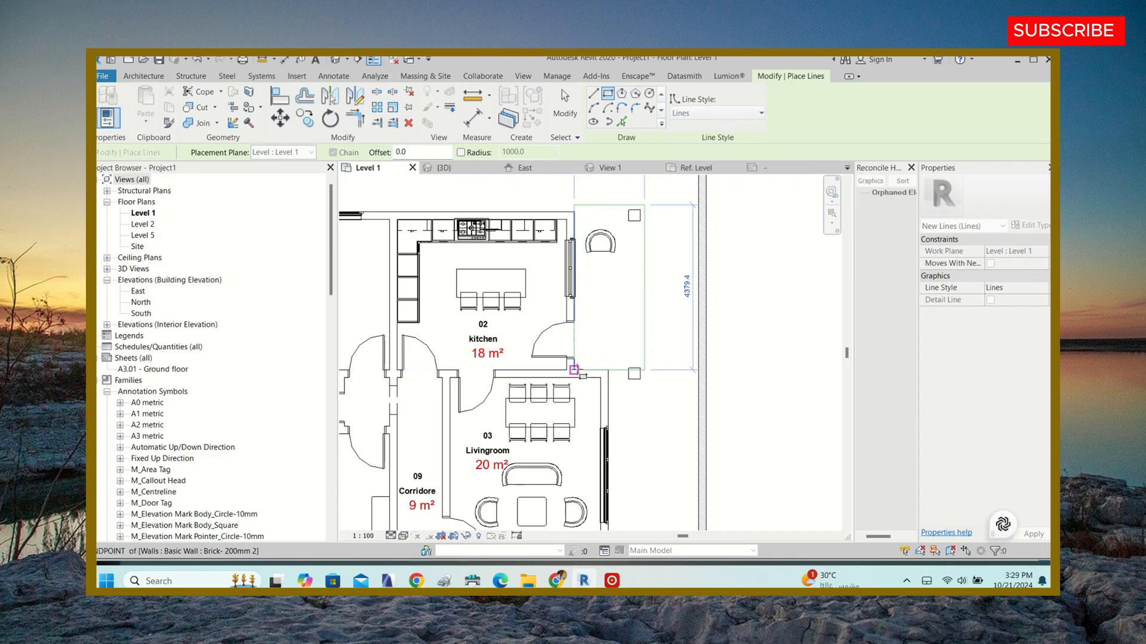
pyautogui.scroll(2, 634, 373)
pyautogui.click(644, 382)
pyautogui.scroll(2, 633, 377)
pyautogui.press('Escape')
pyautogui.press('Escape')
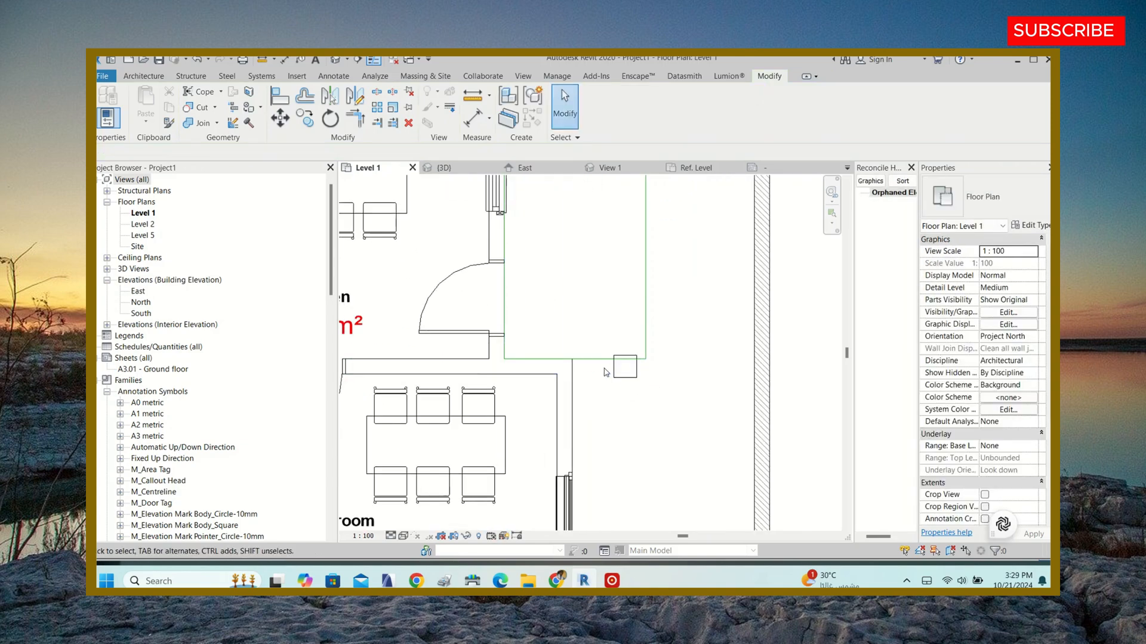
# - Draw a horizontal model line 1100 mm long from the Livingroom's outer wall, passing below the kitchen porch's lower column
pyautogui.click(587, 359)
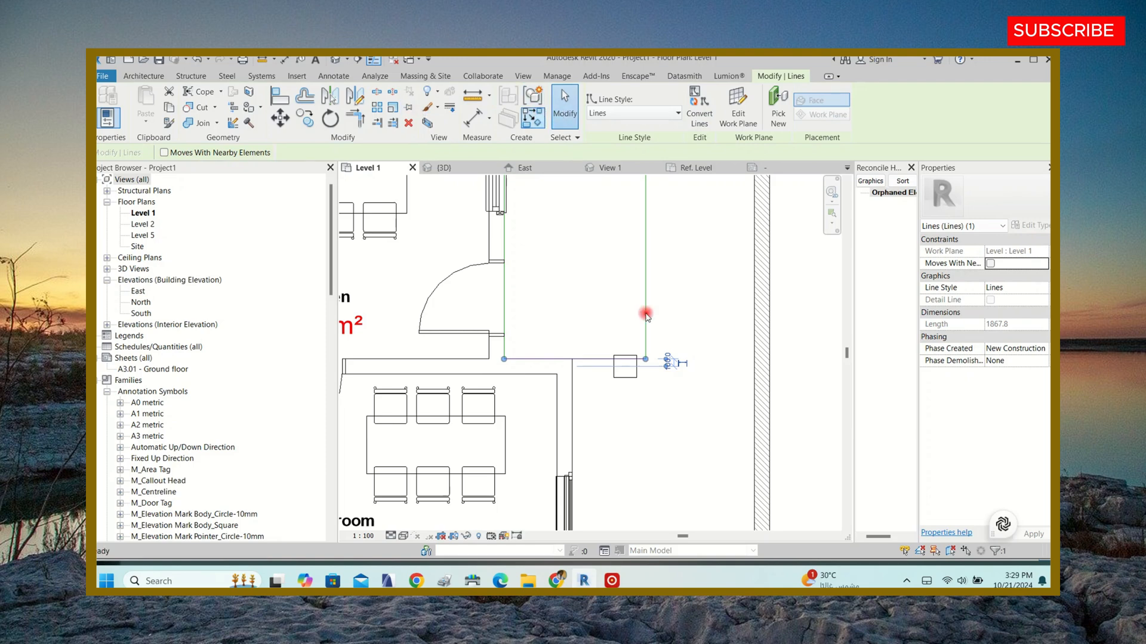
pyautogui.press('l')
pyautogui.press('i')
pyautogui.click(646, 389)
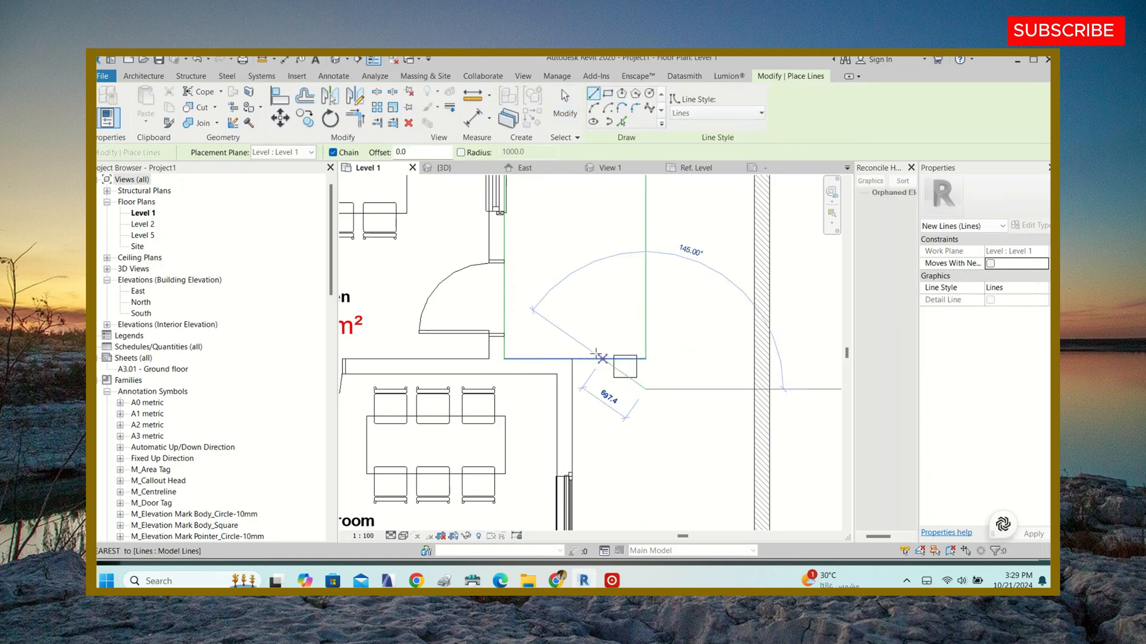
pyautogui.press('Escape')
pyautogui.moveTo(574, 384); pyautogui.dragTo(653, 385)
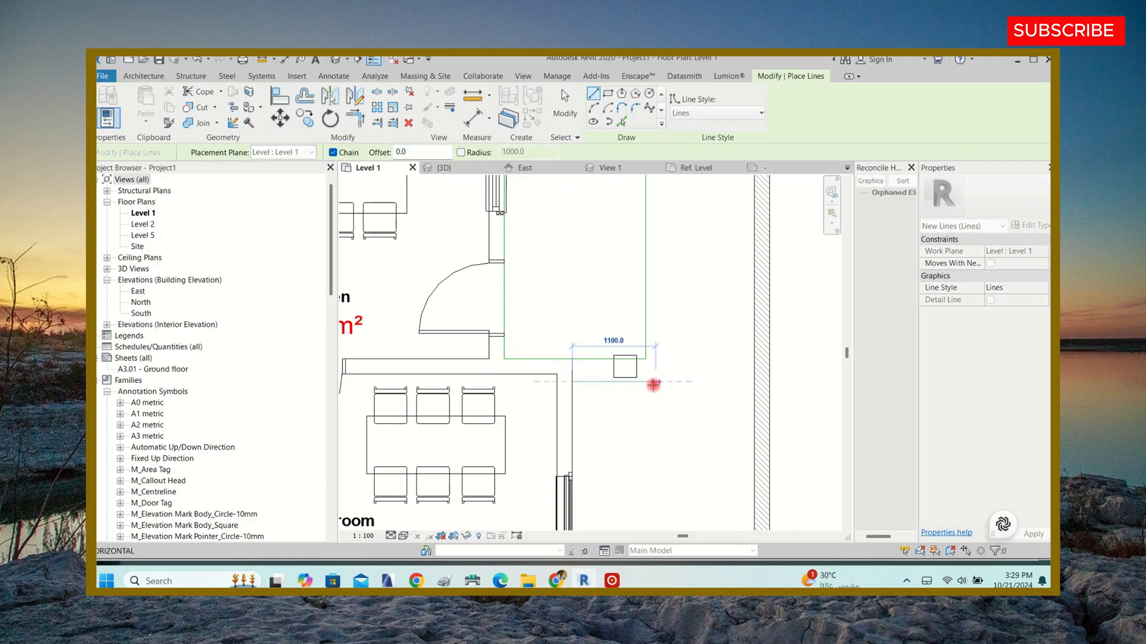
pyautogui.click(654, 385)
pyautogui.press('Escape')
pyautogui.press('Escape')
# - Draw a short vertical model line along the Livingroom's outer wall, joining the 1100 mm line to the kitchen porch rectangle's bottom line
pyautogui.click(586, 380)
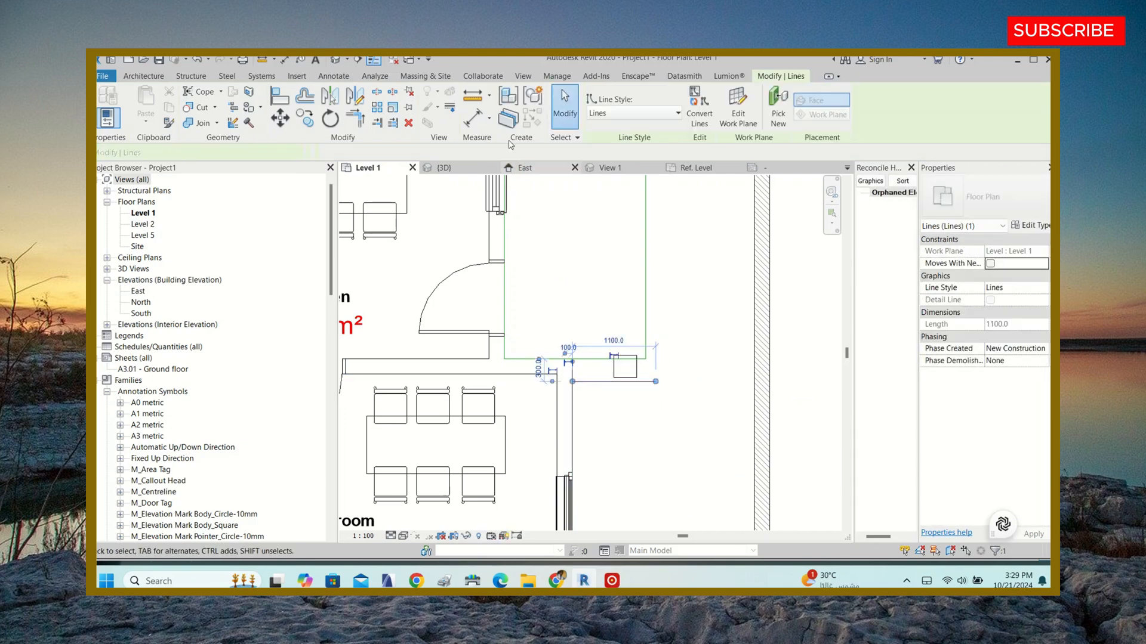
pyautogui.click(528, 114)
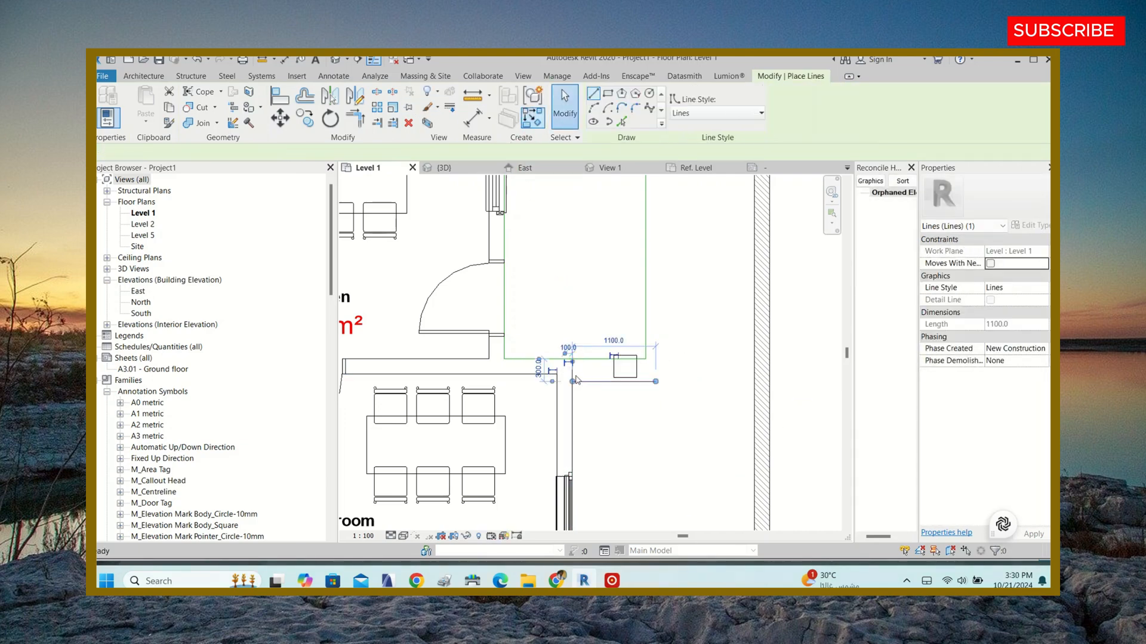
pyautogui.scroll(3, 571, 371)
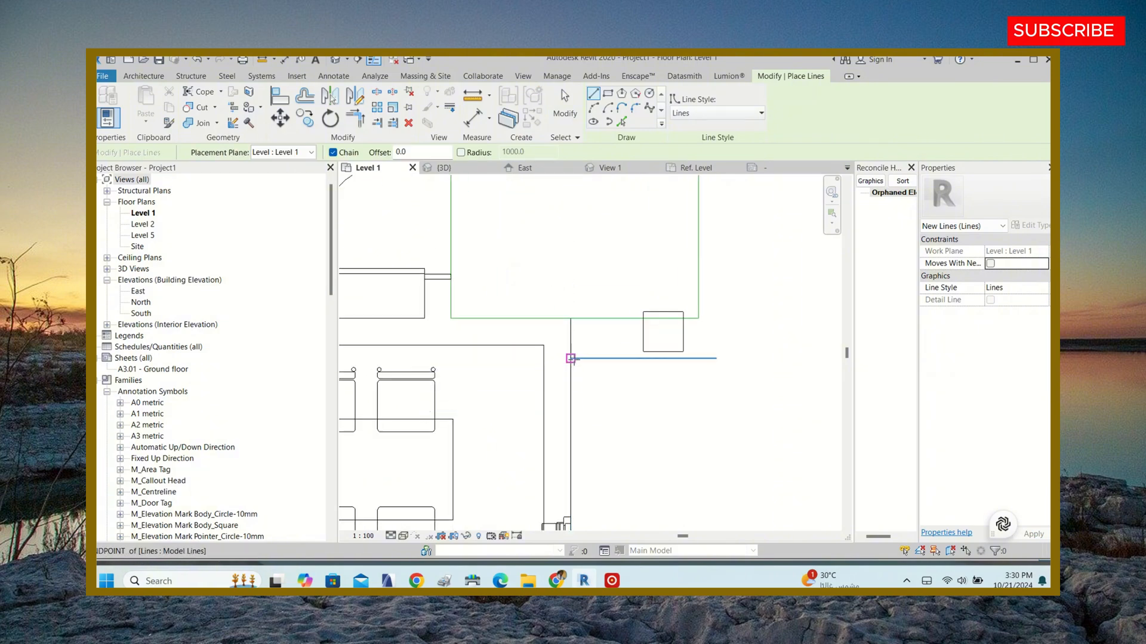
pyautogui.click(571, 358)
pyautogui.click(571, 318)
pyautogui.press('Escape')
pyautogui.press('Escape')
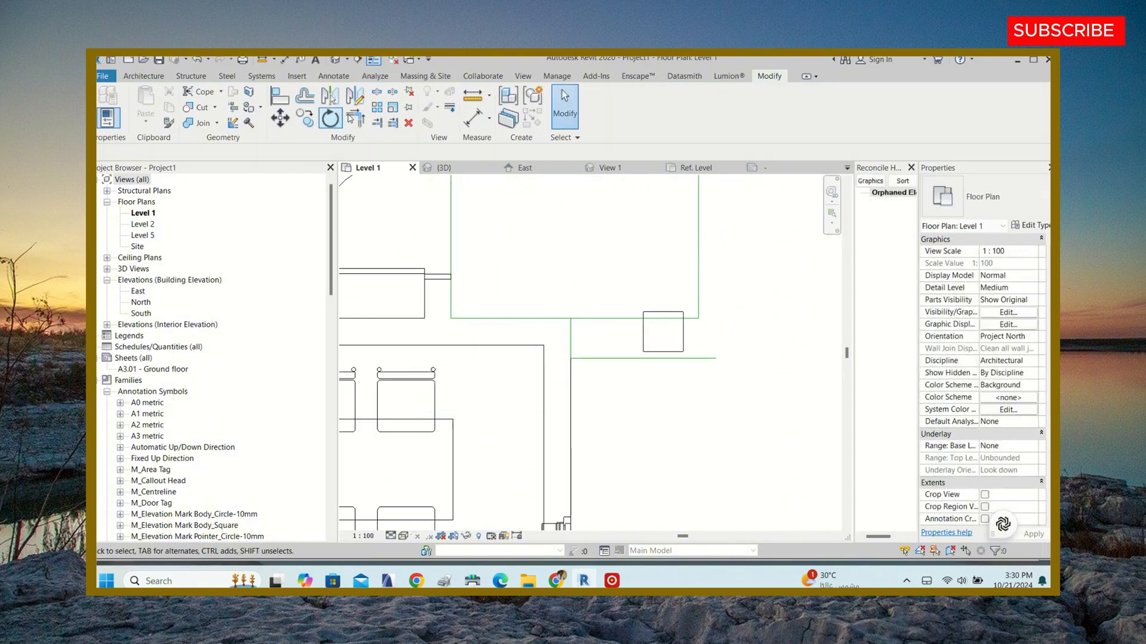
# - Extend the kitchen porch rectangle's outer line to the 1100 mm line and trim both into a corner
pyautogui.click(356, 119)
pyautogui.click(694, 277)
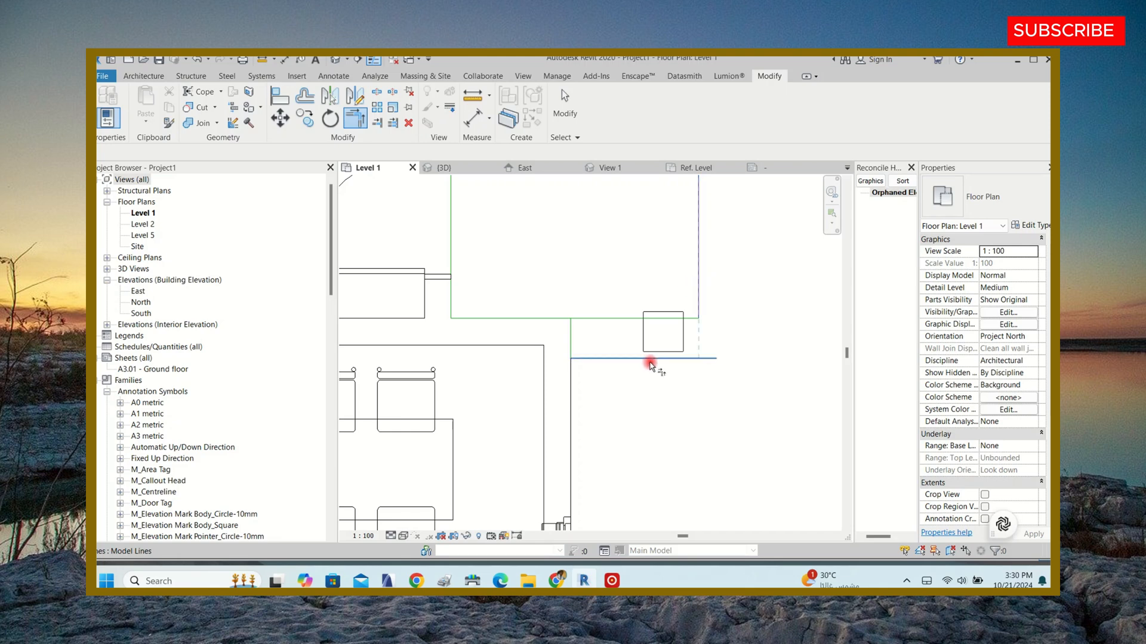
pyautogui.press('Escape')
pyautogui.press('Escape')
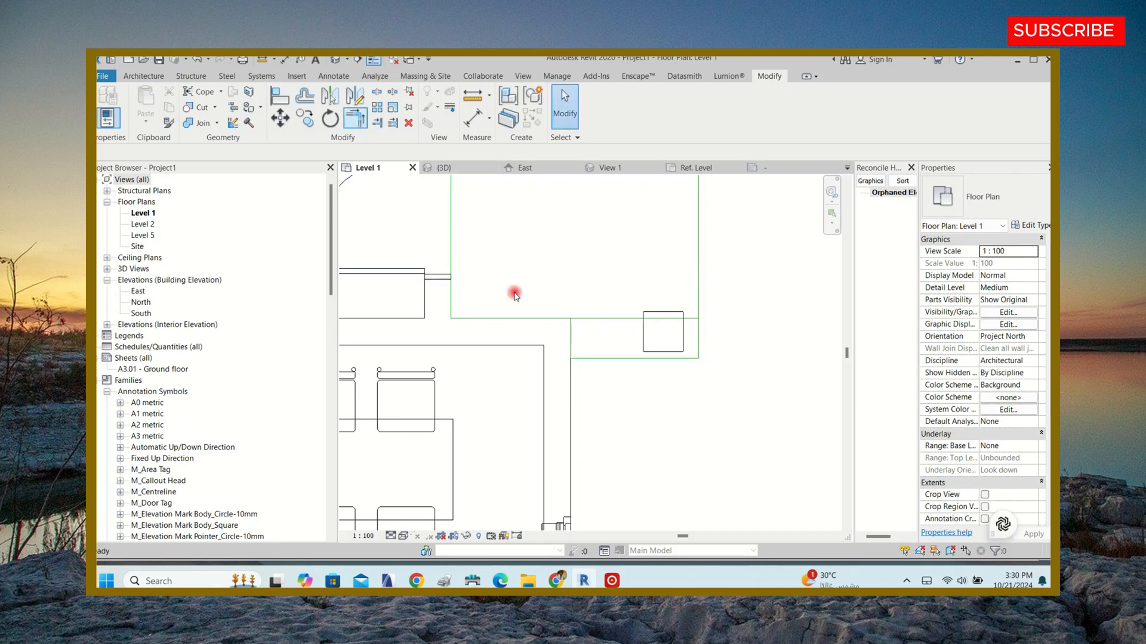
# - Shorten the kitchen porch rectangle's original bottom line so that it ends at the short vertical line on the Livingroom wall
pyautogui.press('t')
pyautogui.press('r')
pyautogui.press('Escape')
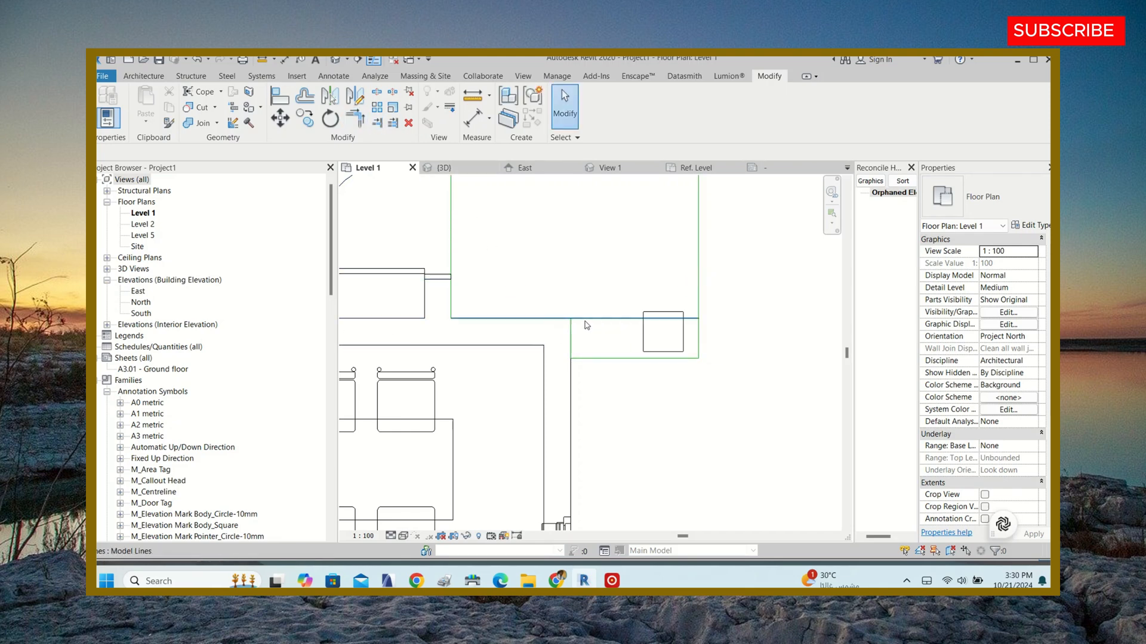
pyautogui.press('l')
pyautogui.press('i')
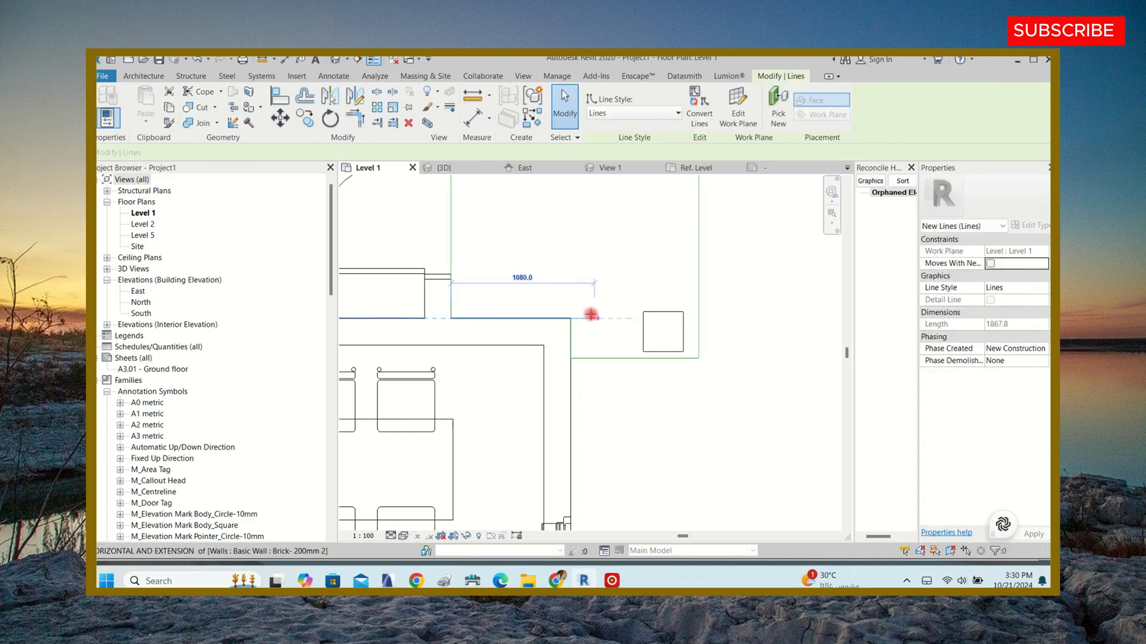
pyautogui.moveTo(567, 317); pyautogui.dragTo(570, 319)
pyautogui.press('Escape')
# - Move the left column of the sitting room porch inward along the outline's bottom line
pyautogui.scroll(-5, 609, 334)
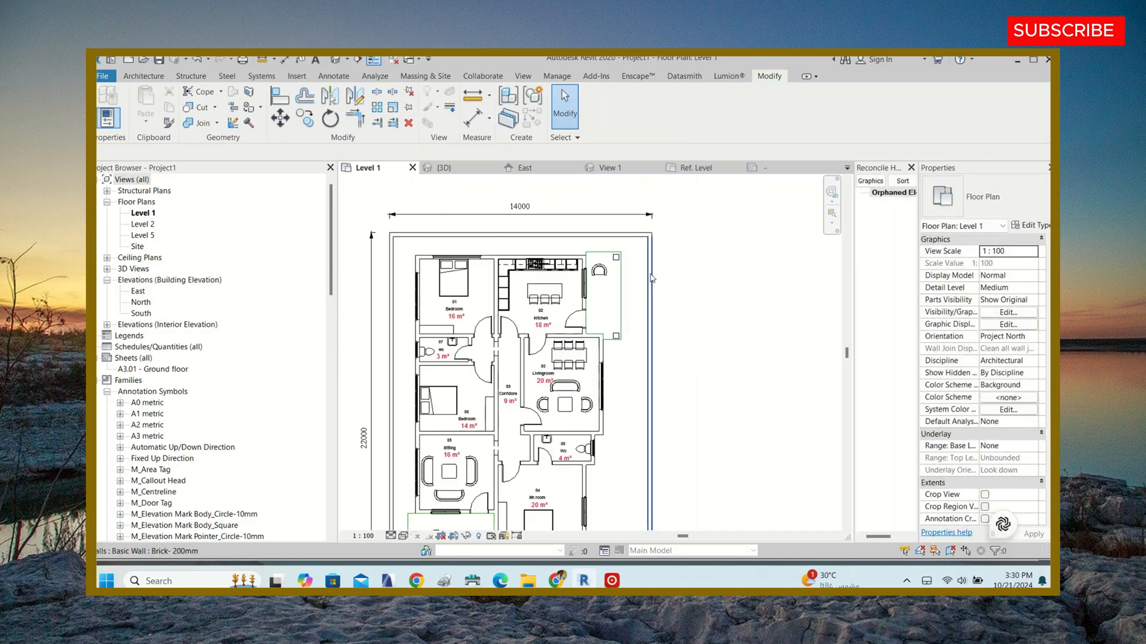
pyautogui.scroll(-1, 651, 277)
pyautogui.scroll(5, 498, 444)
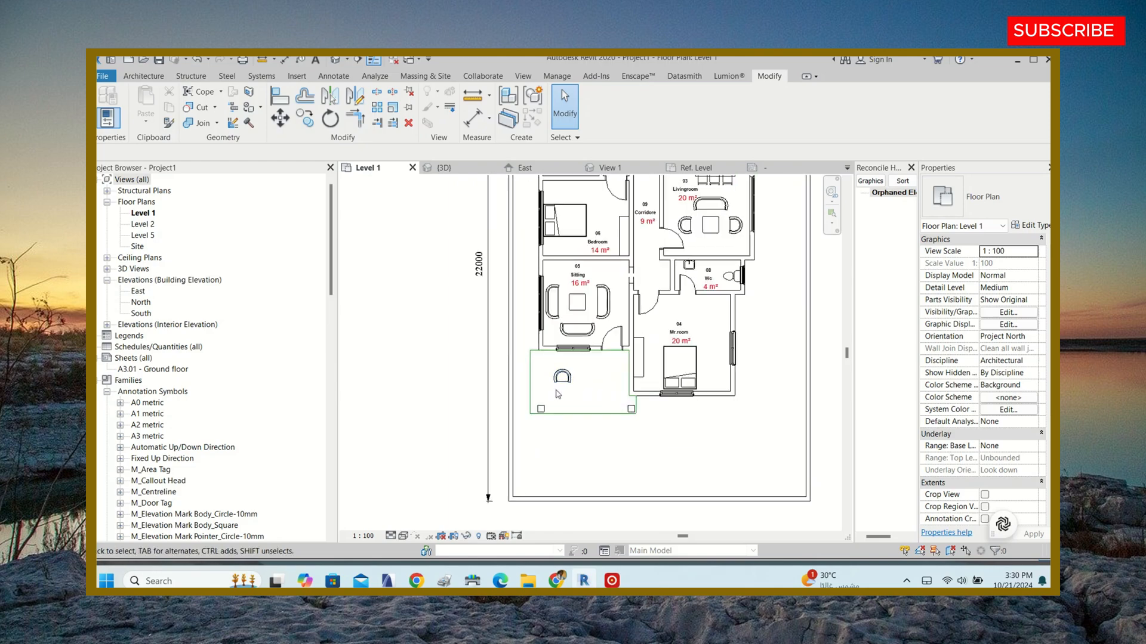
pyautogui.scroll(3, 510, 350)
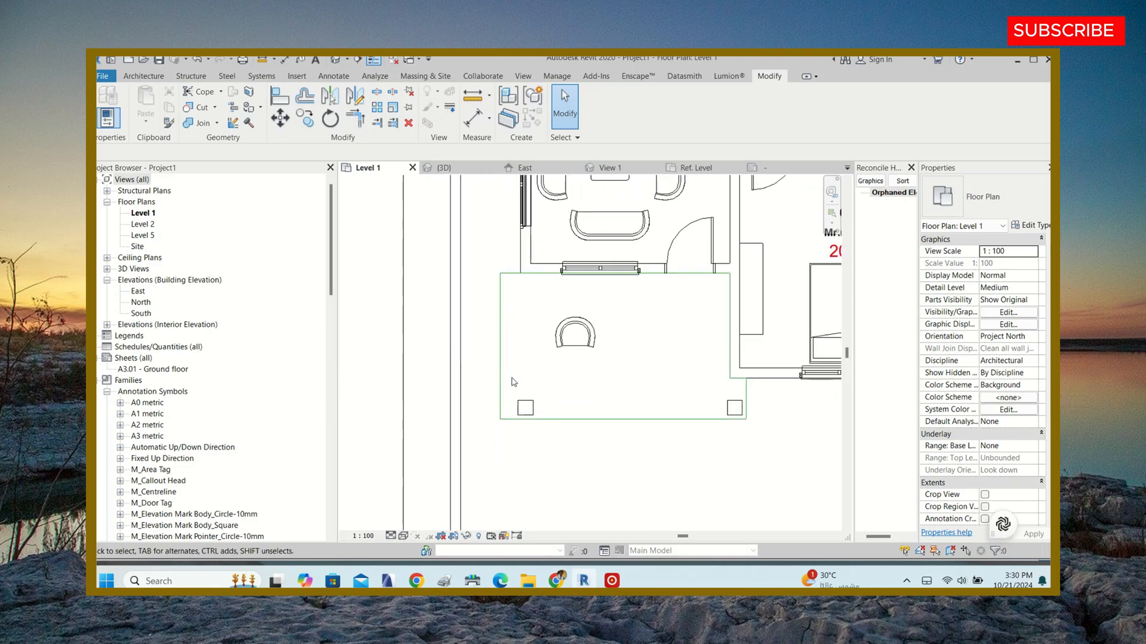
pyautogui.click(549, 400)
pyautogui.moveTo(549, 400); pyautogui.dragTo(552, 400)
pyautogui.click(460, 370)
pyautogui.scroll(-4, 460, 369)
pyautogui.scroll(3, 631, 389)
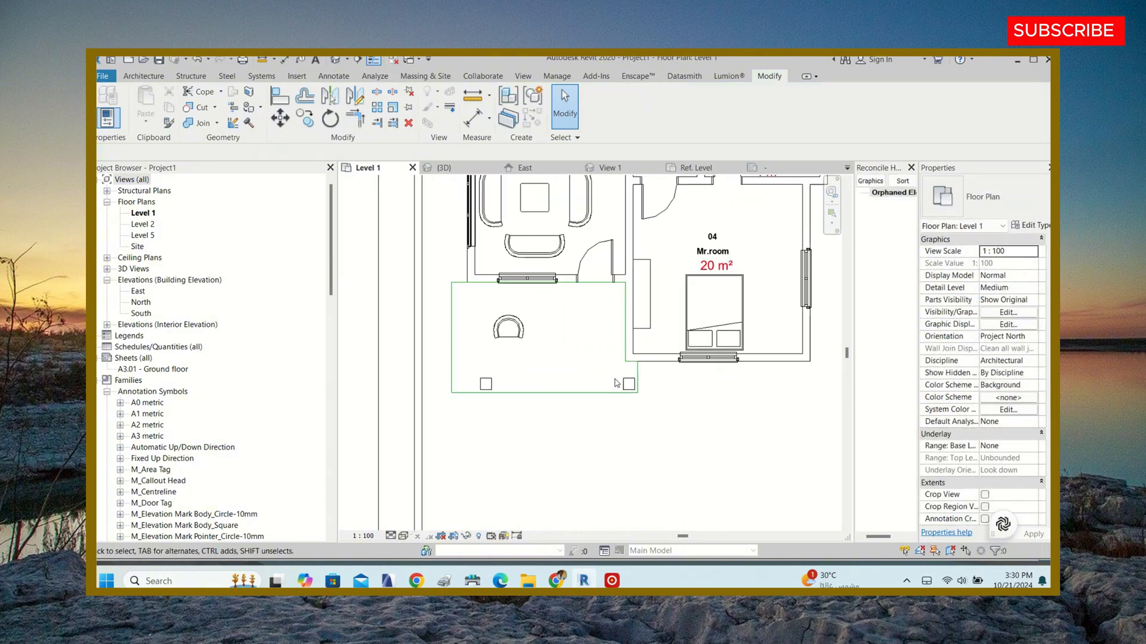
pyautogui.click(633, 390)
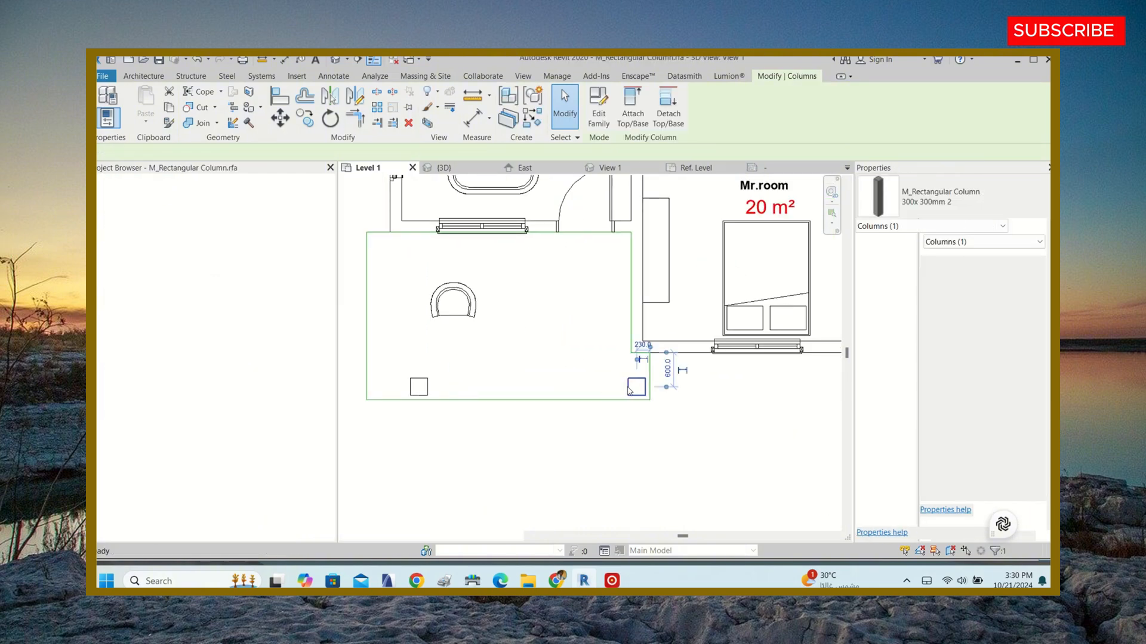
pyautogui.click(817, 169)
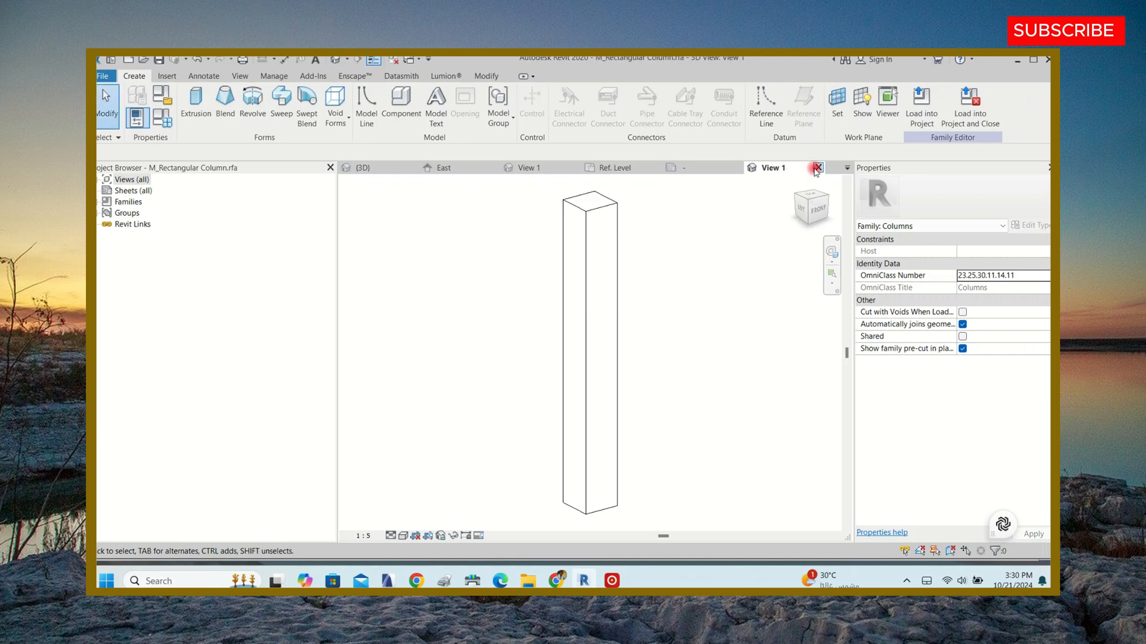
pyautogui.click(597, 321)
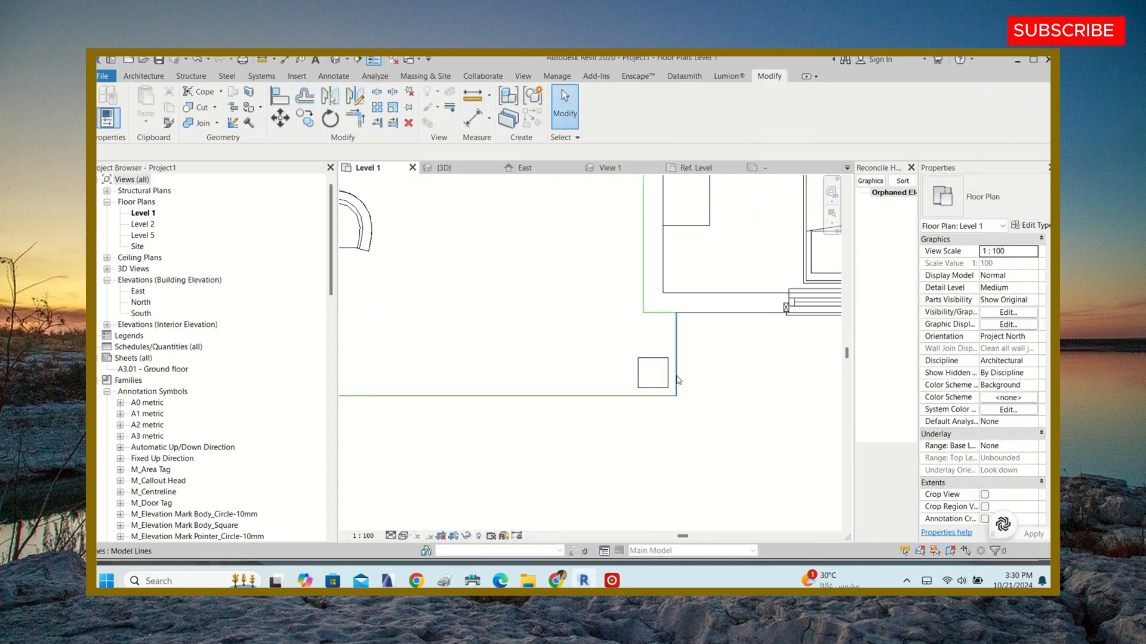
# - Try to move the right column of the sitting room porch inward along the outline's bottom line
pyautogui.click(643, 382)
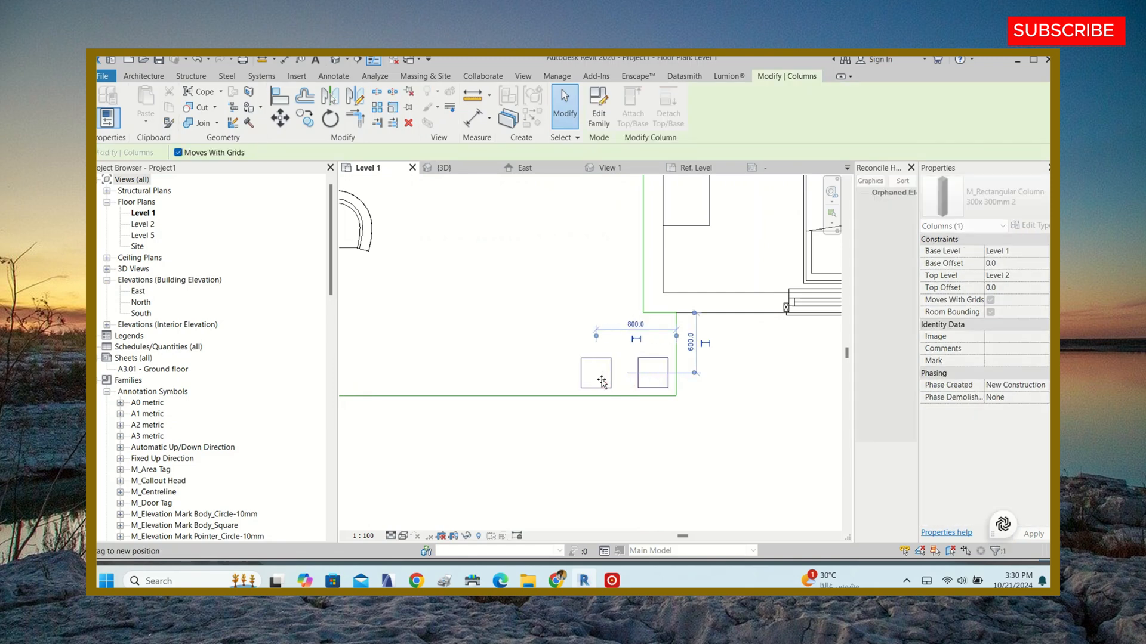
pyautogui.scroll(-3, 574, 355)
pyautogui.scroll(-2, 582, 358)
pyautogui.scroll(6, 588, 363)
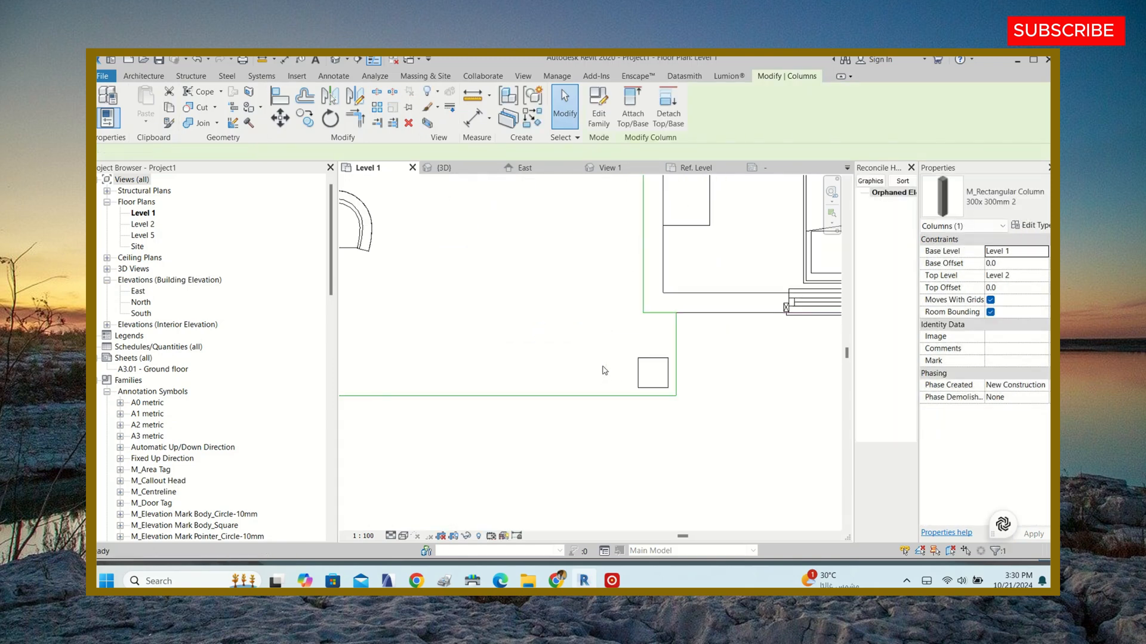
pyautogui.click(621, 386)
pyautogui.scroll(-3, 622, 386)
pyautogui.scroll(3, 585, 358)
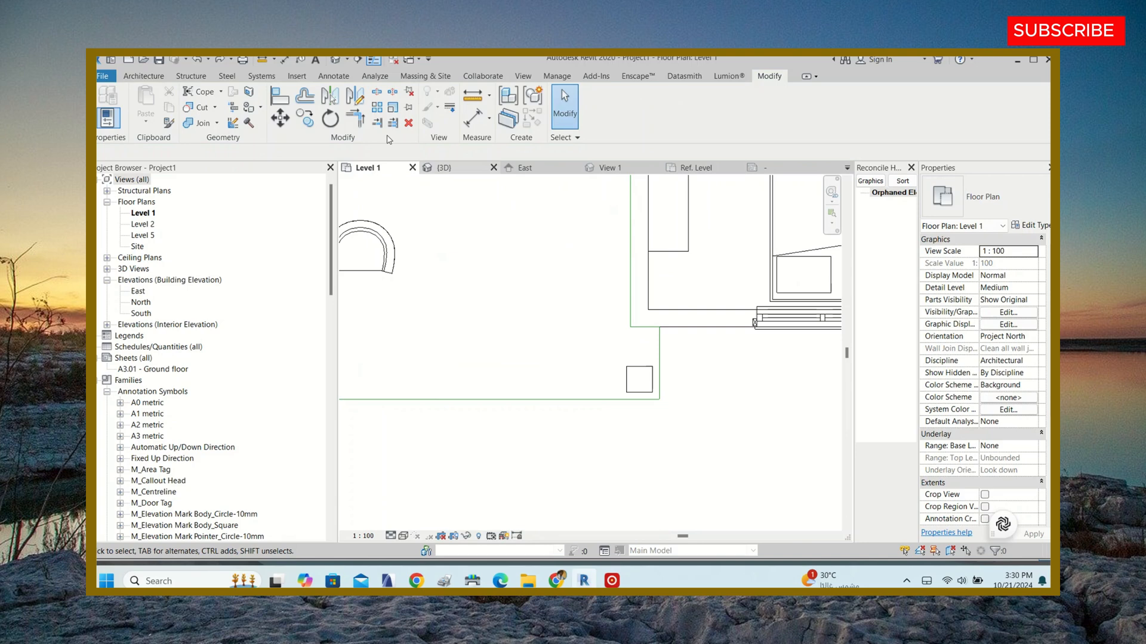
# - Align the right face of the sitting room porch's right column with the vertical outline line along the Mr.room wall
pyautogui.click(278, 93)
pyautogui.click(630, 242)
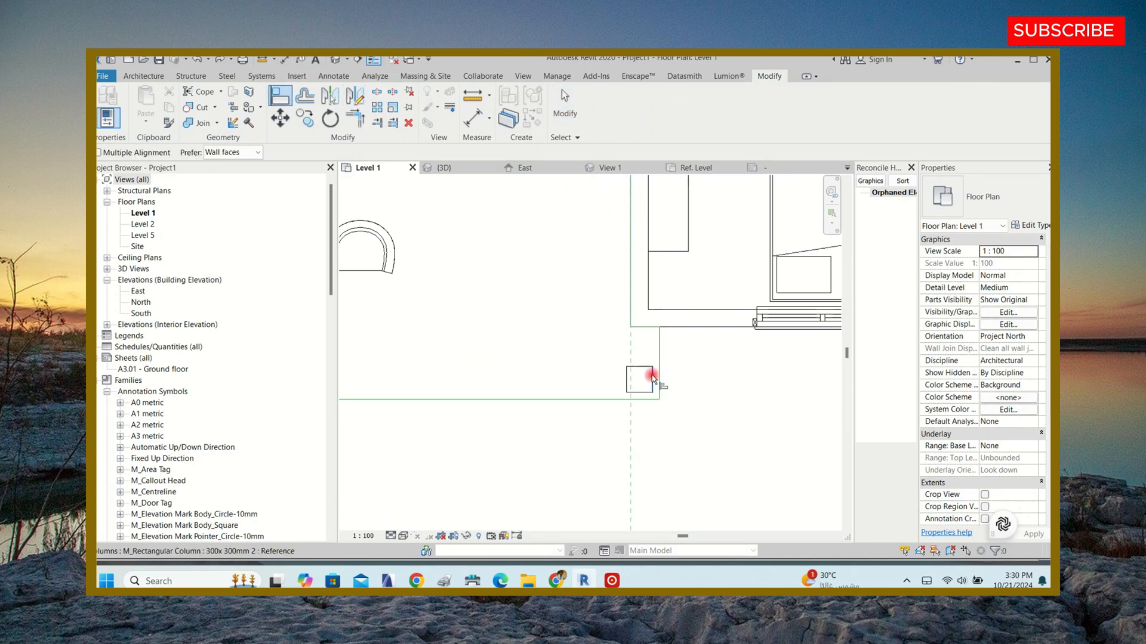
pyautogui.click(652, 379)
pyautogui.scroll(-5, 585, 323)
pyautogui.press('Escape')
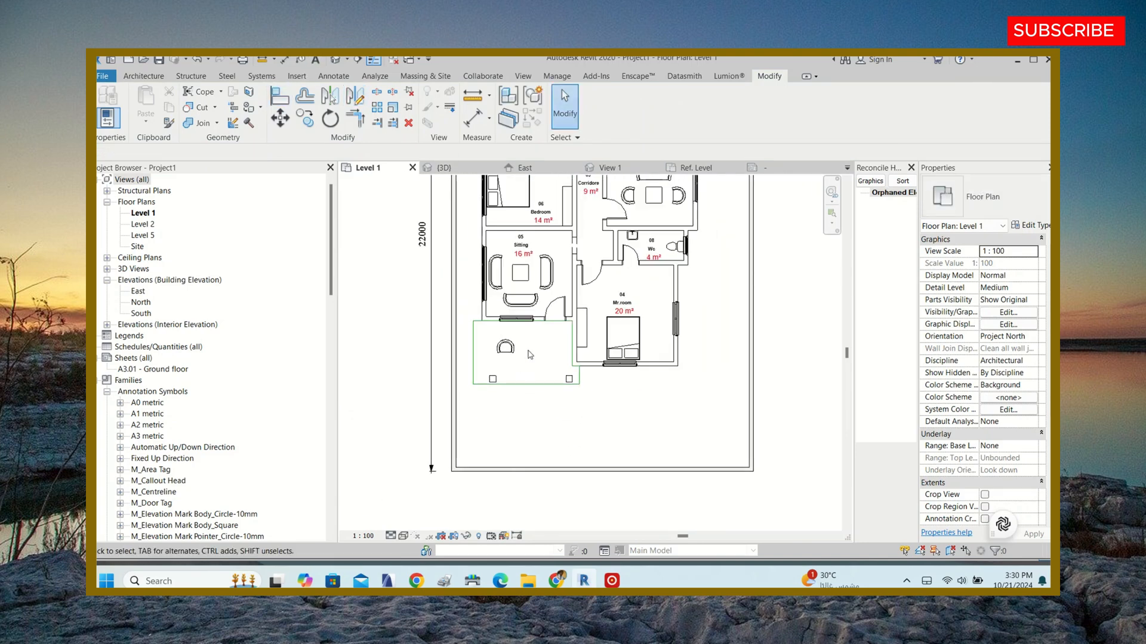
# - Move the sitting room porch outline's left line inward to about 1090 mm from the boundary wall
pyautogui.click(474, 350)
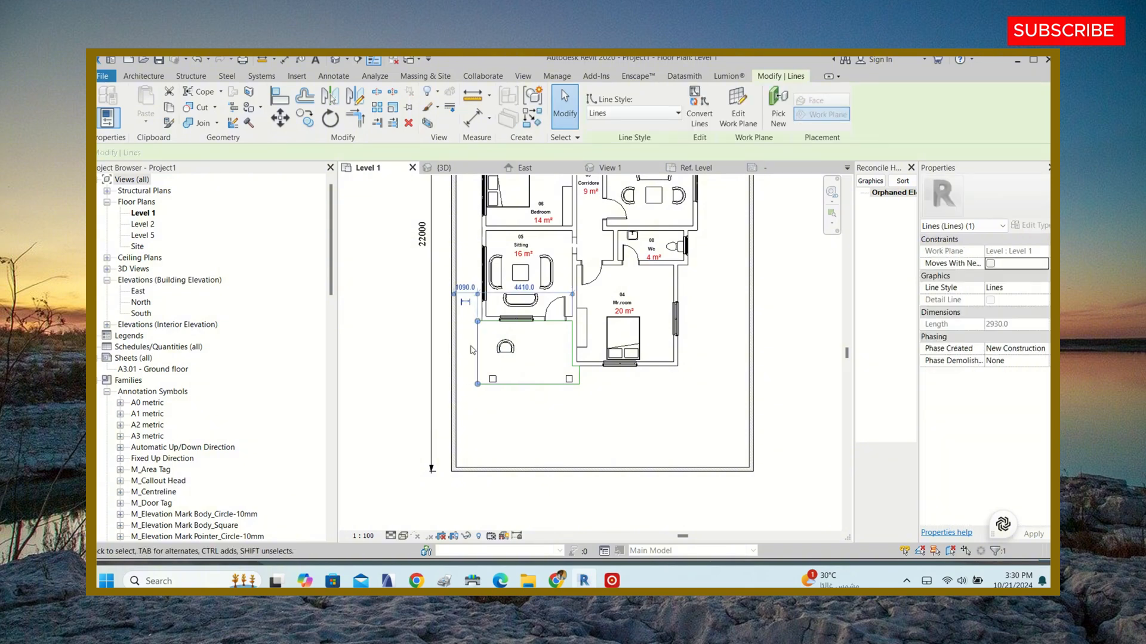
pyautogui.click(498, 417)
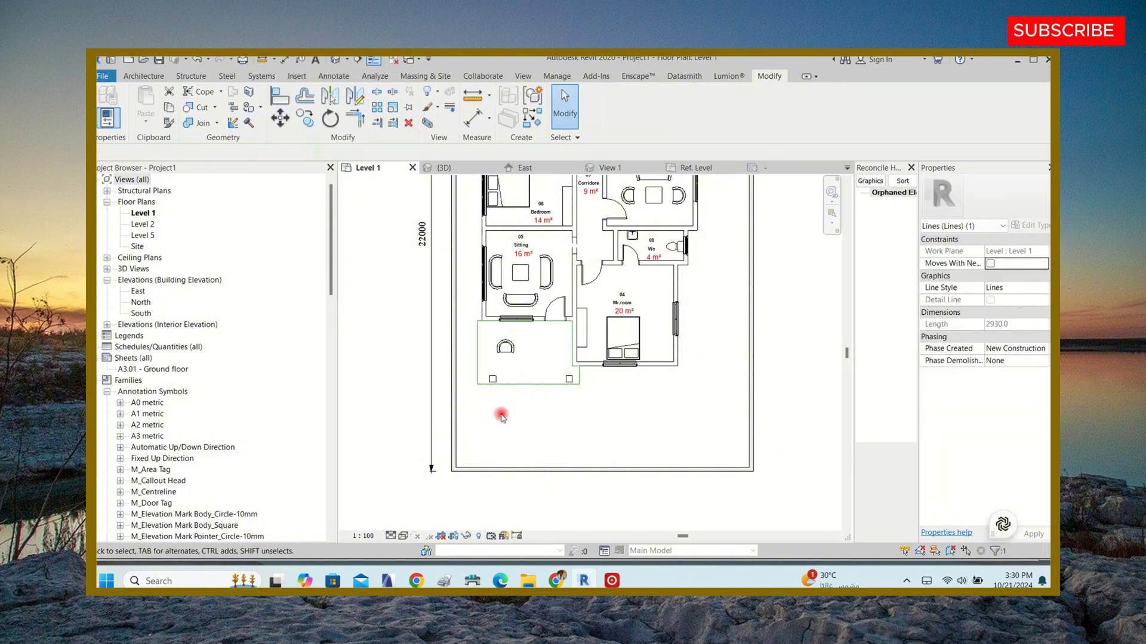
pyautogui.scroll(-2, 502, 412)
pyautogui.scroll(-2, 547, 348)
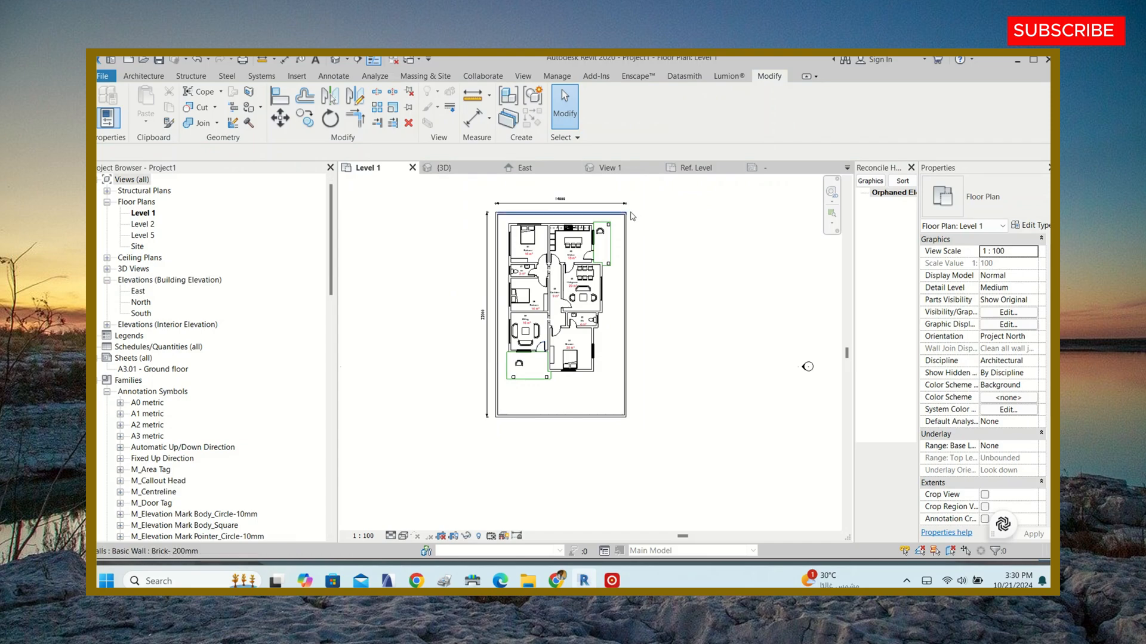
# - Try to set the line style of the kitchen porch outline's top line to <Hidden>
pyautogui.scroll(6, 611, 219)
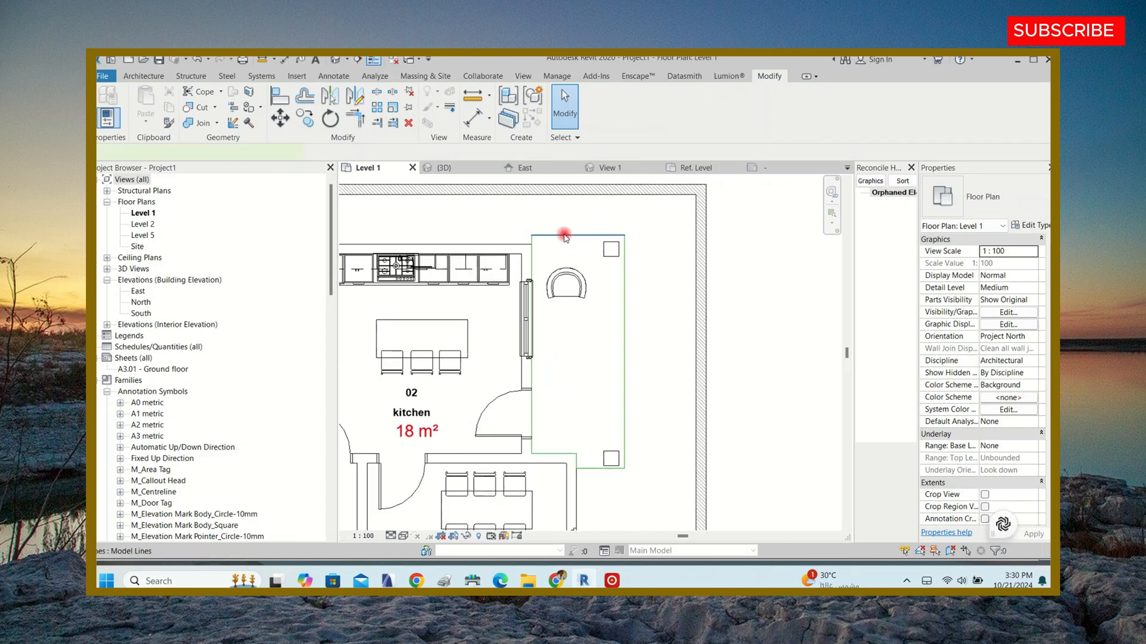
pyautogui.rightClick(565, 237)
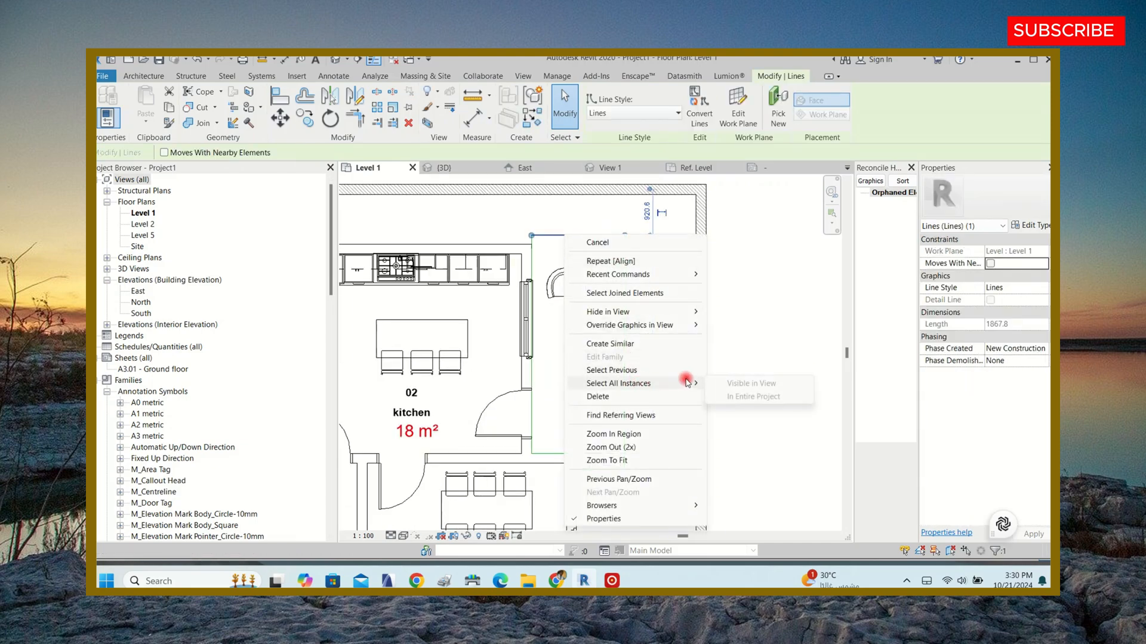
pyautogui.click(611, 244)
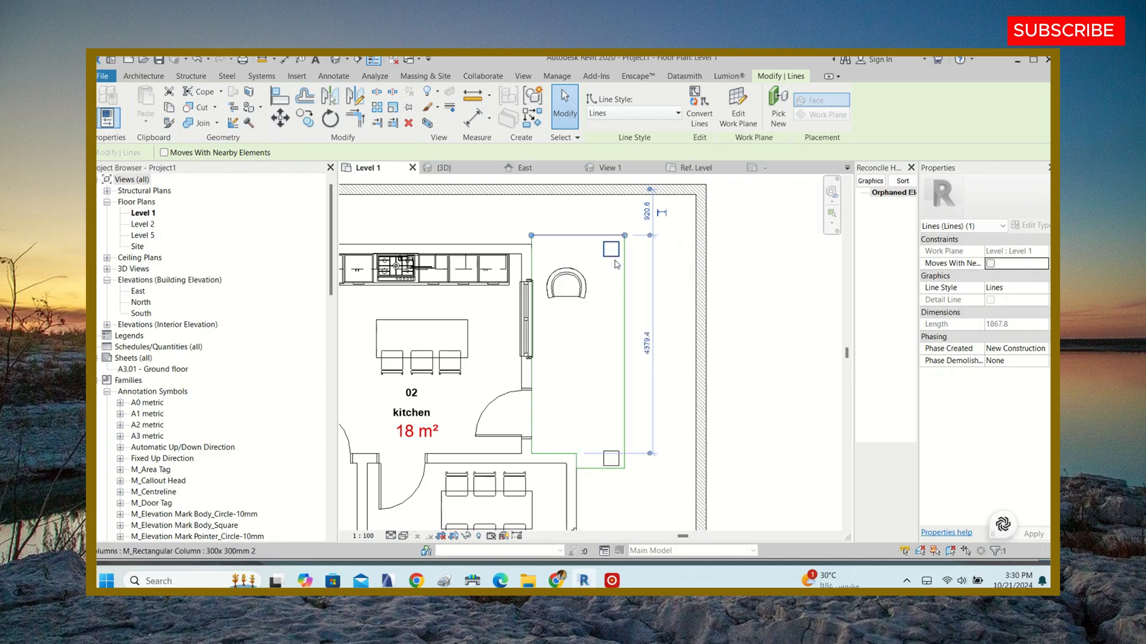
pyautogui.click(661, 116)
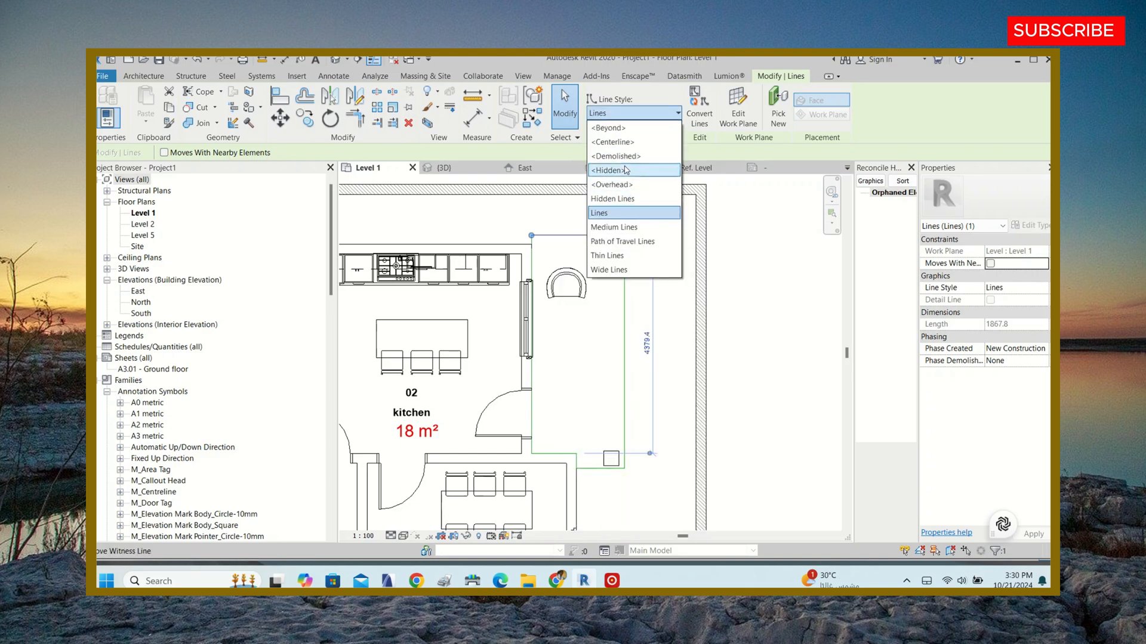
pyautogui.click(625, 170)
pyautogui.click(639, 288)
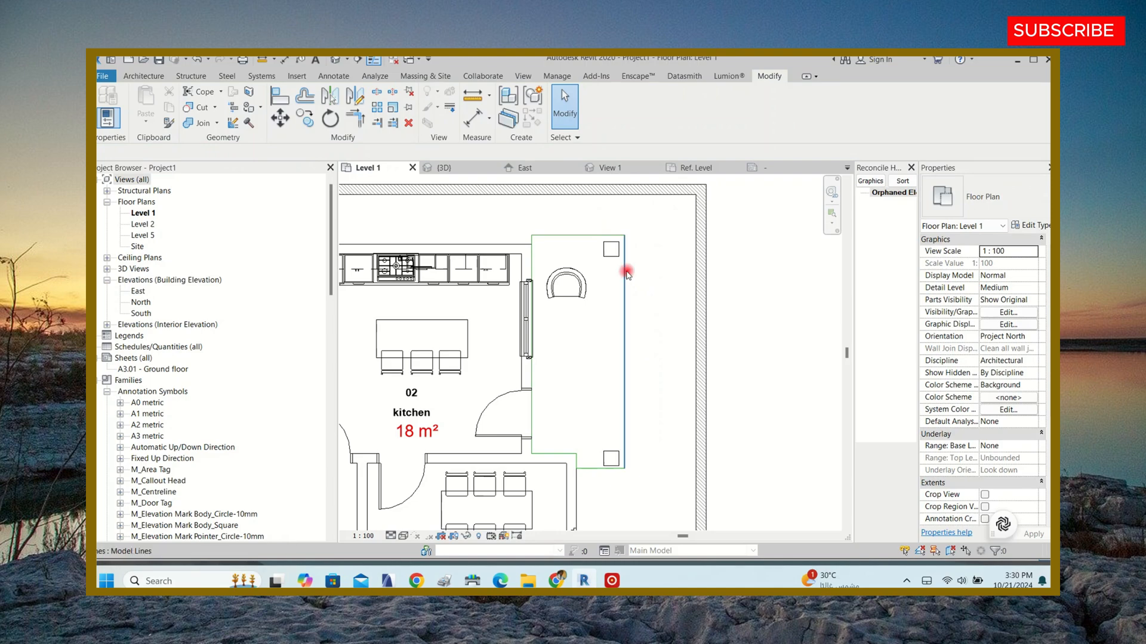
# - Set the line style of the kitchen porch outline's outer vertical line to <Centerline>
pyautogui.click(625, 273)
pyautogui.click(660, 113)
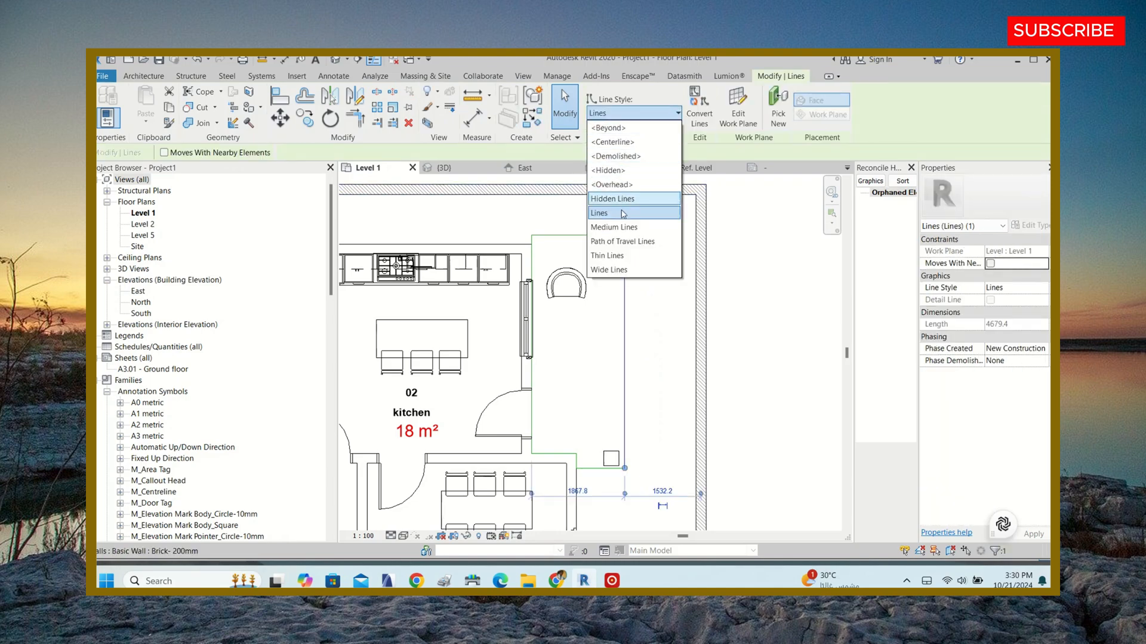
pyautogui.click(628, 142)
pyautogui.click(633, 260)
pyautogui.scroll(-3, 568, 219)
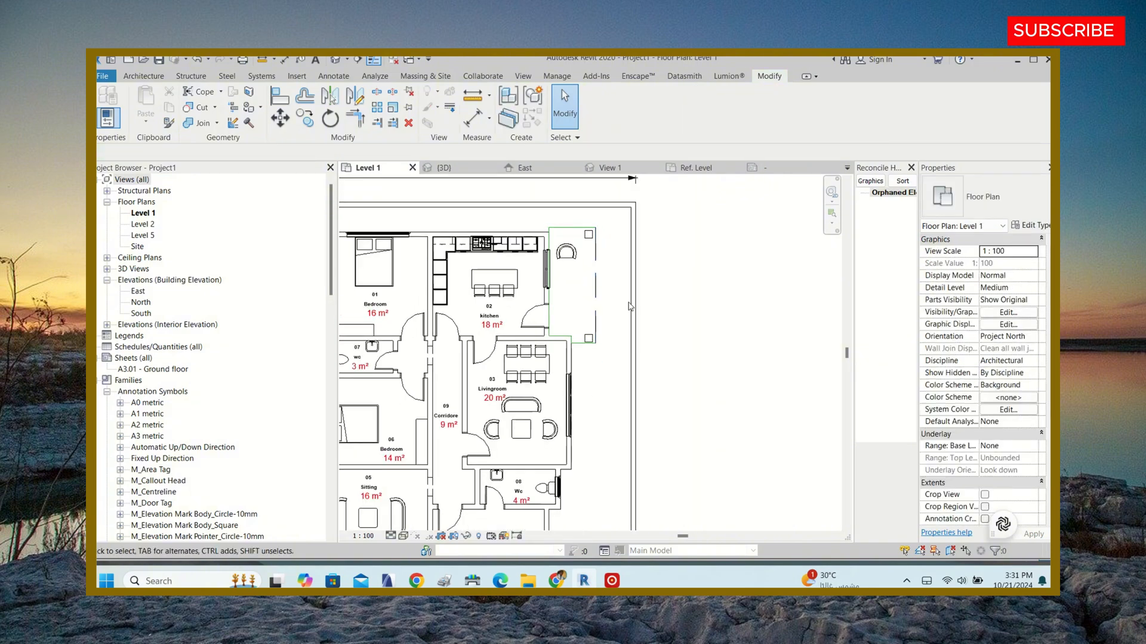
# - Change the line style of the kitchen porch outline's outer vertical line to <Demolished>
pyautogui.click(595, 269)
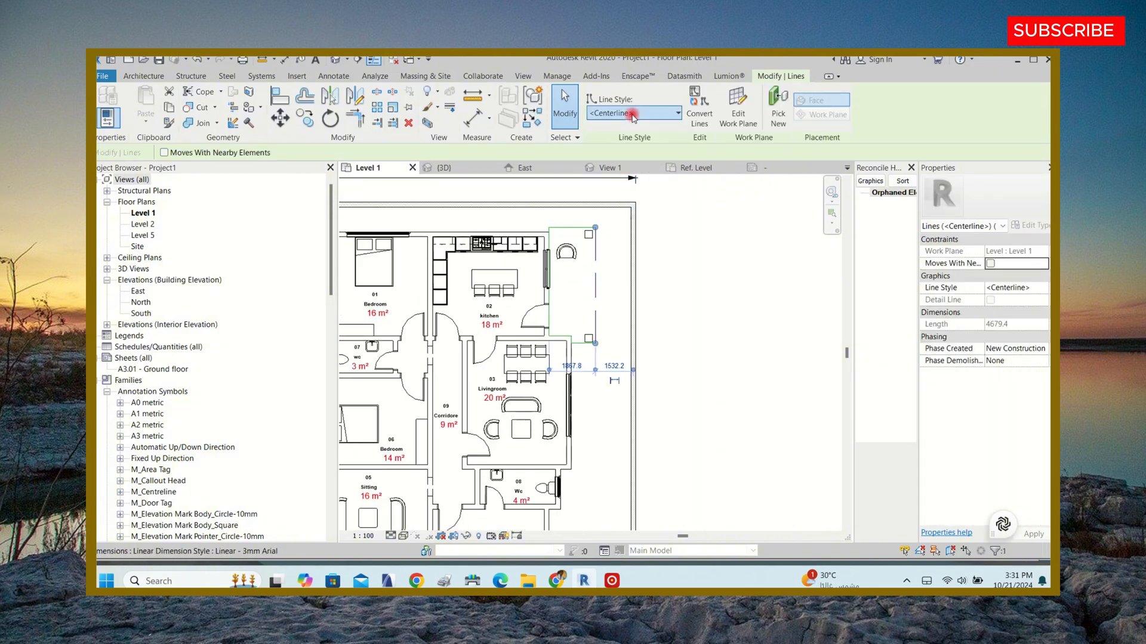
pyautogui.click(621, 113)
pyautogui.click(638, 154)
pyautogui.click(649, 268)
pyautogui.scroll(3, 531, 222)
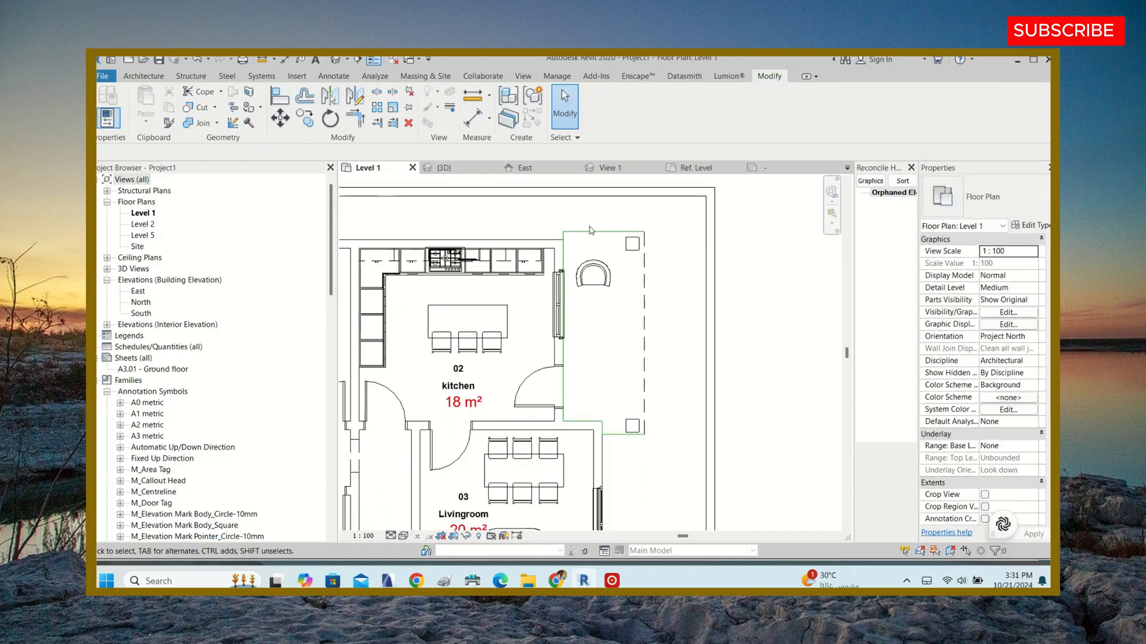
pyautogui.click(601, 231)
pyautogui.scroll(3, 576, 179)
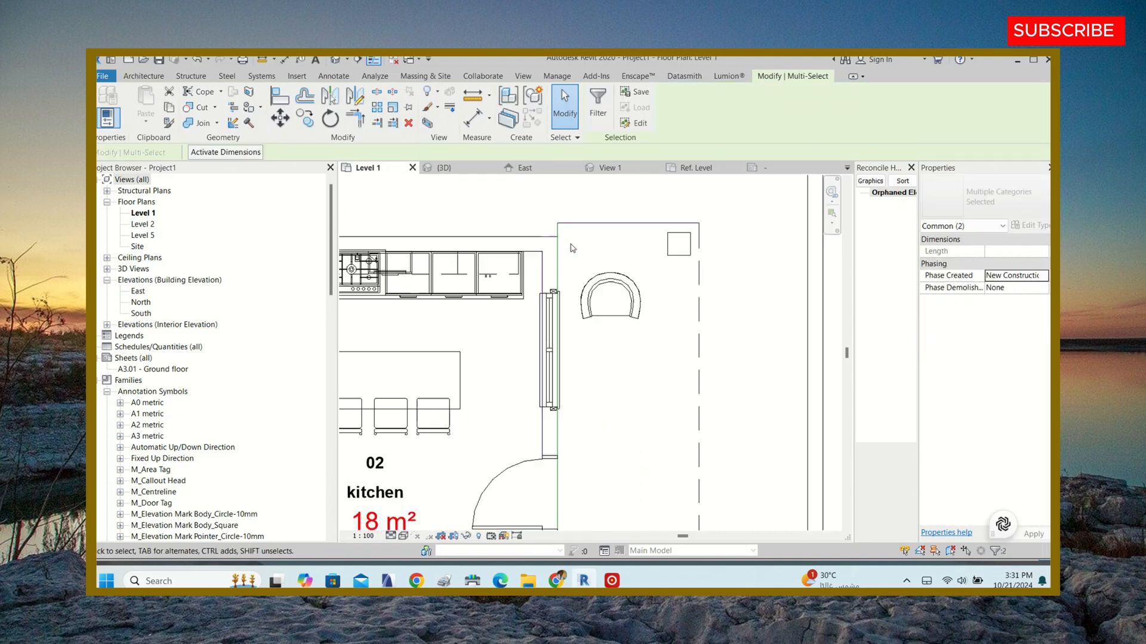
pyautogui.click(564, 215)
pyautogui.moveTo(564, 215); pyautogui.dragTo(546, 232)
pyautogui.scroll(-6, 550, 226)
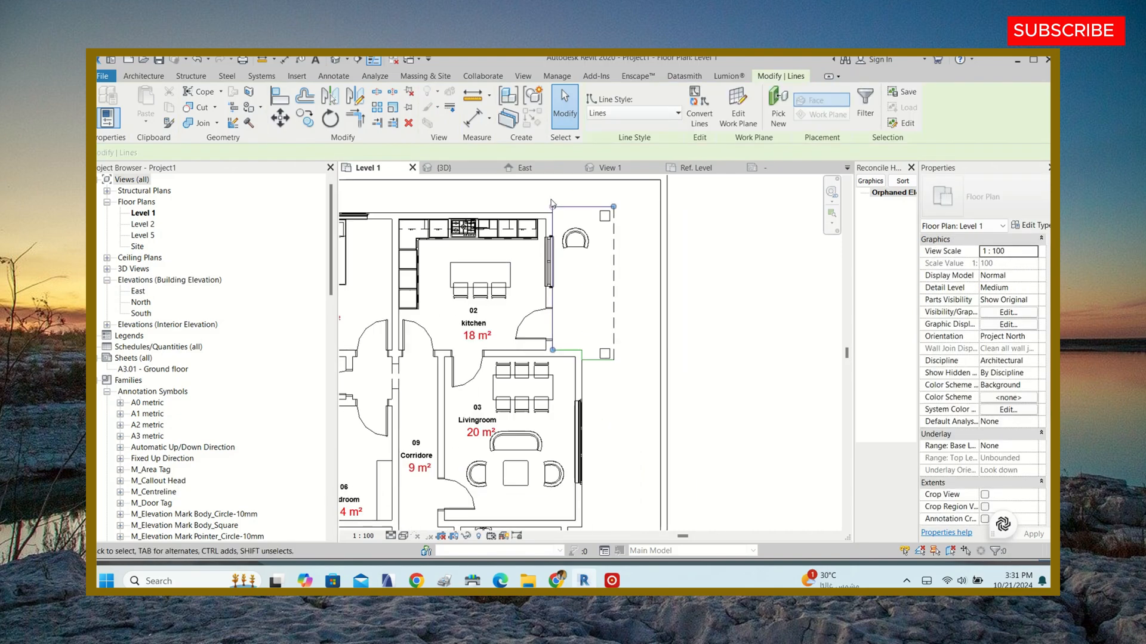
pyautogui.scroll(5, 614, 395)
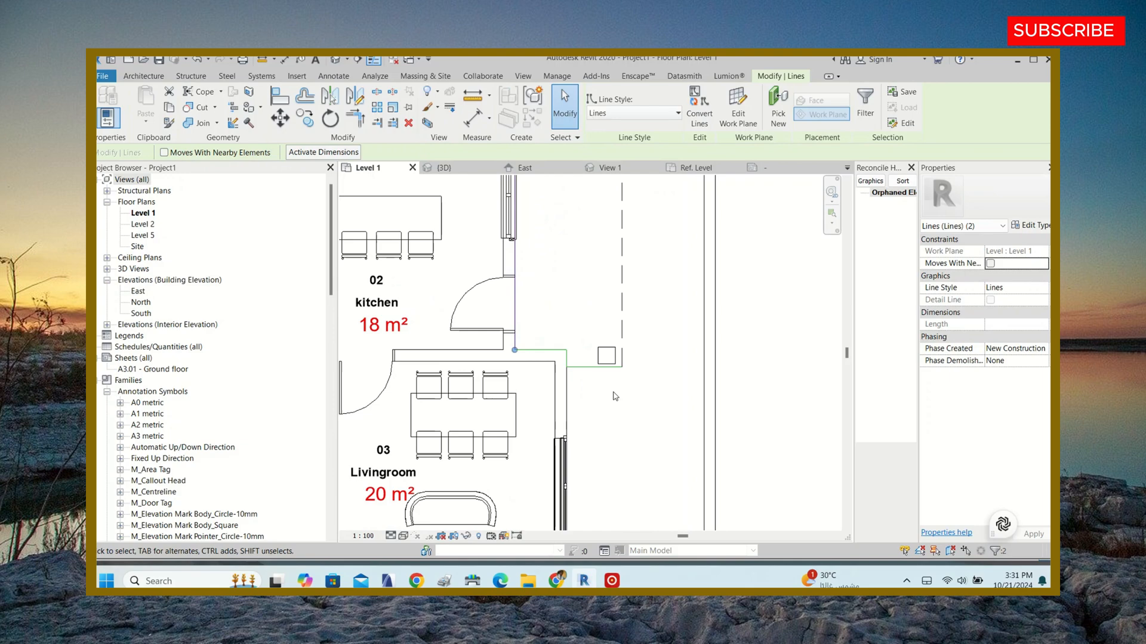
pyautogui.keyDown('ctrl'); pyautogui.click(571, 360); pyautogui.keyUp('ctrl')
pyautogui.scroll(-4, 657, 290)
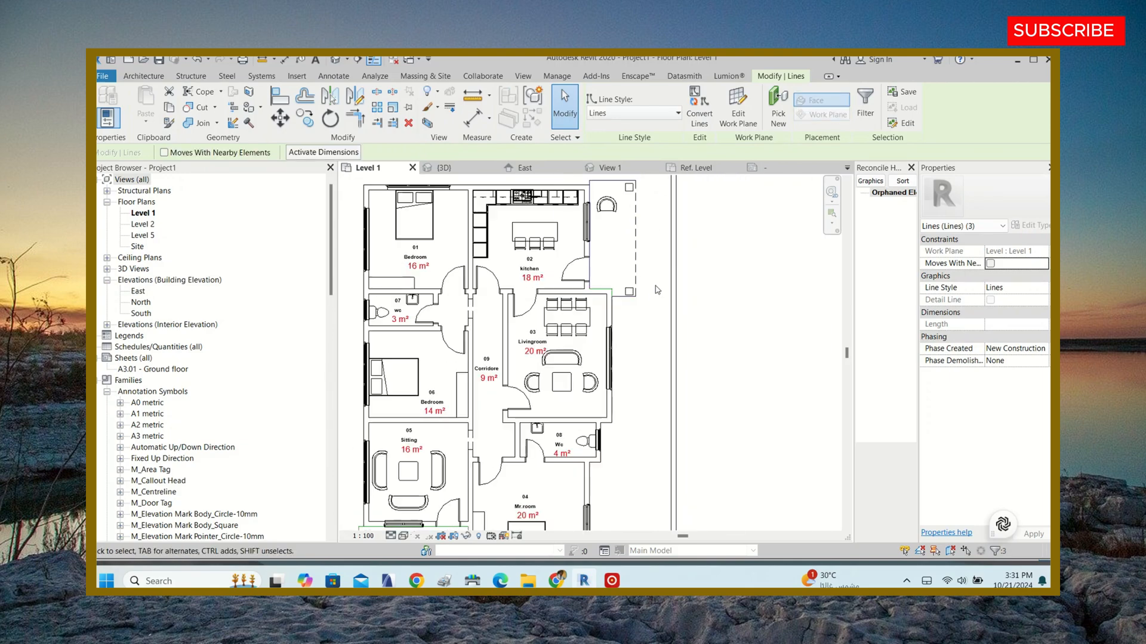
# - Select the whole plan, filter the selection to Lines (<Demolished>) and Lines (Lines), and set their line style to Thin Lines
pyautogui.scroll(-5, 657, 290)
pyautogui.moveTo(475, 371); pyautogui.dragTo(608, 206)
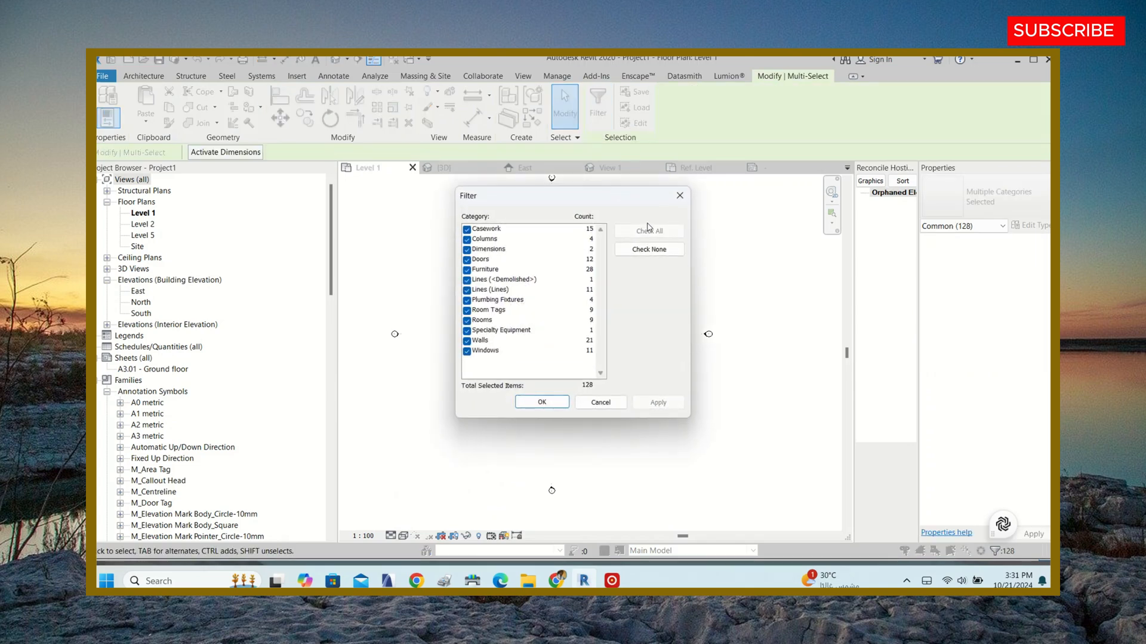
pyautogui.click(649, 249)
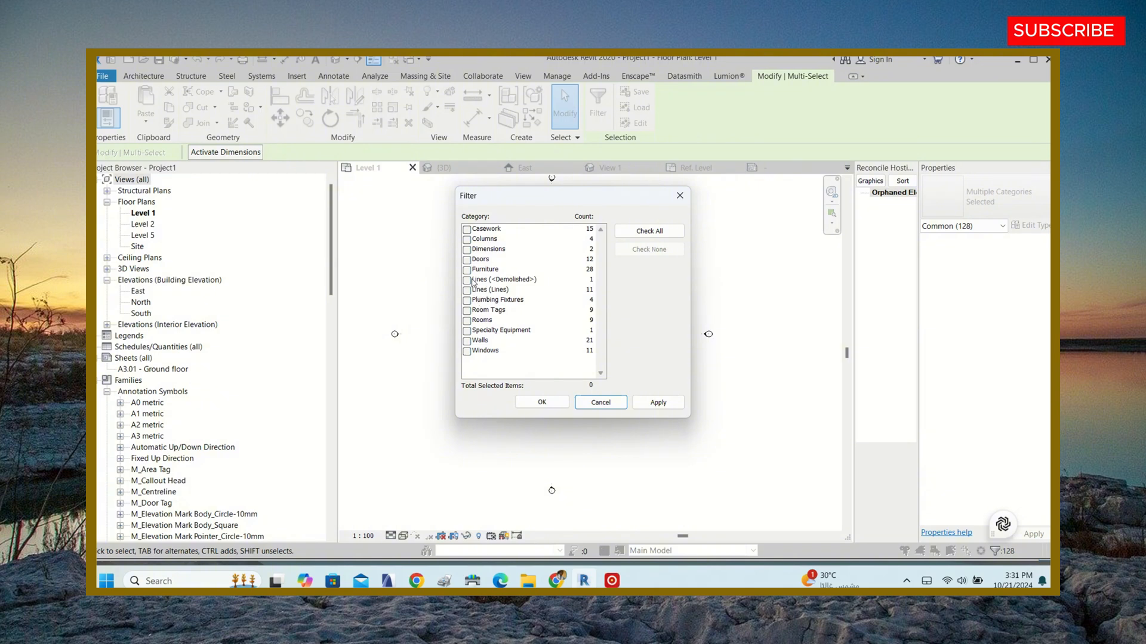
pyautogui.click(467, 279)
pyautogui.click(467, 290)
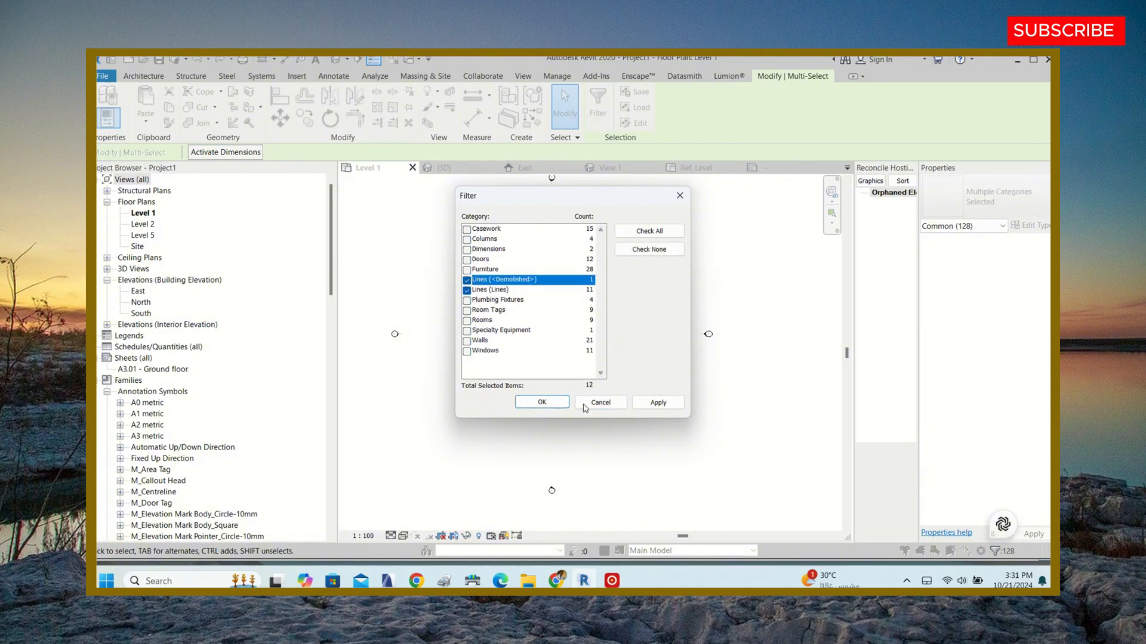
pyautogui.click(543, 403)
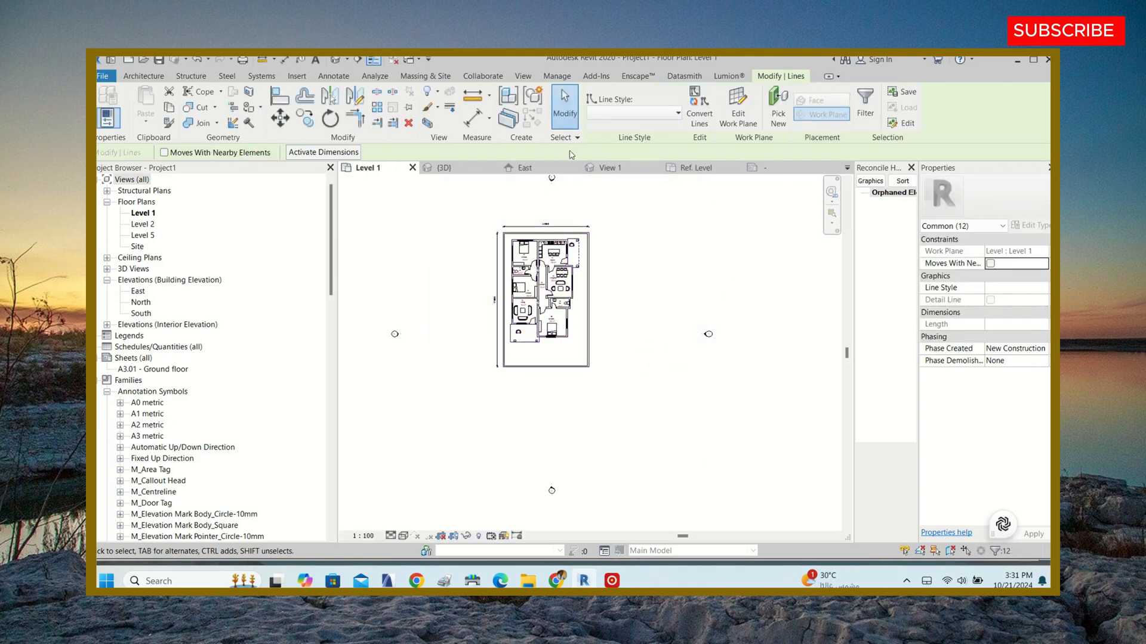
pyautogui.click(621, 122)
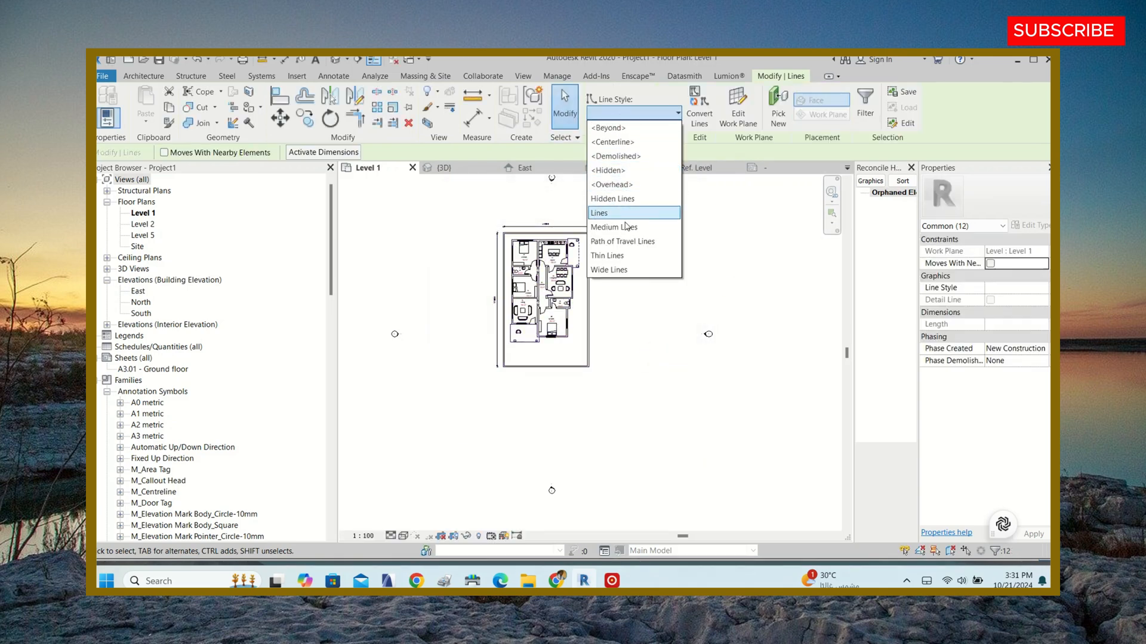
pyautogui.click(611, 255)
pyautogui.scroll(6, 597, 251)
pyautogui.click(682, 272)
pyautogui.scroll(-5, 656, 262)
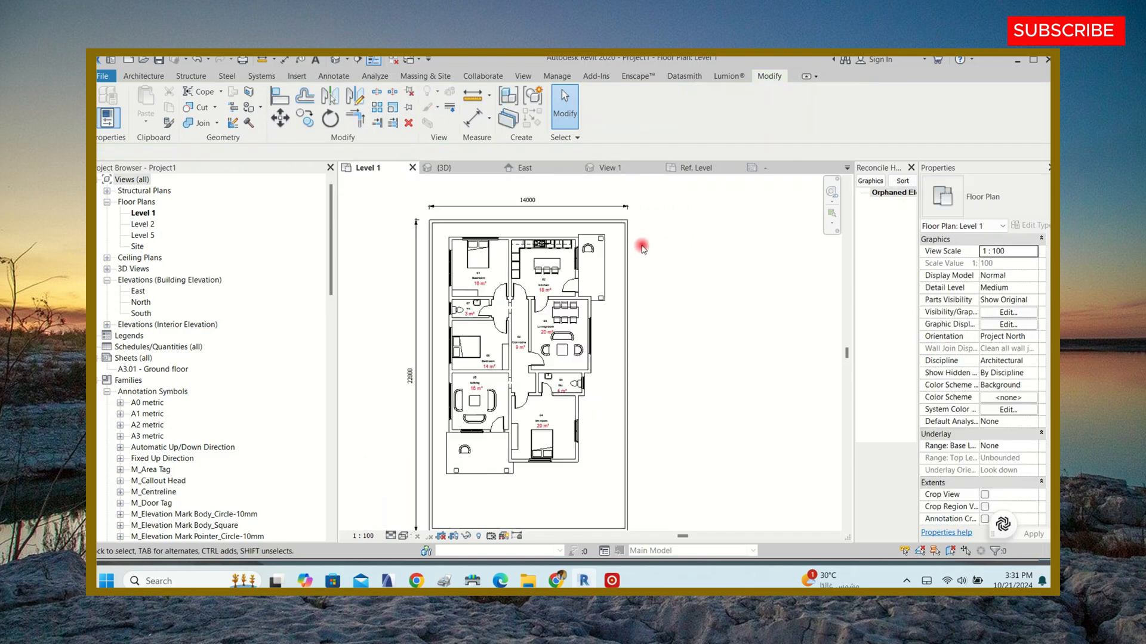
# - Start placing rooms and highlight the room-bounding elements to check the boundaries around the kitchen porch
pyautogui.click(143, 76)
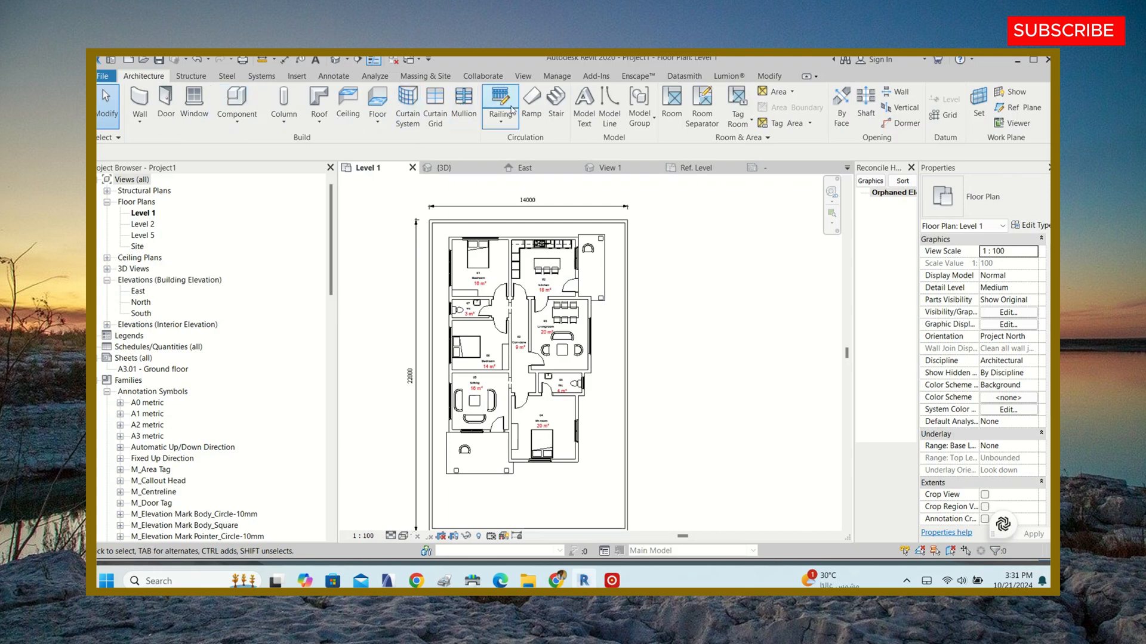
pyautogui.click(674, 109)
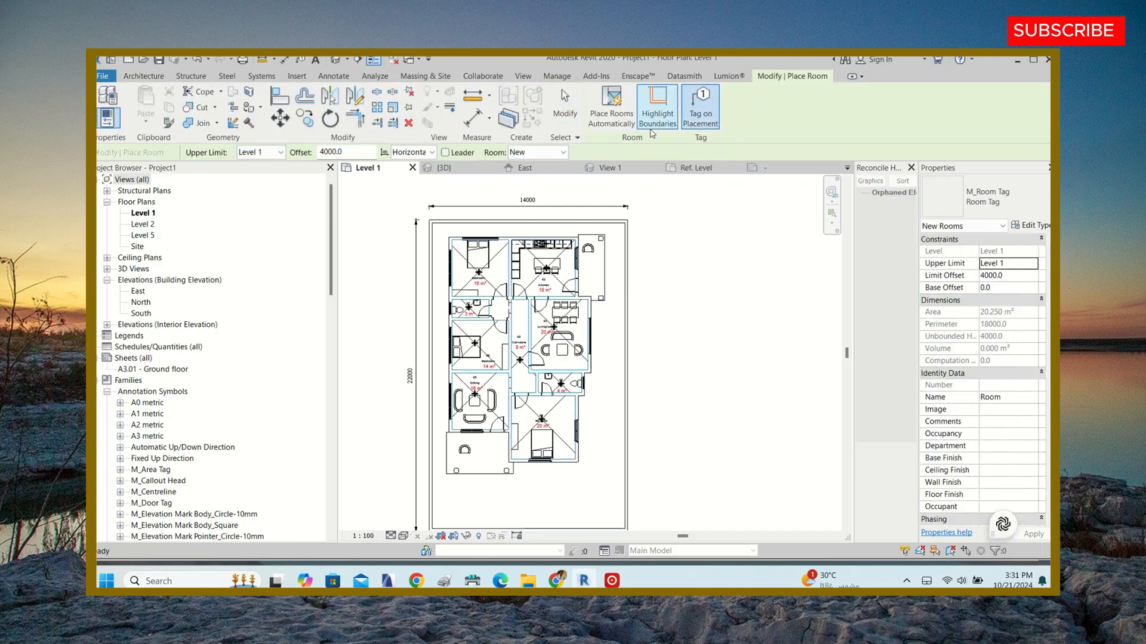
pyautogui.scroll(2, 604, 261)
pyautogui.scroll(1, 605, 261)
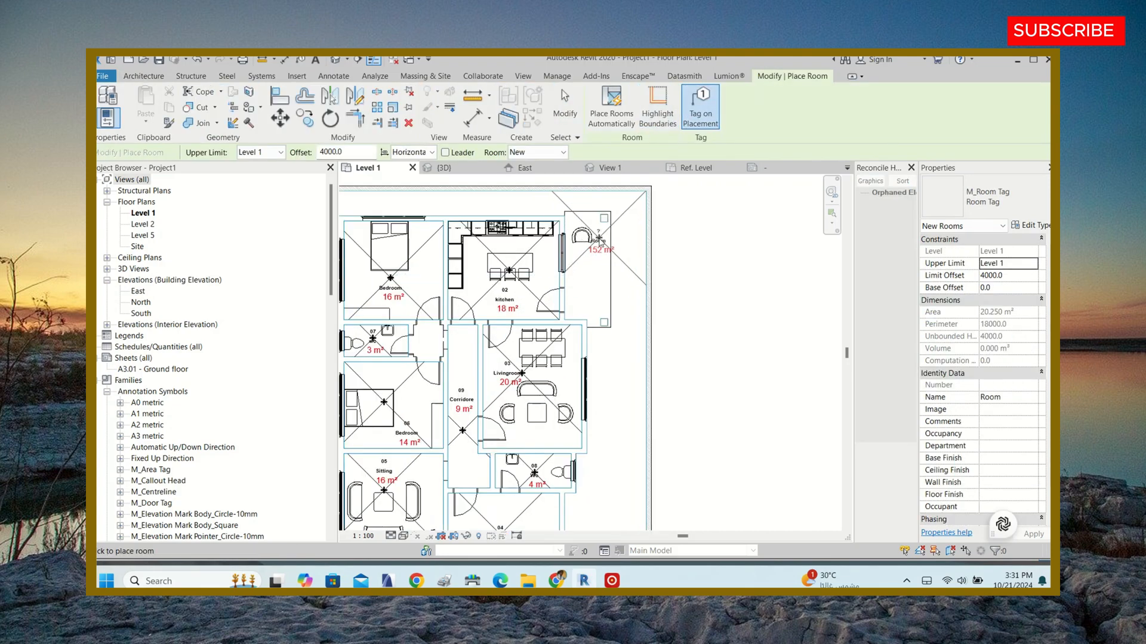
pyautogui.click(657, 109)
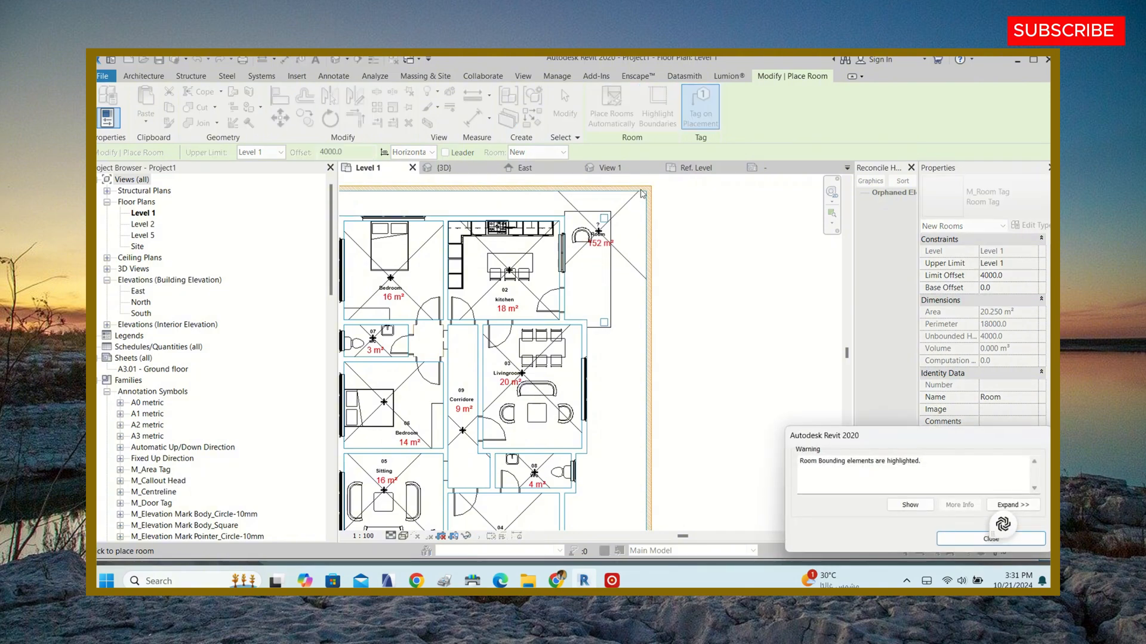
pyautogui.press('Escape')
# - Place rooms automatically in all enclosed areas of Level 1
pyautogui.click(621, 111)
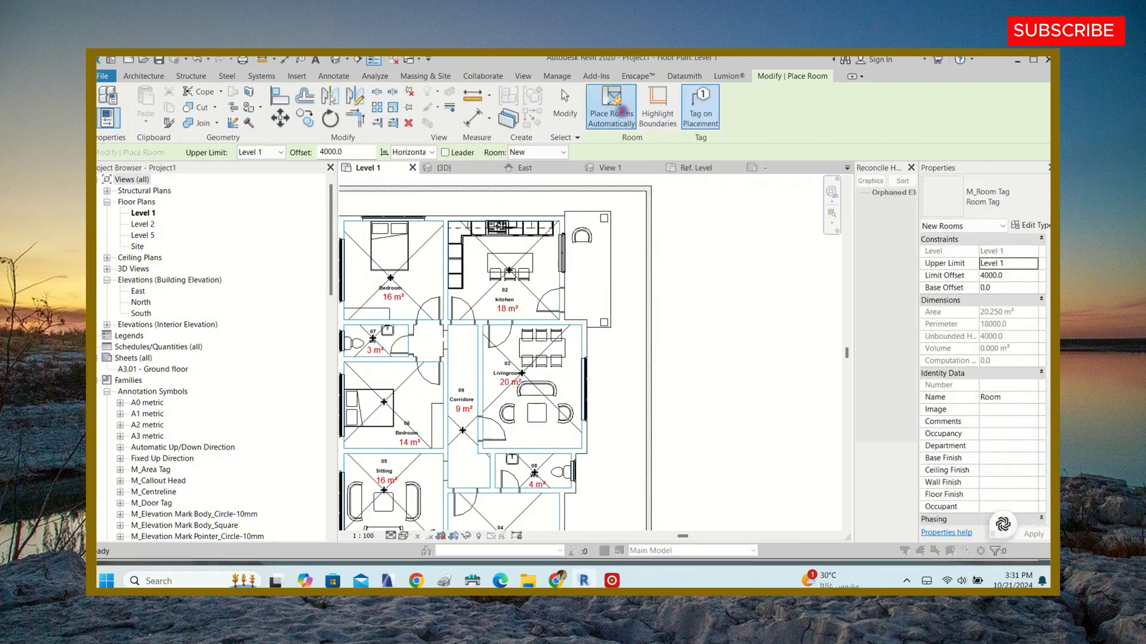
pyautogui.click(669, 253)
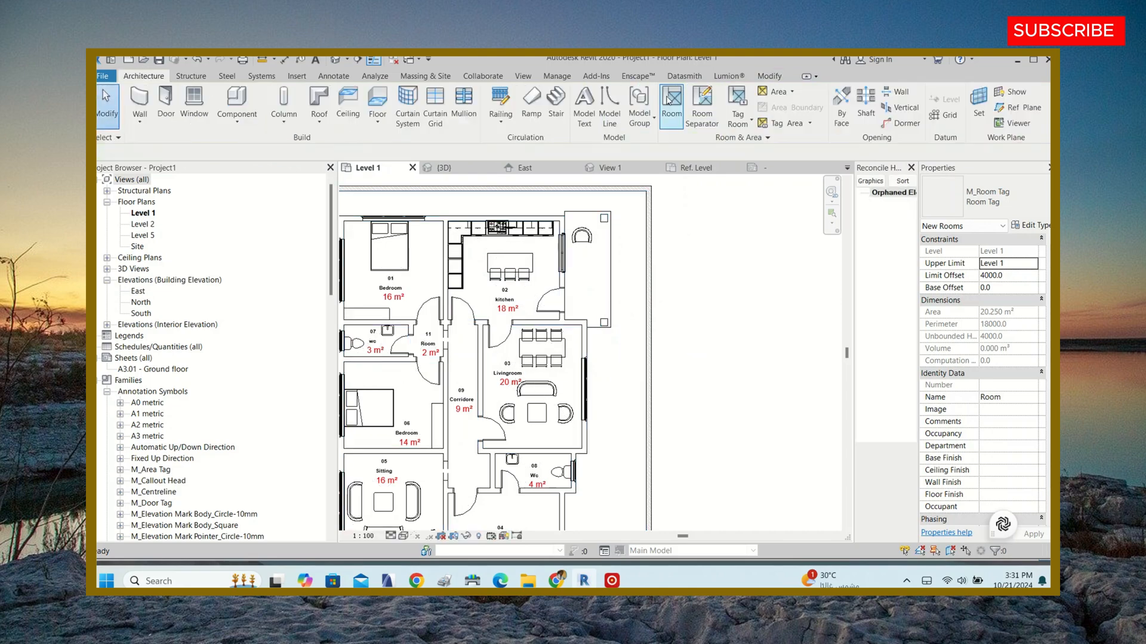
# - Try to place a room inside the kitchen porch outline and highlight the room-bounding elements again
pyautogui.click(602, 261)
pyautogui.scroll(-3, 611, 254)
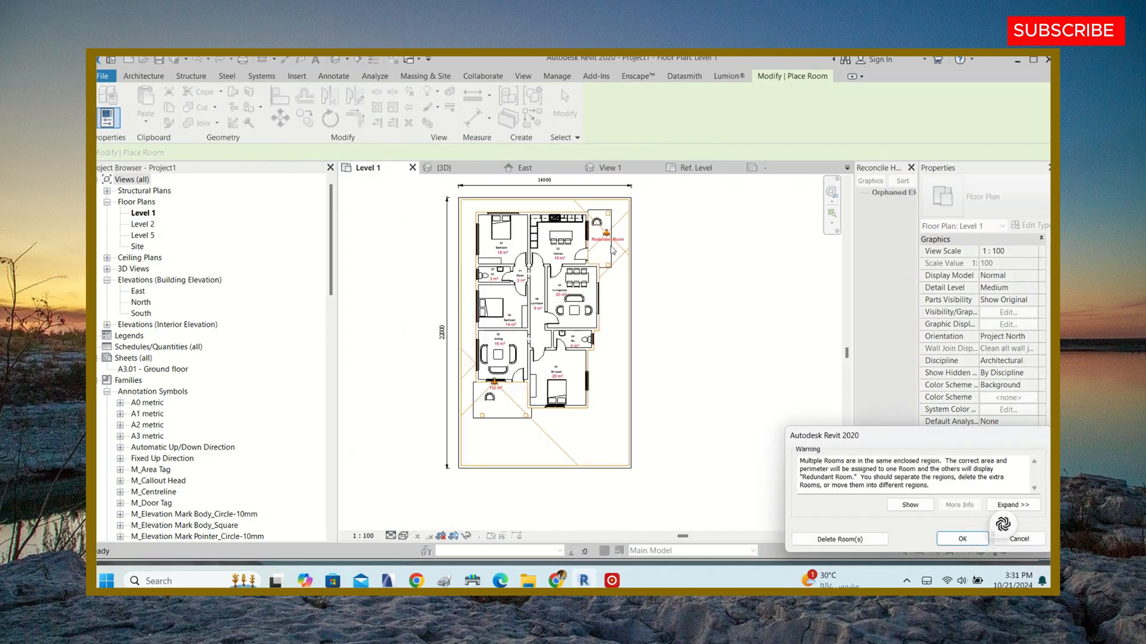
pyautogui.scroll(4, 626, 249)
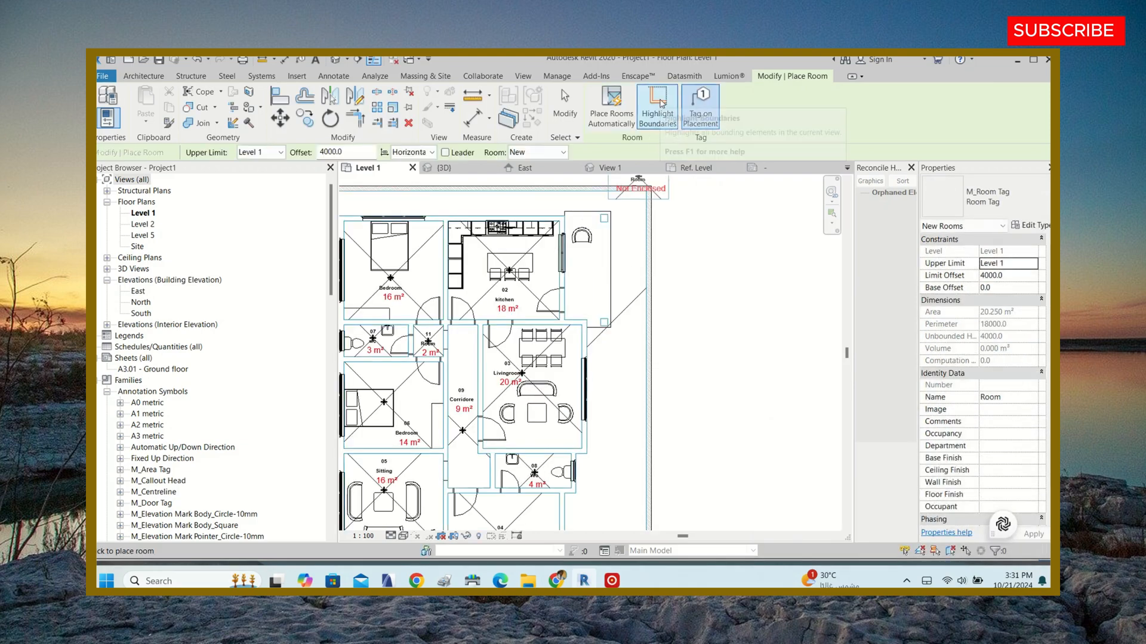
pyautogui.click(563, 153)
pyautogui.click(563, 153)
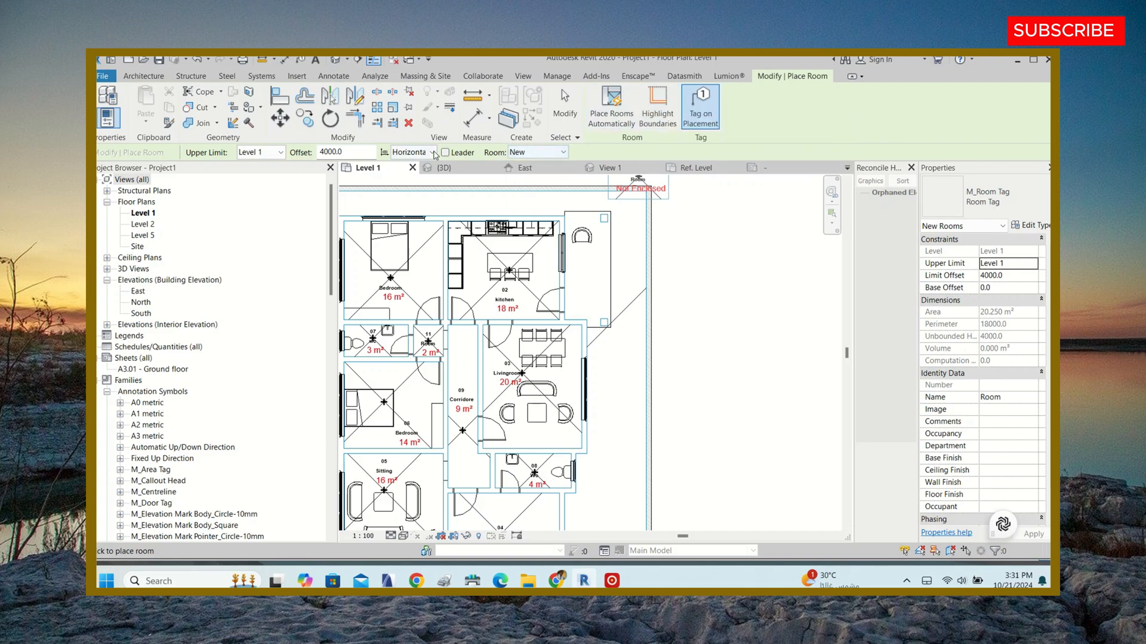
pyautogui.click(527, 152)
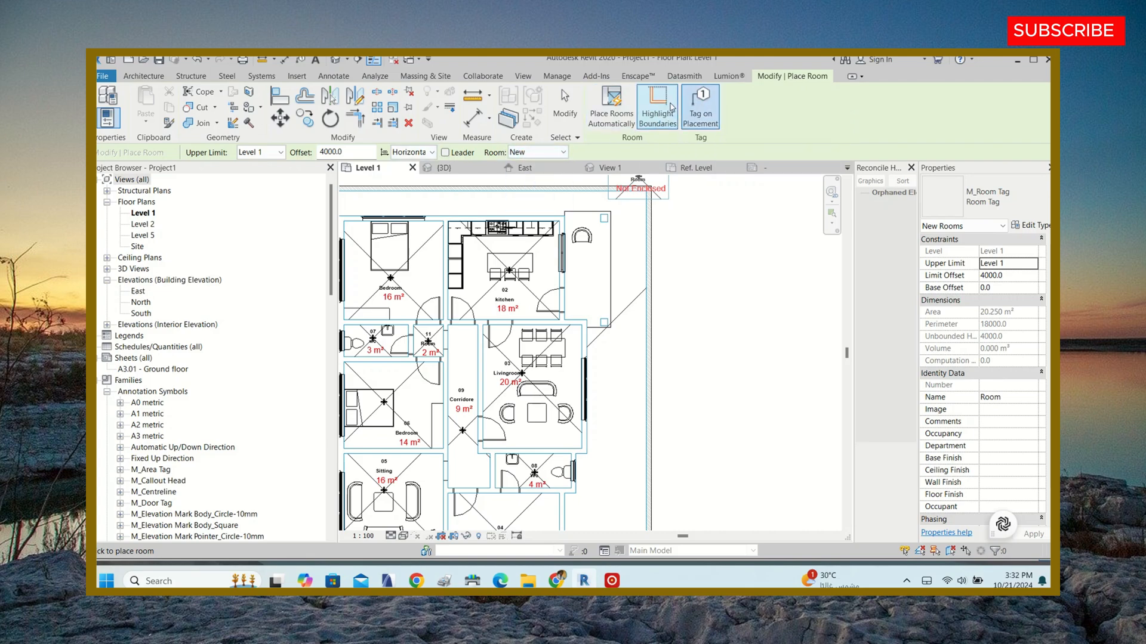
pyautogui.click(668, 108)
pyautogui.press('Escape')
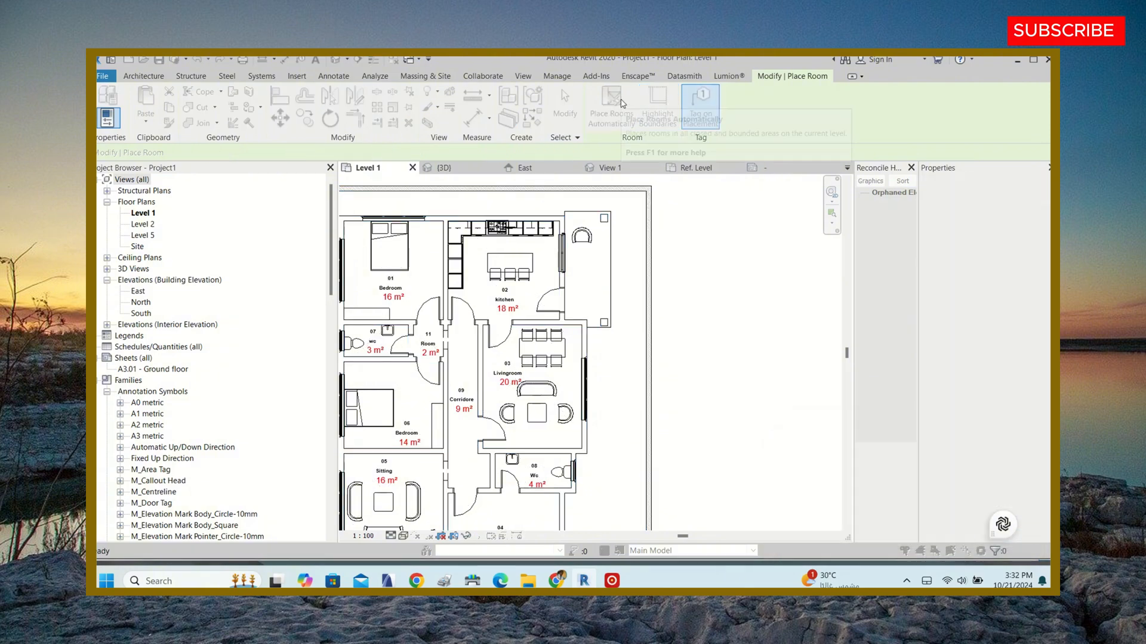
pyautogui.press('Escape')
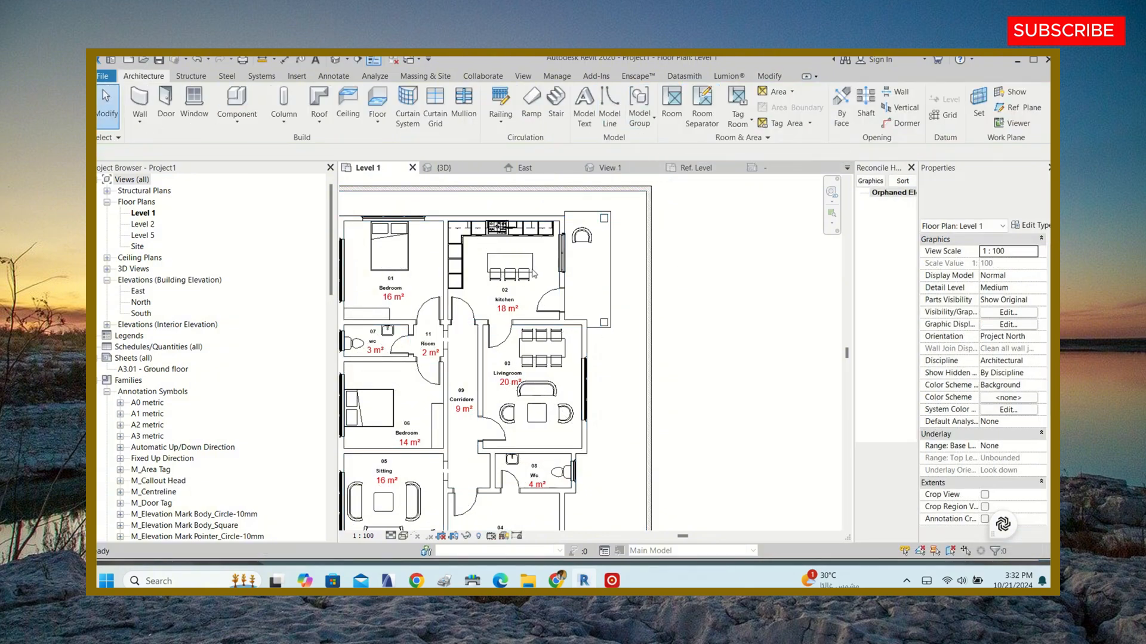
# - Inspect the enclosing yard walls and porches in the 3D view, and return to the Level 1 floor plan
pyautogui.scroll(-3, 484, 253)
pyautogui.scroll(2, 486, 271)
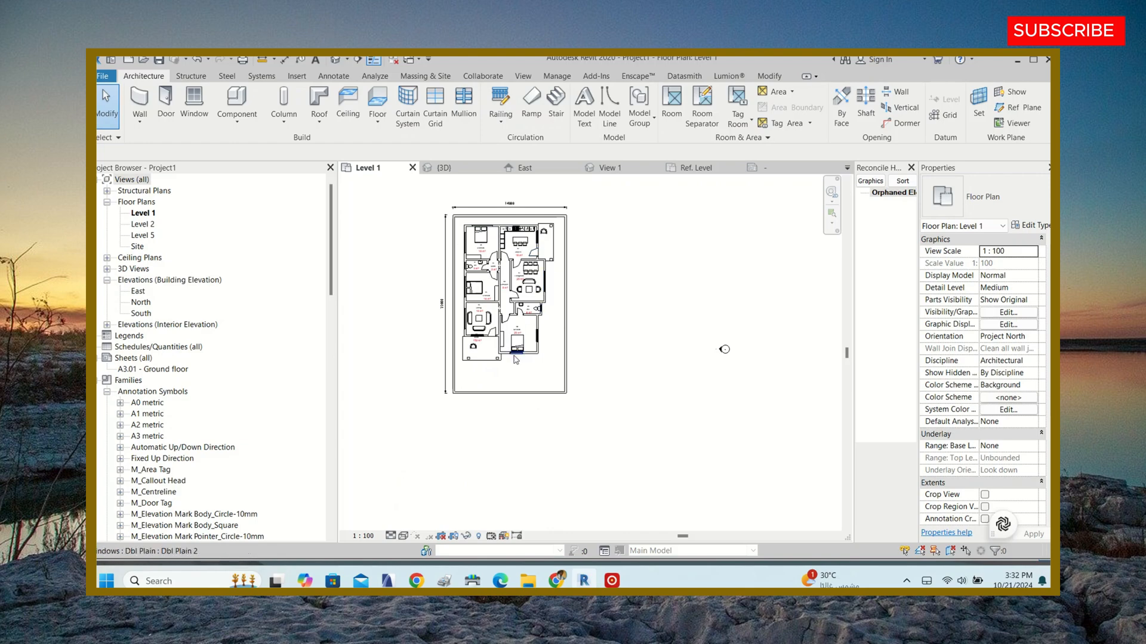
pyautogui.click(338, 61)
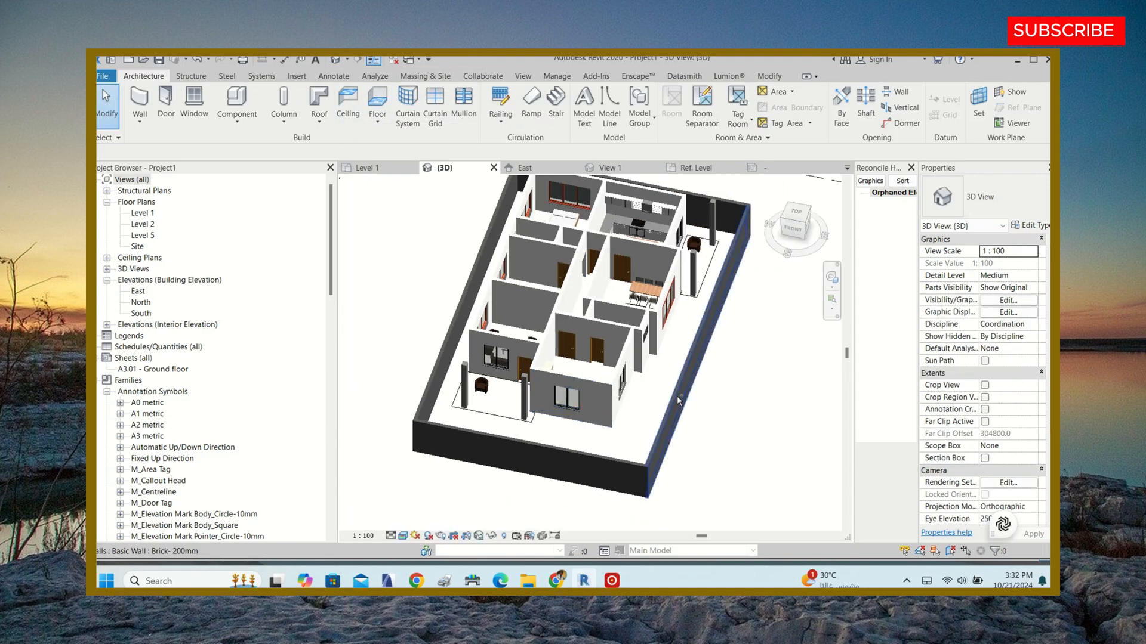
pyautogui.keyDown('shift'); pyautogui.moveTo(677, 401); pyautogui.dragTo(601, 352, button='middle'); pyautogui.keyUp('shift')
pyautogui.click(388, 169)
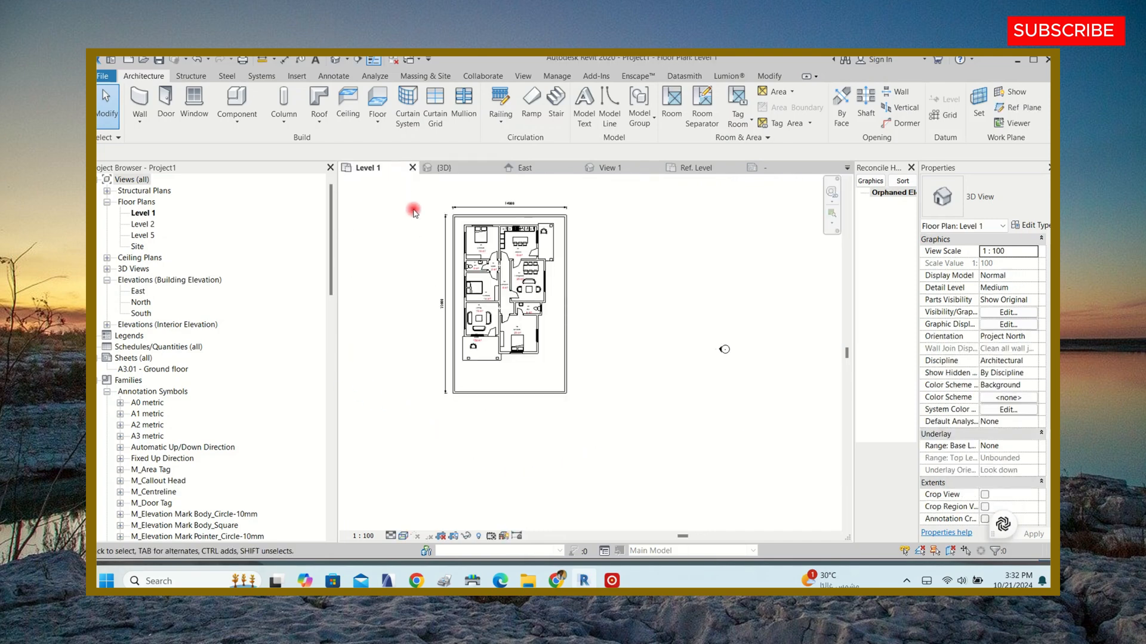
# - Delete room 10, which covers the open yard and both porches
pyautogui.scroll(5, 481, 340)
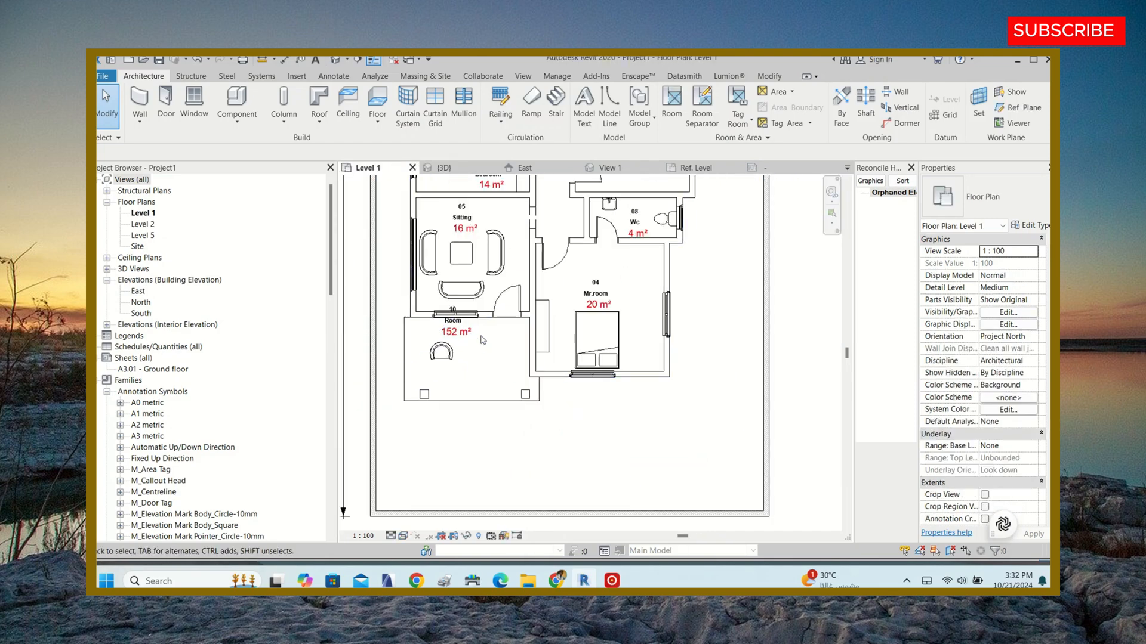
pyautogui.click(559, 422)
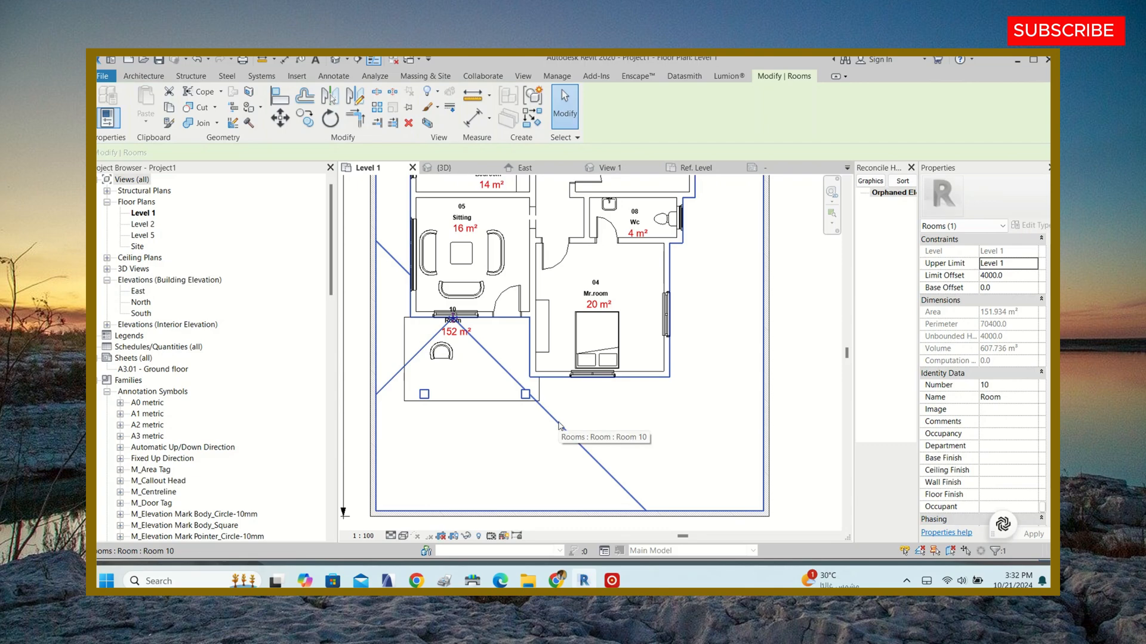
pyautogui.press('Delete')
# - Create room separation lines by picking the kitchen porch's top, outer and wall-side edges
pyautogui.scroll(-3, 513, 413)
pyautogui.scroll(-2, 584, 362)
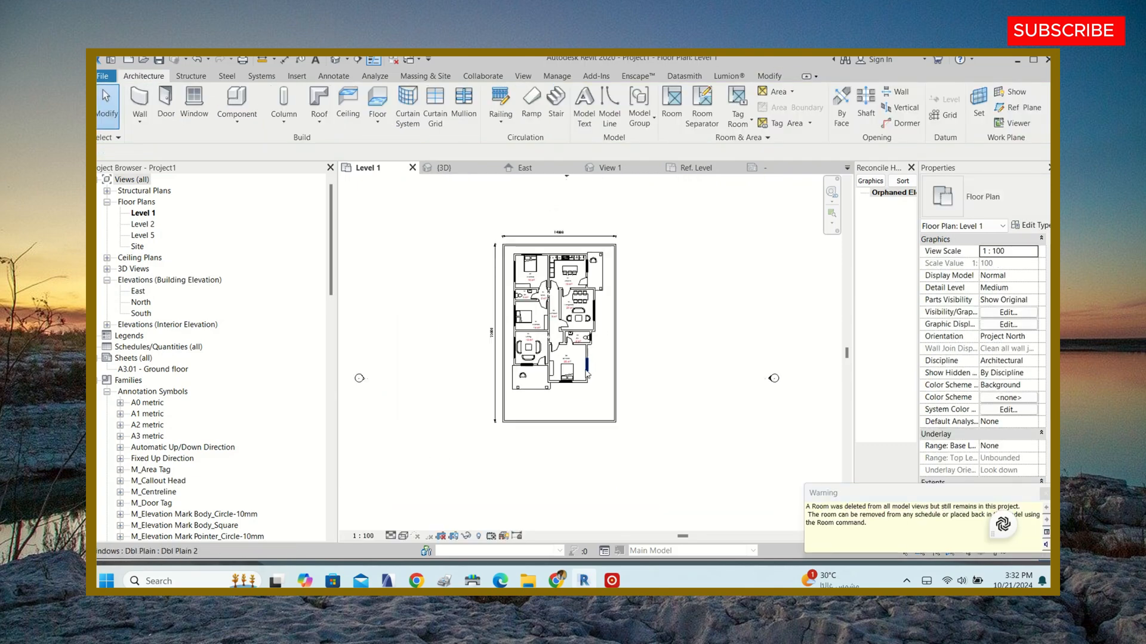
pyautogui.scroll(2, 617, 257)
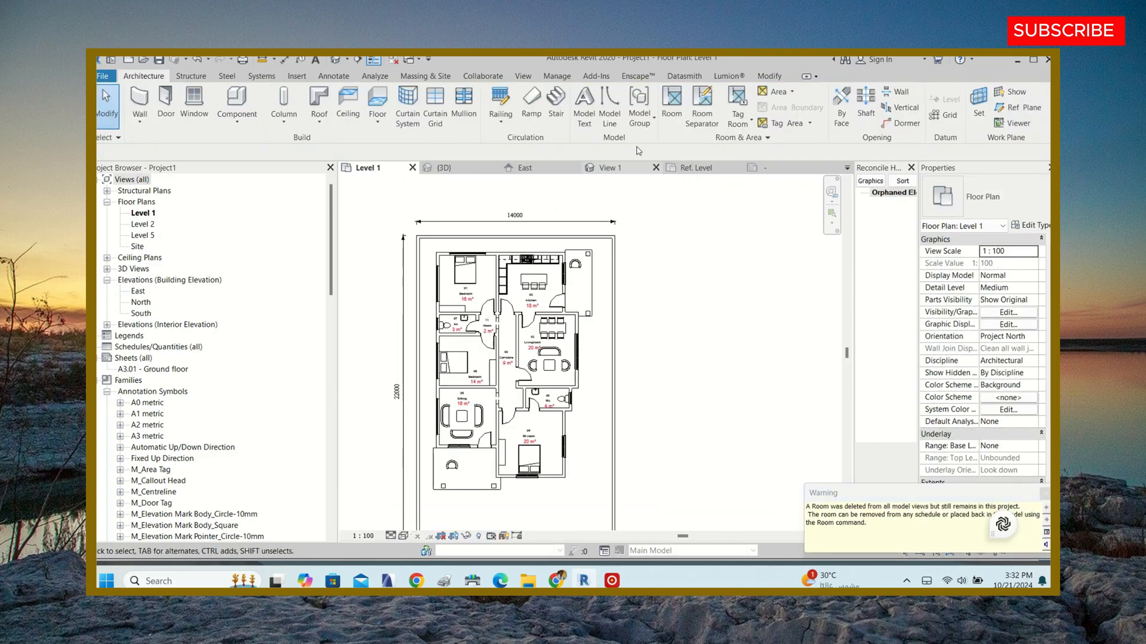
pyautogui.click(709, 108)
pyautogui.scroll(3, 589, 253)
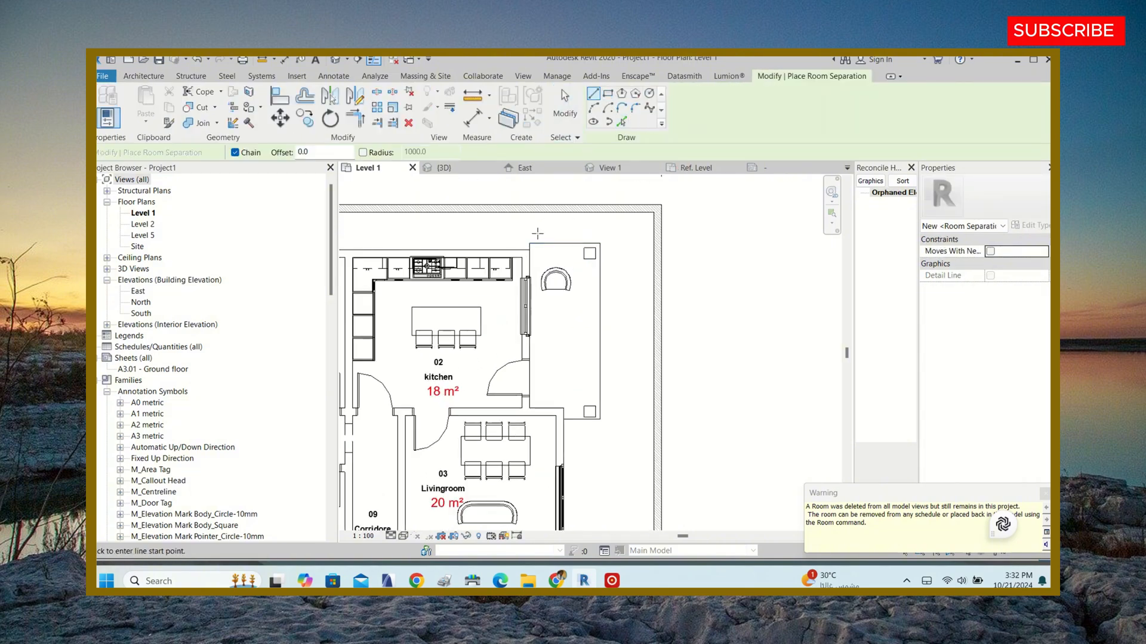
pyautogui.click(626, 123)
pyautogui.click(548, 244)
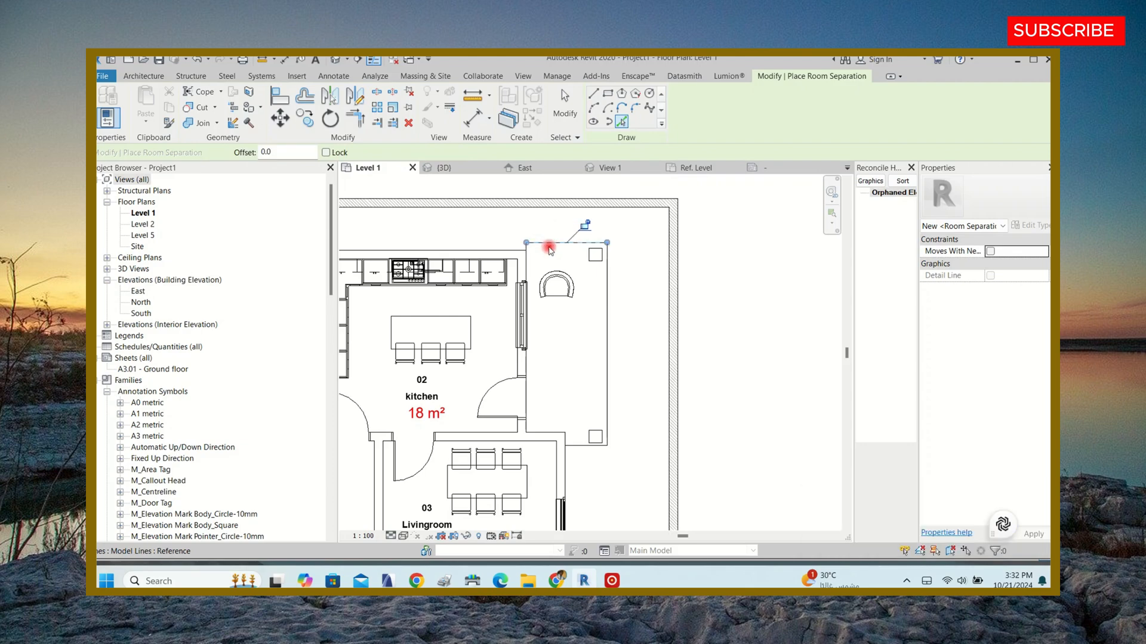
pyautogui.scroll(2, 536, 259)
pyautogui.click(523, 261)
pyautogui.click(647, 300)
pyautogui.scroll(2, 506, 248)
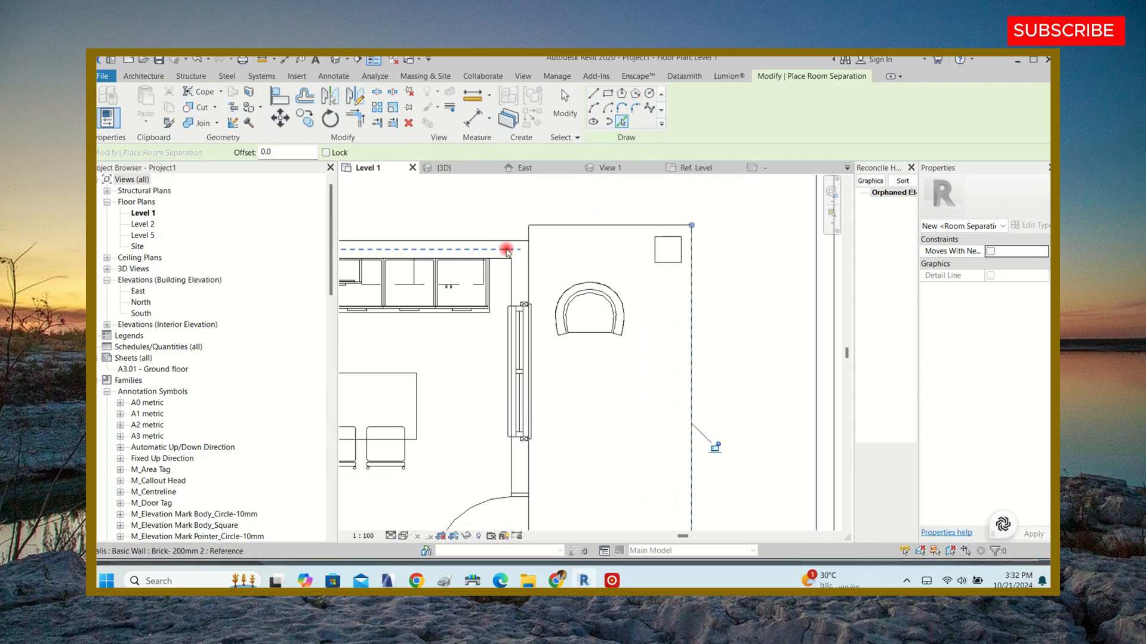
pyautogui.click(548, 227)
pyautogui.scroll(-3, 548, 232)
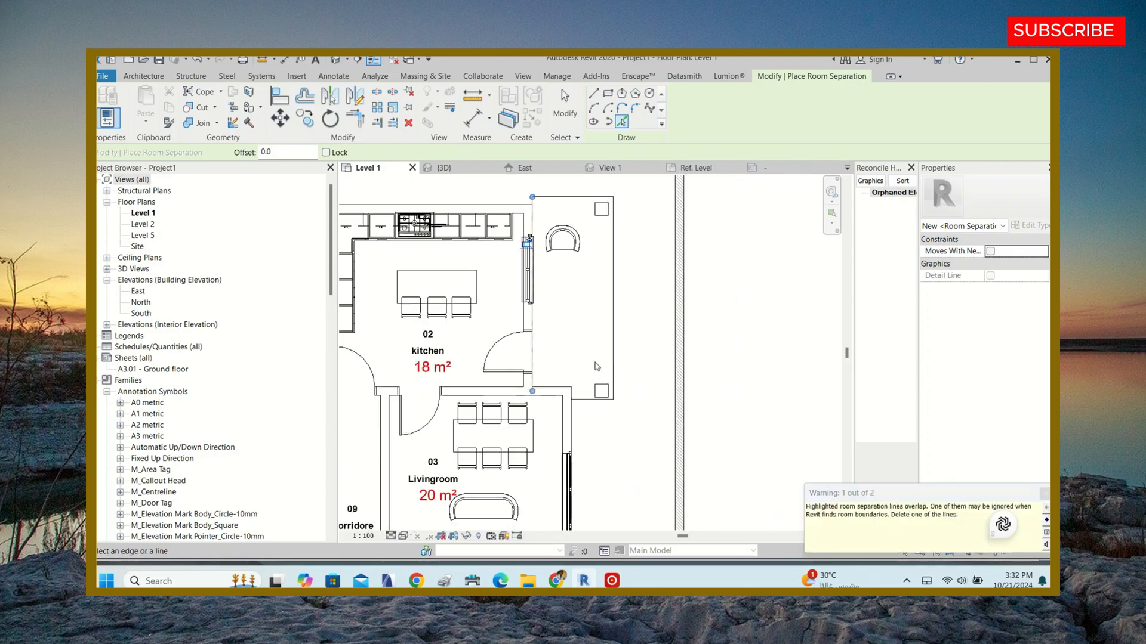
# - Add room separation lines along the kitchen porch's bottom edge and the adjoining outer face of the living room wall
pyautogui.scroll(3, 544, 391)
pyautogui.click(599, 414)
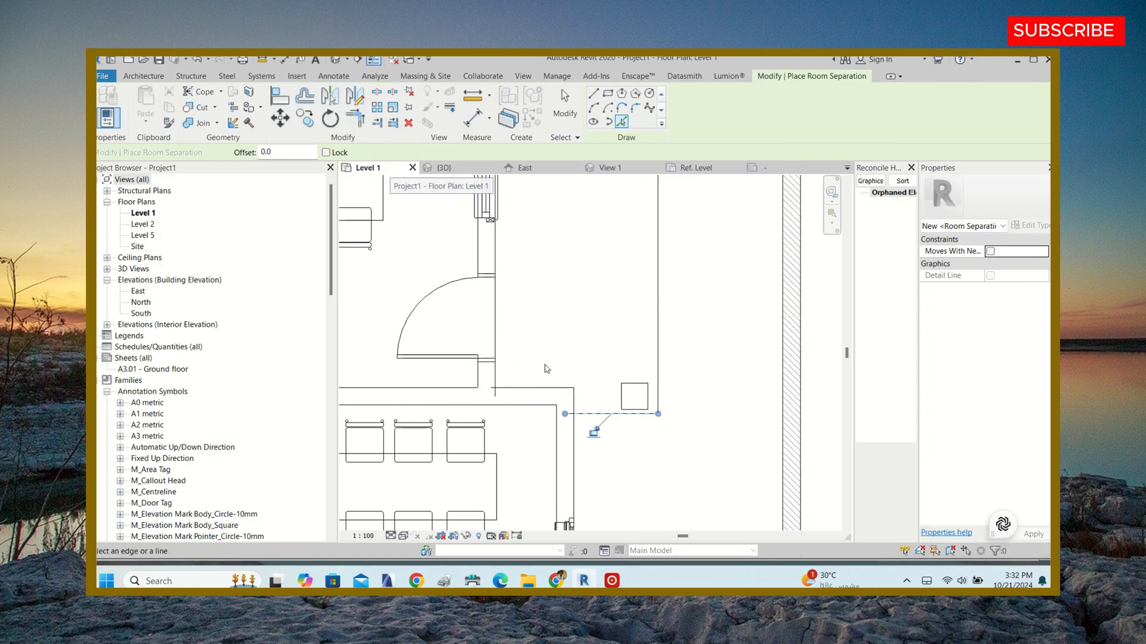
pyautogui.click(573, 396)
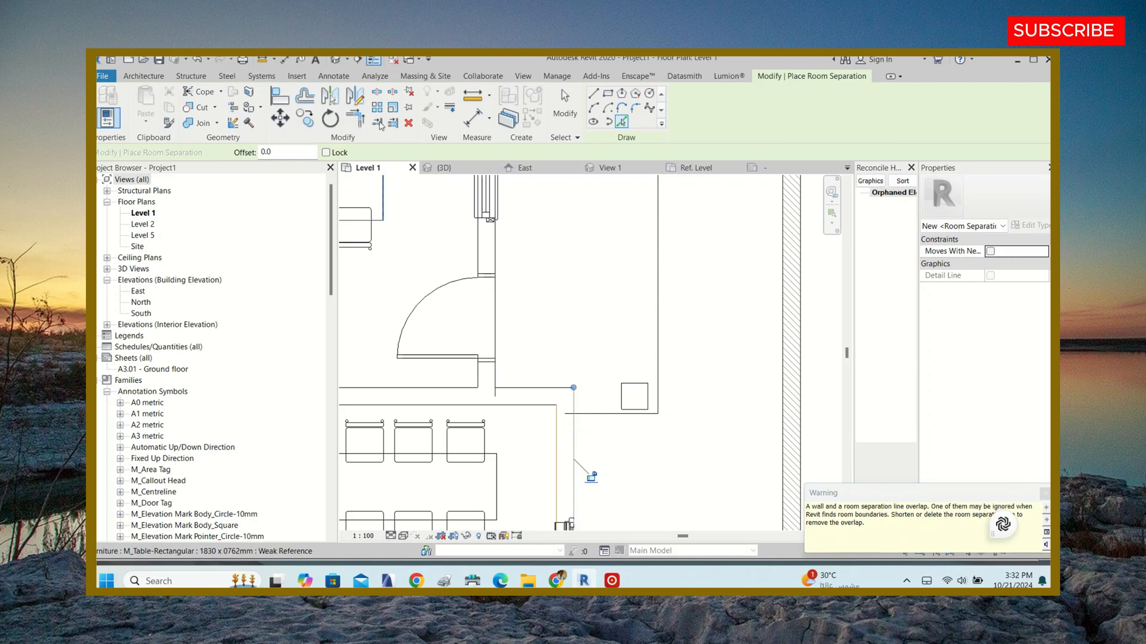
# - Trim the kitchen porch's bottom separation line and the living room wall's separation line to a corner
pyautogui.click(354, 119)
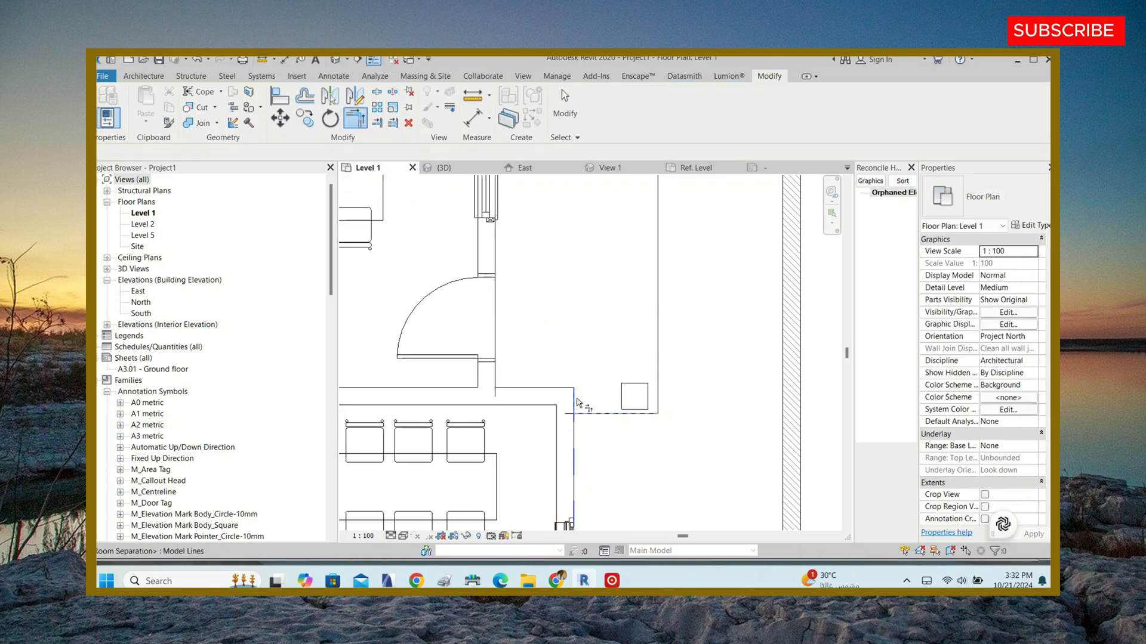
pyautogui.click(556, 395)
pyautogui.press('Escape')
pyautogui.press('Escape')
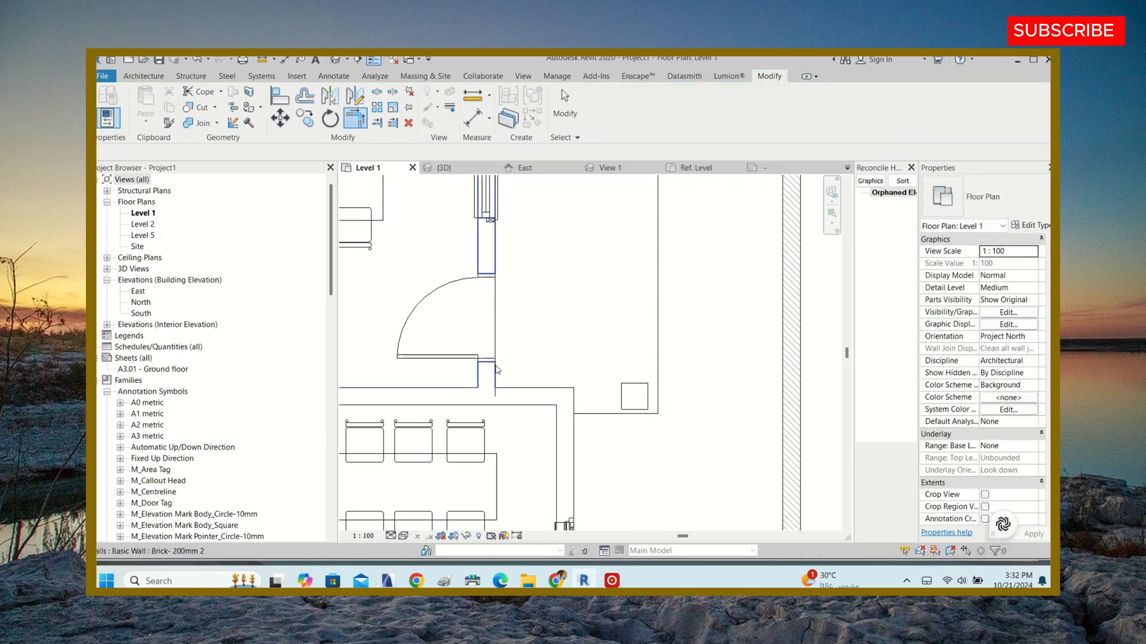
# - Try to trim the kitchen-side separation line to a corner with the living room's upper wall
pyautogui.scroll(3, 501, 396)
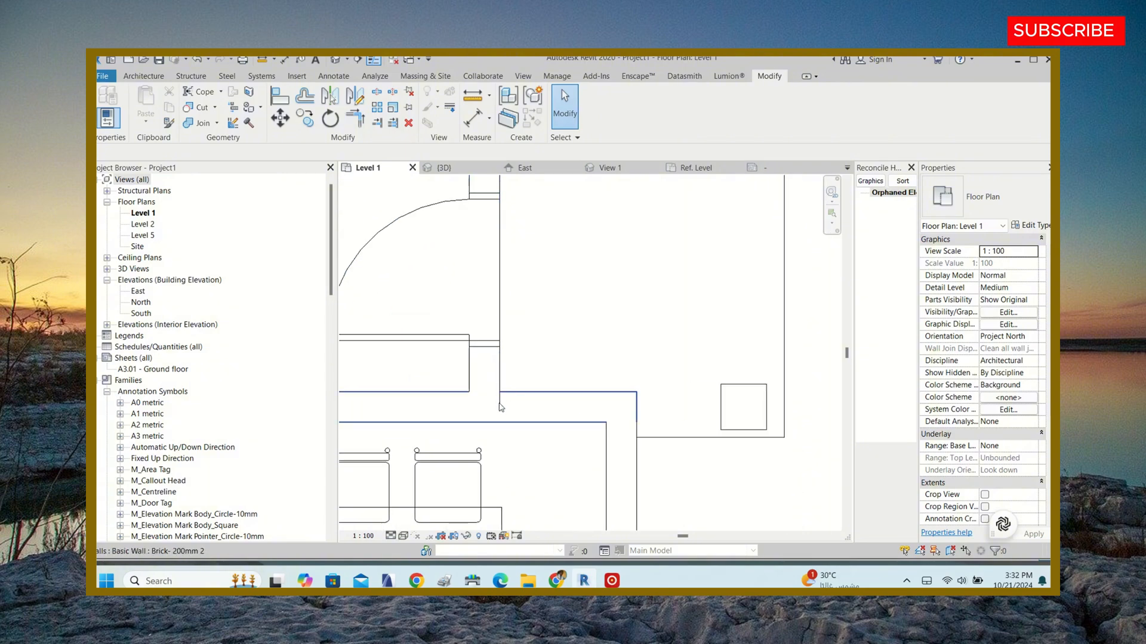
pyautogui.click(352, 124)
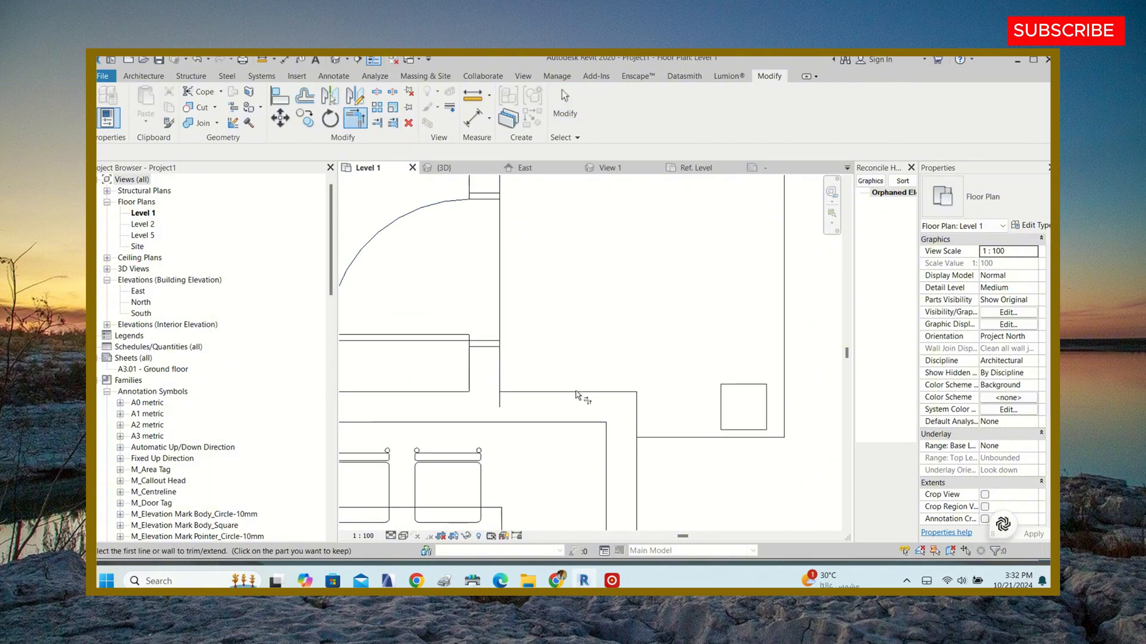
pyautogui.click(562, 398)
pyautogui.click(500, 291)
pyautogui.scroll(-2, 531, 391)
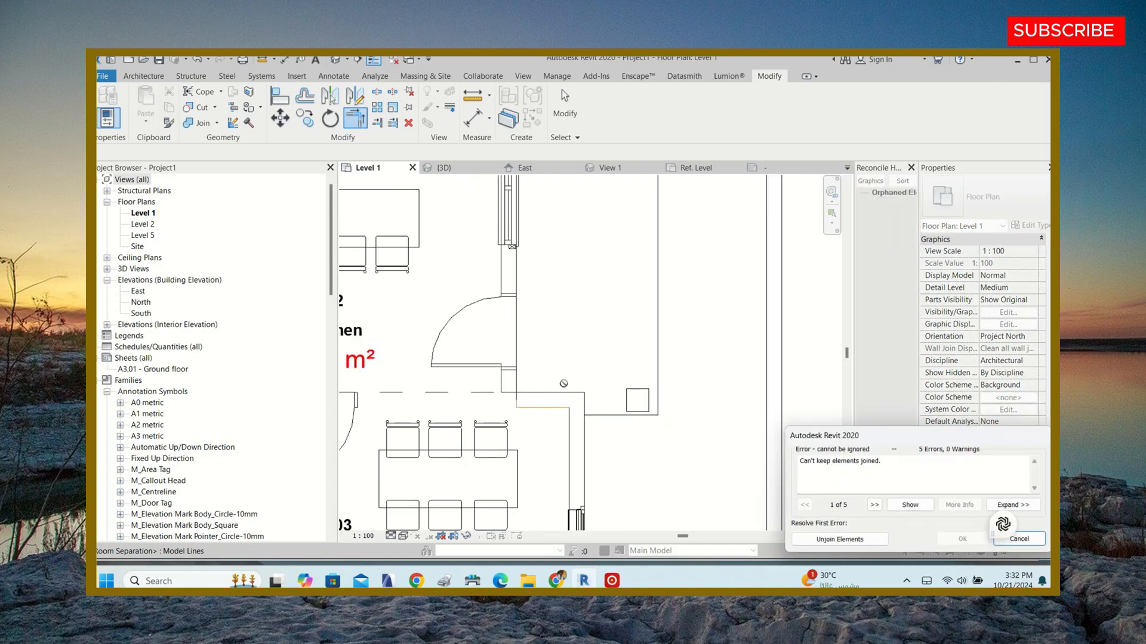
pyautogui.press('Escape')
pyautogui.press('Escape')
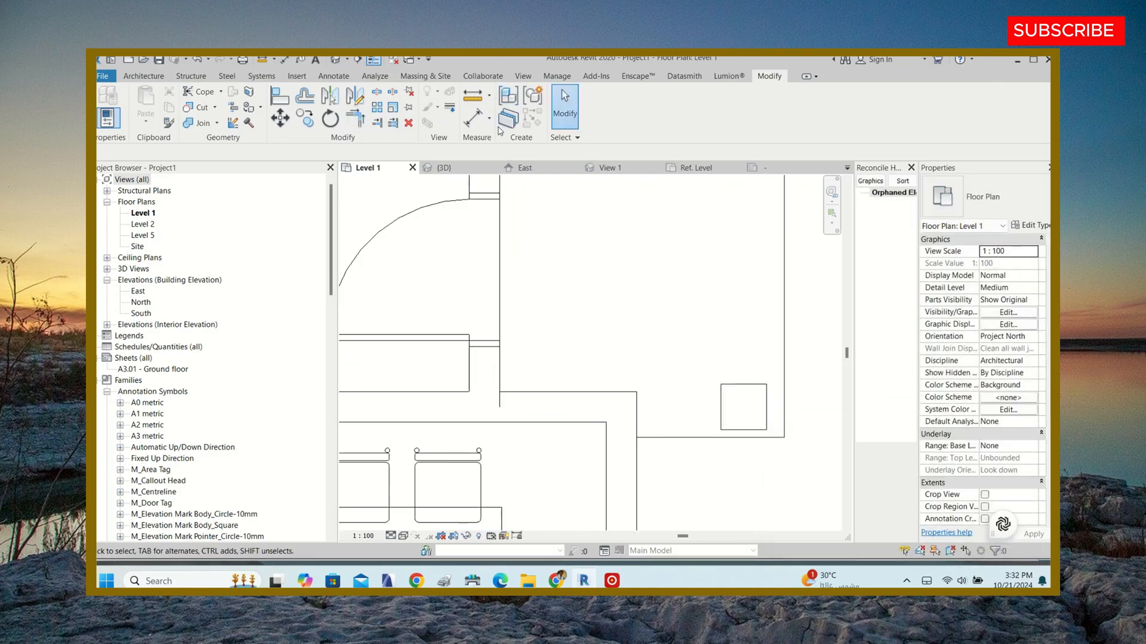
pyautogui.scroll(-5, 539, 288)
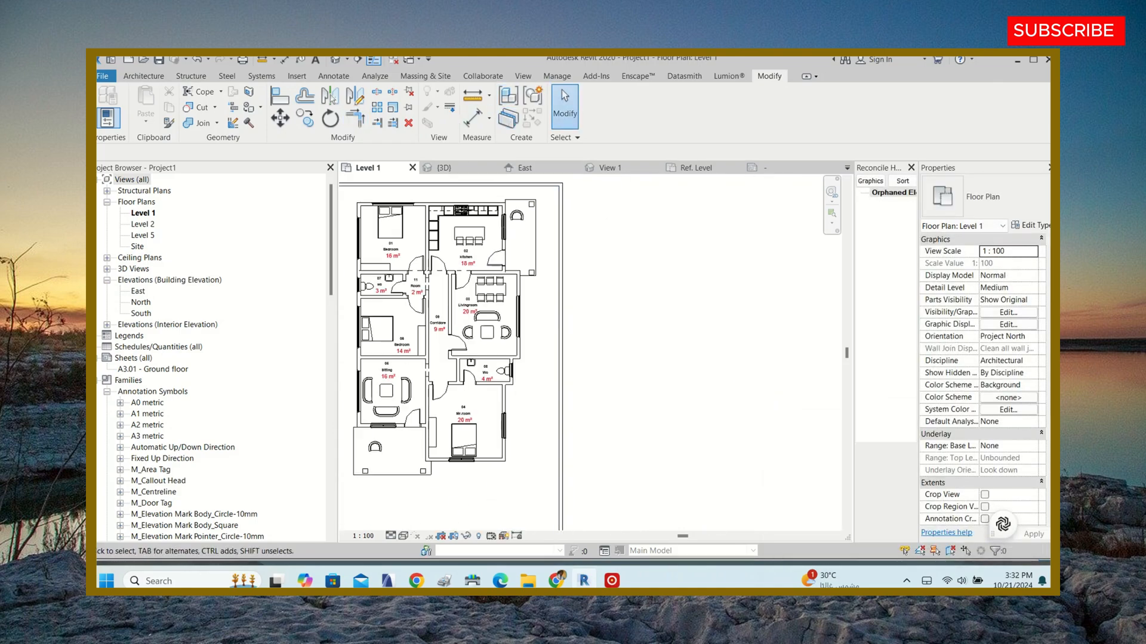
pyautogui.scroll(-2, 606, 212)
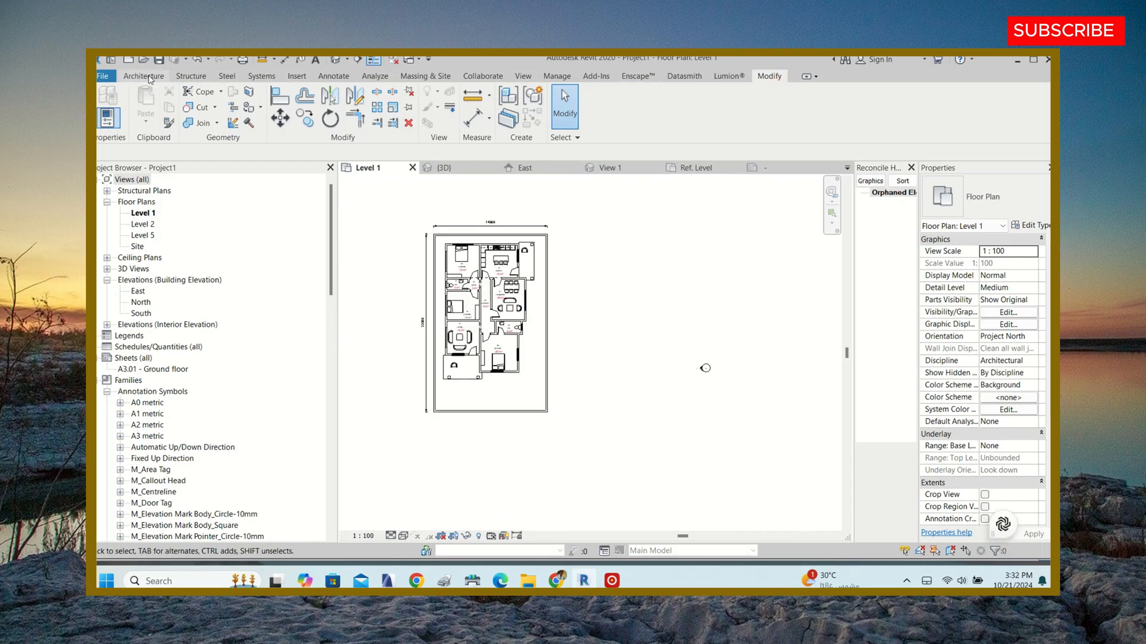
pyautogui.click(149, 78)
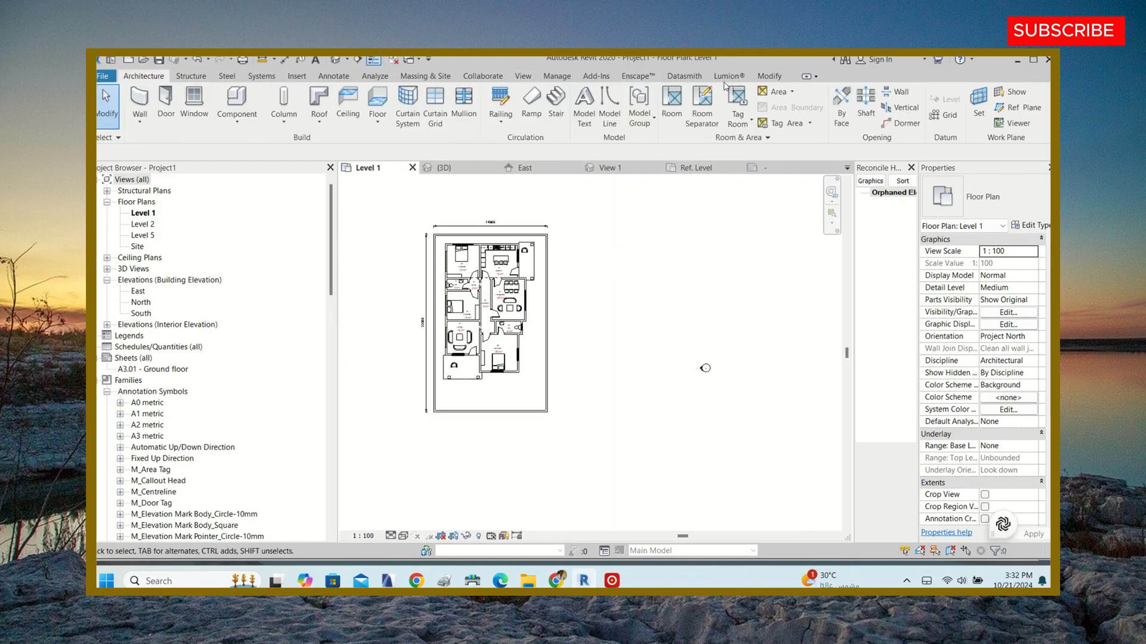
pyautogui.click(688, 108)
pyautogui.scroll(2, 528, 261)
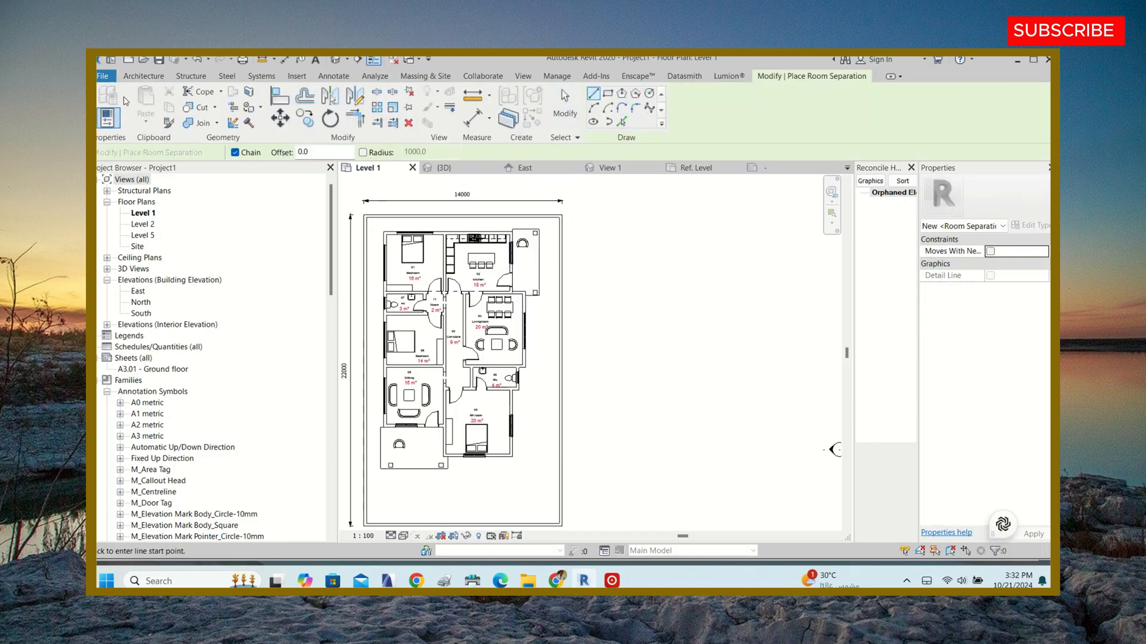
pyautogui.press('Escape')
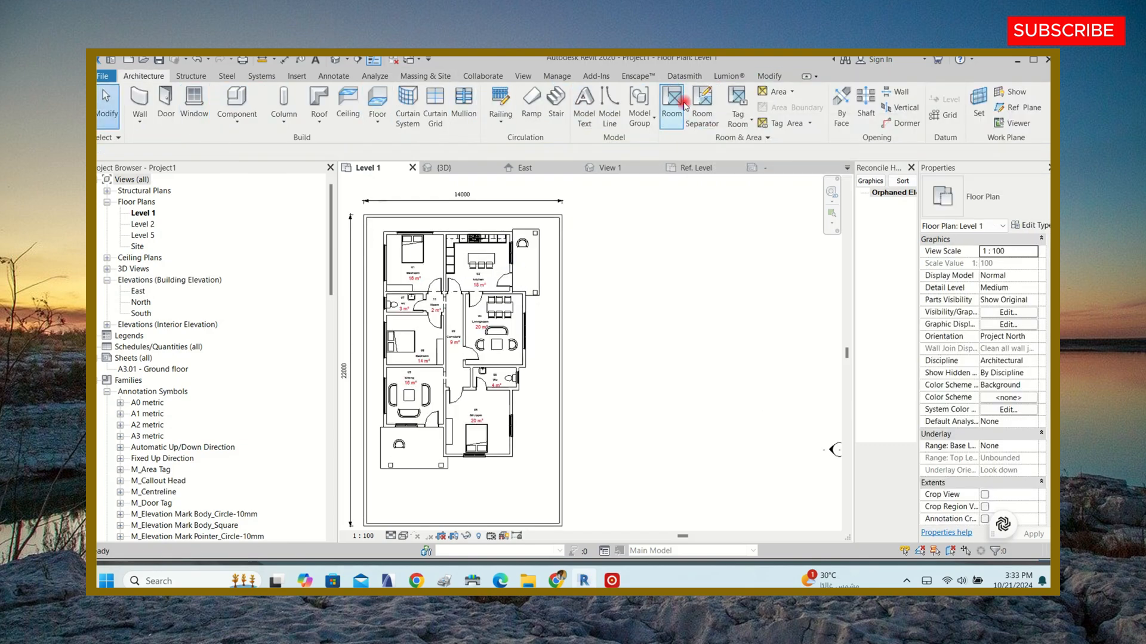
# - Place a tagged room inside the kitchen porch
pyautogui.click(672, 106)
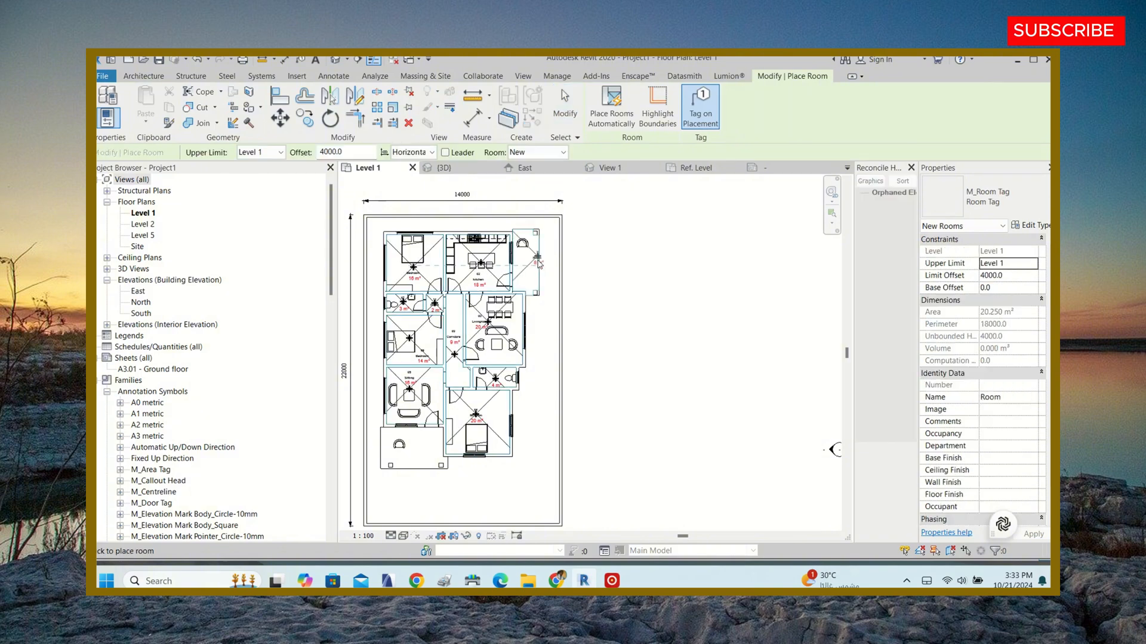
pyautogui.scroll(3, 533, 242)
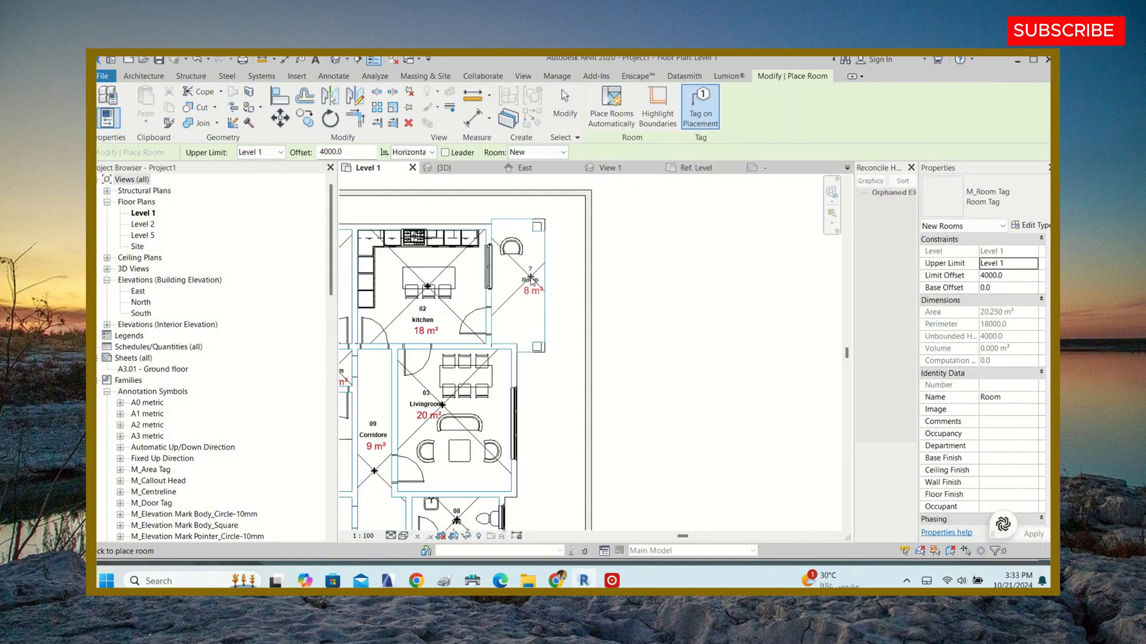
pyautogui.scroll(-3, 623, 227)
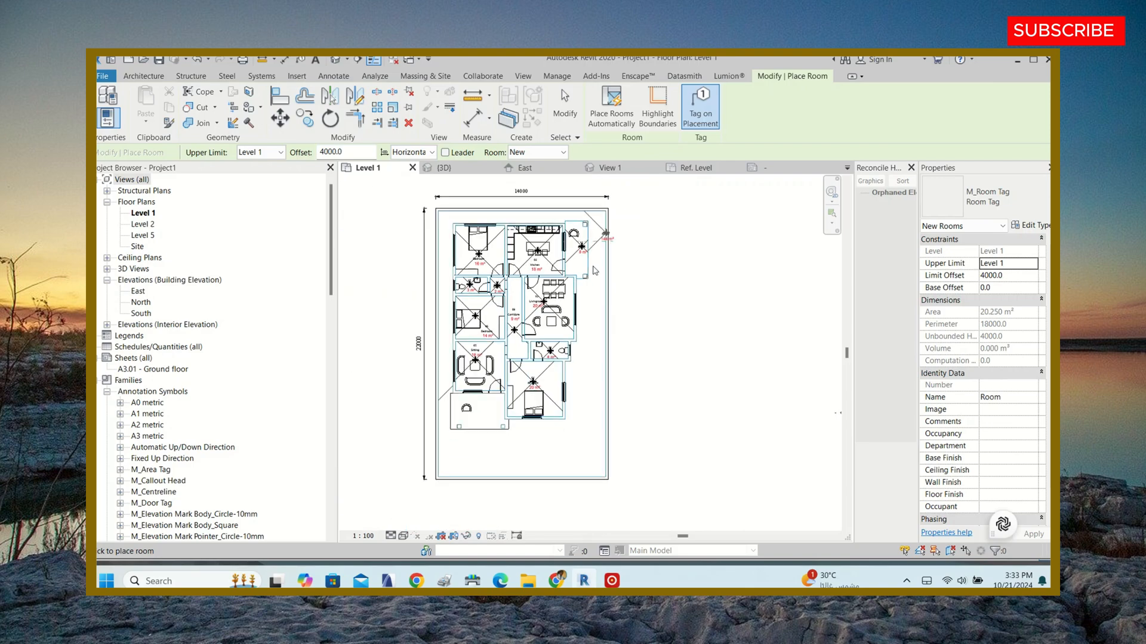
pyautogui.press('Escape')
pyautogui.press('Escape')
# - Nudge the kitchen porch's room tag slightly left and down, clear of the porch's outer edge
pyautogui.scroll(4, 600, 245)
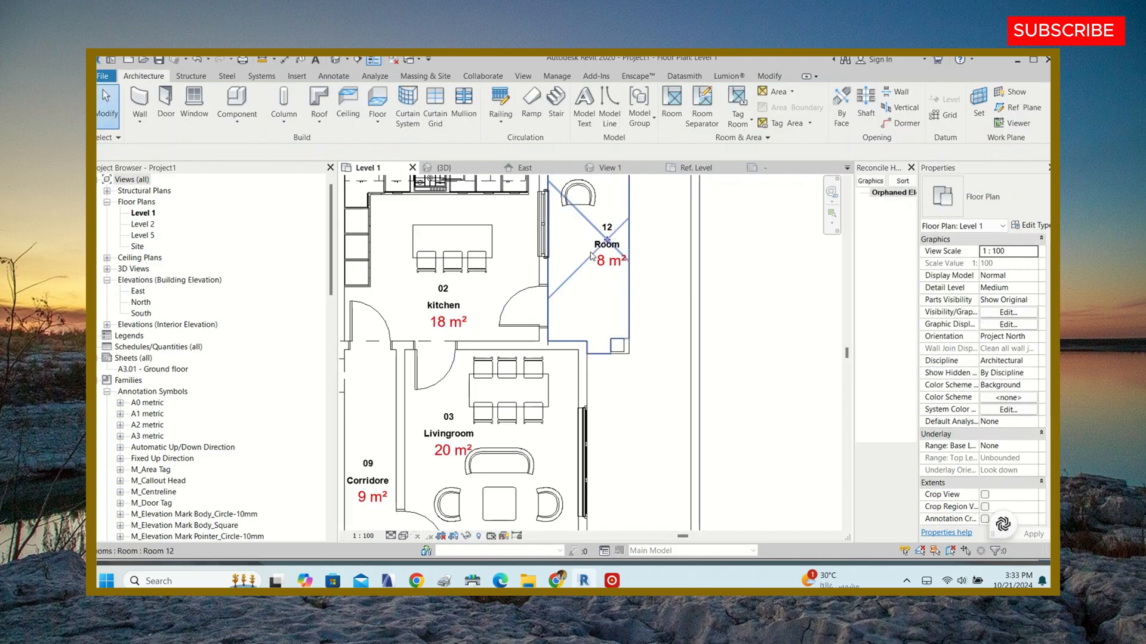
pyautogui.click(603, 245)
pyautogui.press('Left')
pyautogui.press('Left')
pyautogui.press('Left')
pyautogui.press('Left')
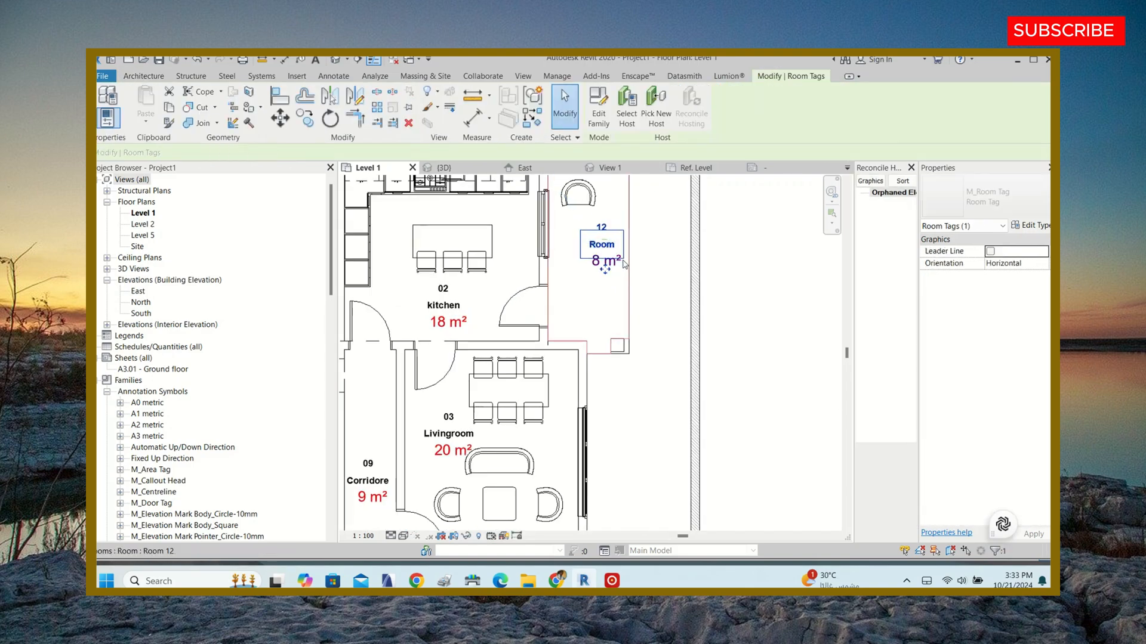
pyautogui.press('Down')
pyautogui.press('Down')
pyautogui.press('Down')
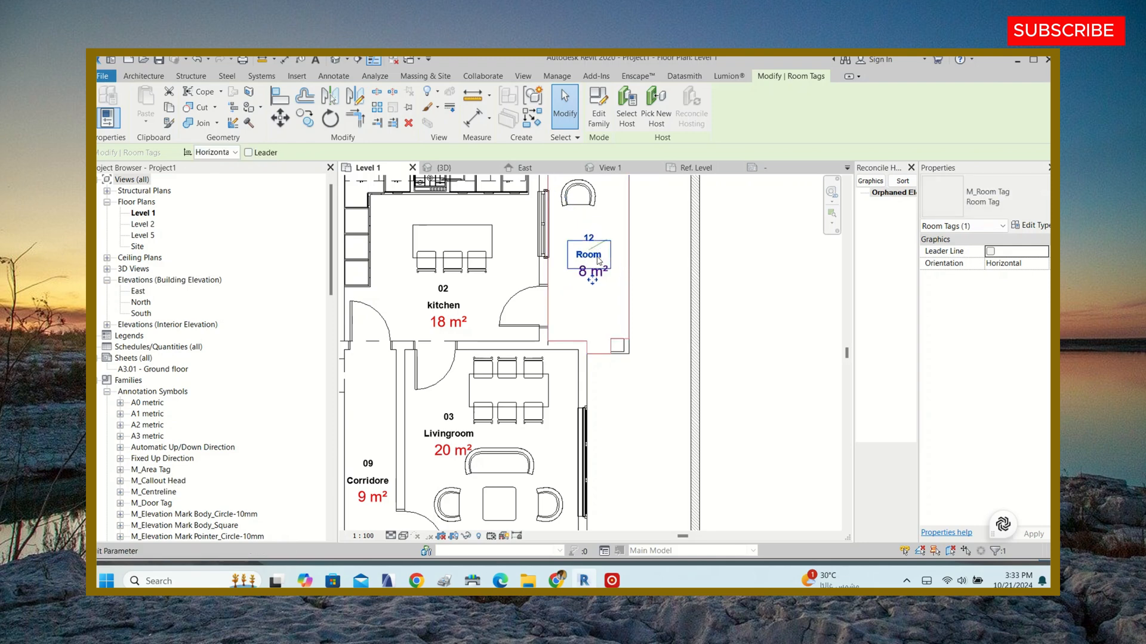
# - Rename the kitchen porch's room as Bolcany
pyautogui.click(593, 255)
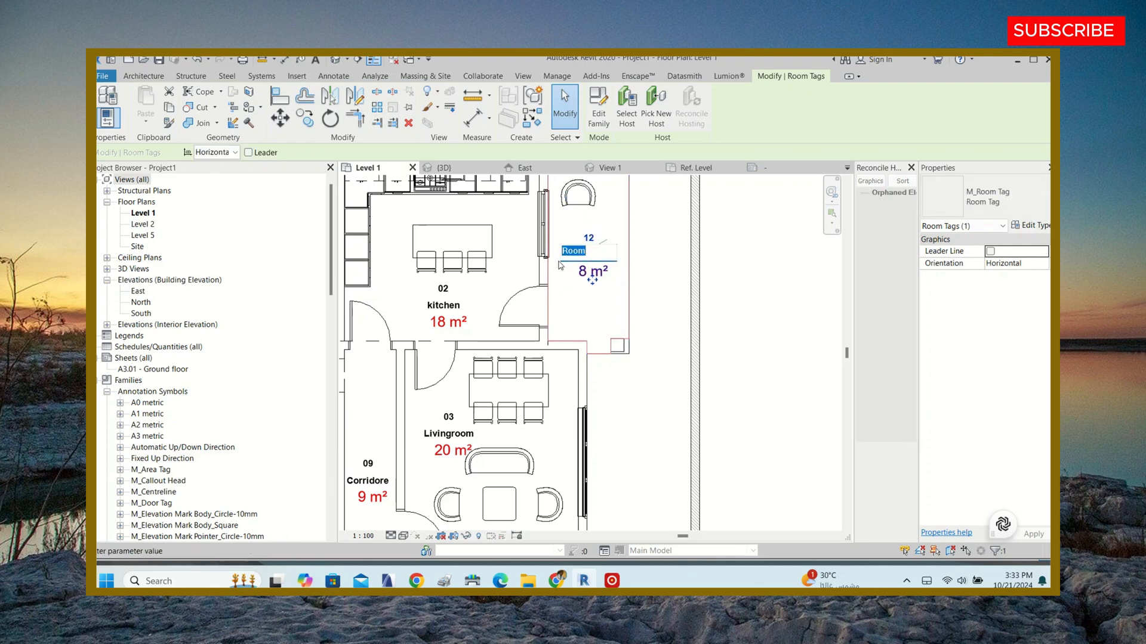
pyautogui.write('Bolcany')
pyautogui.click(732, 298)
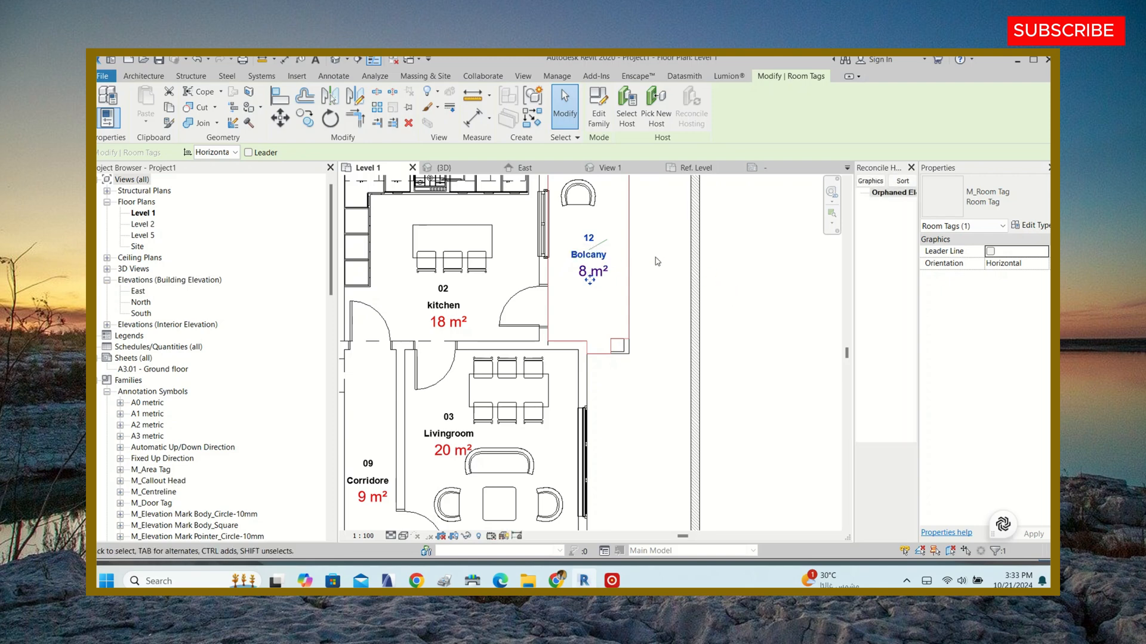
# - Set the kitchen porch's room number to 10
pyautogui.click(590, 238)
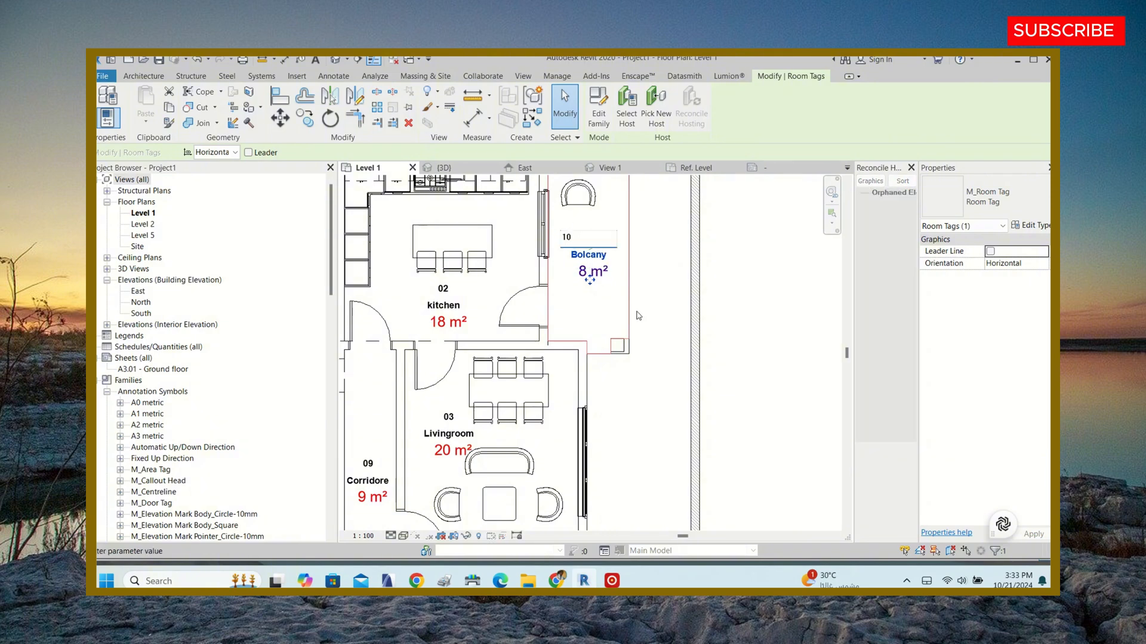
pyautogui.click(729, 315)
pyautogui.scroll(-3, 609, 268)
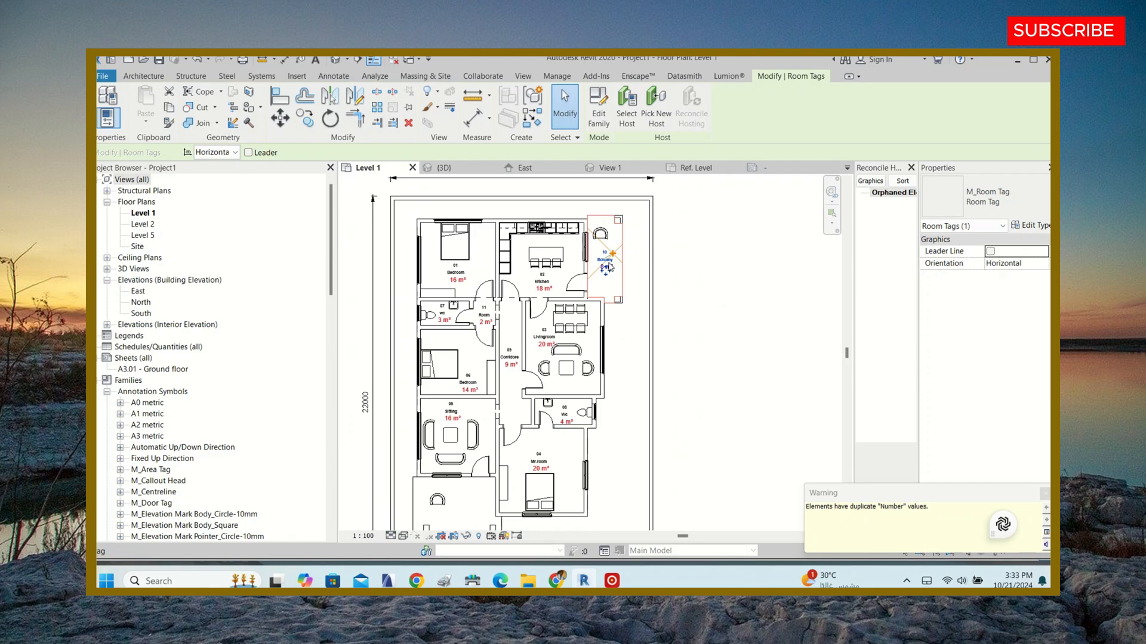
pyautogui.click(684, 256)
pyautogui.scroll(4, 629, 258)
pyautogui.scroll(-4, 619, 236)
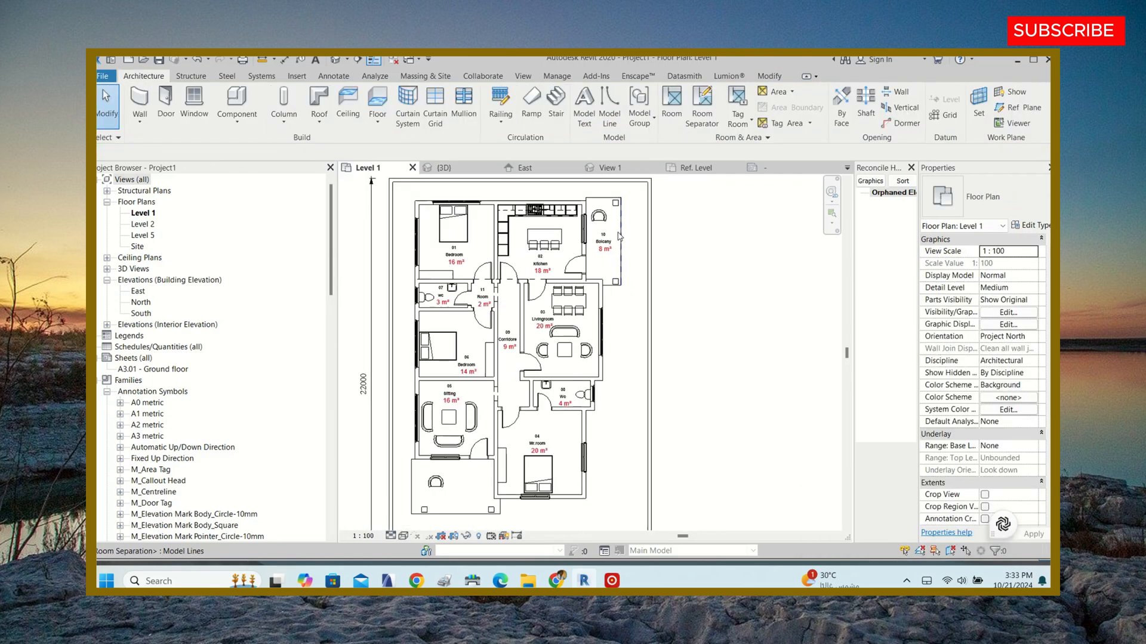
# - Draw room separation lines along the left, bottom and right edges of the porch below the sitting room, ending at the master bedroom wall
pyautogui.scroll(-2, 635, 241)
pyautogui.scroll(3, 560, 416)
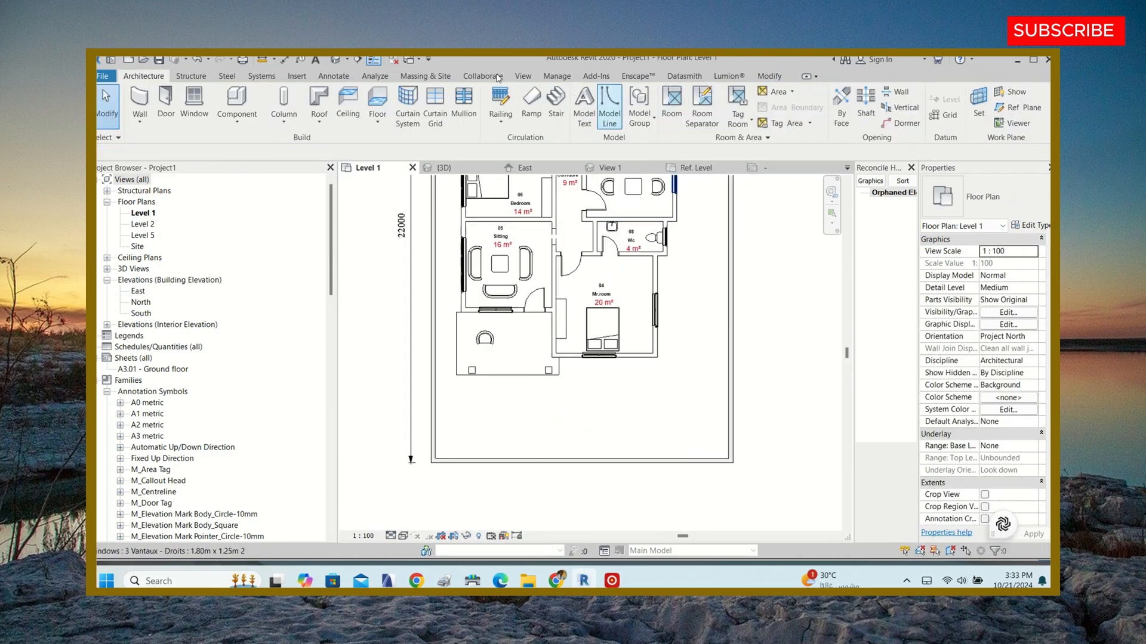
pyautogui.click(701, 107)
pyautogui.scroll(5, 456, 313)
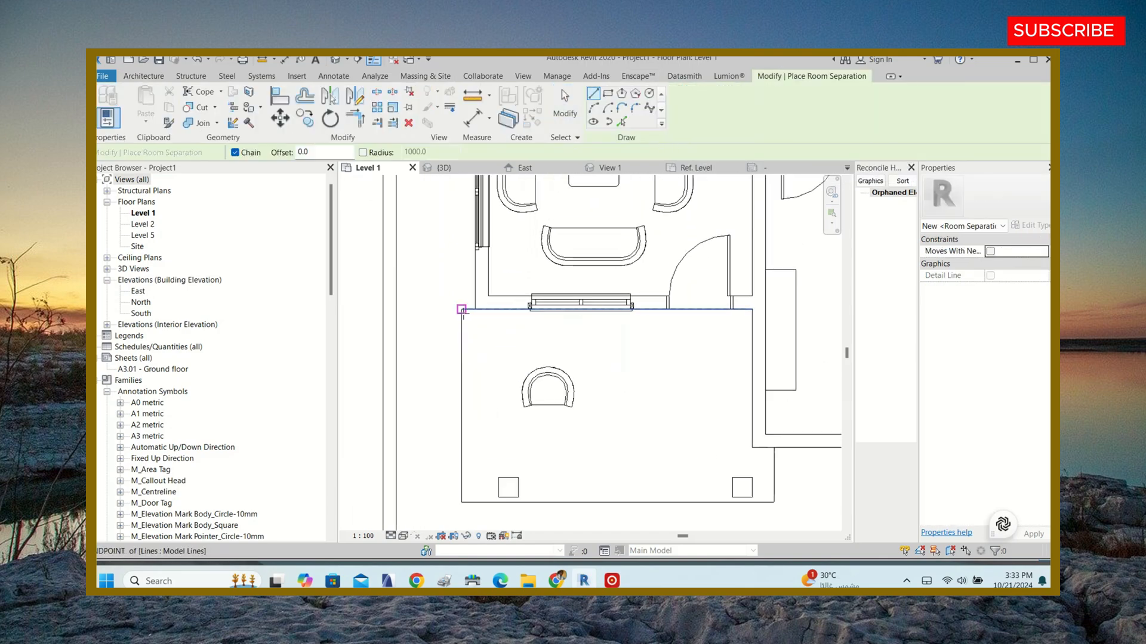
pyautogui.click(473, 307)
pyautogui.click(451, 306)
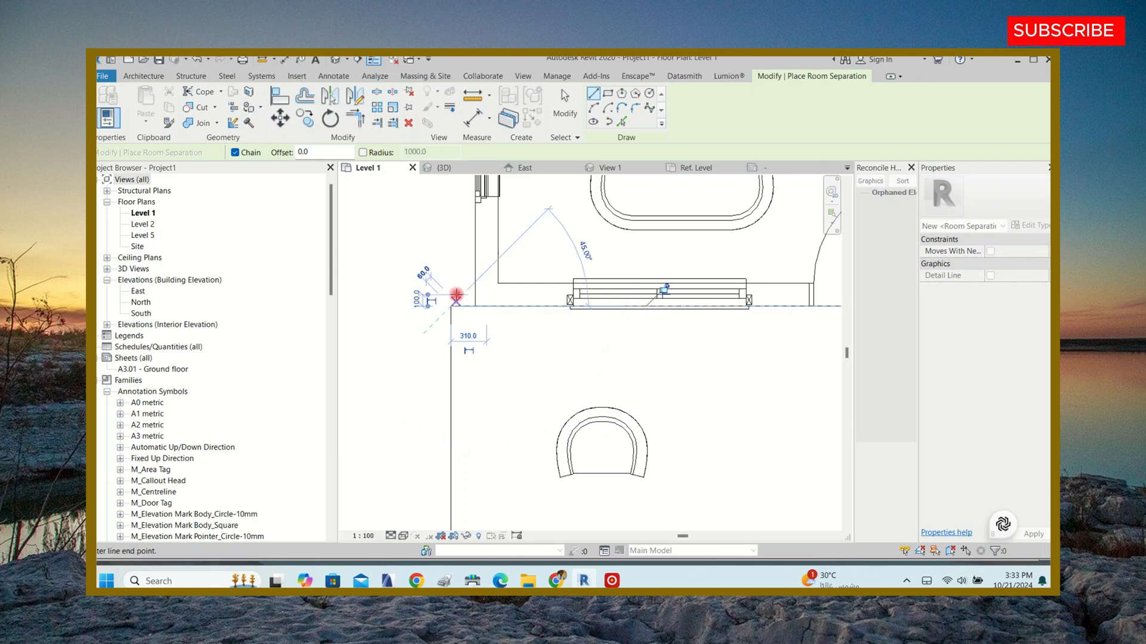
pyautogui.scroll(-4, 455, 268)
pyautogui.scroll(1, 452, 382)
pyautogui.click(451, 380)
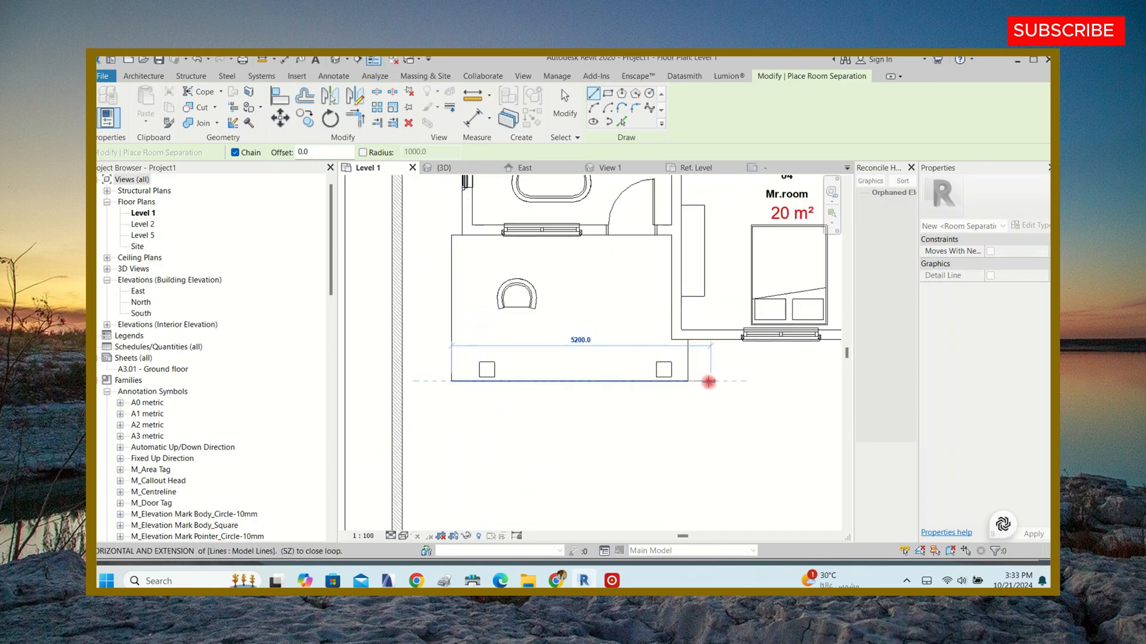
pyautogui.scroll(2, 689, 380)
pyautogui.click(690, 380)
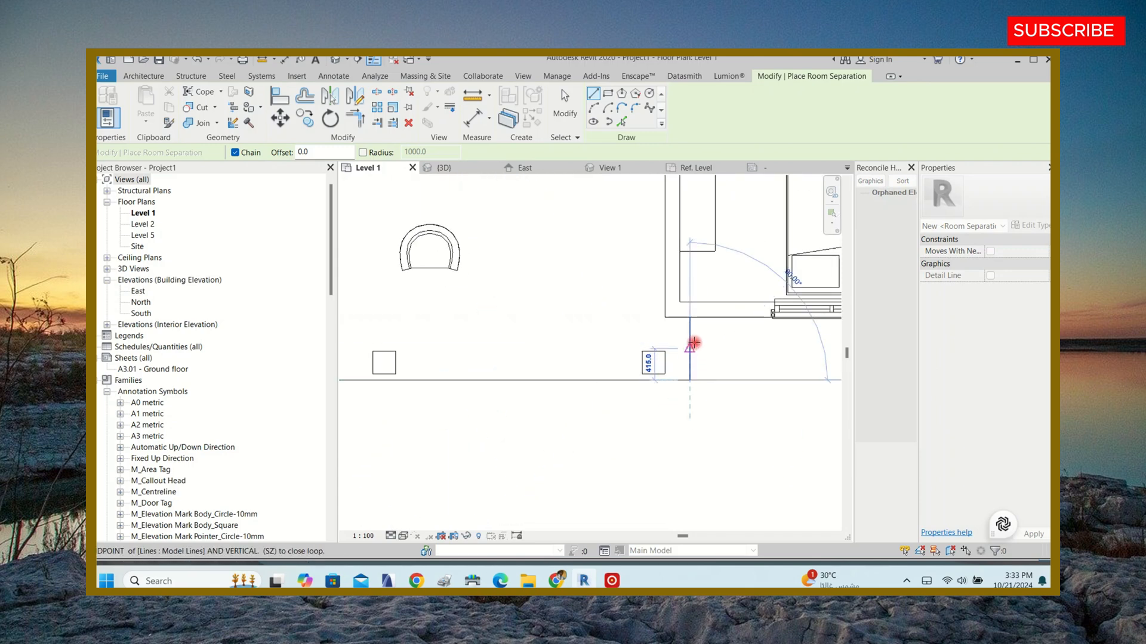
pyautogui.click(690, 311)
pyautogui.press('Escape')
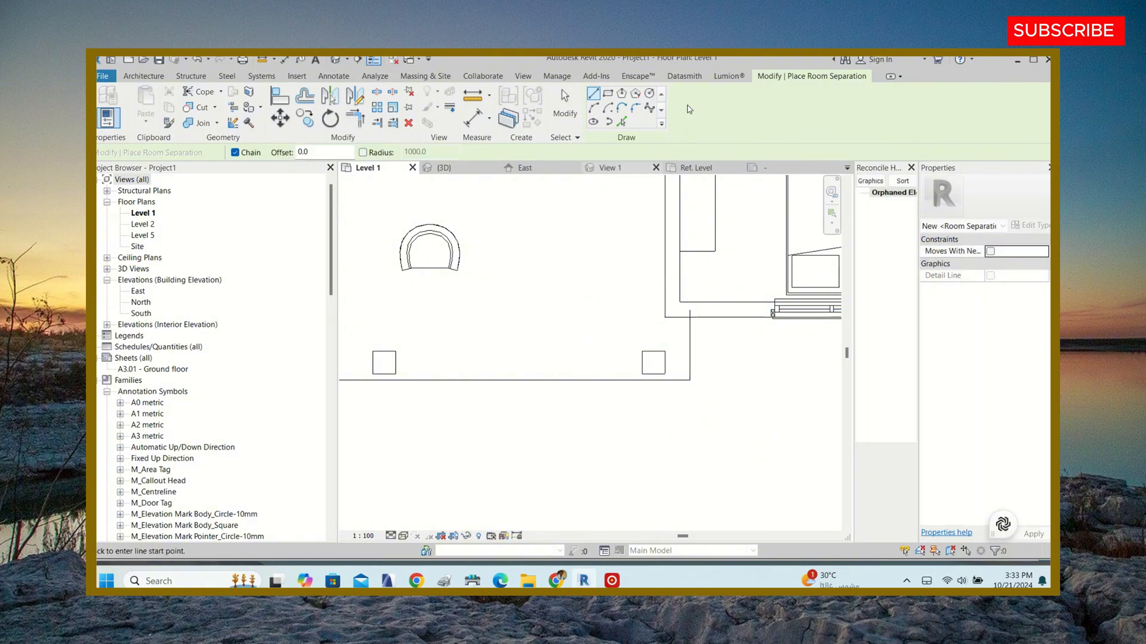
# - Place a tagged room inside the porch below the sitting room
pyautogui.click(143, 76)
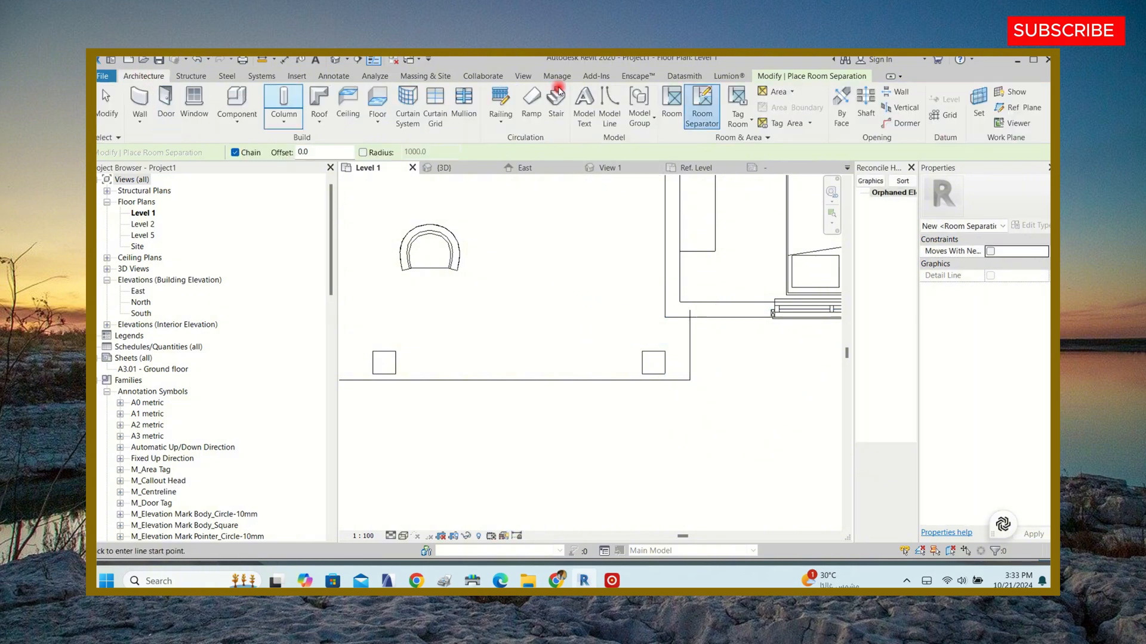
pyautogui.click(677, 106)
pyautogui.scroll(-4, 524, 306)
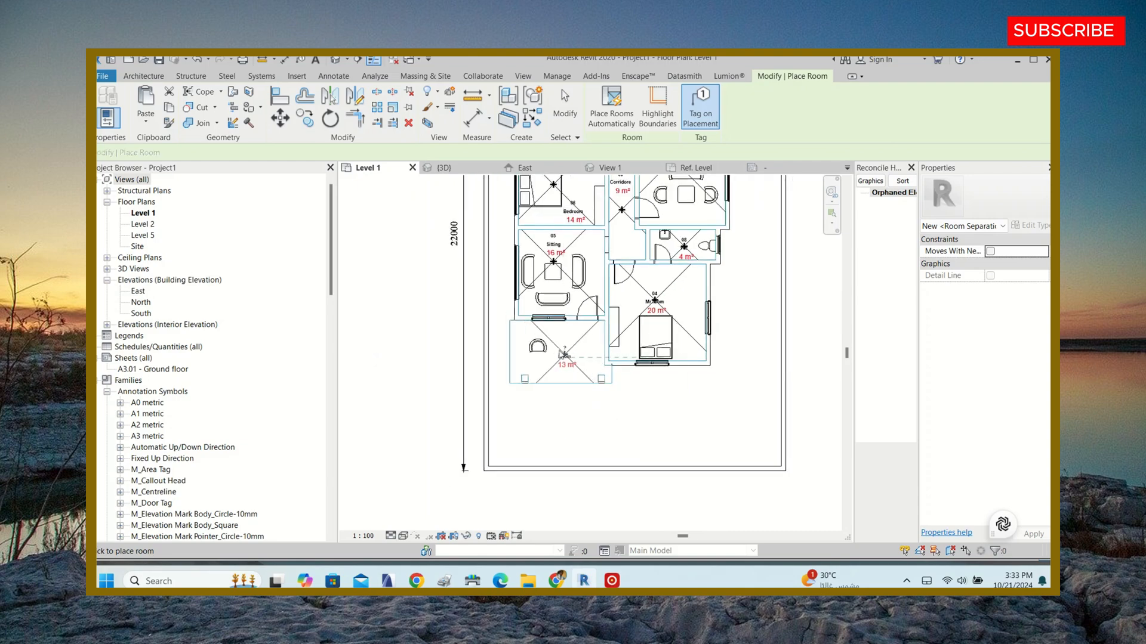
pyautogui.click(563, 356)
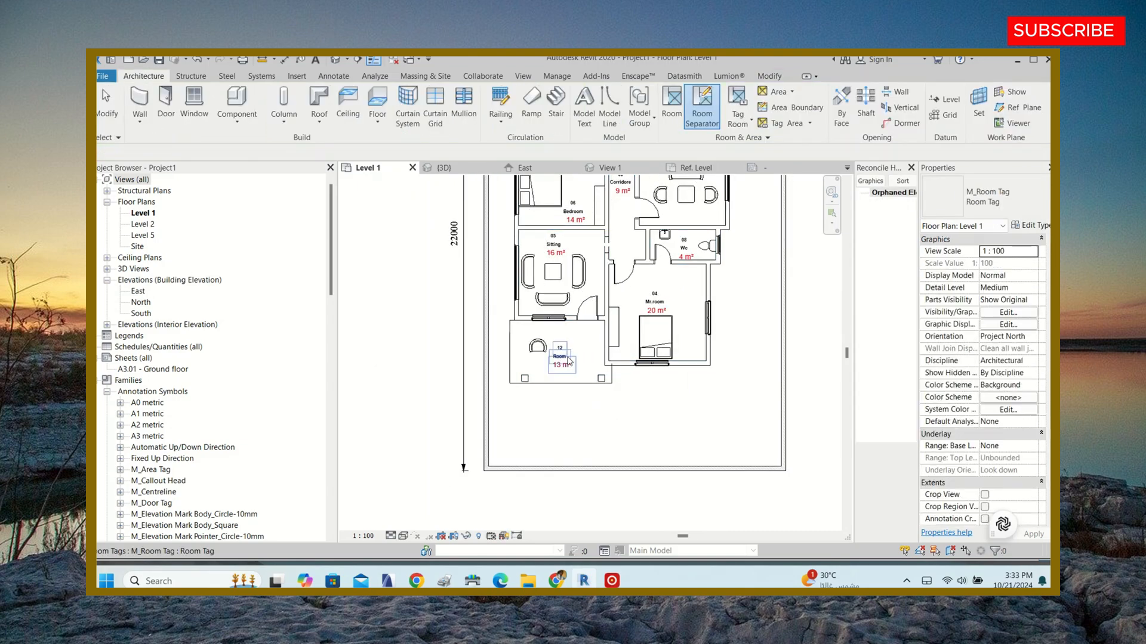
pyautogui.scroll(5, 564, 352)
pyautogui.press('Escape')
pyautogui.press('Escape')
# - Set the sitting room porch's room number to 10 and its name to Vranda
pyautogui.click(567, 339)
pyautogui.click(565, 337)
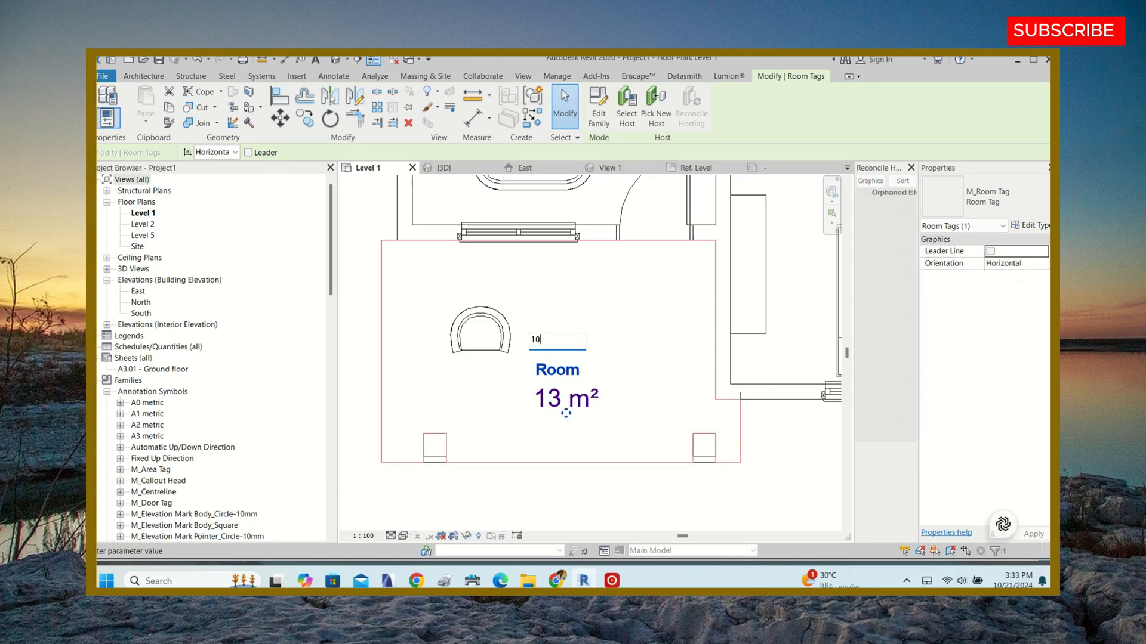
pyautogui.click(613, 367)
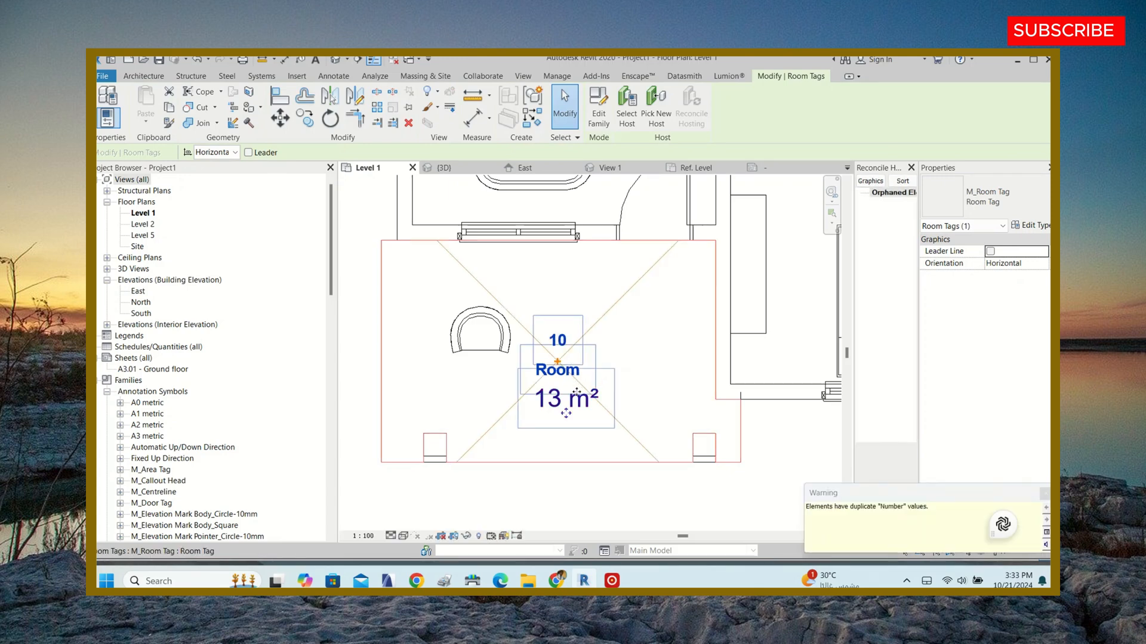
pyautogui.click(579, 371)
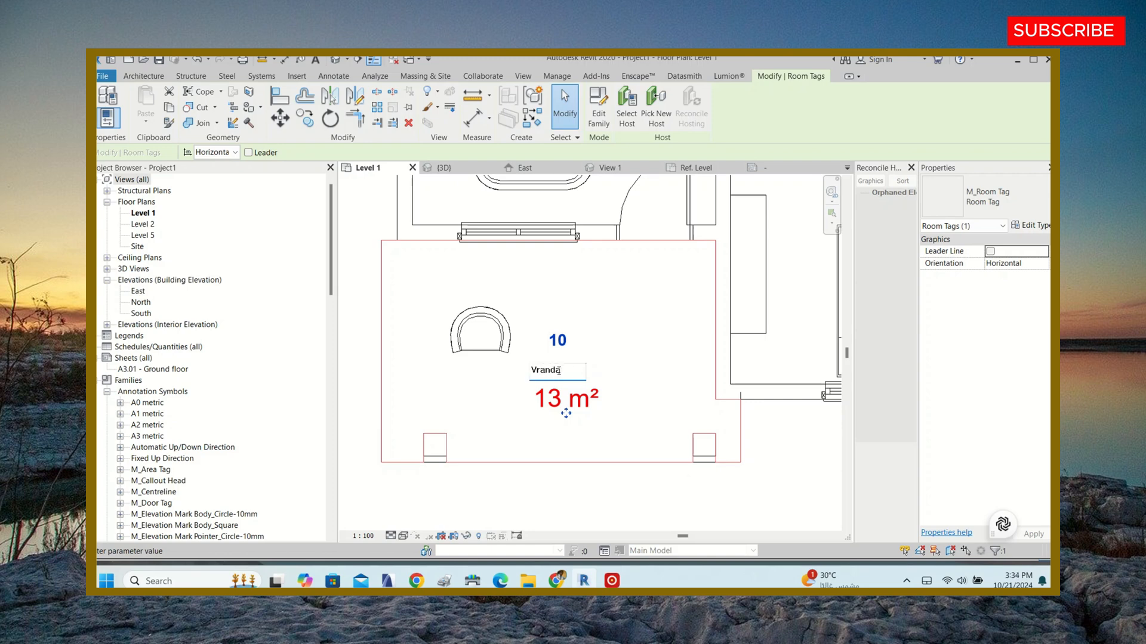
pyautogui.click(466, 403)
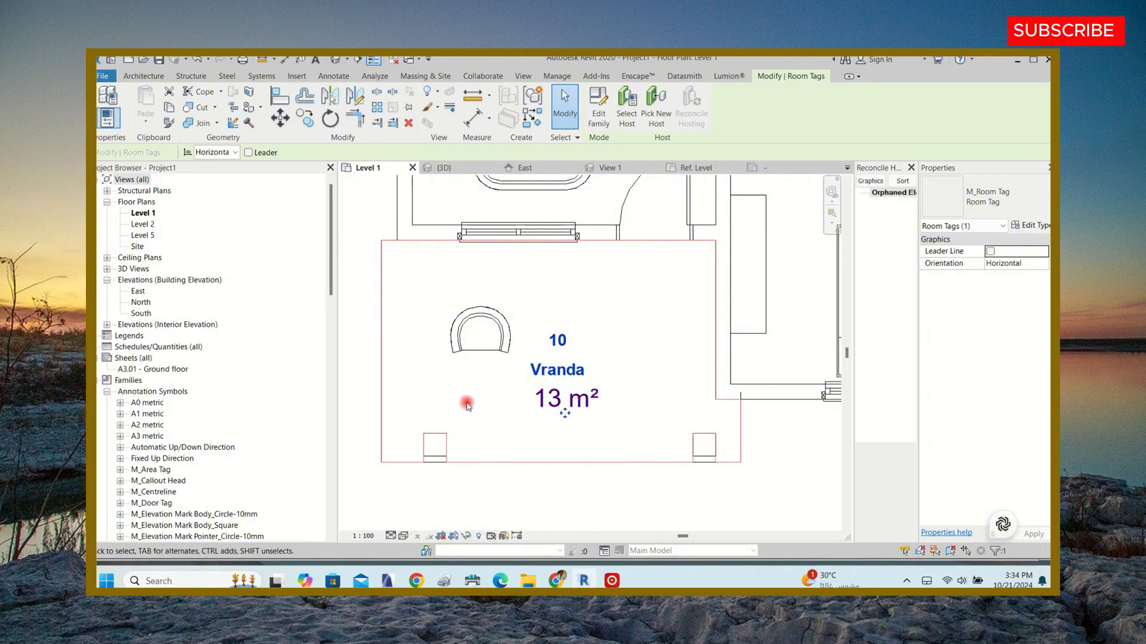
pyautogui.scroll(-5, 466, 403)
# - Rename the kitchen porch's room from Bolcany to Vranda
pyautogui.click(619, 241)
pyautogui.scroll(5, 619, 241)
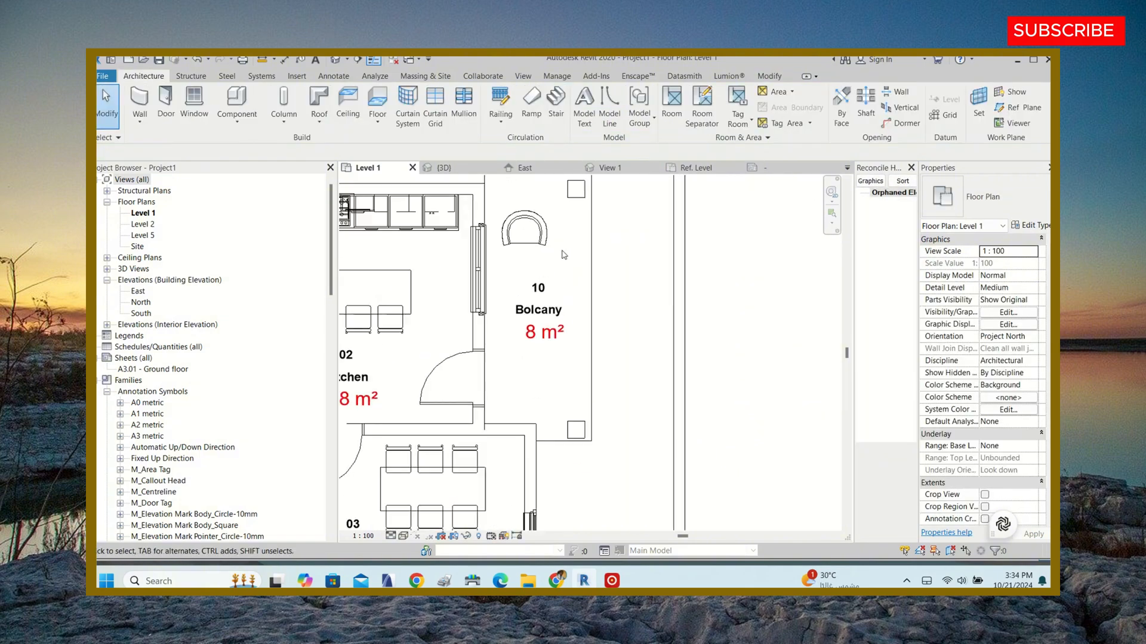
pyautogui.doubleClick(548, 310)
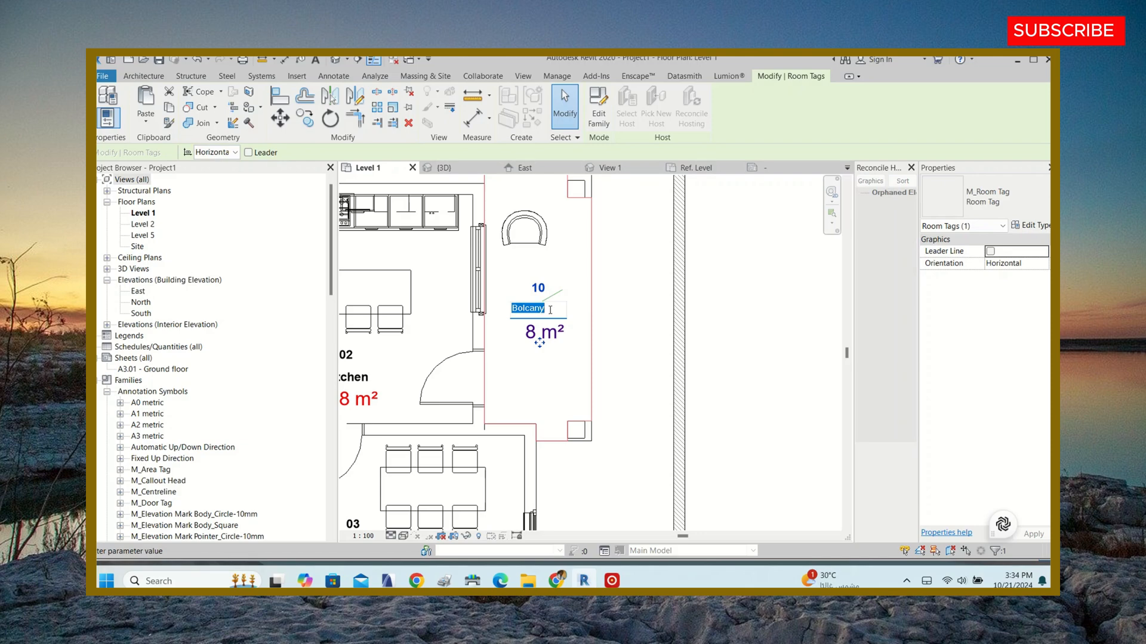
pyautogui.click(750, 309)
pyautogui.scroll(-5, 770, 358)
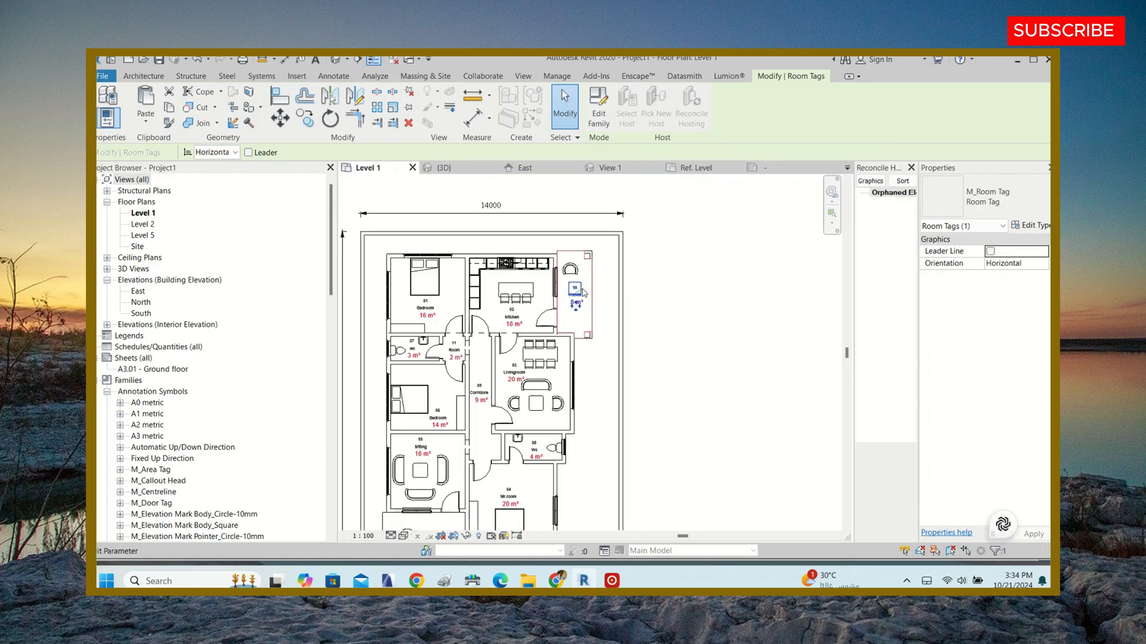
pyautogui.click(779, 378)
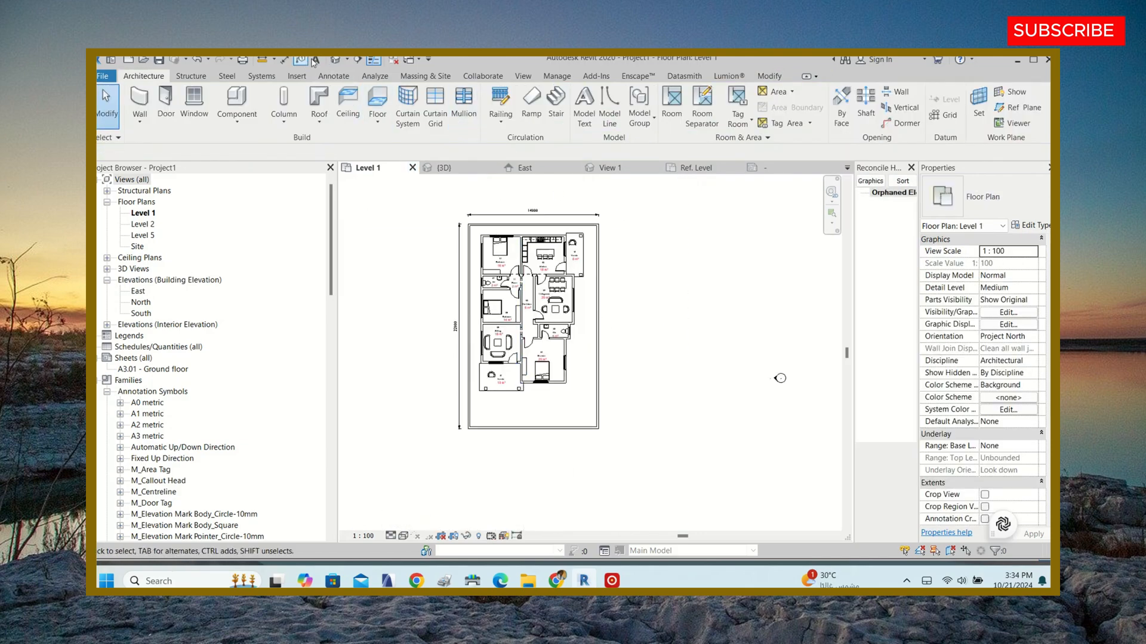
pyautogui.scroll(2, 631, 499)
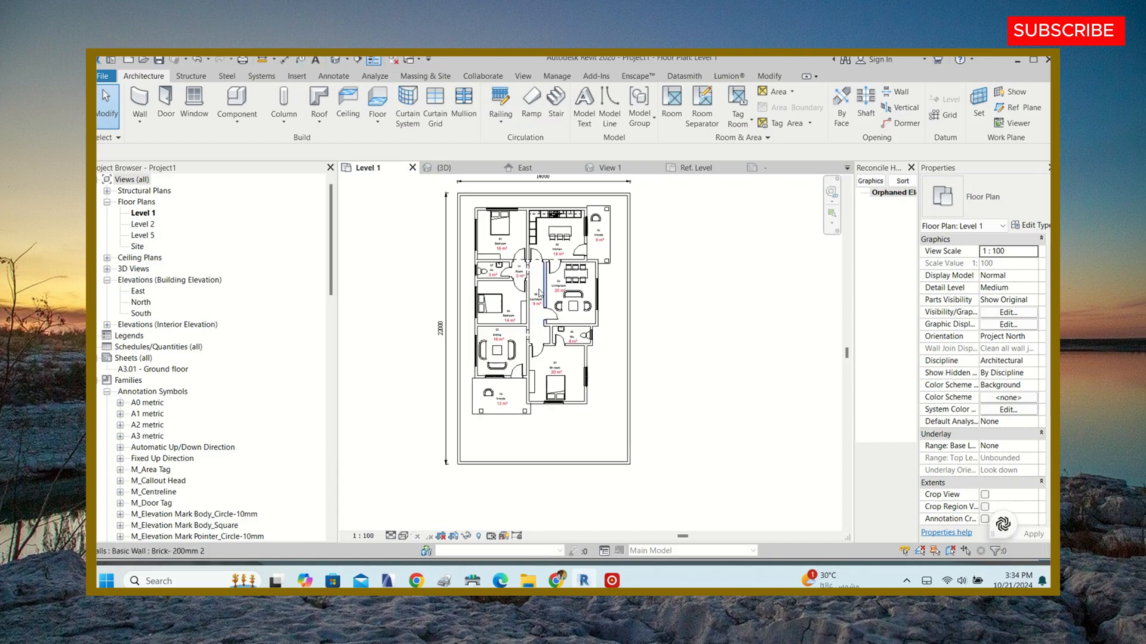
pyautogui.scroll(1, 539, 292)
pyautogui.scroll(2, 553, 240)
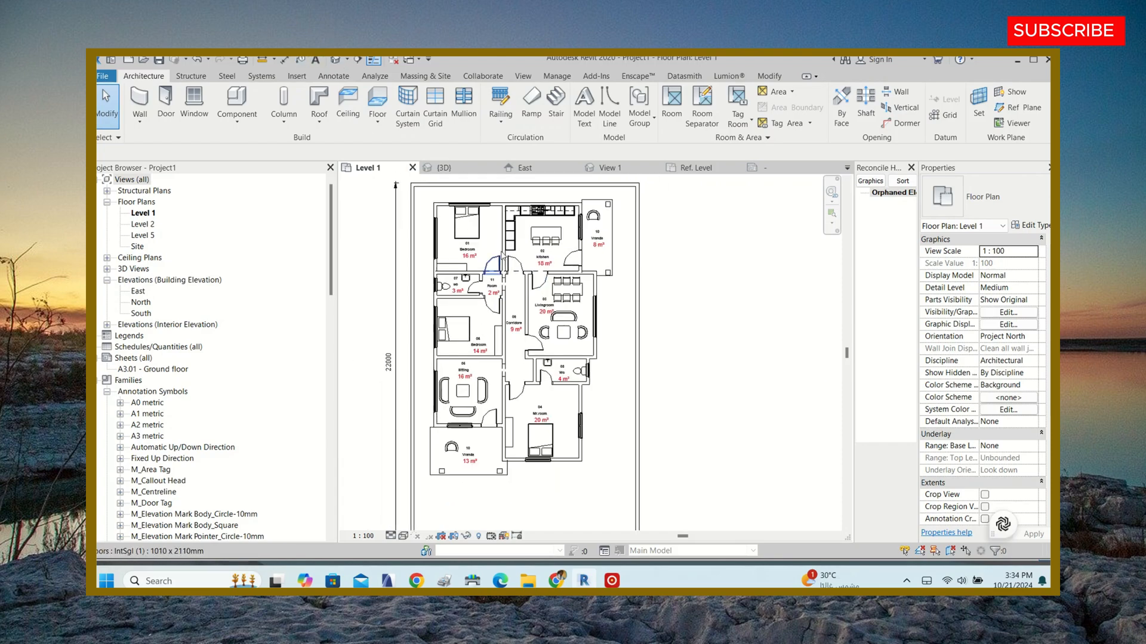
# - Delete the short room separation line at the sitting room porch's corner beside the master bedroom wall
pyautogui.scroll(5, 517, 391)
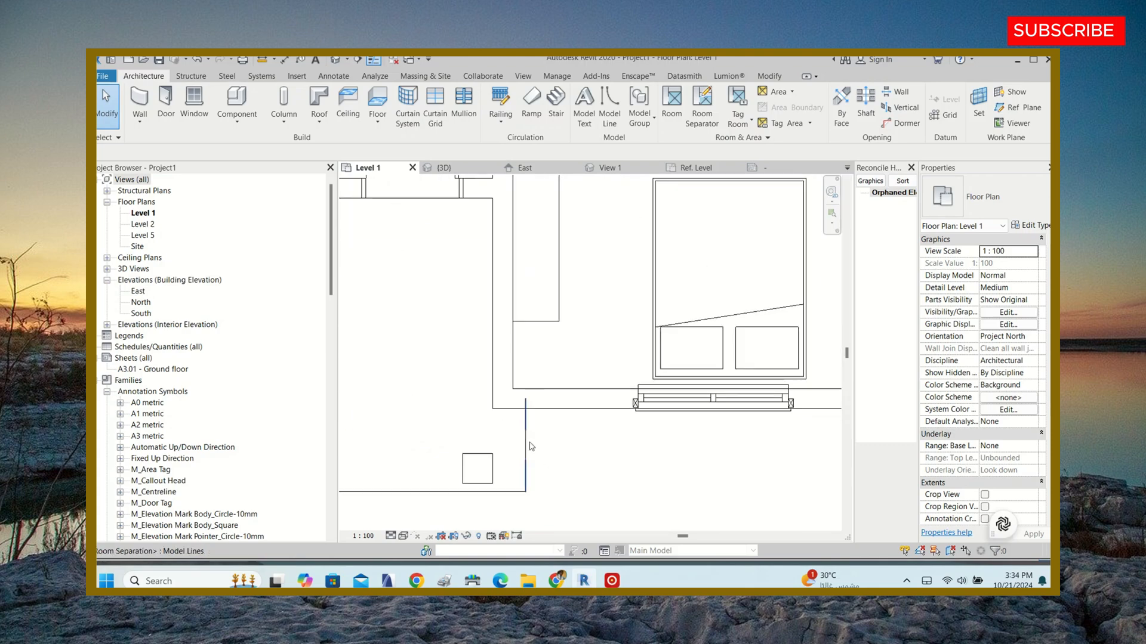
pyautogui.click(529, 443)
pyautogui.press('Escape')
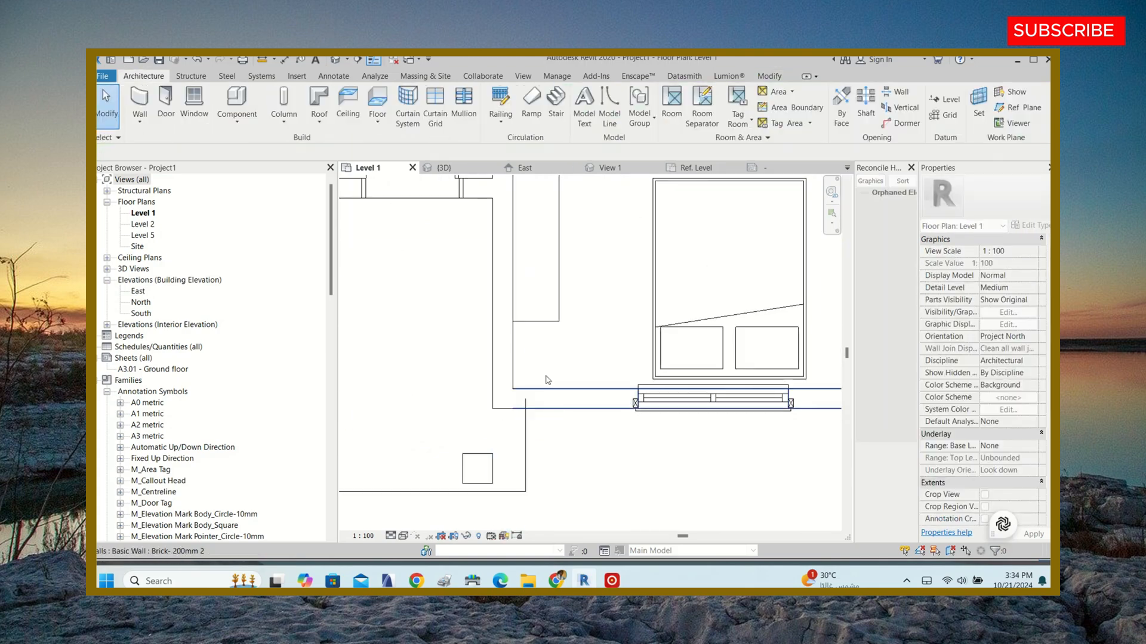
pyautogui.scroll(-2, 534, 388)
pyautogui.click(537, 394)
pyautogui.press('Delete')
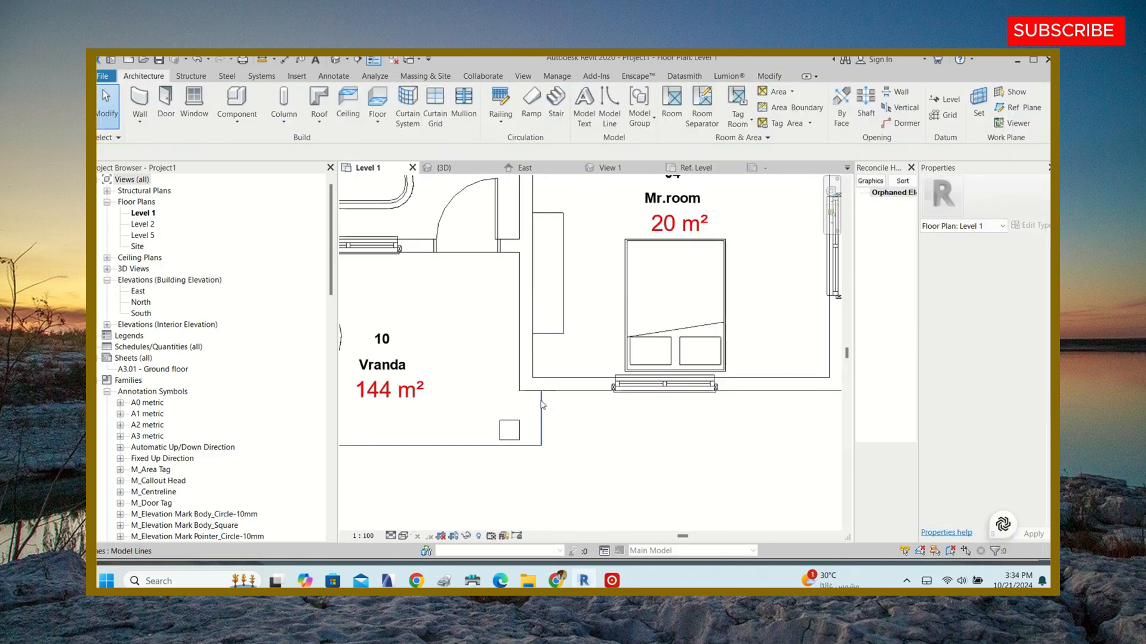
pyautogui.scroll(-2, 566, 392)
pyautogui.scroll(-6, 565, 391)
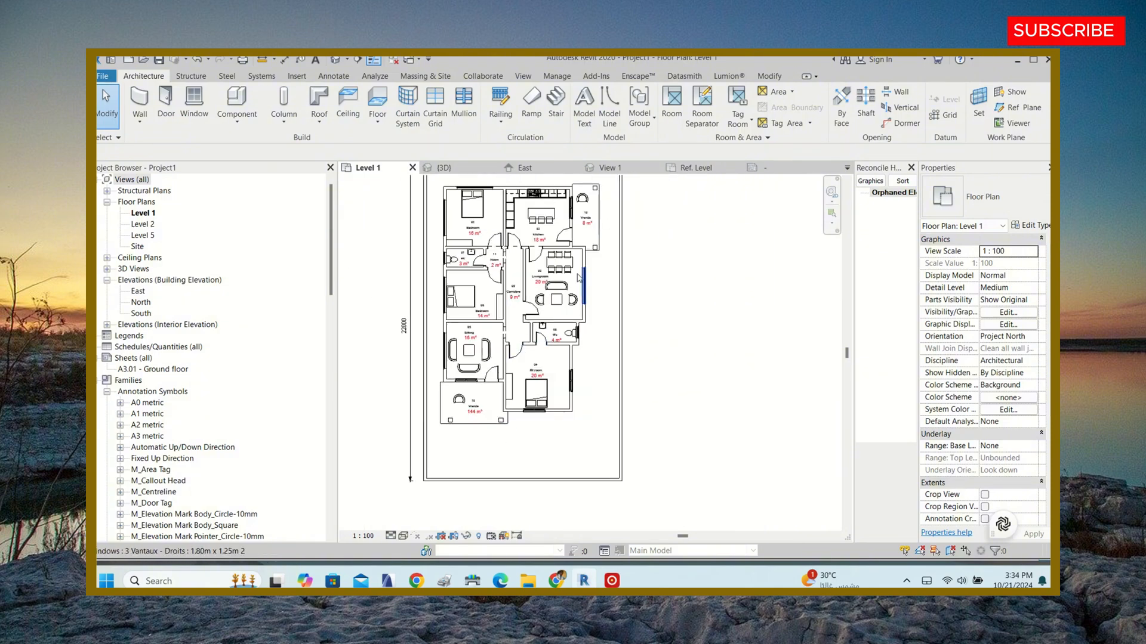
# - Inspect the house's rooms and both porches from several sides in the 3D view
pyautogui.scroll(1, 485, 453)
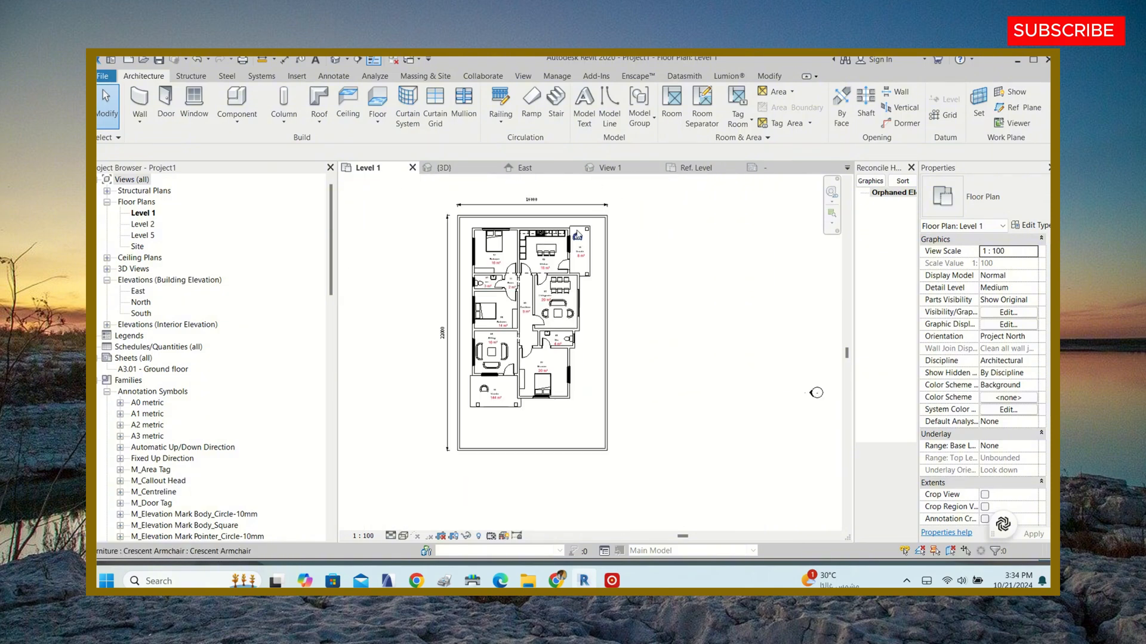
pyautogui.click(452, 169)
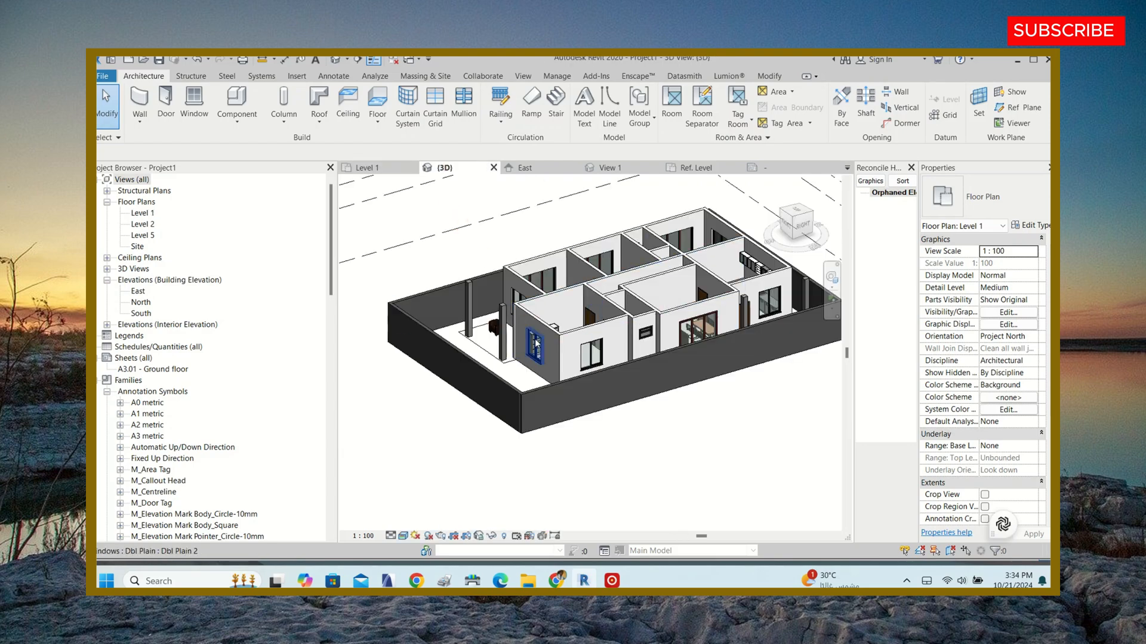
pyautogui.keyDown('shift'); pyautogui.moveTo(537, 334); pyautogui.dragTo(656, 352, button='middle'); pyautogui.keyUp('shift')
pyautogui.scroll(4, 590, 352)
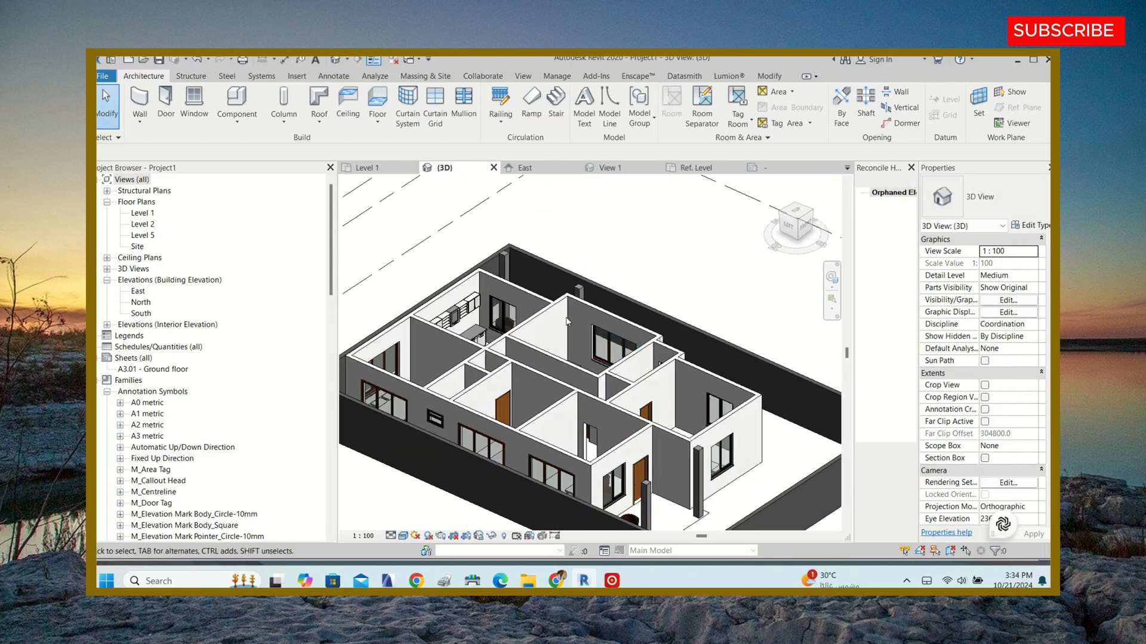
pyautogui.scroll(-4, 581, 346)
pyautogui.keyDown('shift'); pyautogui.moveTo(581, 347); pyautogui.dragTo(686, 349, button='middle'); pyautogui.keyUp('shift')
pyautogui.scroll(4, 678, 349)
pyautogui.scroll(-4, 709, 346)
# - Return to the Level 1 floor plan and save the project as Sample Project
pyautogui.click(375, 165)
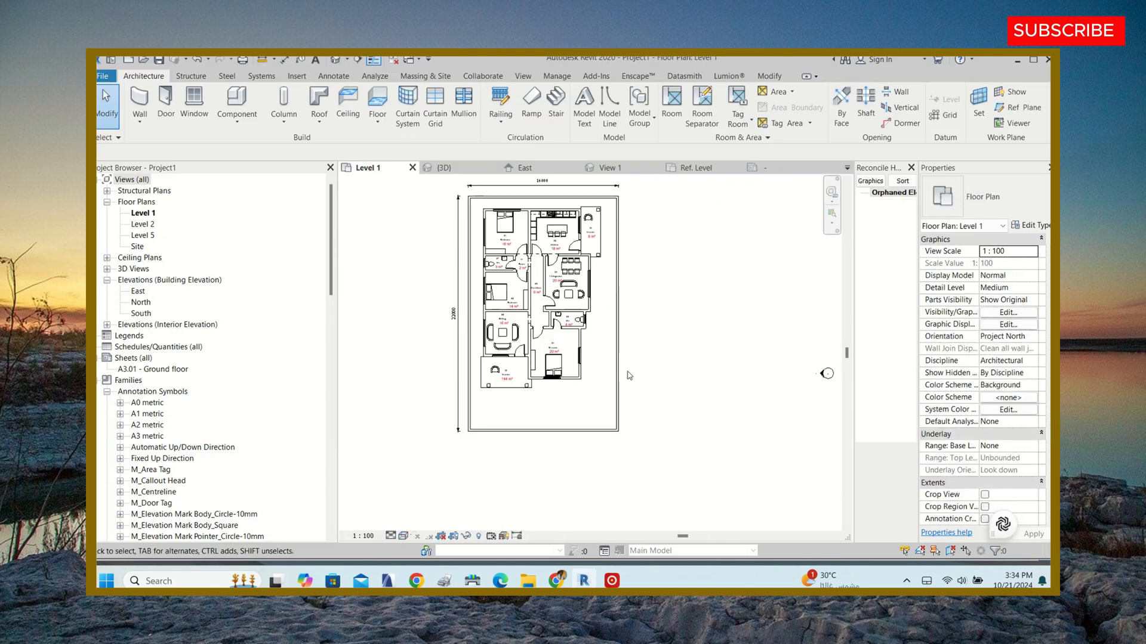
pyautogui.click(158, 60)
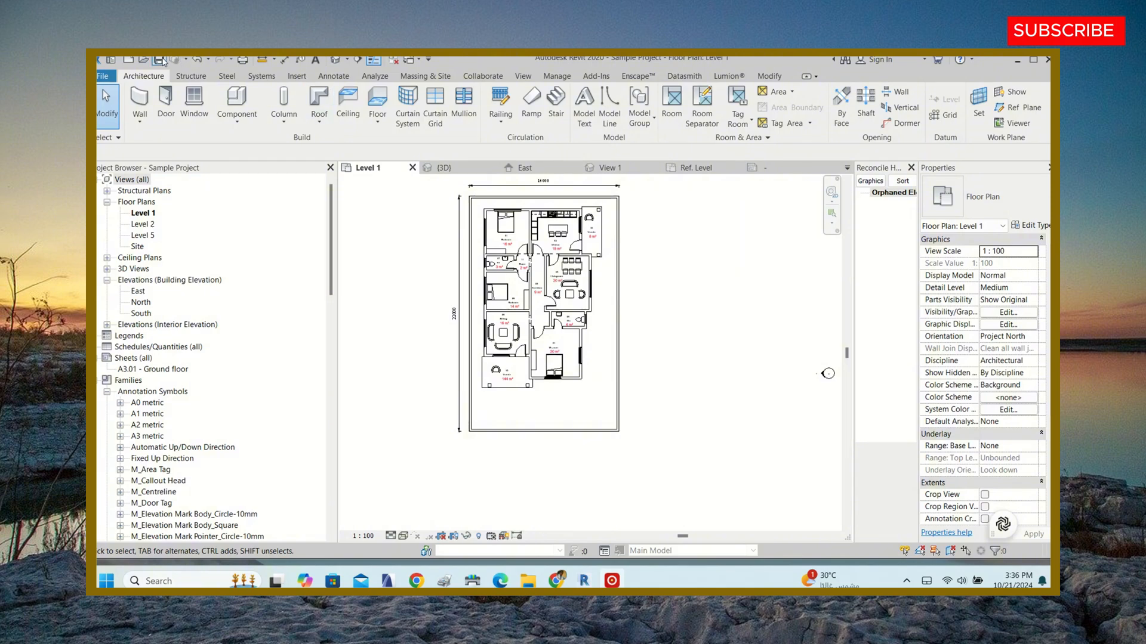
pyautogui.click(646, 352)
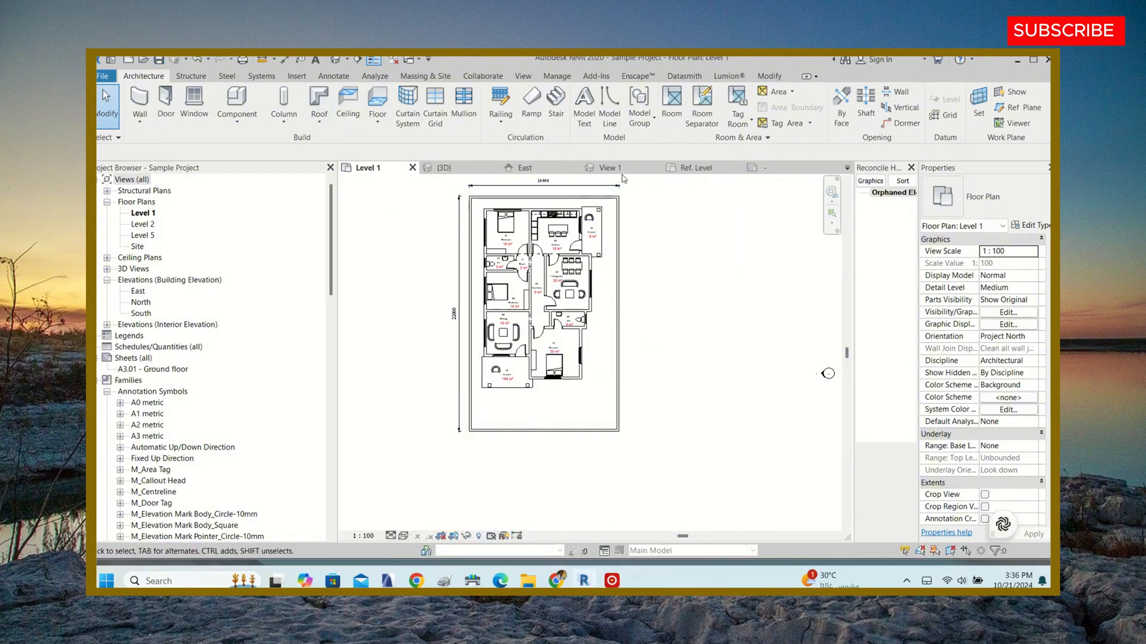
# - Delete the room separation lines and model lines outlining the sitting room porch in the 3D view
pyautogui.click(442, 167)
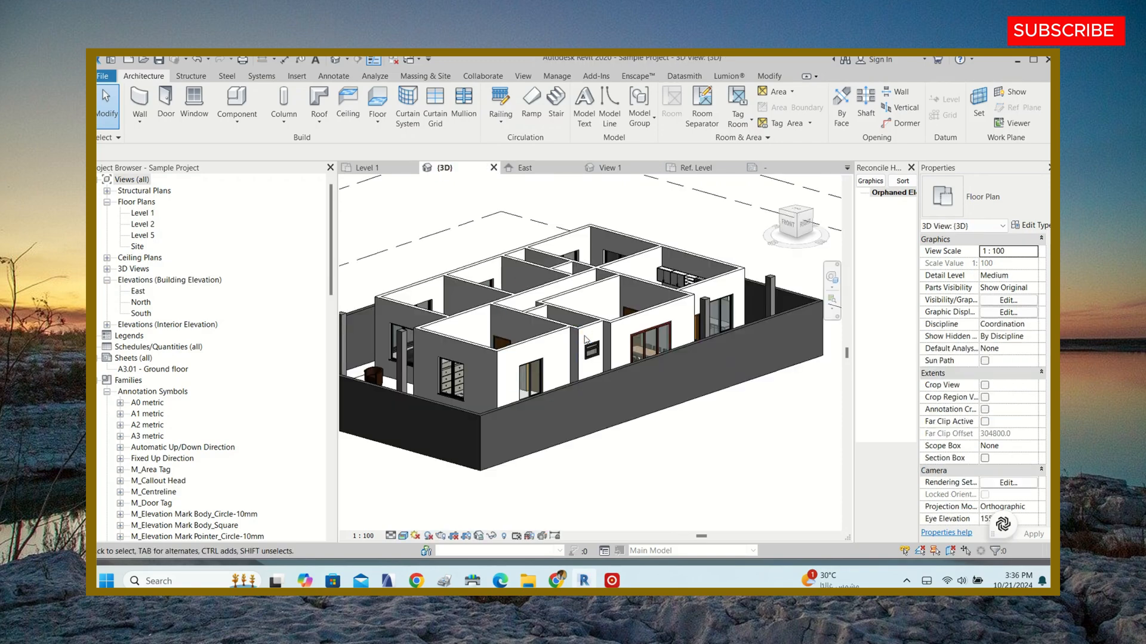
pyautogui.keyDown('shift'); pyautogui.moveTo(686, 352); pyautogui.dragTo(643, 401, button='middle'); pyautogui.keyUp('shift')
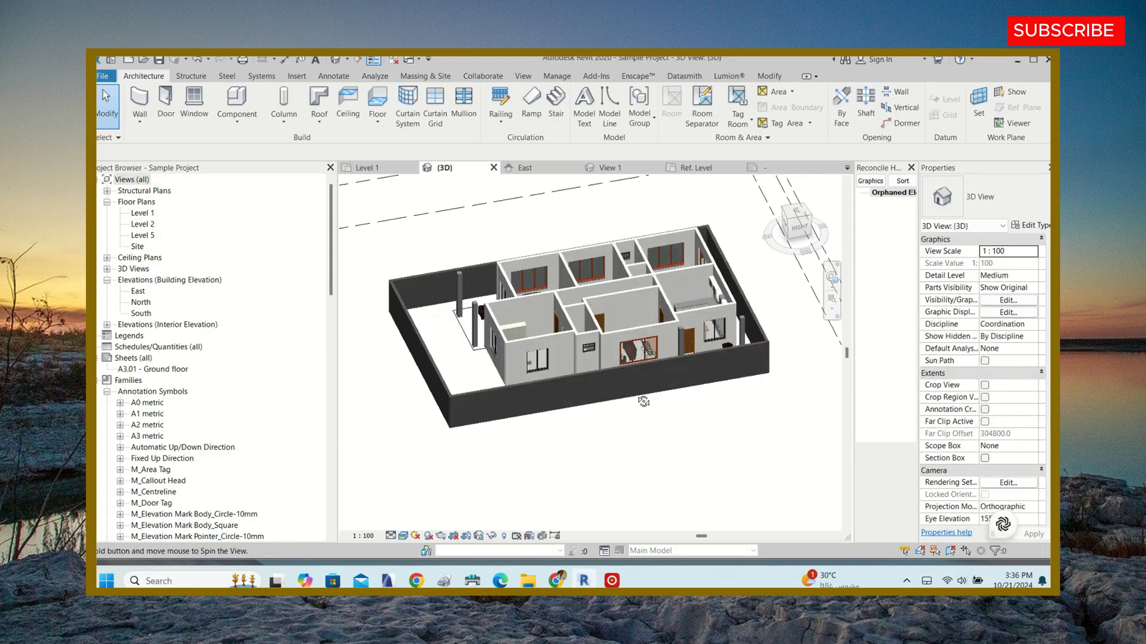
pyautogui.scroll(2, 452, 341)
pyautogui.scroll(3, 452, 340)
pyautogui.click(496, 353)
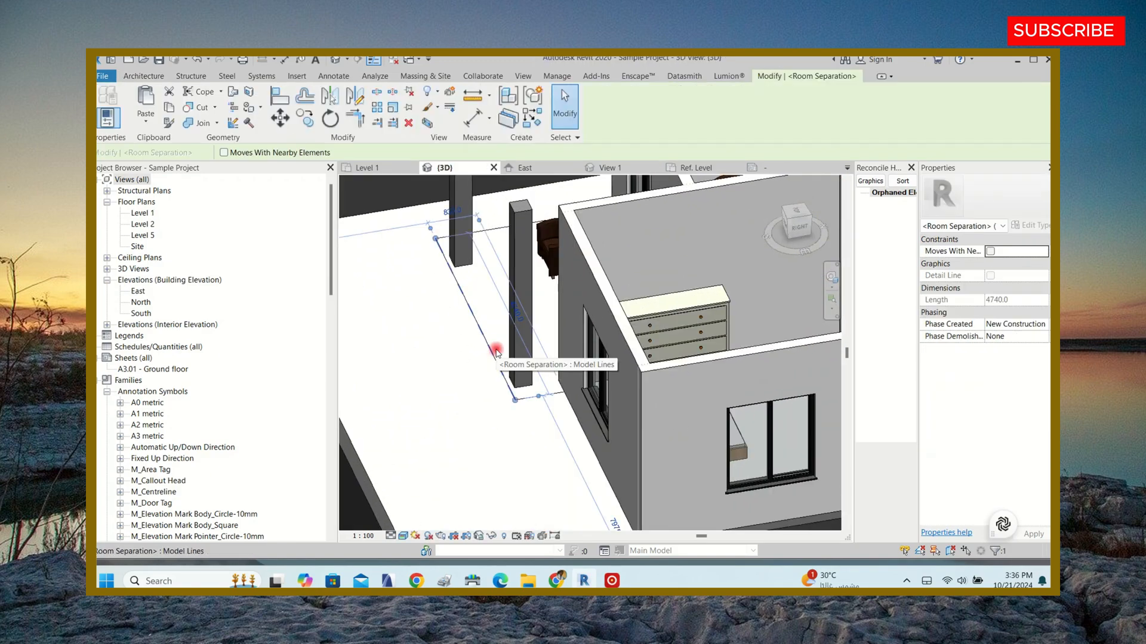
pyautogui.scroll(-3, 496, 353)
pyautogui.click(522, 401)
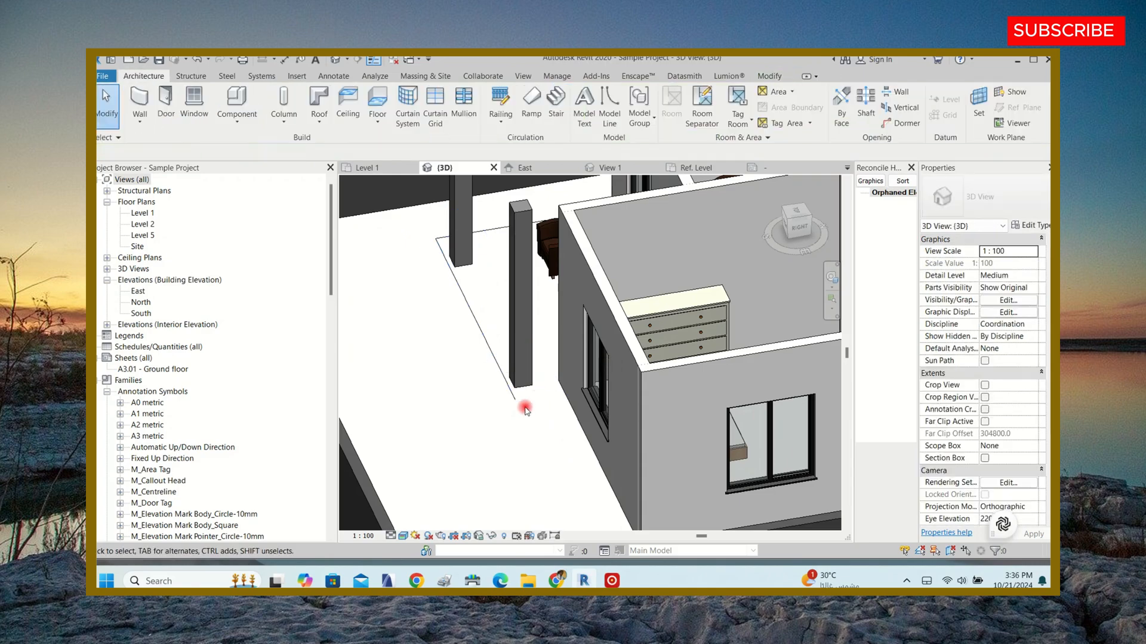
pyautogui.scroll(-2, 493, 388)
pyautogui.scroll(3, 492, 389)
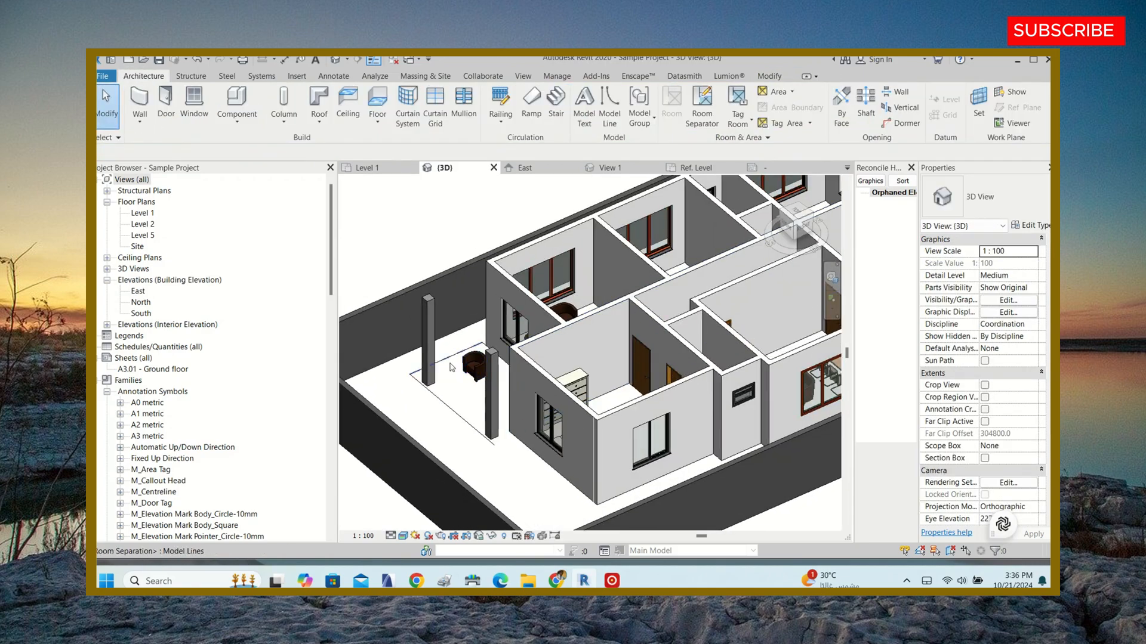
pyautogui.click(450, 365)
pyautogui.click(447, 388)
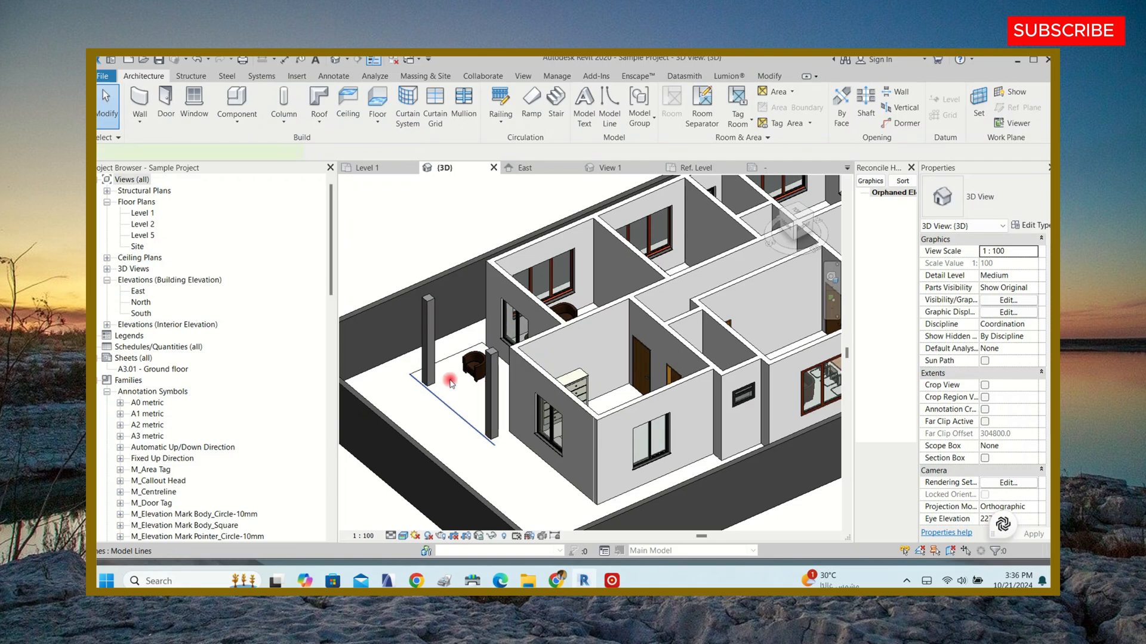
pyautogui.click(368, 167)
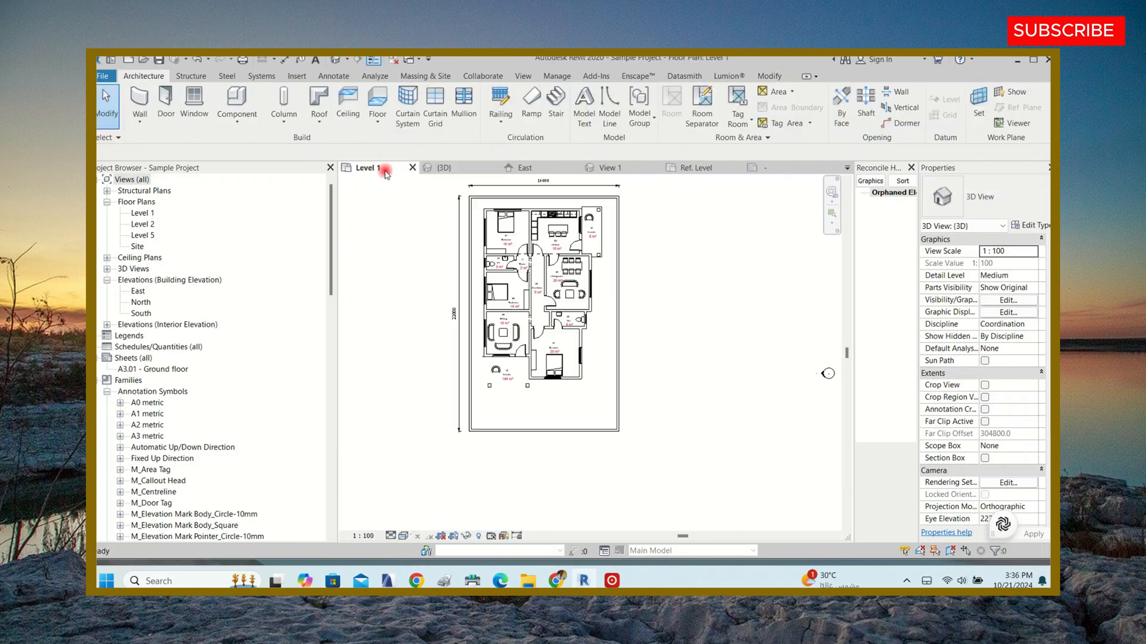
pyautogui.scroll(3, 511, 386)
pyautogui.scroll(-4, 487, 470)
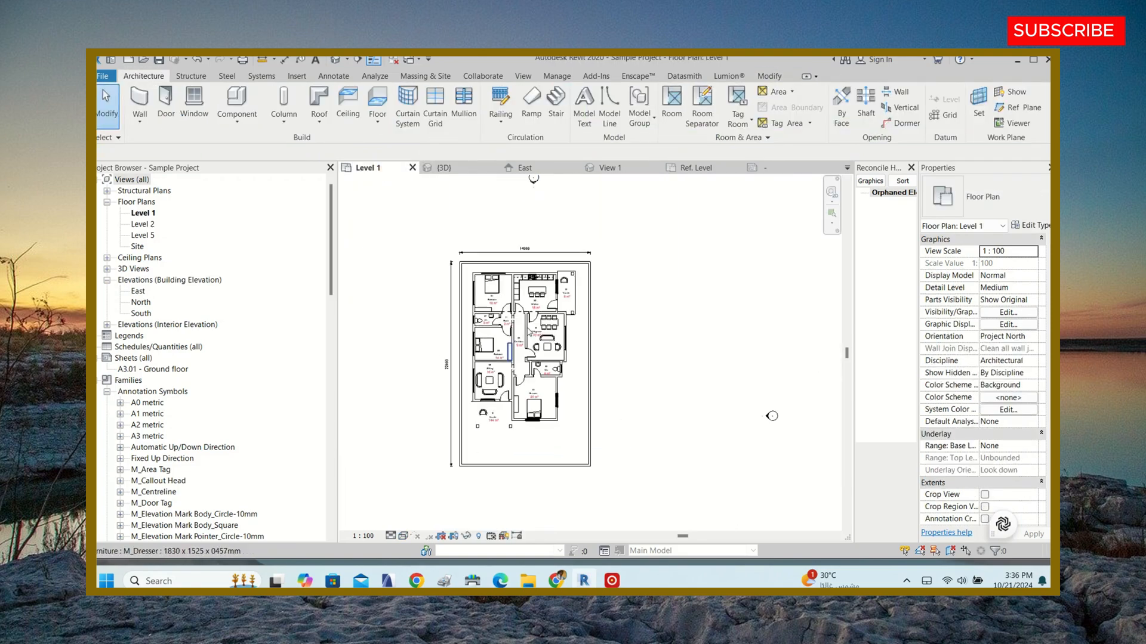
pyautogui.scroll(2, 581, 263)
pyautogui.scroll(2, 579, 278)
pyautogui.click(567, 301)
pyautogui.press('Delete')
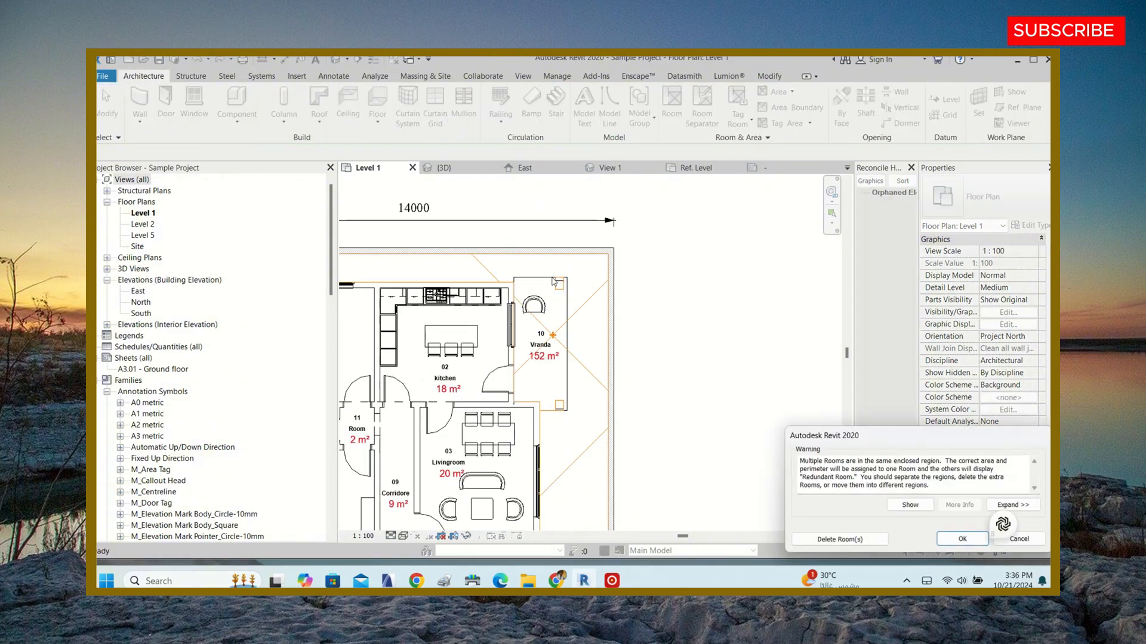
pyautogui.scroll(-2, 724, 275)
pyautogui.click(696, 294)
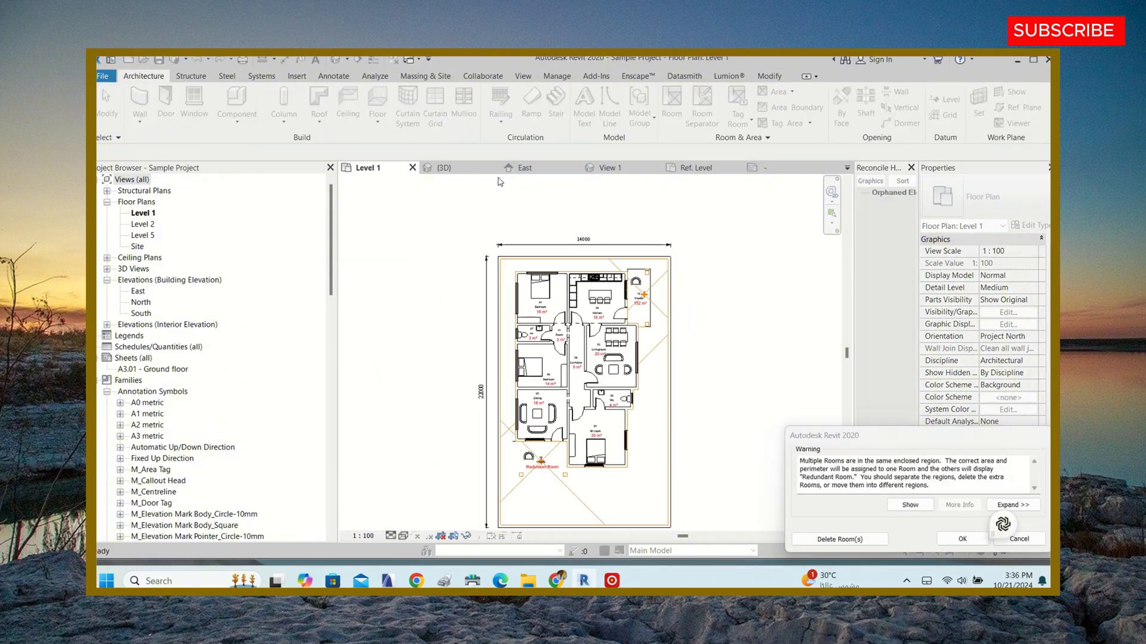
pyautogui.click(1034, 544)
pyautogui.scroll(3, 686, 269)
# - In the 3D view, delete the kitchen porch's outer room separation line together with the redundant room
pyautogui.click(444, 168)
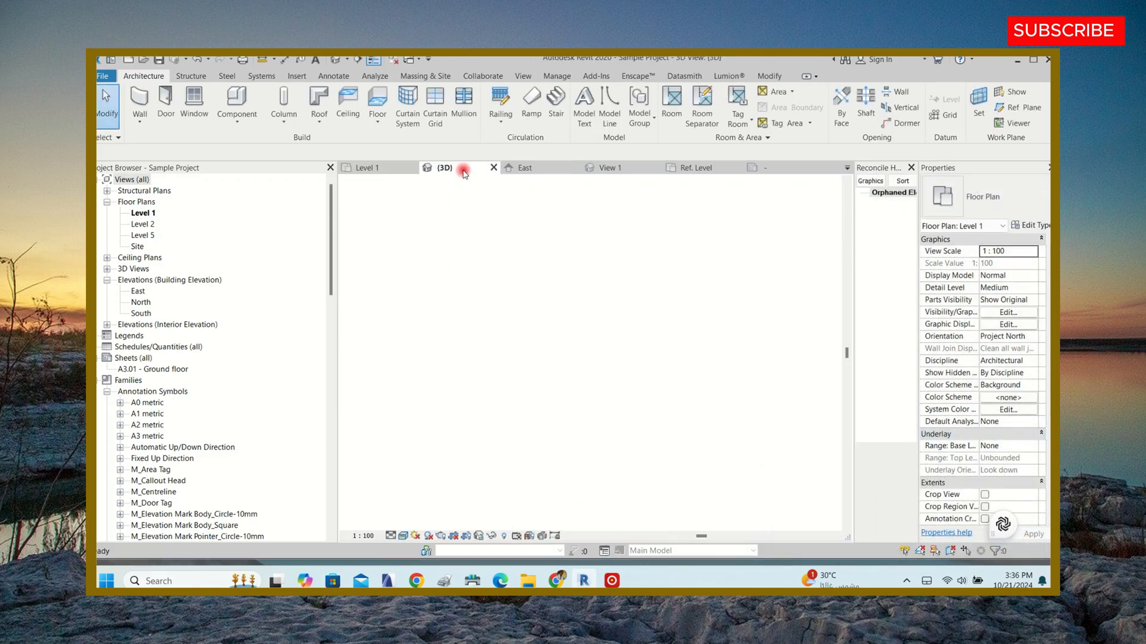
pyautogui.scroll(5, 586, 324)
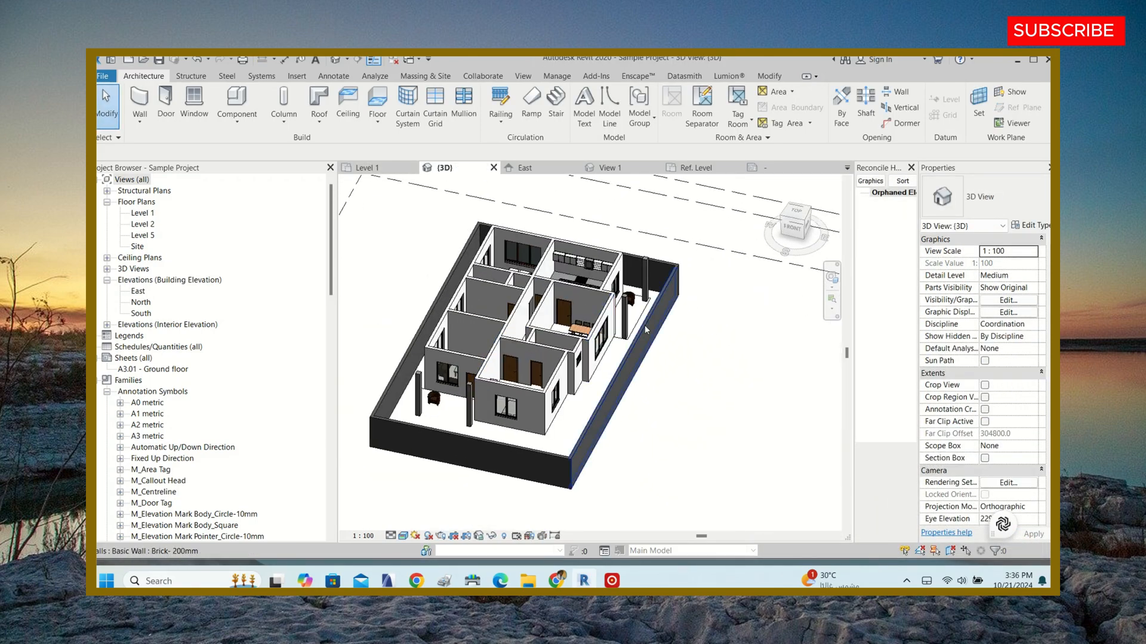
pyautogui.click(637, 313)
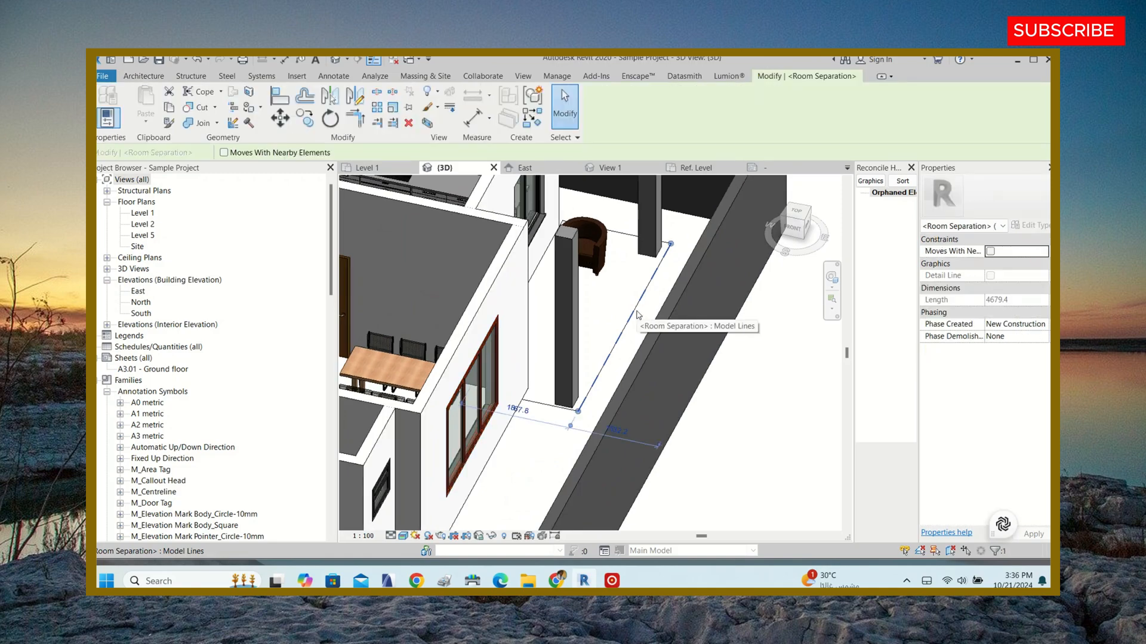
pyautogui.press('Delete')
pyautogui.click(866, 539)
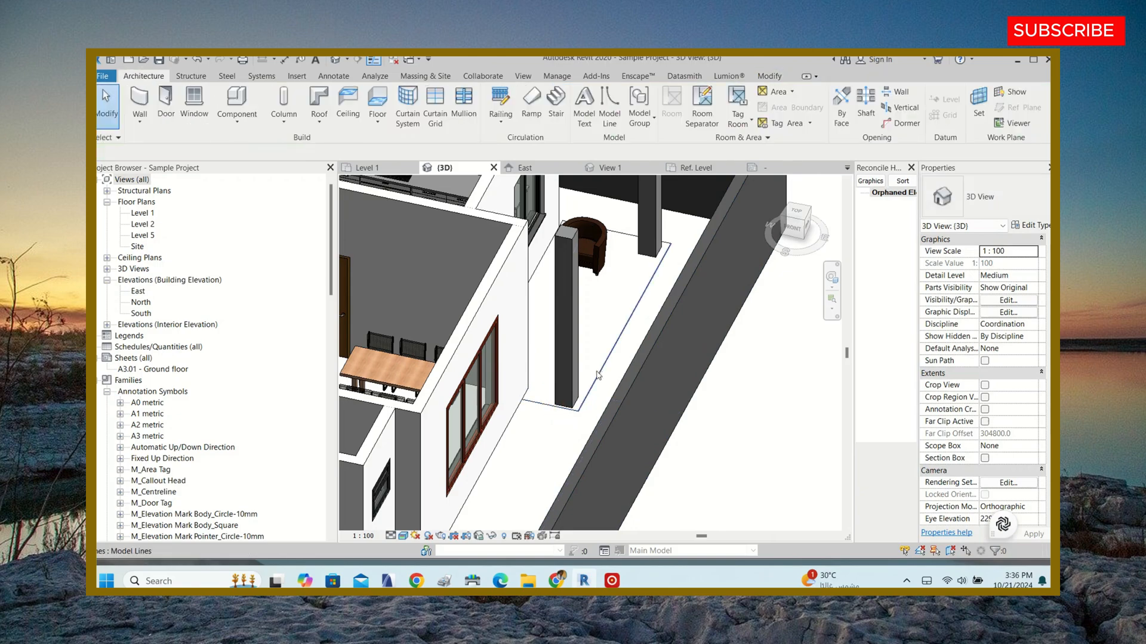
# - Delete the remaining room separation lines and model lines around the kitchen porch in the 3D view
pyautogui.keyDown('shift'); pyautogui.moveTo(602, 371); pyautogui.dragTo(612, 344, button='middle'); pyautogui.keyUp('shift')
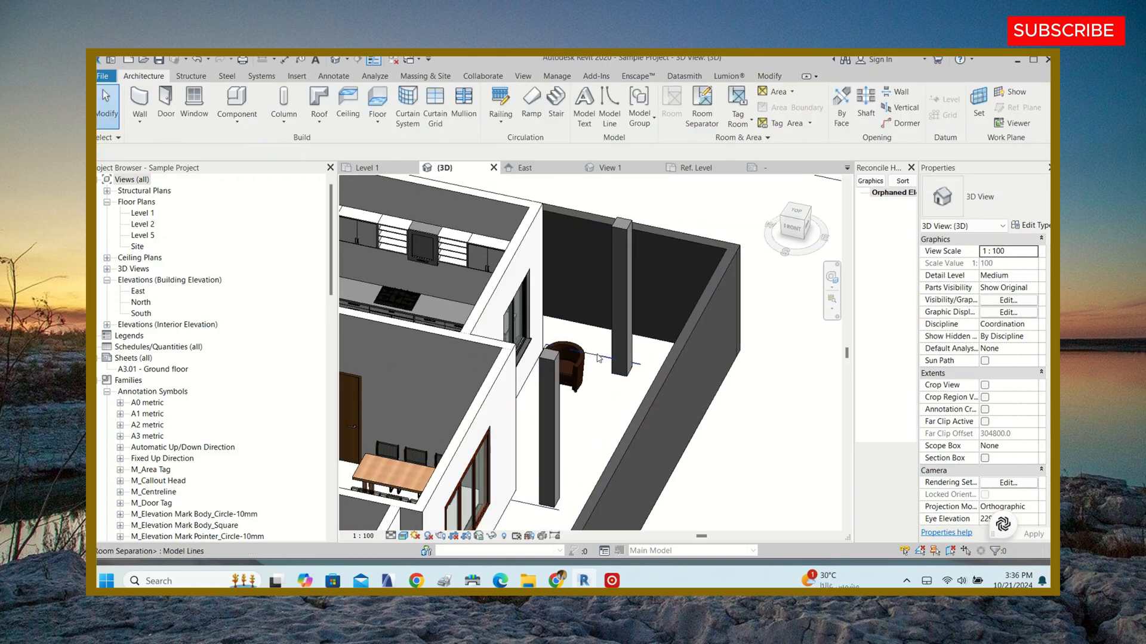
pyautogui.scroll(-5, 612, 344)
pyautogui.scroll(4, 585, 423)
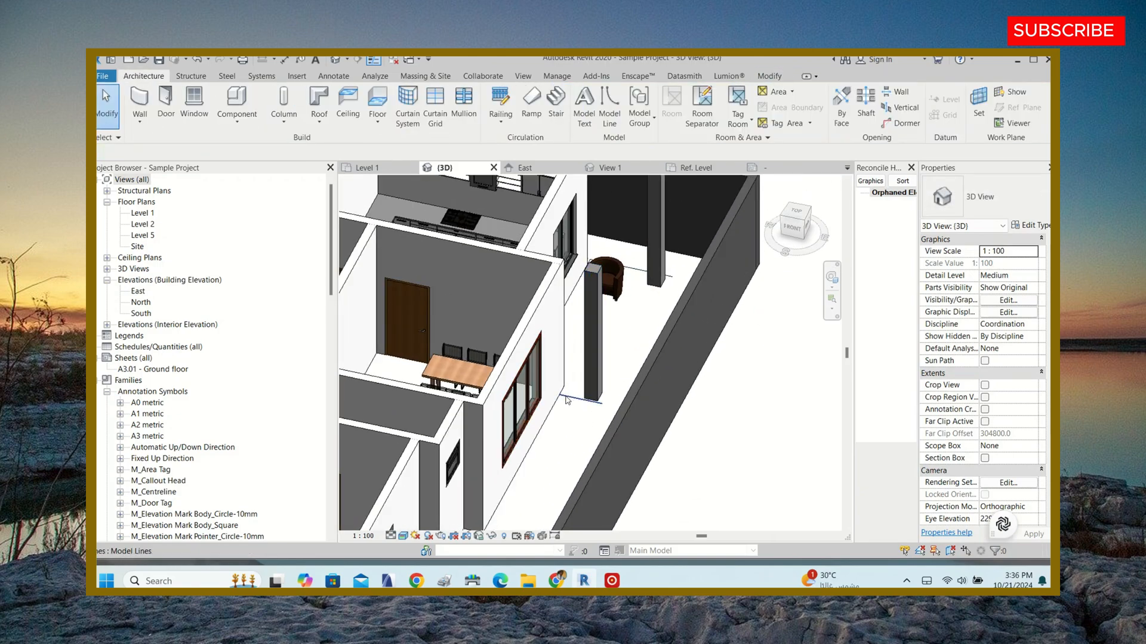
pyautogui.scroll(3, 567, 400)
pyautogui.scroll(-4, 574, 420)
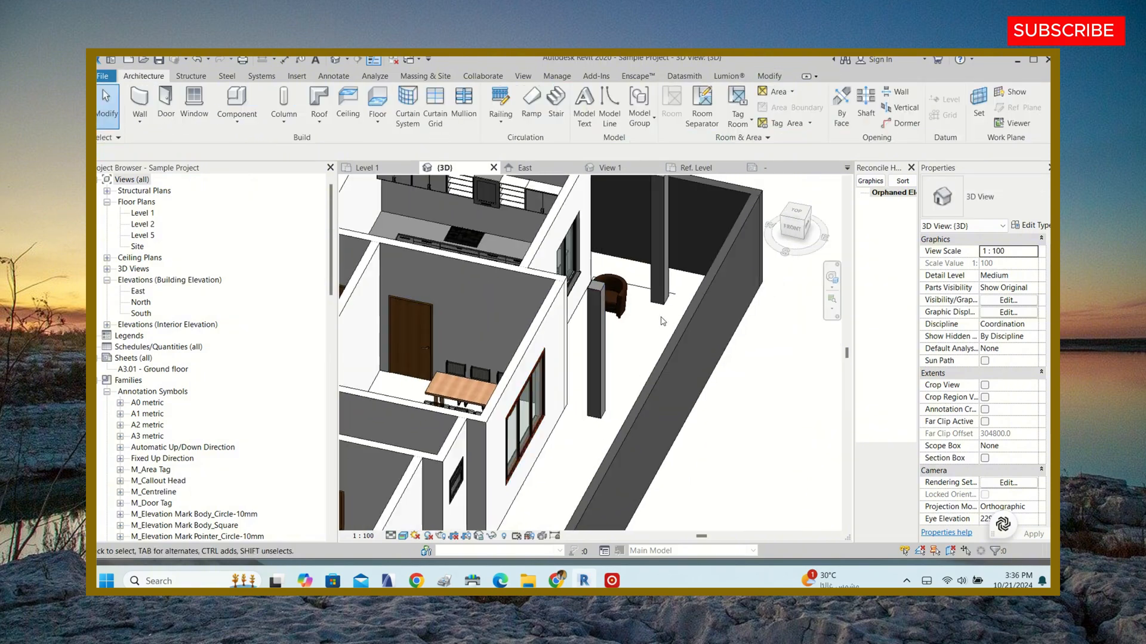
pyautogui.scroll(5, 638, 270)
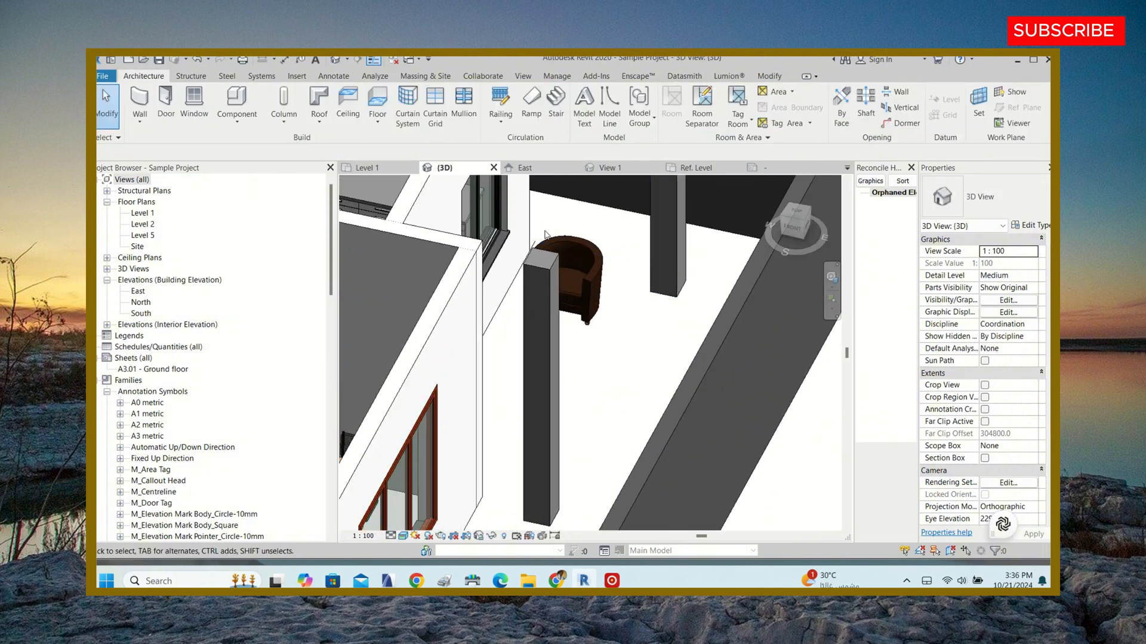
pyautogui.scroll(4, 545, 234)
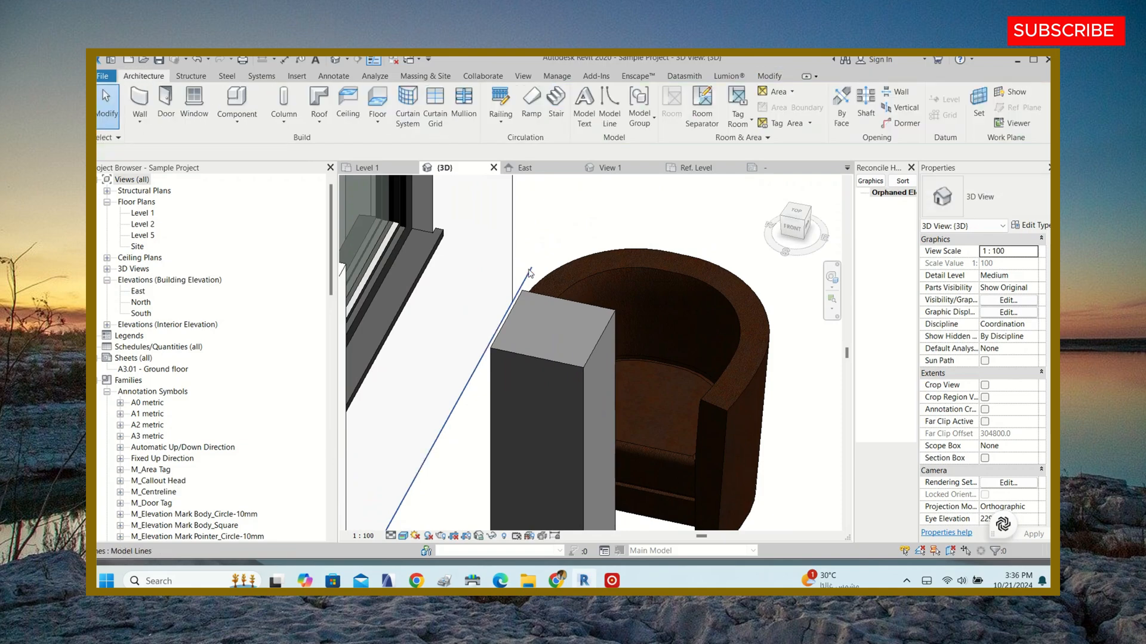
pyautogui.scroll(-5, 528, 272)
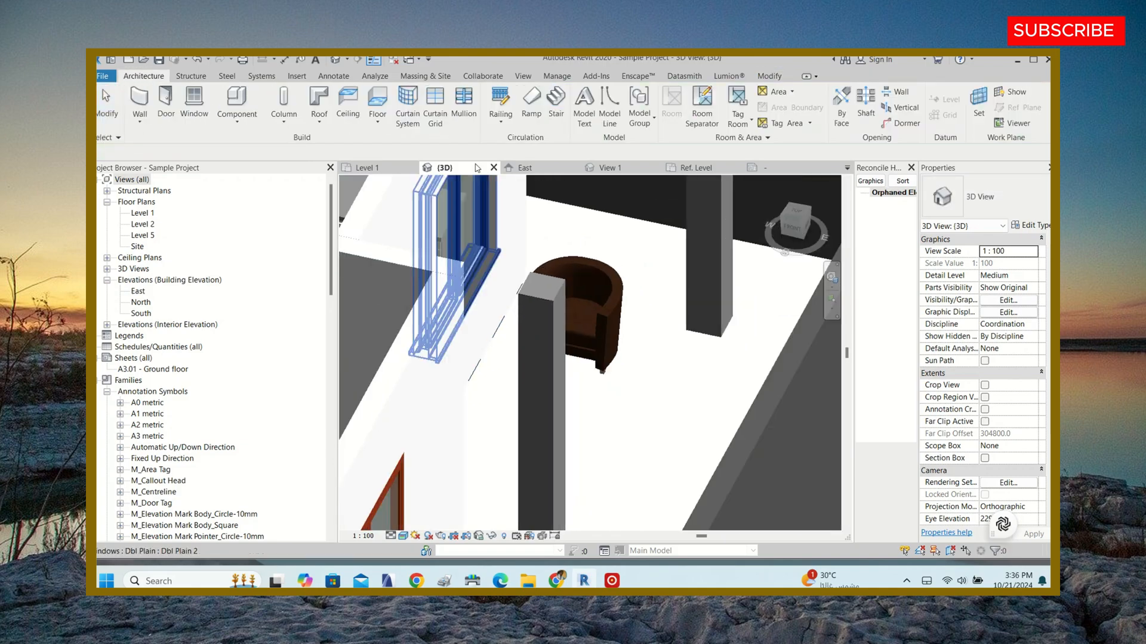
# - Delete the kitchen porch's room tag and its Vranda room from the Level 1 floor plan
pyautogui.click(376, 167)
pyautogui.scroll(-5, 657, 263)
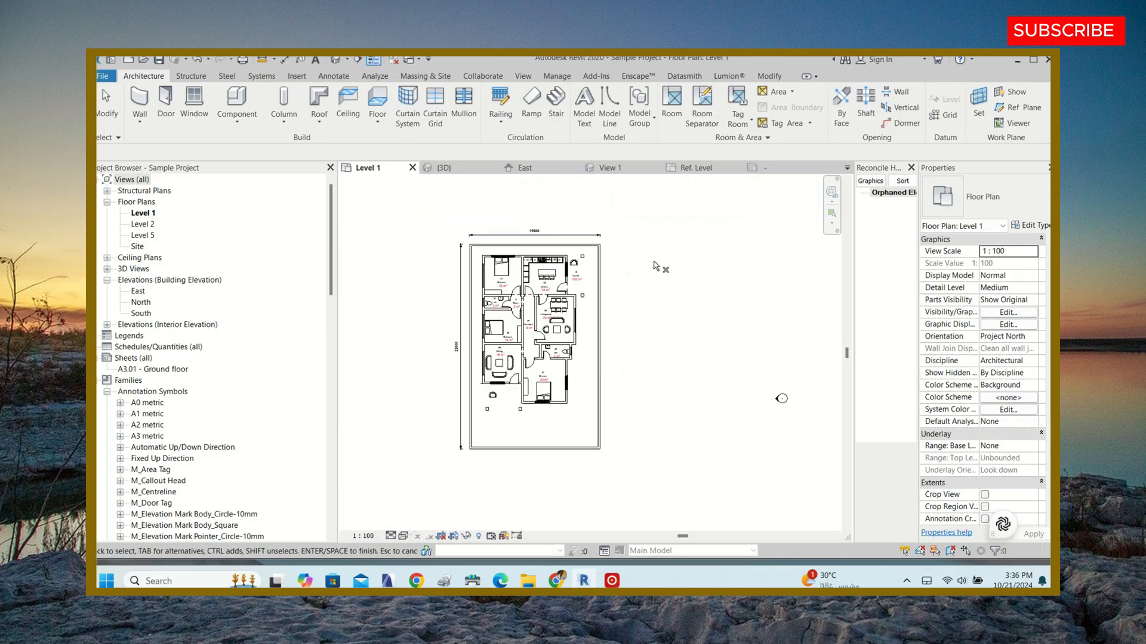
pyautogui.press('Escape')
pyautogui.scroll(2, 576, 282)
pyautogui.click(575, 278)
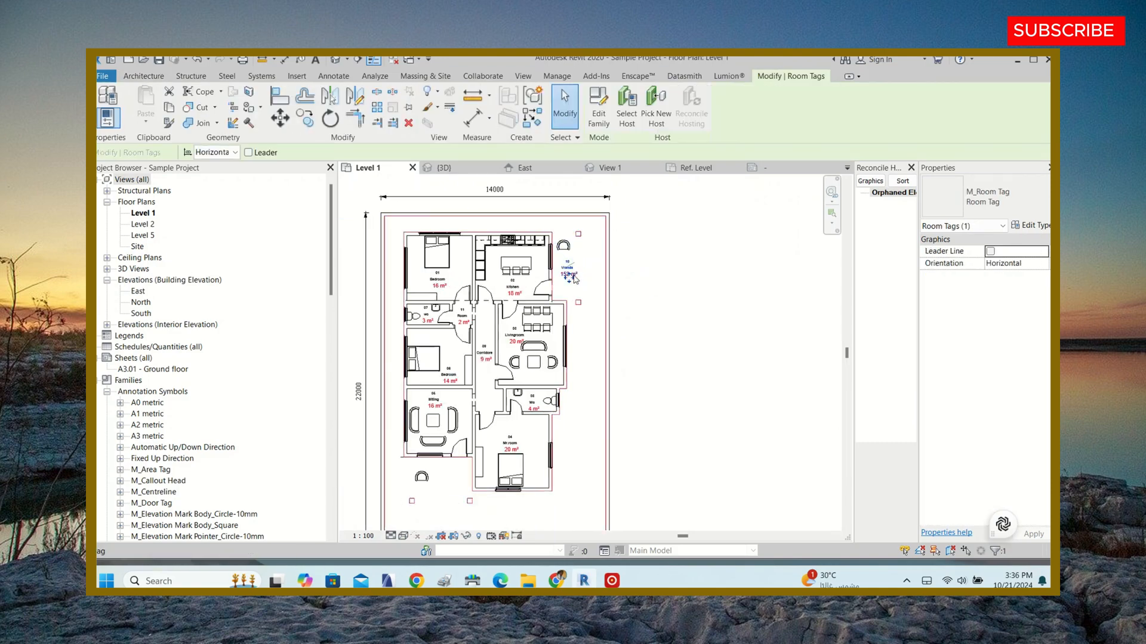
pyautogui.press('Delete')
pyautogui.click(583, 275)
pyautogui.press('Delete')
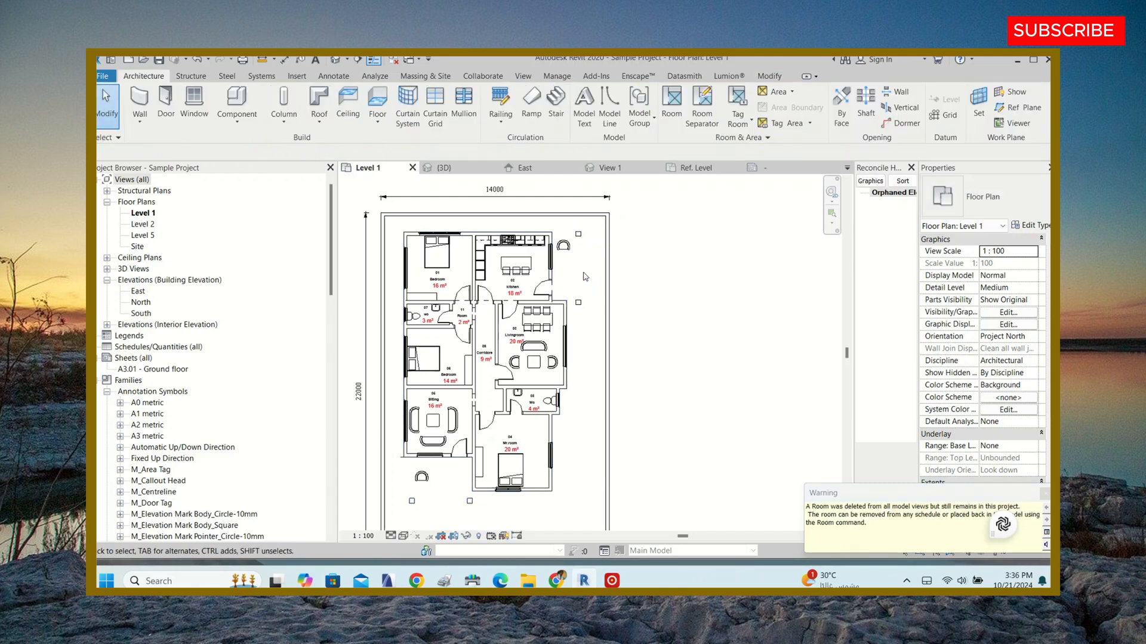
# - Look over the Level 1 floor plan, examining the rooms, doors and kitchen porch columns
pyautogui.scroll(-2, 583, 275)
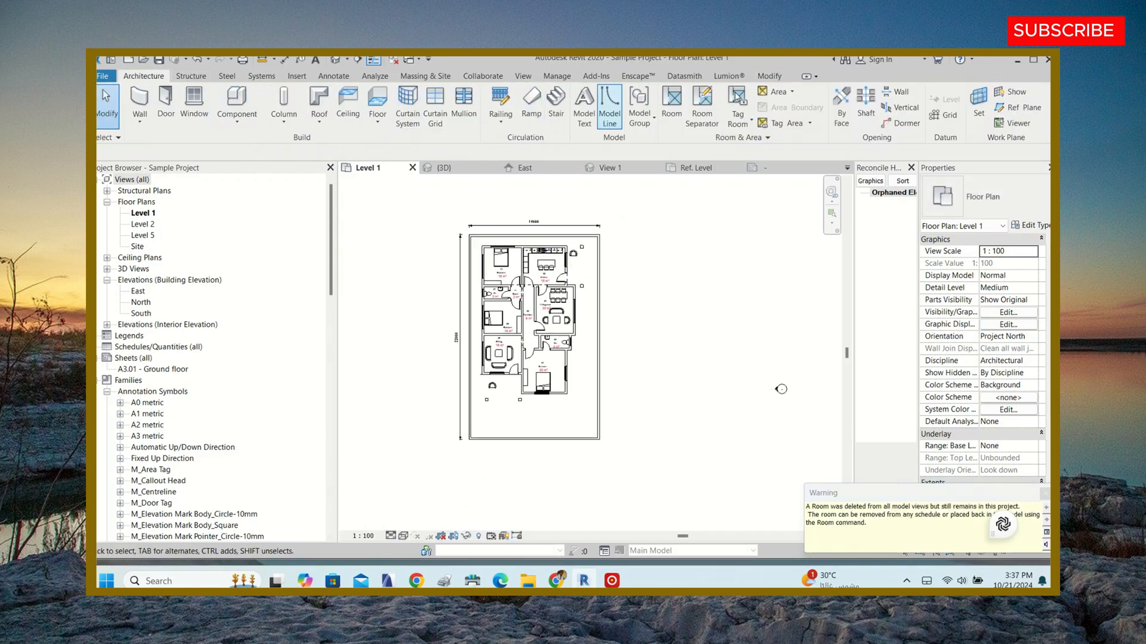
pyautogui.click(776, 77)
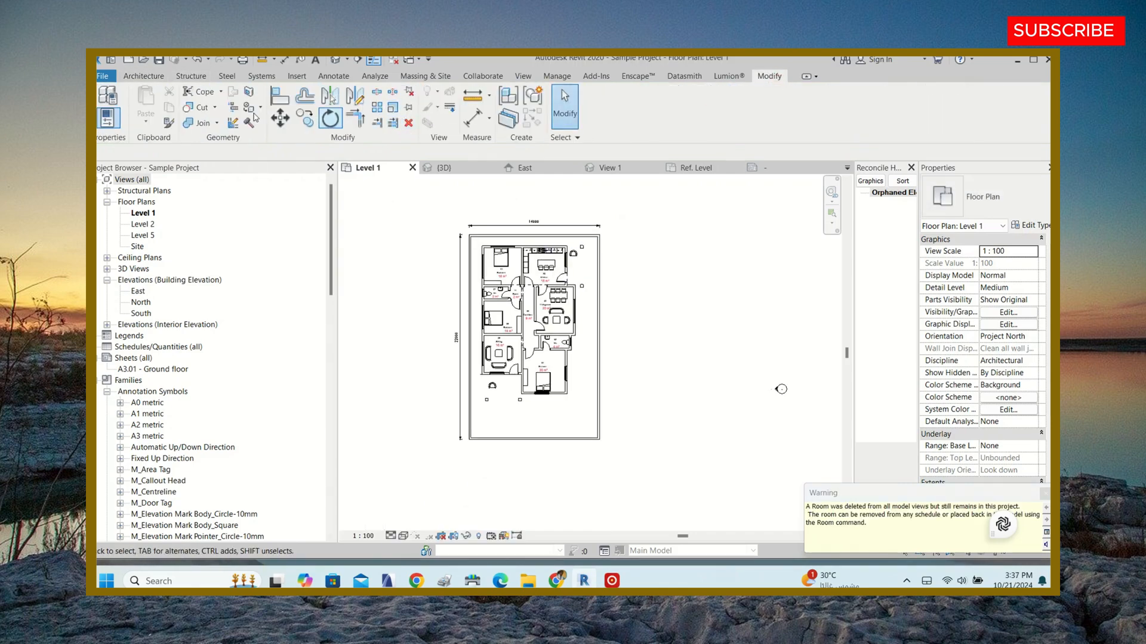
pyautogui.scroll(2, 543, 387)
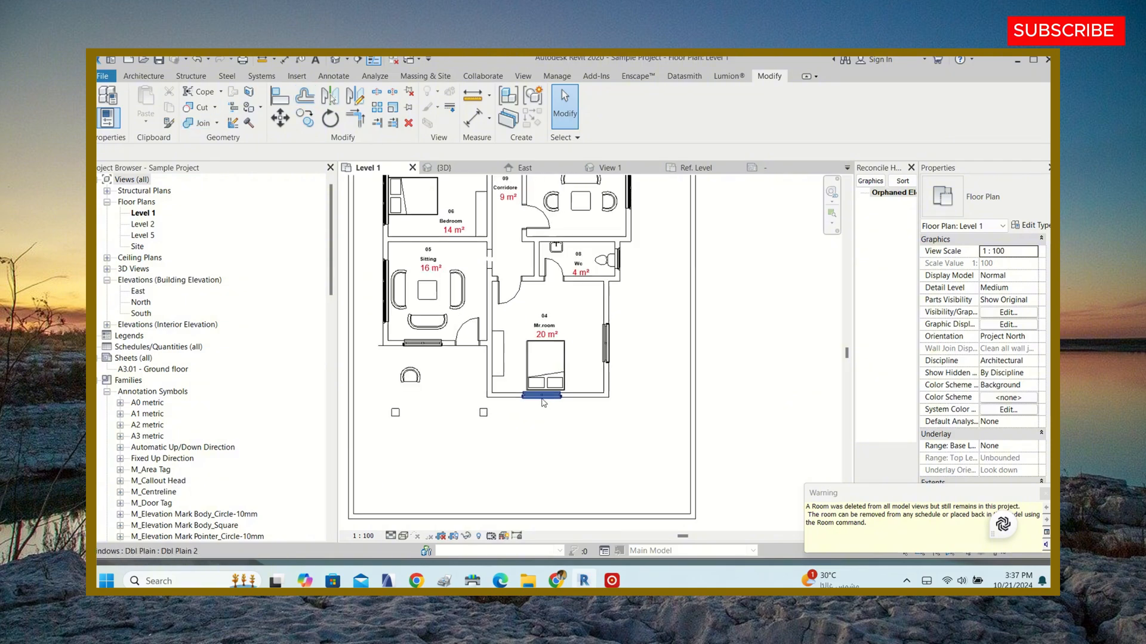
pyautogui.scroll(-2, 540, 376)
pyautogui.scroll(2, 571, 282)
pyautogui.scroll(4, 523, 325)
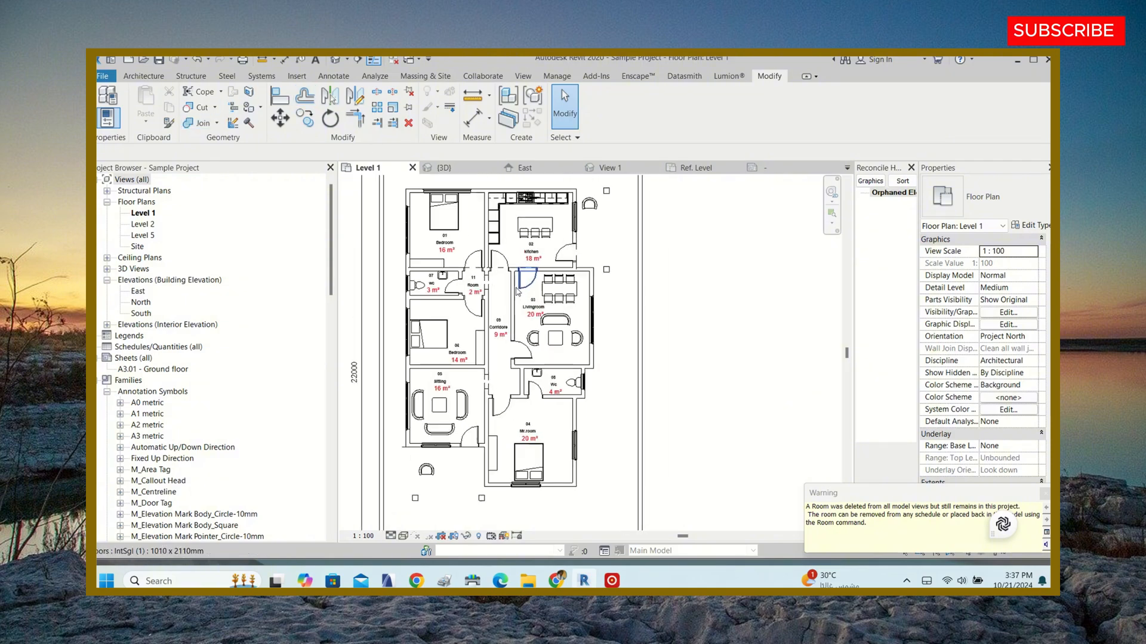
pyautogui.scroll(-3, 525, 322)
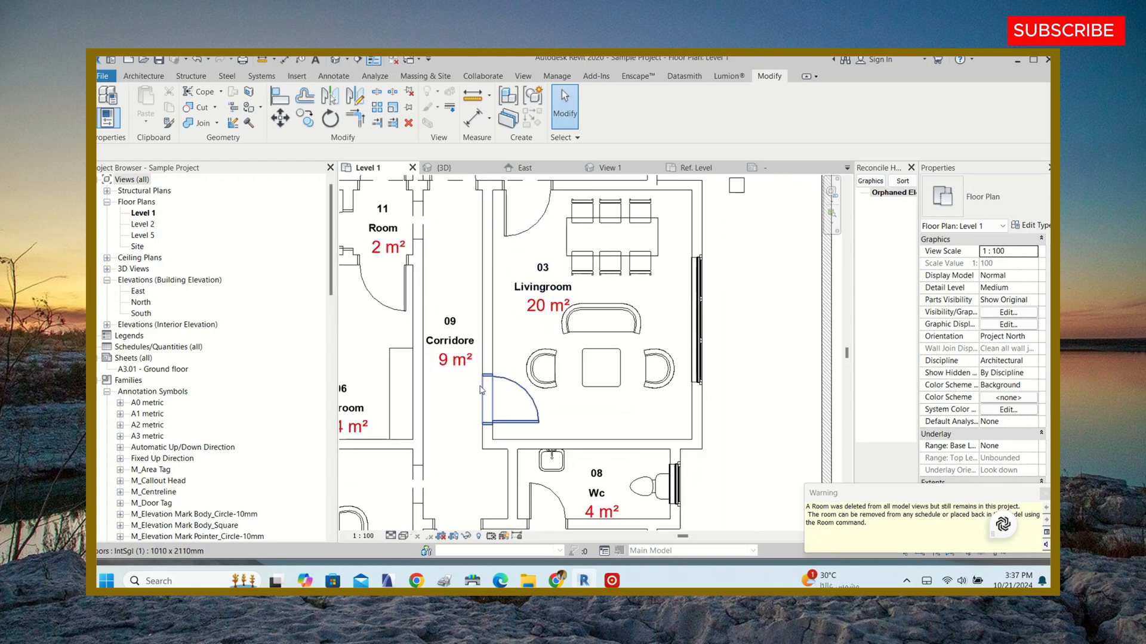
pyautogui.scroll(1, 537, 329)
pyautogui.scroll(3, 600, 289)
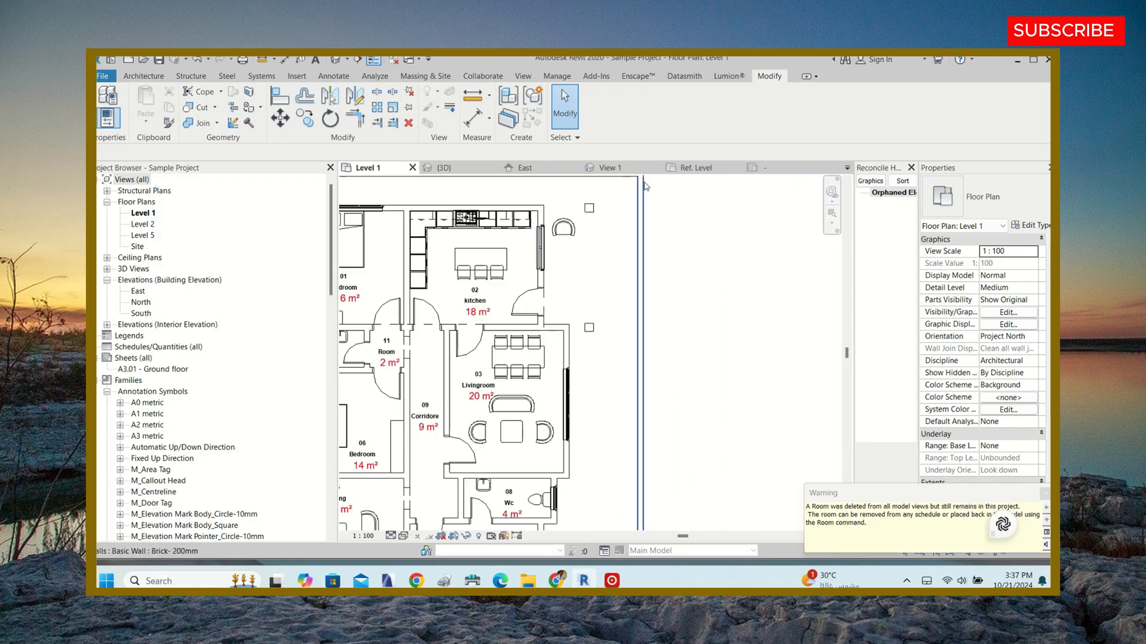
pyautogui.click(601, 342)
pyautogui.press('Escape')
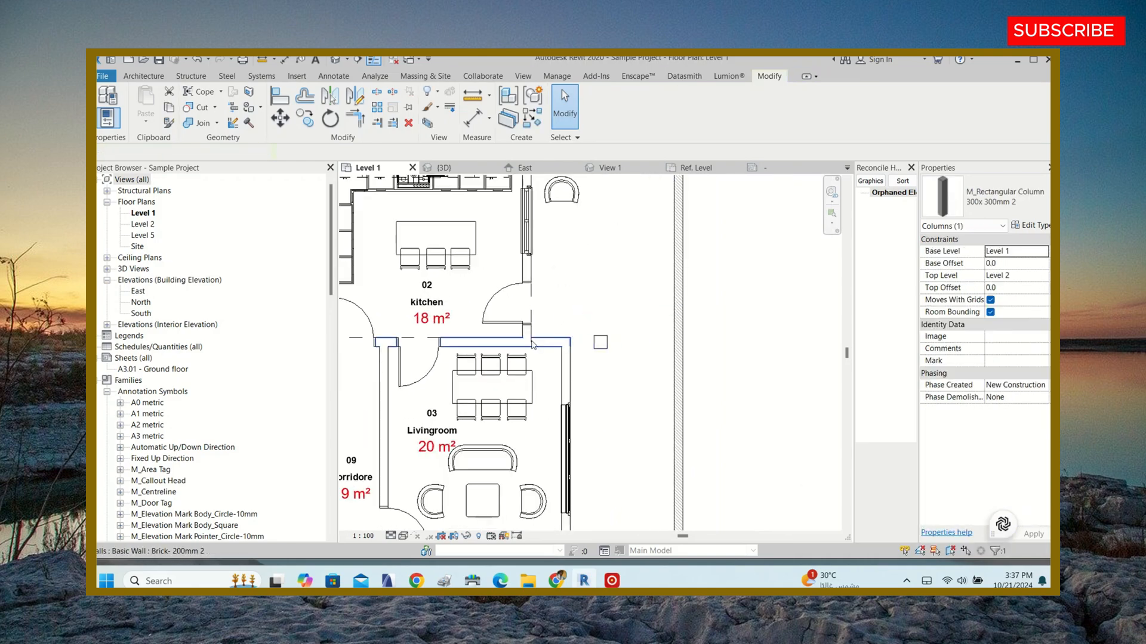
# - Inspect the wall junction and room separation line beside the kitchen's outer door, closing the wall profile view prompt
pyautogui.scroll(4, 528, 342)
pyautogui.click(523, 340)
pyautogui.scroll(2, 525, 341)
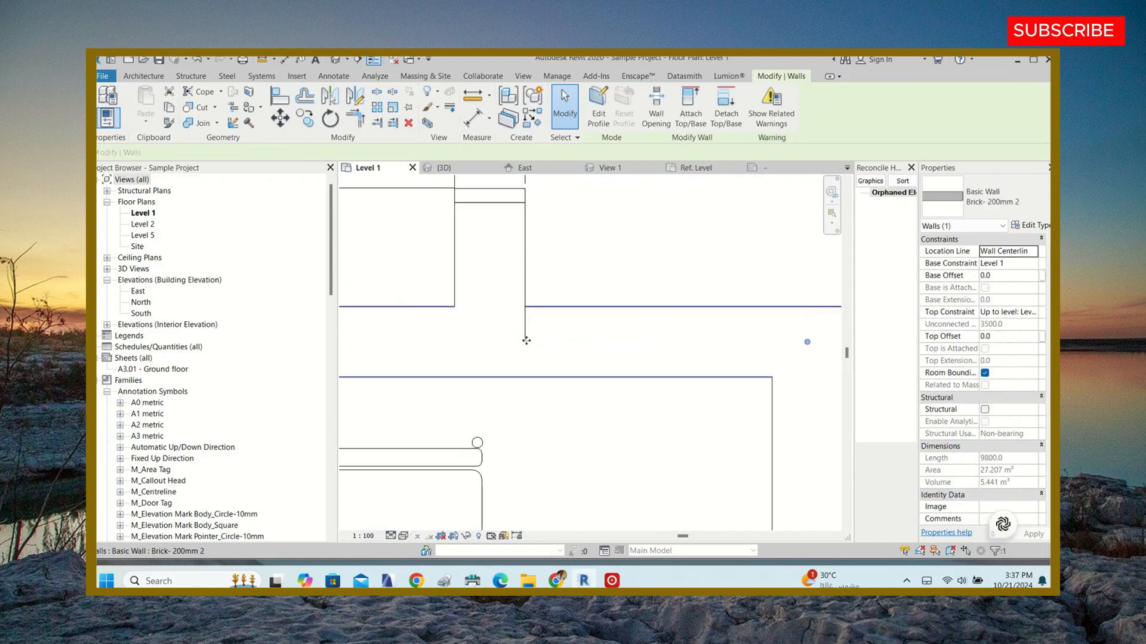
pyautogui.press('Escape')
pyautogui.doubleClick(525, 340)
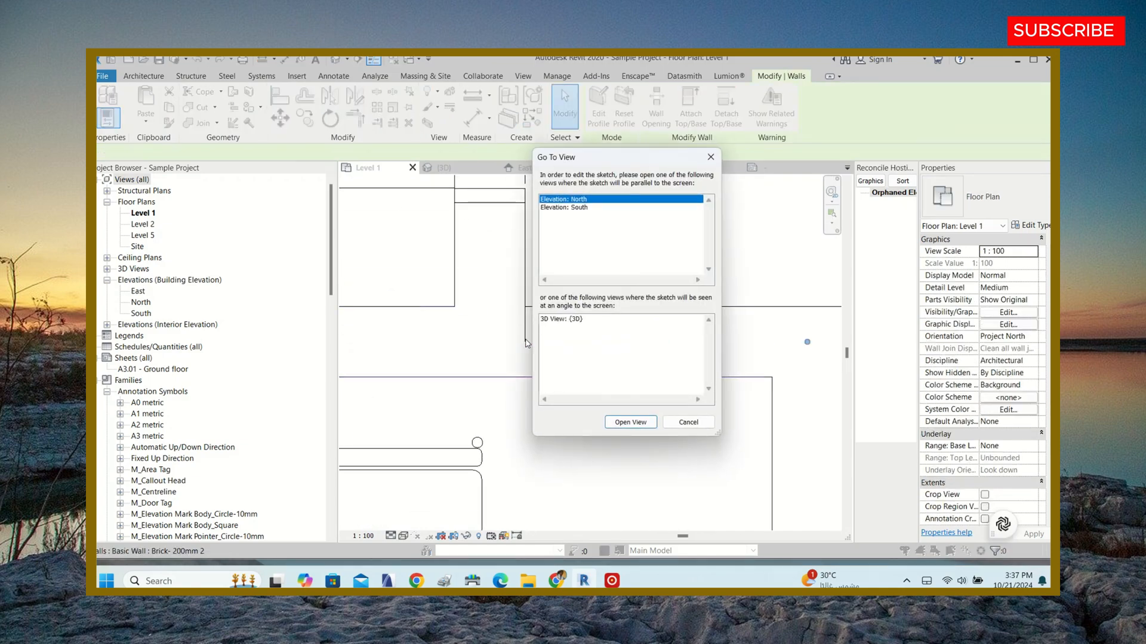
pyautogui.click(712, 156)
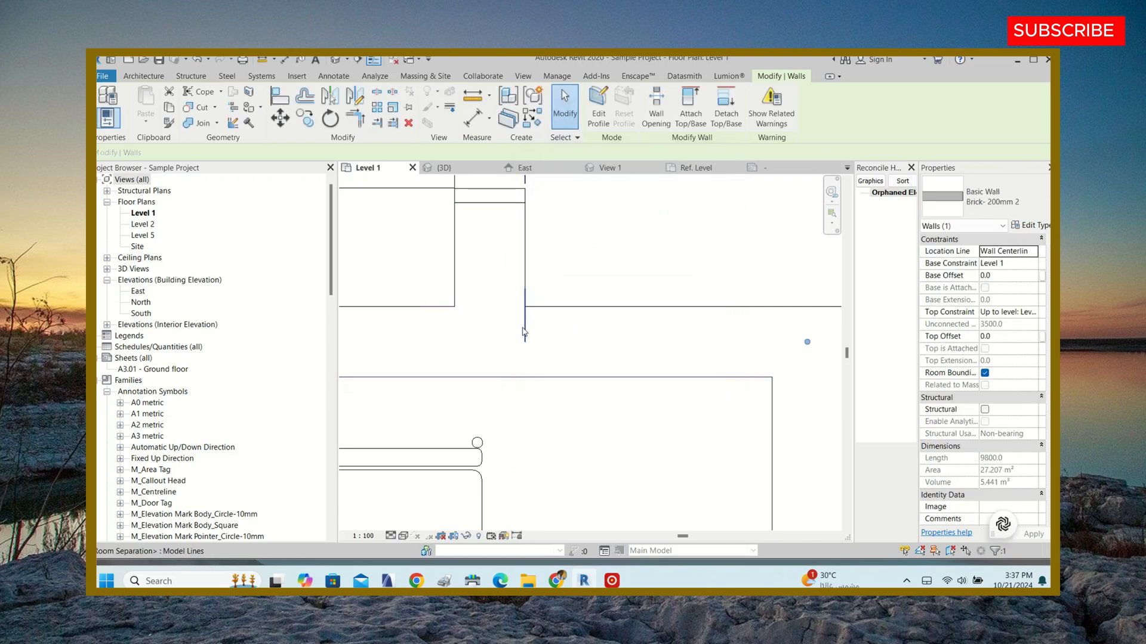
pyautogui.click(523, 330)
pyautogui.press('Escape')
pyautogui.scroll(-4, 525, 332)
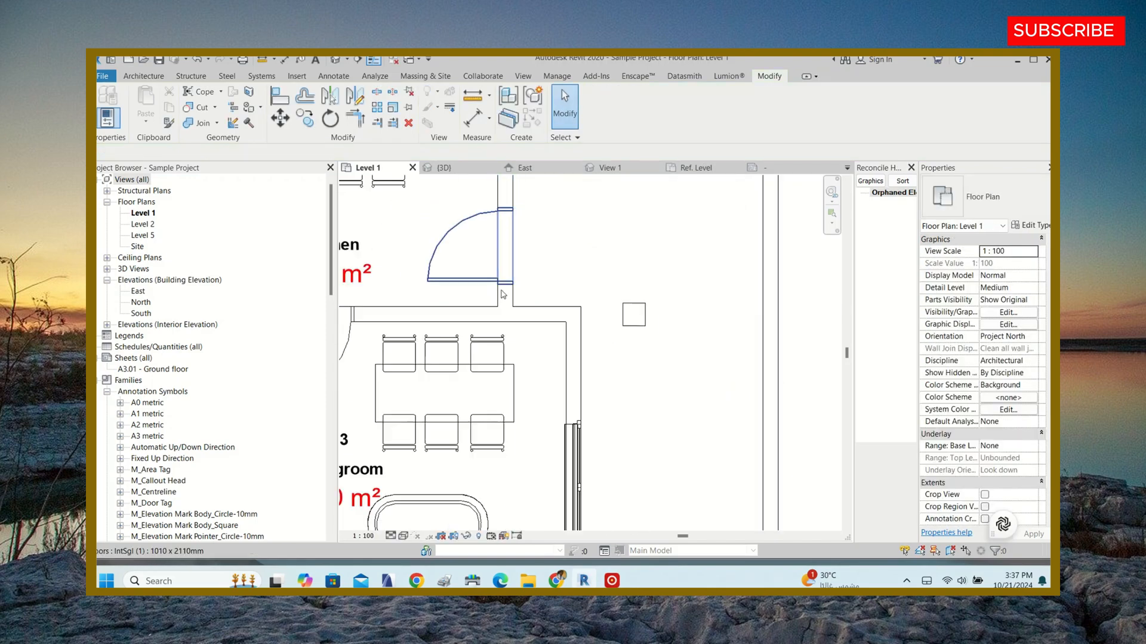
# - Place a window matching the living room's 3 Vantaux - Droits window in the kitchen's north wall behind the cooker counter
pyautogui.scroll(-3, 589, 341)
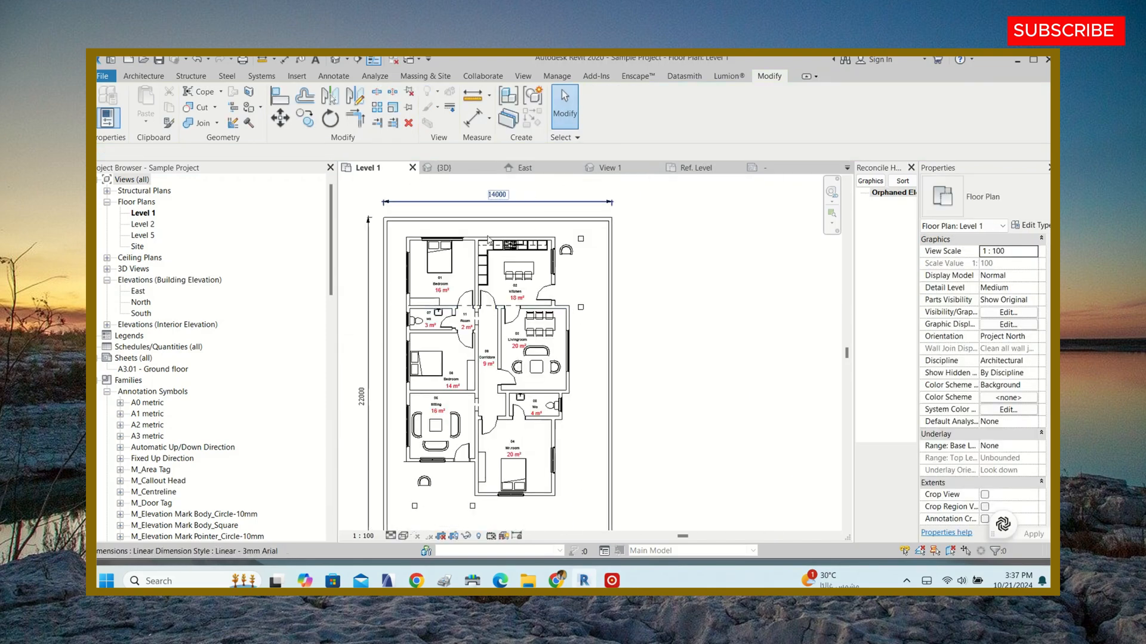
pyautogui.scroll(3, 509, 250)
pyautogui.scroll(-2, 534, 275)
pyautogui.click(596, 398)
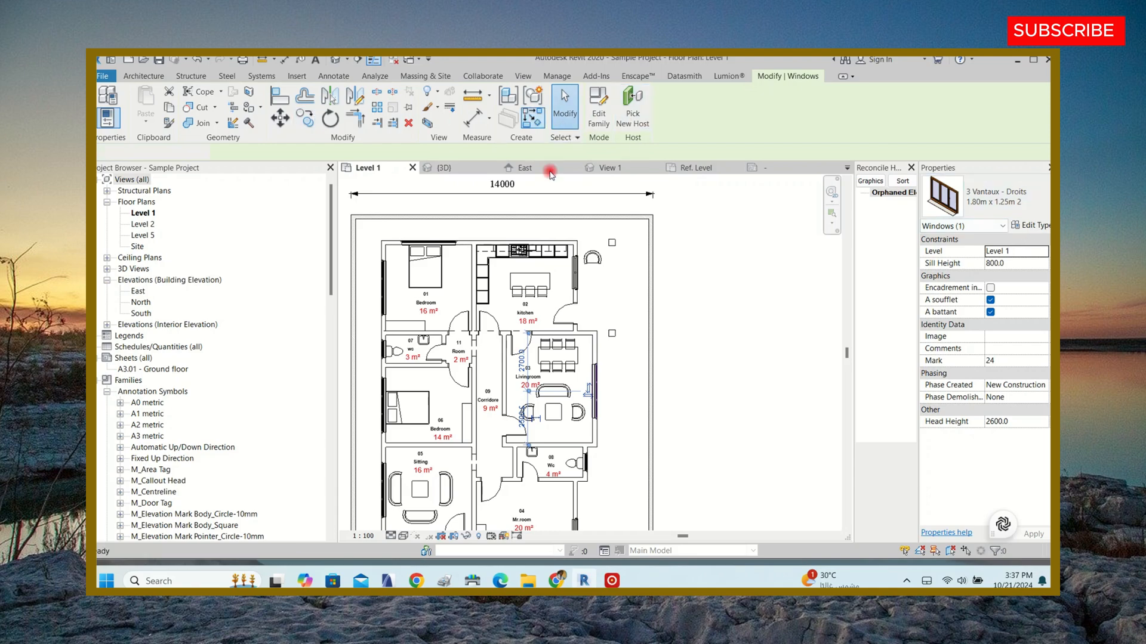
pyautogui.press('c')
pyautogui.press('s')
pyautogui.scroll(3, 524, 231)
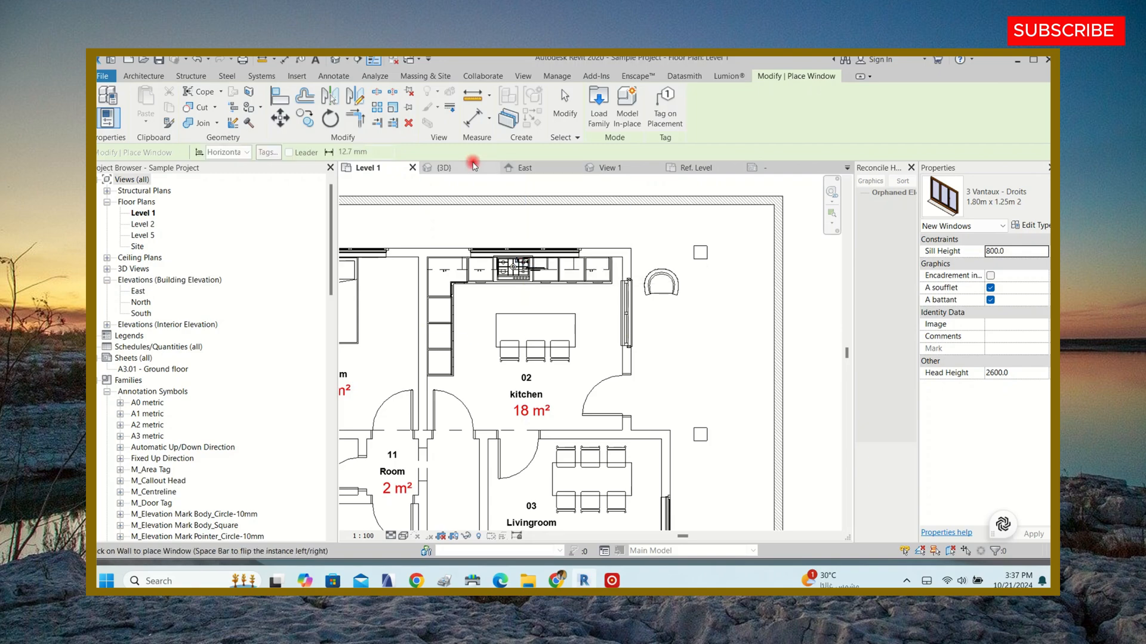
# - End window placement and examine the kitchen's new north wall window from outside in the 3D view
pyautogui.click(443, 167)
pyautogui.scroll(-5, 522, 315)
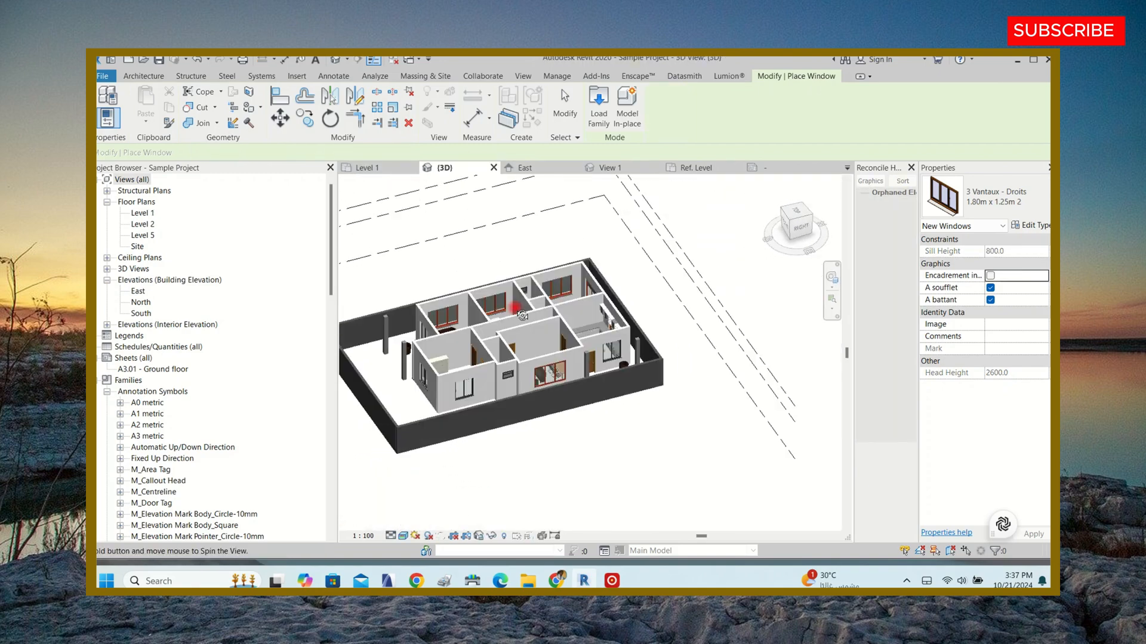
pyautogui.keyDown('shift'); pyautogui.moveTo(522, 315); pyautogui.dragTo(353, 282, button='middle'); pyautogui.keyUp('shift')
pyautogui.scroll(8, 597, 274)
pyautogui.press('Escape')
pyautogui.scroll(-3, 579, 272)
pyautogui.scroll(-4, 358, 284)
pyautogui.scroll(5, 492, 323)
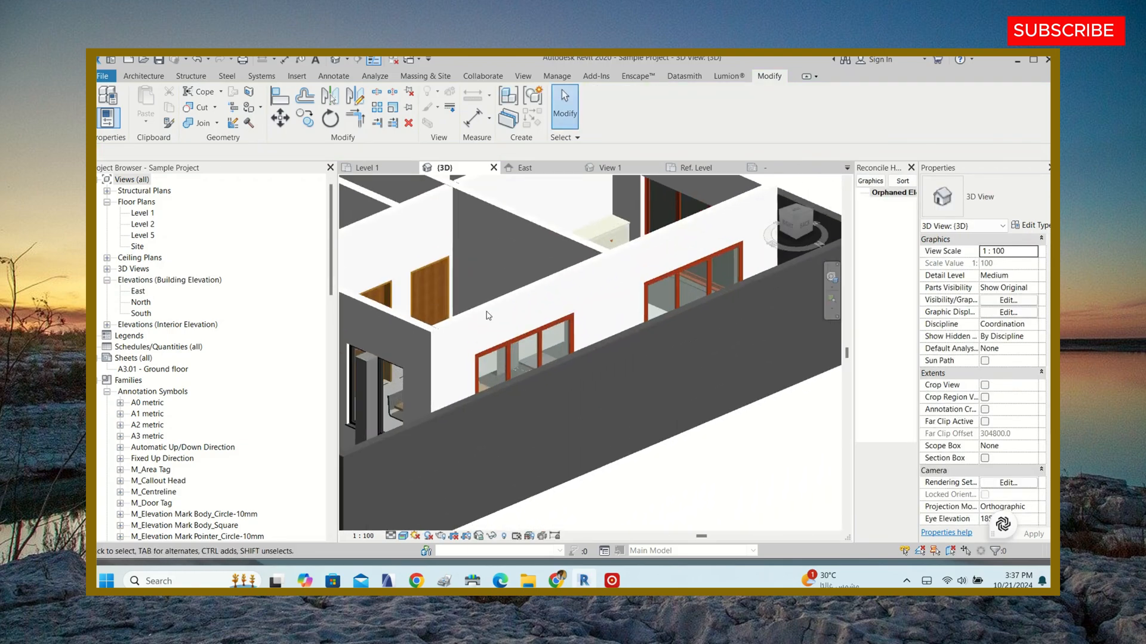
pyautogui.keyDown('shift'); pyautogui.moveTo(488, 317); pyautogui.dragTo(549, 285, button='middle'); pyautogui.keyUp('shift')
pyautogui.scroll(2, 574, 357)
pyautogui.scroll(-3, 537, 316)
# - Duplicate the kitchen window's type as 1.80m x 1.25m 3 and set its height to 1000
pyautogui.click(586, 245)
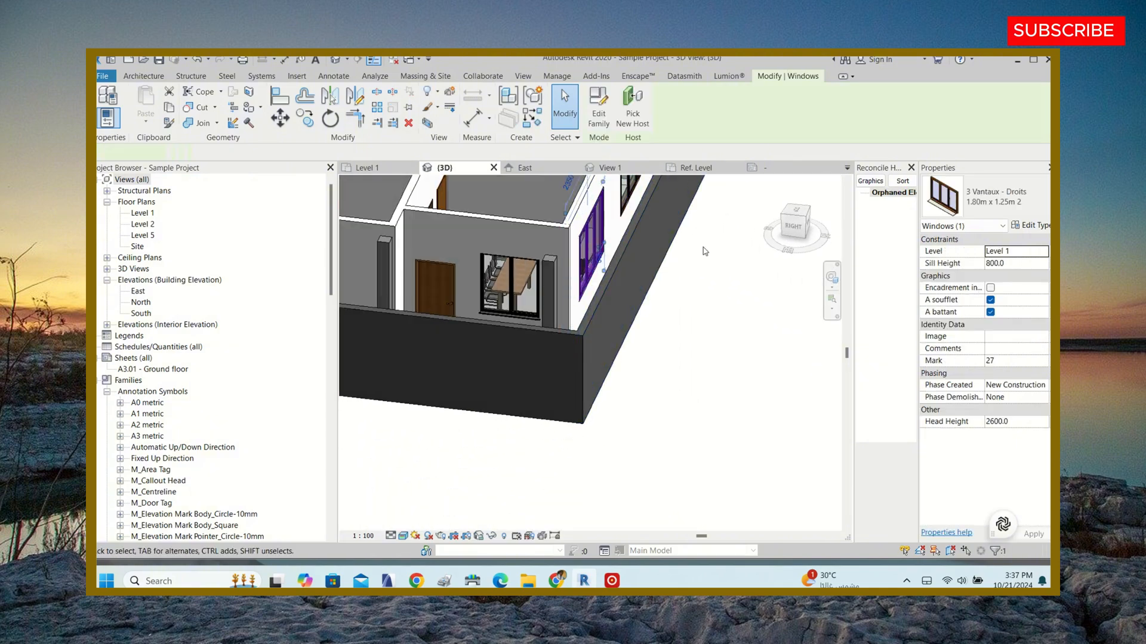
pyautogui.click(1038, 225)
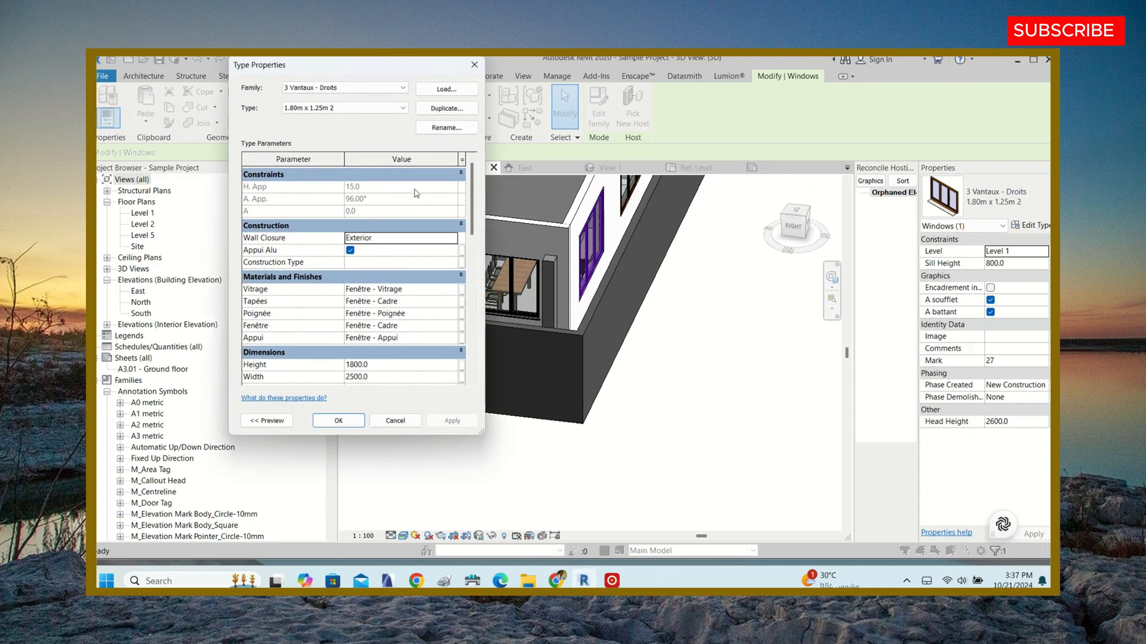
pyautogui.click(438, 109)
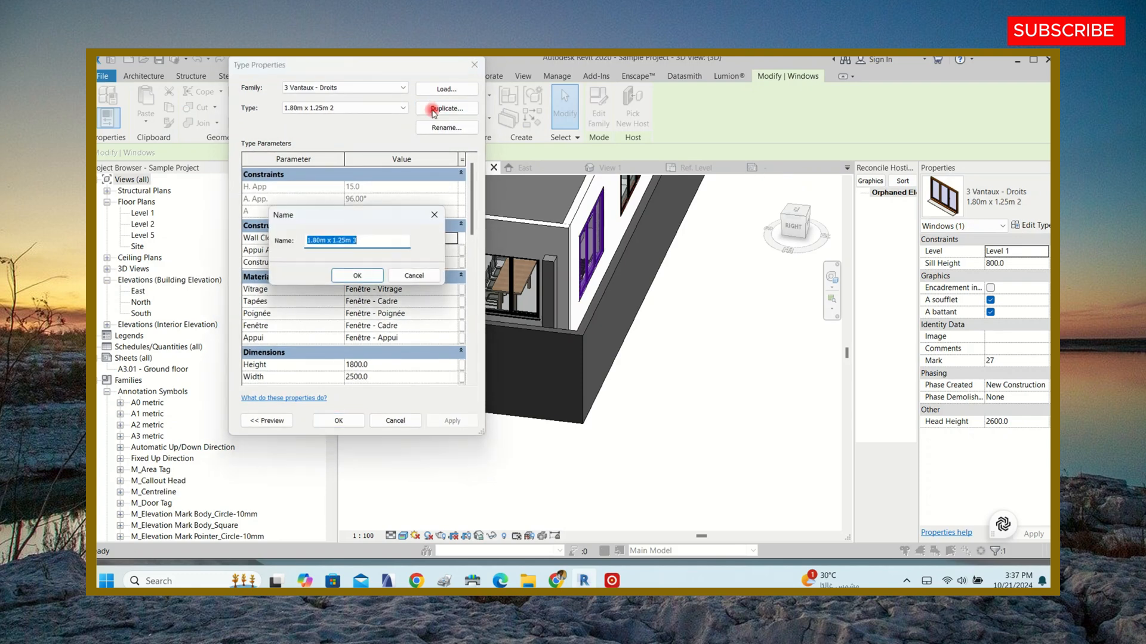
pyautogui.click(368, 274)
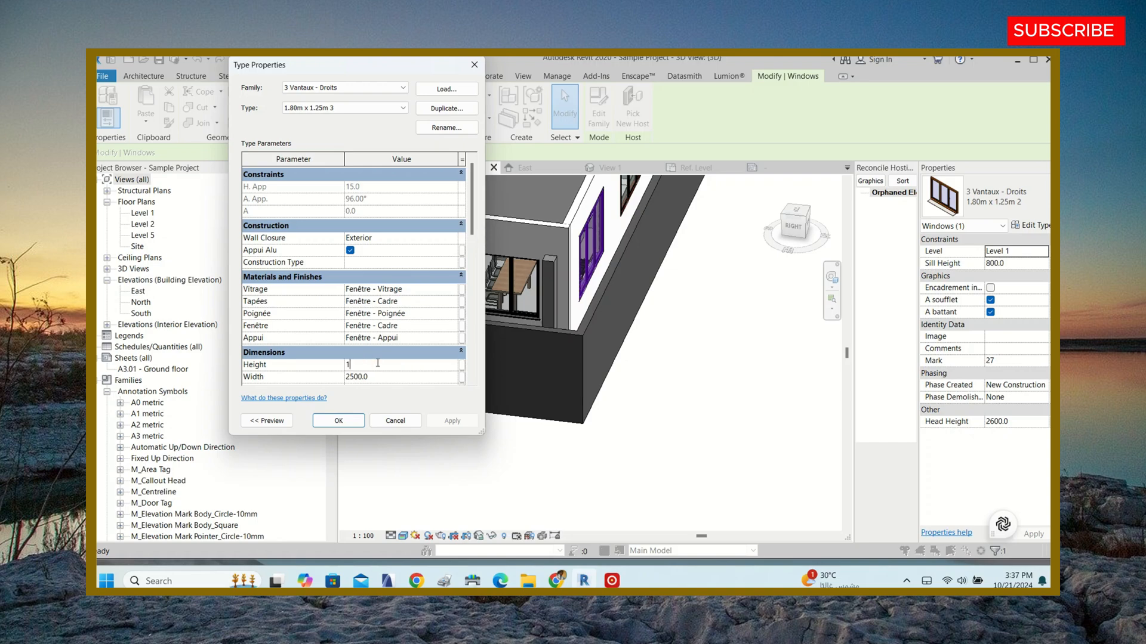
pyautogui.click(349, 422)
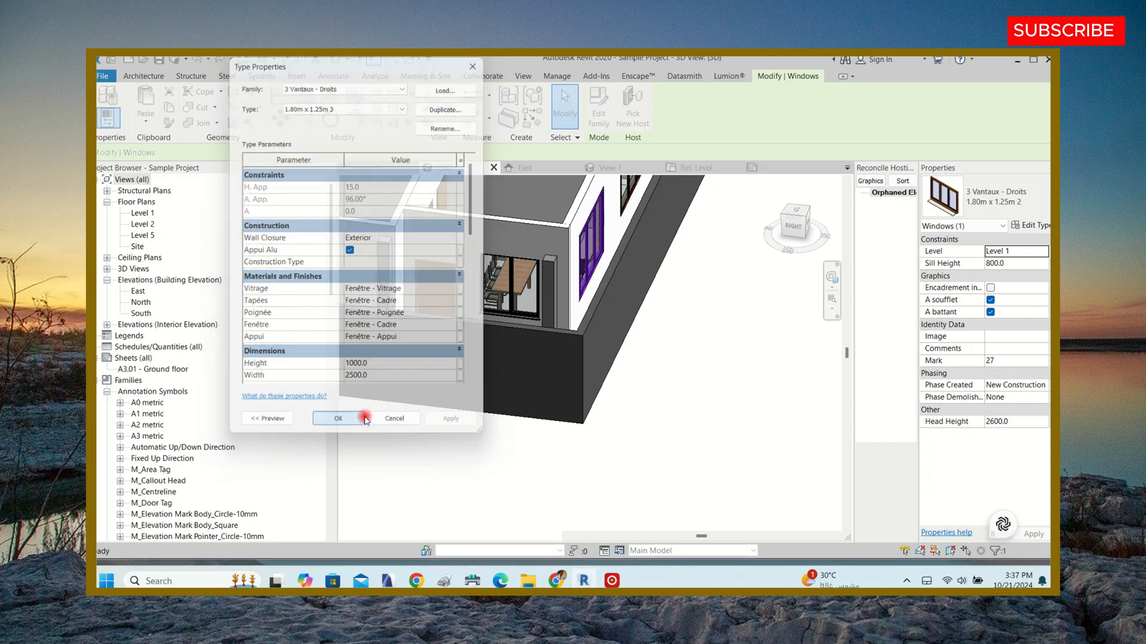
pyautogui.click(671, 339)
# - Open the North elevation from the Level 1 plan and check the kitchen window's height above the boundary wall
pyautogui.scroll(-3, 537, 325)
pyautogui.keyDown('shift'); pyautogui.moveTo(522, 324); pyautogui.dragTo(685, 312, button='middle'); pyautogui.keyUp('shift')
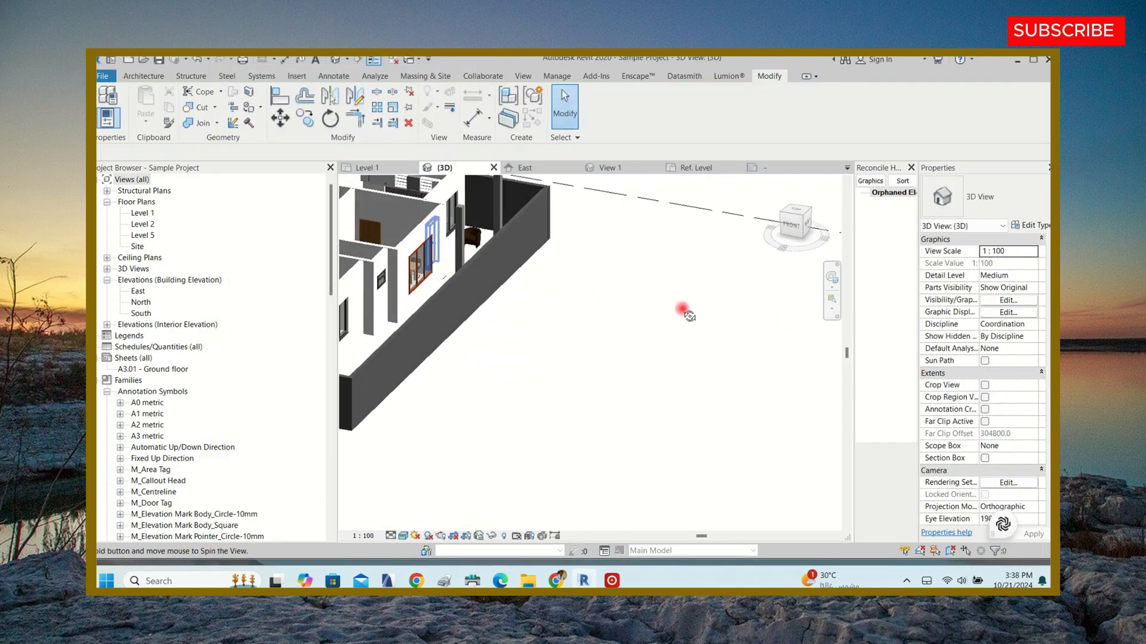
pyautogui.scroll(-3, 684, 312)
pyautogui.click(368, 168)
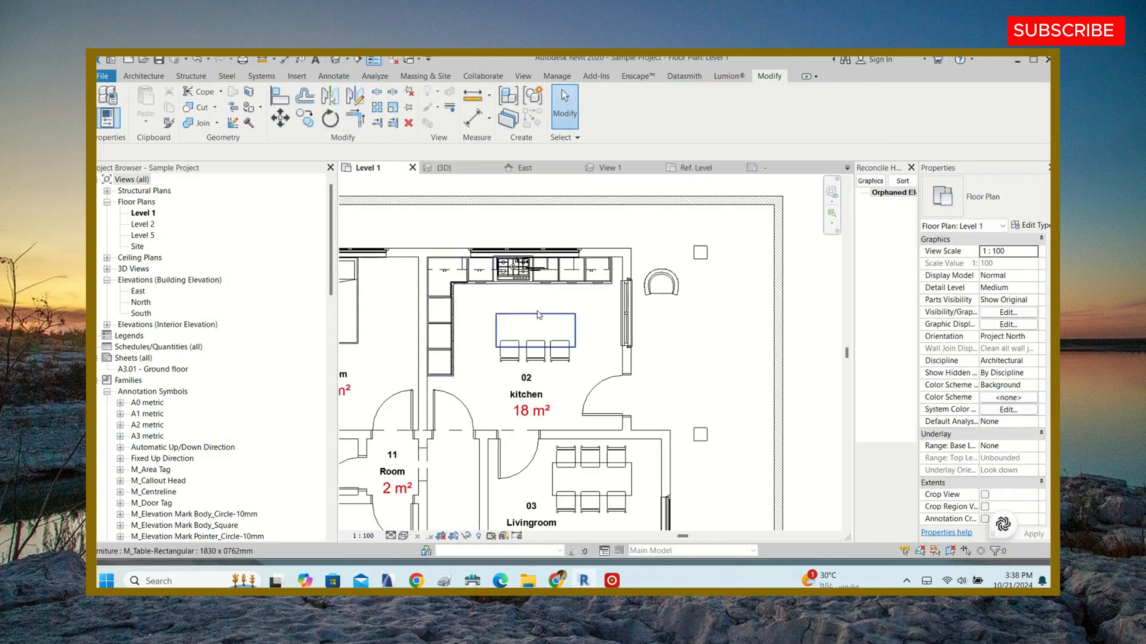
pyautogui.scroll(-3, 579, 307)
pyautogui.scroll(-1, 573, 220)
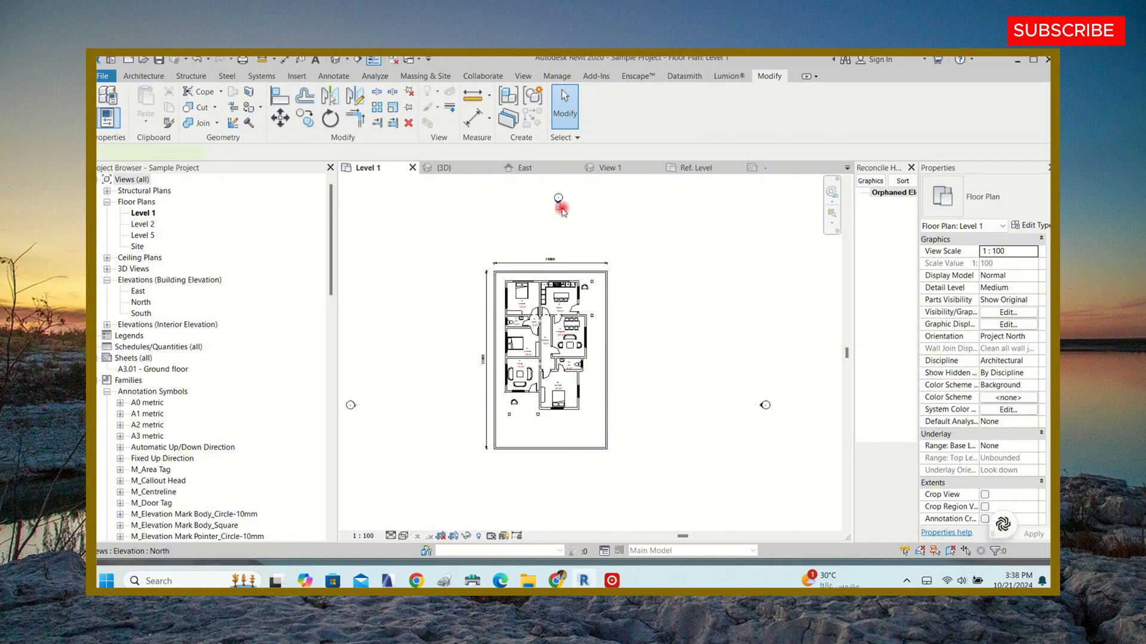
pyautogui.doubleClick(560, 205)
pyautogui.scroll(3, 750, 324)
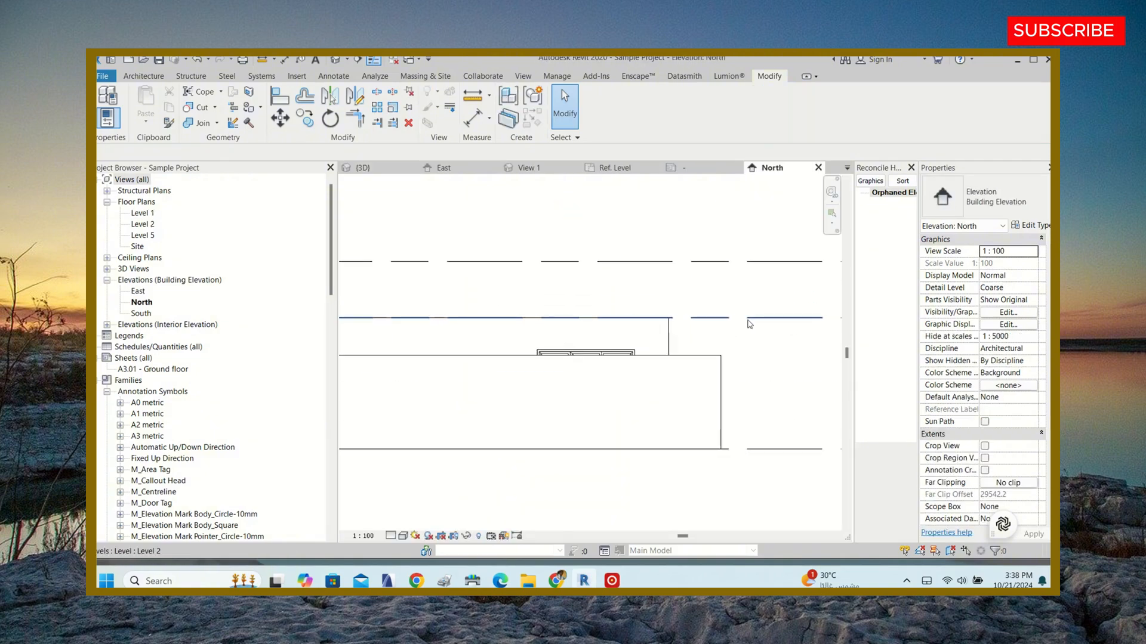
pyautogui.scroll(-3, 590, 272)
pyautogui.moveTo(523, 270); pyautogui.dragTo(594, 360, button='middle')
pyautogui.scroll(2, 587, 403)
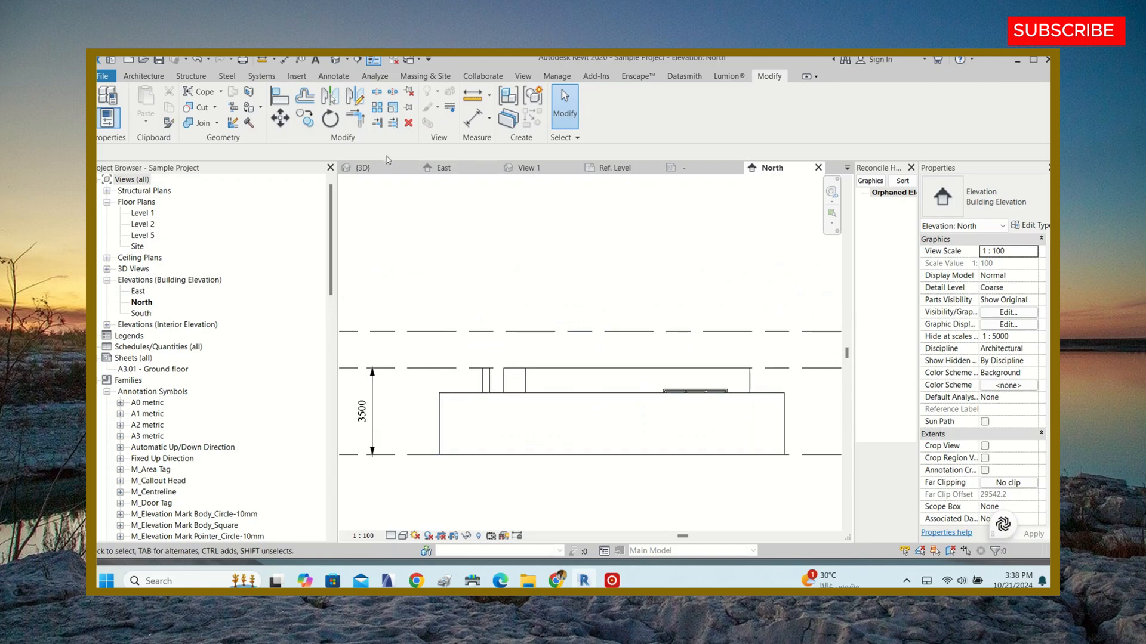
# - Examine the kitchen window from inside the 3D model, comparing it with the counter and wall cabinets
pyautogui.click(383, 167)
pyautogui.scroll(-2, 412, 277)
pyautogui.keyDown('shift'); pyautogui.moveTo(505, 270); pyautogui.dragTo(525, 283, button='middle'); pyautogui.keyUp('shift')
pyautogui.scroll(5, 461, 262)
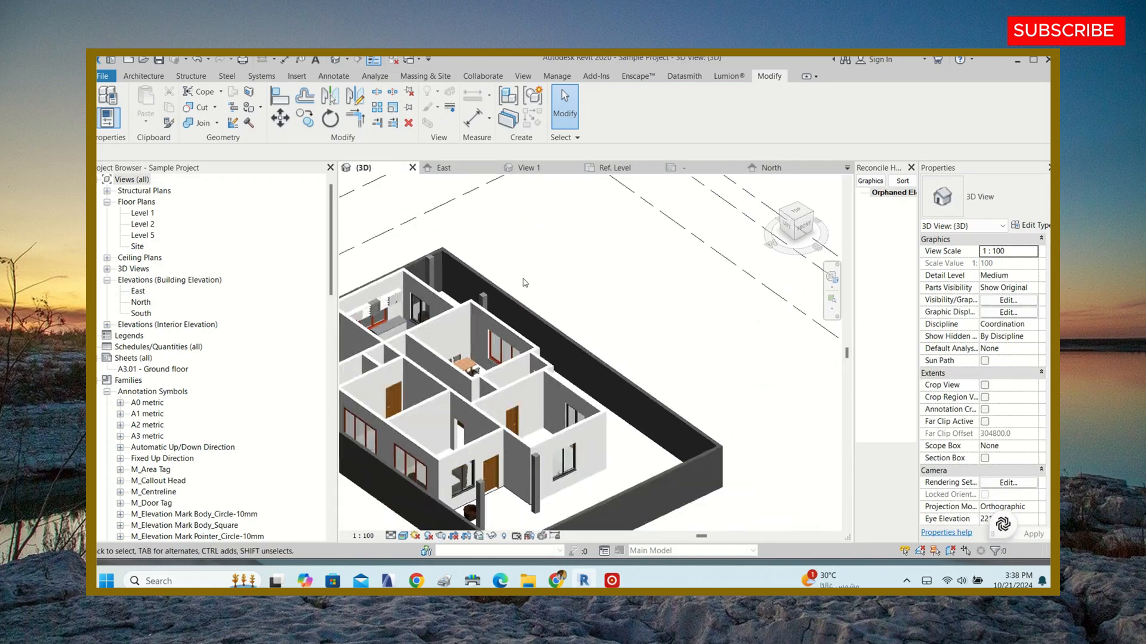
pyautogui.scroll(2, 403, 340)
pyautogui.moveTo(388, 400); pyautogui.dragTo(466, 364, button='middle')
pyautogui.scroll(-2, 465, 361)
pyautogui.scroll(2, 427, 293)
pyautogui.scroll(2, 433, 307)
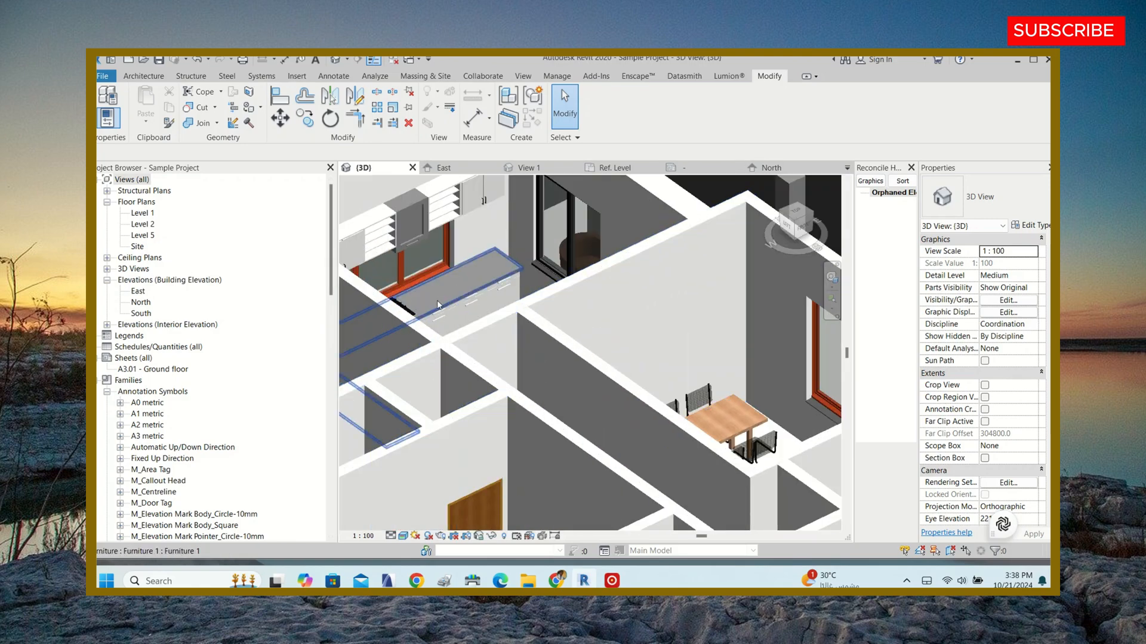
pyautogui.keyDown('shift'); pyautogui.moveTo(437, 305); pyautogui.dragTo(517, 279, button='middle'); pyautogui.keyUp('shift')
pyautogui.scroll(2, 486, 252)
pyautogui.scroll(-2, 483, 259)
pyautogui.keyDown('shift'); pyautogui.moveTo(626, 274); pyautogui.dragTo(489, 272, button='middle'); pyautogui.keyUp('shift')
pyautogui.scroll(-4, 454, 286)
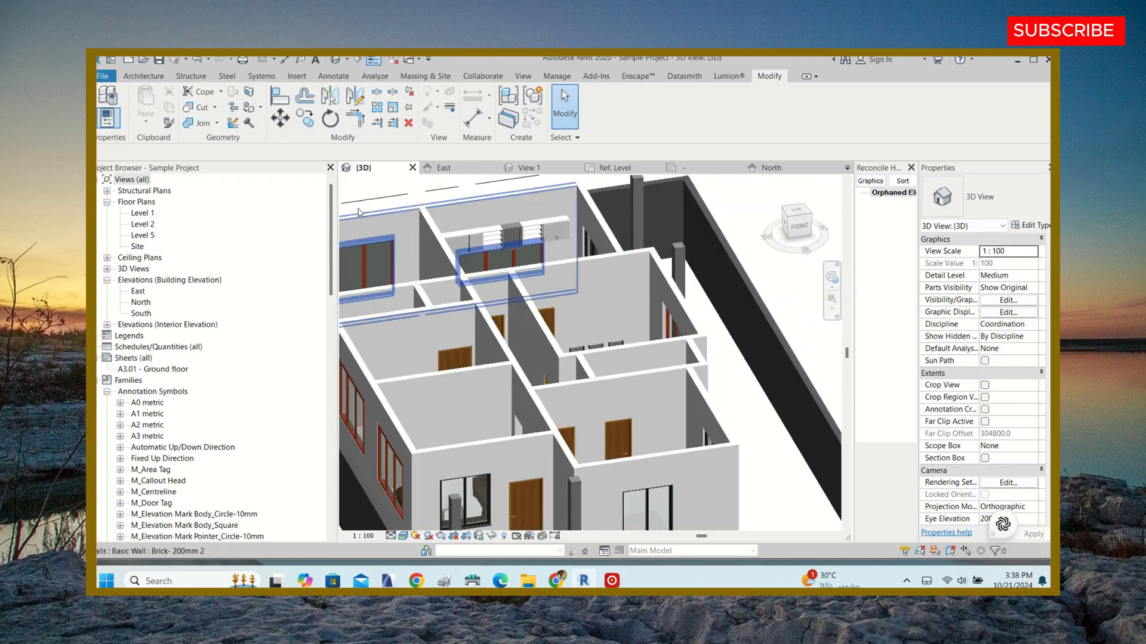
# - On Level 1, cut a section across the upper bedroom and kitchen facing north and open the section view
pyautogui.doubleClick(142, 213)
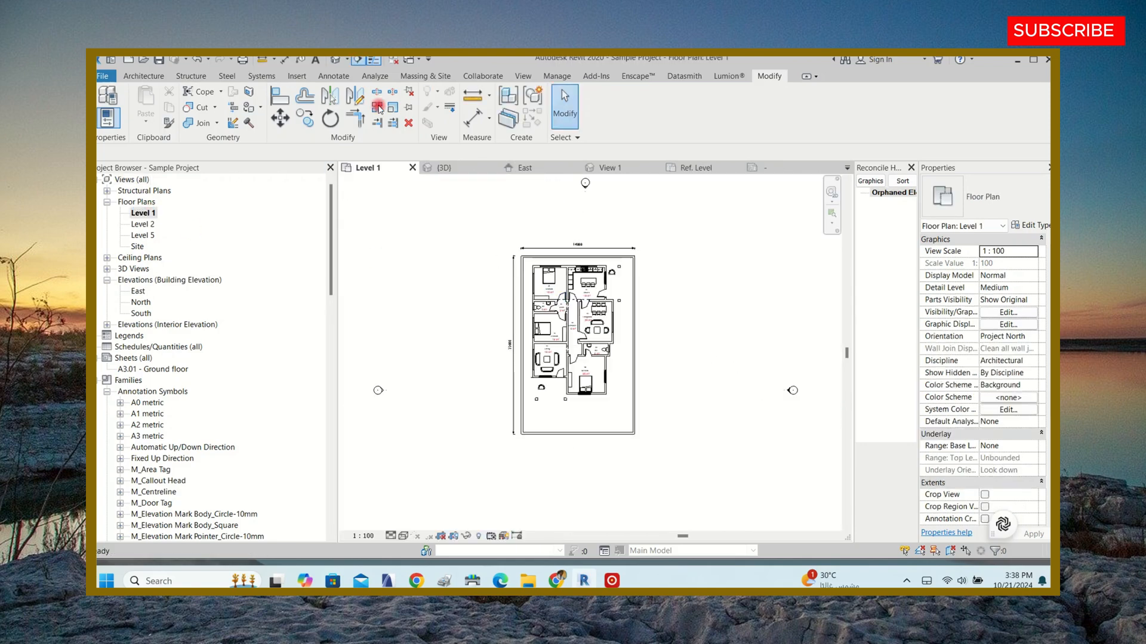
pyautogui.click(653, 285)
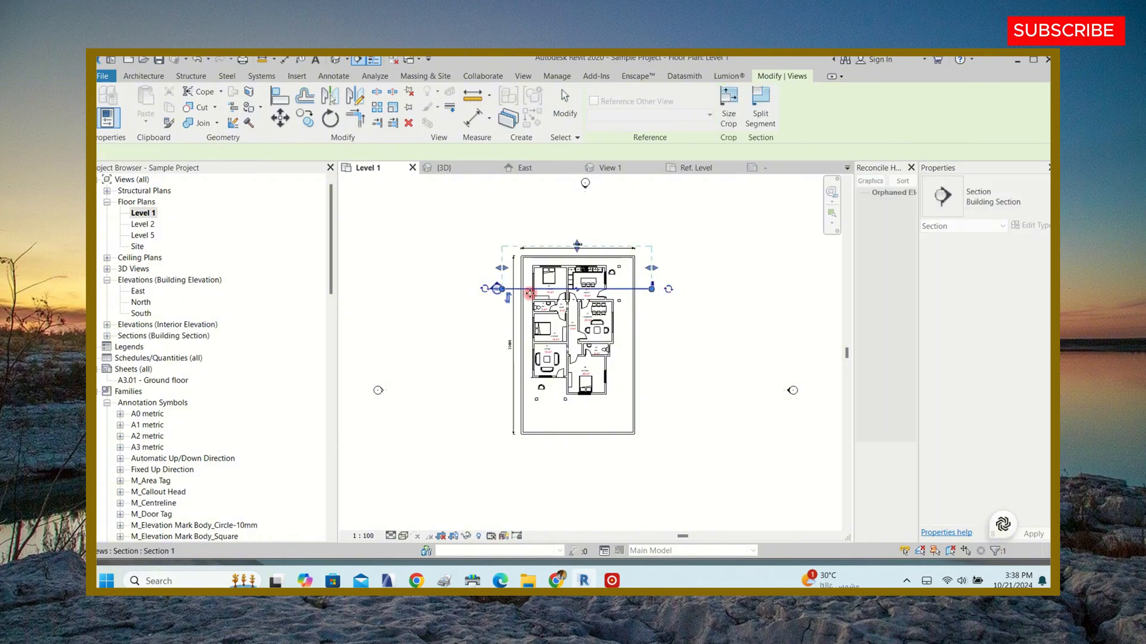
pyautogui.doubleClick(494, 290)
pyautogui.scroll(6, 612, 286)
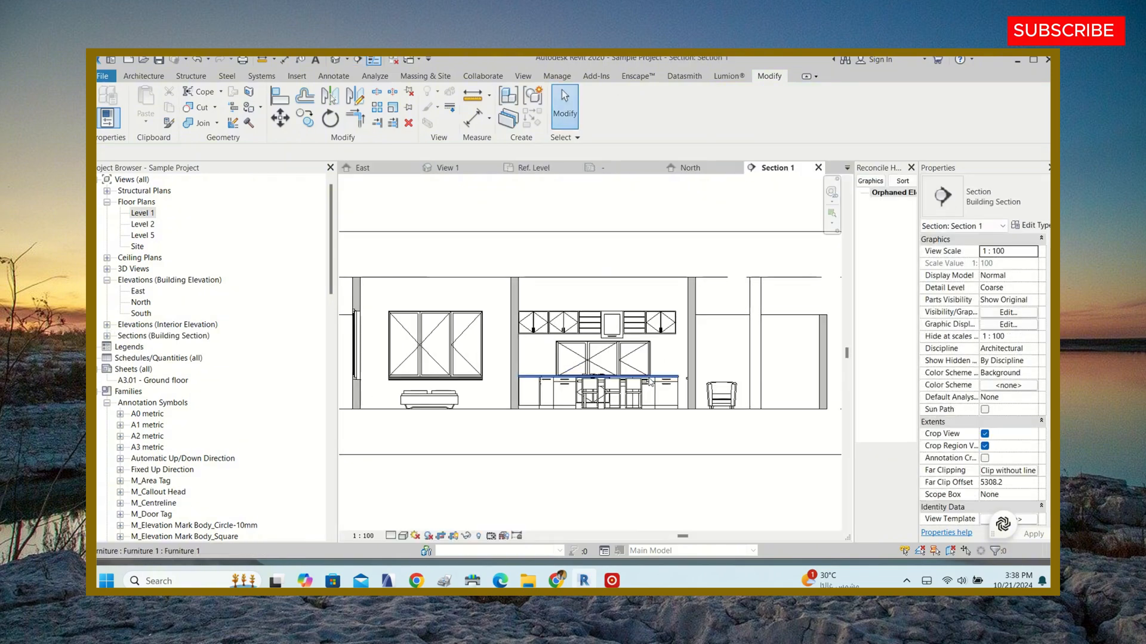
# - Set the kitchen window's sill height to 900 in the section view
pyautogui.click(616, 266)
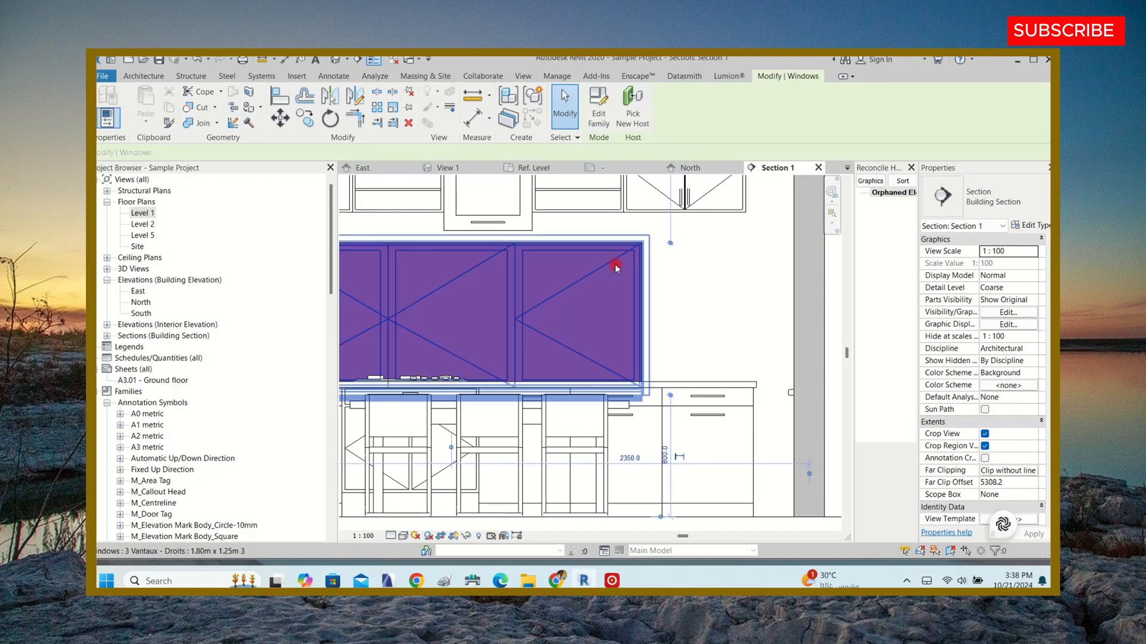
pyautogui.click(1022, 265)
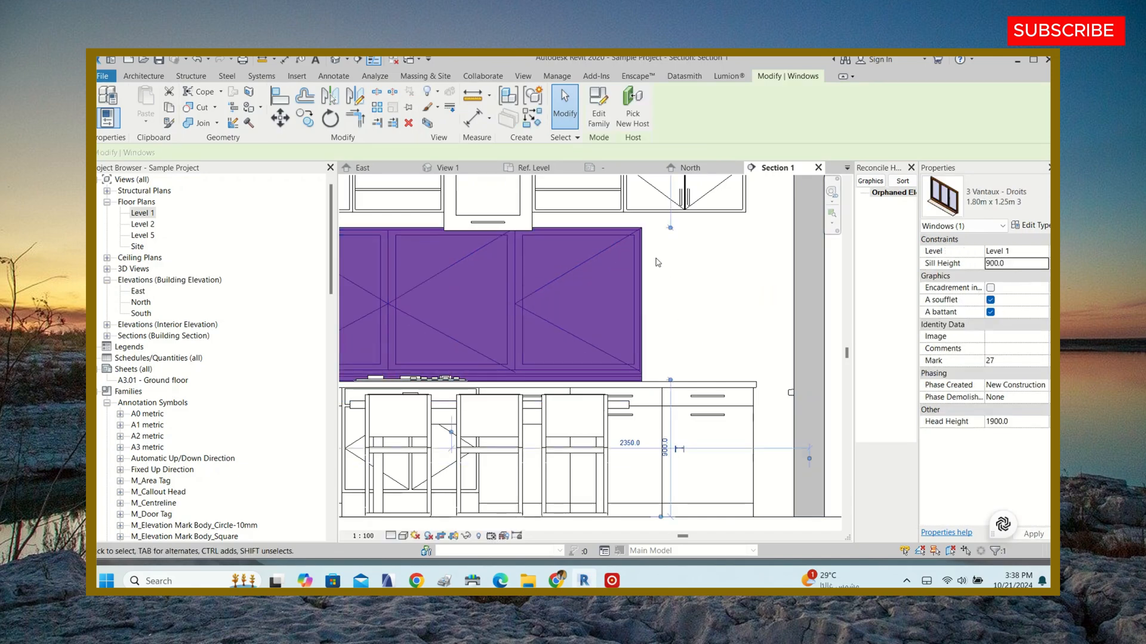
pyautogui.scroll(-3, 648, 269)
pyautogui.click(1007, 263)
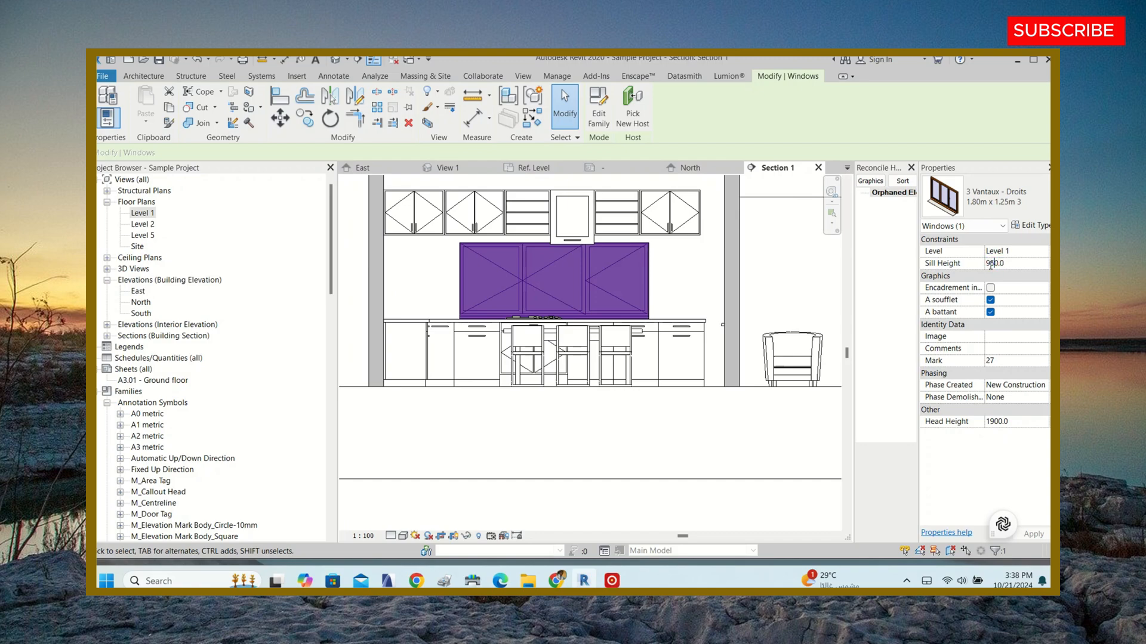
pyautogui.press('Escape')
pyautogui.scroll(-2, 603, 357)
pyautogui.moveTo(578, 356); pyautogui.dragTo(562, 401, button='middle')
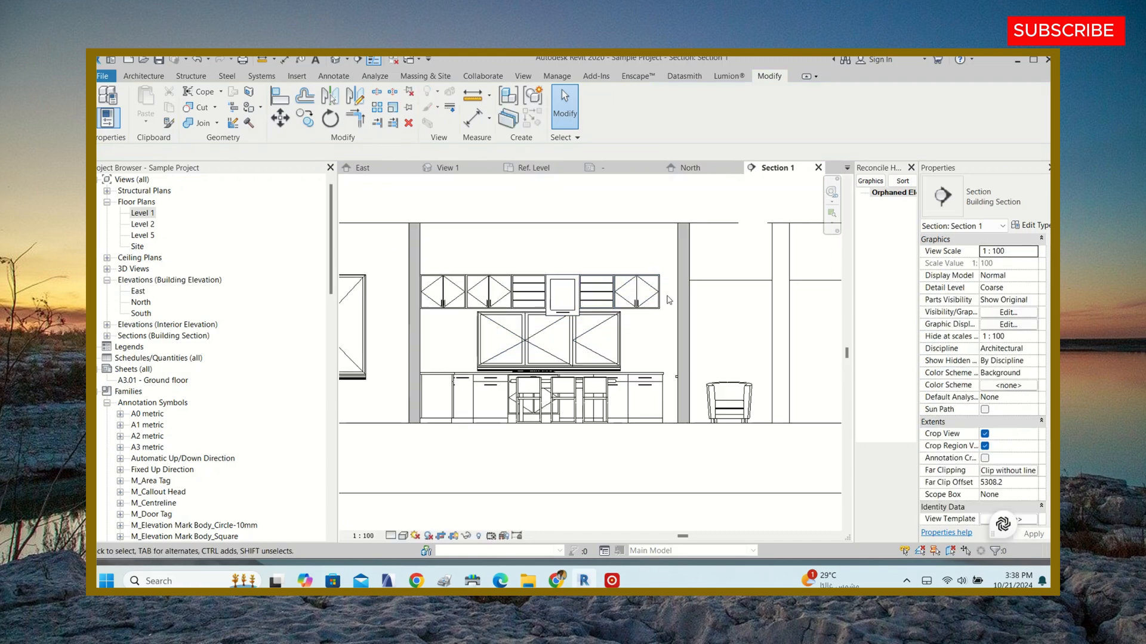
# - Select the six kitchen wall cabinets without the room and nudge them upward, leaving more clearance above the window
pyautogui.moveTo(666, 291); pyautogui.dragTo(434, 289)
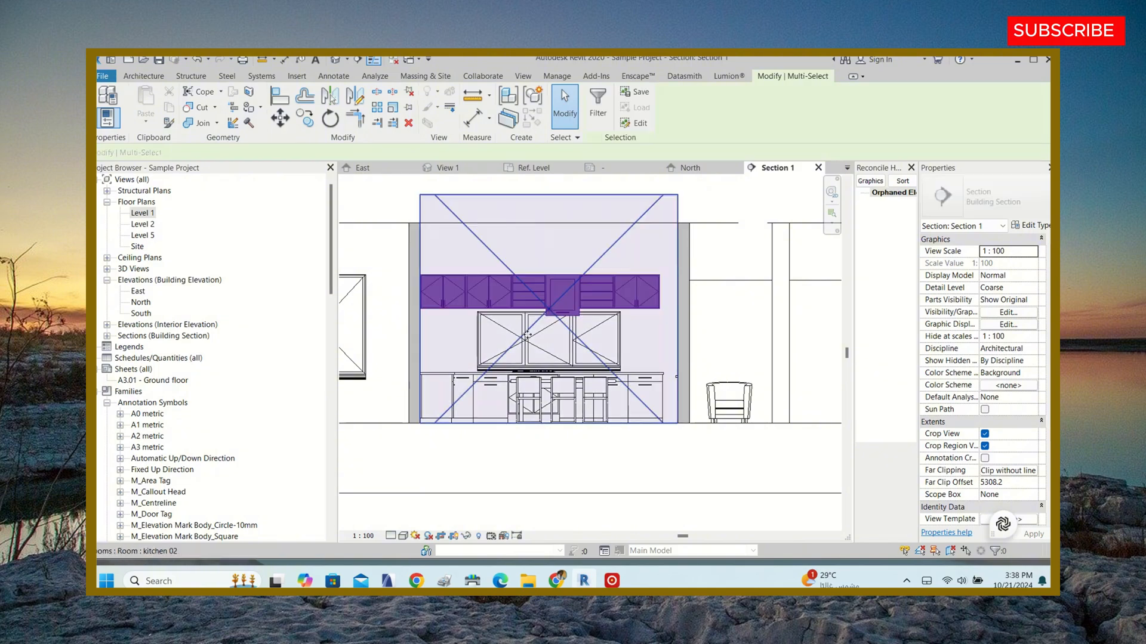
pyautogui.keyDown('shift'); pyautogui.click(611, 197); pyautogui.keyUp('shift')
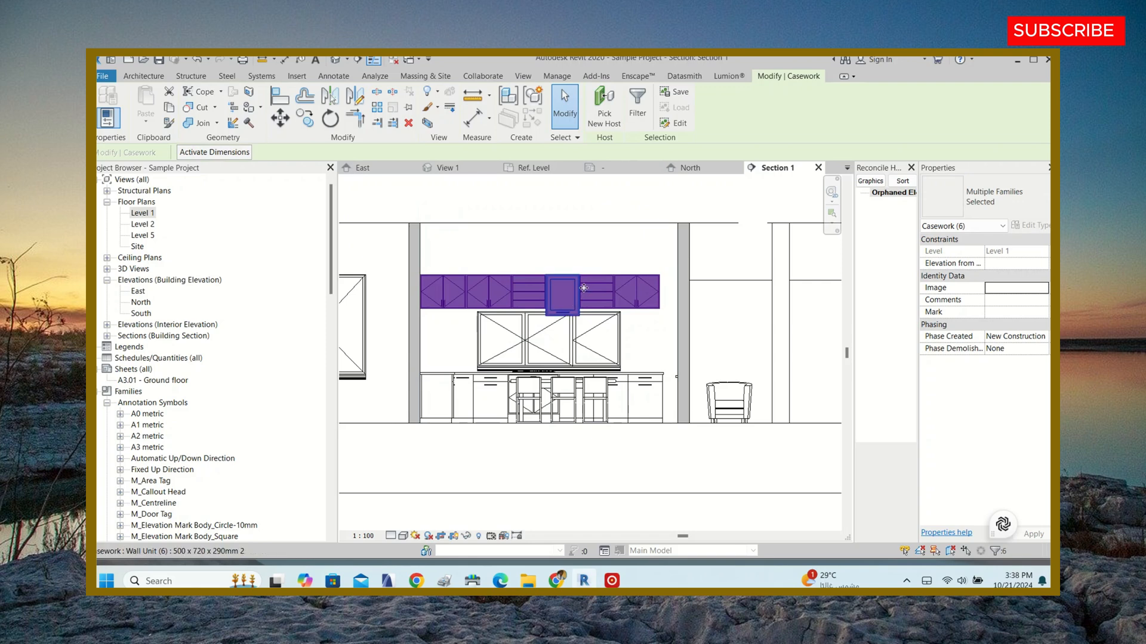
pyautogui.press('Up')
pyautogui.press('Up')
pyautogui.press('Up')
pyautogui.press('Up')
pyautogui.press('Up')
pyautogui.press('Up')
pyautogui.press('Up')
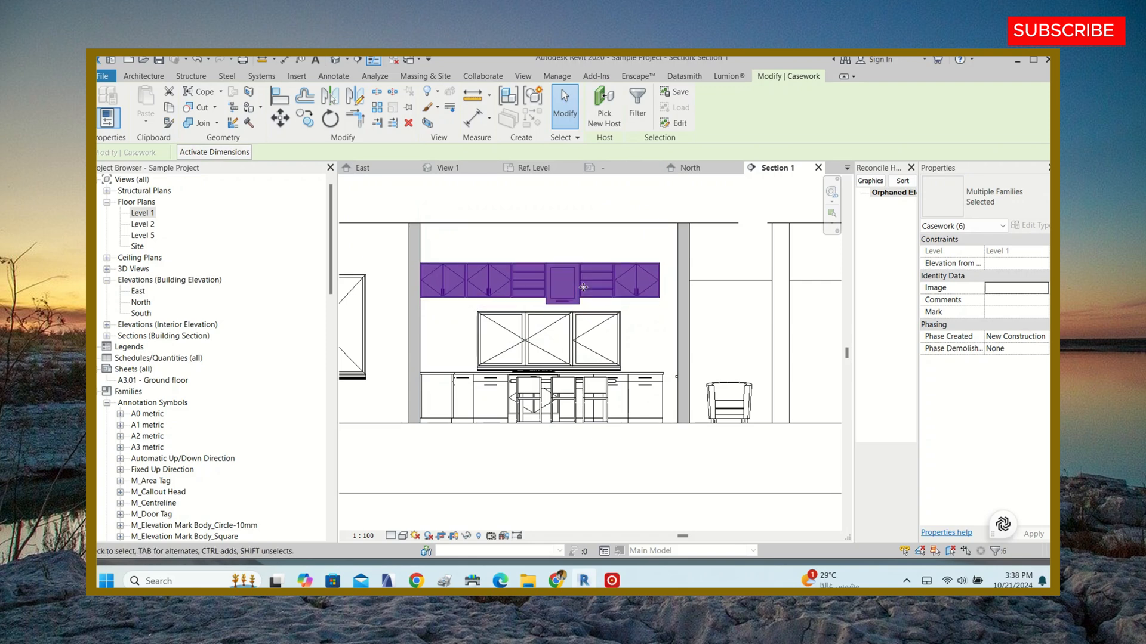
pyautogui.press('Up')
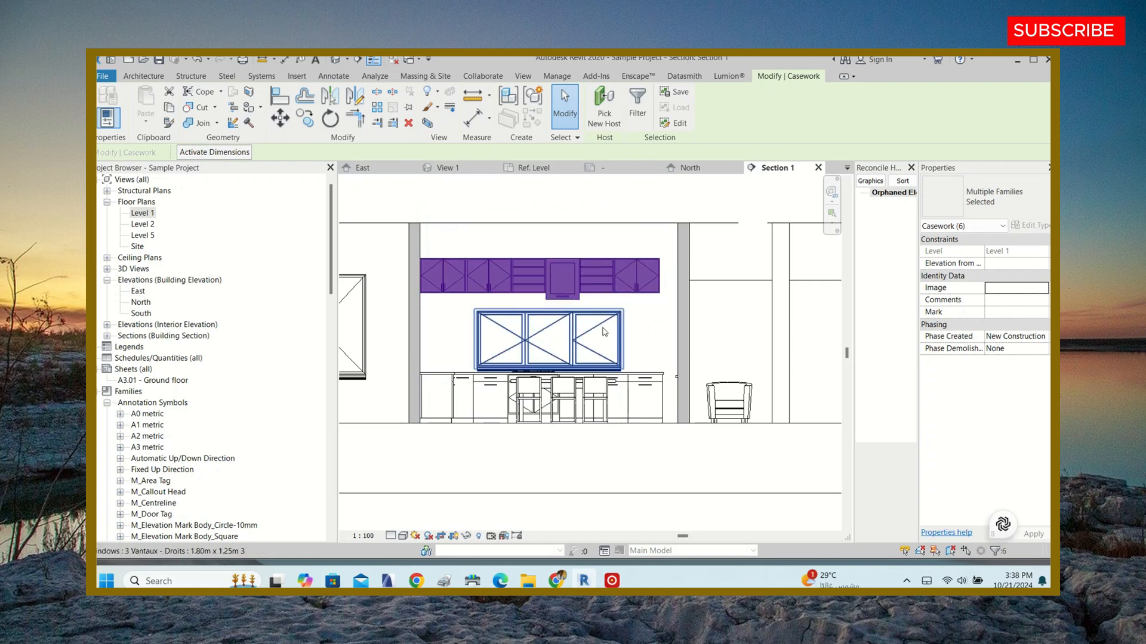
# - Raise the kitchen window between the counter and the wall cabinets to a sill height of 1110
pyautogui.click(604, 327)
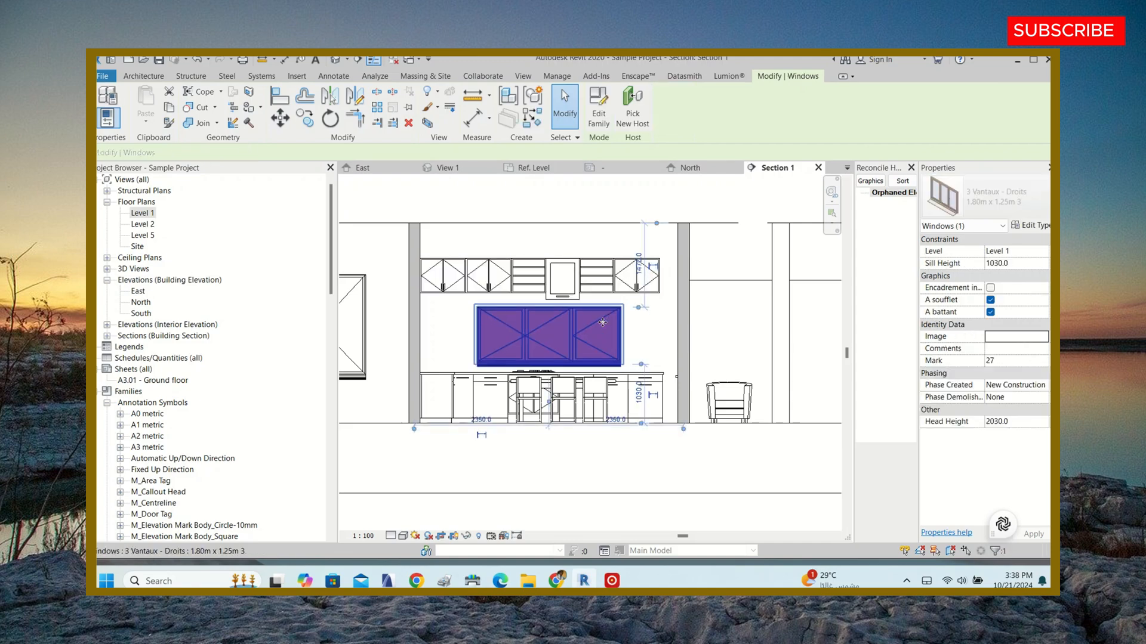
pyautogui.scroll(-3, 598, 360)
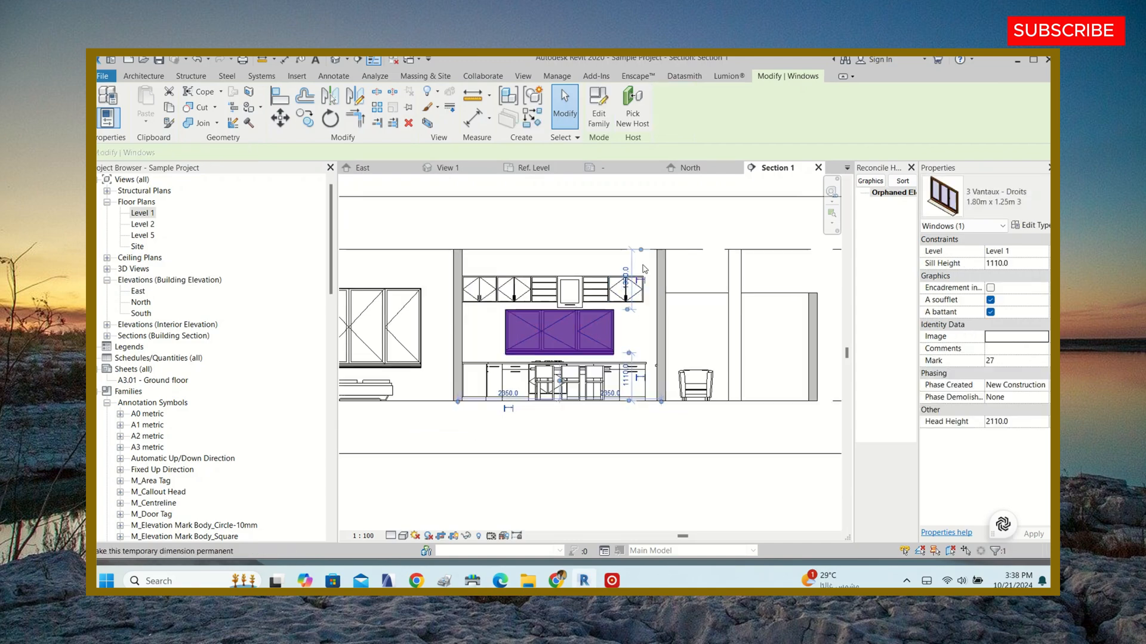
pyautogui.press('Escape')
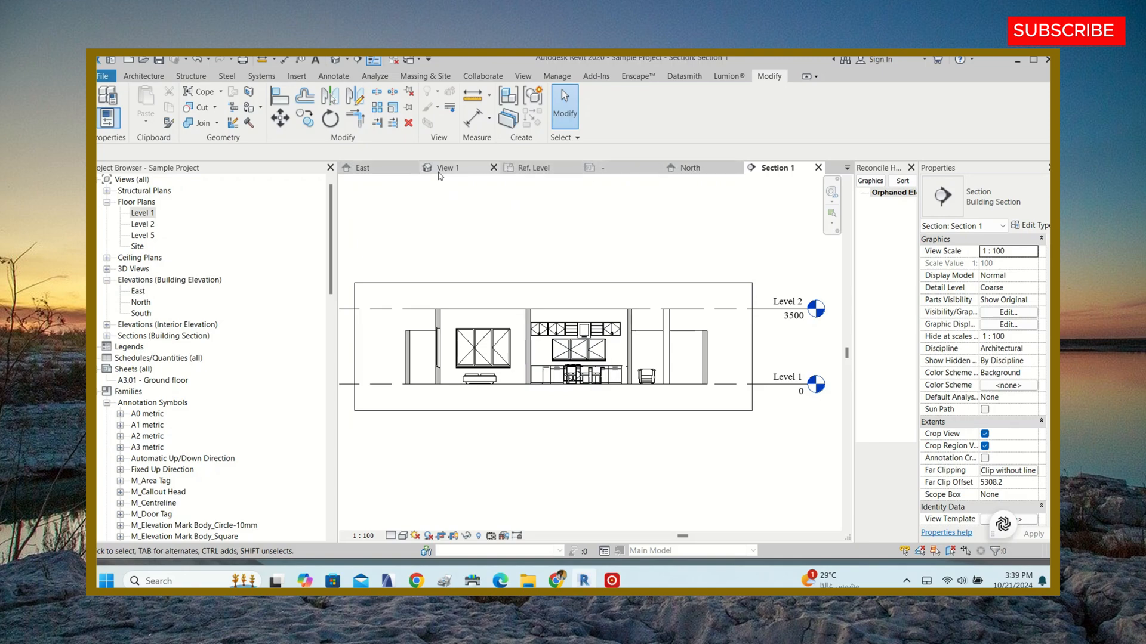
# - Review the house in the East elevation, the 3D view and the North elevation, checking the kitchen cabinets and window
pyautogui.click(362, 167)
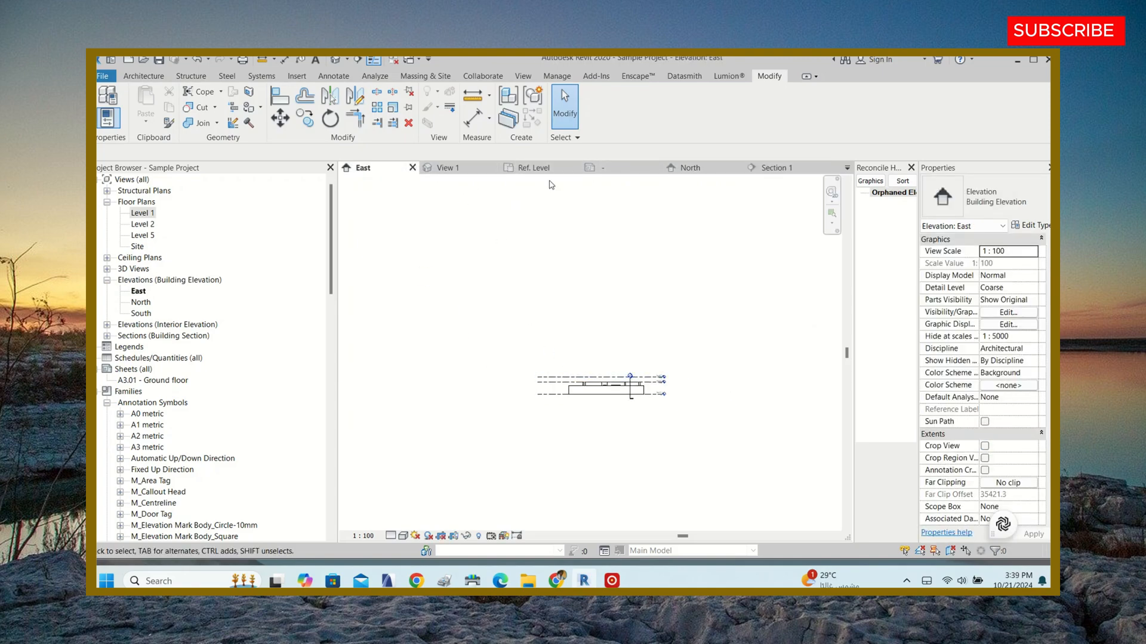
pyautogui.scroll(4, 673, 392)
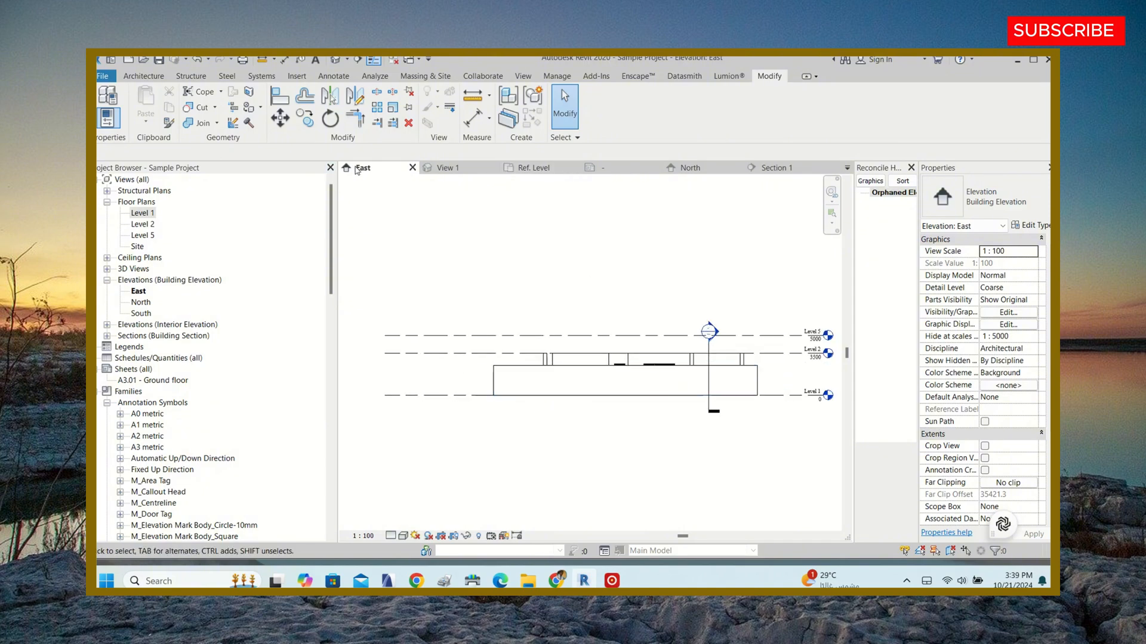
pyautogui.click(334, 61)
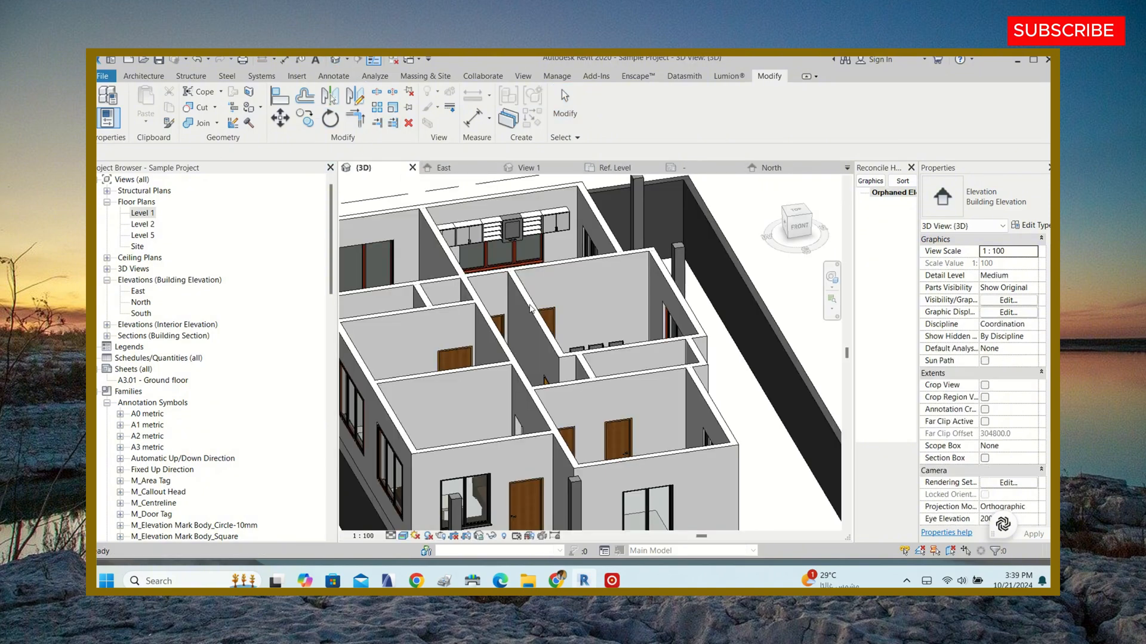
pyautogui.scroll(-2, 464, 342)
pyautogui.keyDown('shift'); pyautogui.moveTo(681, 367); pyautogui.dragTo(689, 332, button='middle'); pyautogui.keyUp('shift')
pyautogui.scroll(5, 680, 310)
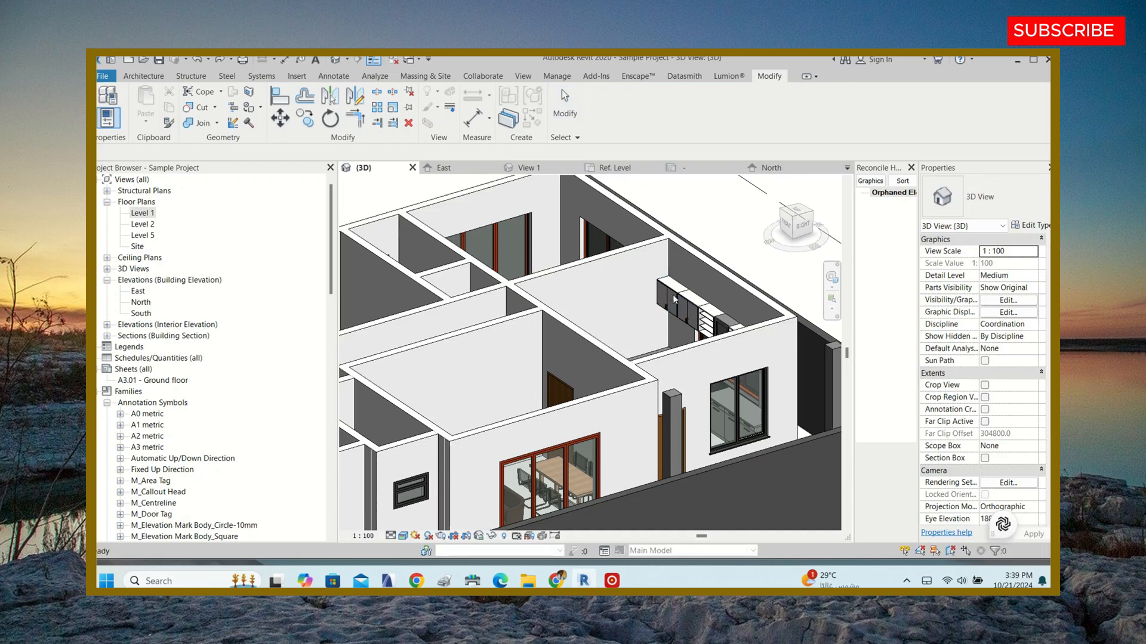
pyautogui.click(771, 167)
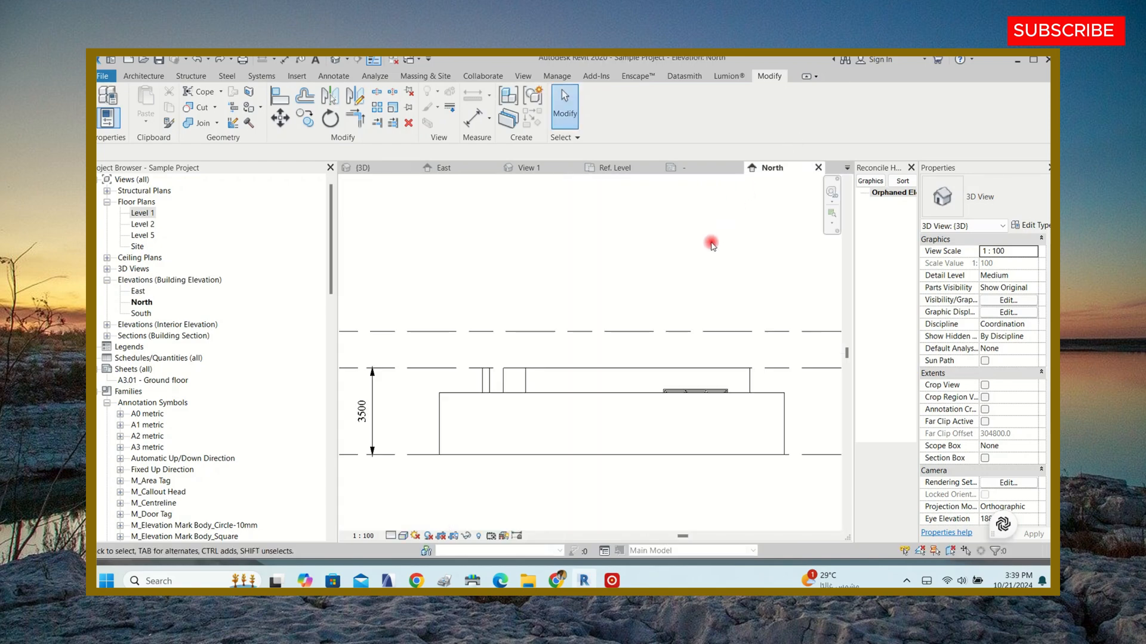
pyautogui.click(368, 169)
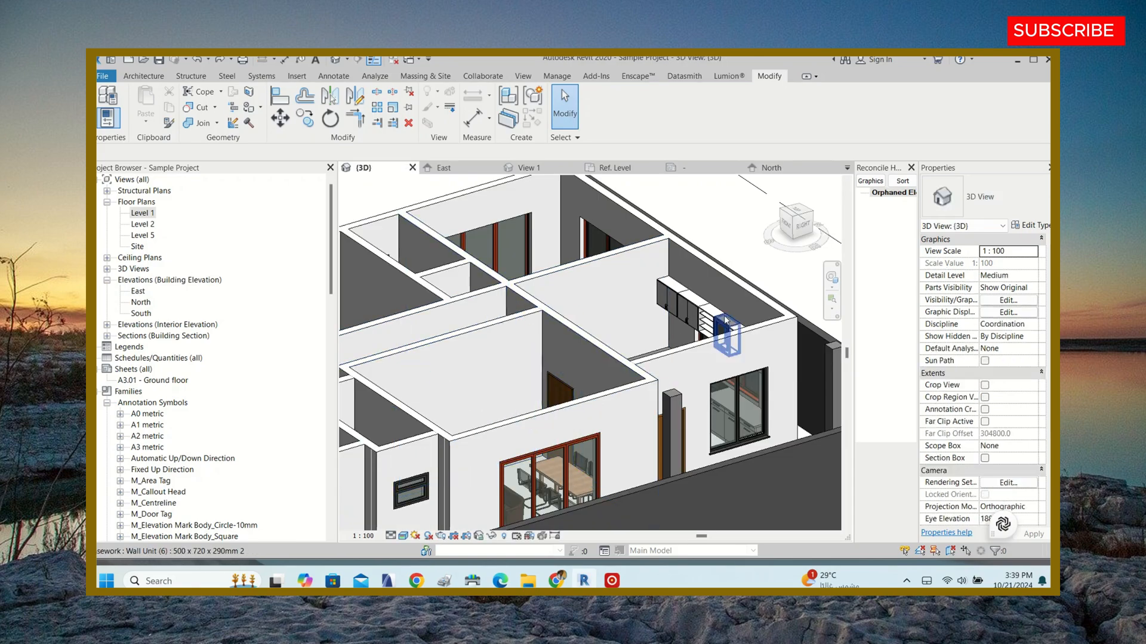
# - Examine the house's rooms and windows from several sides in 3D and reopen the Level 1 floor plan
pyautogui.moveTo(725, 334)
pyautogui.keyDown('shift'); pyautogui.mouseDown(button='middle')
pyautogui.moveTo(657, 310)
pyautogui.moveTo(711, 316)
pyautogui.mouseUp(button='middle'); pyautogui.keyUp('shift')
pyautogui.scroll(-3, 710, 317)
pyautogui.scroll(3, 548, 272)
pyautogui.scroll(-4, 548, 271)
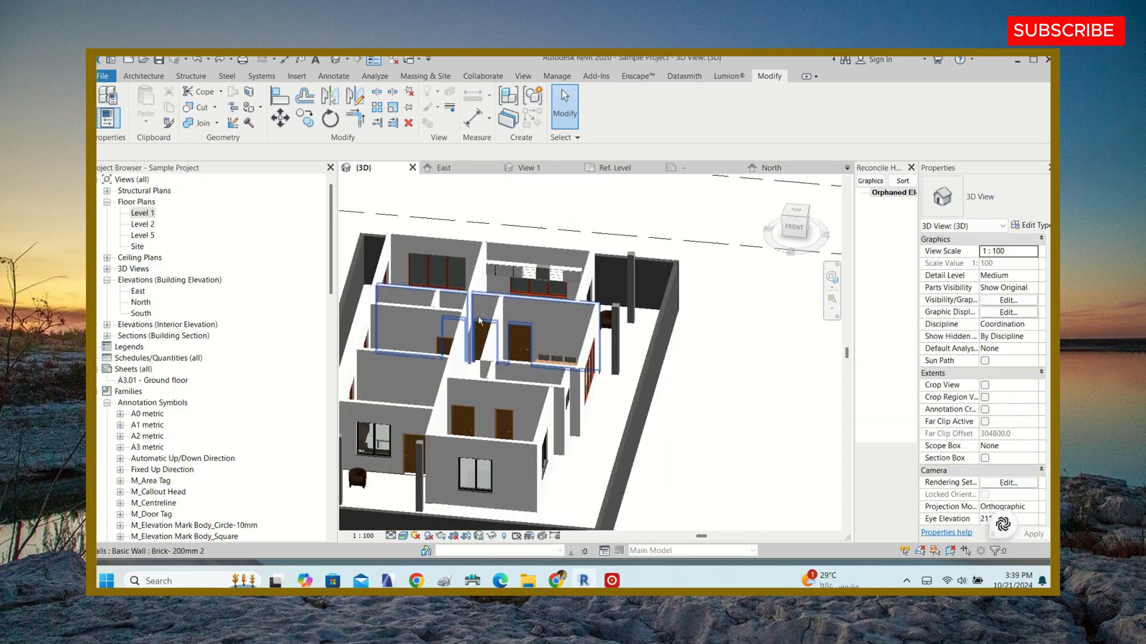
pyautogui.keyDown('shift'); pyautogui.moveTo(478, 316); pyautogui.dragTo(658, 322, button='middle'); pyautogui.keyUp('shift')
pyautogui.scroll(-3, 657, 322)
pyautogui.scroll(2, 503, 426)
pyautogui.scroll(3, 502, 426)
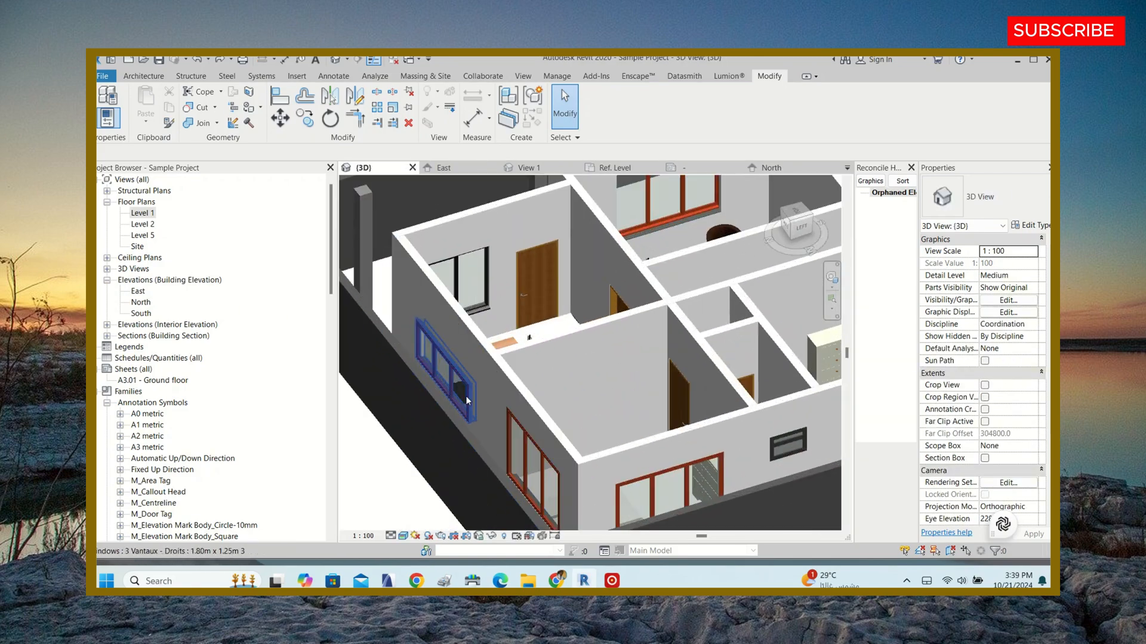
pyautogui.scroll(-3, 466, 376)
pyautogui.keyDown('shift'); pyautogui.moveTo(543, 329); pyautogui.dragTo(408, 293, button='middle'); pyautogui.keyUp('shift')
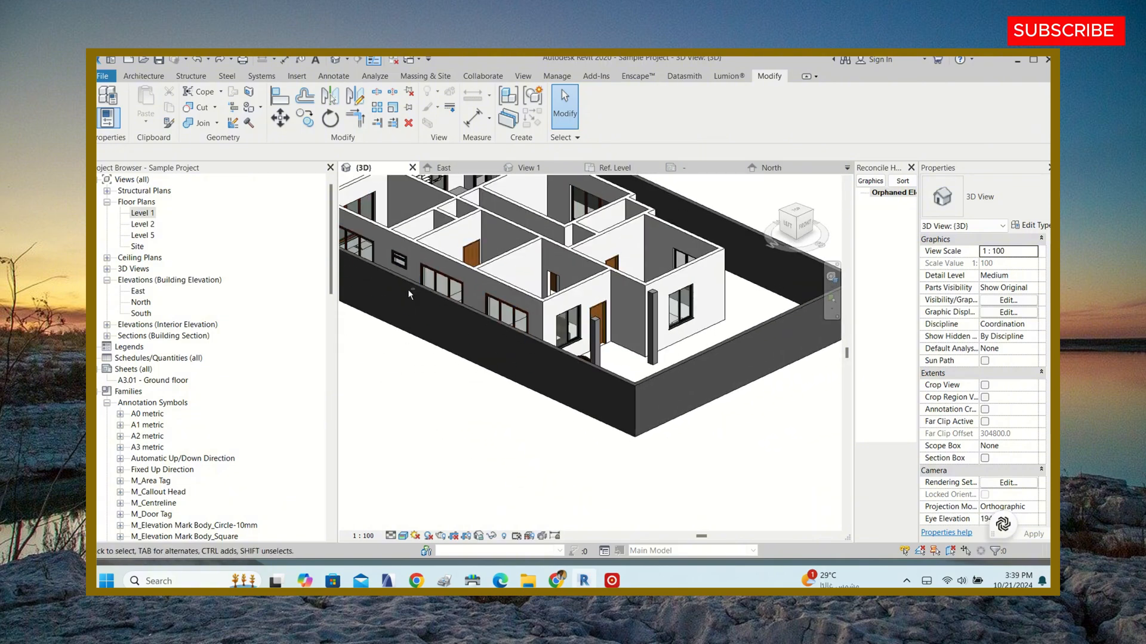
pyautogui.doubleClick(143, 213)
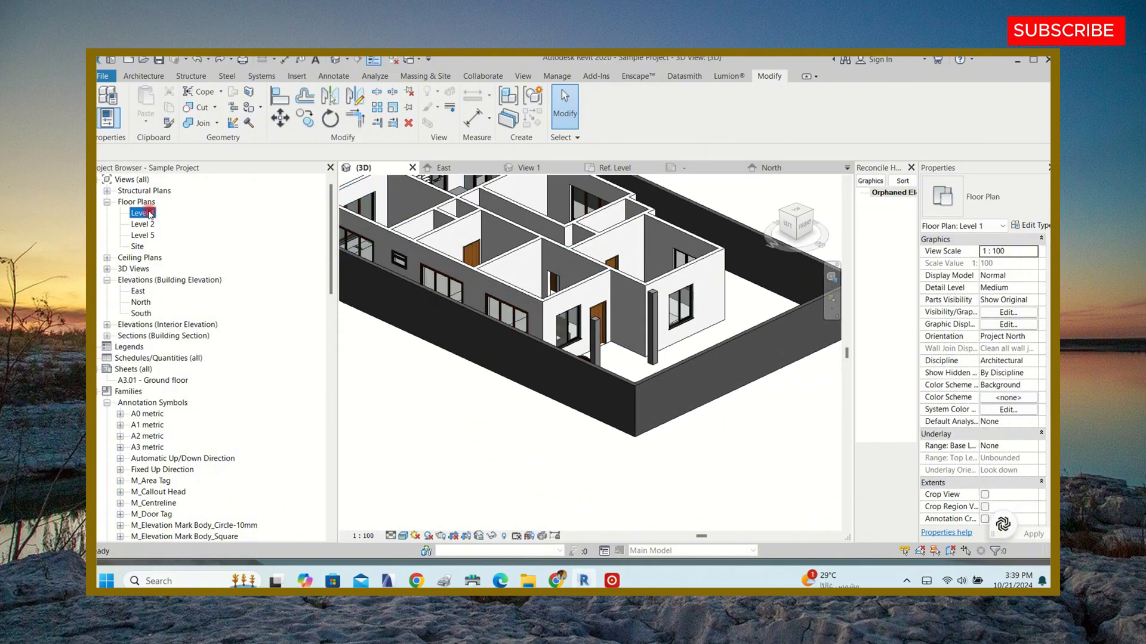